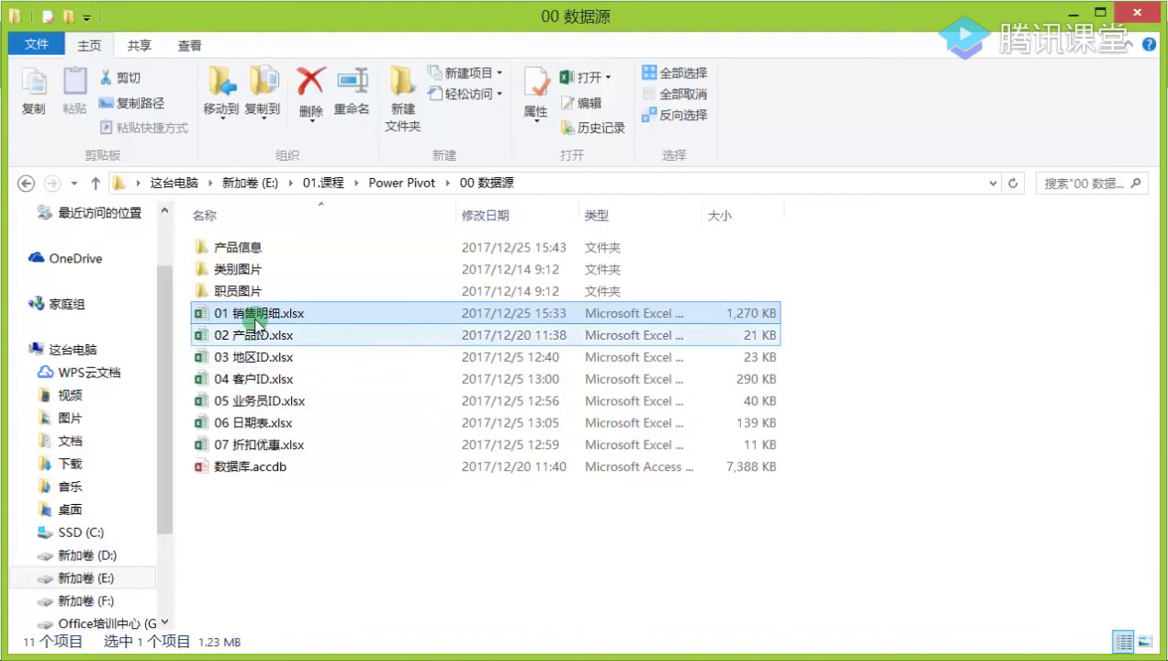
Open 01 销售明细.xlsx and create a pivot table from its sales data on a new worksheet.
{"action": "double_click", "coordinate": [256, 315]}
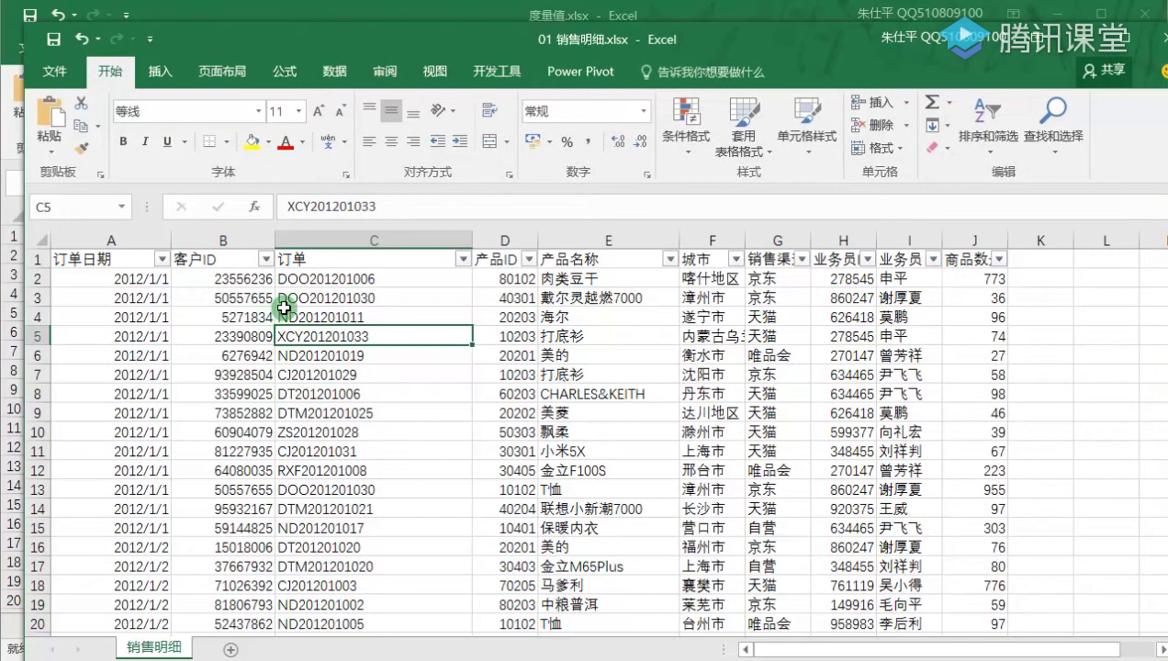
{"action": "left_click", "coordinate": [284, 312]}
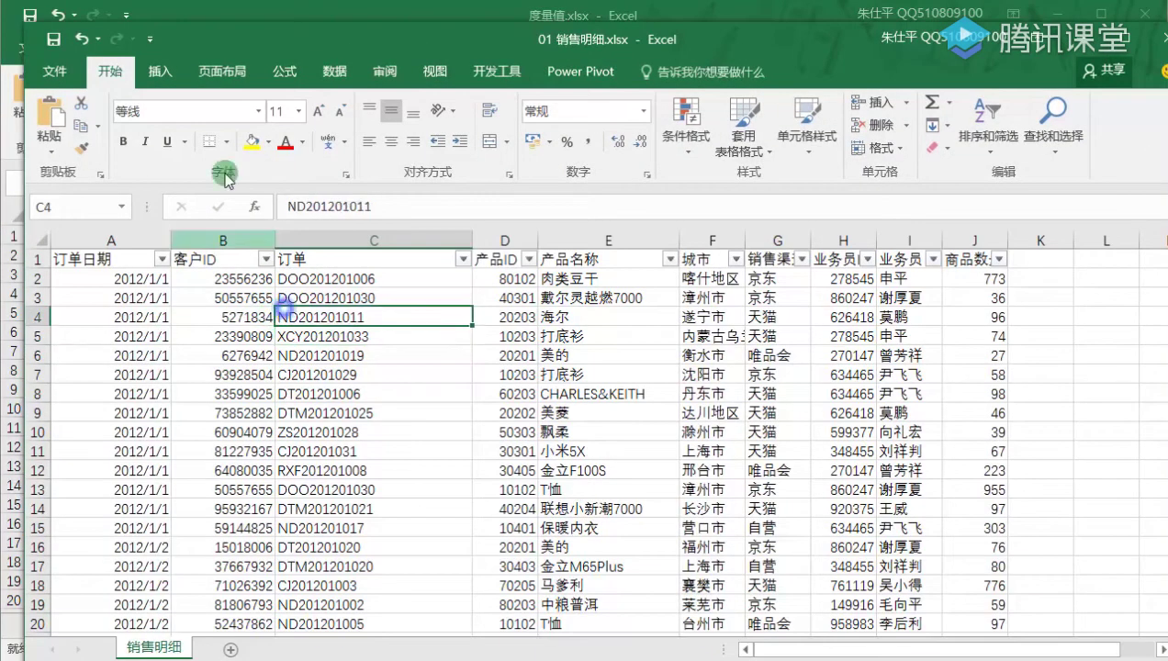
{"action": "left_click", "coordinate": [160, 71]}
{"action": "left_click", "coordinate": [52, 118]}
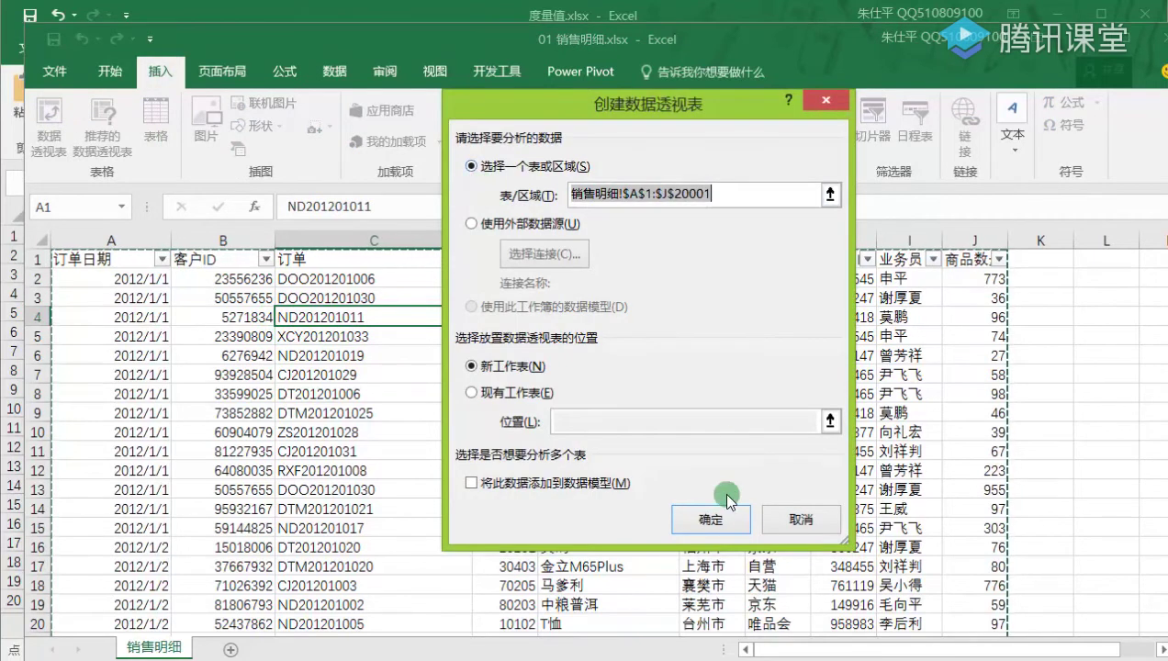
{"action": "left_click", "coordinate": [709, 520]}
Build the pivot table with 销售渠道 as rows and the sum of 商品数量 as values, then inspect the value column.
{"action": "left_click_drag", "start_coordinate": [1097, 147], "coordinate": [923, 53]}
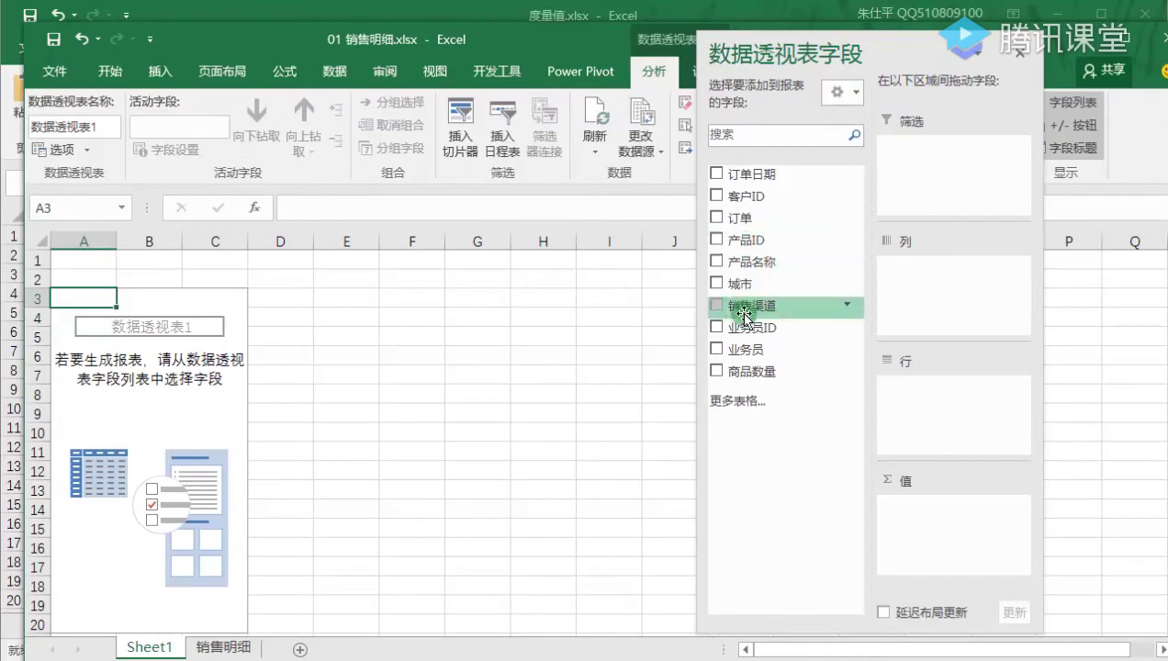
{"action": "left_click_drag", "start_coordinate": [741, 305], "coordinate": [949, 398]}
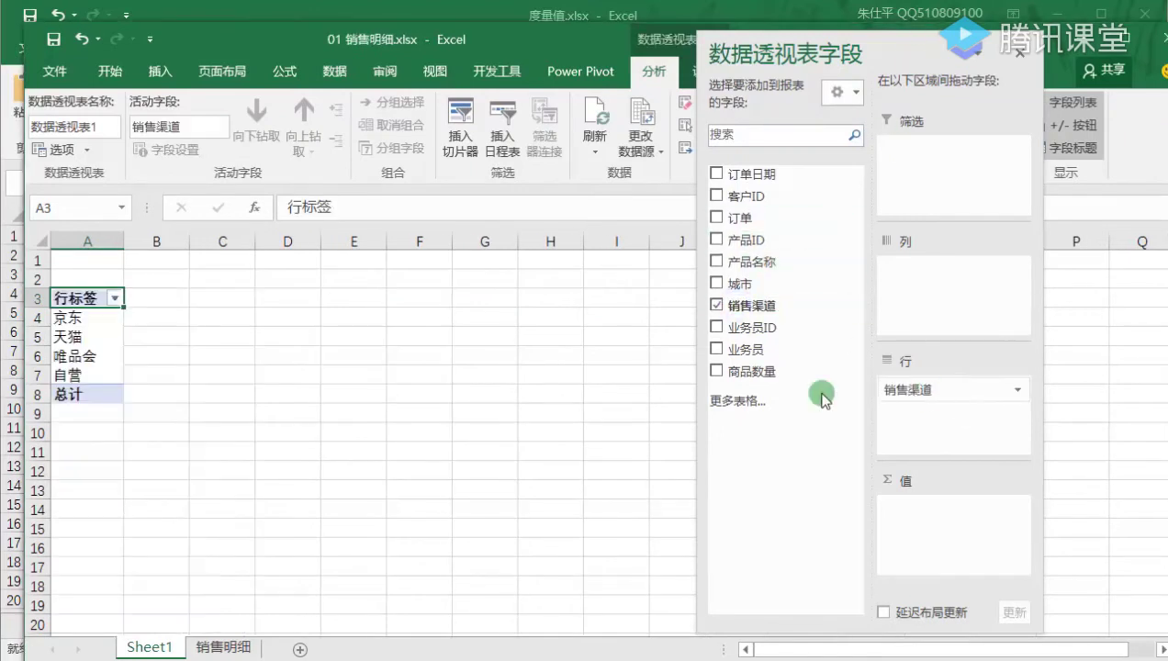
{"action": "left_click_drag", "start_coordinate": [739, 371], "coordinate": [956, 520]}
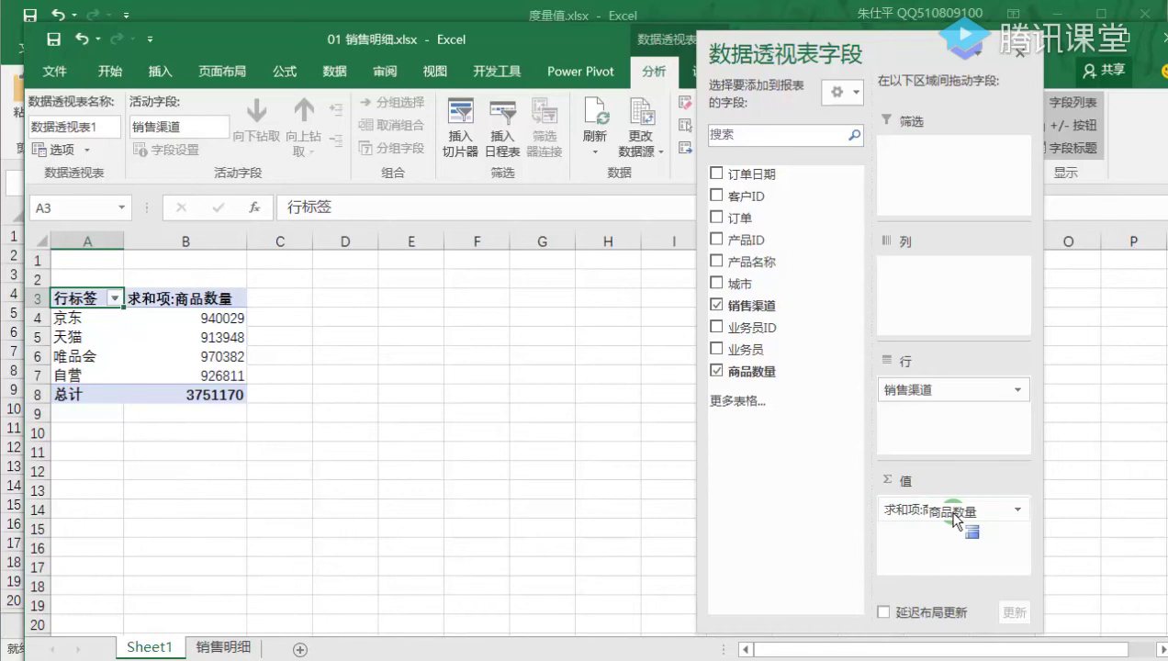
{"action": "left_click", "coordinate": [206, 299]}
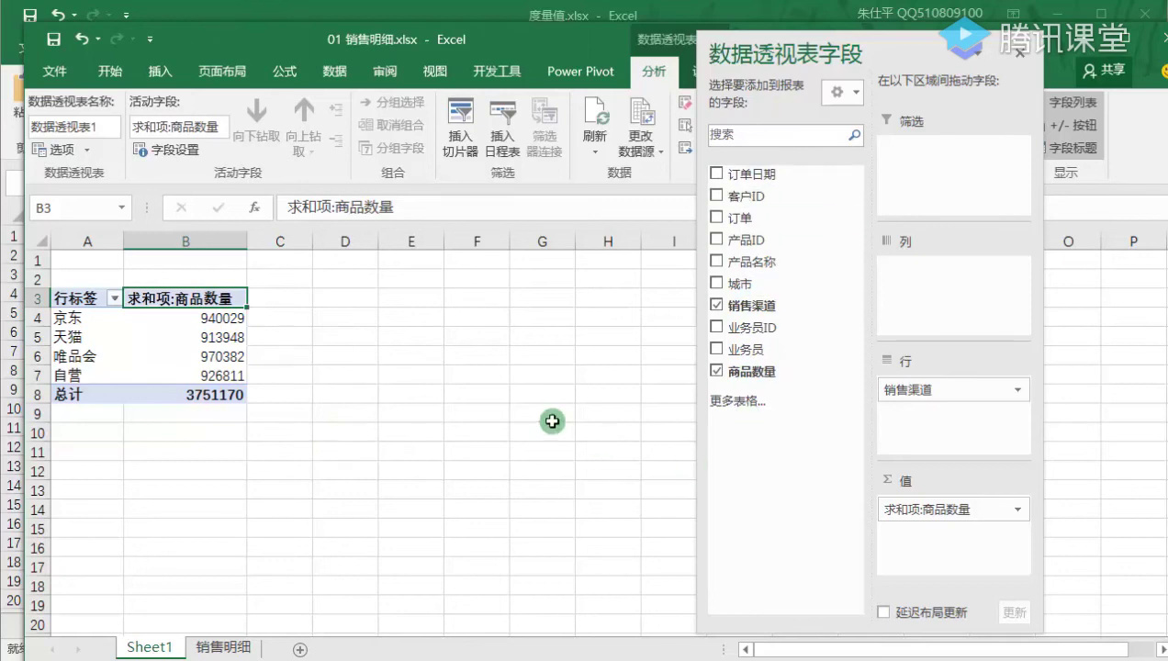
{"action": "left_click", "coordinate": [344, 332]}
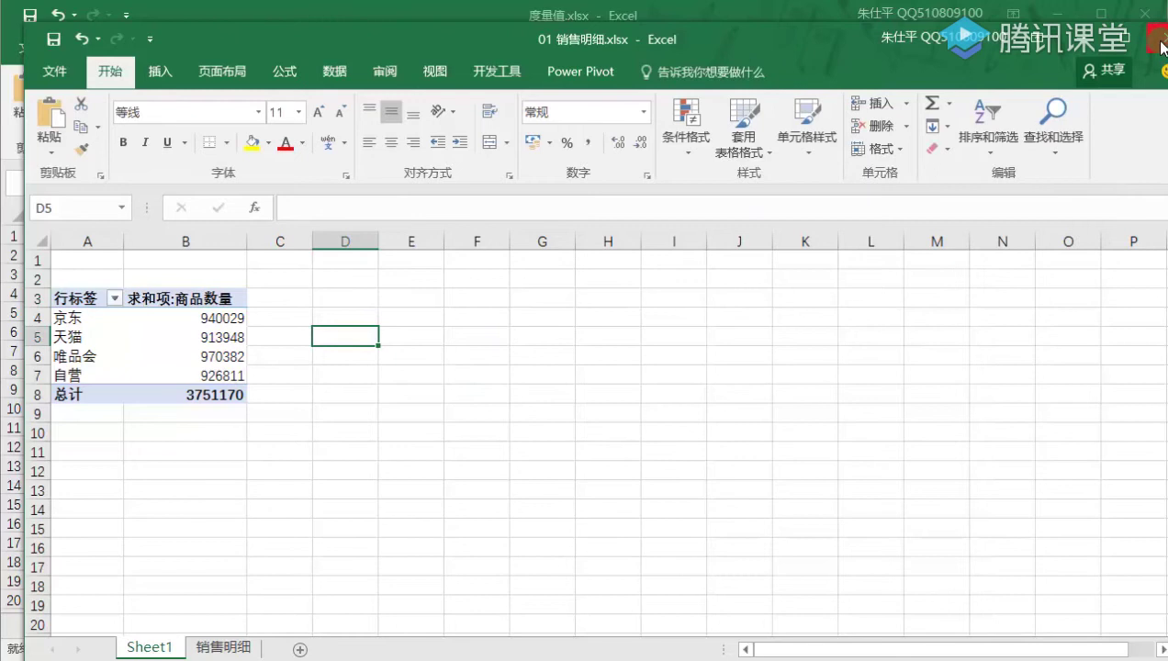
{"action": "left_click", "coordinate": [211, 318]}
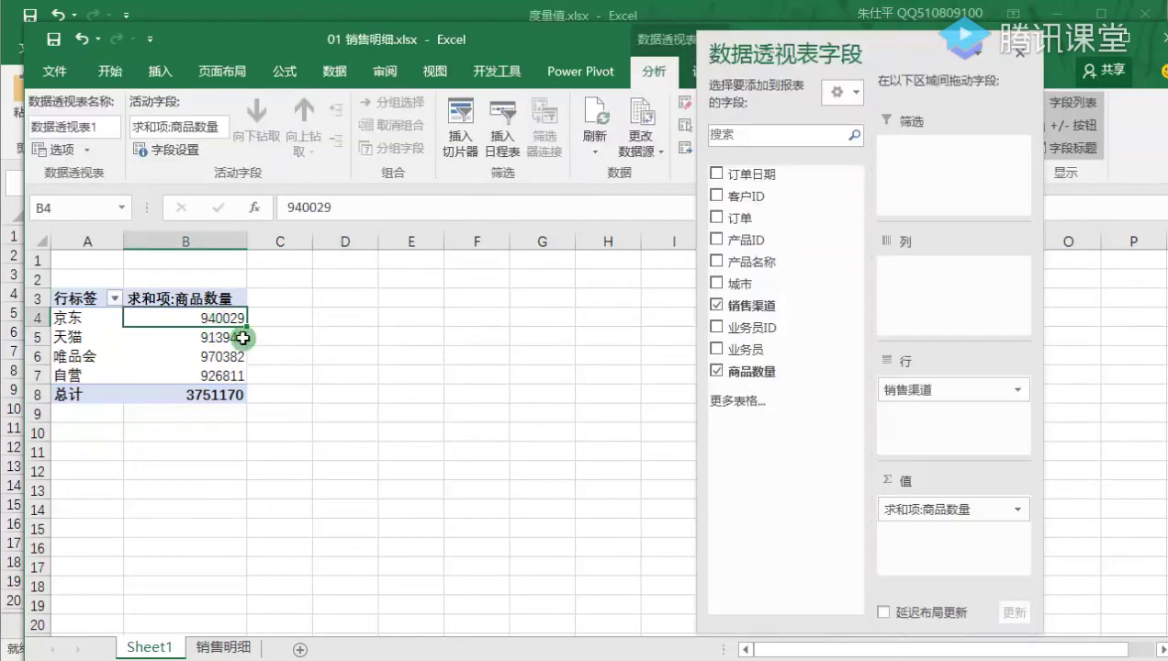
Close the pivot field list and close 01 销售明细.xlsx without saving the changes.
{"action": "left_click", "coordinate": [1023, 57]}
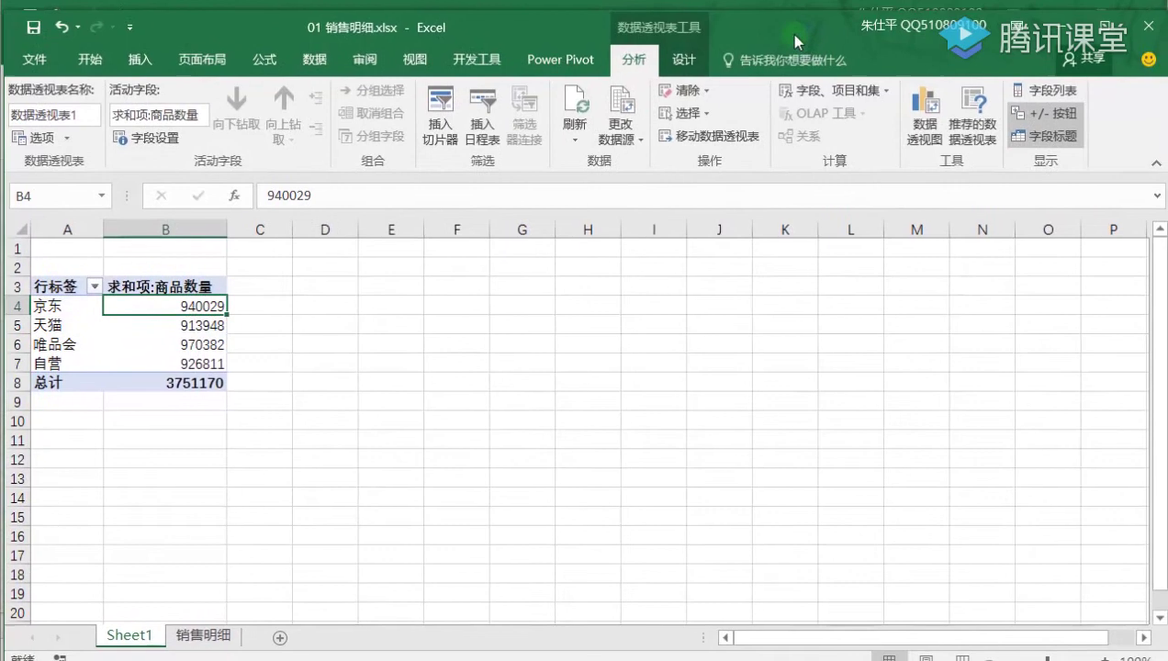
{"action": "left_click", "coordinate": [1154, 31]}
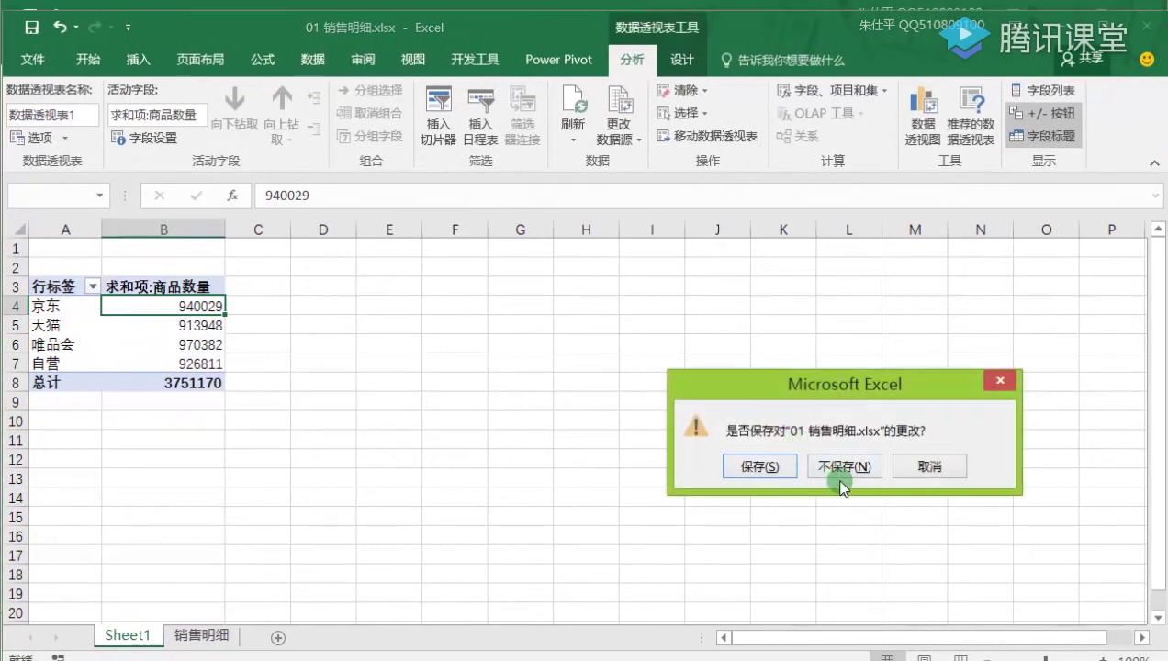
{"action": "left_click", "coordinate": [846, 468]}
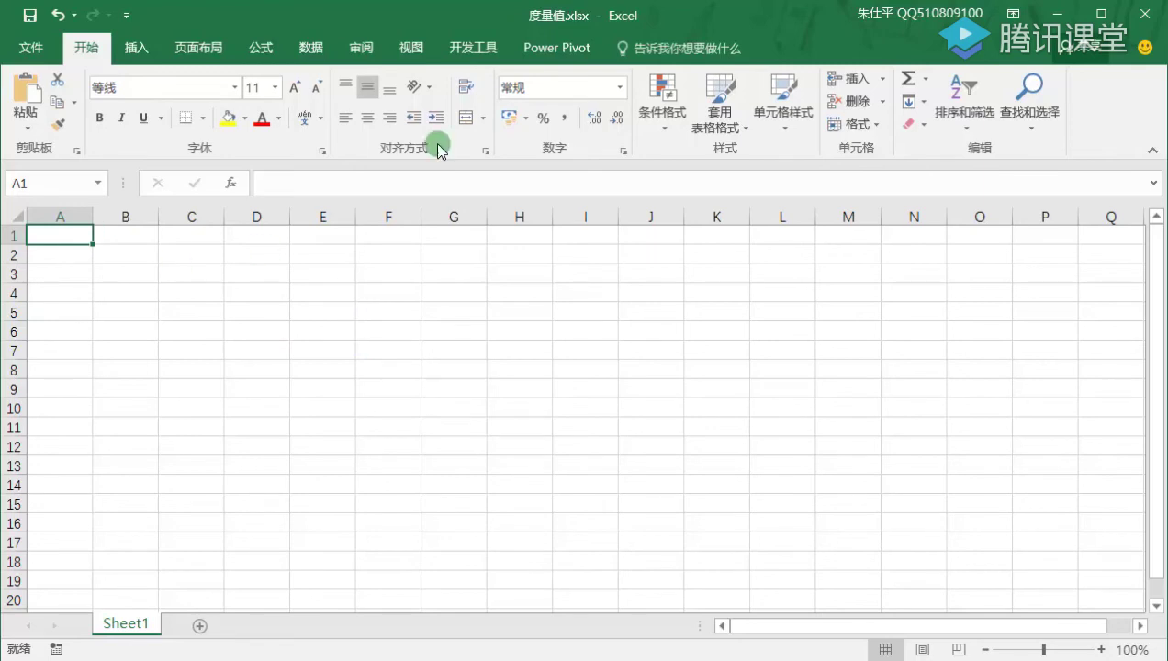
Open the Power Pivot data model of 度量值.xlsx and start a table import from an Excel file.
{"action": "left_click", "coordinate": [551, 52]}
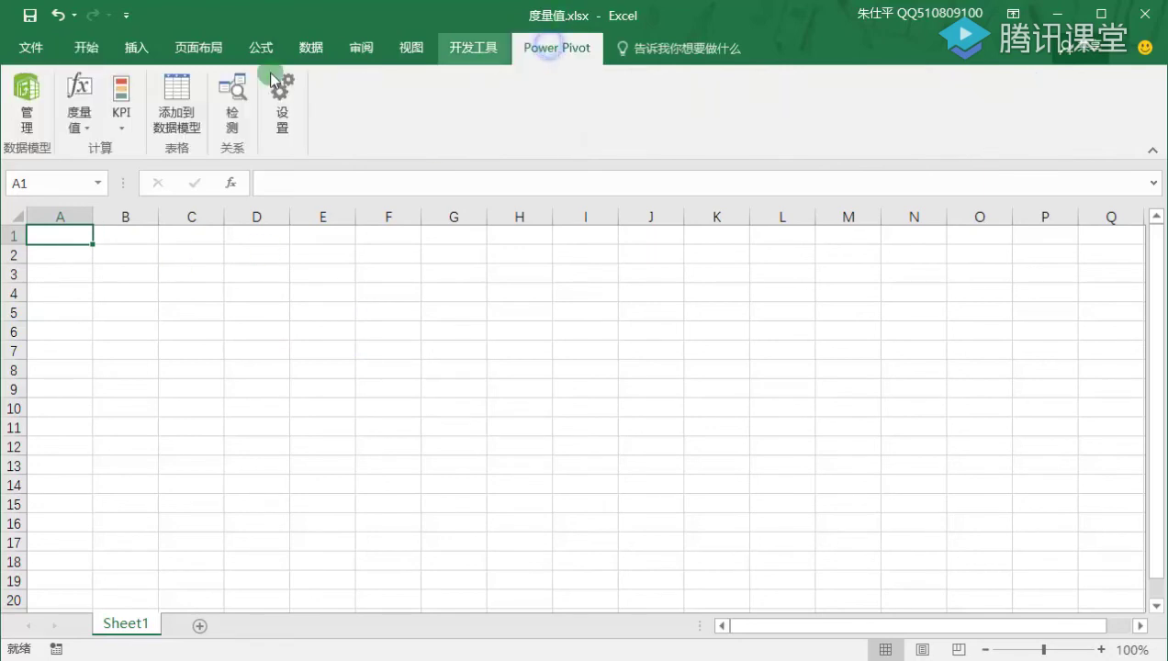
{"action": "left_click", "coordinate": [23, 108]}
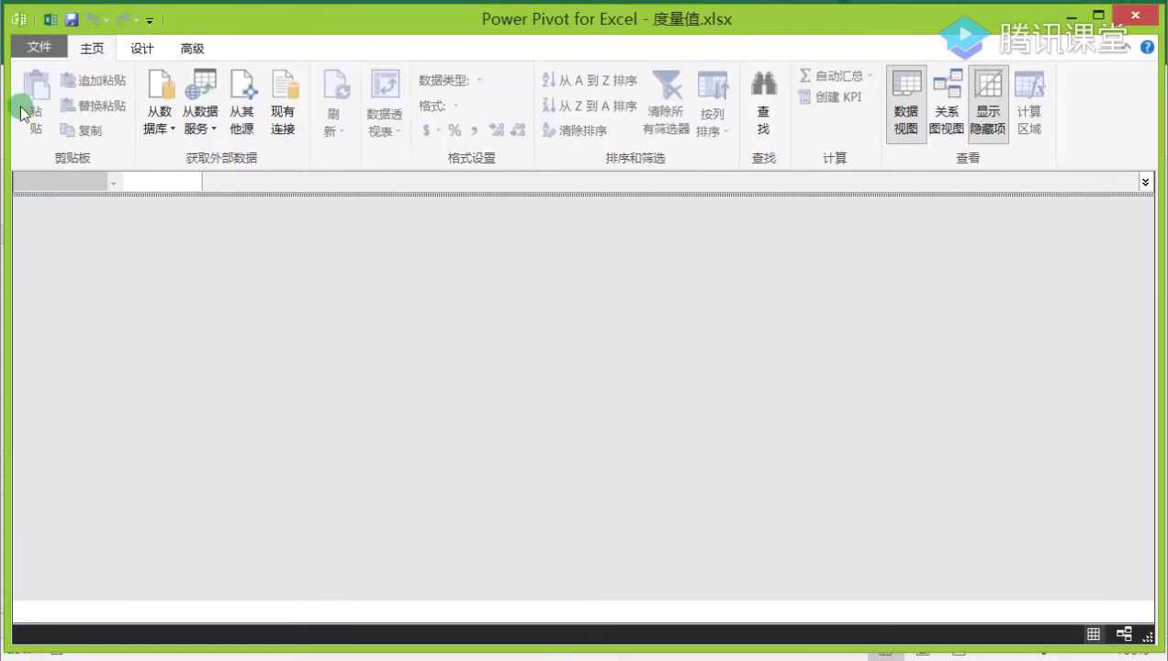
{"action": "left_click", "coordinate": [232, 110]}
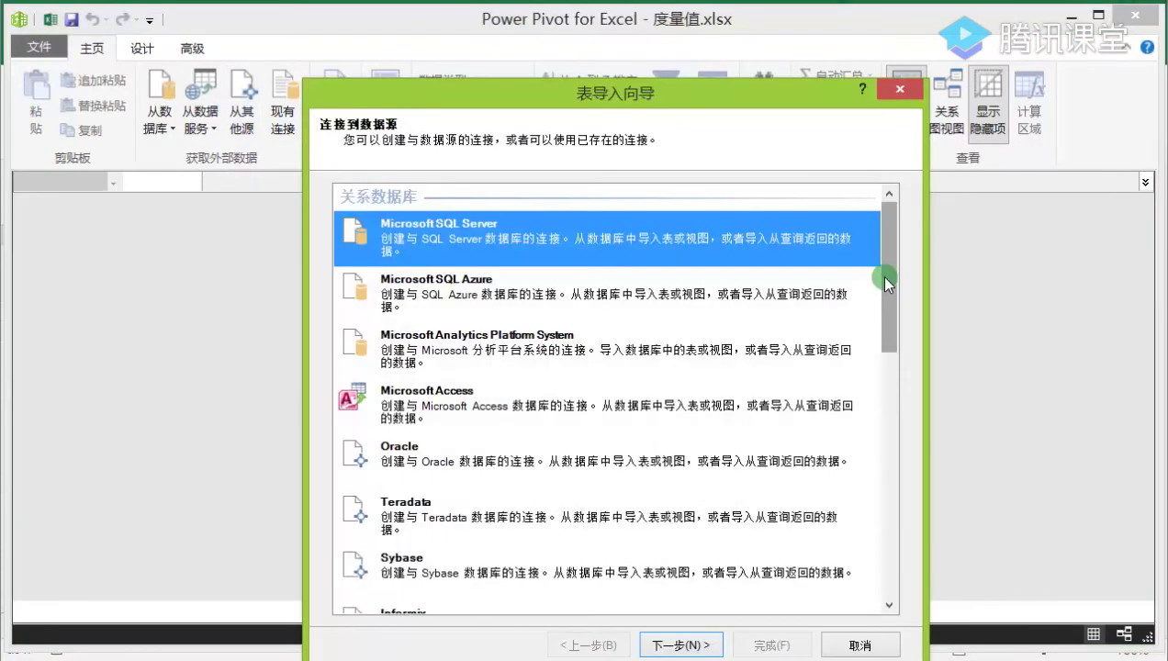
{"action": "left_click_drag", "start_coordinate": [879, 275], "coordinate": [878, 516]}
{"action": "left_click", "coordinate": [497, 480]}
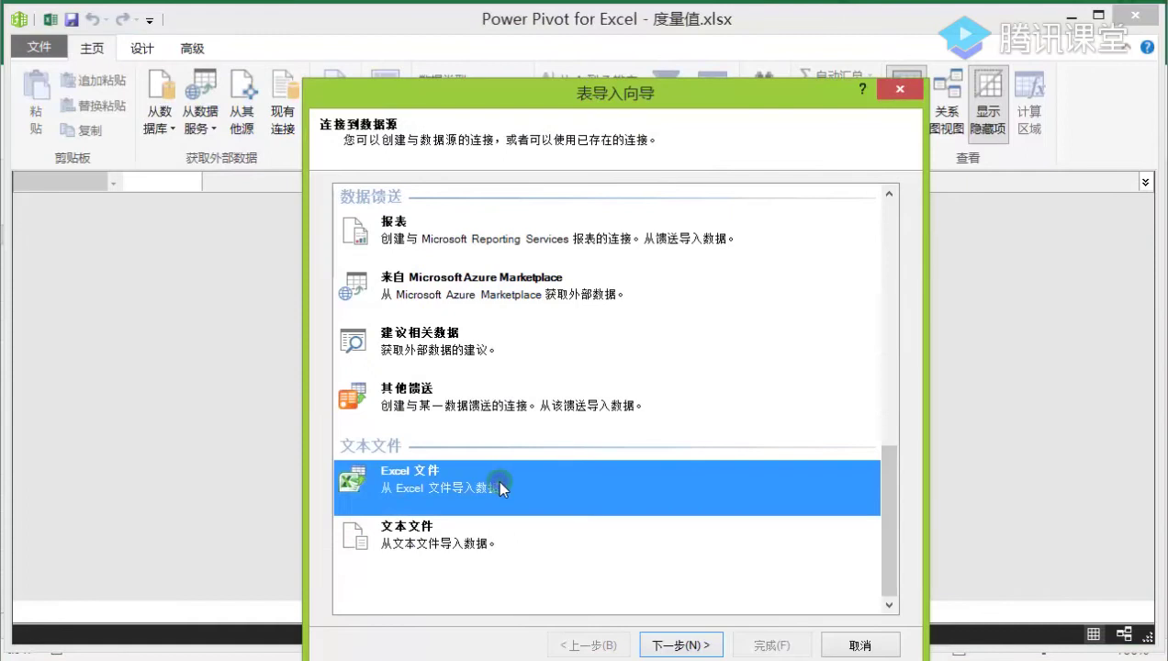
{"action": "left_click", "coordinate": [707, 643]}
Import the 销售明细$ table from 01 销售明细.xlsx, using the first row as column headers.
{"action": "left_click", "coordinate": [862, 221]}
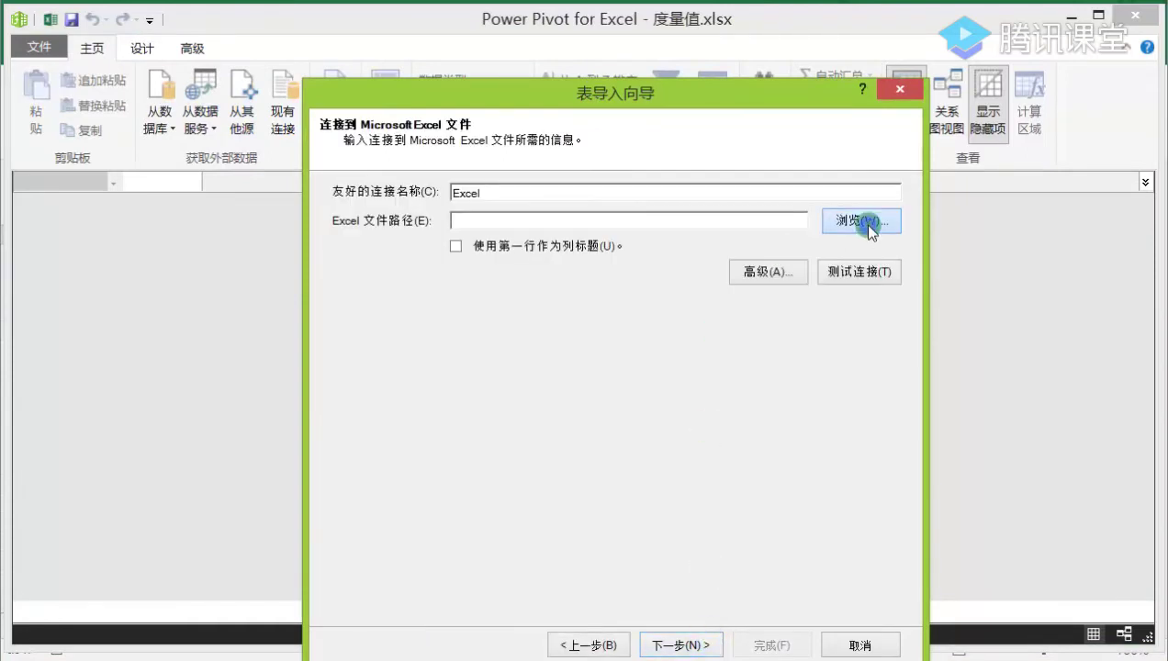
{"action": "left_click", "coordinate": [541, 318]}
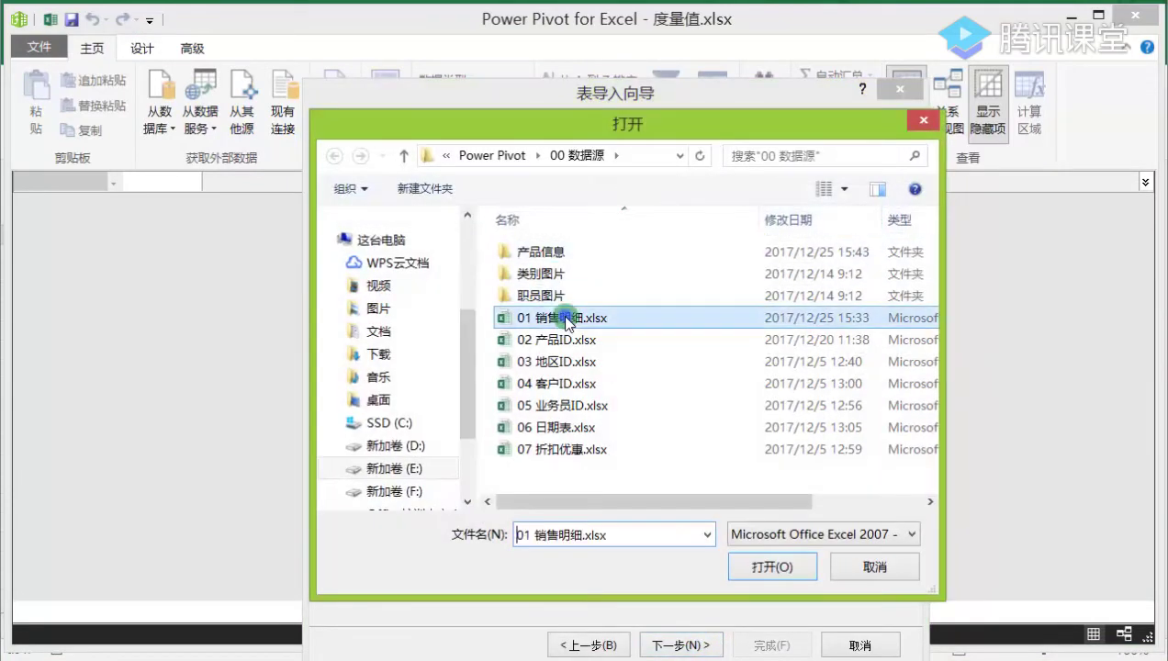
{"action": "left_click", "coordinate": [767, 567]}
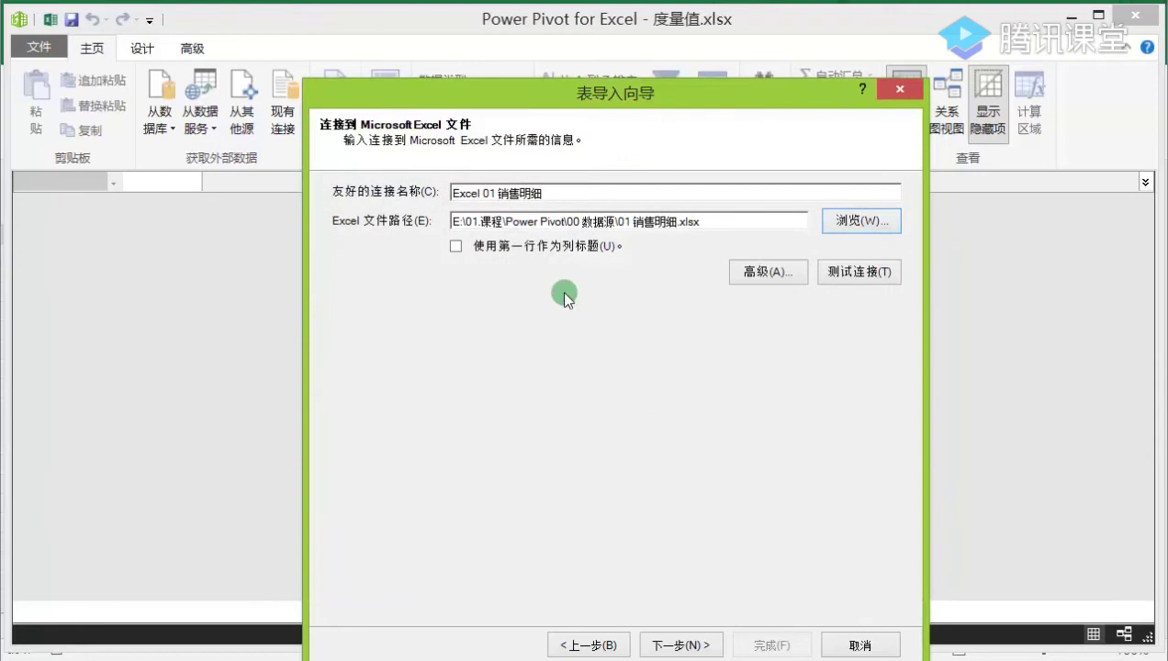
{"action": "left_click", "coordinate": [455, 246]}
{"action": "left_click", "coordinate": [681, 640]}
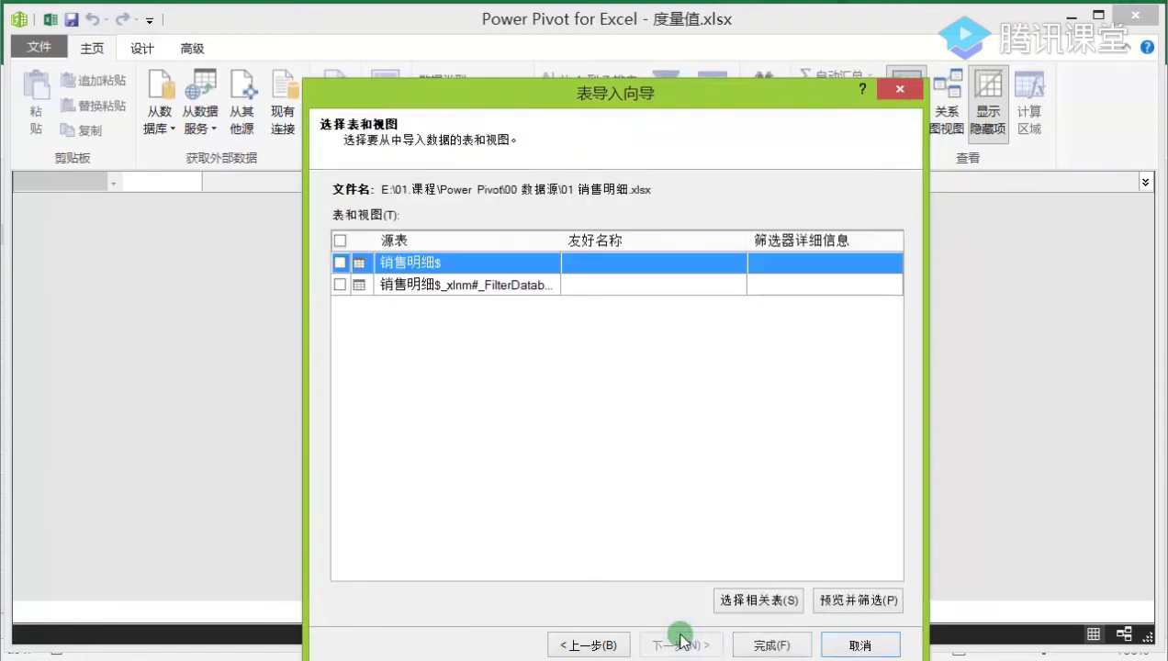
{"action": "left_click", "coordinate": [340, 264]}
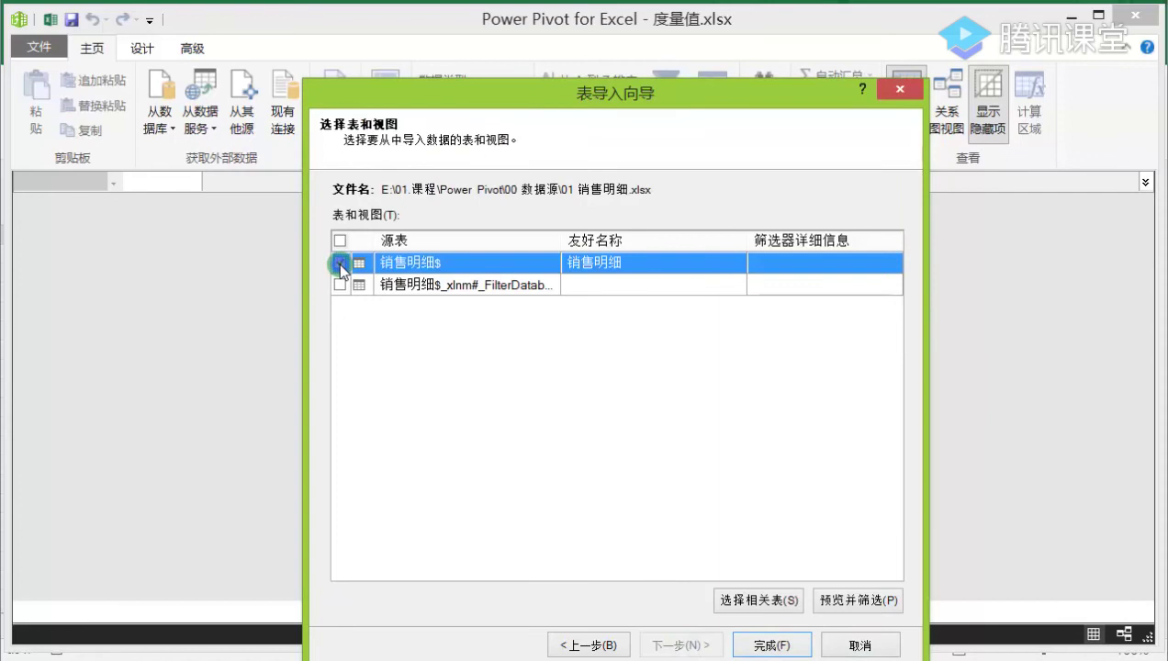
{"action": "left_click", "coordinate": [778, 646]}
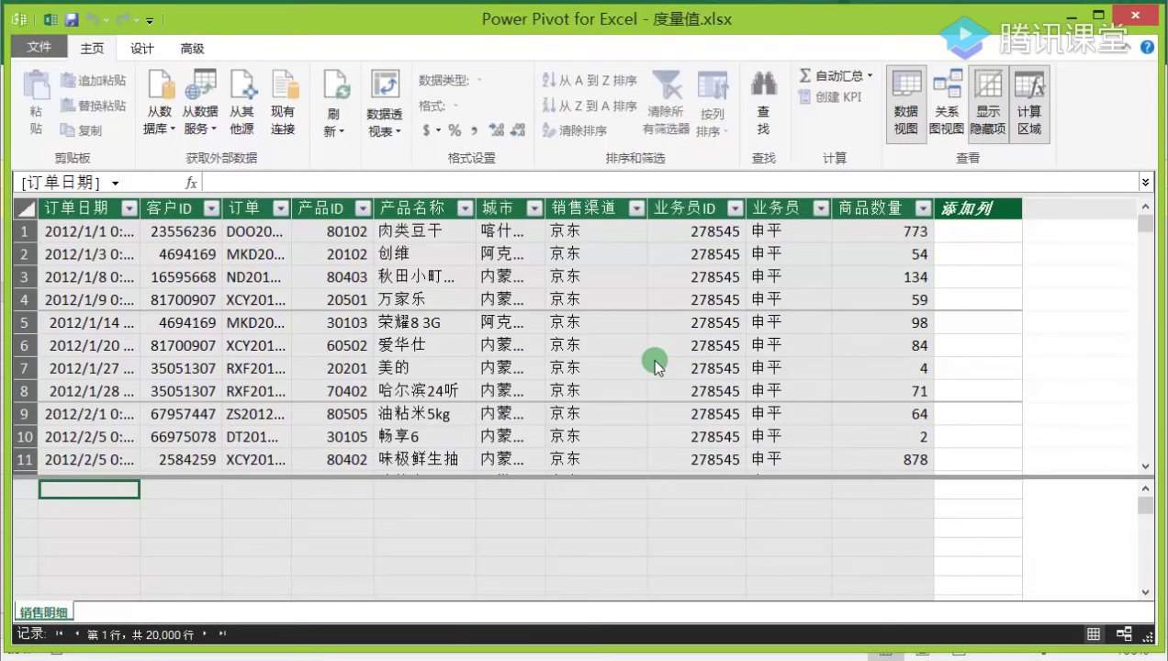
Create a pivot table from the data model on the existing worksheet at Sheet1 cell A1.
{"action": "left_click", "coordinate": [547, 298]}
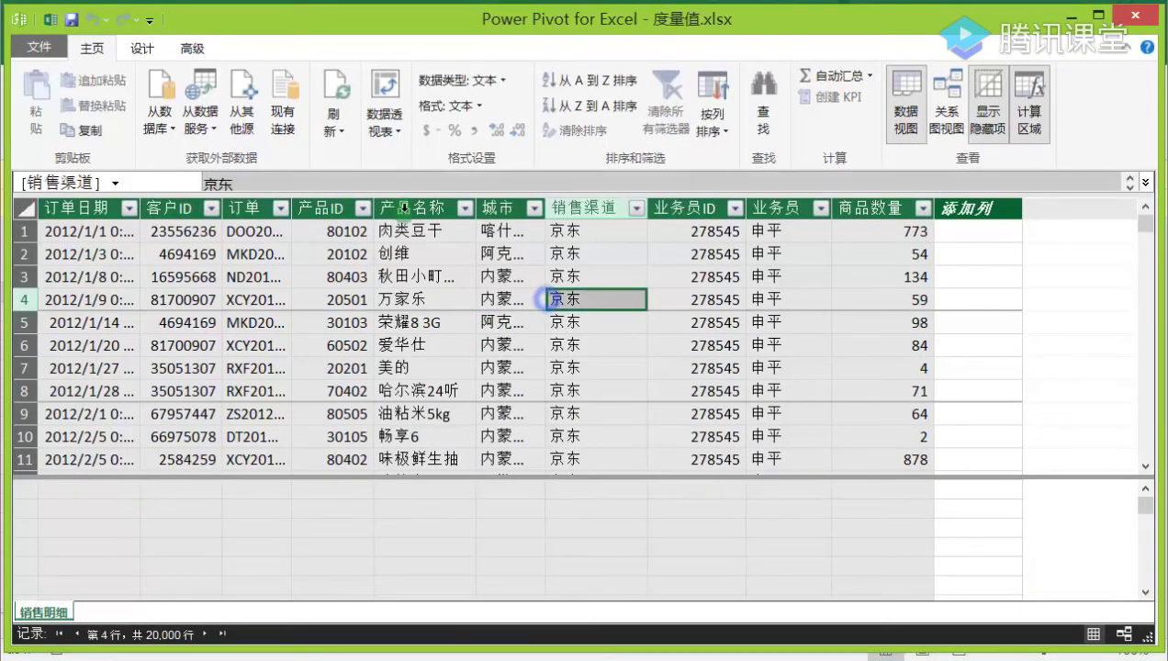
{"action": "left_click", "coordinate": [386, 119]}
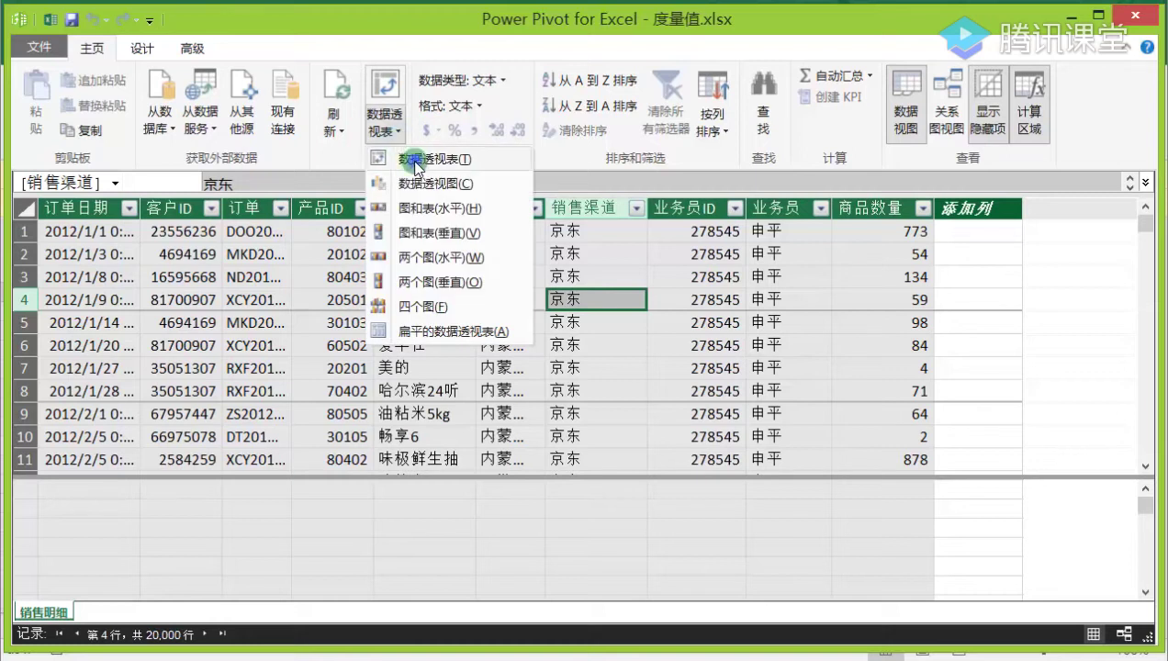
{"action": "left_click", "coordinate": [416, 159]}
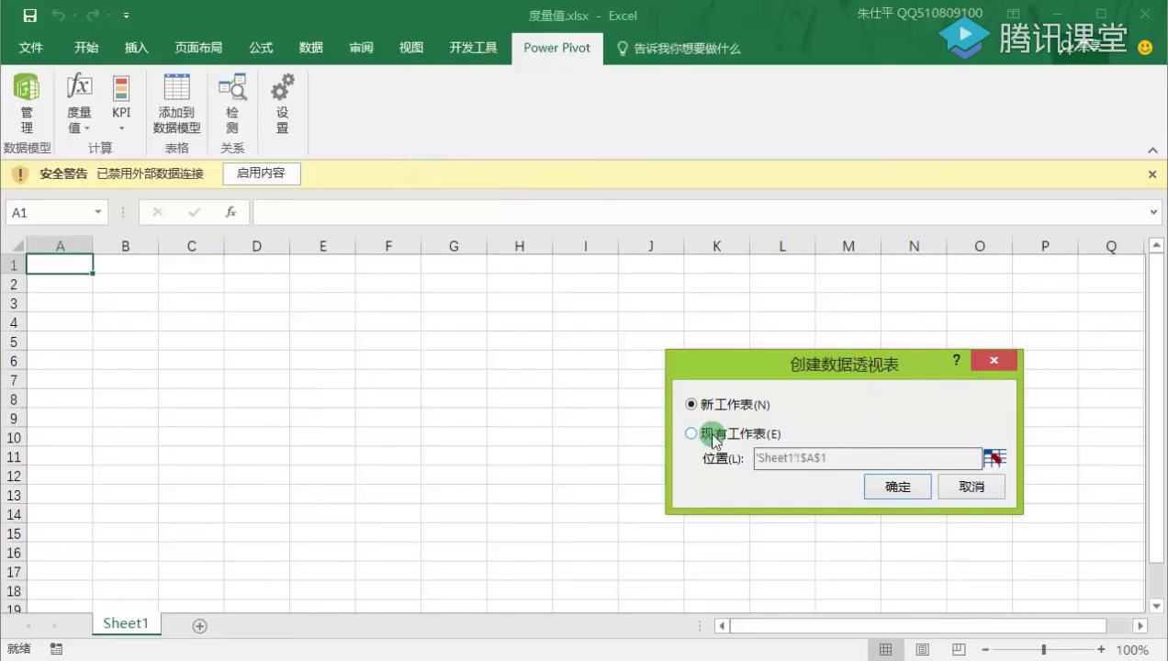
{"action": "left_click", "coordinate": [714, 435]}
{"action": "left_click", "coordinate": [891, 487]}
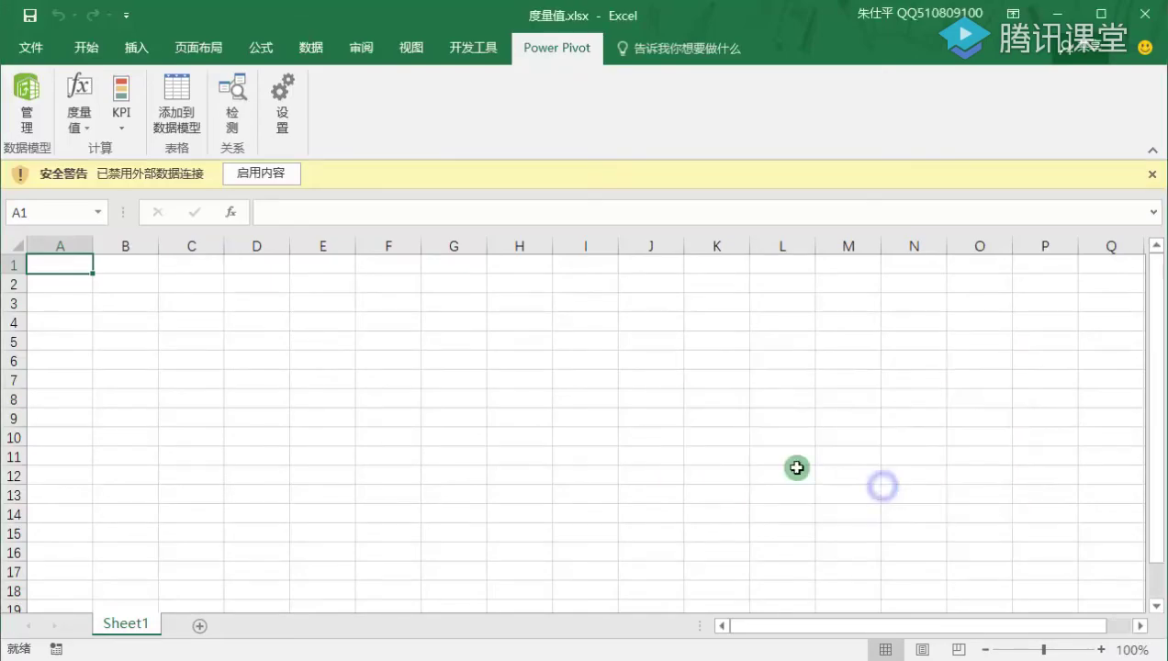
Expand the 销售明细 table's fields and set 销售渠道 as rows and 商品数量 as summed values in the pivot table.
{"action": "left_click_drag", "start_coordinate": [1155, 146], "coordinate": [792, 48]}
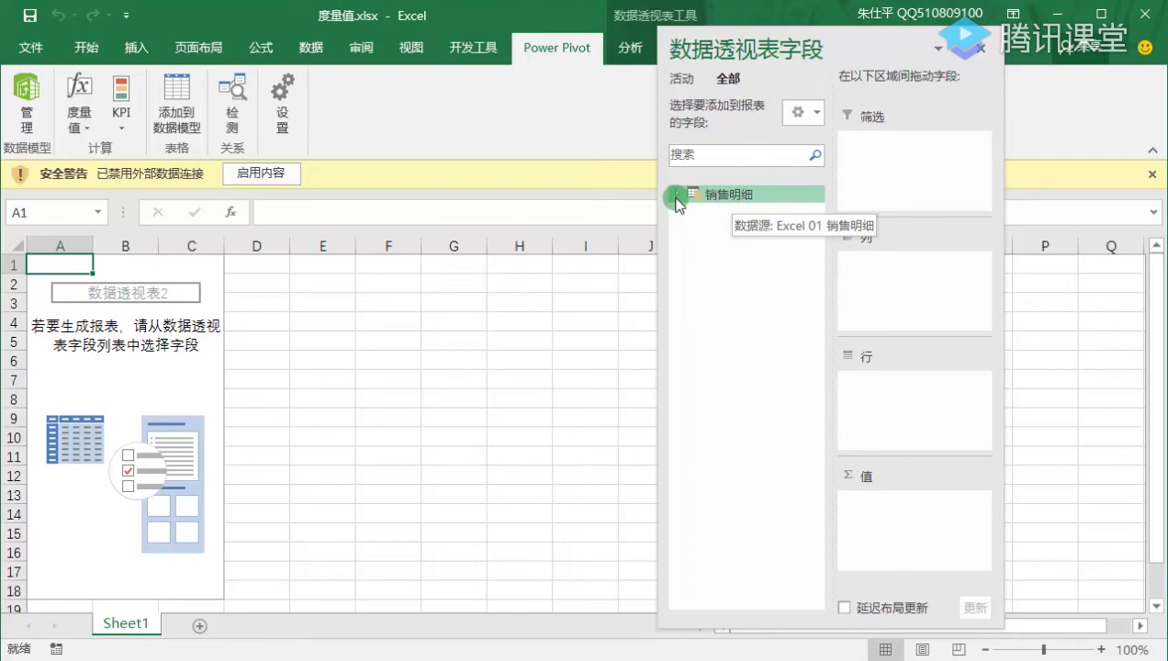
{"action": "left_click", "coordinate": [738, 193]}
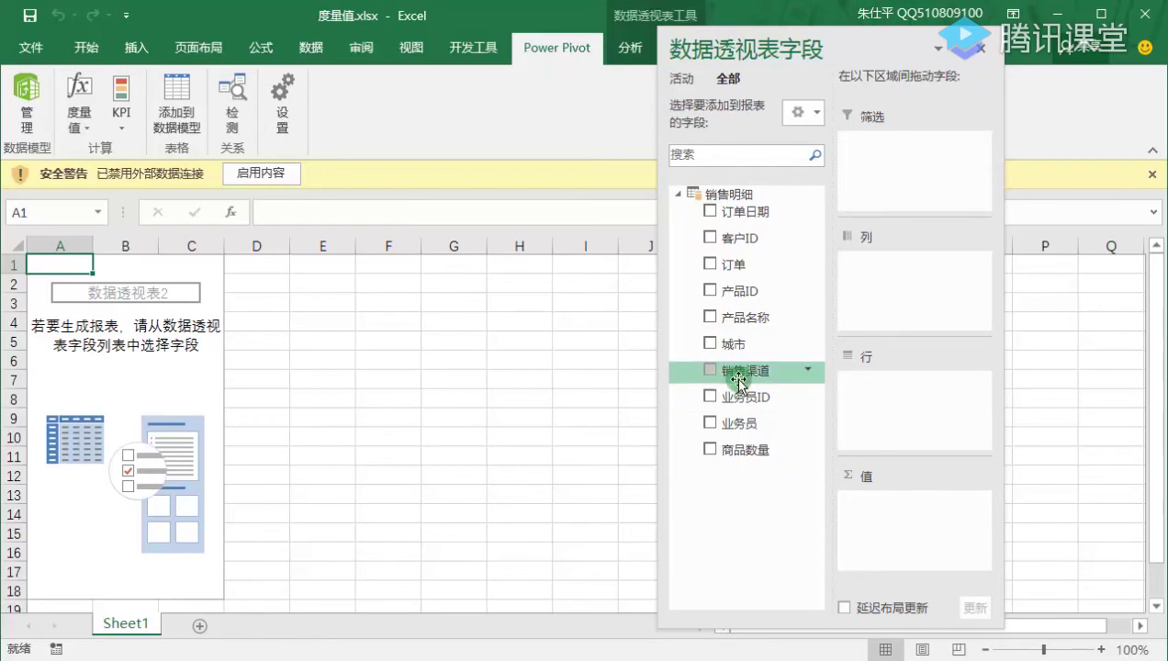
{"action": "left_click_drag", "start_coordinate": [740, 378], "coordinate": [887, 380]}
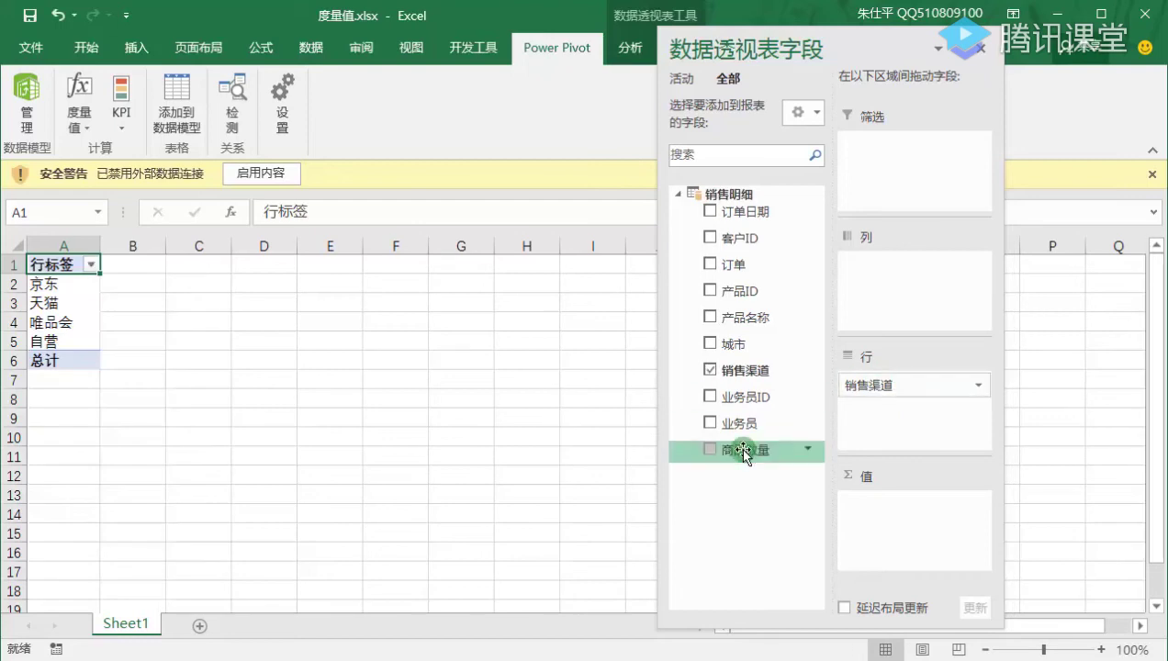
{"action": "left_click_drag", "start_coordinate": [744, 450], "coordinate": [884, 521]}
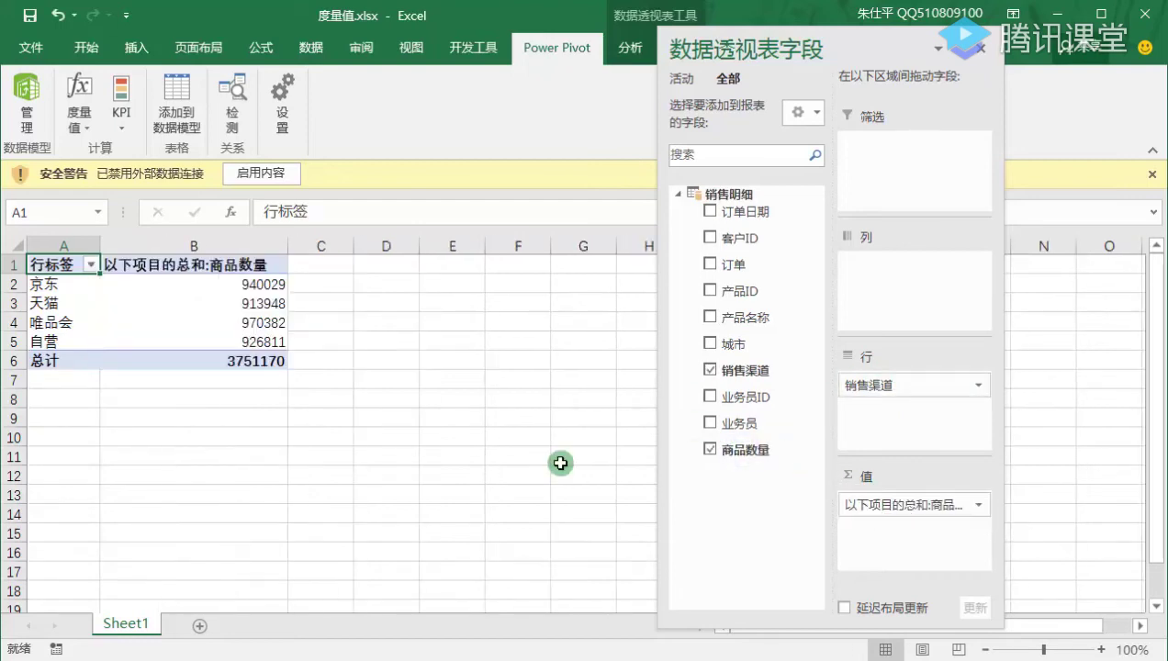
Enter the note 求和项:商品数量 in cell E1 beside the pivot table.
{"action": "left_click", "coordinate": [431, 263]}
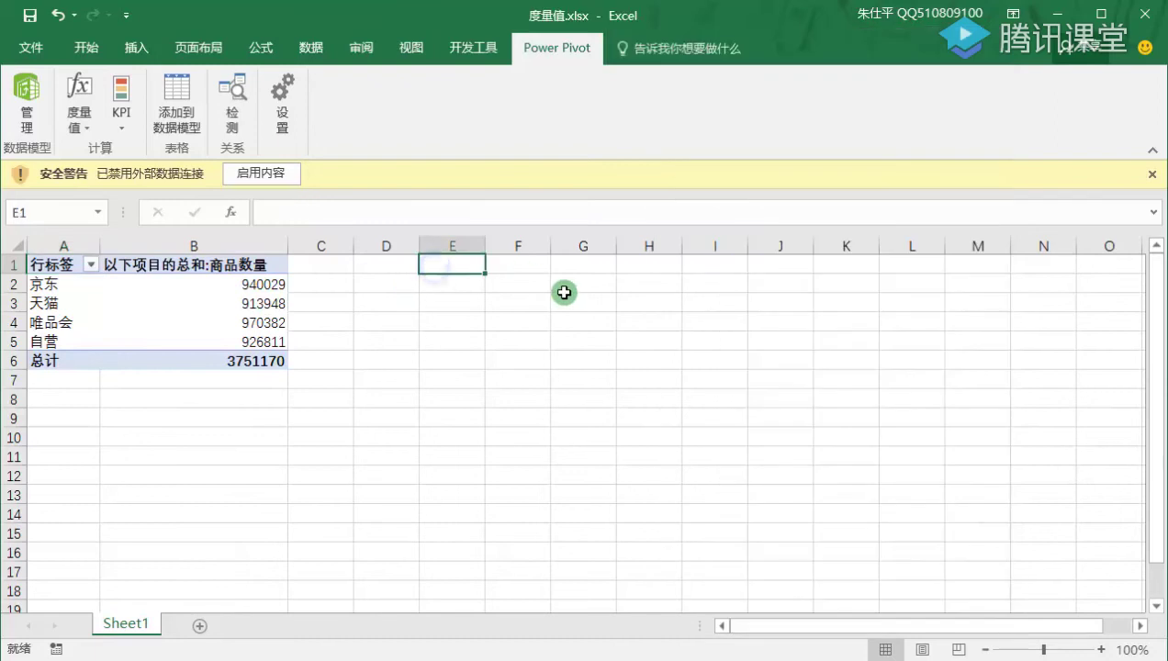
{"action": "type", "text": "fi"}
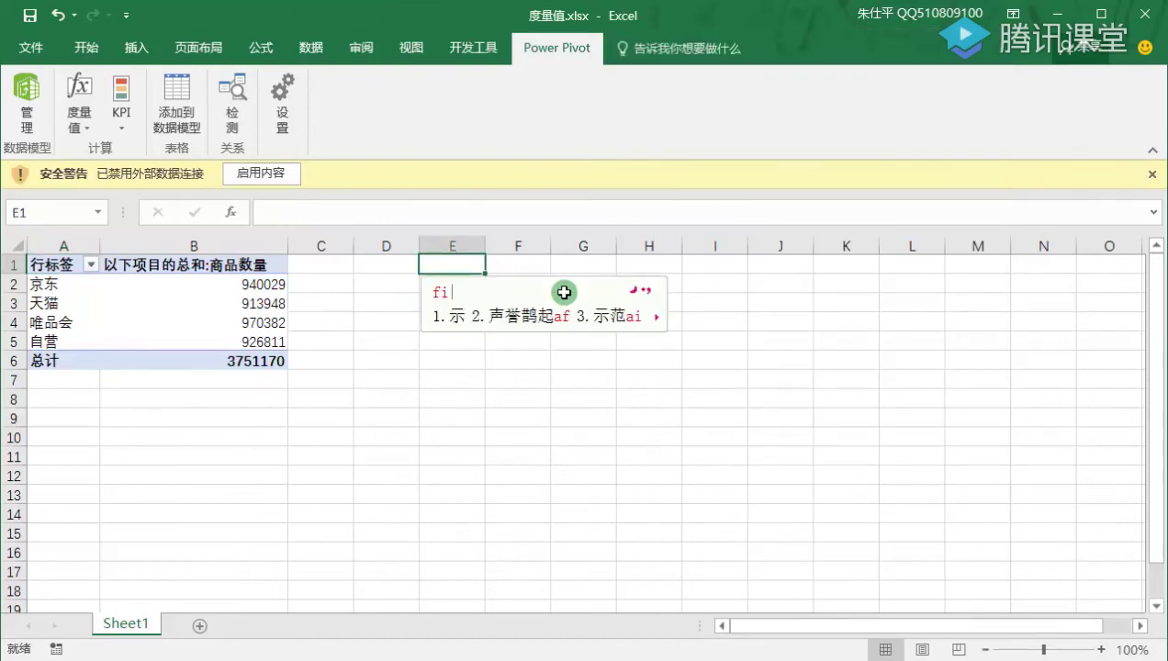
{"action": "type", "text": "yi和项:"}
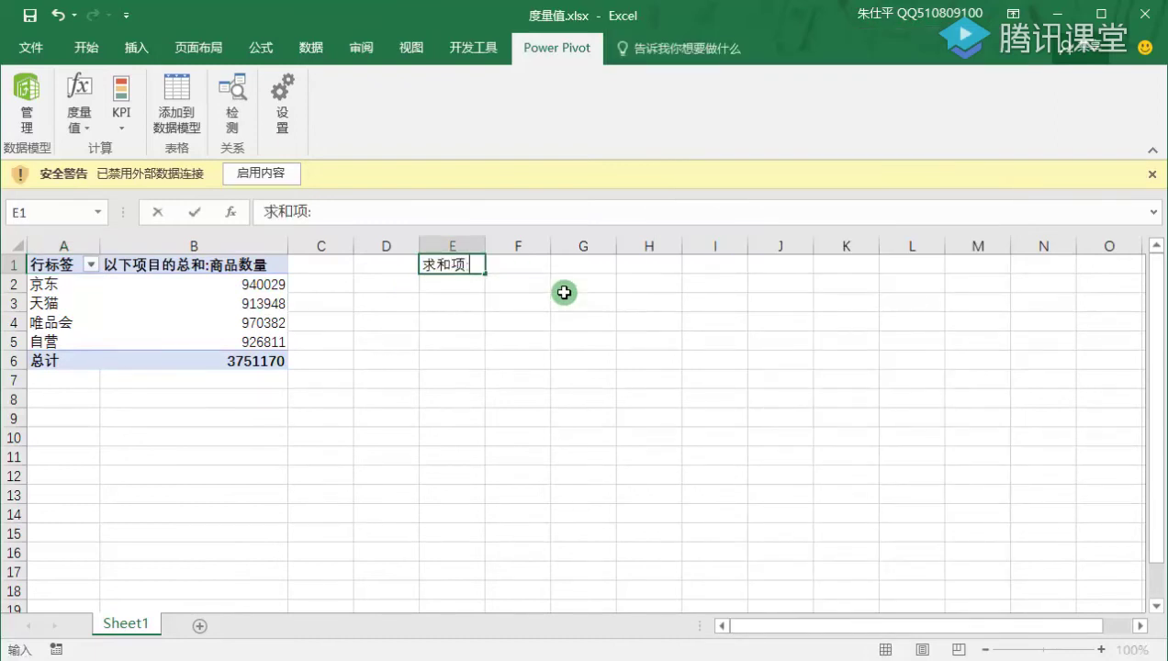
{"action": "type", "text": "商品数量"}
{"action": "key", "text": "Return"}
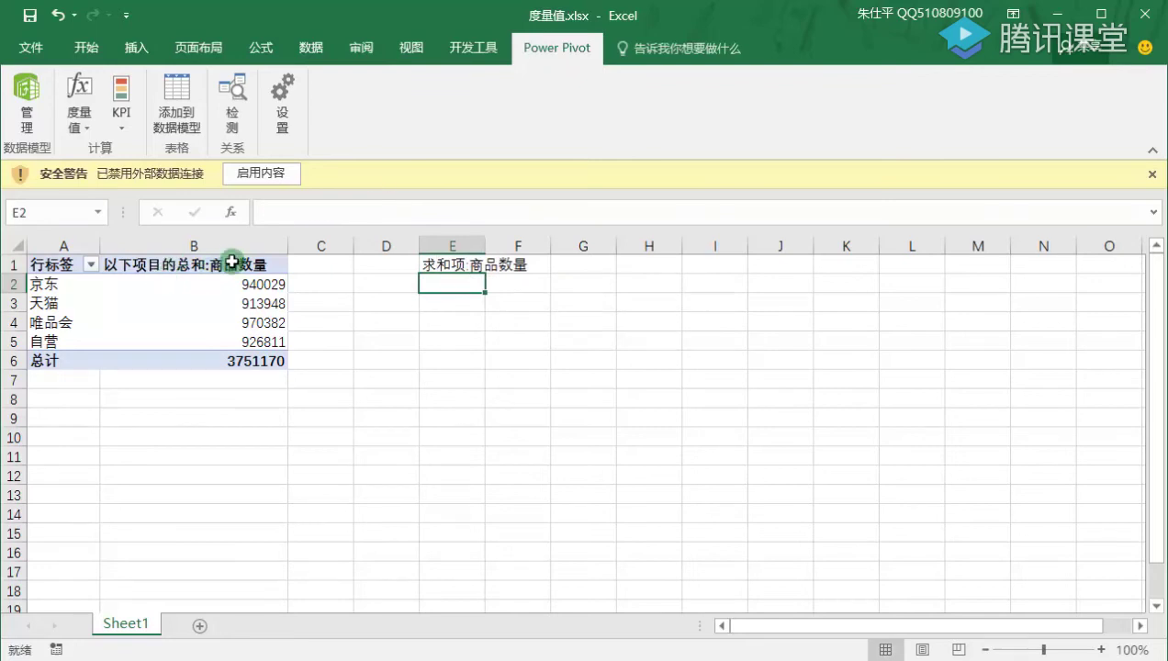
Enter the label 度量值名称 in cell E3.
{"action": "key", "text": "Return"}
{"action": "type", "text": "度量值名称"}
{"action": "key", "text": "Return"}
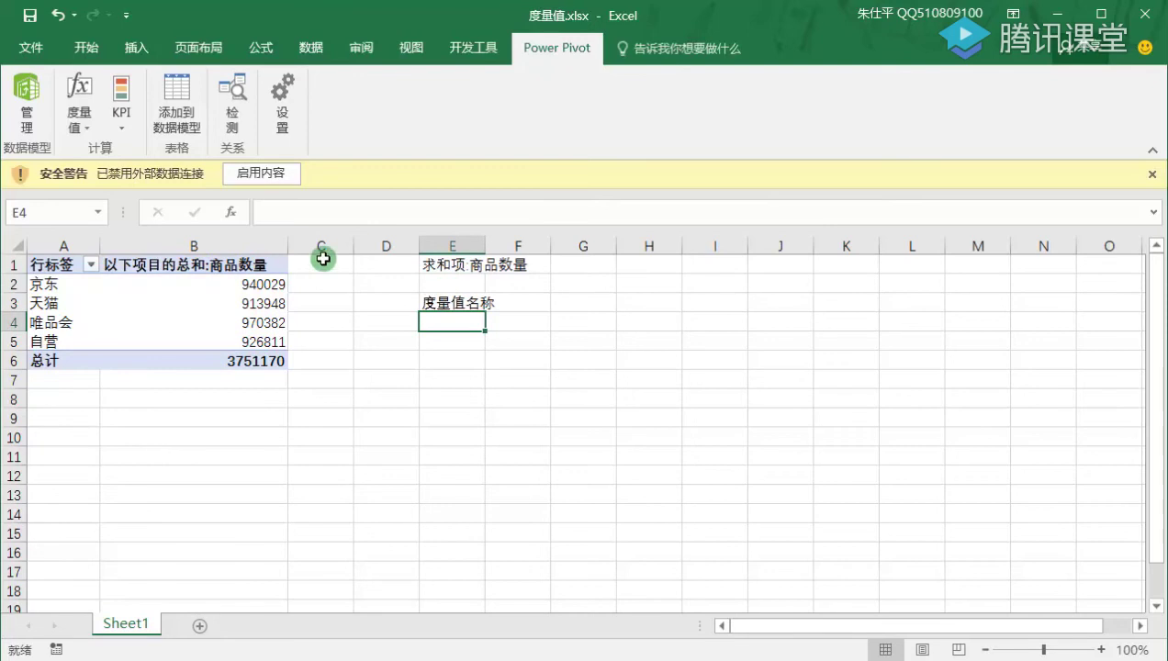
Enable the blocked external data connections and review the list of defined measures in the Manage Measures dialog.
{"action": "left_click", "coordinate": [246, 178]}
{"action": "left_click", "coordinate": [457, 274]}
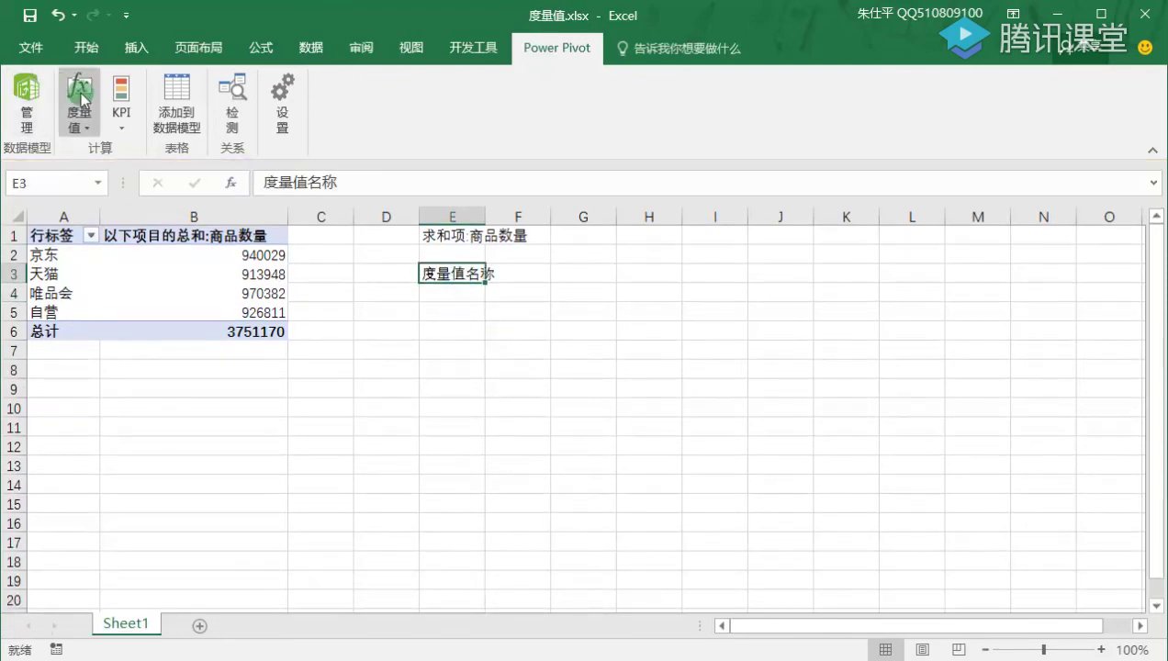
{"action": "left_click", "coordinate": [91, 123]}
{"action": "left_click", "coordinate": [127, 176]}
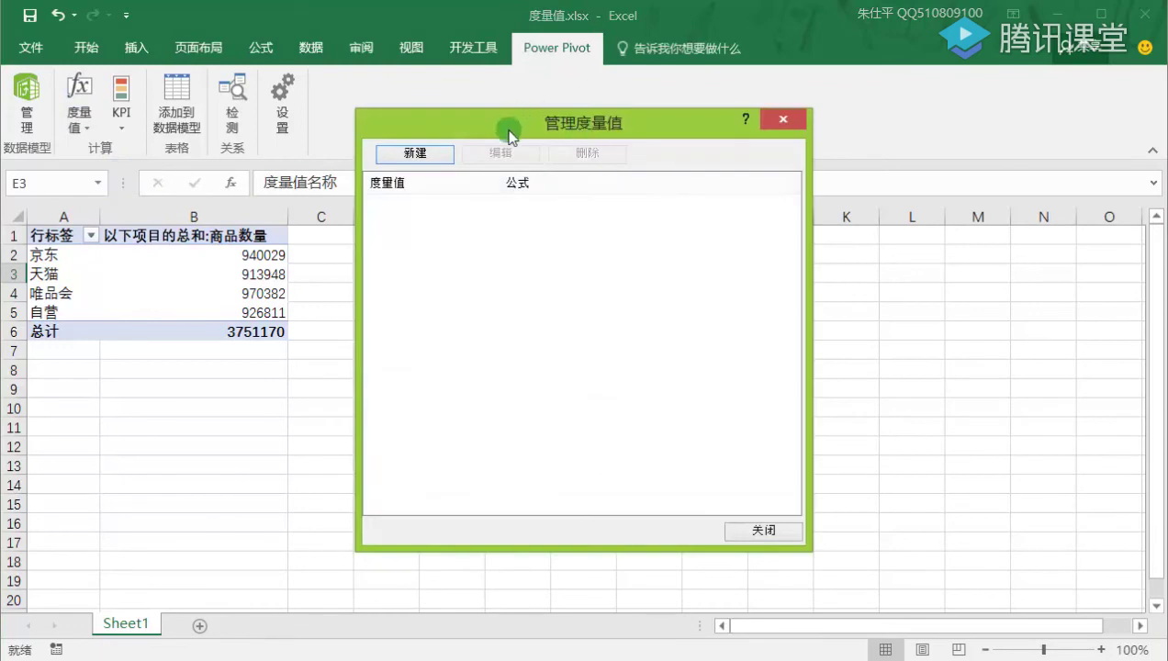
{"action": "left_click_drag", "start_coordinate": [509, 131], "coordinate": [412, 138]}
{"action": "left_click", "coordinate": [677, 127]}
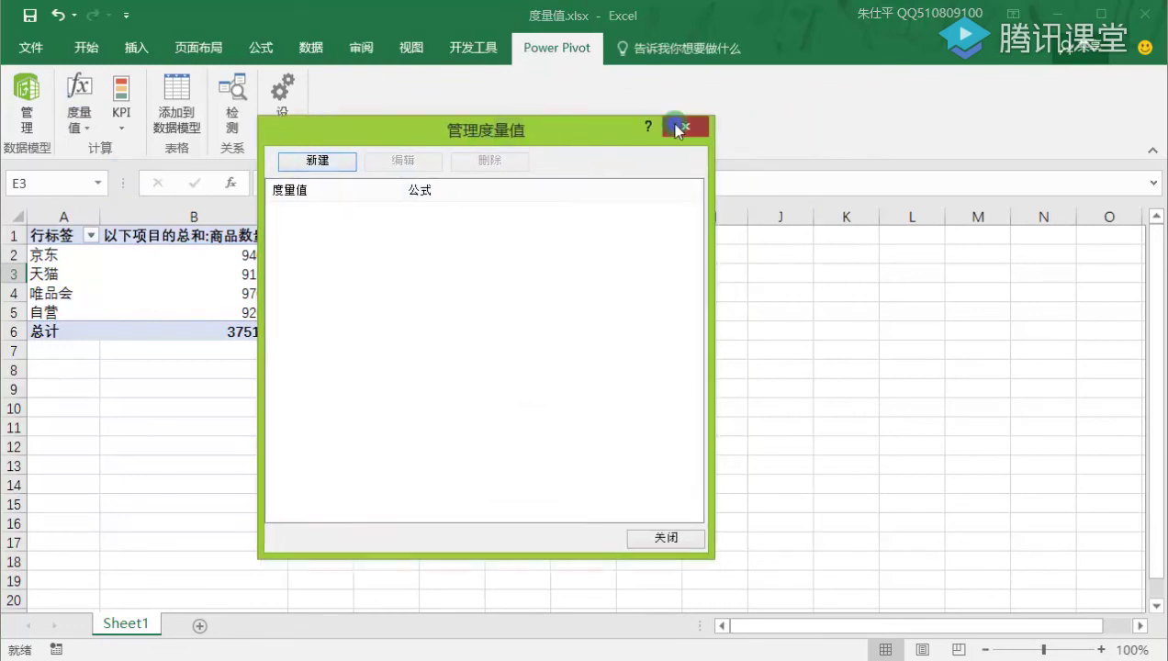
Open the data model in Power Pivot for Excel and inspect the calculation area below the 商品数量 column.
{"action": "left_click", "coordinate": [28, 105]}
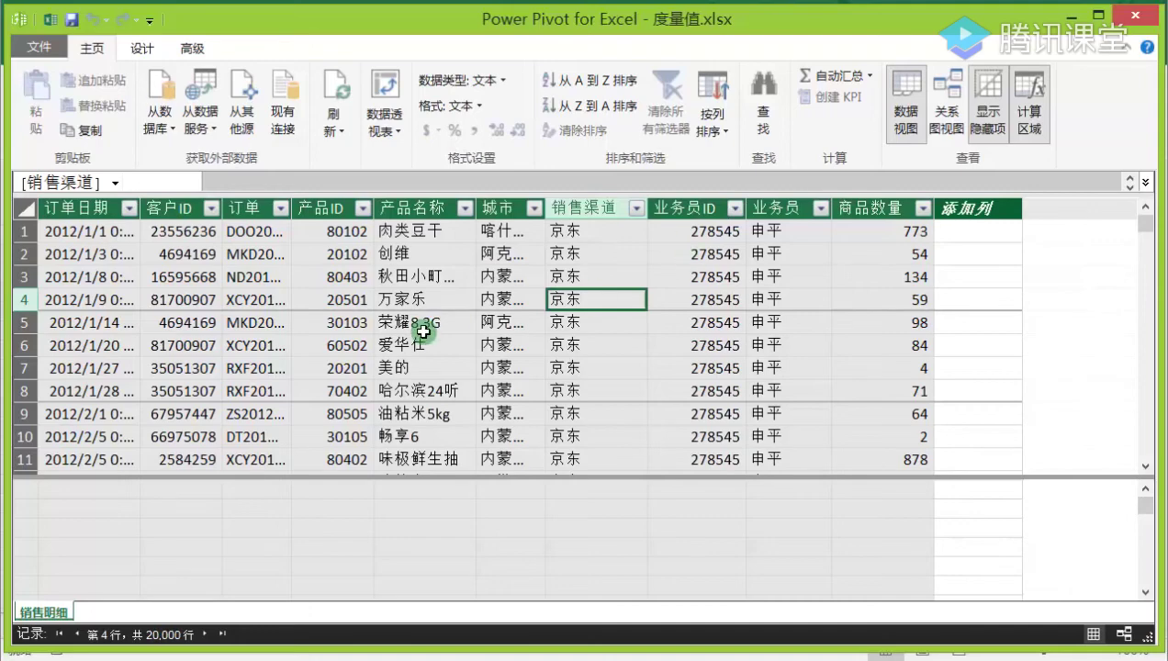
{"action": "left_click", "coordinate": [853, 493]}
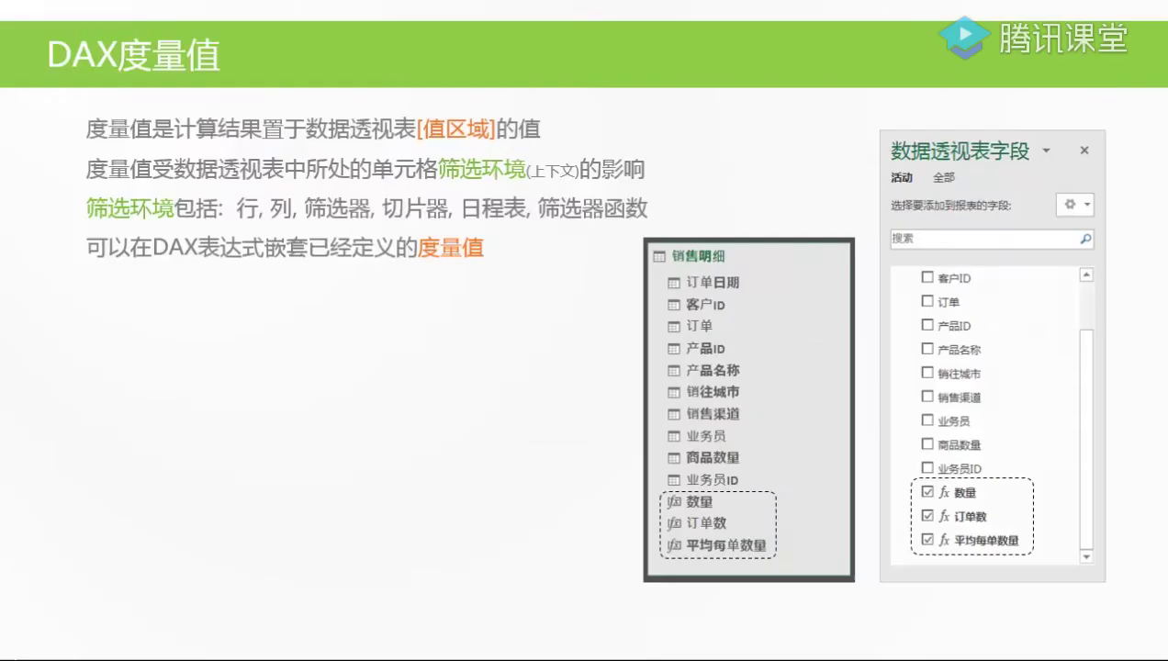
{"action": "left_click", "coordinate": [511, 350]}
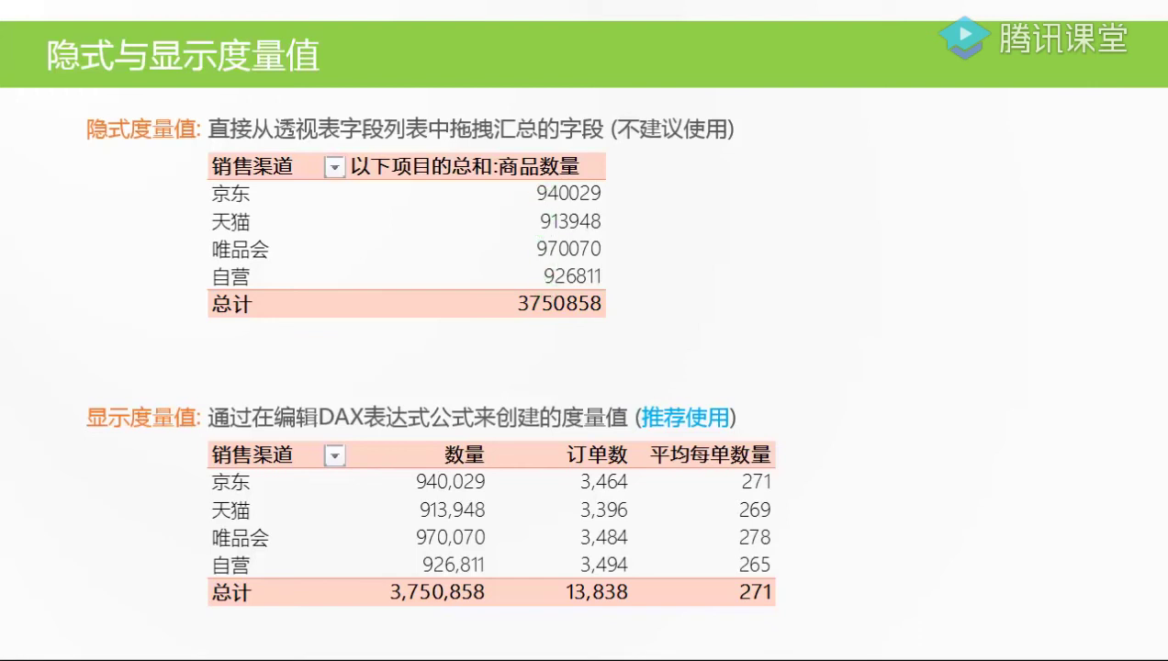
Switch back to Power Pivot for Excel, show the implicit measures and select the one below 商品数量.
{"action": "key", "text": "alt+Tab"}
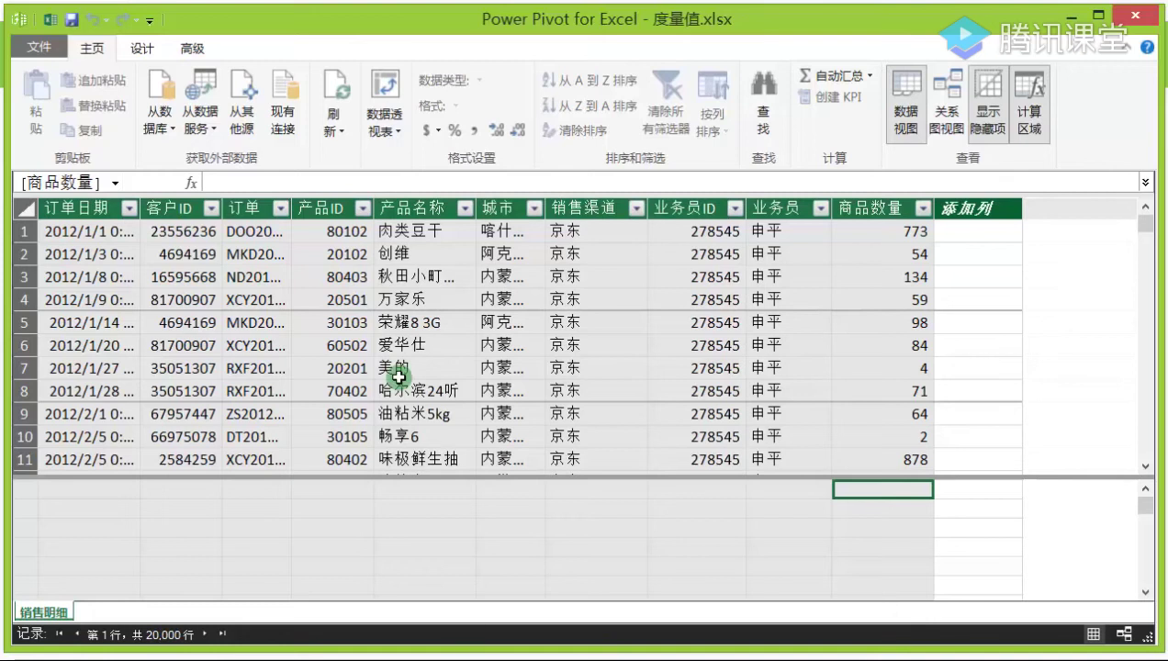
{"action": "left_click", "coordinate": [429, 353]}
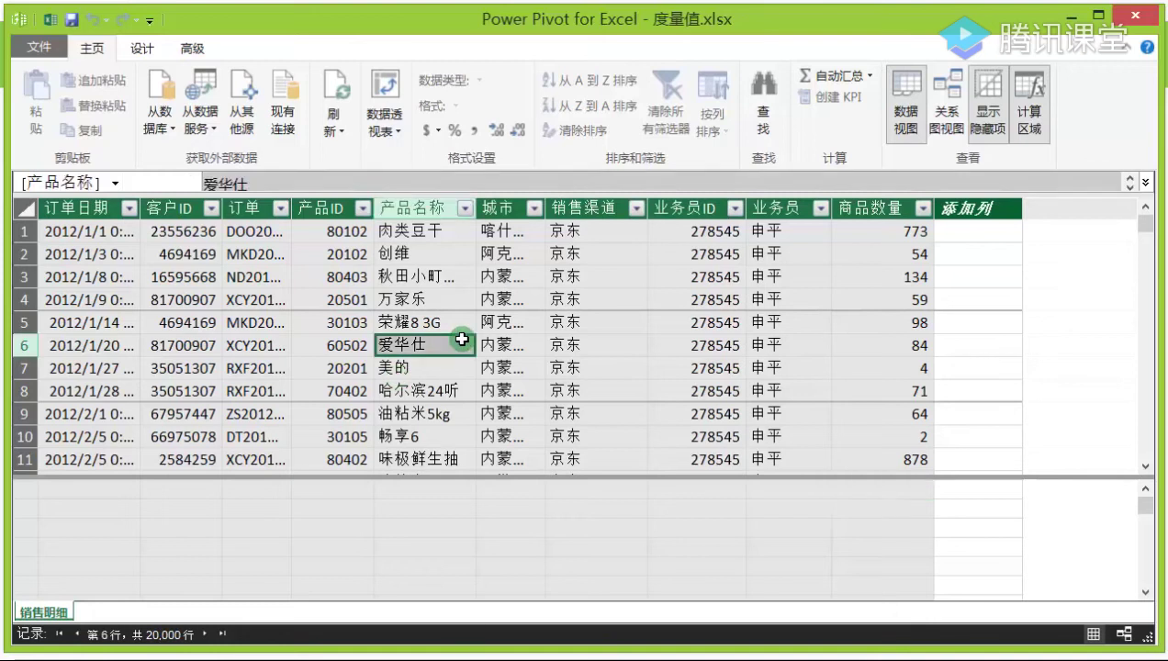
{"action": "left_click", "coordinate": [188, 51]}
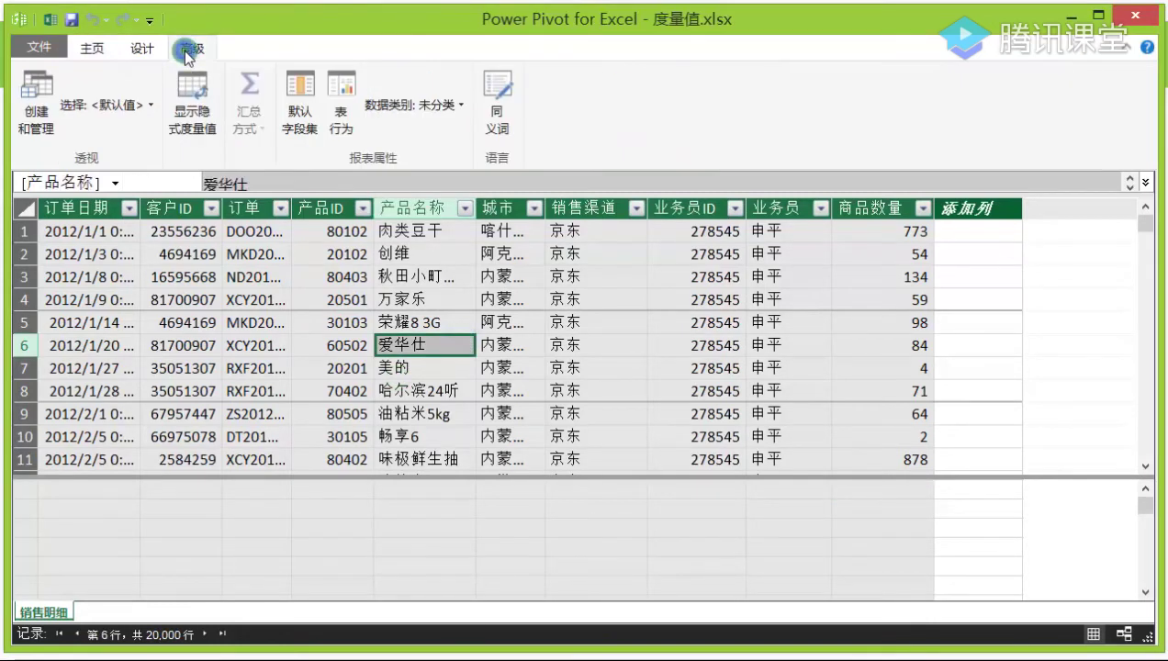
{"action": "left_click", "coordinate": [199, 96]}
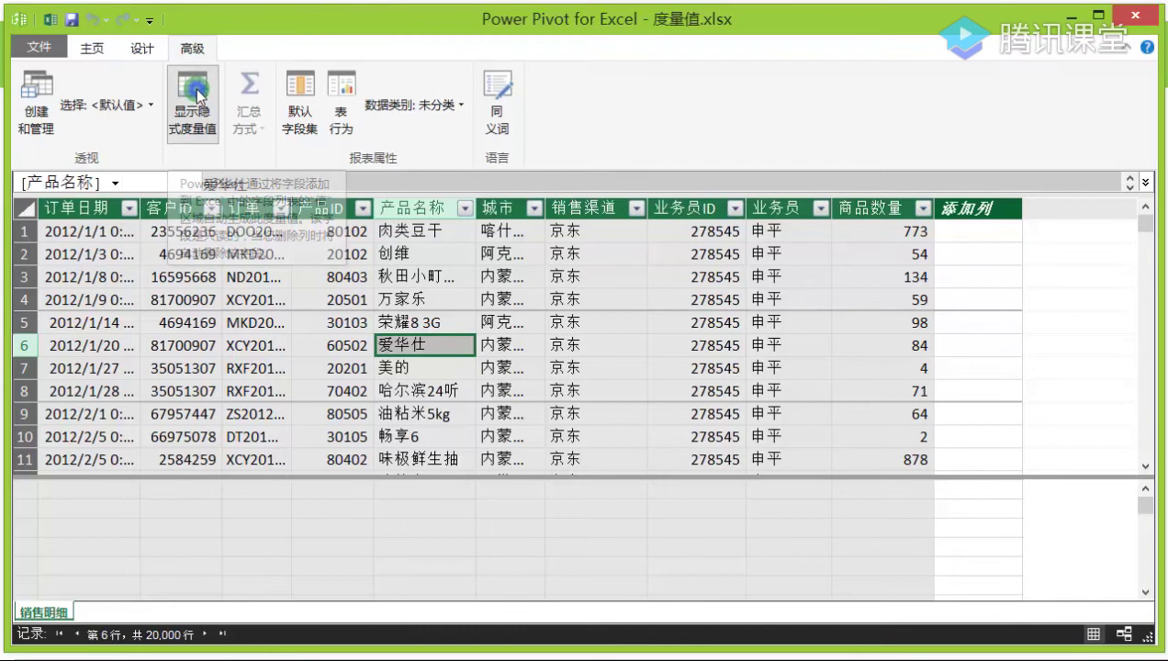
{"action": "left_click", "coordinate": [891, 492]}
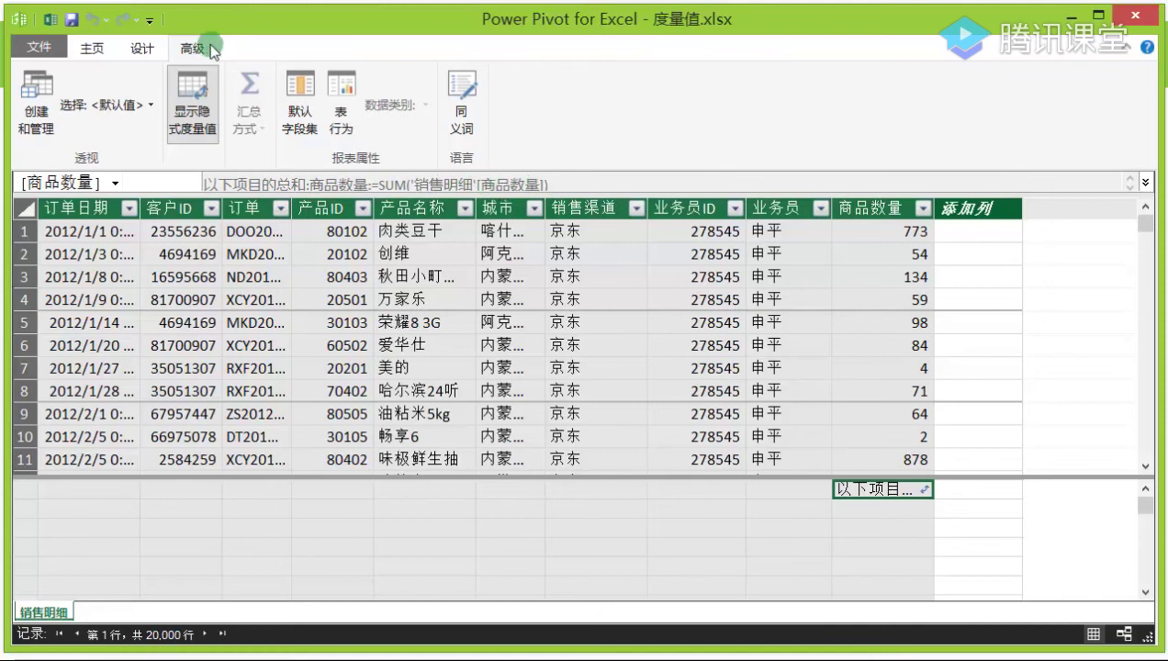
Switch Power Pivot to standard mode and back to advanced mode.
{"action": "left_click", "coordinate": [47, 43]}
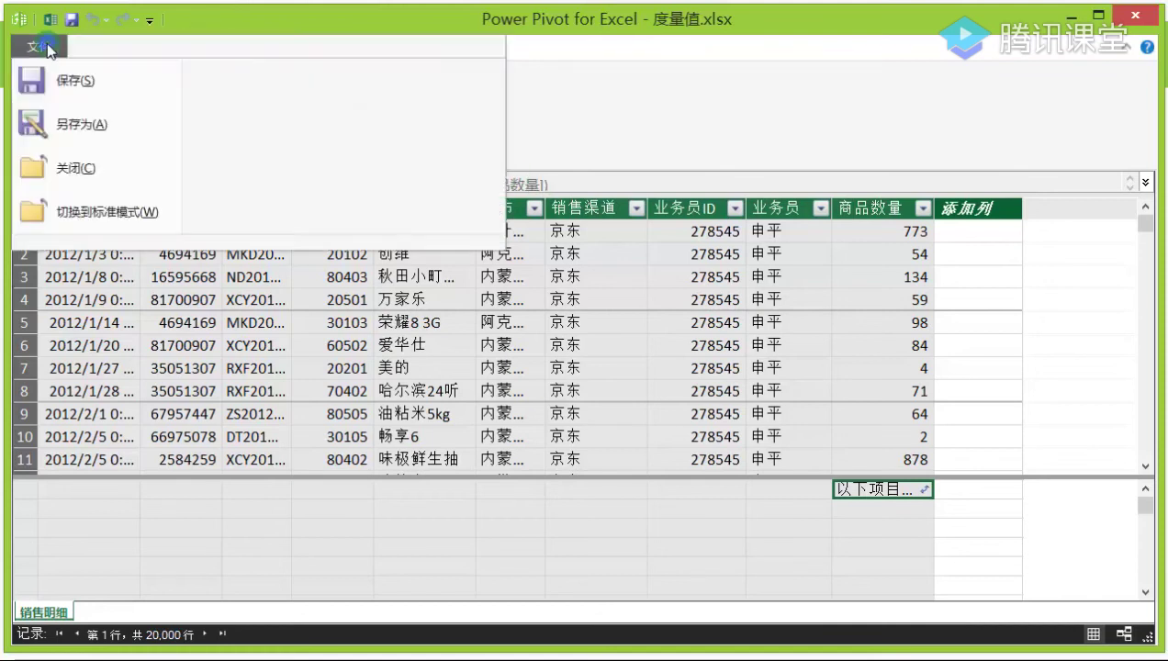
{"action": "left_click", "coordinate": [122, 216]}
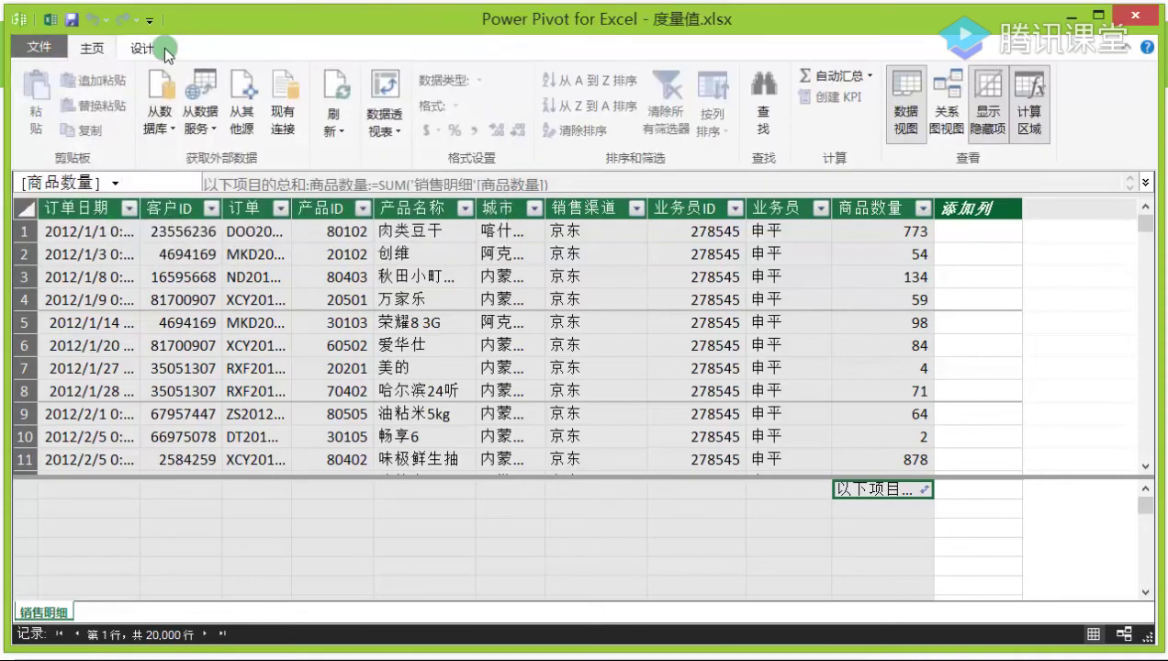
{"action": "left_click", "coordinate": [38, 47]}
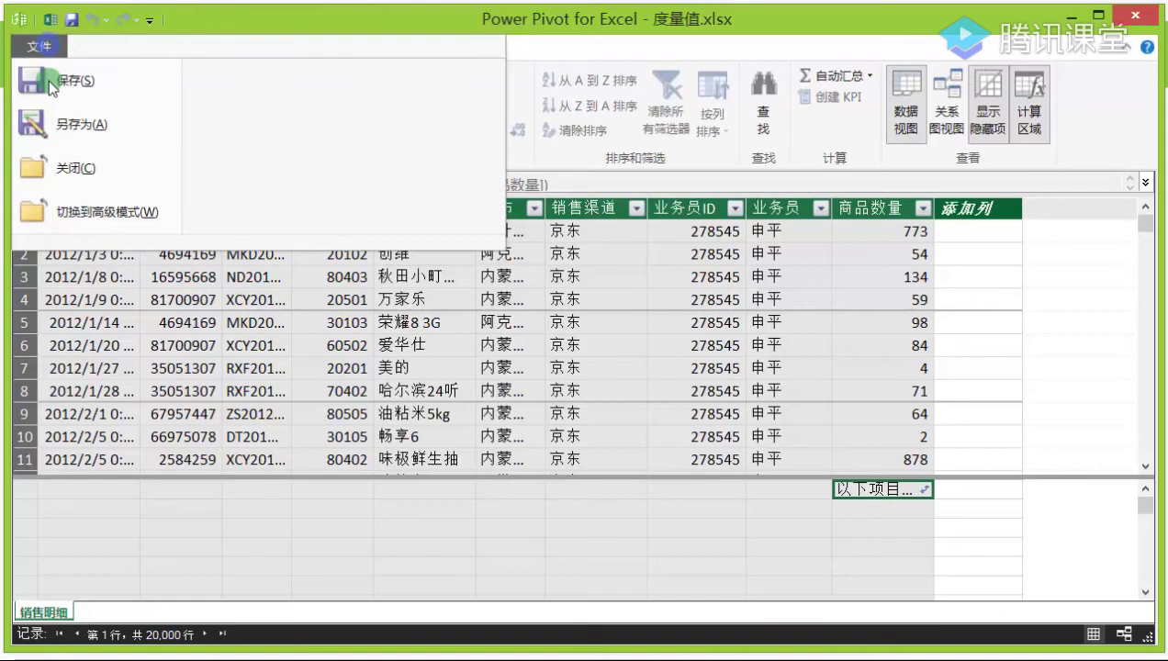
{"action": "left_click", "coordinate": [83, 211]}
{"action": "left_click", "coordinate": [192, 49]}
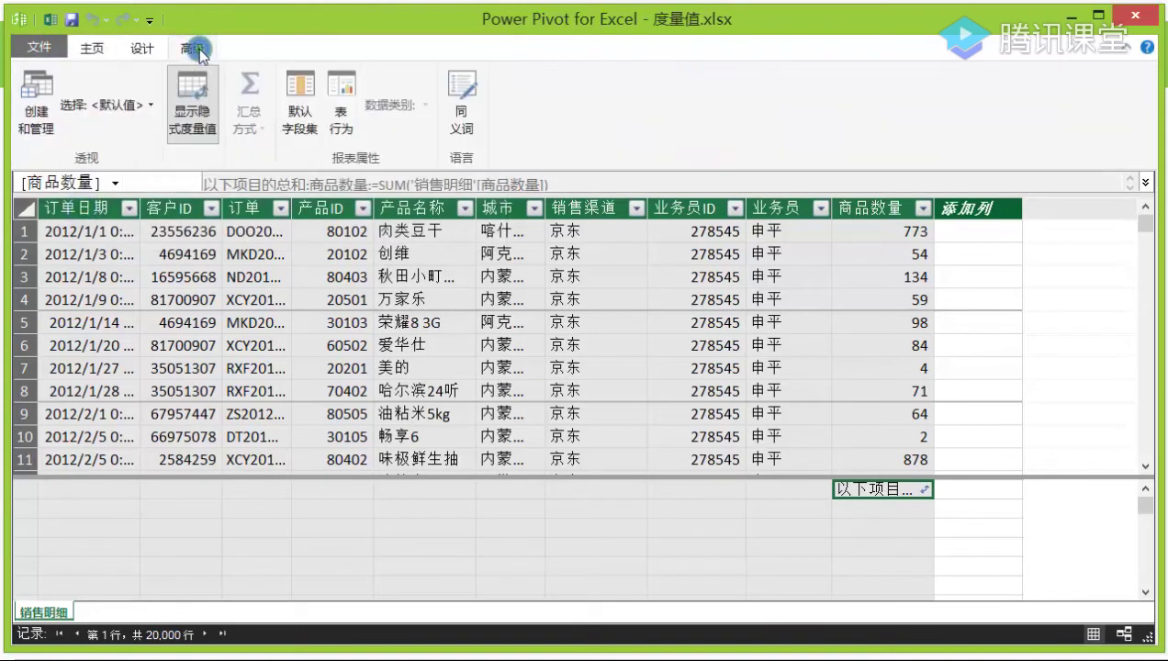
Hide the implicit measures in the calculation area and show them again.
{"action": "left_click", "coordinate": [187, 108]}
{"action": "left_click", "coordinate": [188, 104]}
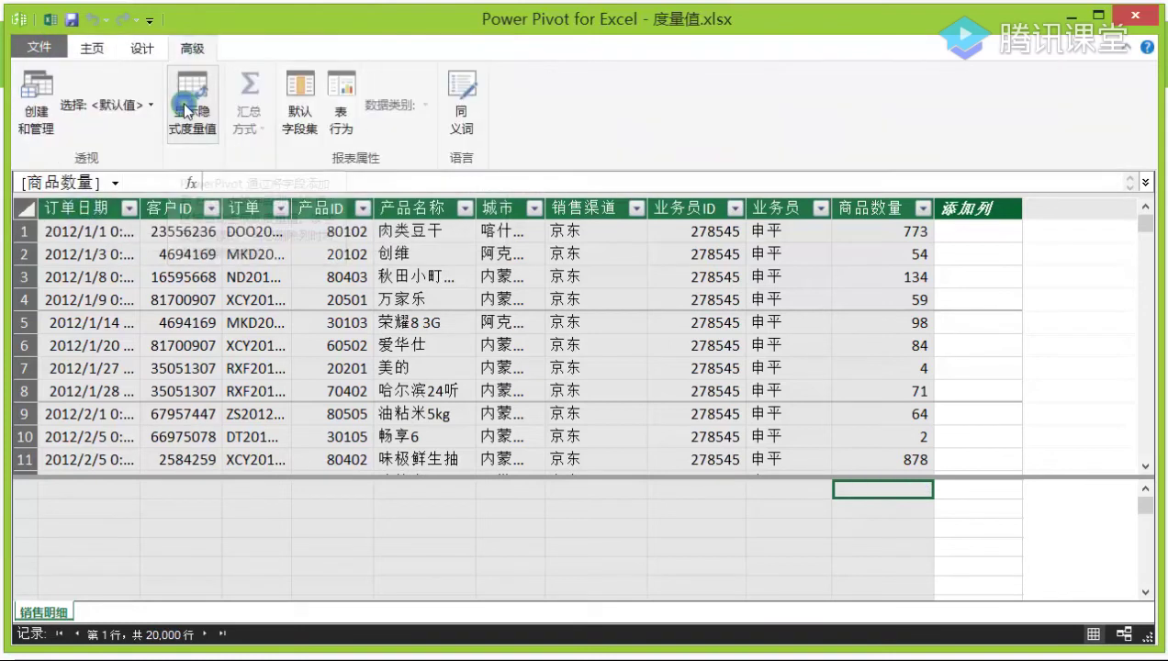
{"action": "left_click", "coordinate": [190, 101]}
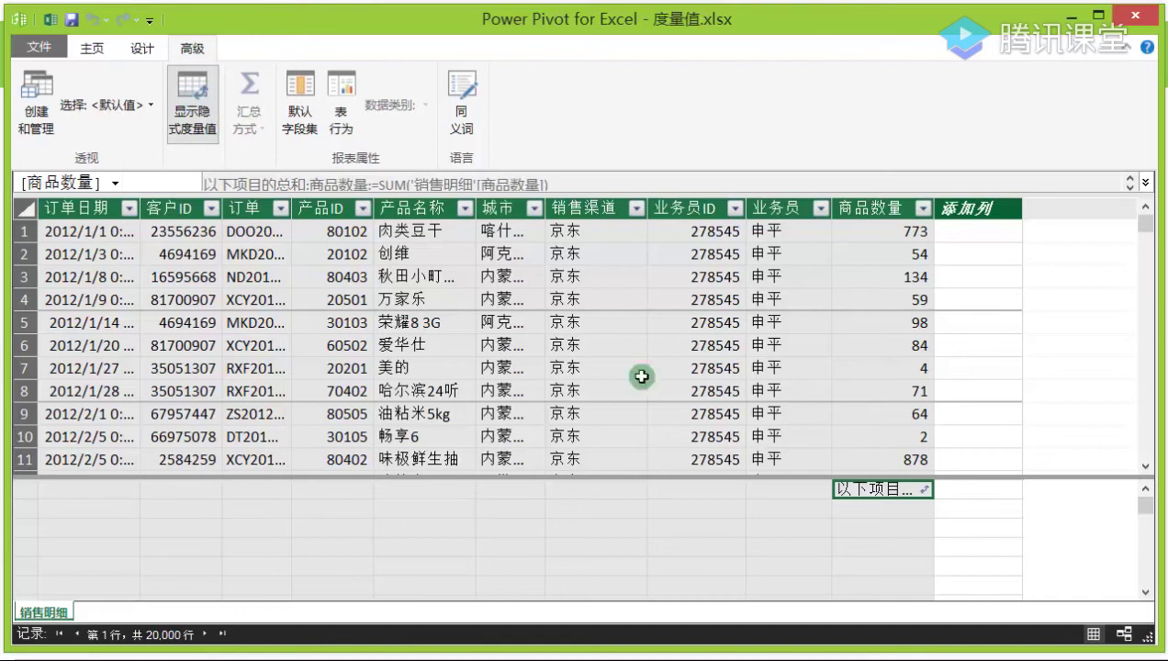
Switch to the Excel workbook and check whether the Manage Measures dialog lists the implicit measure.
{"action": "left_click", "coordinate": [50, 19]}
{"action": "left_click", "coordinate": [79, 115]}
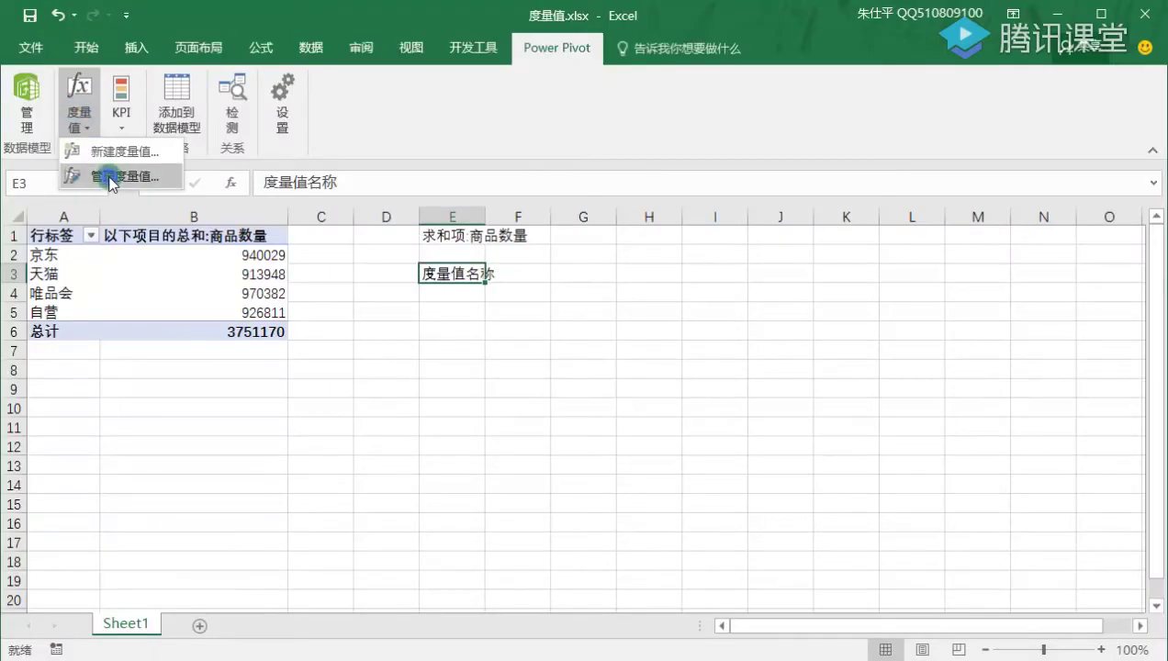
{"action": "left_click", "coordinate": [106, 175]}
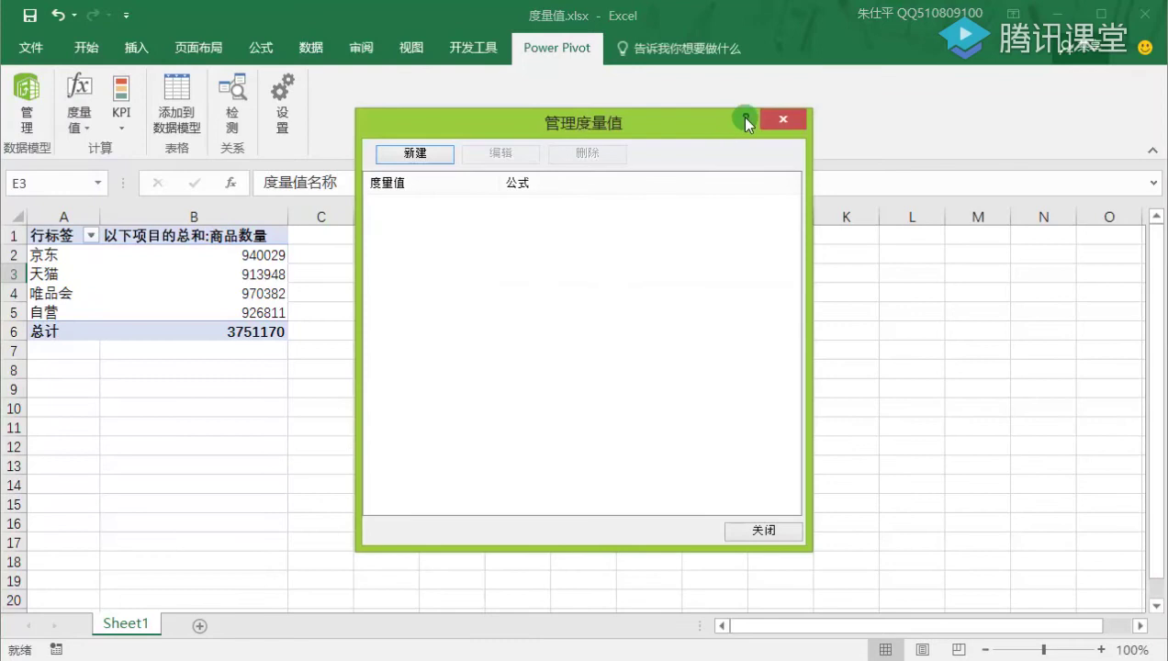
{"action": "left_click", "coordinate": [779, 120]}
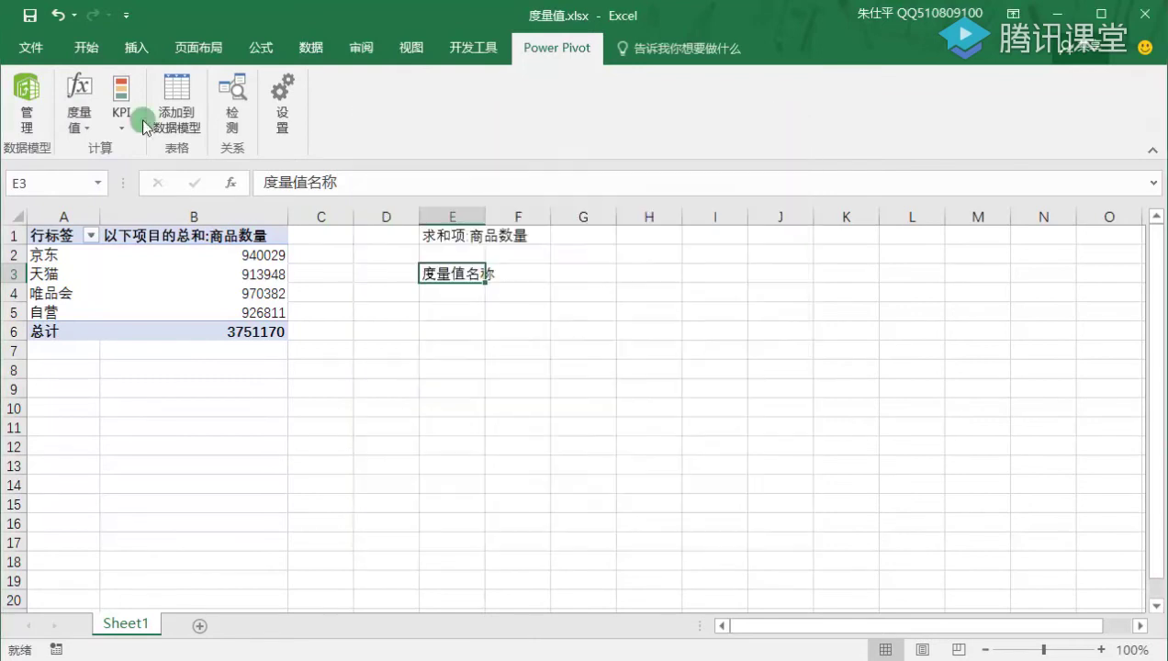
Return to the Power Pivot data model and permanently delete the implicit measure below the 商品数量 column.
{"action": "left_click", "coordinate": [26, 109]}
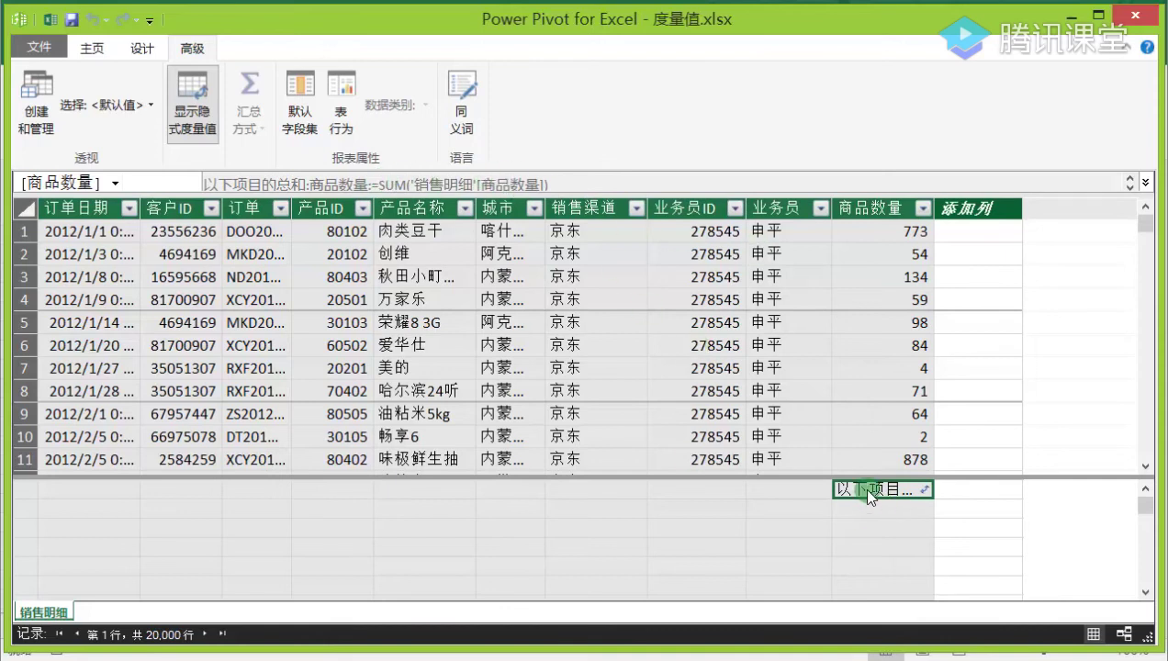
{"action": "mouse_move", "coordinate": [846, 495]}
{"action": "key", "text": "Delete"}
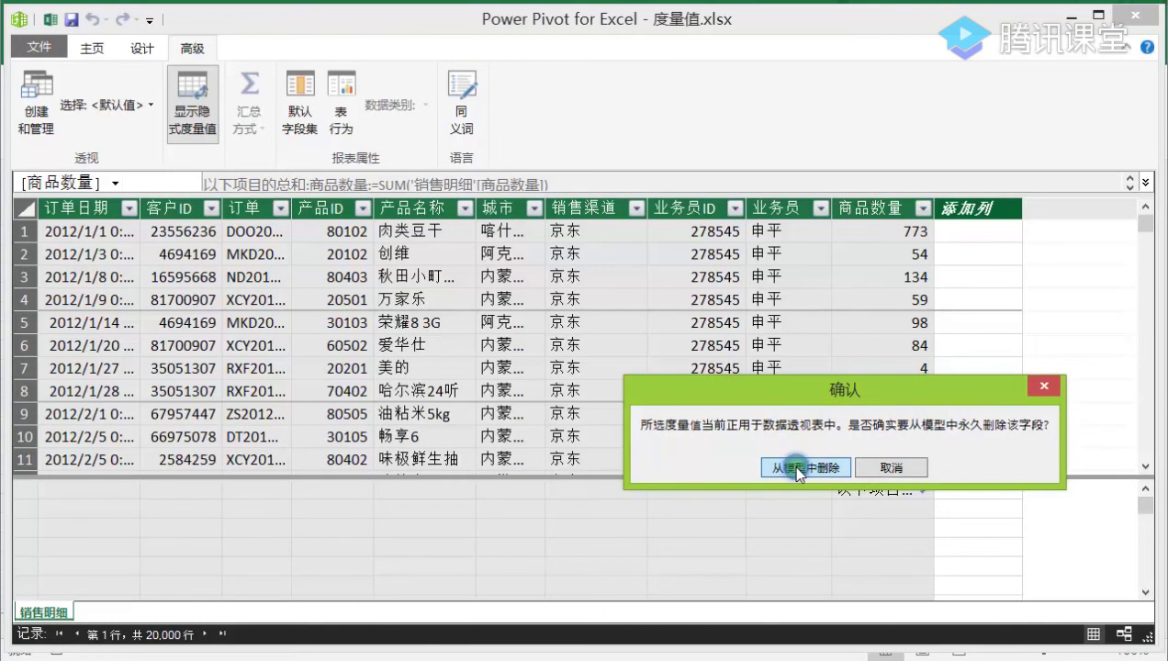
{"action": "left_click", "coordinate": [791, 465]}
{"action": "left_click", "coordinate": [890, 495]}
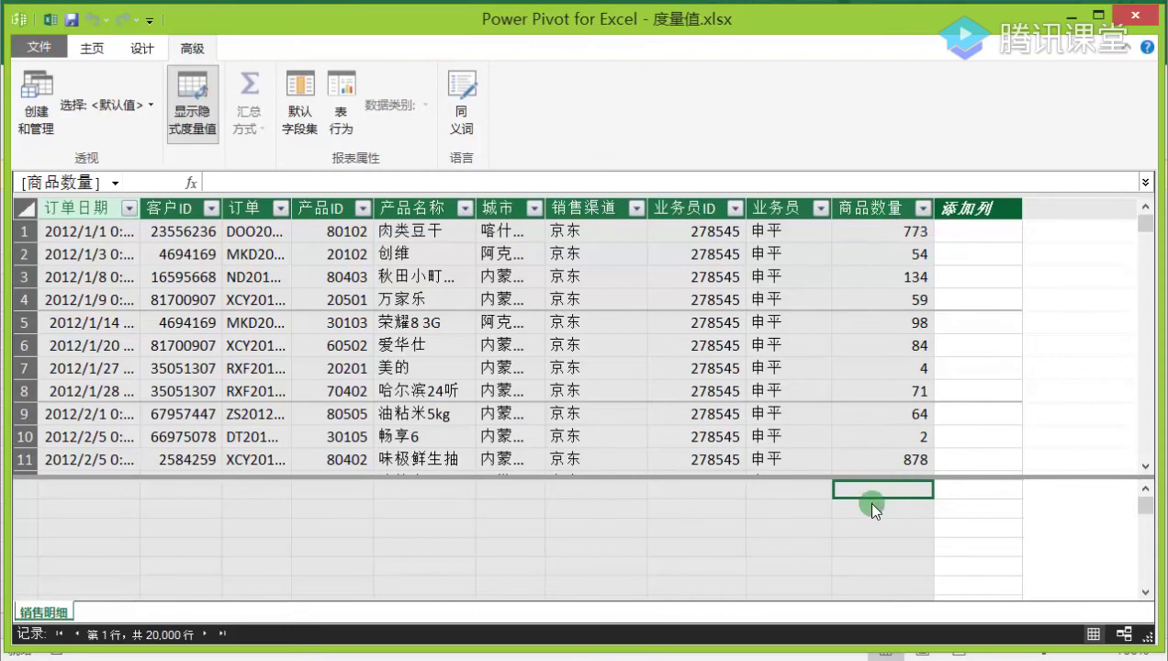
Create an explicit sum measure (总和) for the 商品数量 column with AutoSum and select it in the calculation area.
{"action": "left_click", "coordinate": [93, 48]}
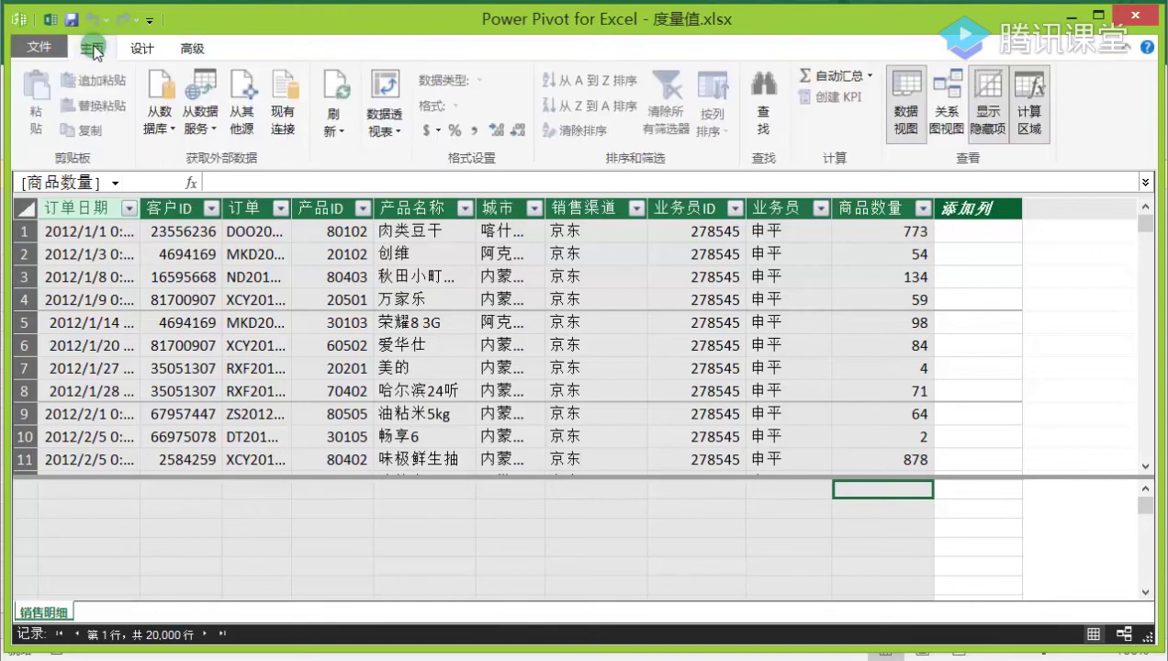
{"action": "left_click", "coordinate": [868, 561]}
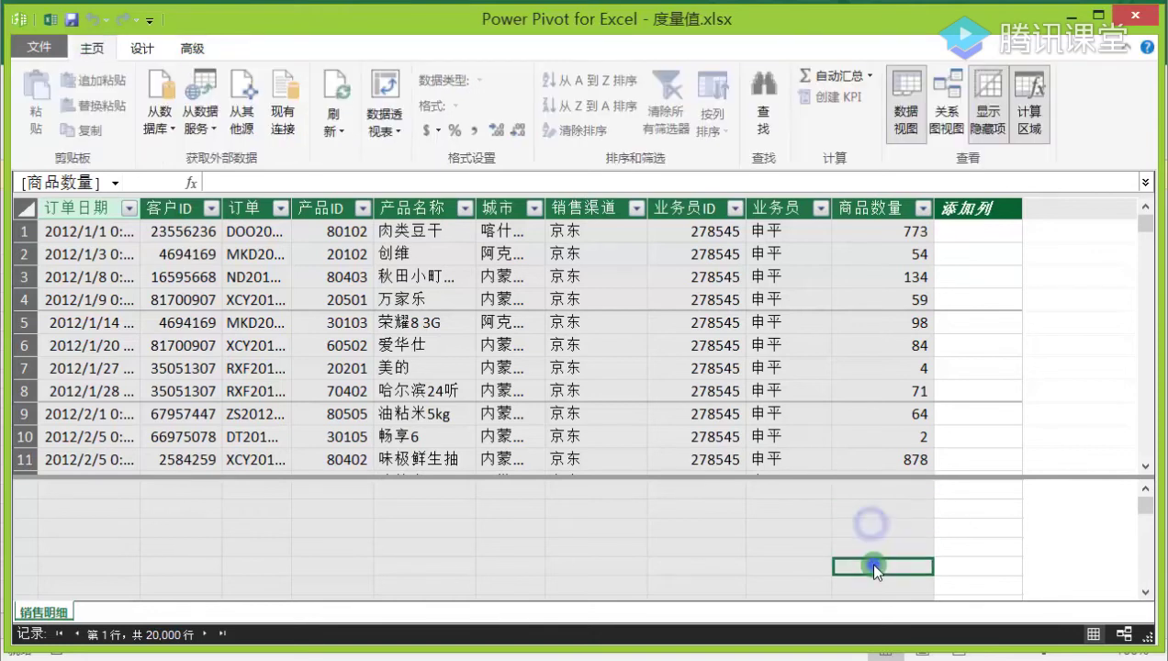
{"action": "left_click", "coordinate": [877, 512]}
{"action": "left_click", "coordinate": [883, 529]}
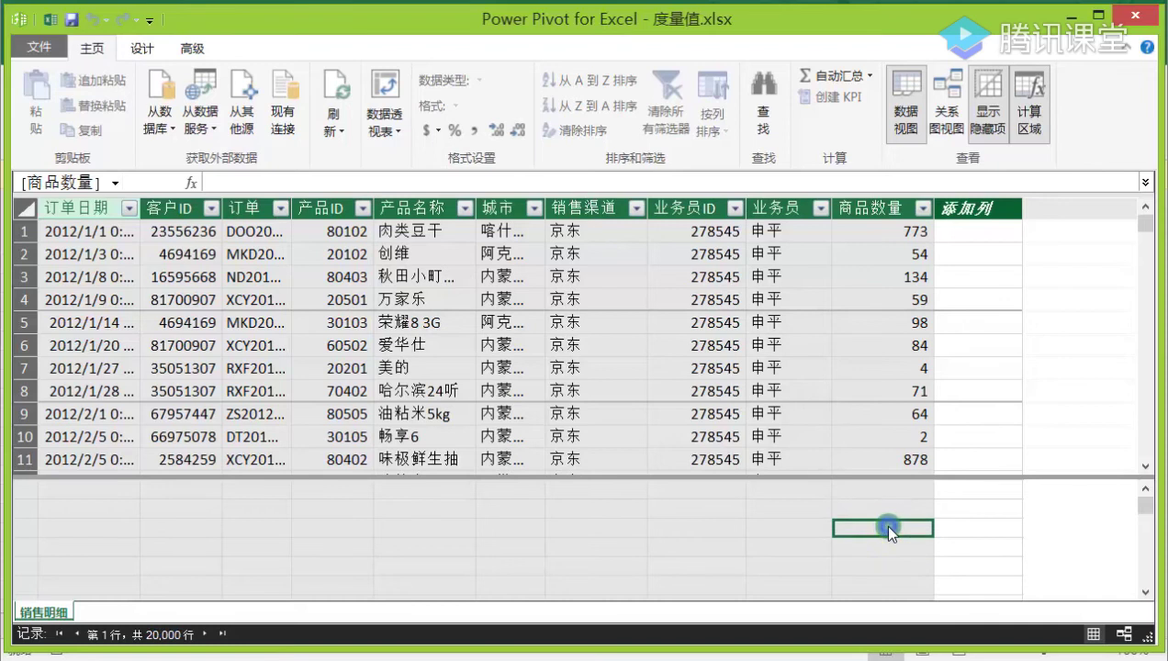
{"action": "left_click", "coordinate": [884, 278]}
{"action": "left_click", "coordinate": [888, 234]}
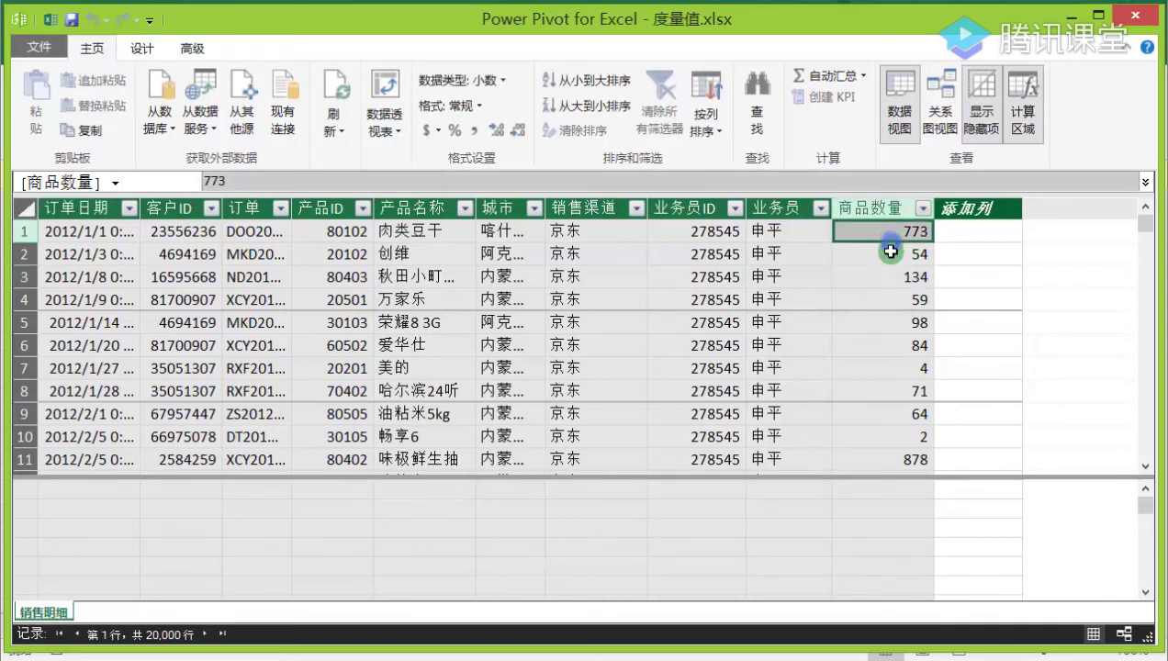
{"action": "left_click", "coordinate": [888, 278]}
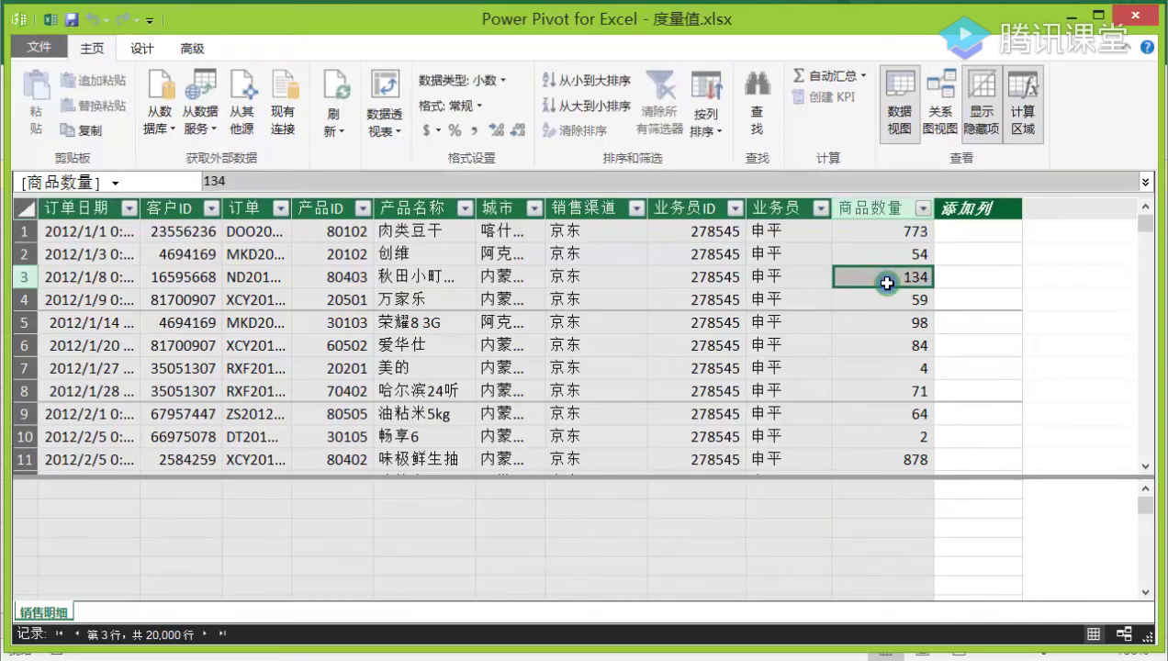
{"action": "left_click", "coordinate": [861, 76]}
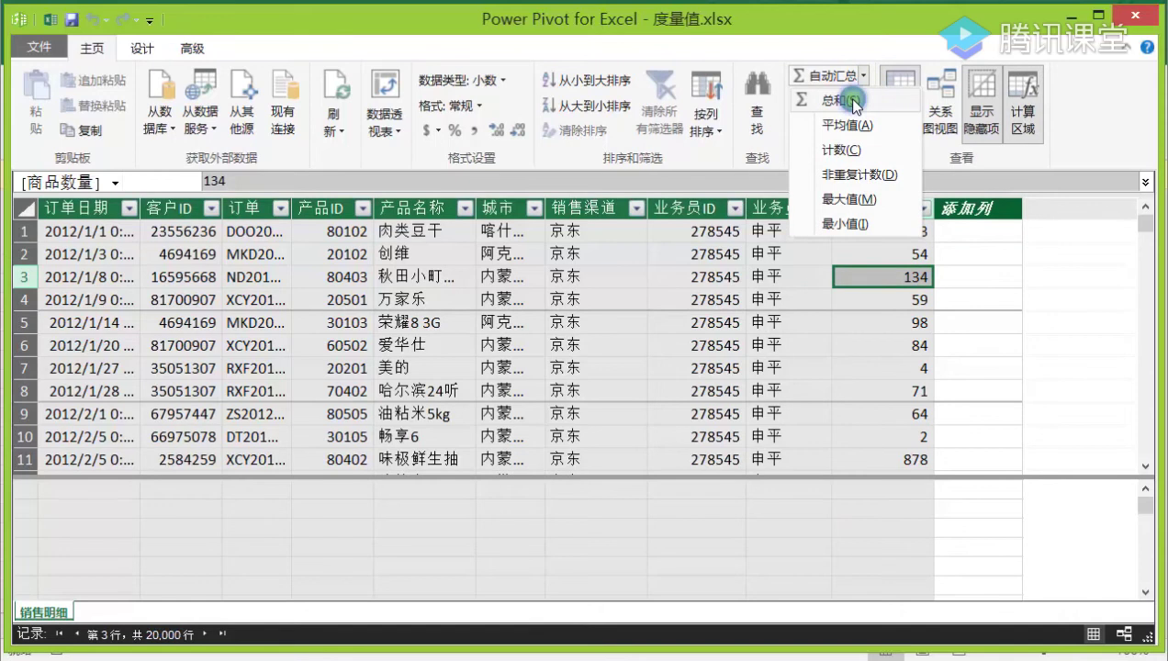
{"action": "left_click", "coordinate": [855, 101]}
{"action": "left_click", "coordinate": [897, 494]}
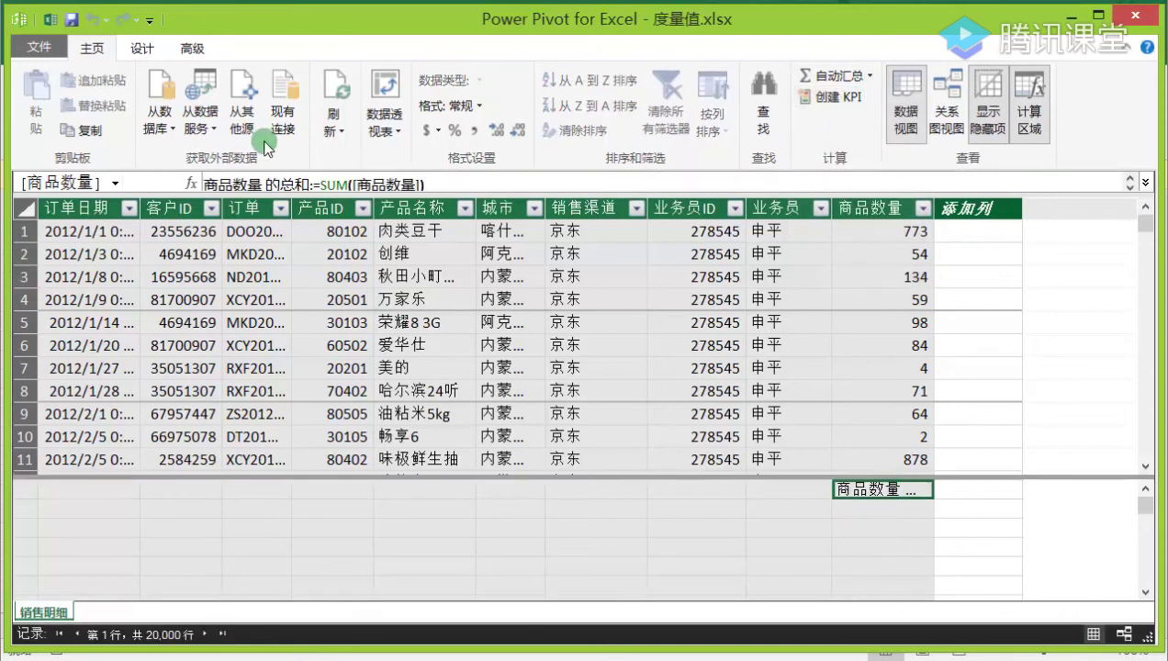
Rename the 商品数量 sum measure to 总数量, keeping the formula SUM([商品数量]).
{"action": "left_click", "coordinate": [294, 184]}
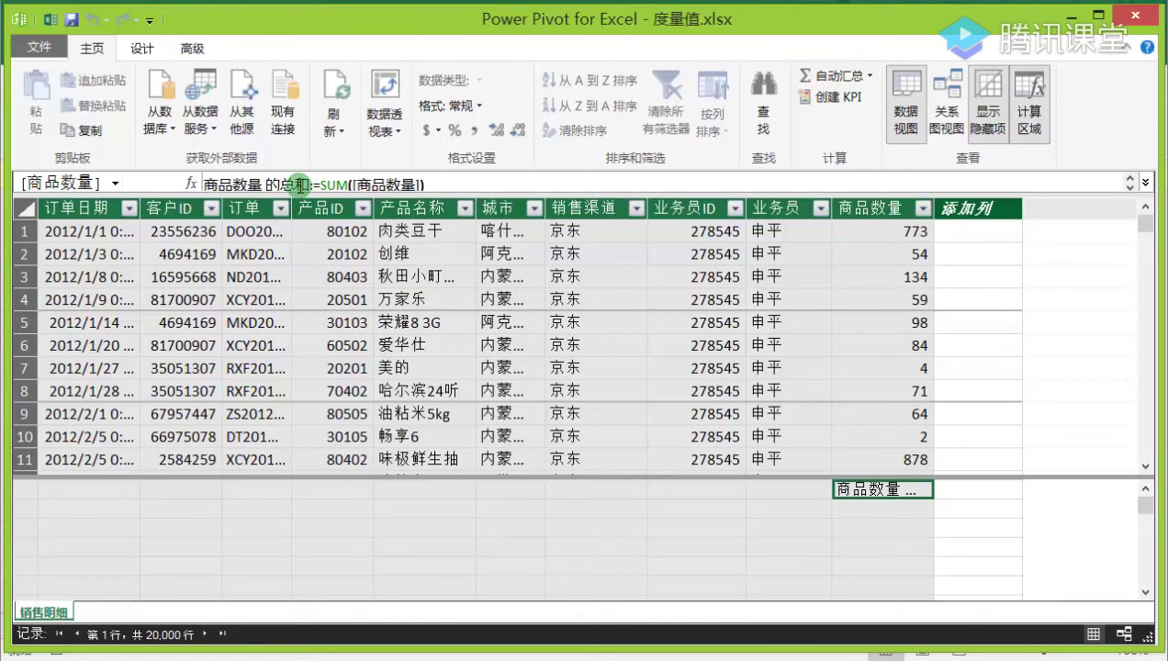
{"action": "left_click_drag", "start_coordinate": [308, 184], "coordinate": [161, 175]}
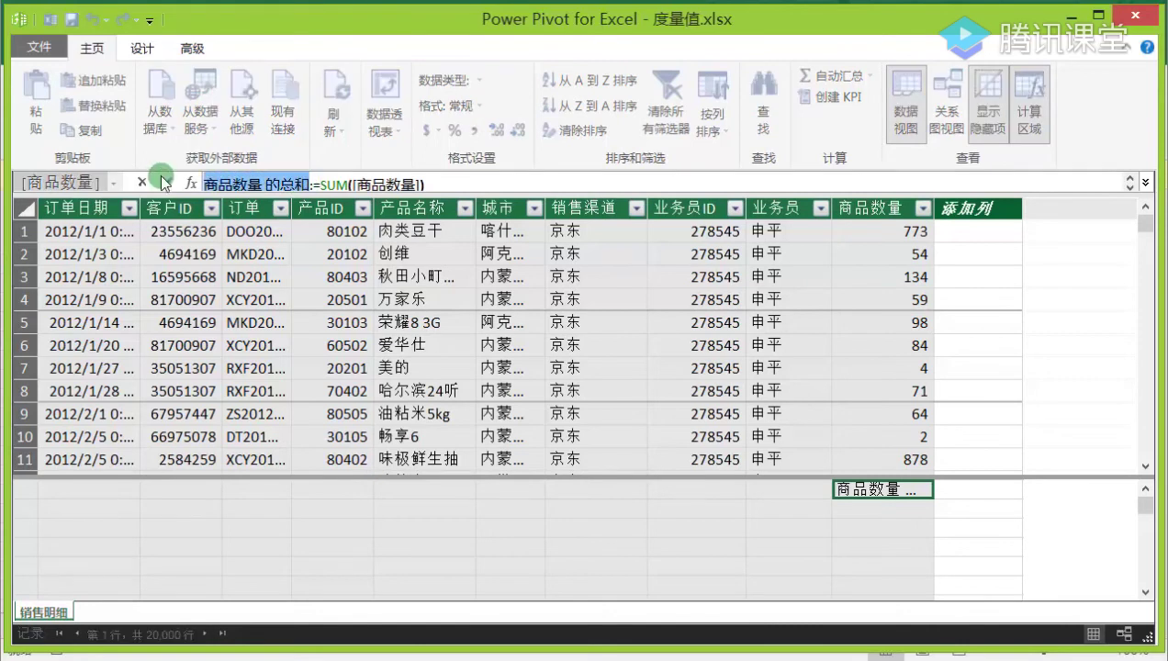
{"action": "type", "text": "总数量"}
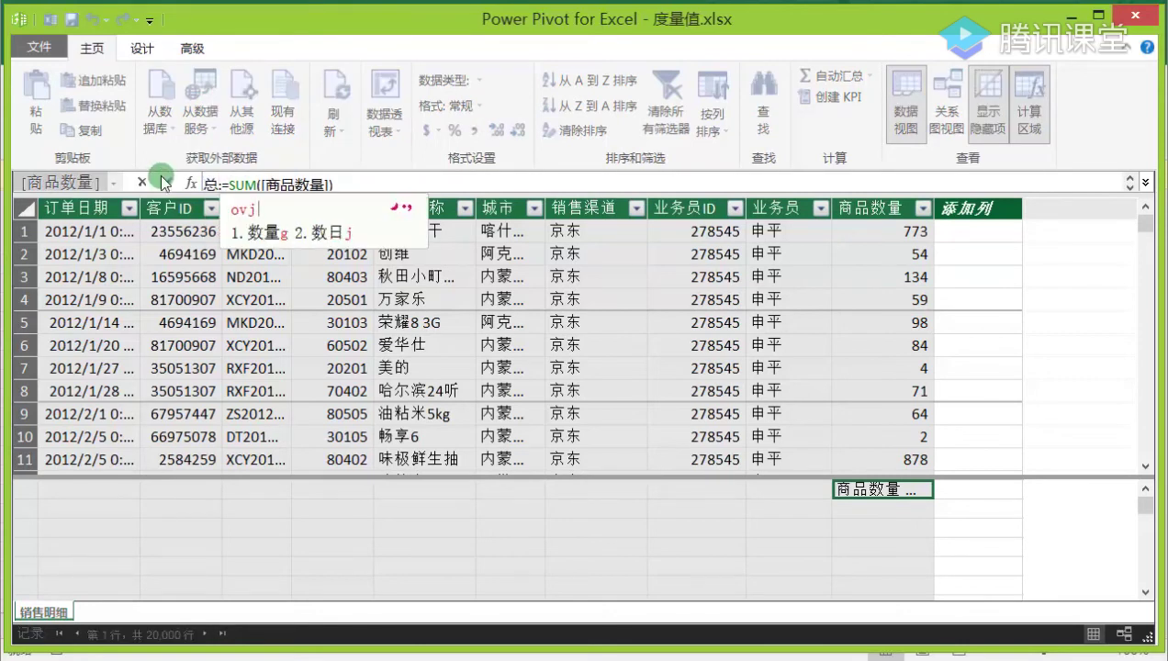
{"action": "left_click", "coordinate": [165, 181]}
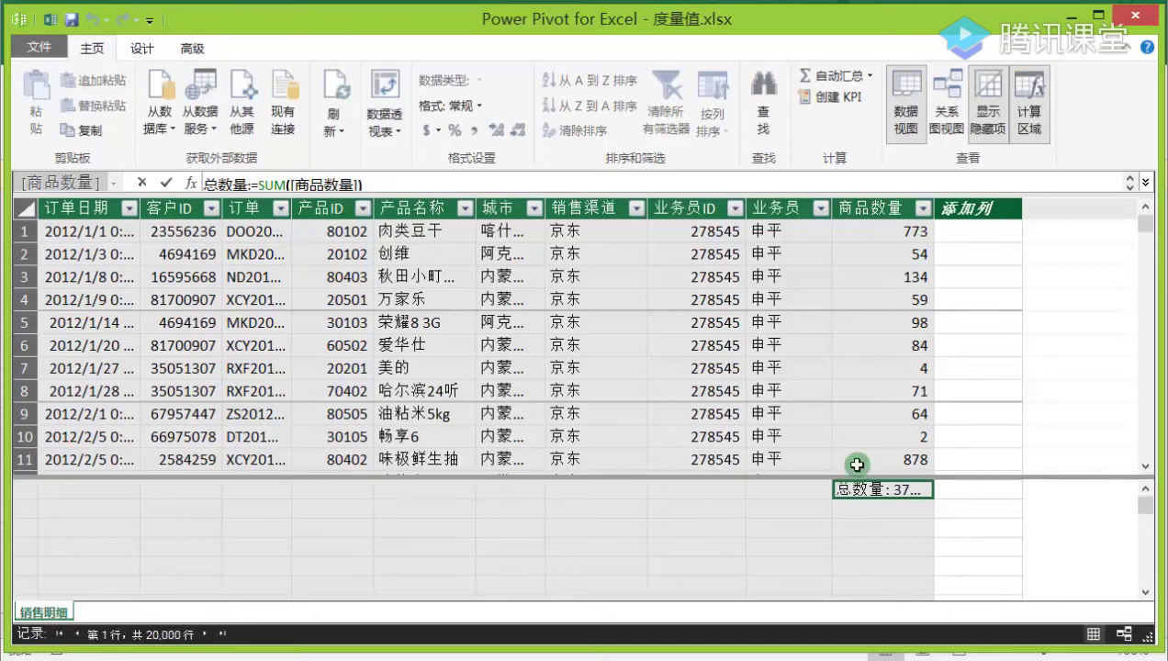
{"action": "left_click", "coordinate": [298, 221]}
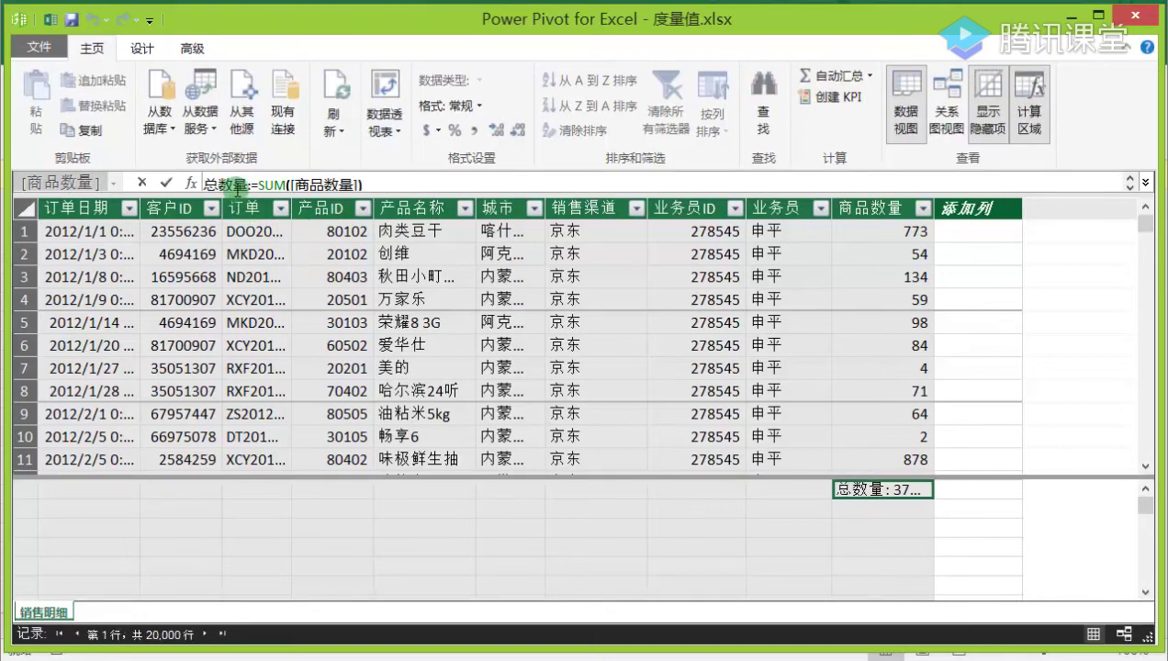
Review the 总数量 measure's formula in the data model, then switch to Excel and inspect its definition through Manage Measures.
{"action": "left_click_drag", "start_coordinate": [244, 184], "coordinate": [427, 184]}
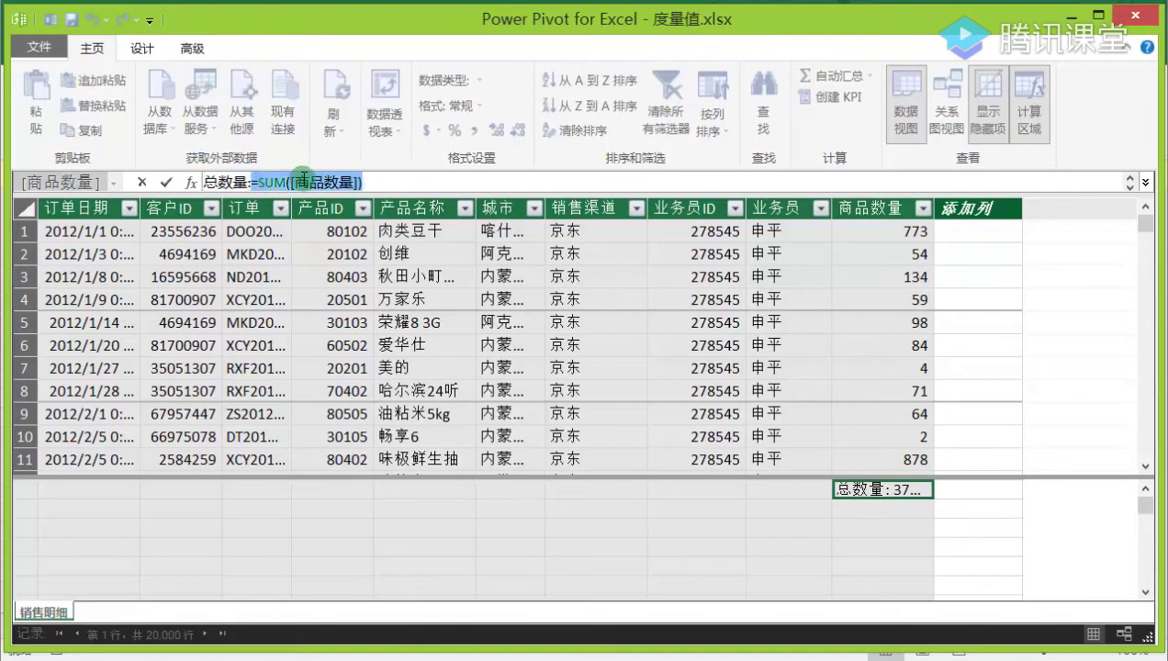
{"action": "left_click", "coordinate": [381, 195]}
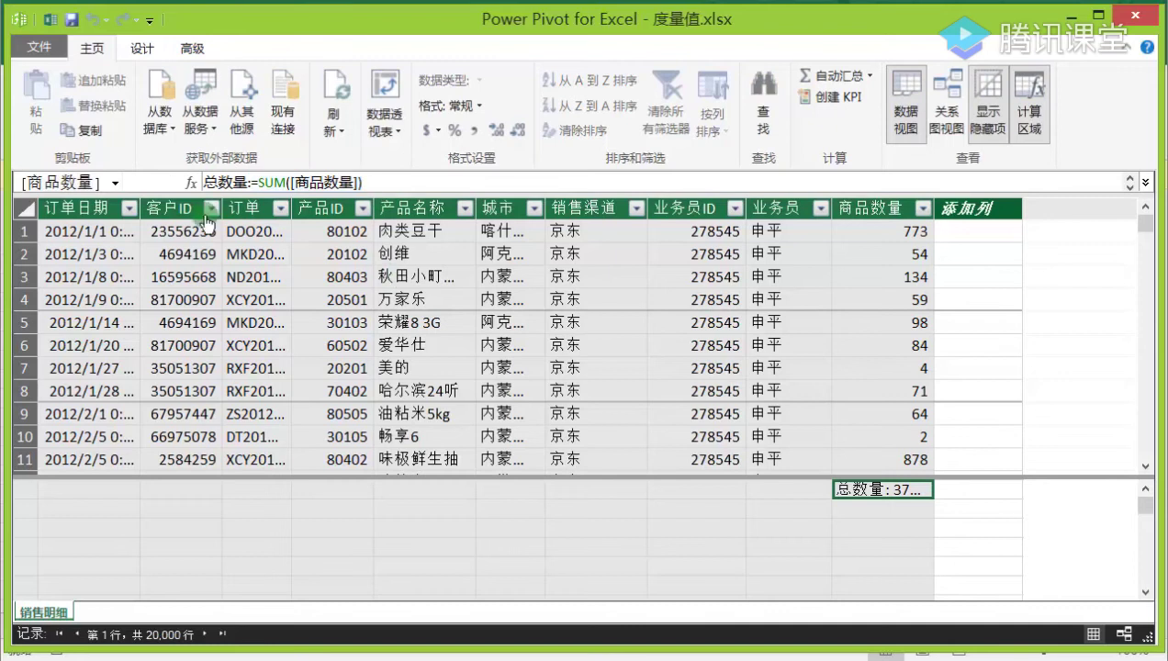
{"action": "left_click", "coordinate": [1060, 15]}
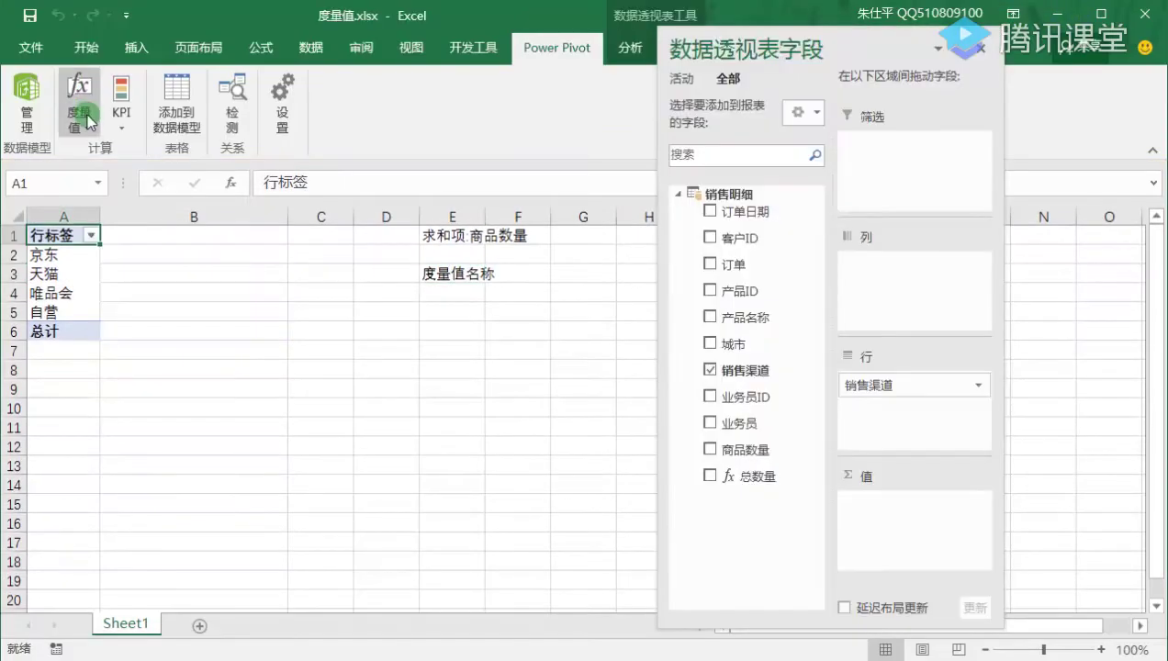
{"action": "left_click", "coordinate": [88, 117]}
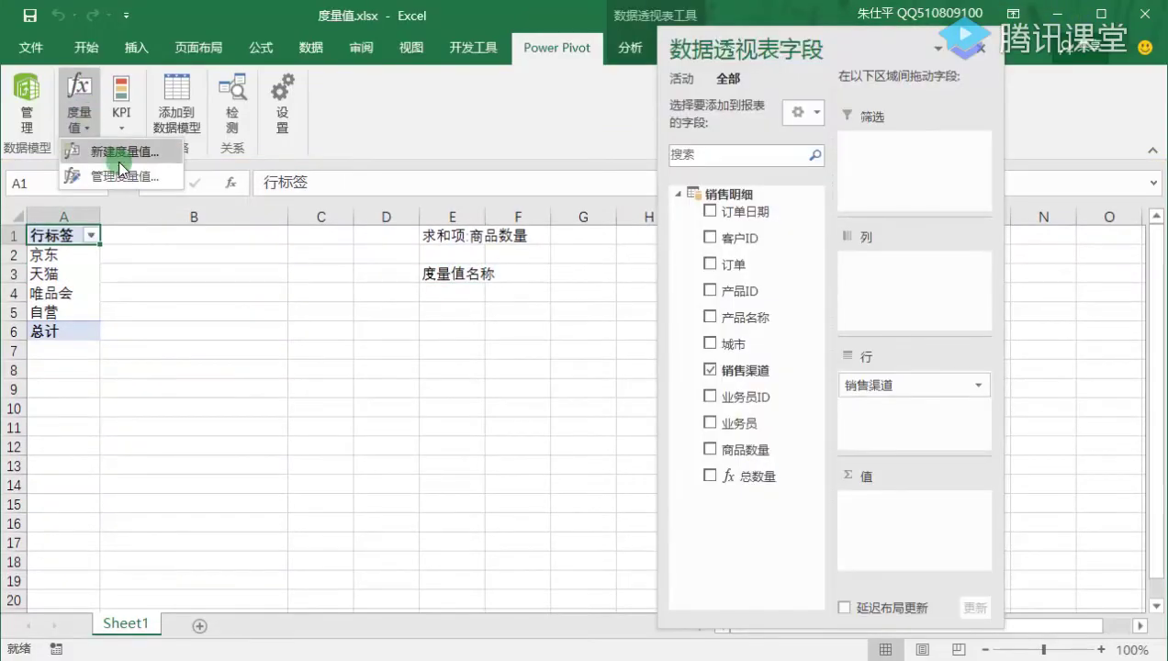
{"action": "left_click", "coordinate": [117, 171]}
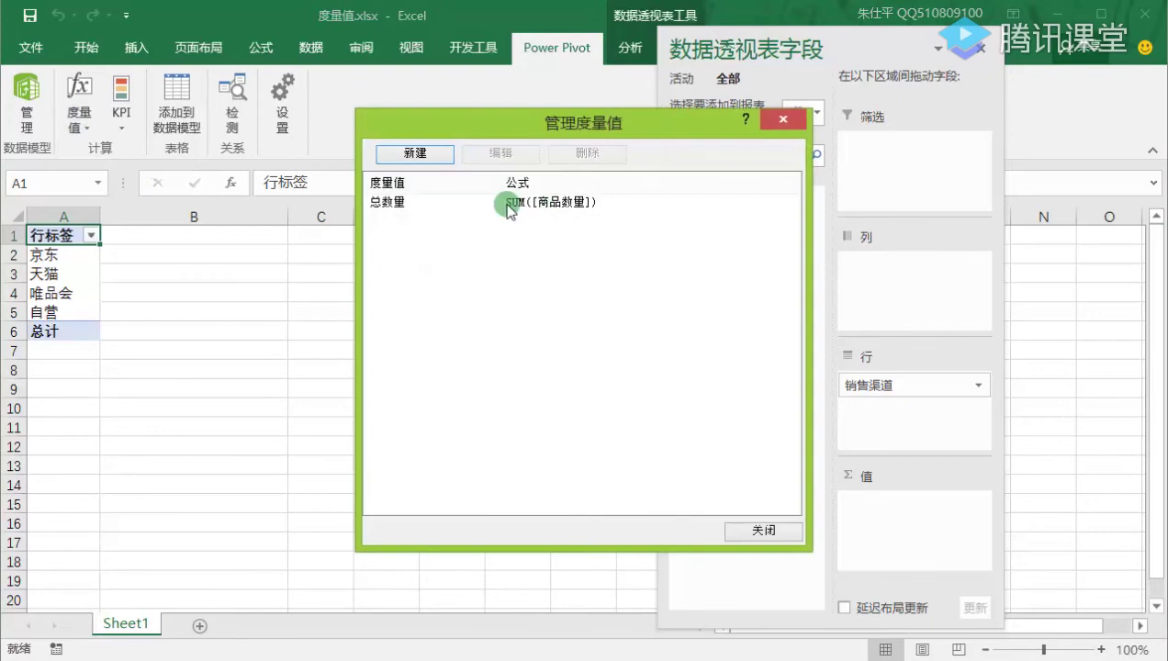
{"action": "left_click", "coordinate": [493, 204]}
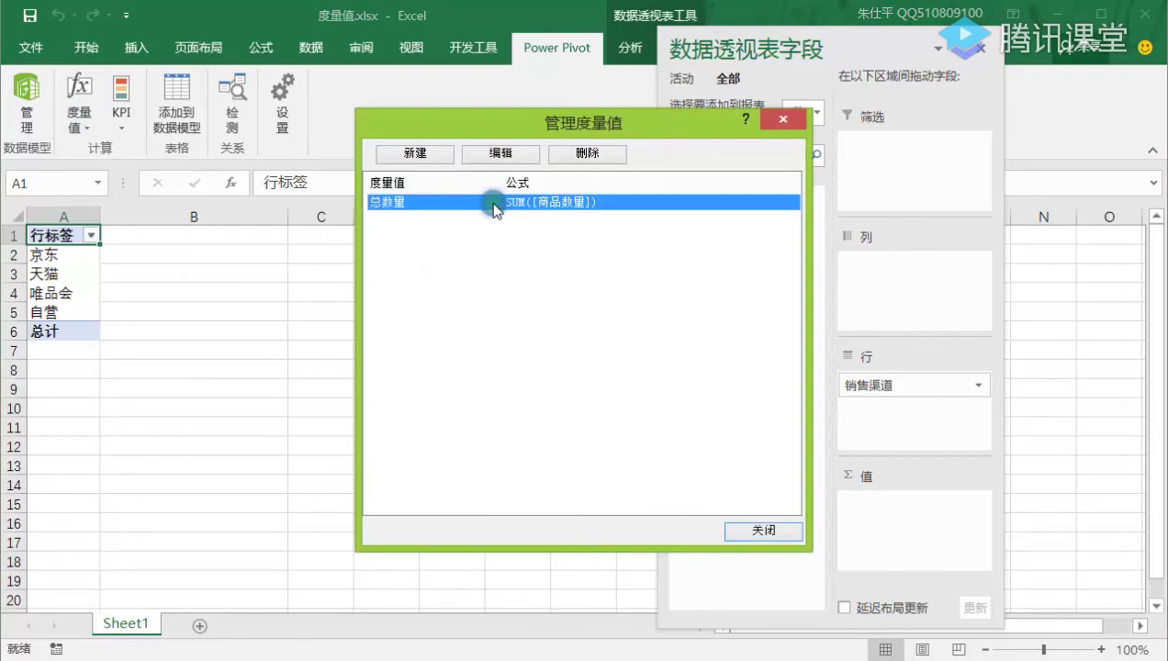
{"action": "left_click", "coordinate": [508, 154]}
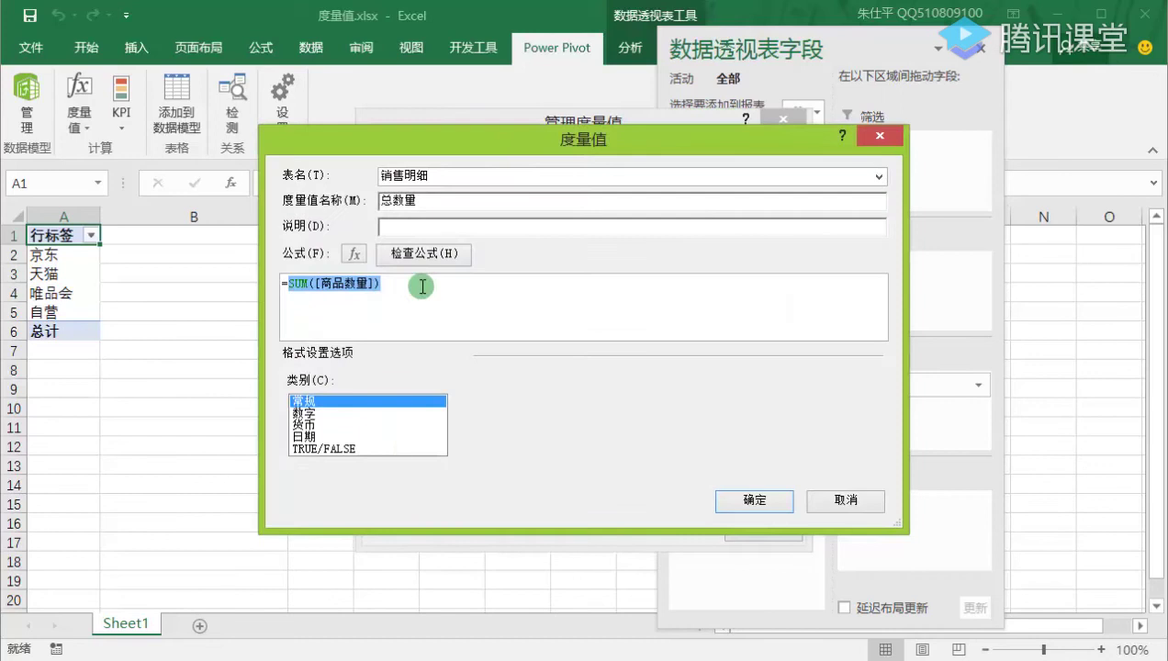
{"action": "left_click", "coordinate": [754, 501]}
{"action": "left_click", "coordinate": [763, 531]}
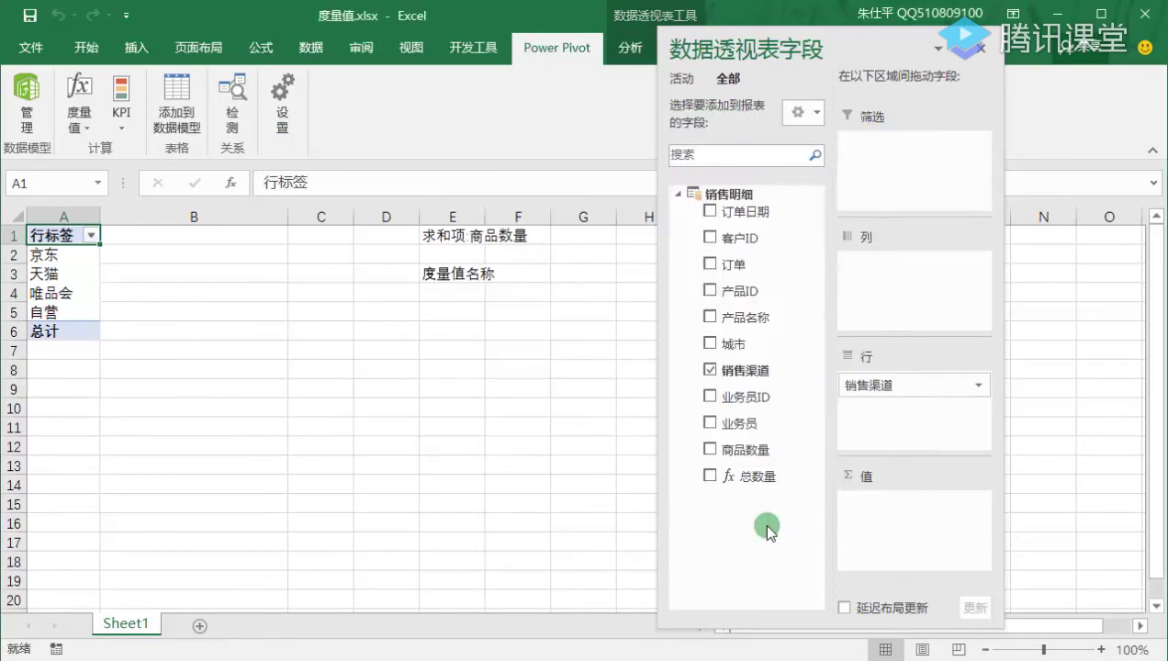
Add the explicit 总数量 measure to the values area of the pivot table grouped by 销售渠道.
{"action": "left_click", "coordinate": [463, 465]}
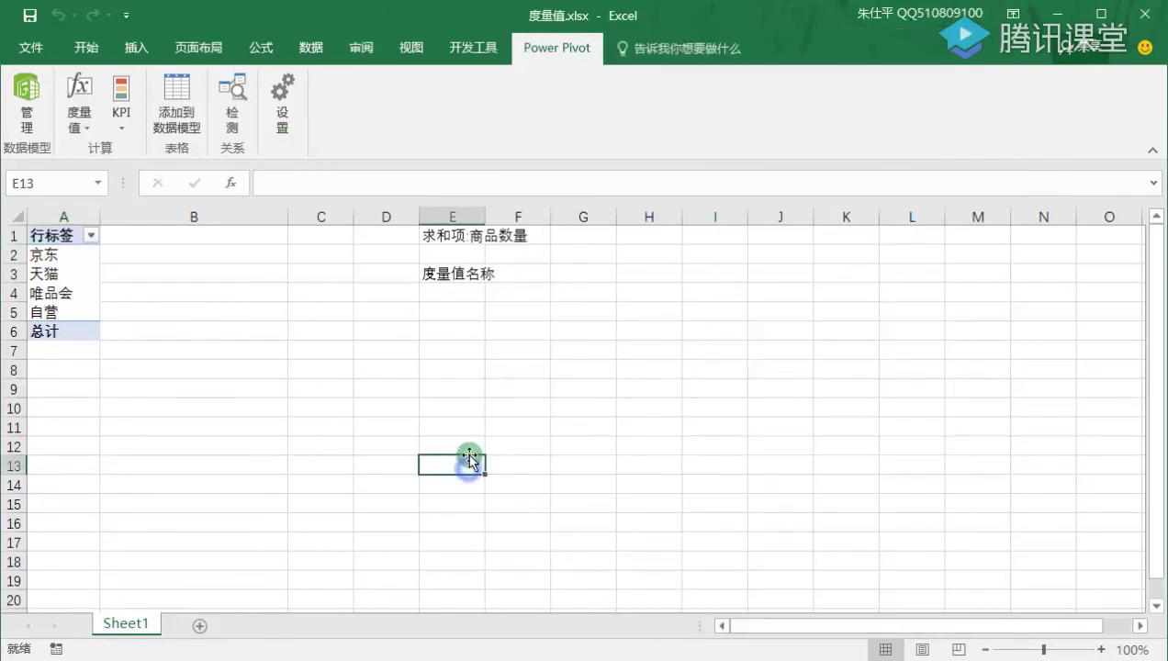
{"action": "left_click", "coordinate": [61, 258]}
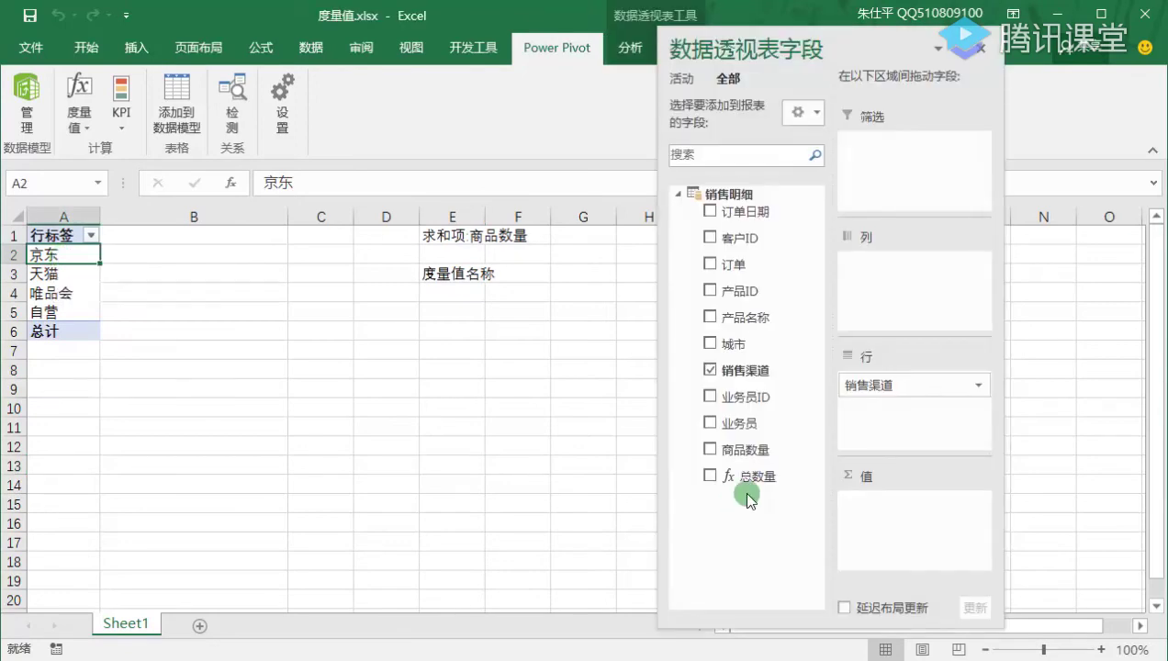
{"action": "left_click_drag", "start_coordinate": [749, 483], "coordinate": [895, 514]}
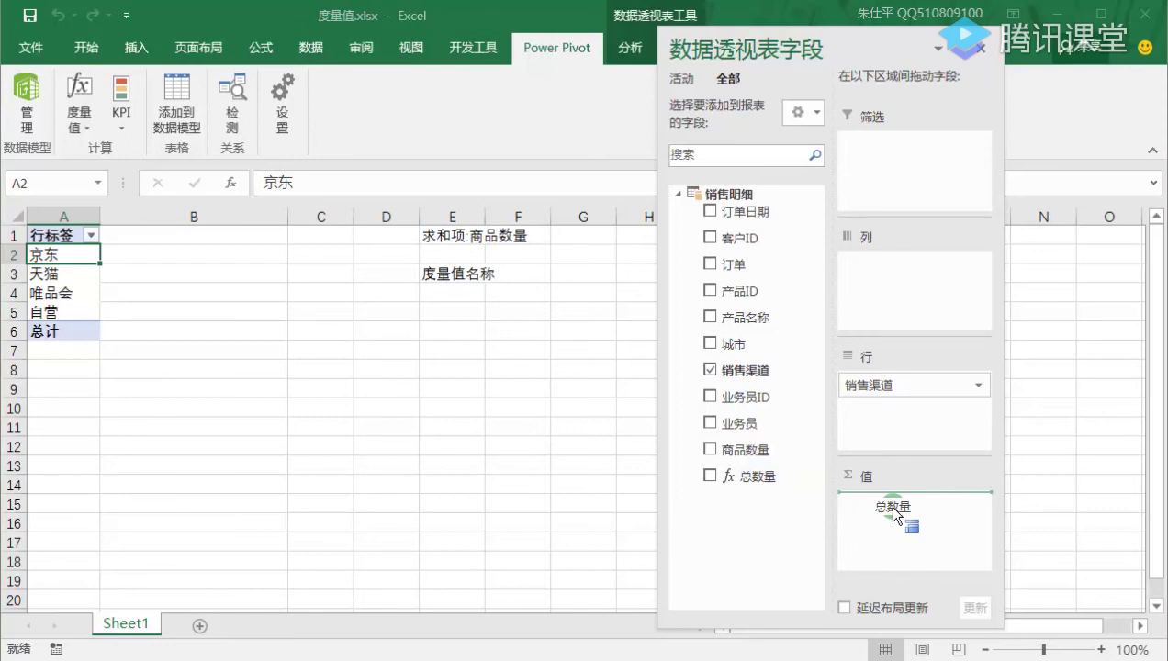
{"action": "left_click_drag", "start_coordinate": [895, 515], "coordinate": [897, 511]}
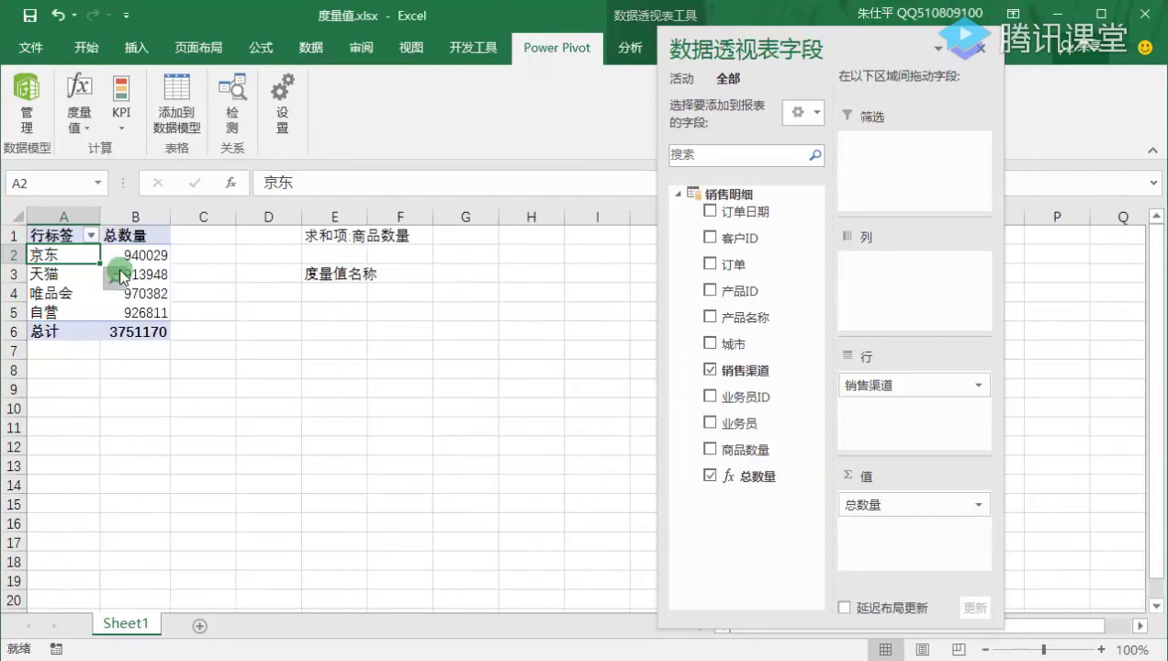
{"action": "left_click_drag", "start_coordinate": [136, 254], "coordinate": [146, 342]}
{"action": "left_click", "coordinate": [240, 353]}
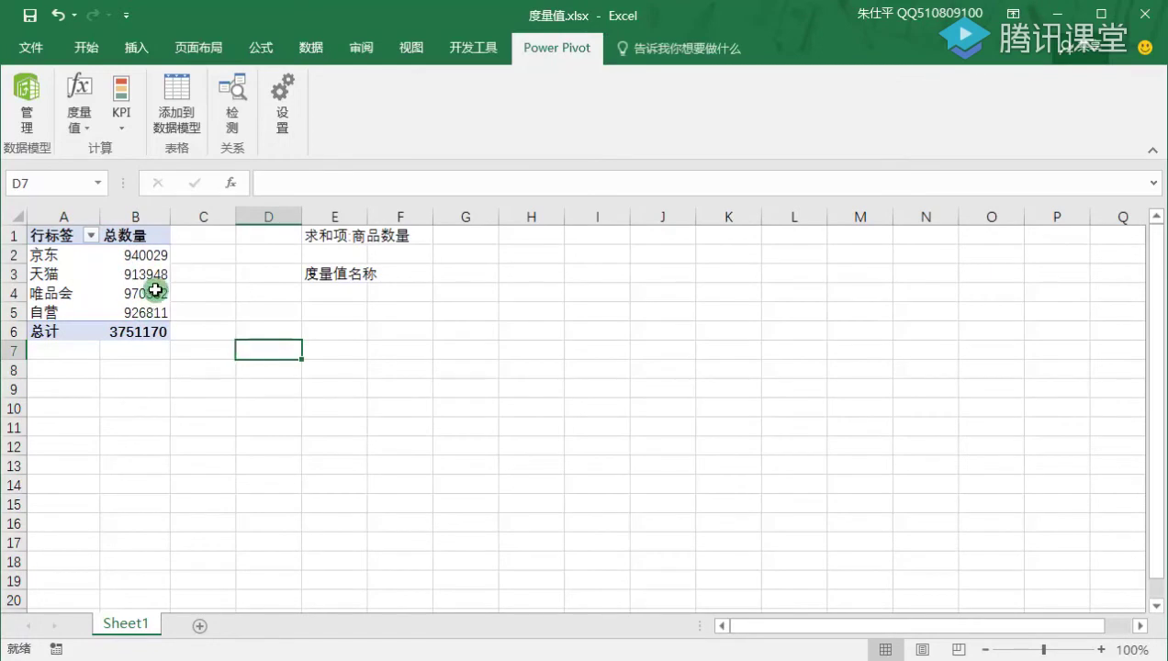
Select the pivot's 总数量 values and examine Excel's thousands separator style in the number format options.
{"action": "left_click", "coordinate": [27, 105]}
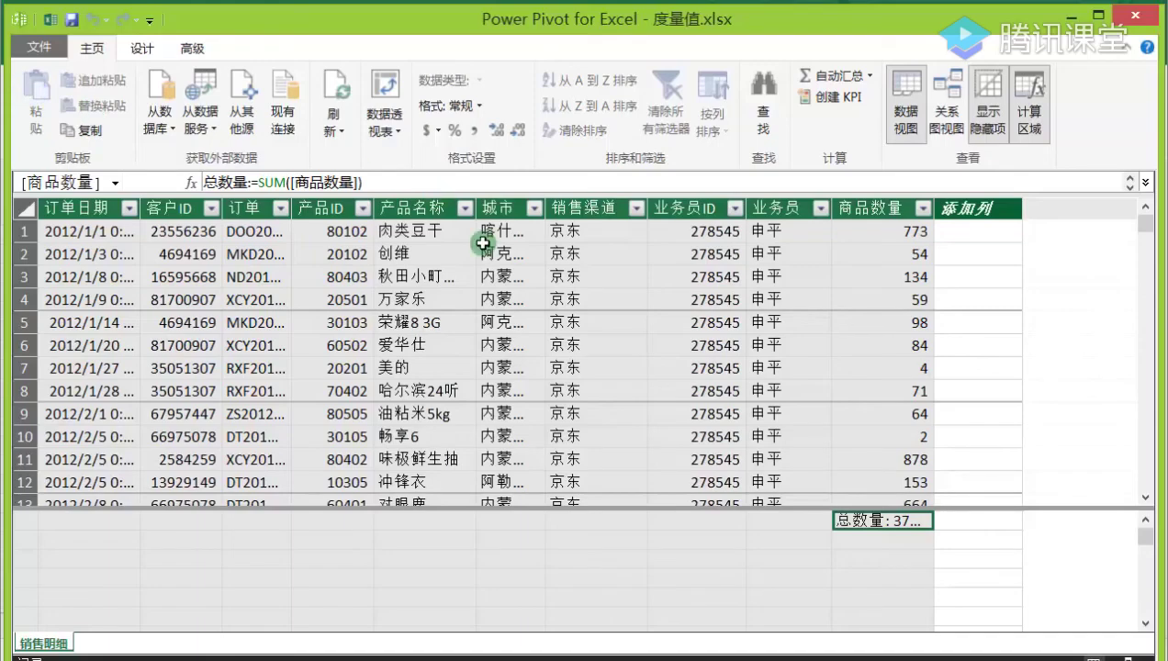
{"action": "left_click", "coordinate": [1070, 15]}
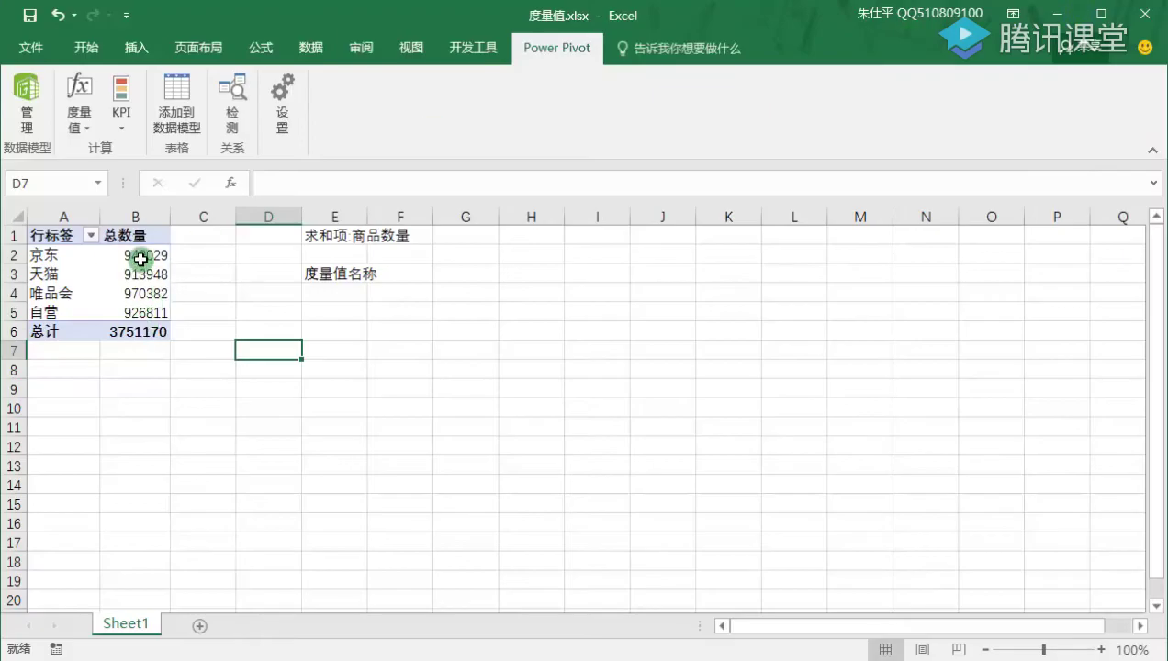
{"action": "left_click_drag", "start_coordinate": [143, 255], "coordinate": [143, 333]}
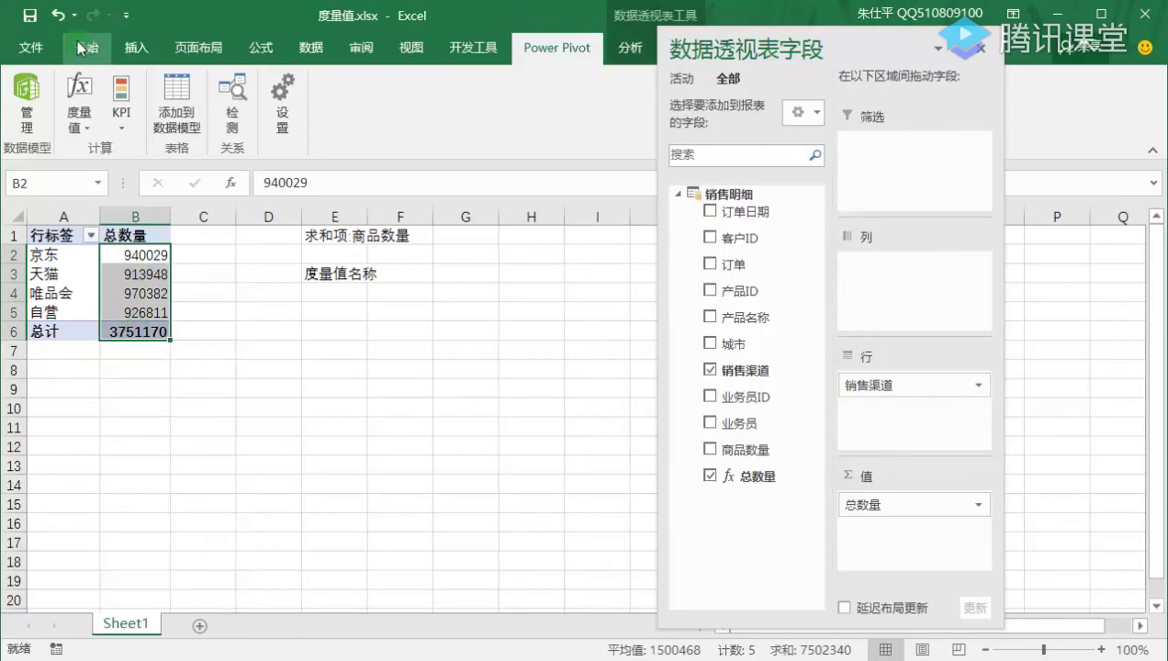
{"action": "left_click", "coordinate": [86, 47]}
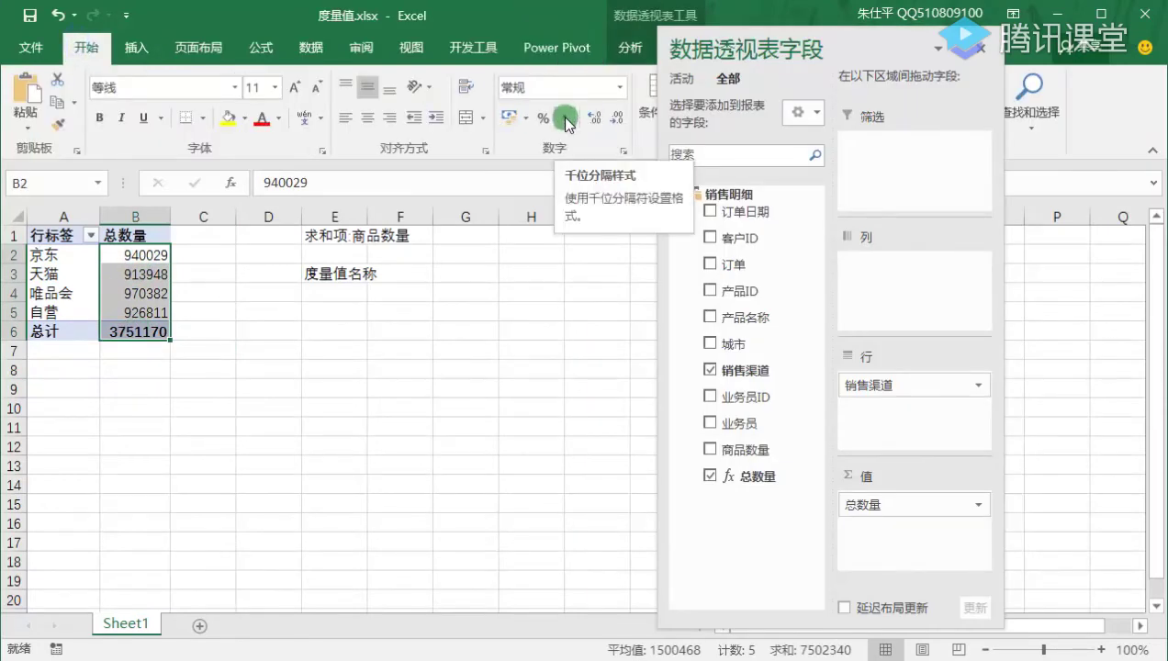
{"action": "left_click", "coordinate": [558, 49]}
In the Power Pivot data model, format the 总数量 measure as 整数 with a thousands separator and widen the 商品数量 column.
{"action": "left_click", "coordinate": [26, 101]}
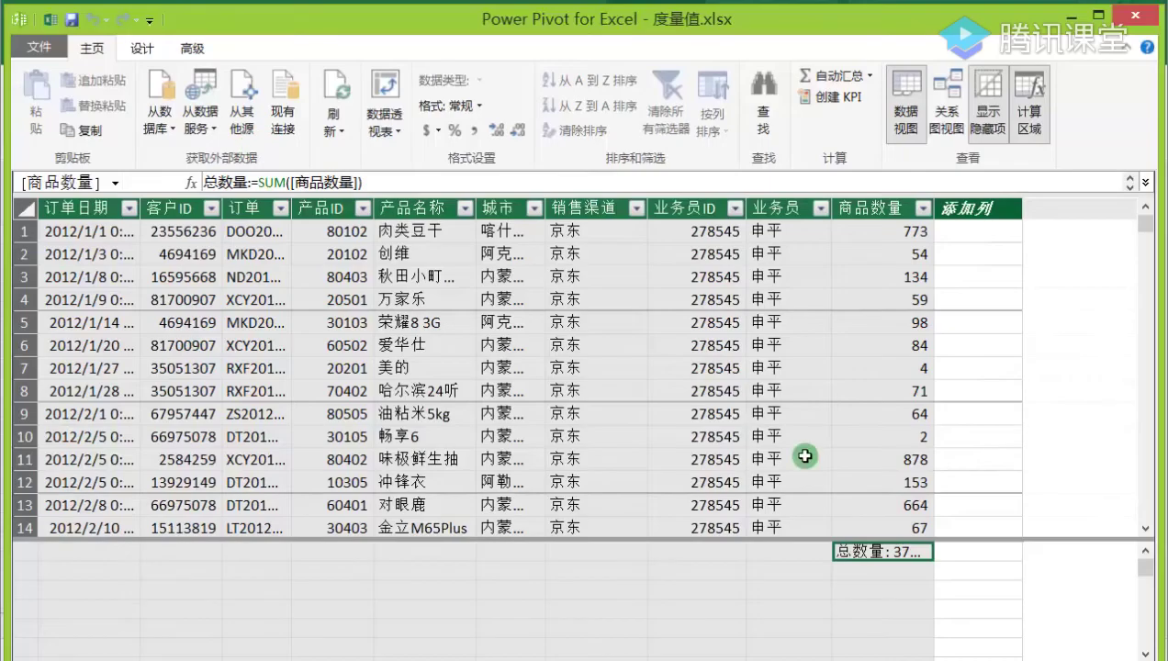
{"action": "left_click", "coordinate": [482, 107]}
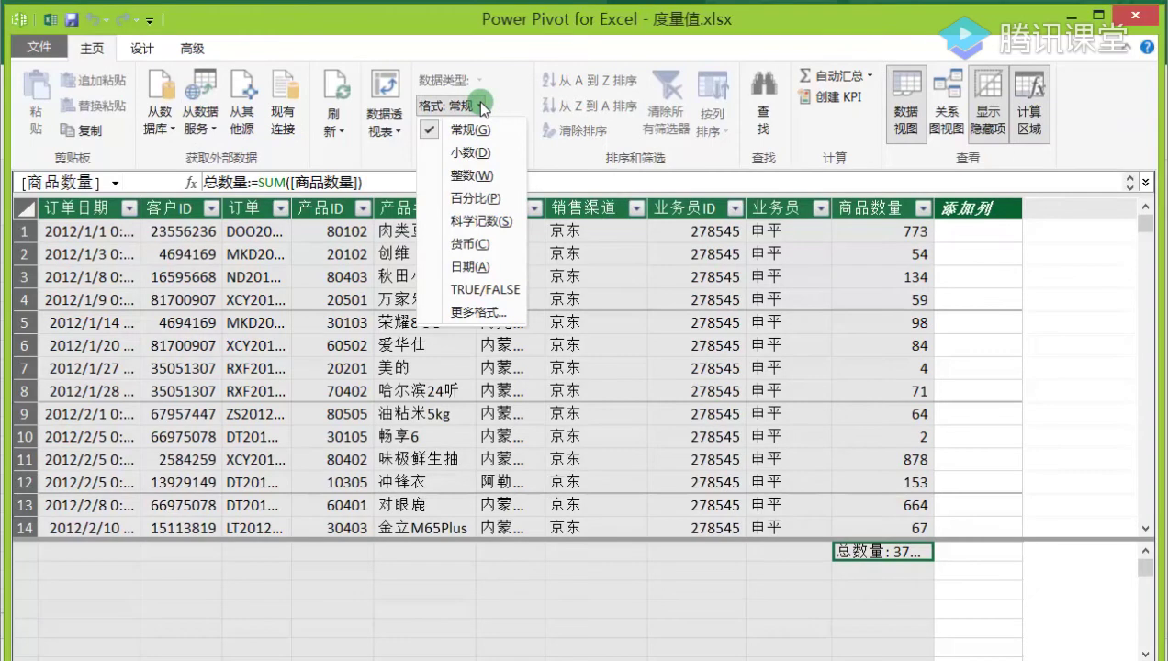
{"action": "left_click", "coordinate": [482, 176]}
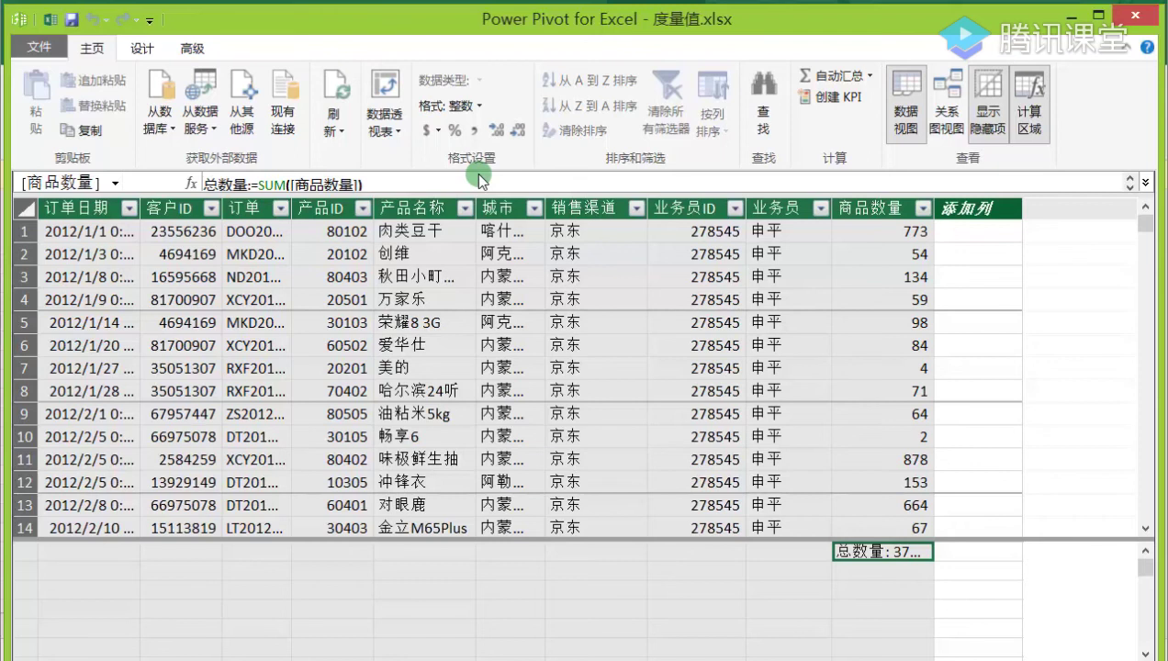
{"action": "left_click", "coordinate": [437, 134]}
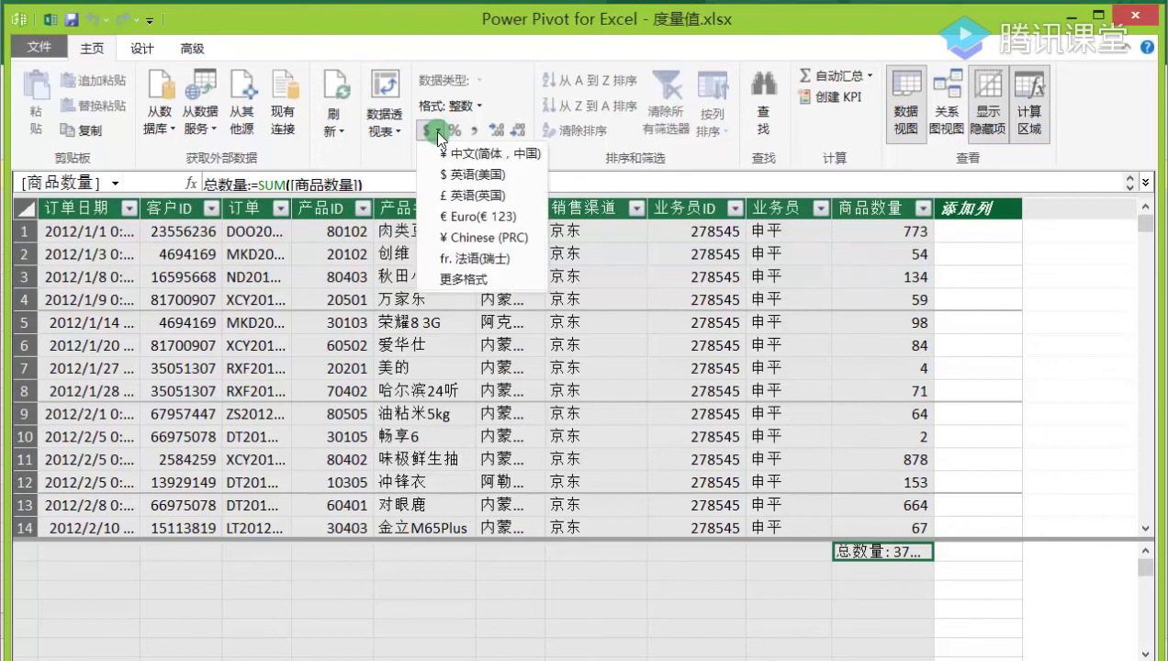
{"action": "left_click", "coordinate": [473, 26]}
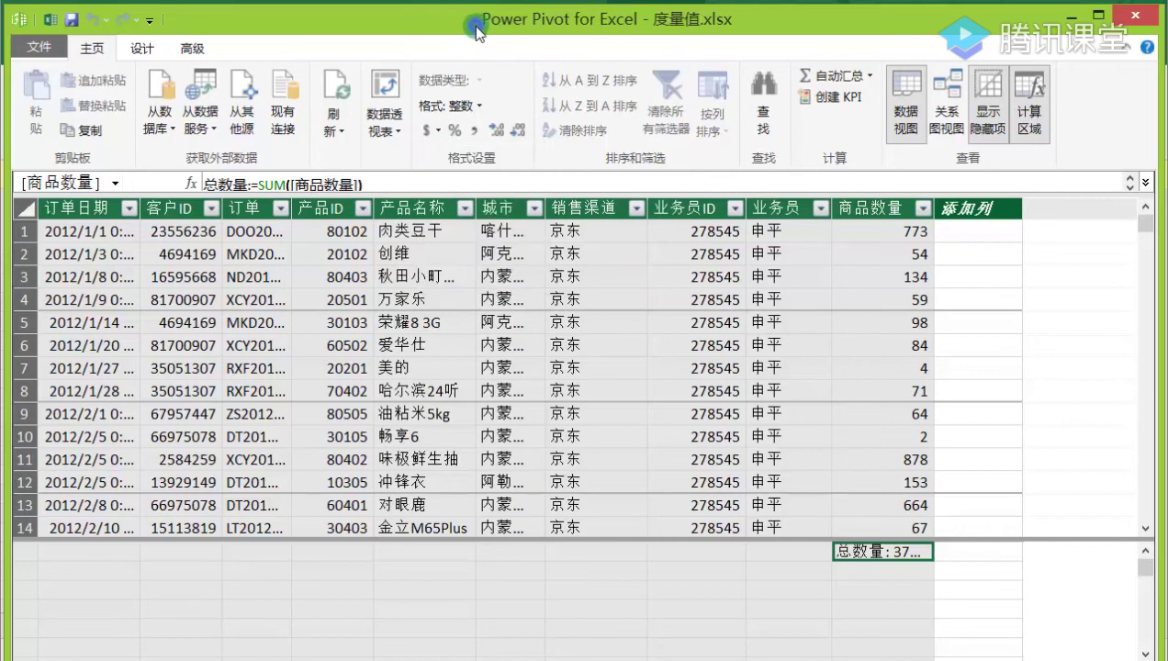
{"action": "left_click", "coordinate": [478, 133]}
{"action": "left_click_drag", "start_coordinate": [934, 211], "coordinate": [1057, 219]}
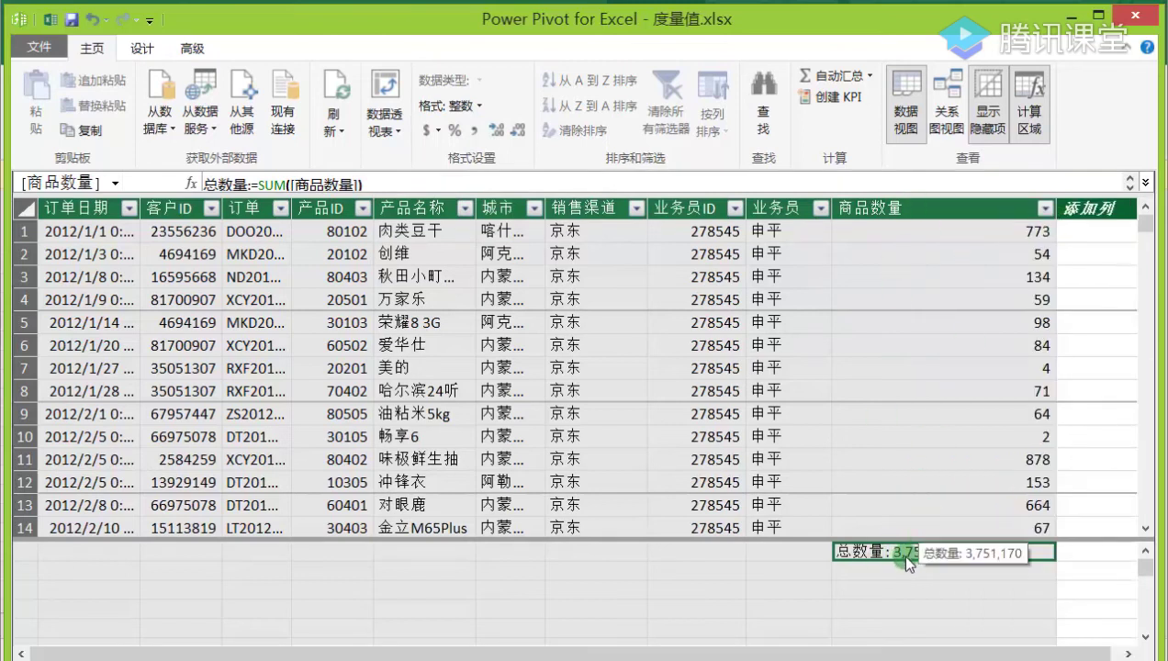
{"action": "left_click", "coordinate": [908, 586]}
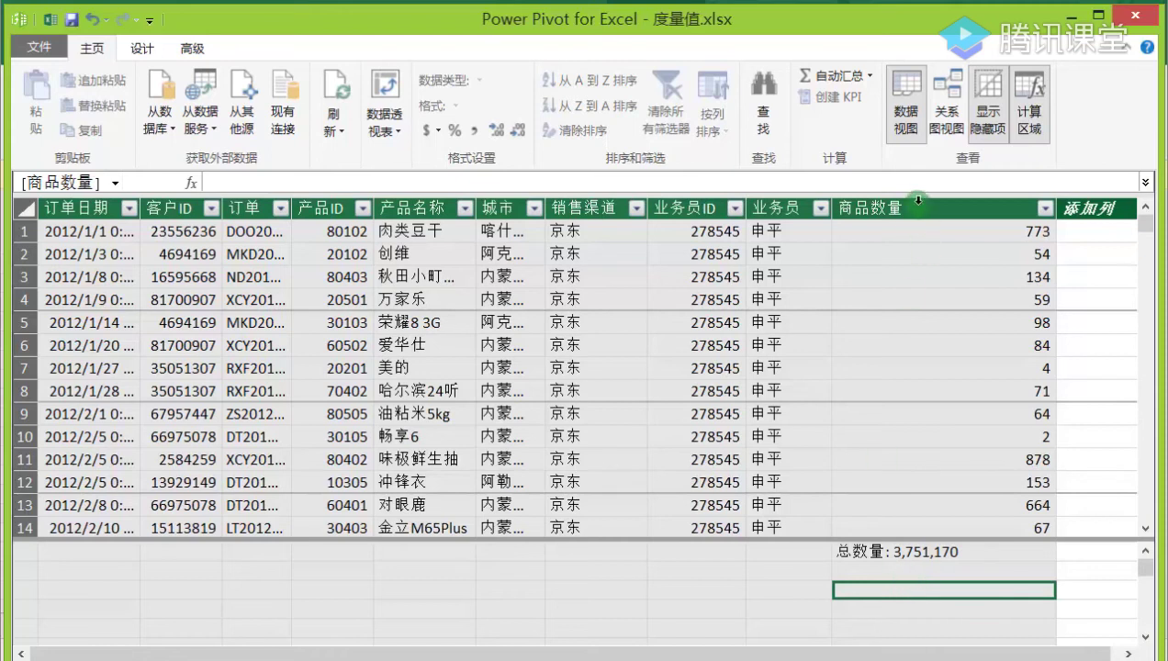
Return to the Excel workbook, remove 销售渠道 from the pivot table's rows and move the pivot table to cell B2.
{"action": "left_click", "coordinate": [1069, 17]}
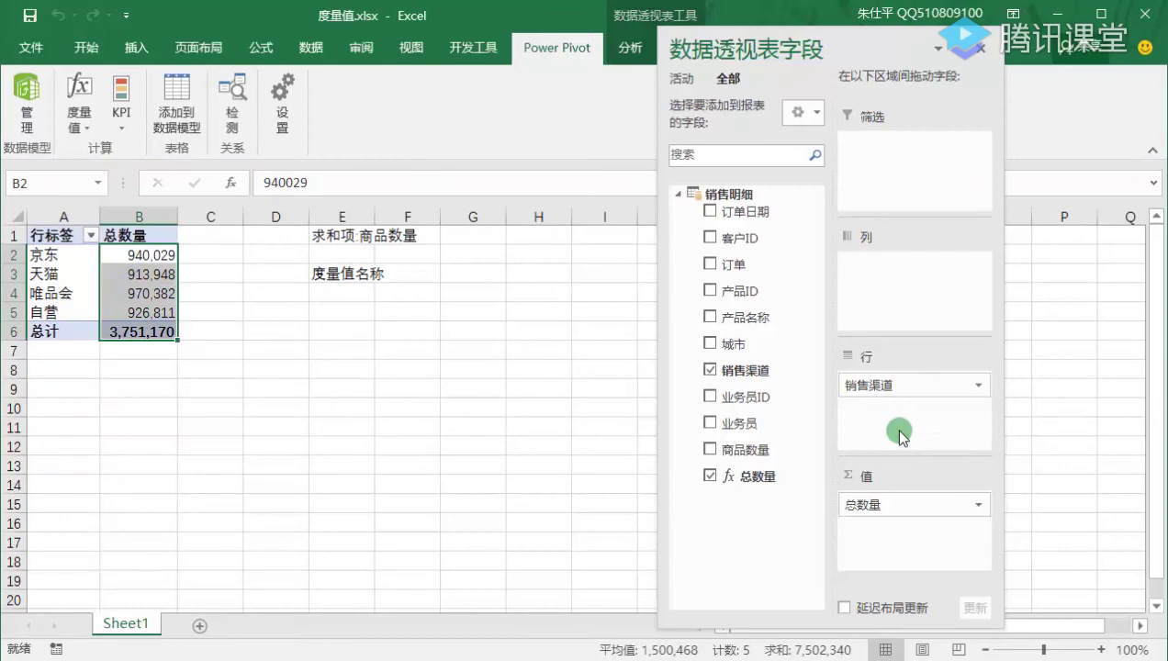
{"action": "left_click_drag", "start_coordinate": [893, 384], "coordinate": [538, 346]}
{"action": "left_click_drag", "start_coordinate": [53, 240], "coordinate": [147, 275]}
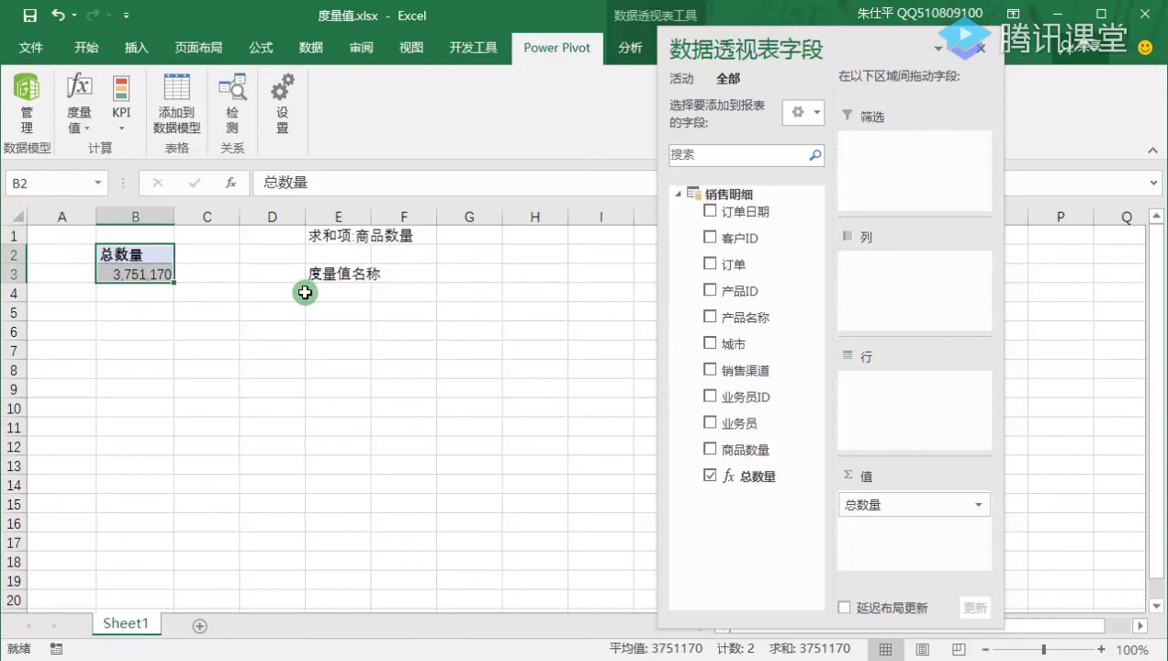
{"action": "left_click", "coordinate": [150, 260]}
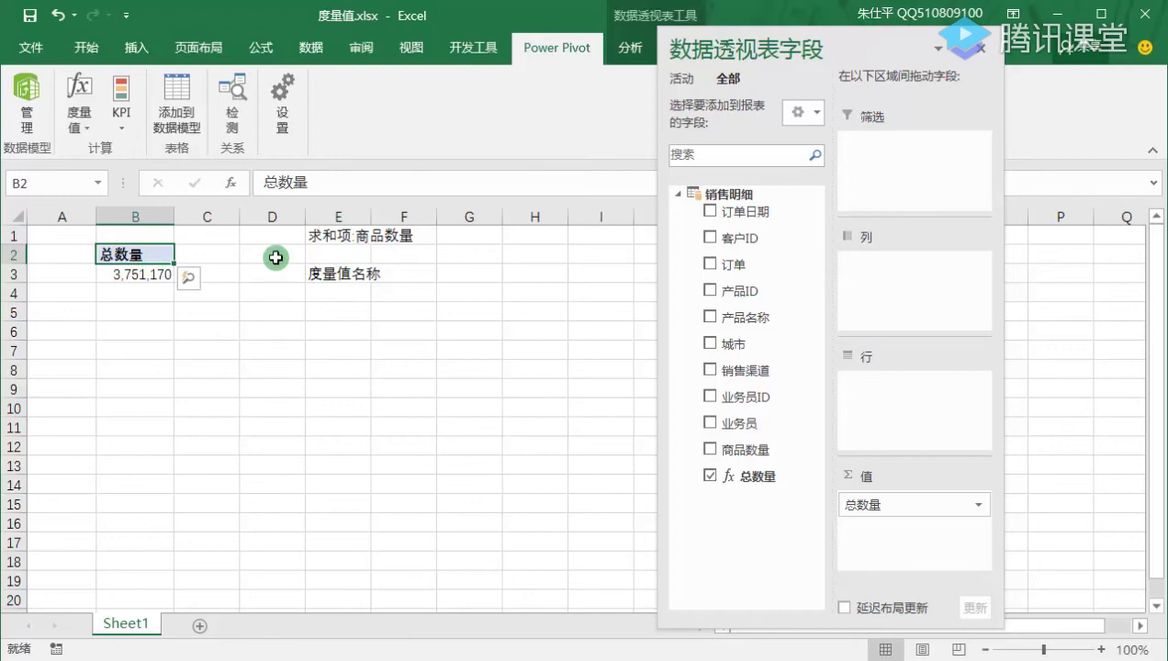
Clear the notes 求和项:商品数量 and 度量值名称 from column E.
{"action": "left_click", "coordinate": [354, 232]}
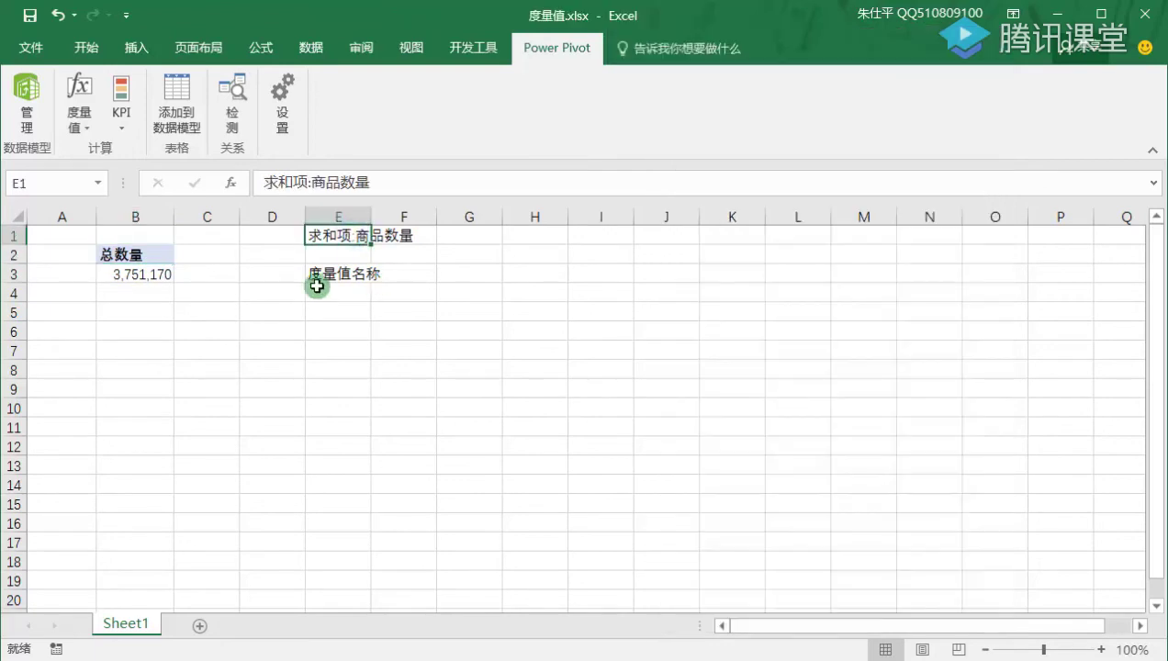
{"action": "left_click", "coordinate": [108, 254]}
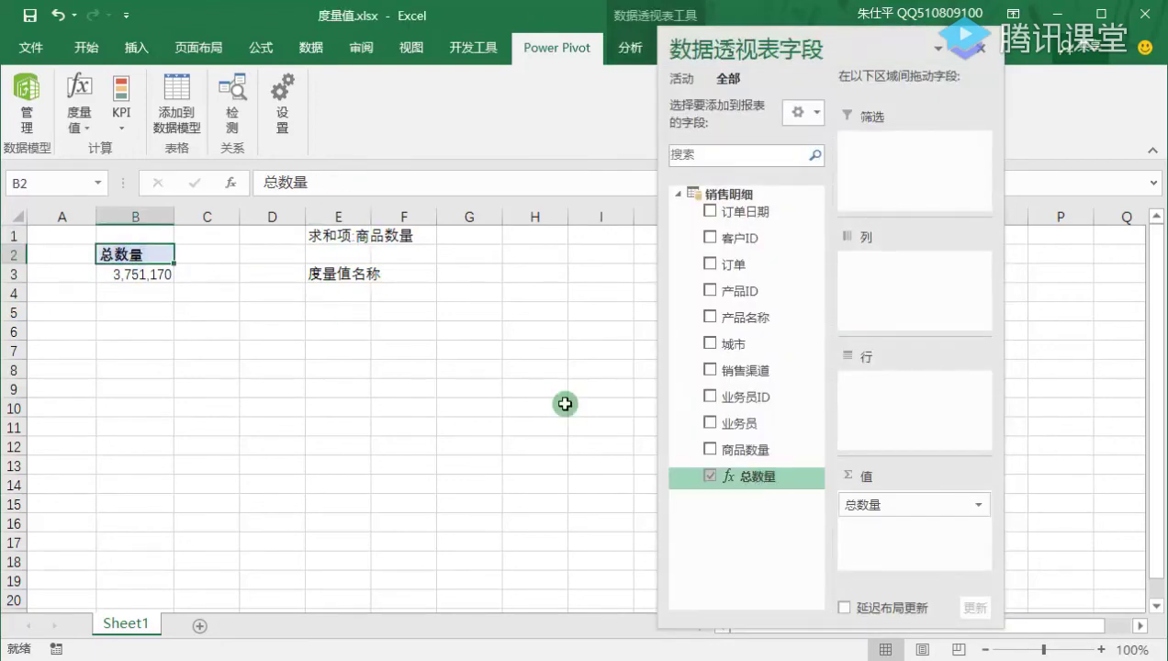
{"action": "left_click", "coordinate": [339, 220]}
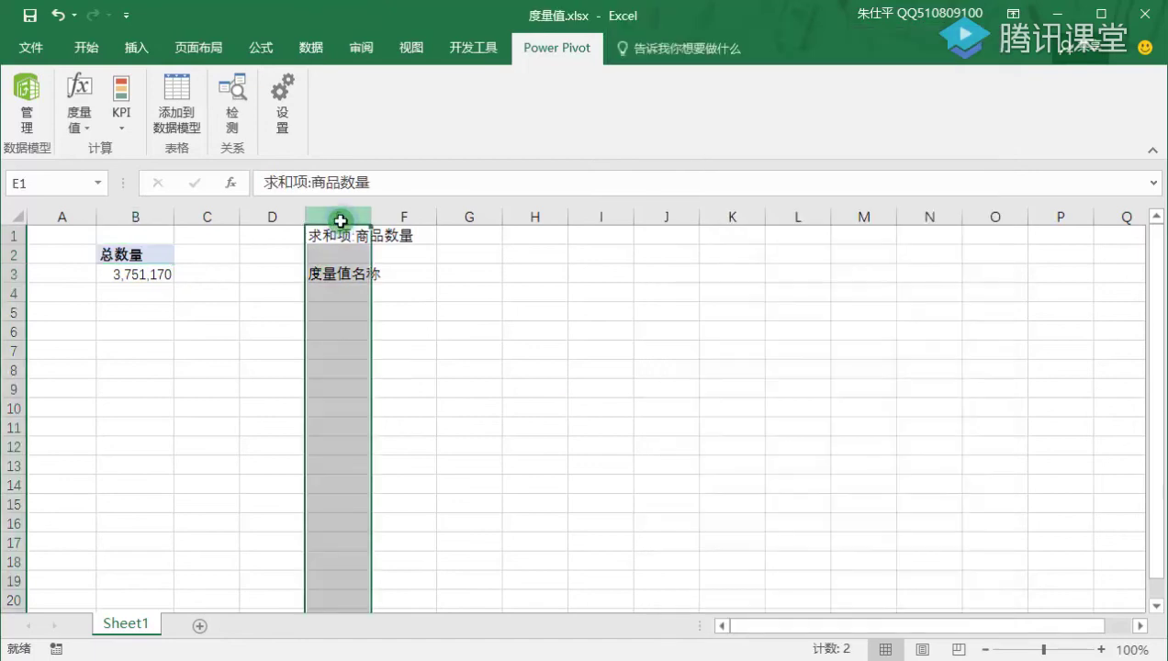
{"action": "key", "text": "Delete"}
{"action": "left_click", "coordinate": [133, 274]}
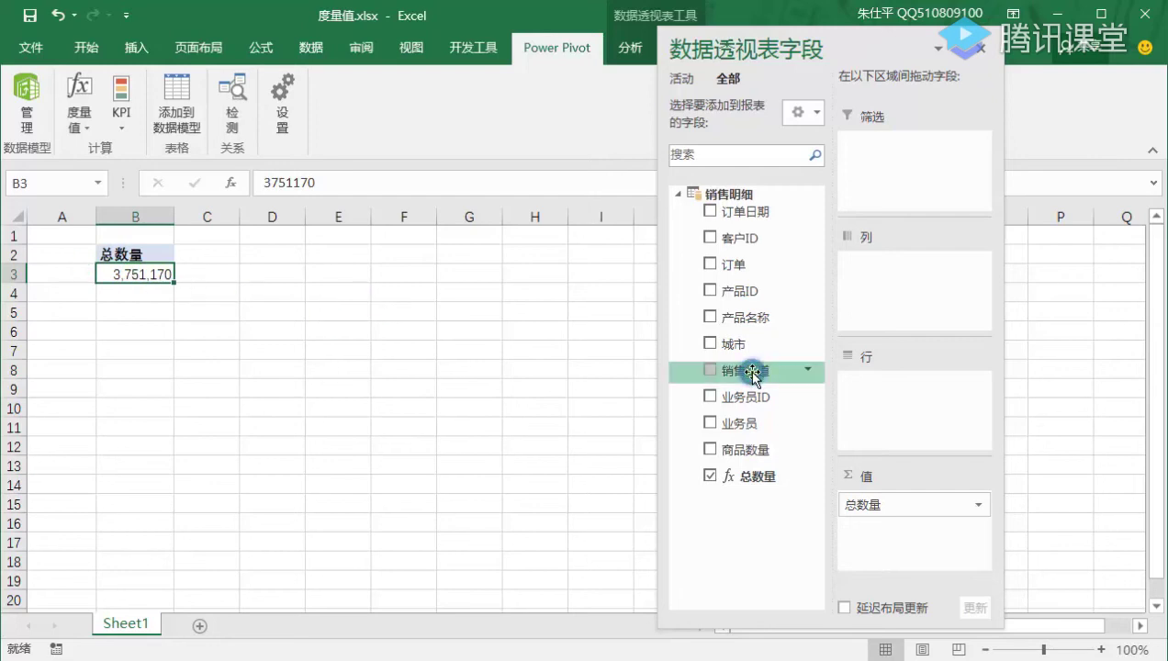
Add 销售渠道 to the pivot table's rows to break 总数量 down by sales channel.
{"action": "left_click_drag", "start_coordinate": [753, 373], "coordinate": [881, 393]}
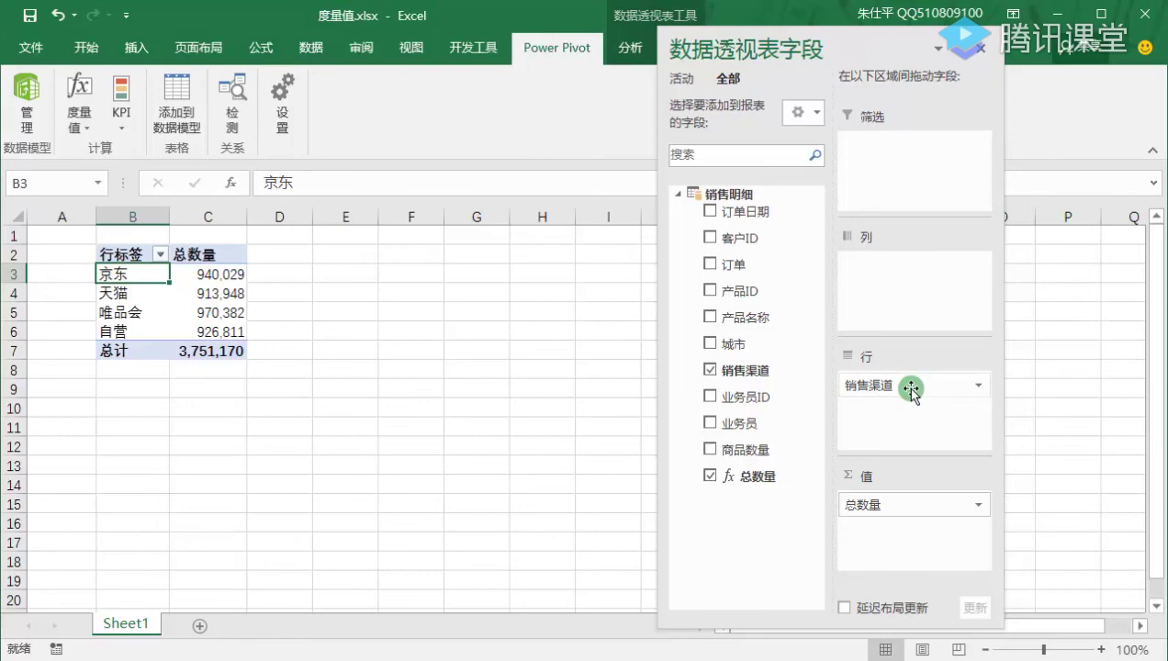
{"action": "left_click_drag", "start_coordinate": [912, 389], "coordinate": [248, 291]}
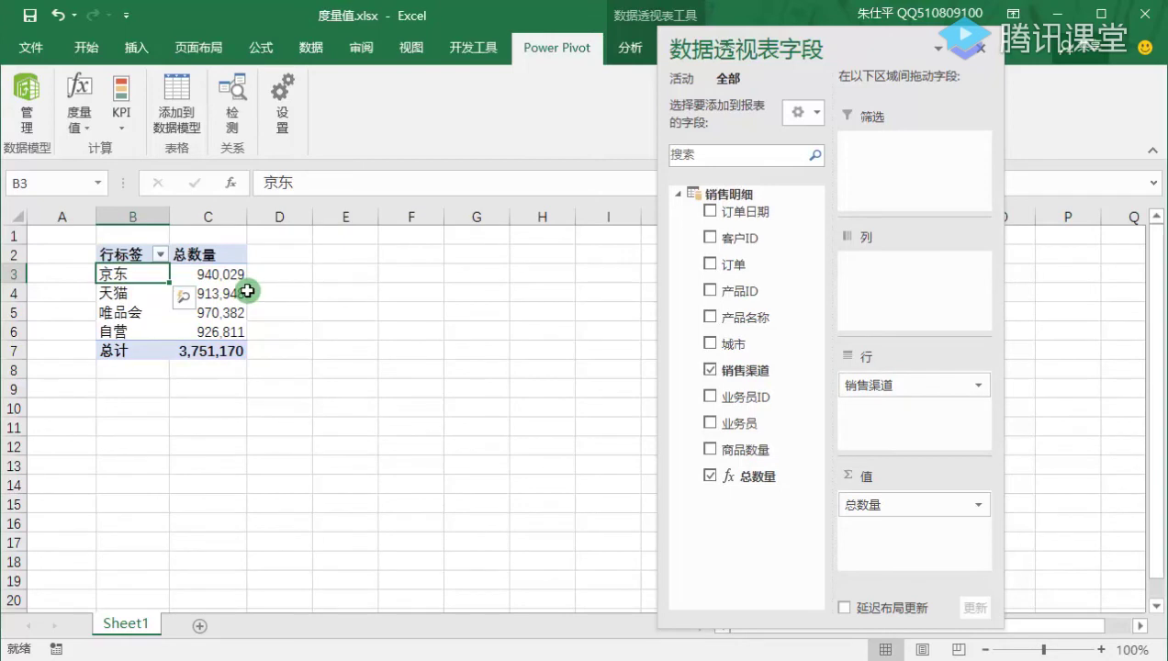
{"action": "left_click_drag", "start_coordinate": [248, 291], "coordinate": [334, 318]}
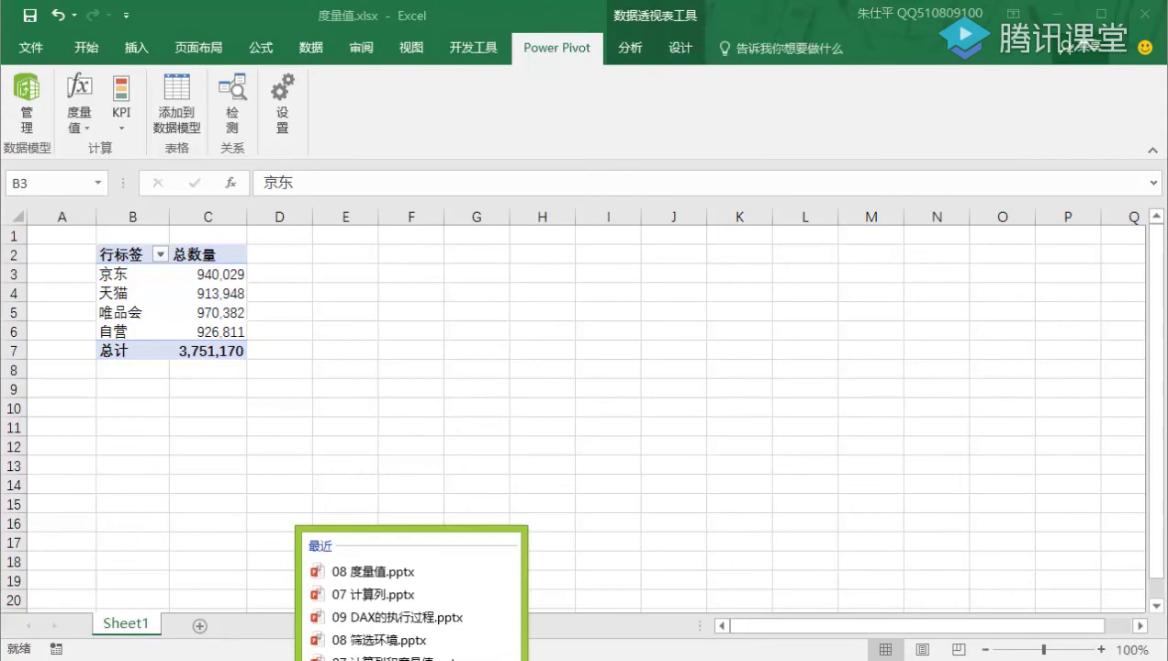
{"action": "left_click", "coordinate": [429, 481]}
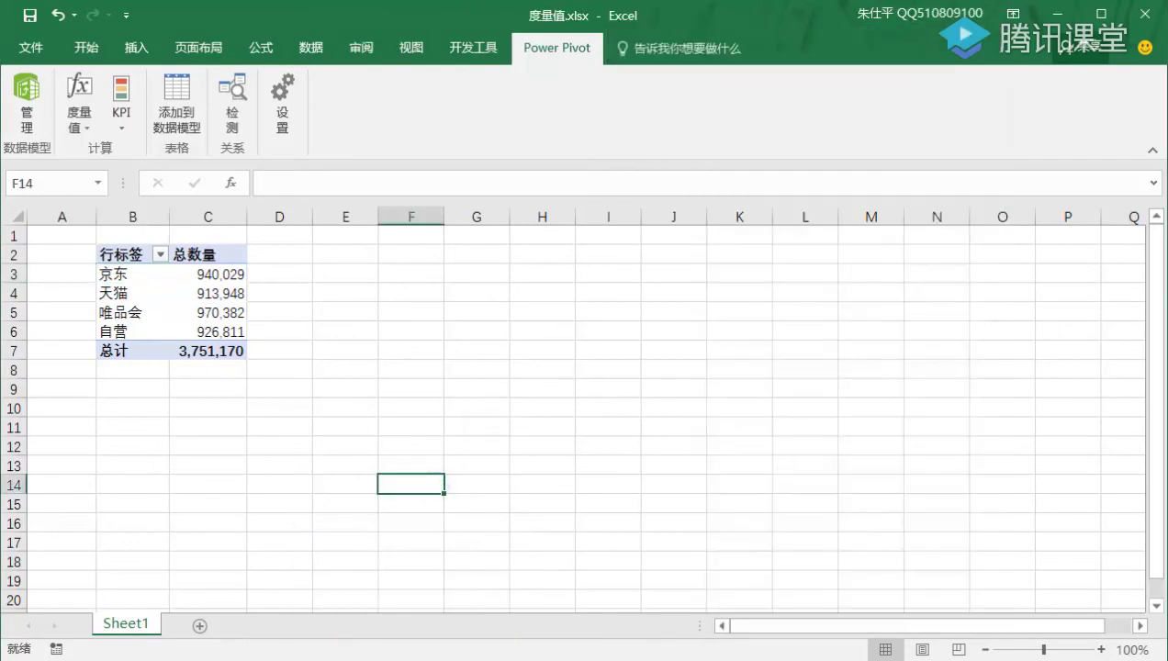
Permanently delete the 总数量 measure from the data model in Power Pivot and return to the Excel workbook.
{"action": "left_click", "coordinate": [26, 108]}
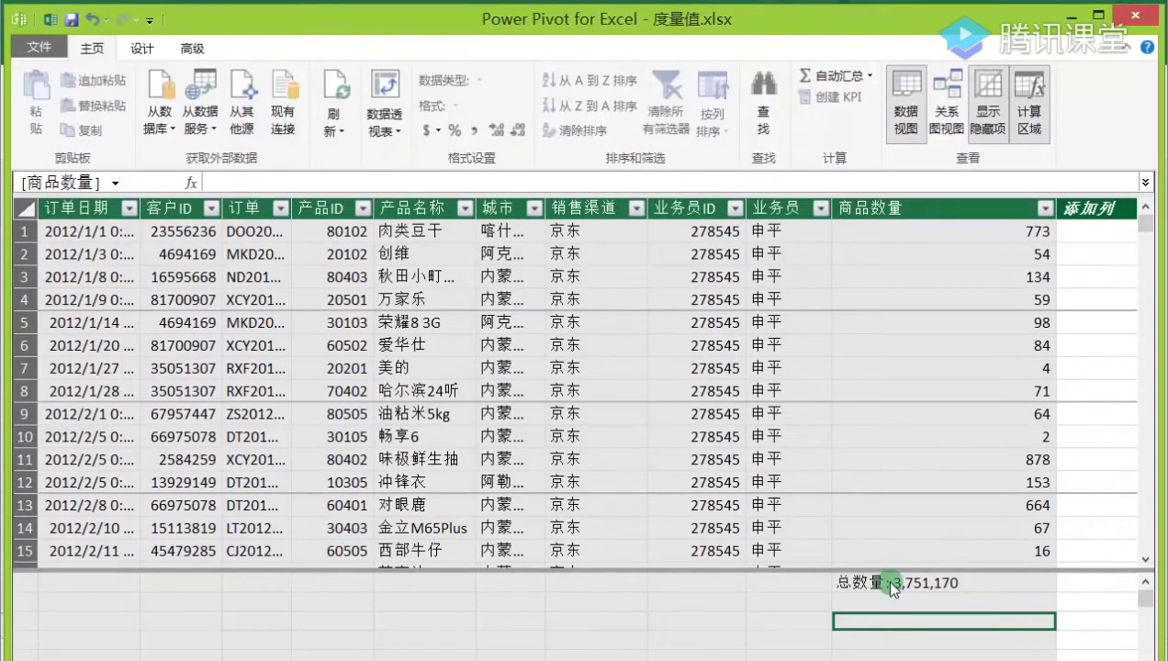
{"action": "left_click", "coordinate": [890, 585]}
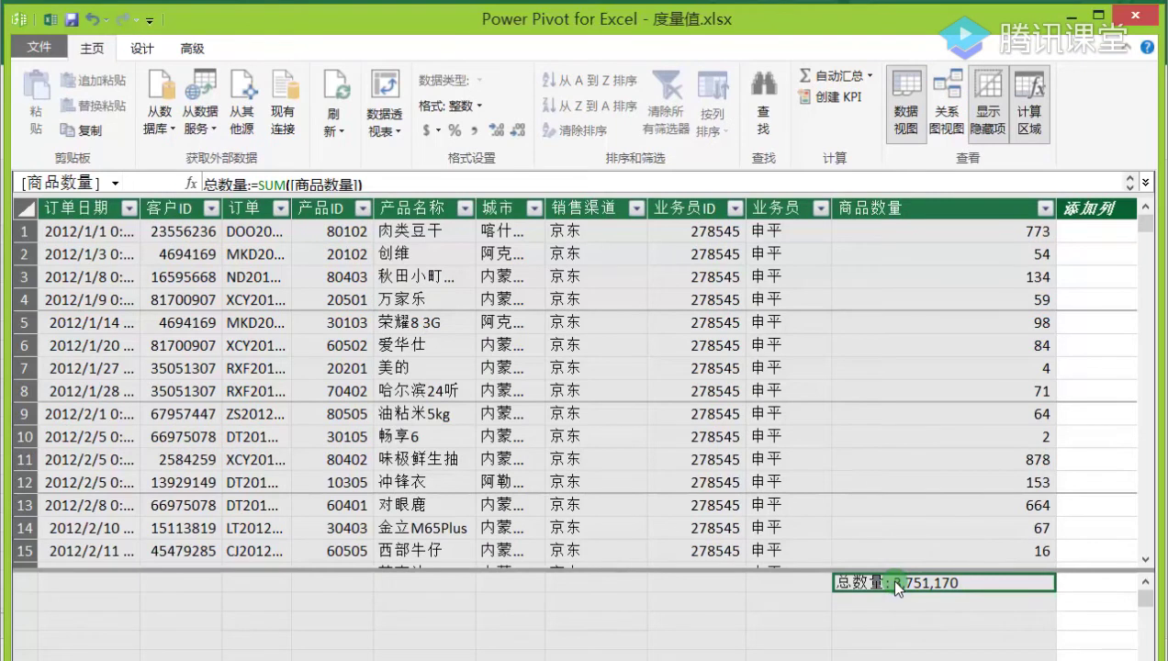
{"action": "key", "text": "Delete"}
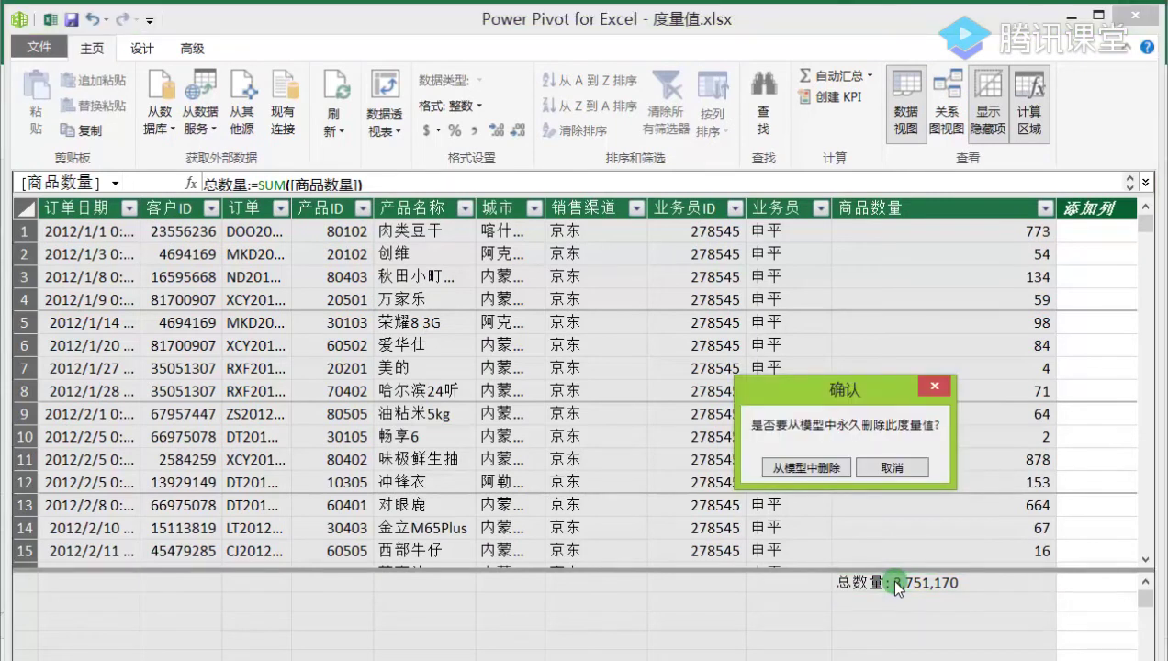
{"action": "left_click", "coordinate": [834, 470]}
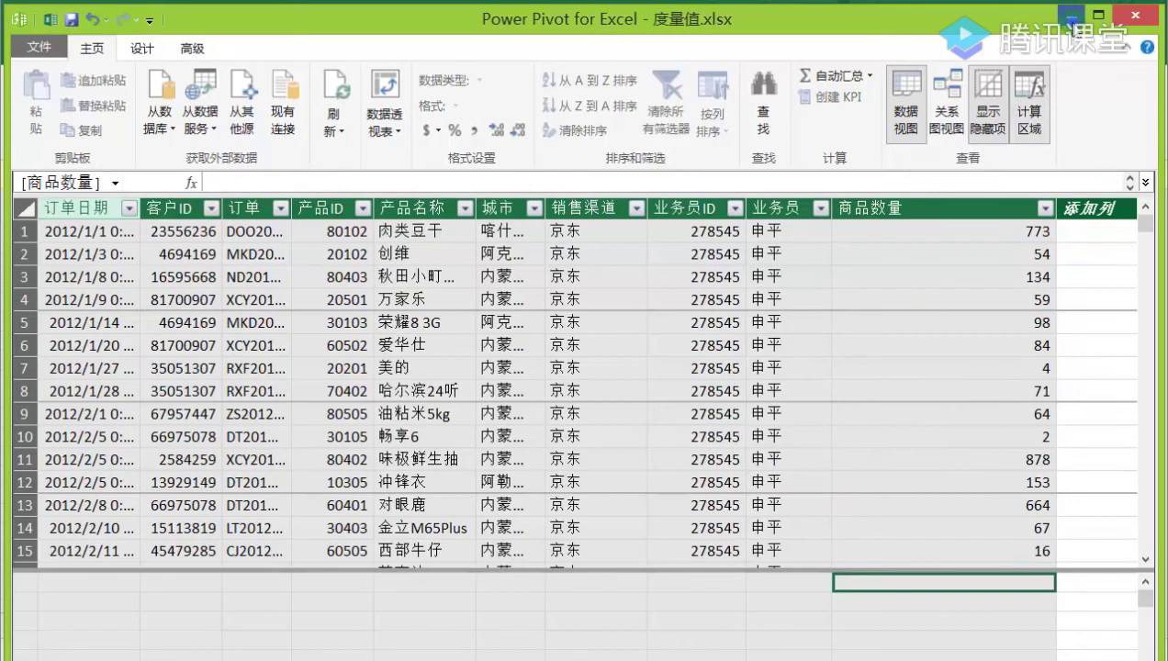
{"action": "left_click", "coordinate": [1070, 15]}
{"action": "left_click", "coordinate": [388, 370]}
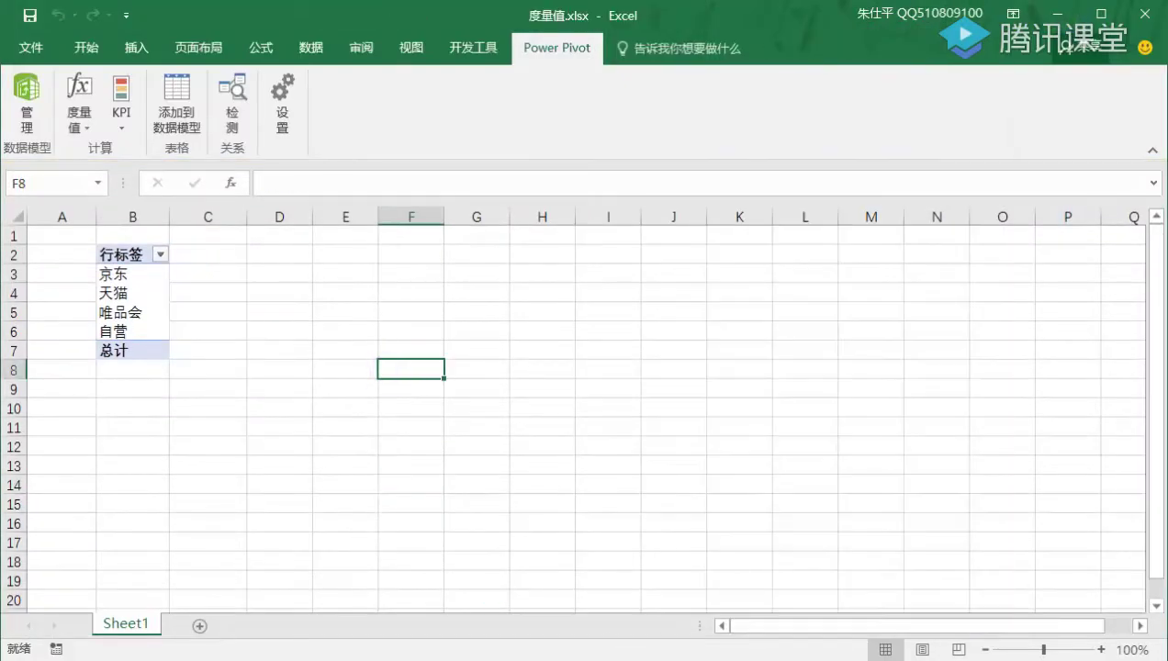
Review the slide on implicit and explicit measures and, back in Excel, delete column B containing the old pivot table.
{"action": "key", "text": "alt+Tab"}
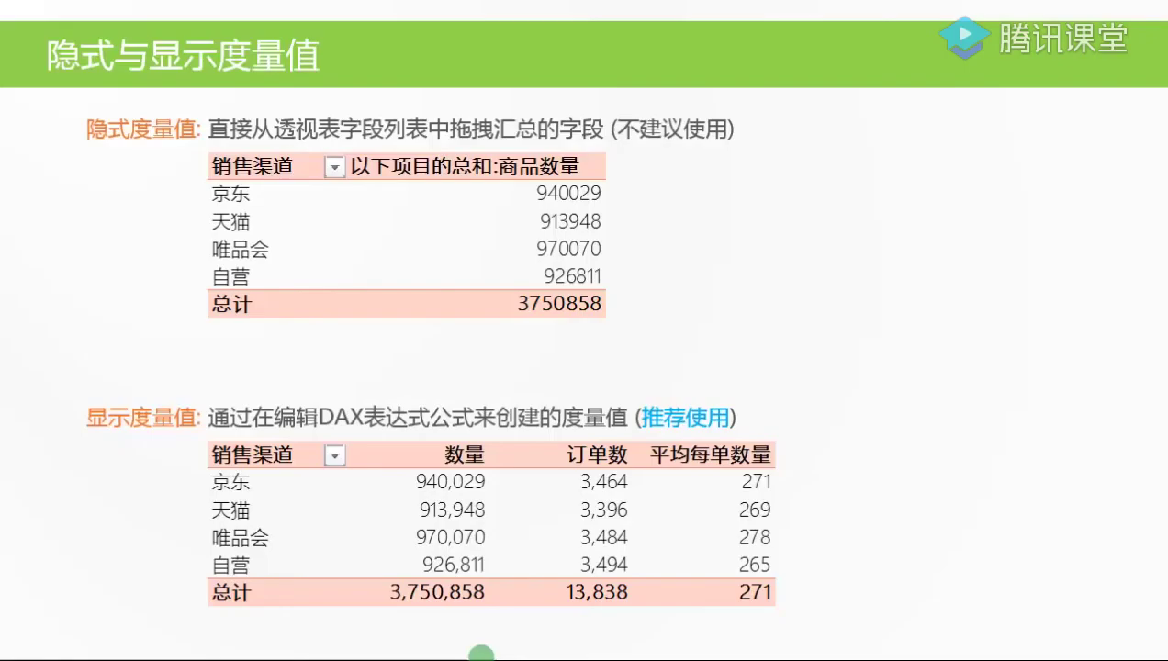
{"action": "left_click", "coordinate": [716, 356]}
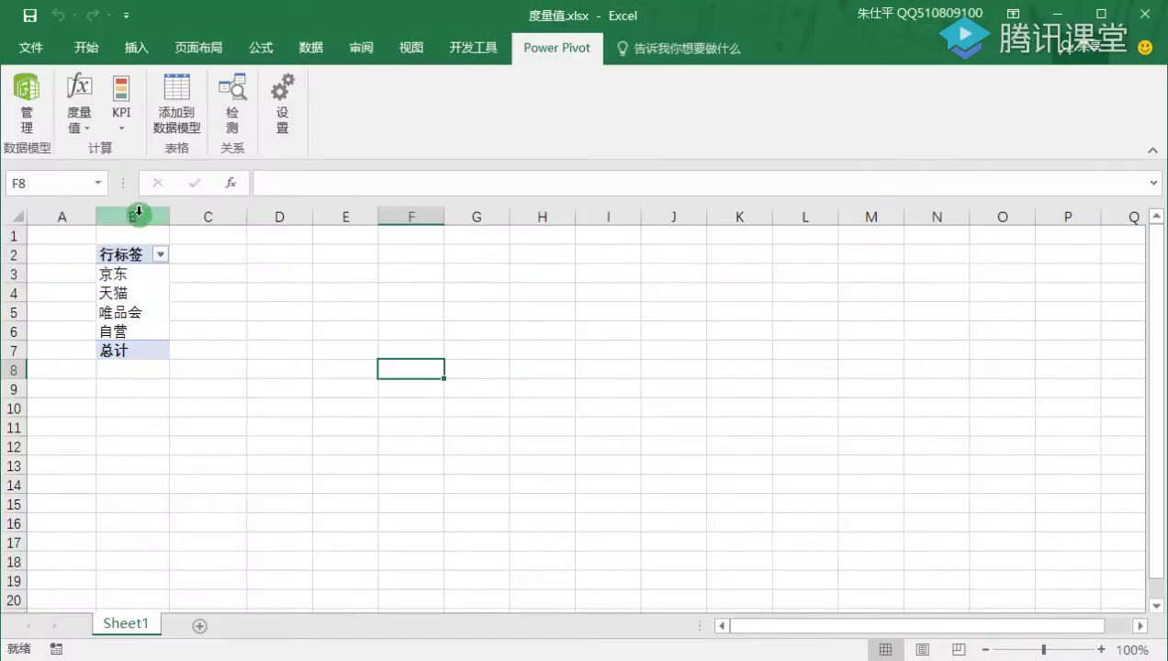
{"action": "left_click", "coordinate": [136, 216]}
{"action": "right_click", "coordinate": [136, 217]}
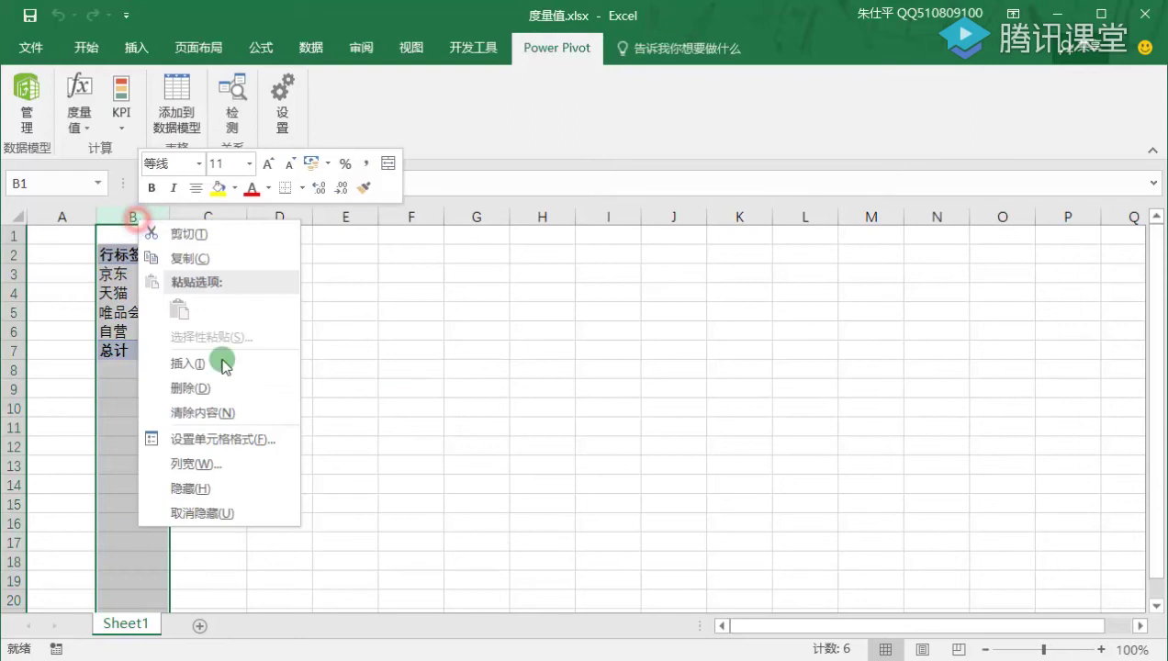
{"action": "left_click", "coordinate": [240, 386]}
Insert a new pivot table at Sheet1!$B$2 using this workbook's data model as the source.
{"action": "left_click", "coordinate": [157, 248]}
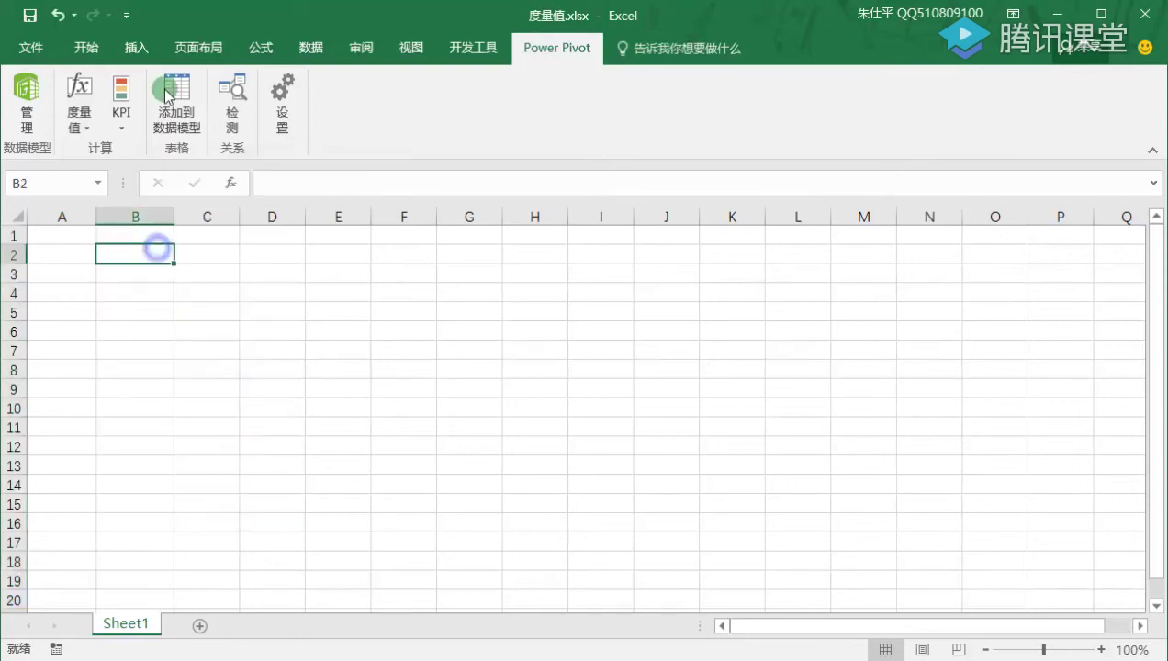
{"action": "left_click", "coordinate": [150, 51]}
{"action": "left_click", "coordinate": [49, 124]}
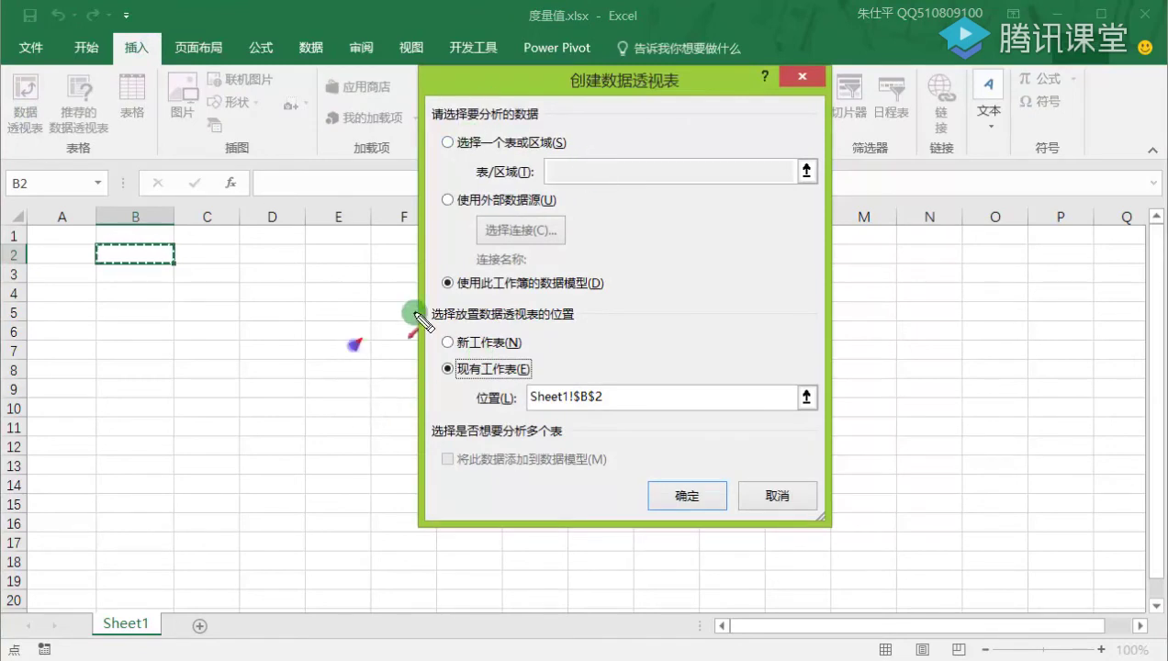
{"action": "left_click_drag", "start_coordinate": [353, 346], "coordinate": [443, 285]}
{"action": "left_click", "coordinate": [448, 283]}
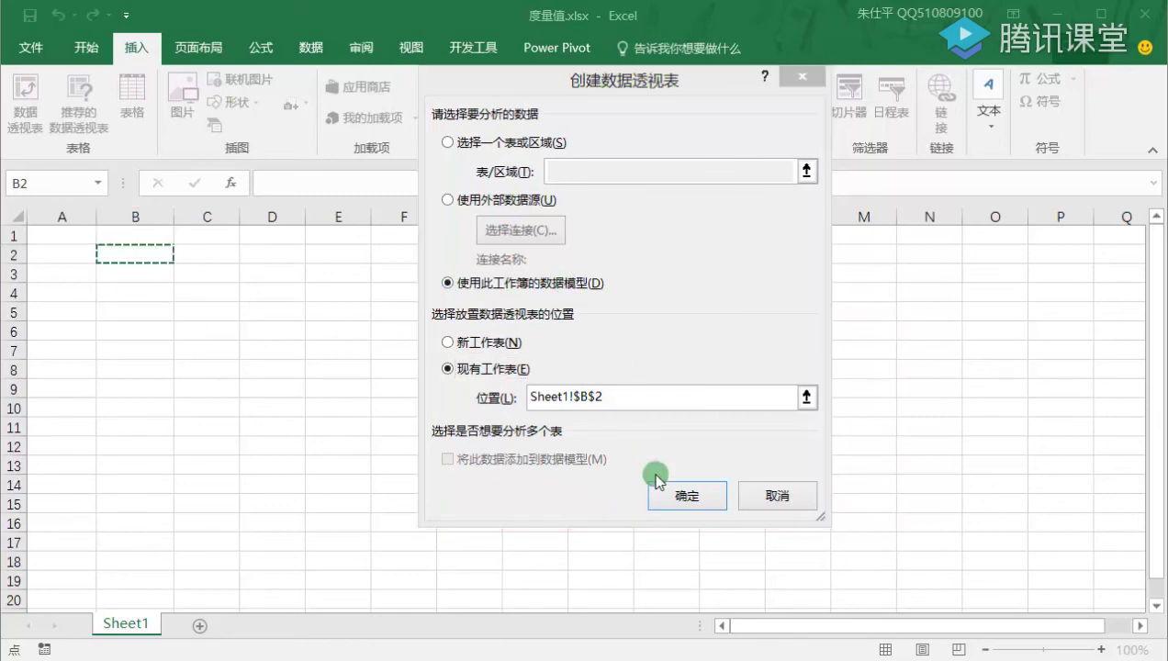
{"action": "left_click", "coordinate": [675, 501]}
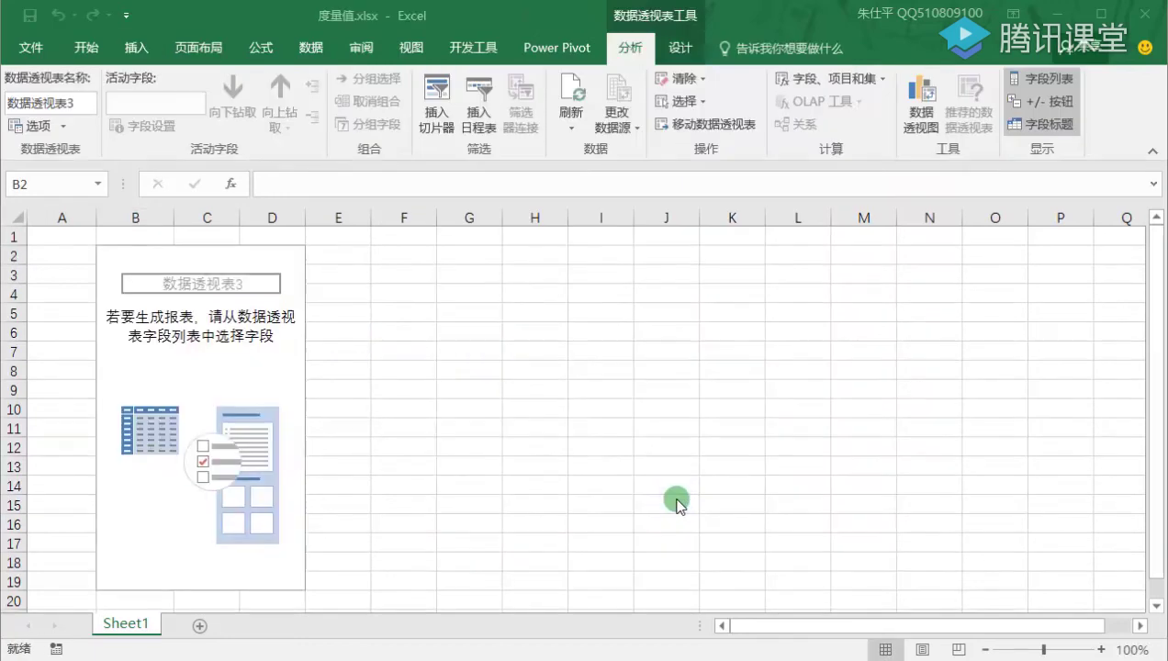
From the pivot table's field list, add a measure to the 销售明细 table named 总数量 with the description 销售数量的总计.
{"action": "left_click", "coordinate": [200, 262]}
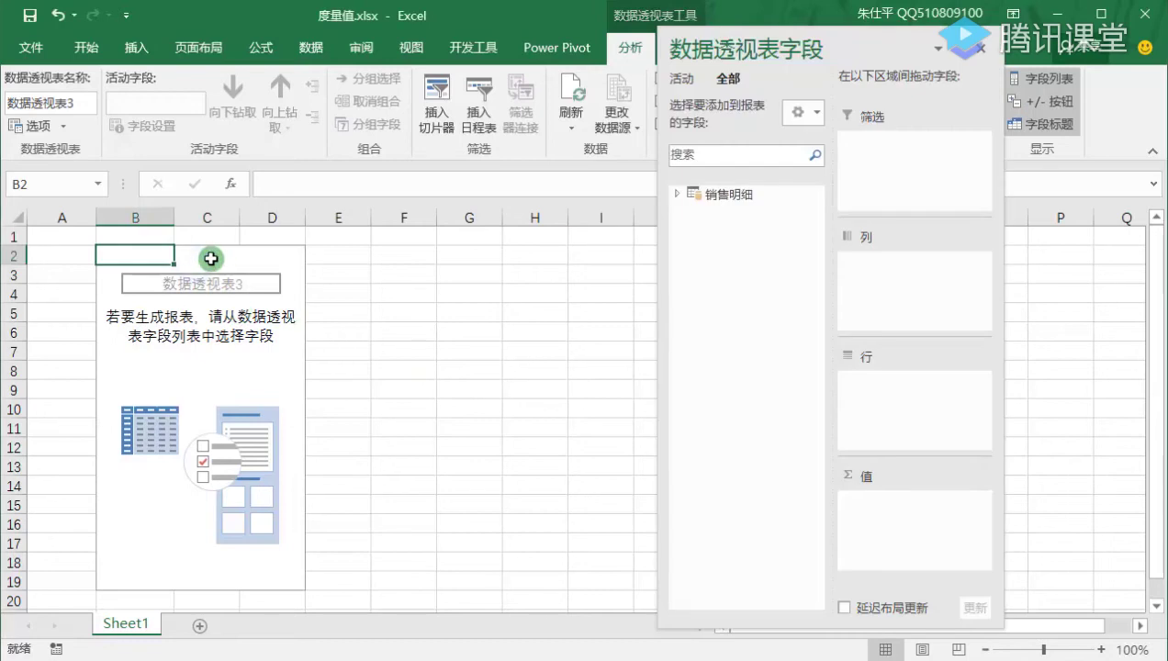
{"action": "left_click_drag", "start_coordinate": [766, 41], "coordinate": [858, 20]}
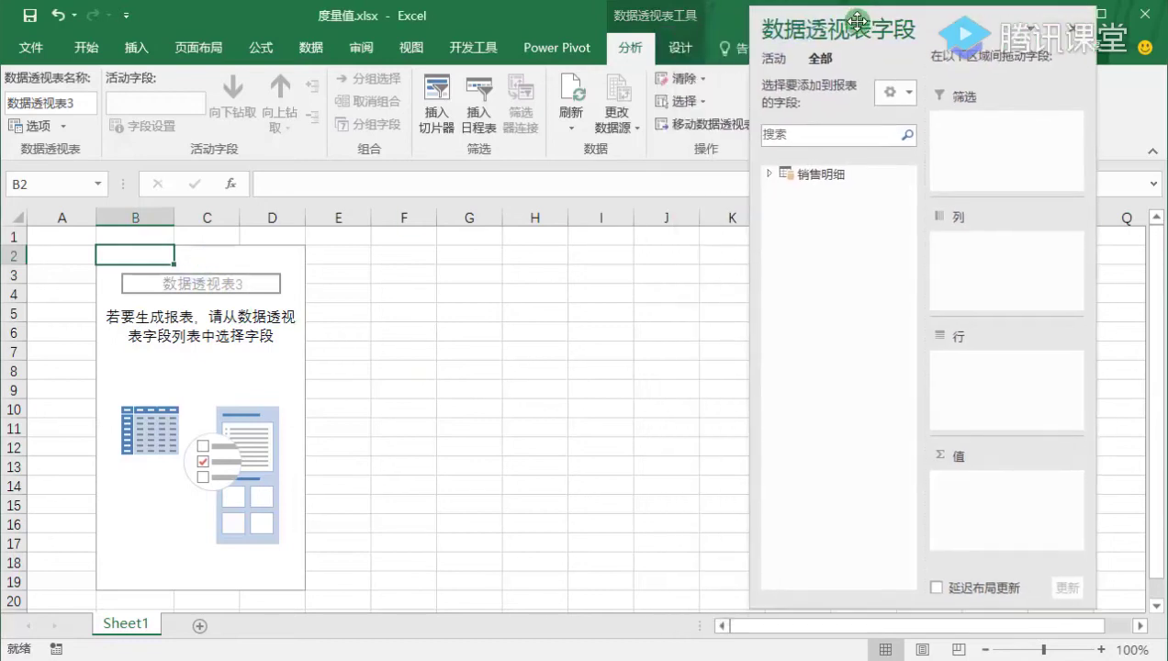
{"action": "right_click", "coordinate": [822, 177]}
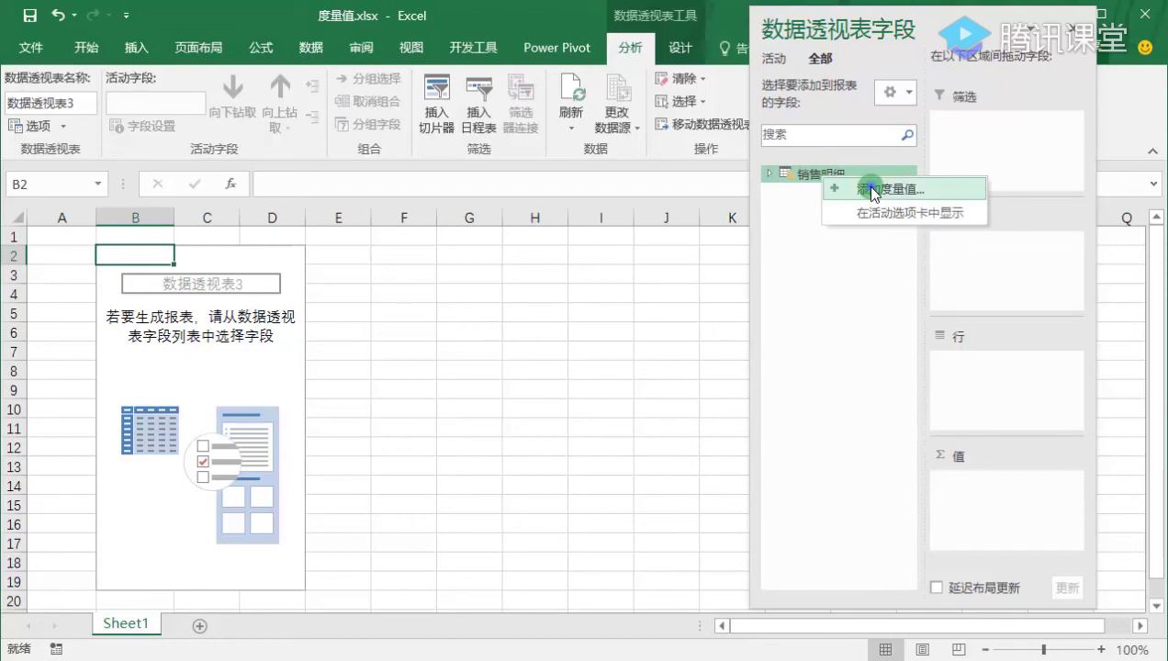
{"action": "left_click", "coordinate": [873, 191]}
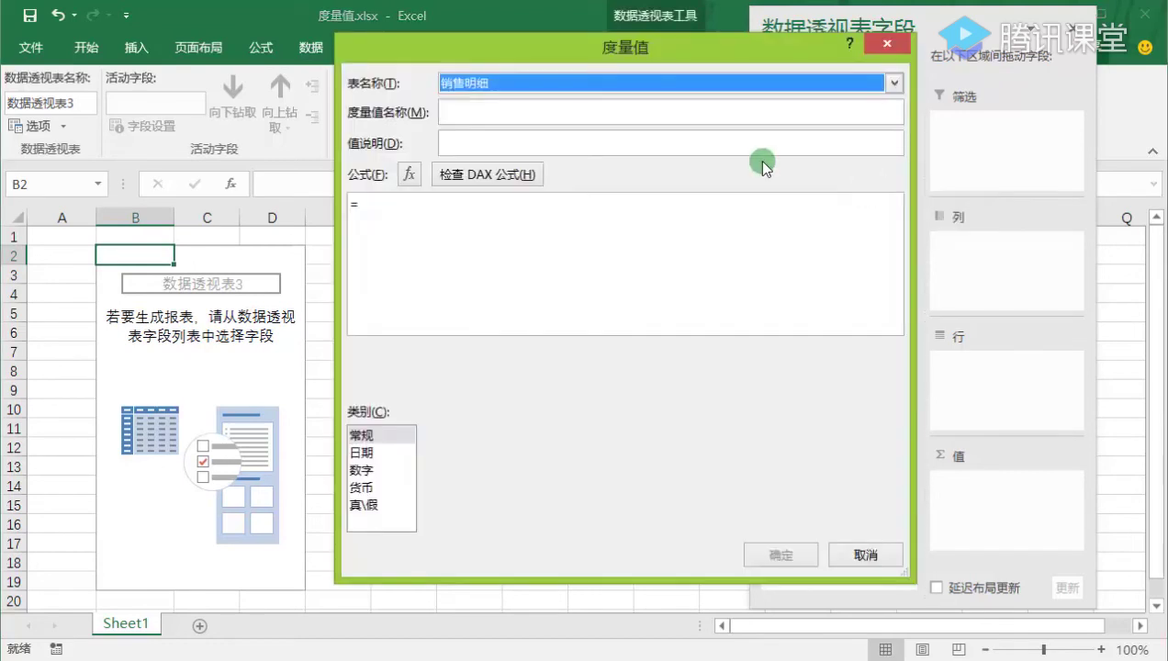
{"action": "left_click_drag", "start_coordinate": [554, 67], "coordinate": [593, 88]}
{"action": "left_click", "coordinate": [542, 136]}
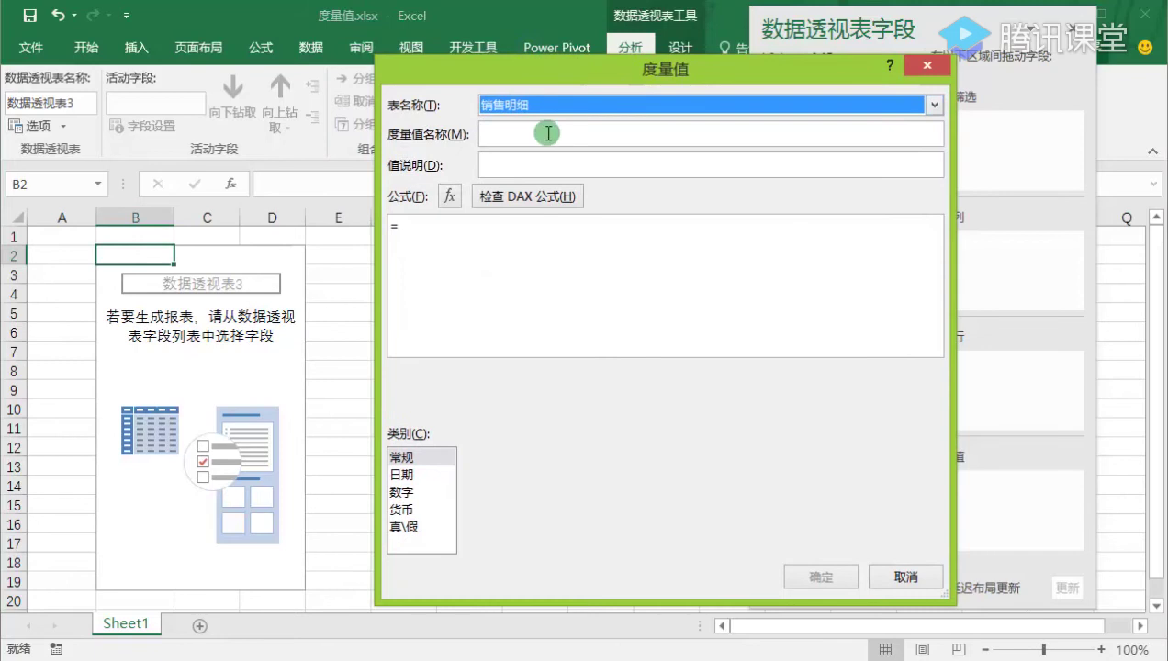
{"action": "left_click", "coordinate": [541, 136]}
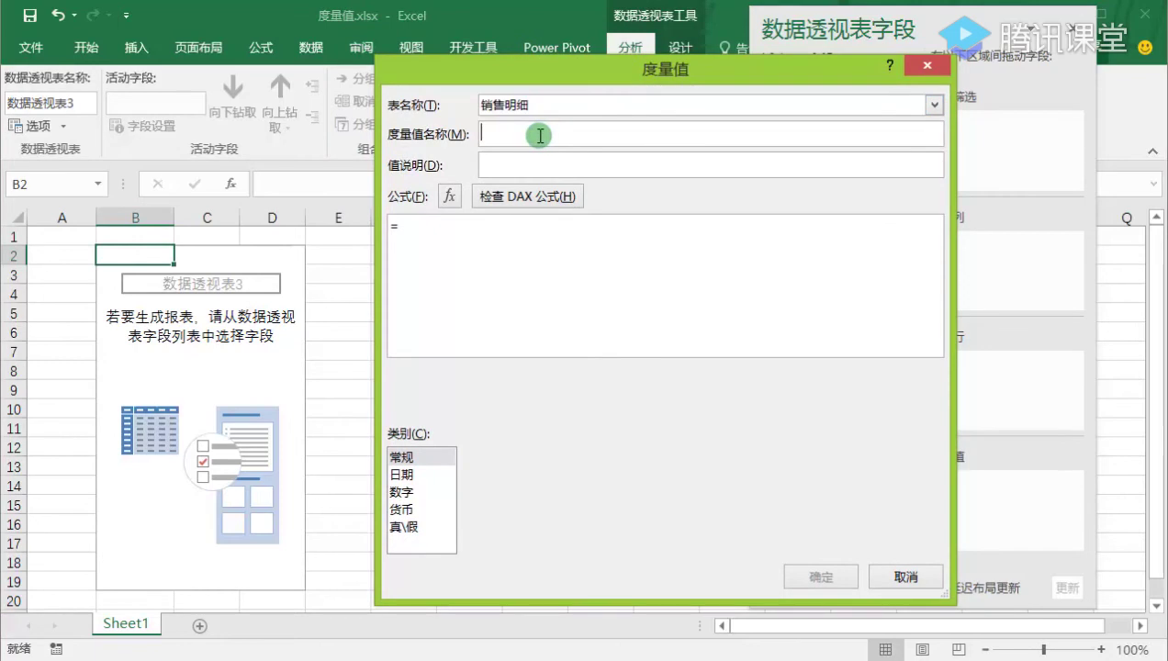
{"action": "type", "text": "总数量"}
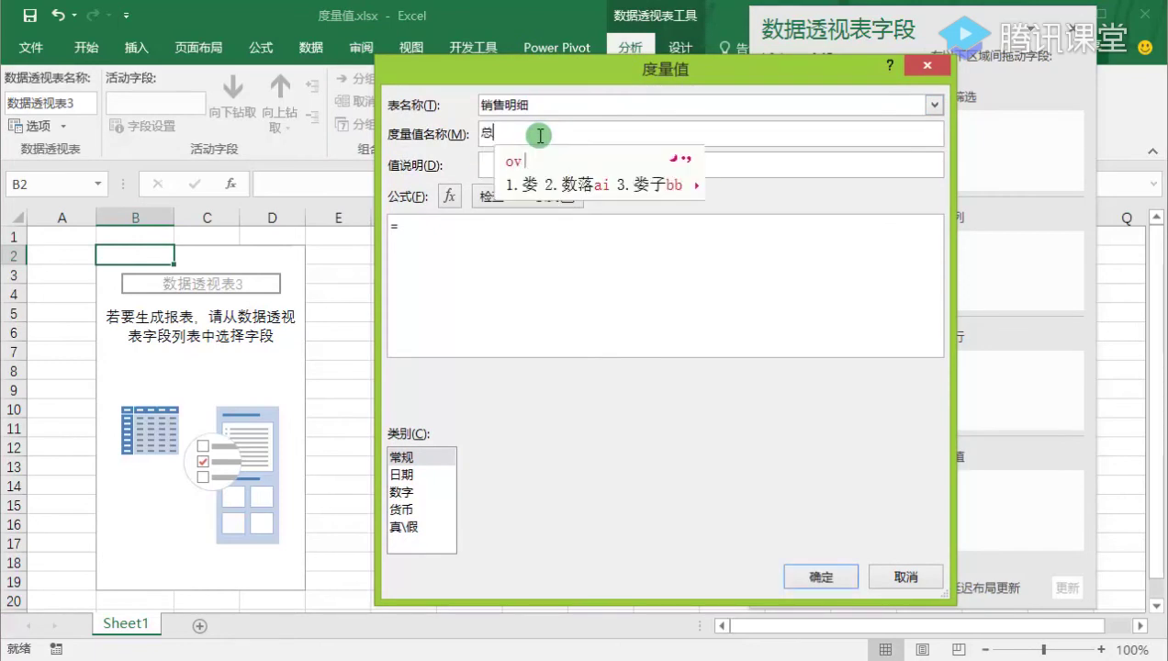
{"action": "left_click", "coordinate": [549, 165]}
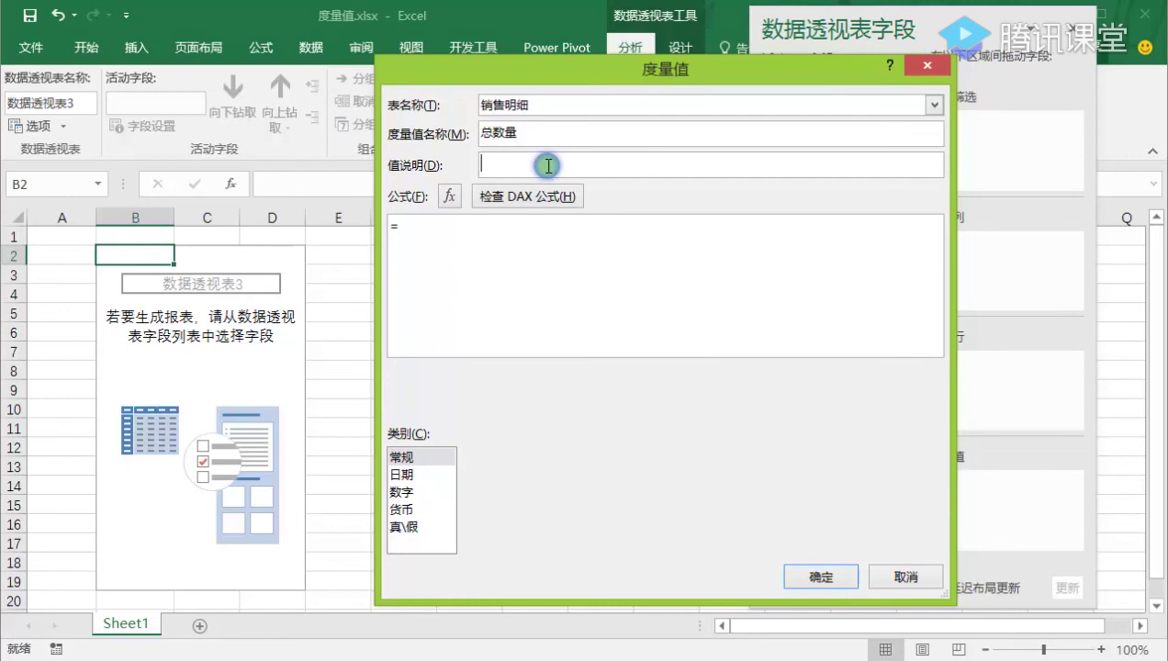
{"action": "type", "text": "销售数量的"}
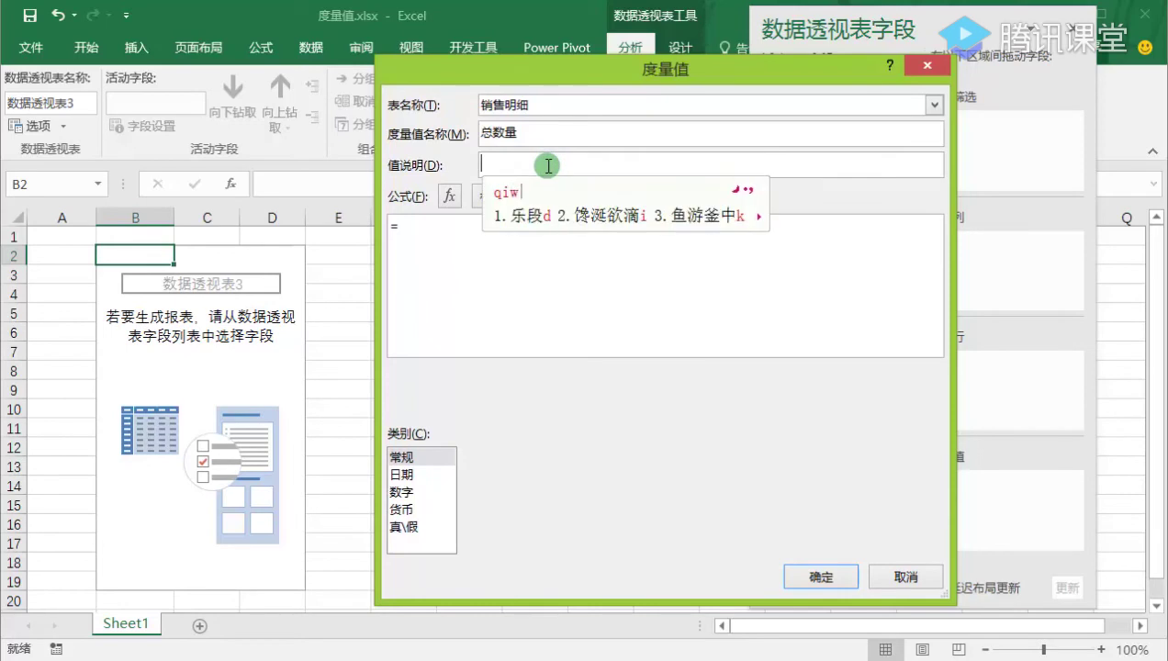
{"action": "type", "text": "总计"}
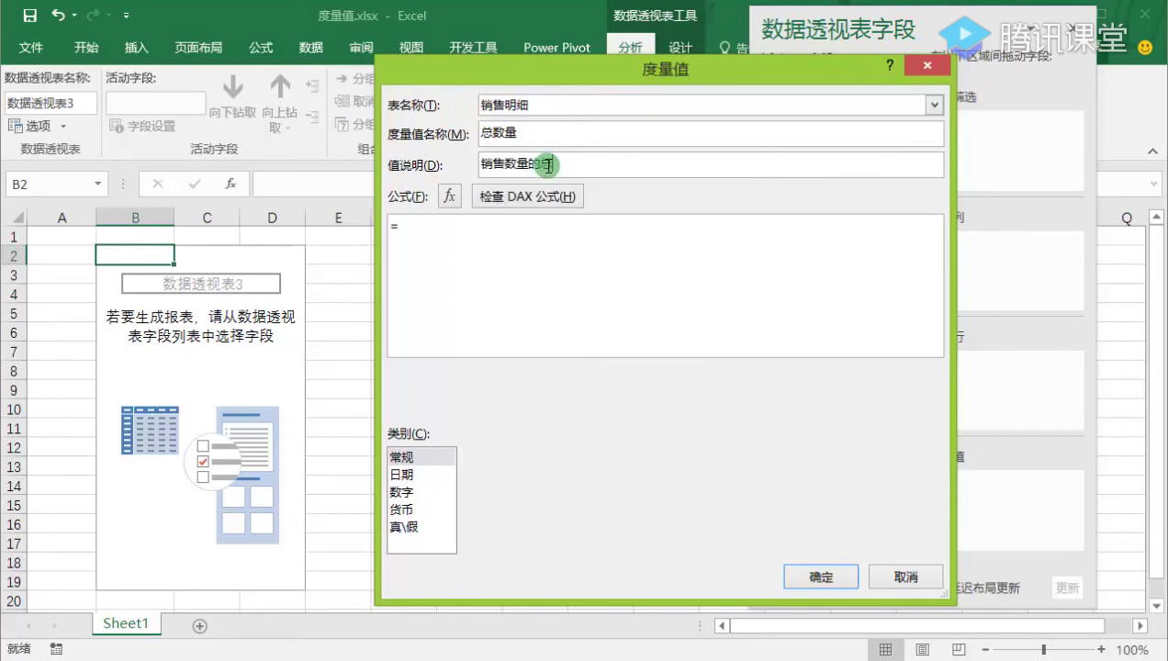
Enter the measure's DAX formula as =SUM([商品数量]).
{"action": "left_click", "coordinate": [489, 226]}
{"action": "type", "text": "SUM"}
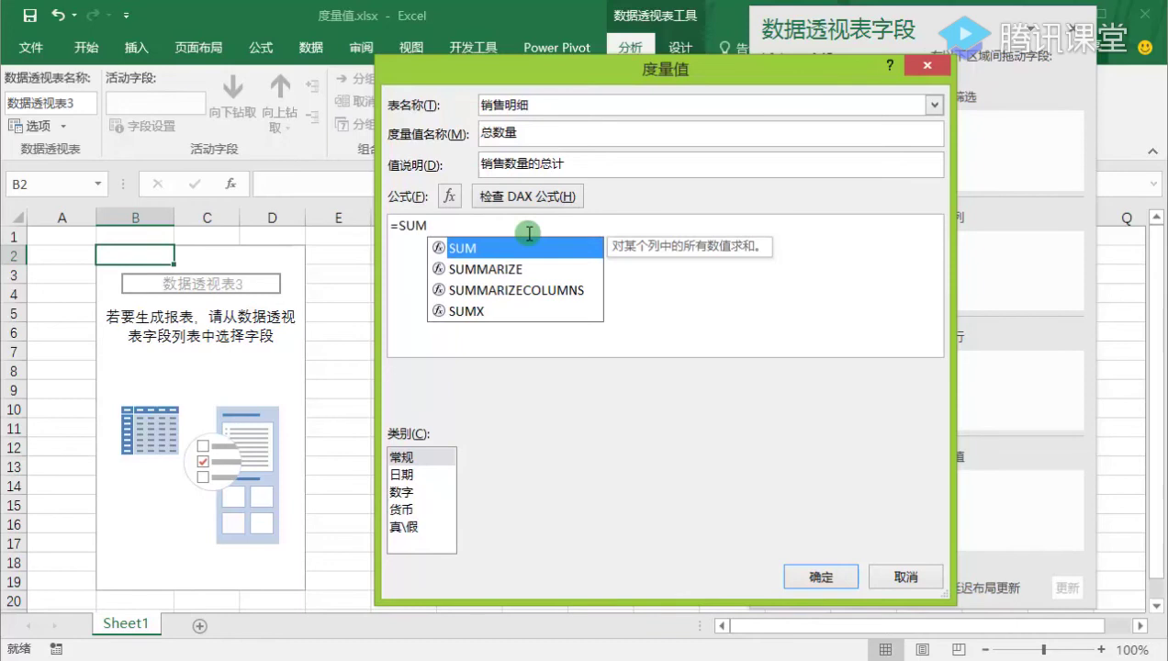
{"action": "type", "text": "("}
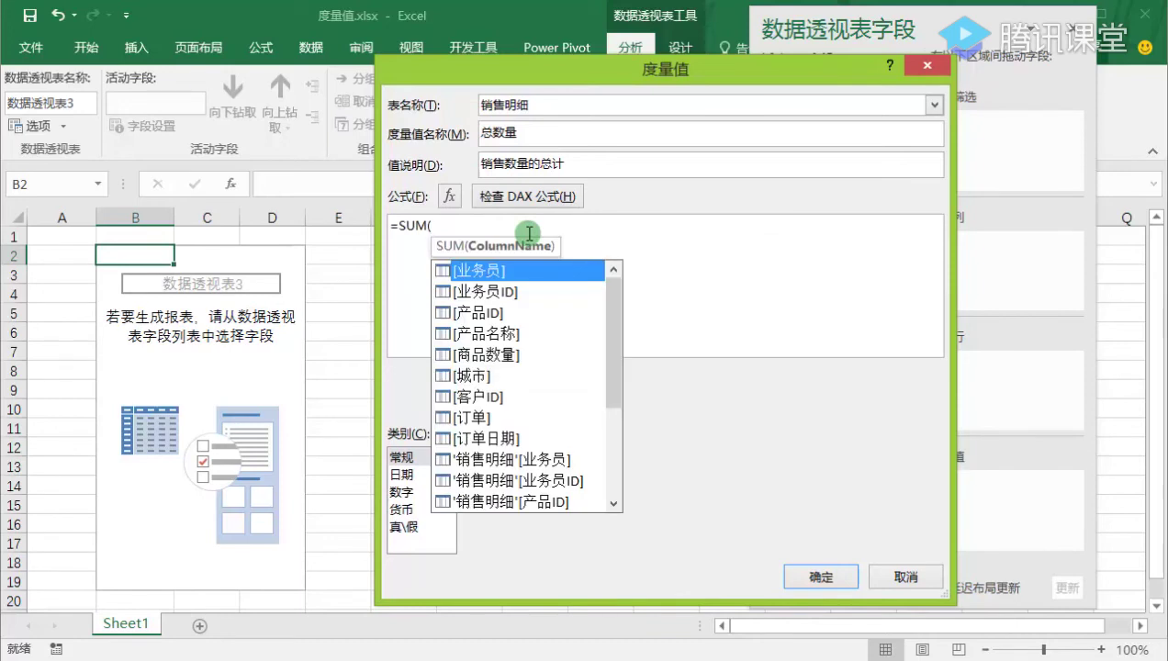
{"action": "left_click_drag", "start_coordinate": [615, 386], "coordinate": [623, 349]}
{"action": "left_click", "coordinate": [509, 359]}
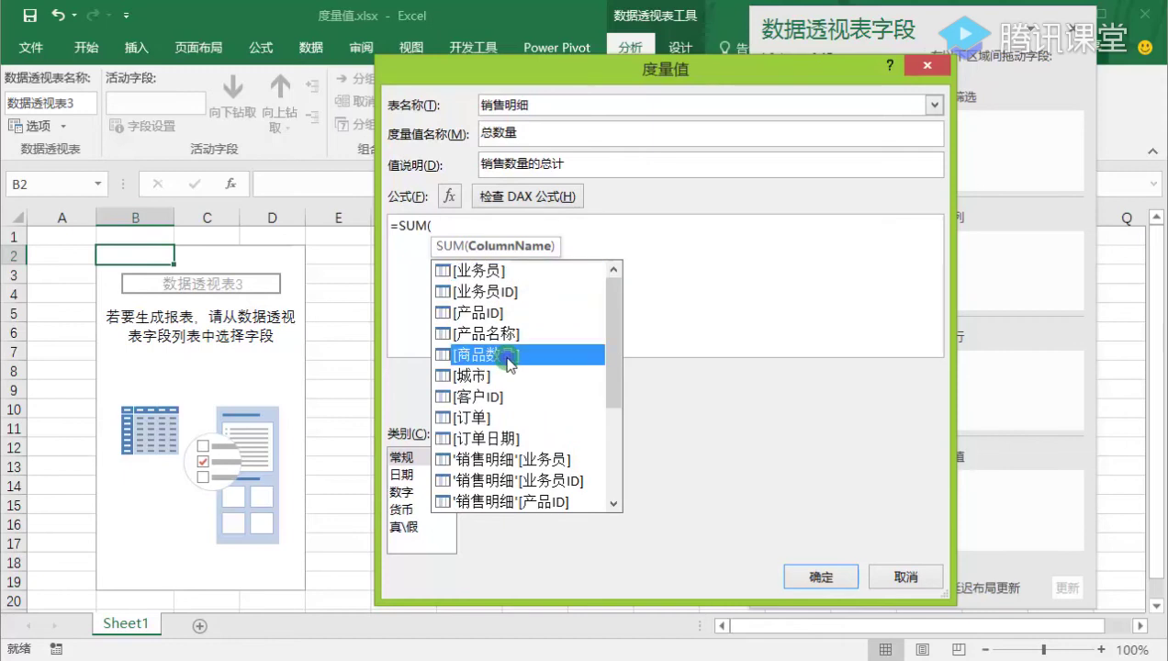
{"action": "double_click", "coordinate": [510, 358]}
{"action": "type", "text": ")"}
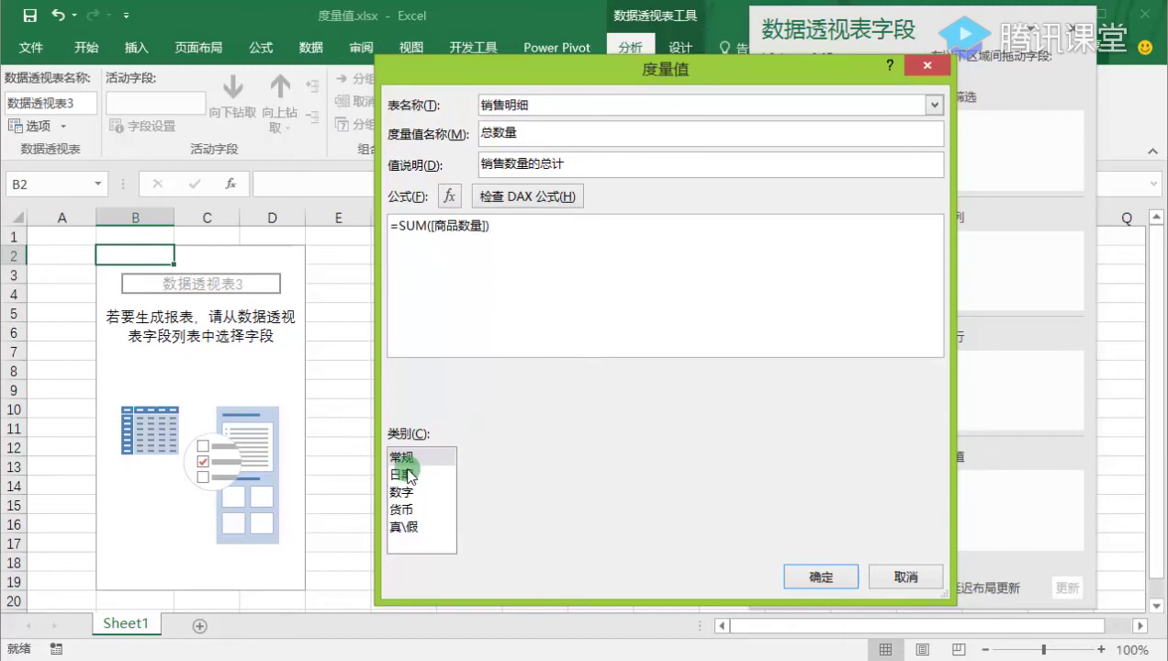
Format the measure as a number of type 整数 with a thousands separator and create it.
{"action": "left_click", "coordinate": [408, 499]}
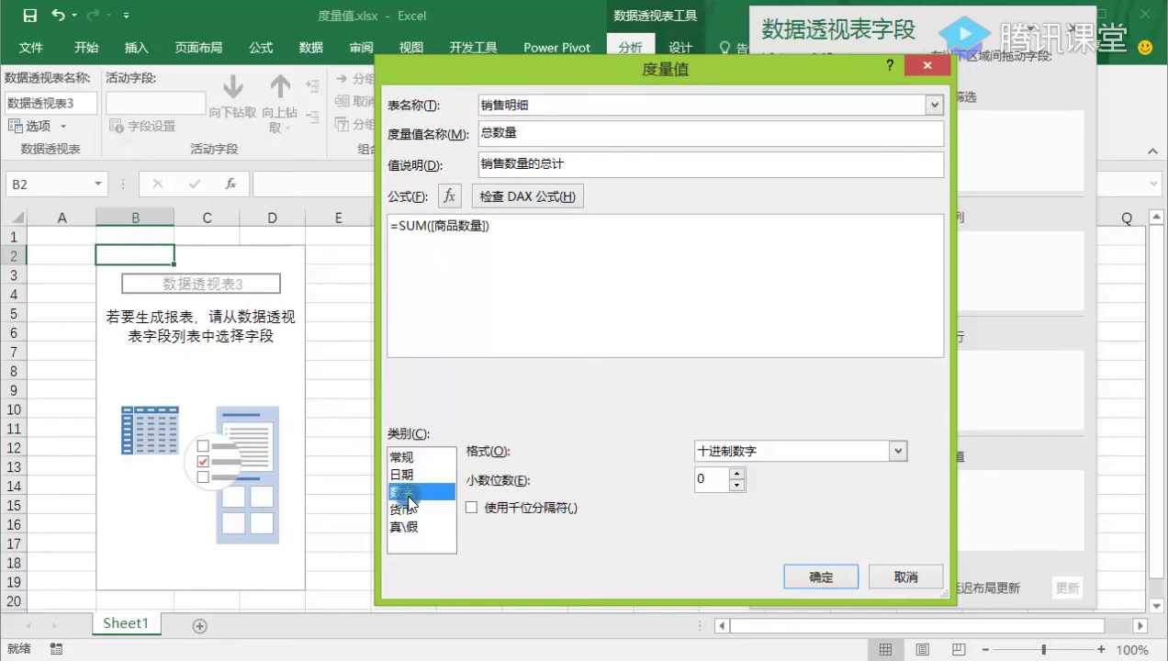
{"action": "left_click", "coordinate": [854, 451]}
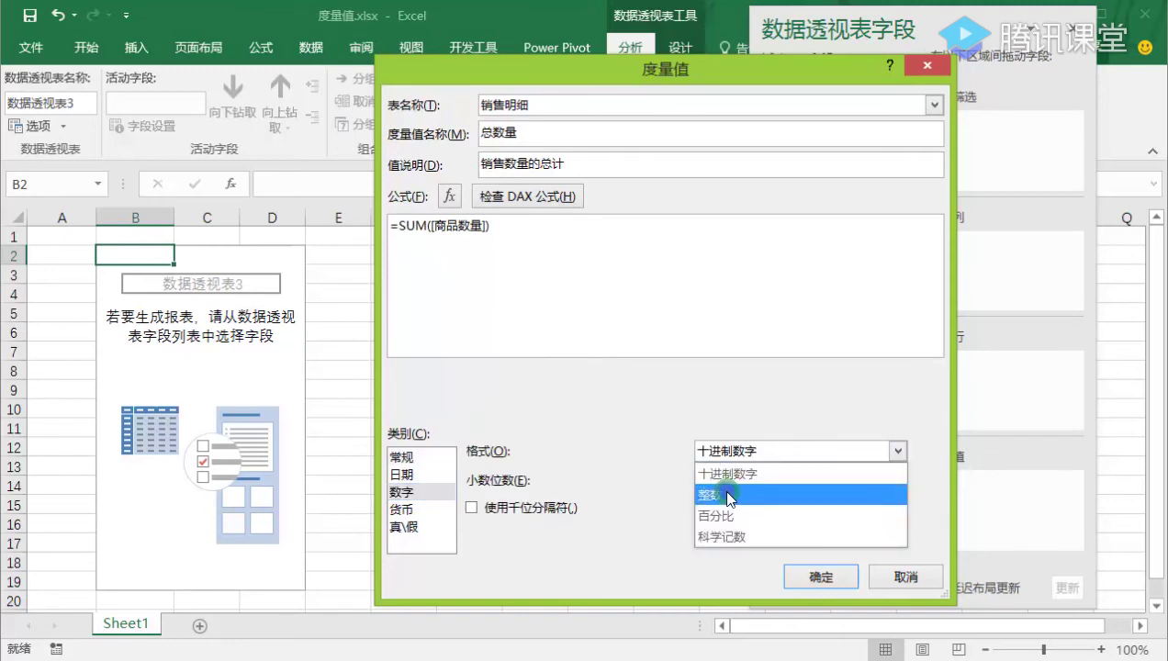
{"action": "left_click", "coordinate": [730, 497]}
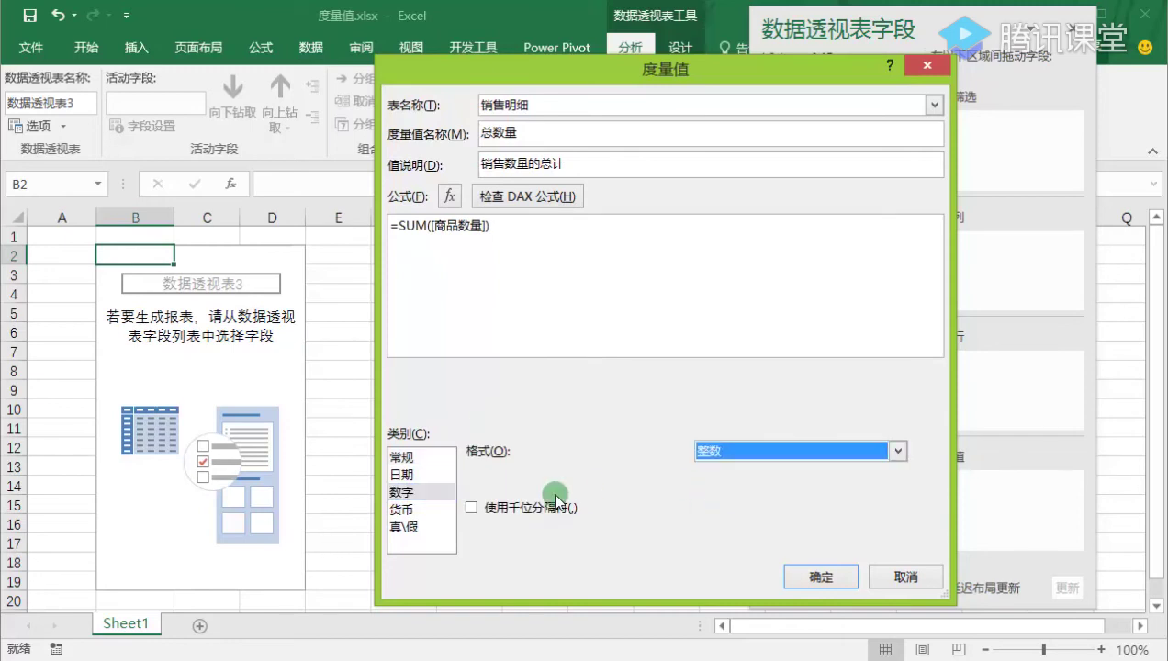
{"action": "left_click", "coordinate": [501, 510]}
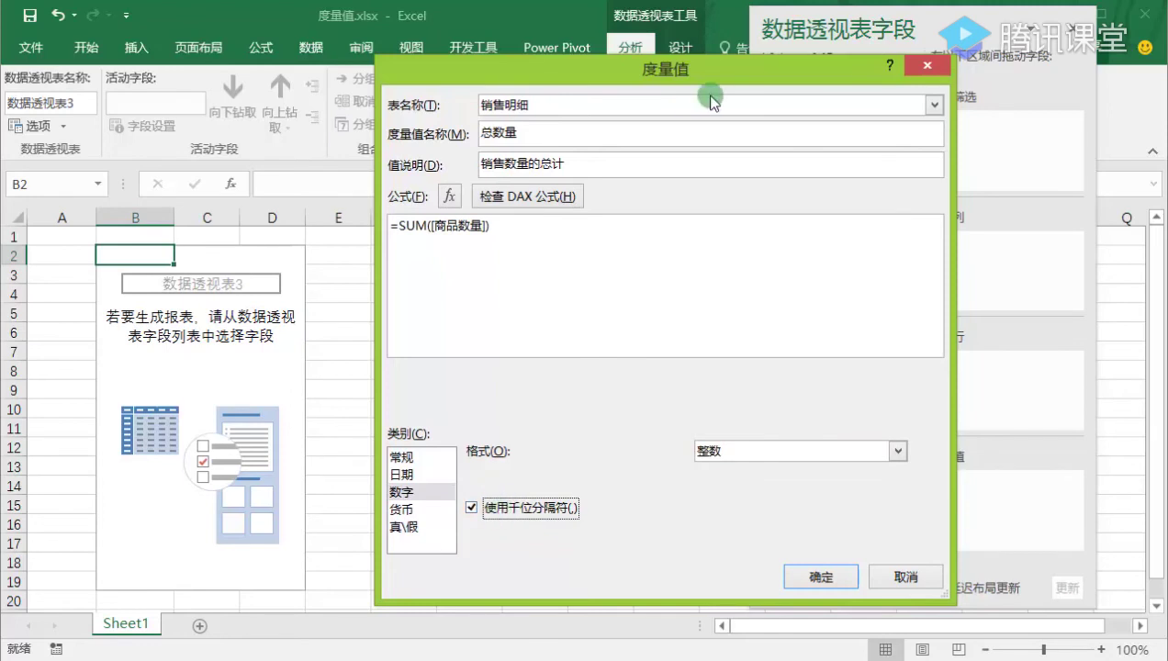
{"action": "mouse_move", "coordinate": [646, 73]}
{"action": "left_mouse_down"}
{"action": "mouse_move", "coordinate": [618, 72]}
{"action": "mouse_move", "coordinate": [659, 74]}
{"action": "left_mouse_up"}
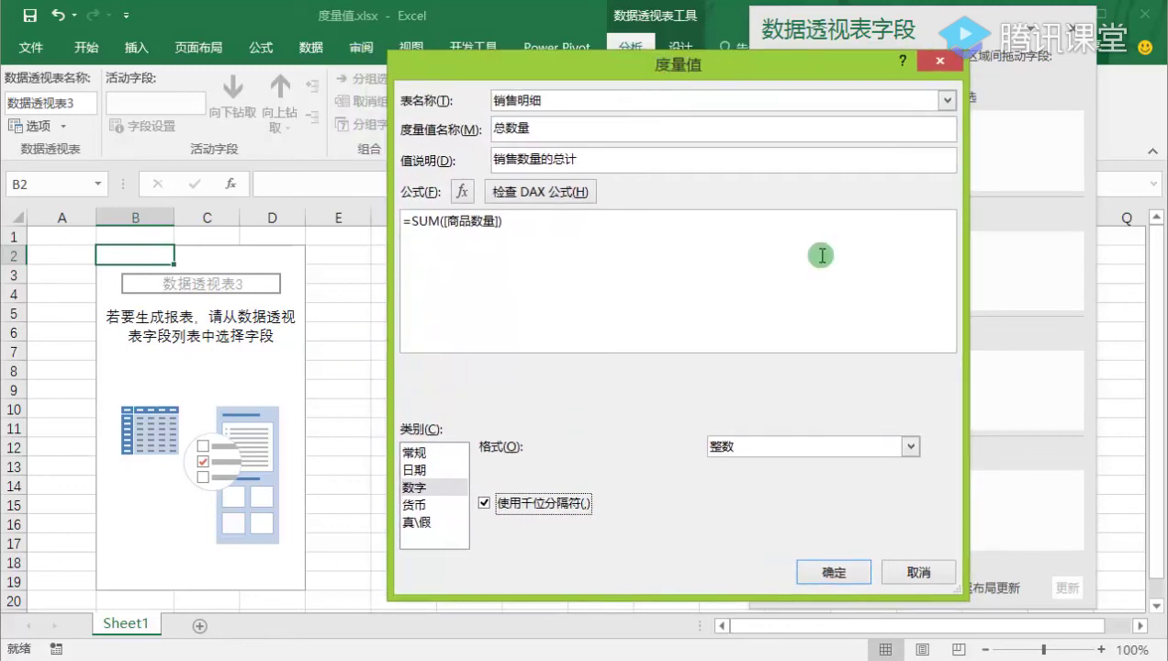
{"action": "left_click", "coordinate": [836, 573]}
{"action": "left_click", "coordinate": [836, 573]}
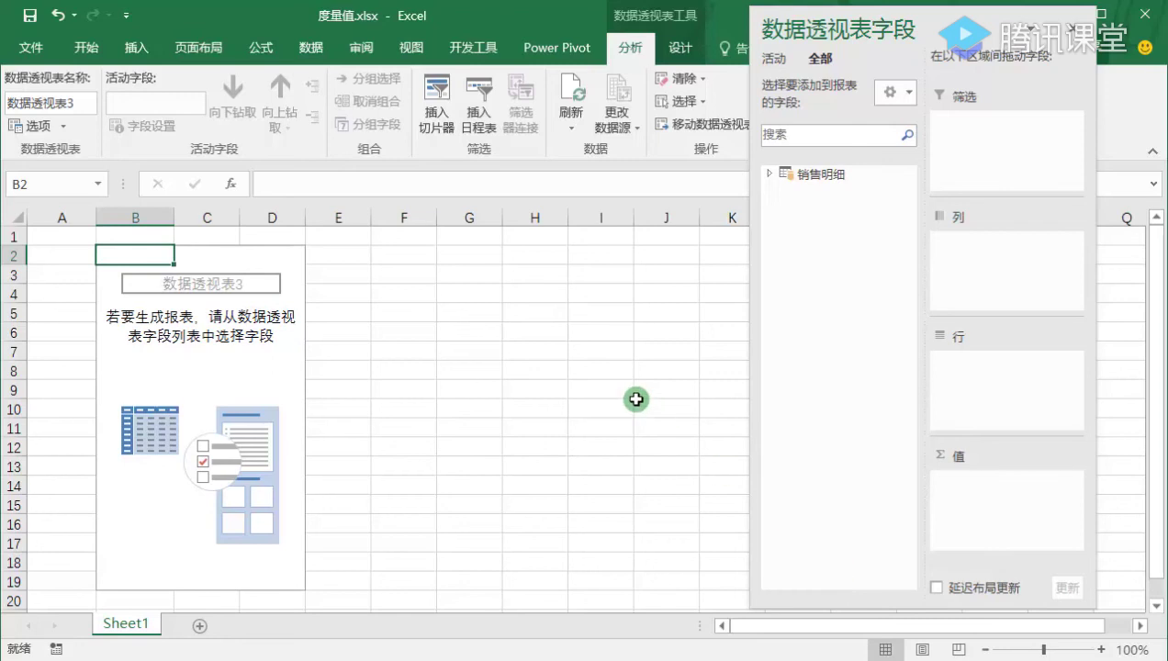
Open the Power Pivot data model and inspect the formula of the 总数量 measure in the calculation area.
{"action": "left_click", "coordinate": [637, 401]}
{"action": "left_click", "coordinate": [560, 47]}
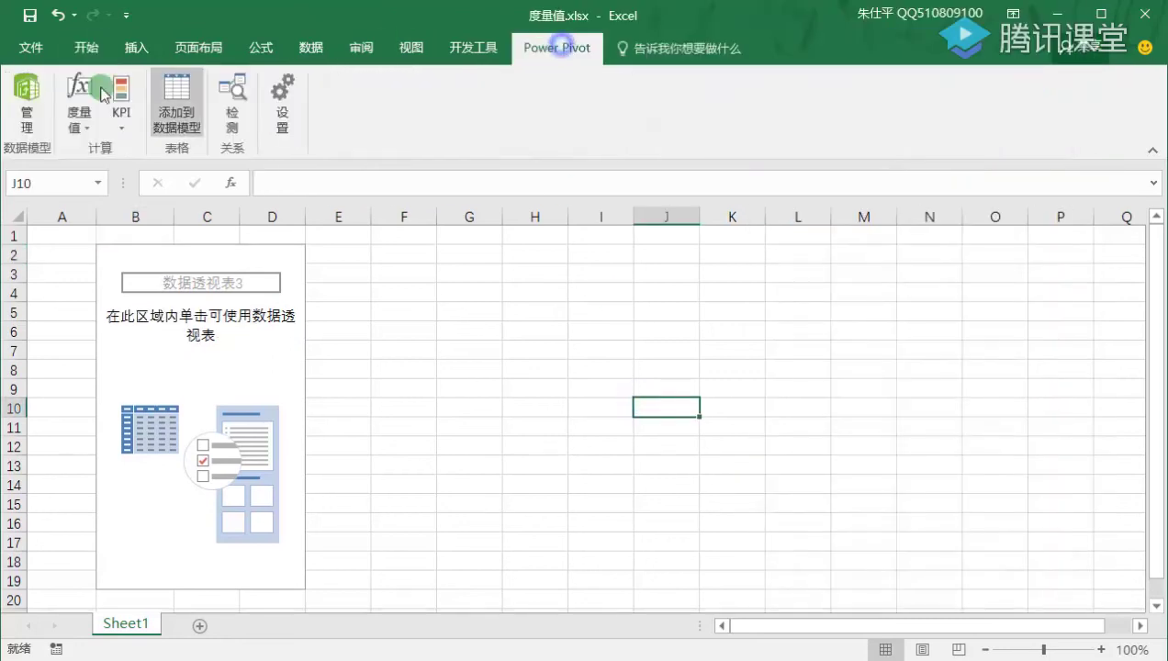
{"action": "left_click", "coordinate": [36, 94]}
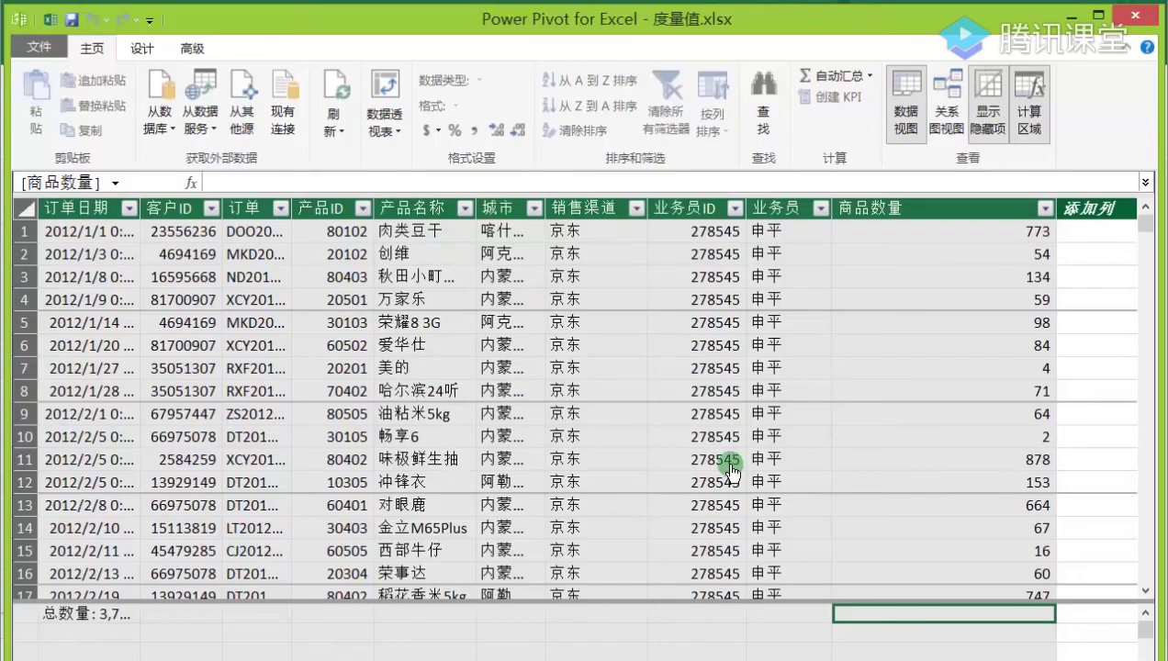
{"action": "left_click", "coordinate": [84, 617]}
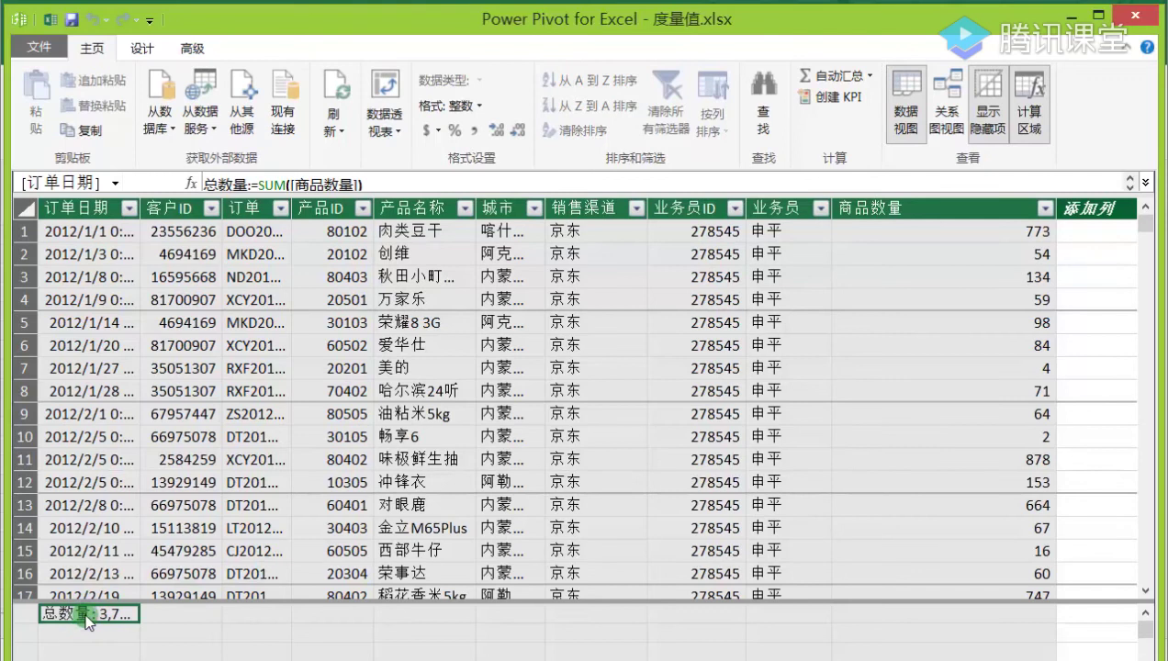
Widen the 订单日期 column until the 总数量 result shows in full, and return to the Excel workbook.
{"action": "left_click_drag", "start_coordinate": [140, 213], "coordinate": [203, 246]}
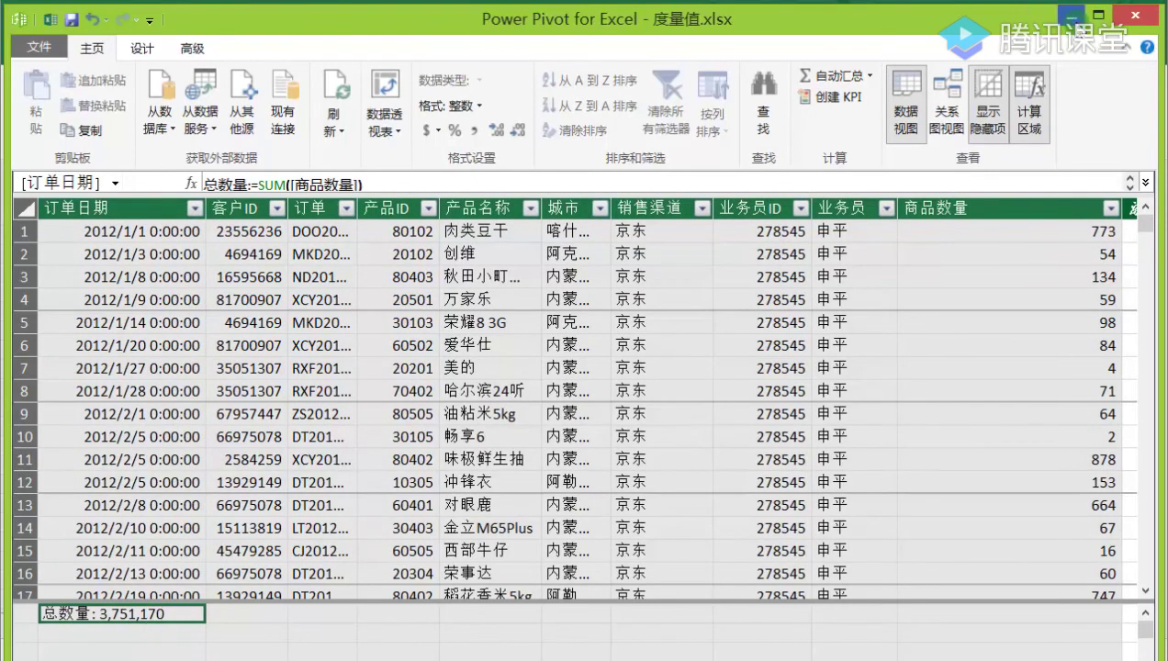
{"action": "left_click", "coordinate": [1071, 15]}
Review the 总数量 measure and its formula in the measure manager (管理度量值), and close the manager.
{"action": "left_click", "coordinate": [79, 109]}
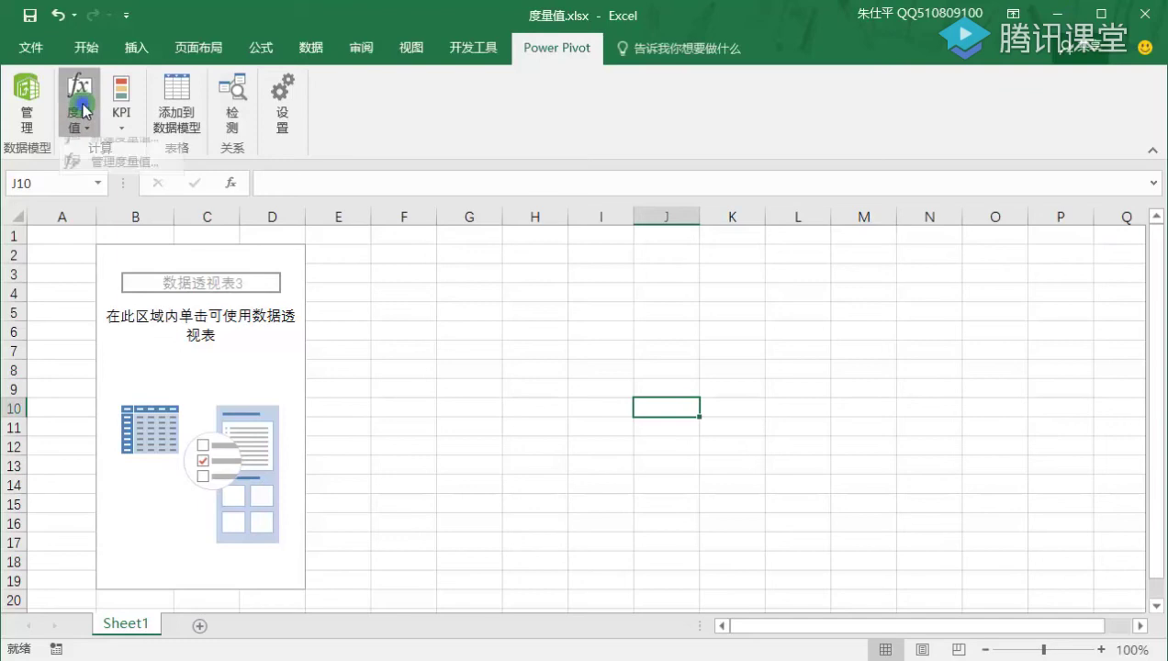
{"action": "left_click", "coordinate": [115, 177]}
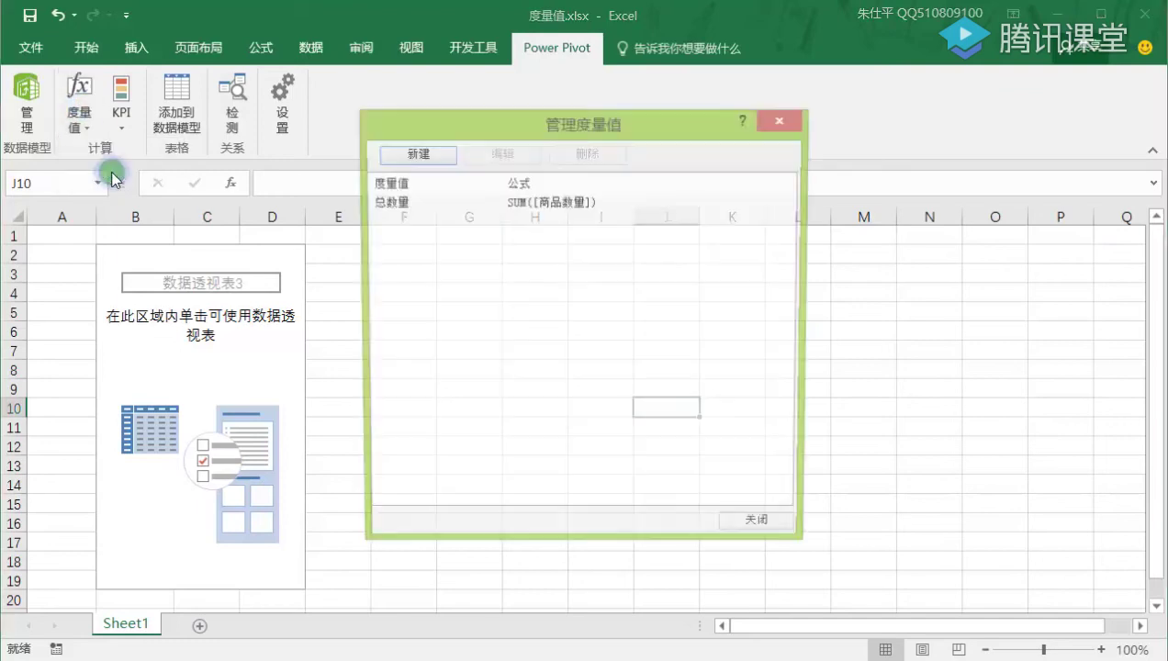
{"action": "left_click", "coordinate": [507, 210]}
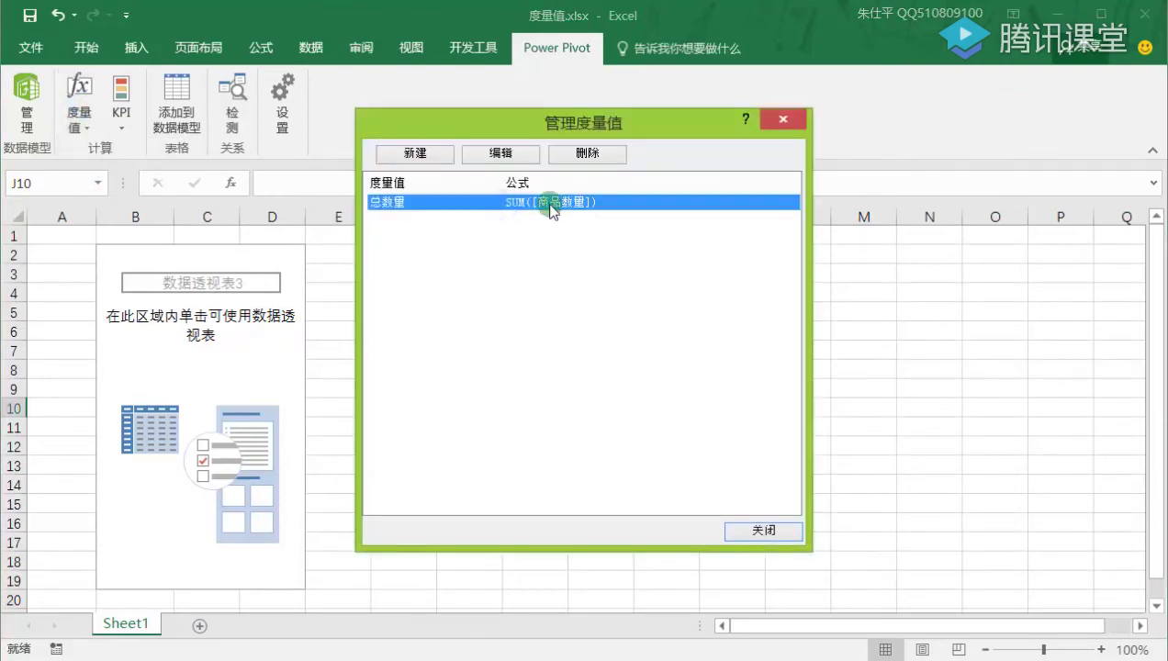
{"action": "left_click", "coordinate": [780, 118]}
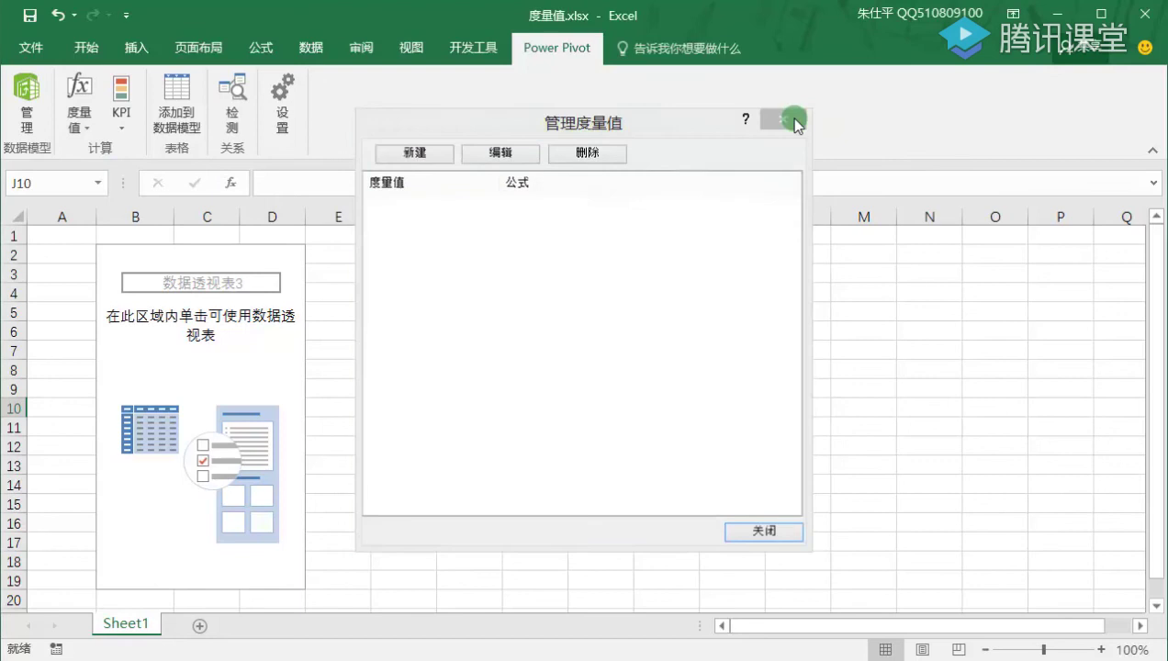
{"action": "left_click", "coordinate": [82, 128]}
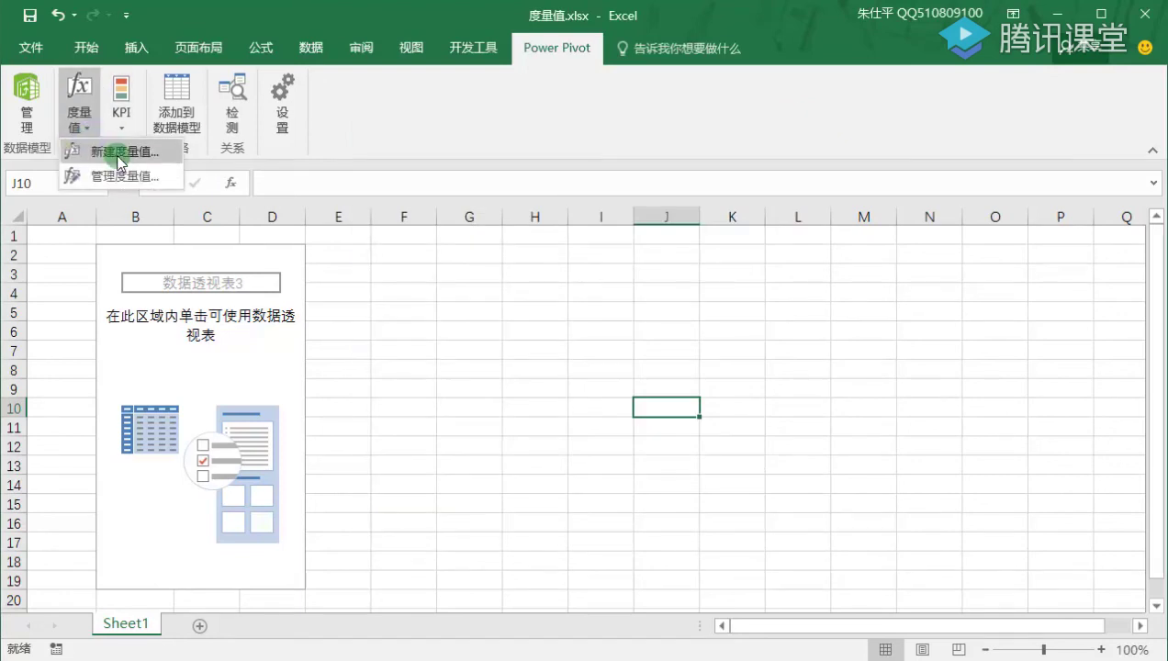
{"action": "left_click", "coordinate": [121, 152]}
{"action": "left_click_drag", "start_coordinate": [578, 149], "coordinate": [740, 100]}
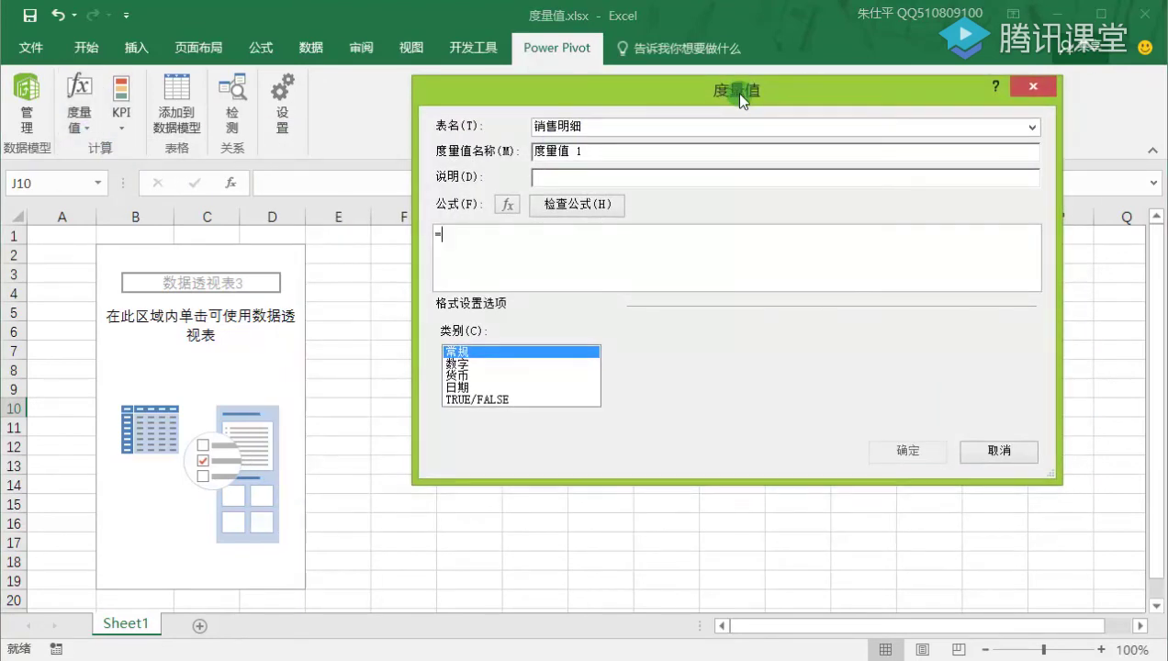
{"action": "left_click", "coordinate": [503, 365]}
{"action": "left_click", "coordinate": [882, 357]}
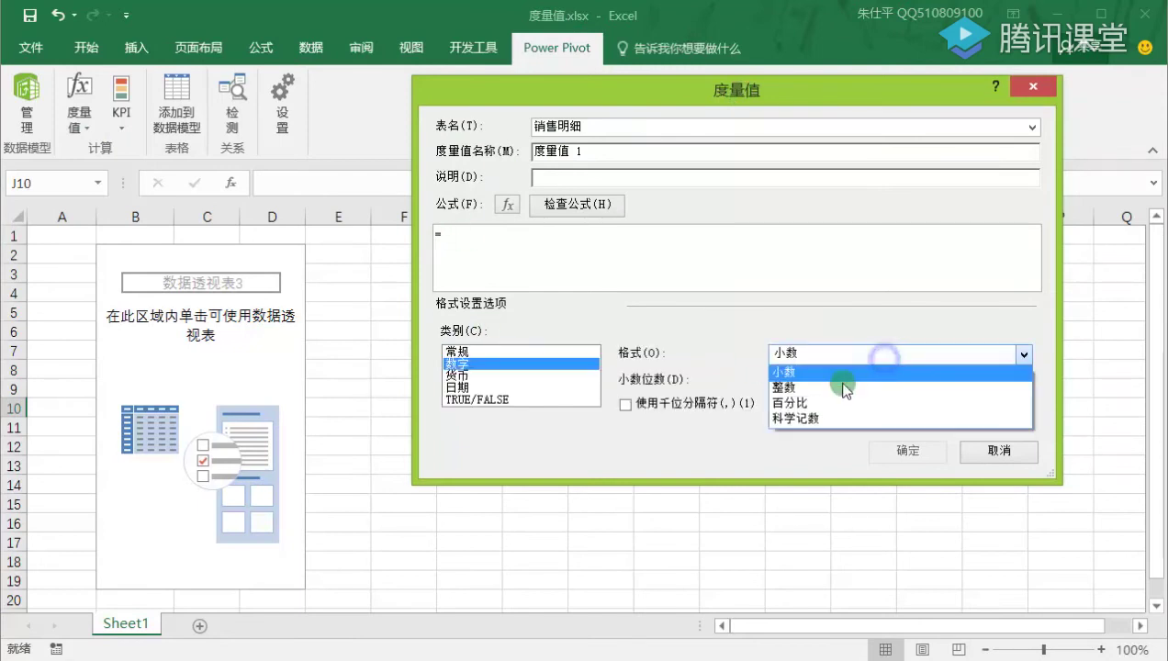
{"action": "left_click", "coordinate": [843, 388]}
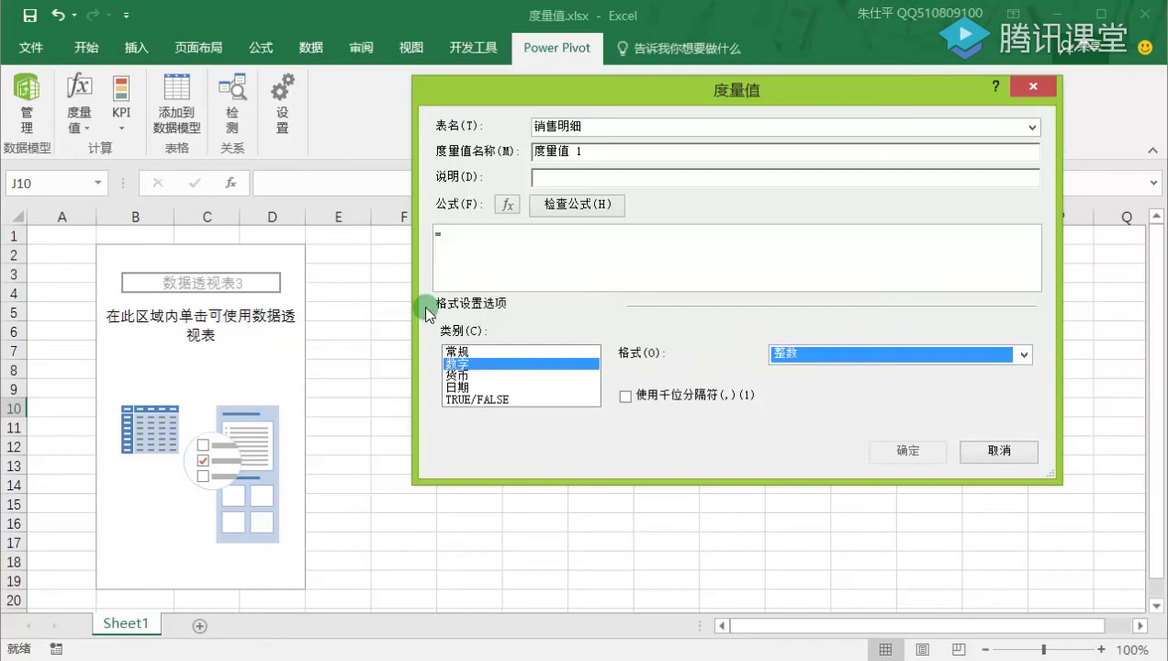
{"action": "left_click", "coordinate": [996, 451]}
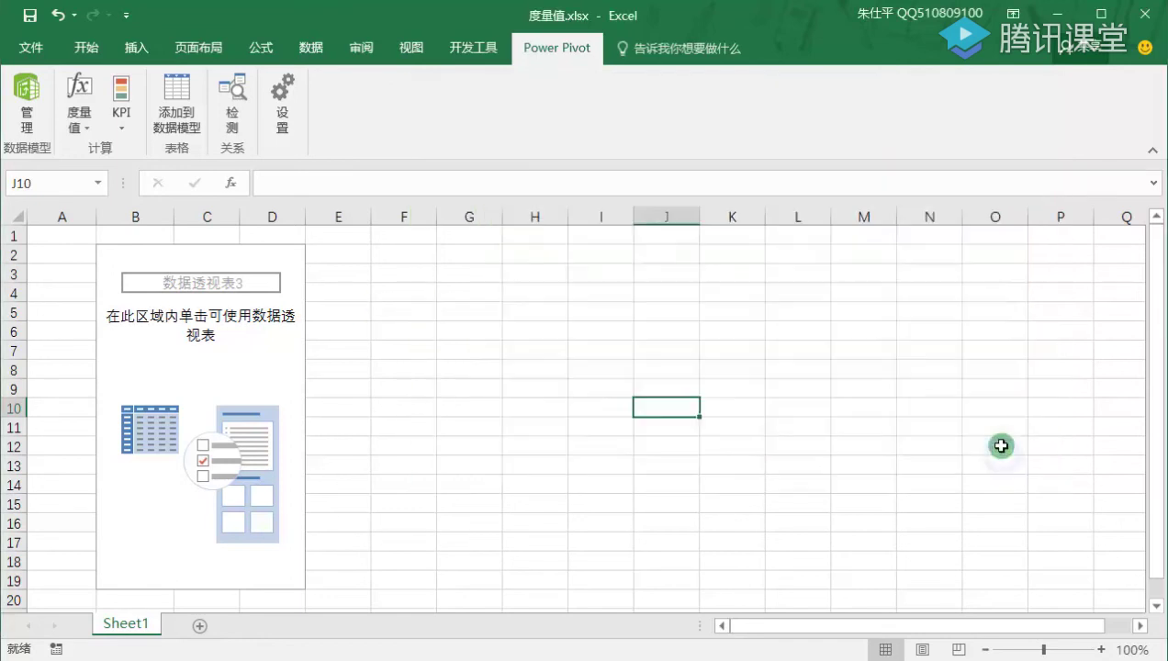
Build the pivot table from the 销售明细 table with the 总数量 measure as values and 销售渠道 as rows.
{"action": "left_click", "coordinate": [250, 265]}
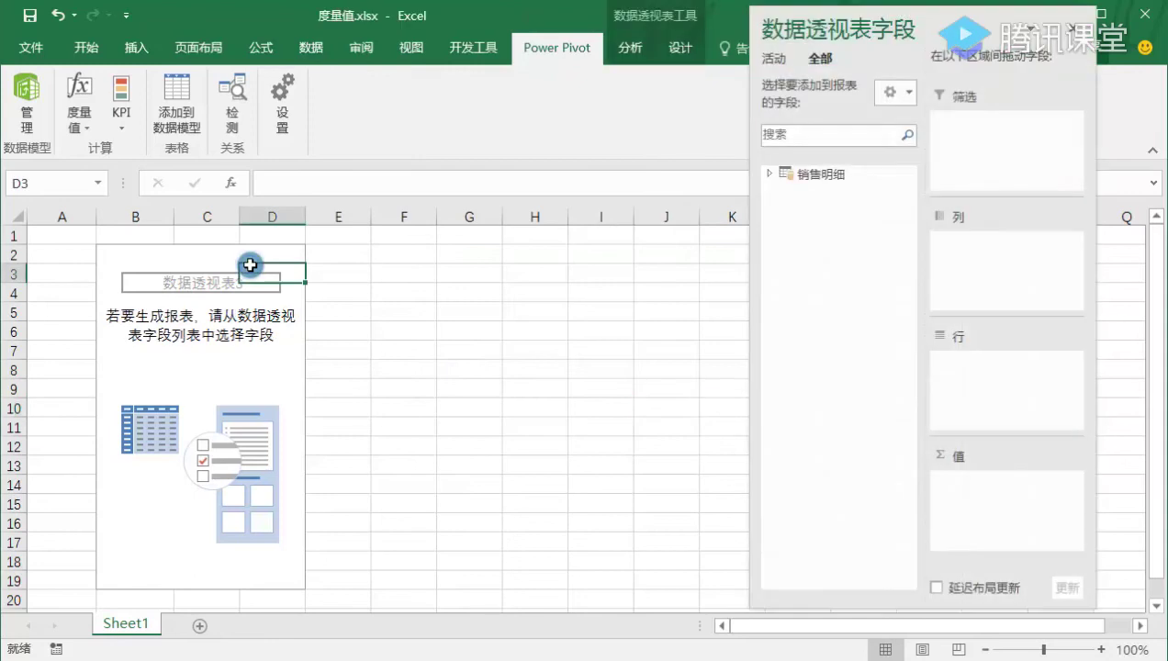
{"action": "left_click", "coordinate": [772, 176]}
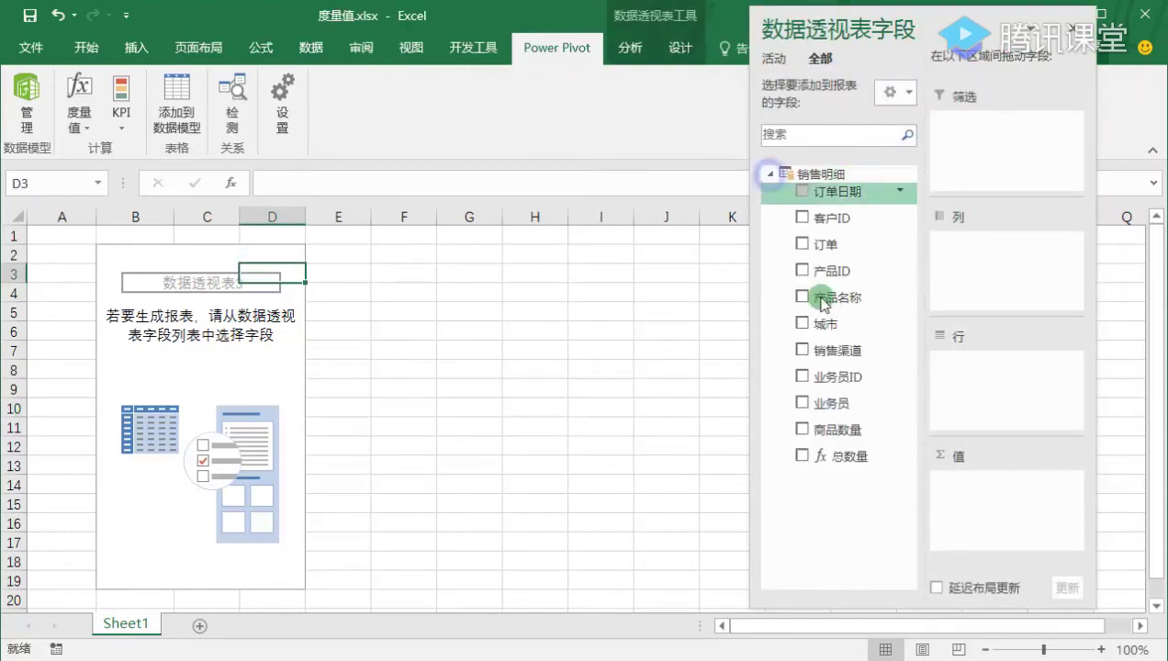
{"action": "left_click_drag", "start_coordinate": [821, 456], "coordinate": [981, 499]}
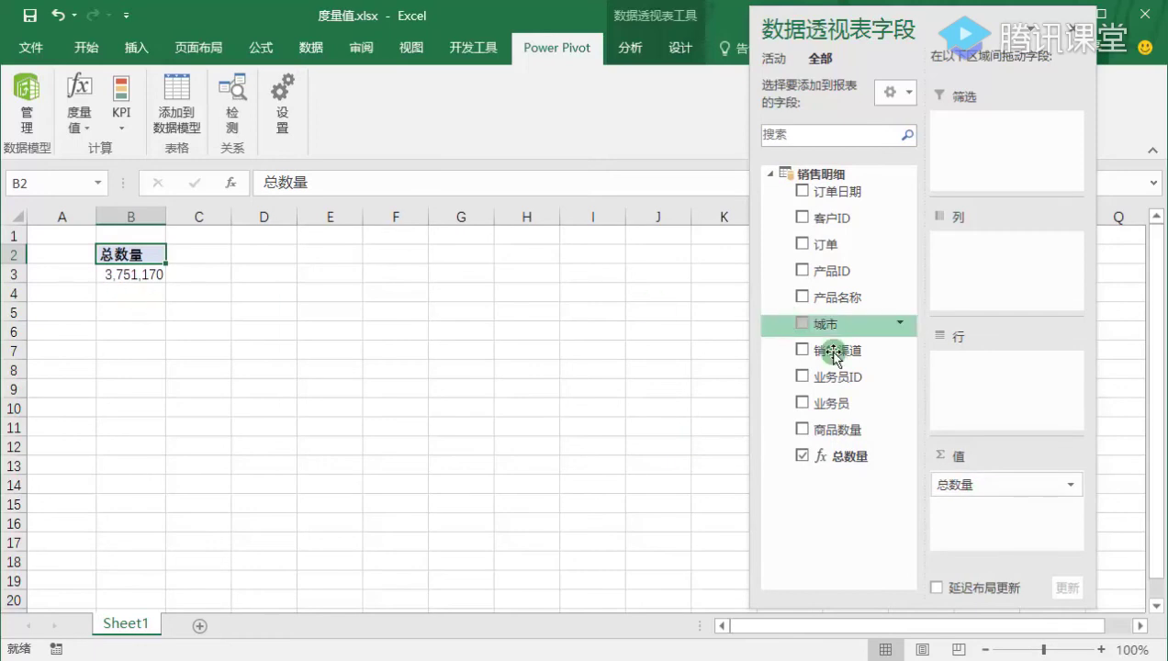
{"action": "left_click_drag", "start_coordinate": [836, 354], "coordinate": [1004, 363]}
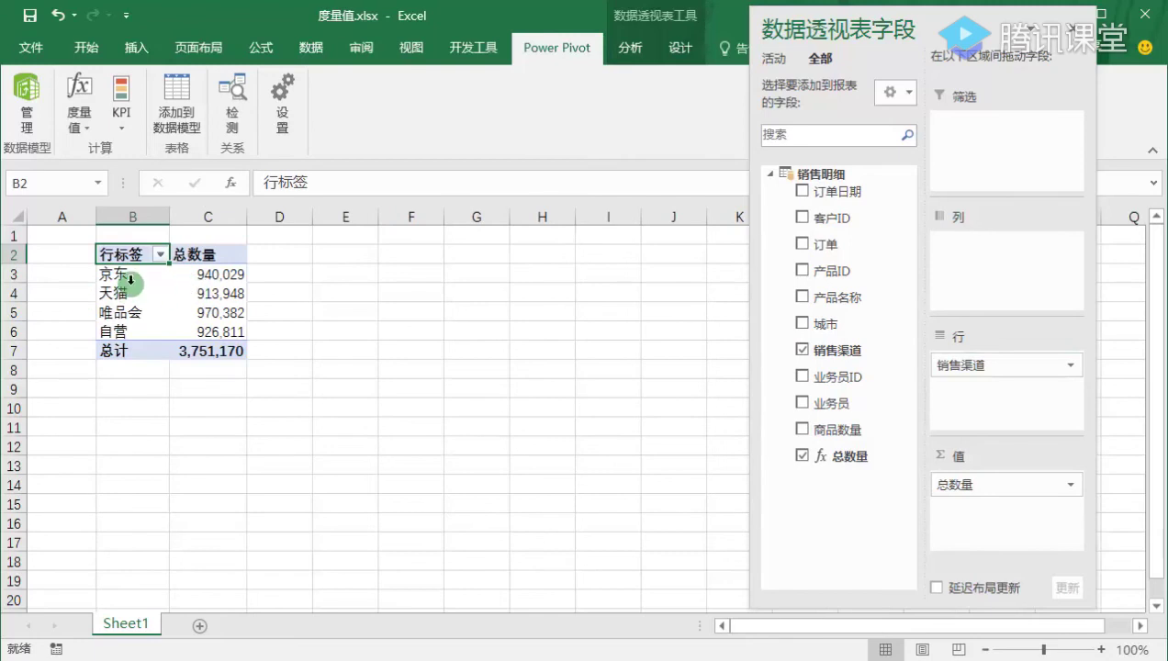
Turn off automatic column width adjustment on update (更新时自动调整列宽) in the pivot table options.
{"action": "left_click", "coordinate": [200, 290]}
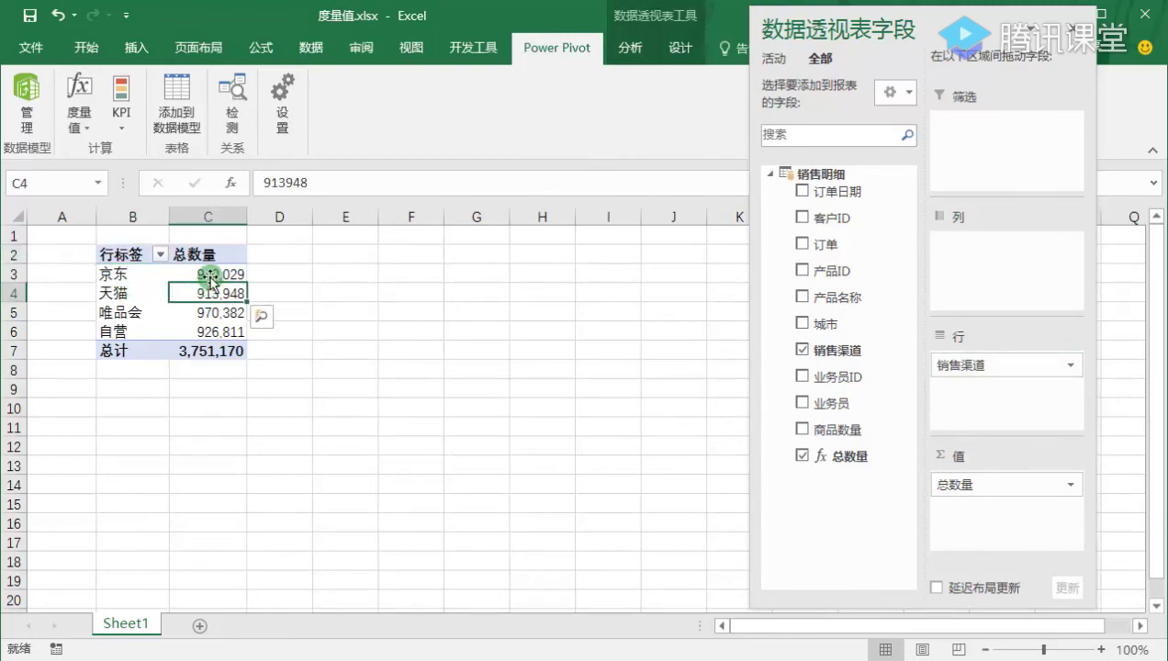
{"action": "right_click", "coordinate": [215, 273]}
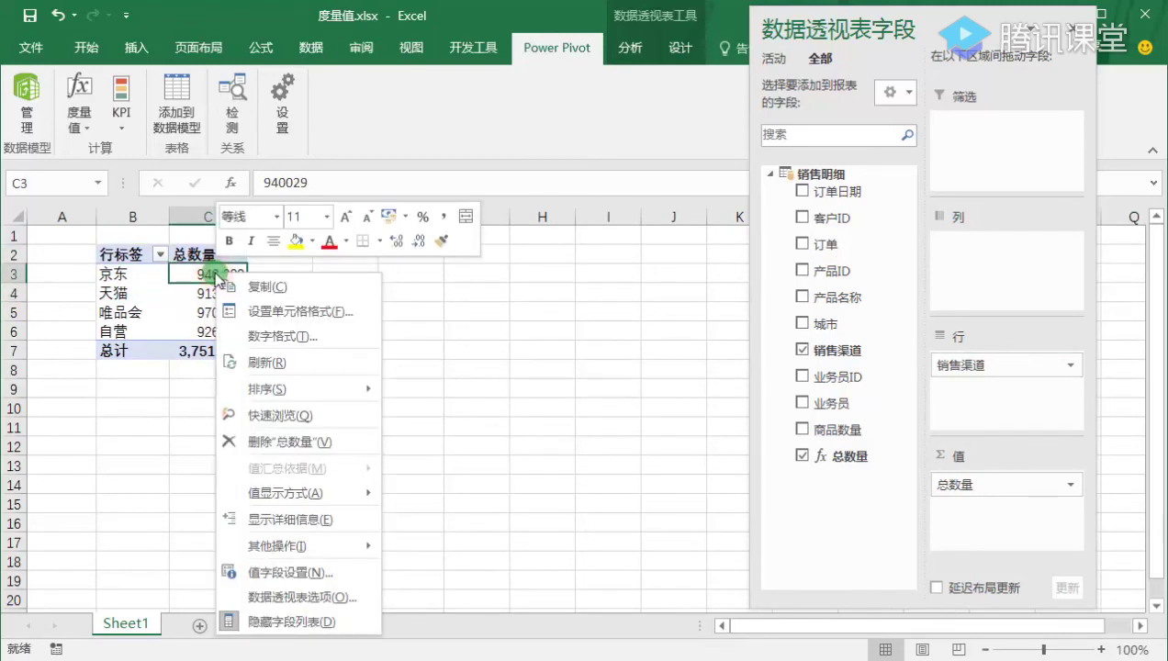
{"action": "left_click", "coordinate": [352, 608]}
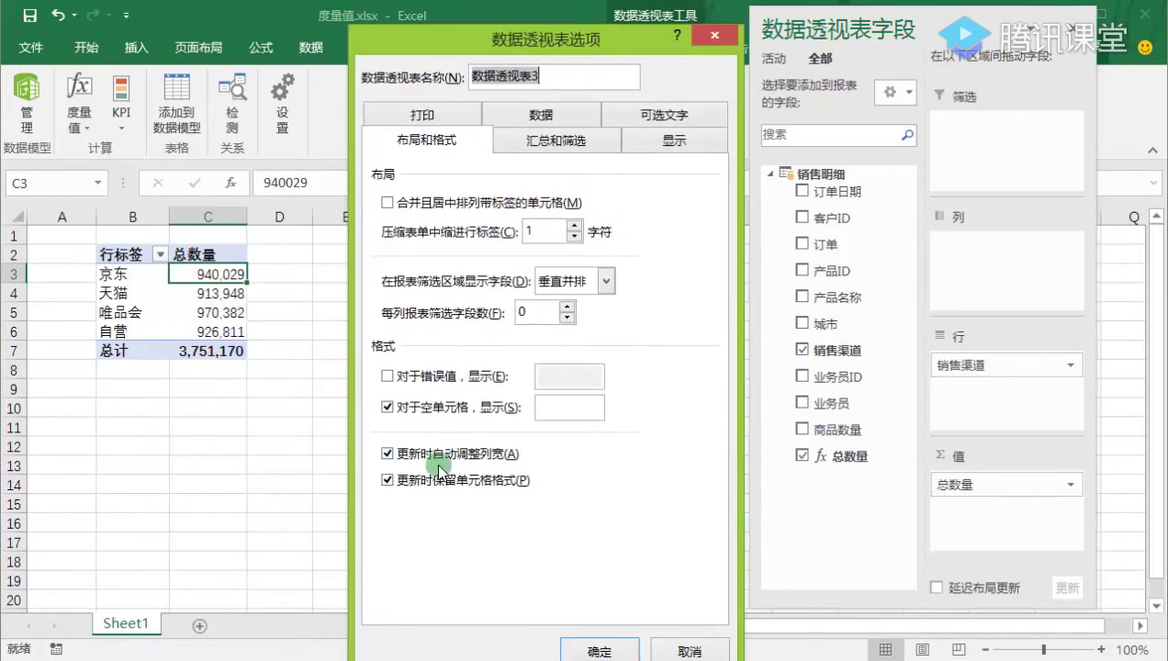
{"action": "left_click", "coordinate": [437, 459]}
{"action": "left_click", "coordinate": [599, 650]}
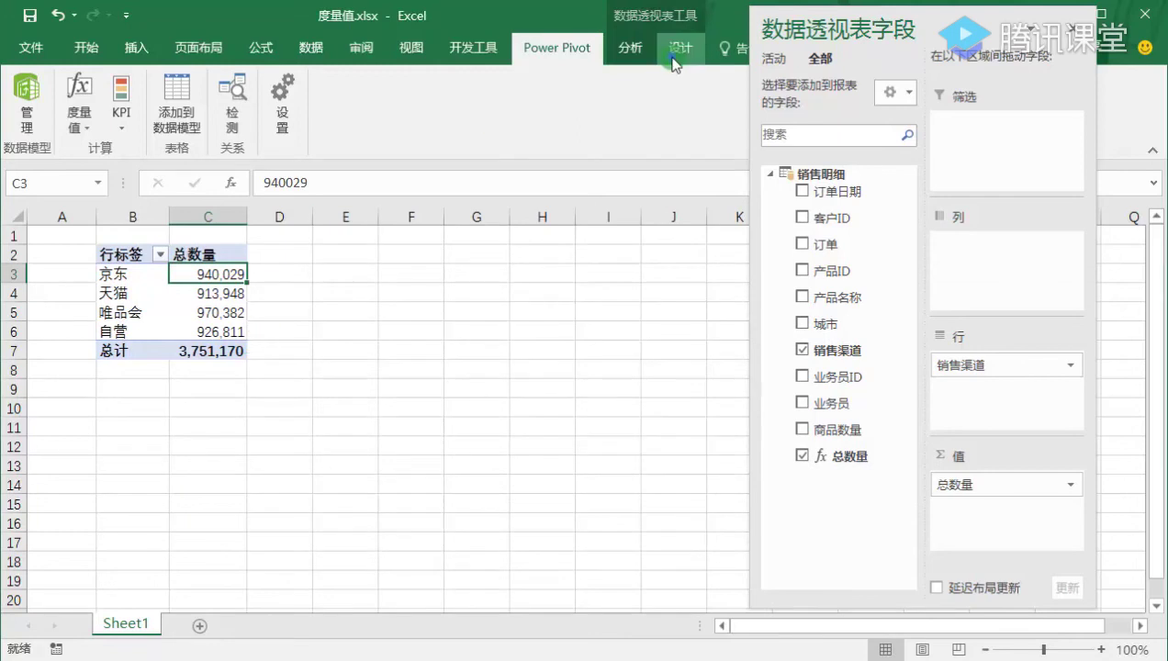
Show the pivot table in outline form (以大纲形式显示) and widen column B holding the 销售渠道 labels.
{"action": "left_click", "coordinate": [678, 51]}
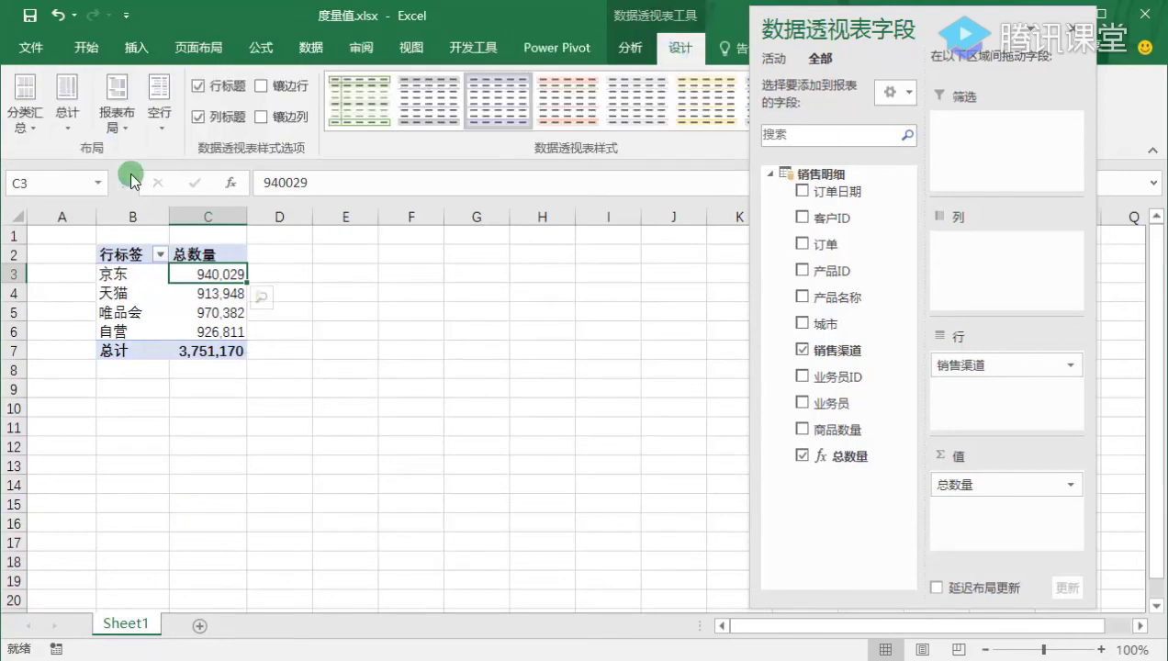
{"action": "left_click", "coordinate": [124, 126]}
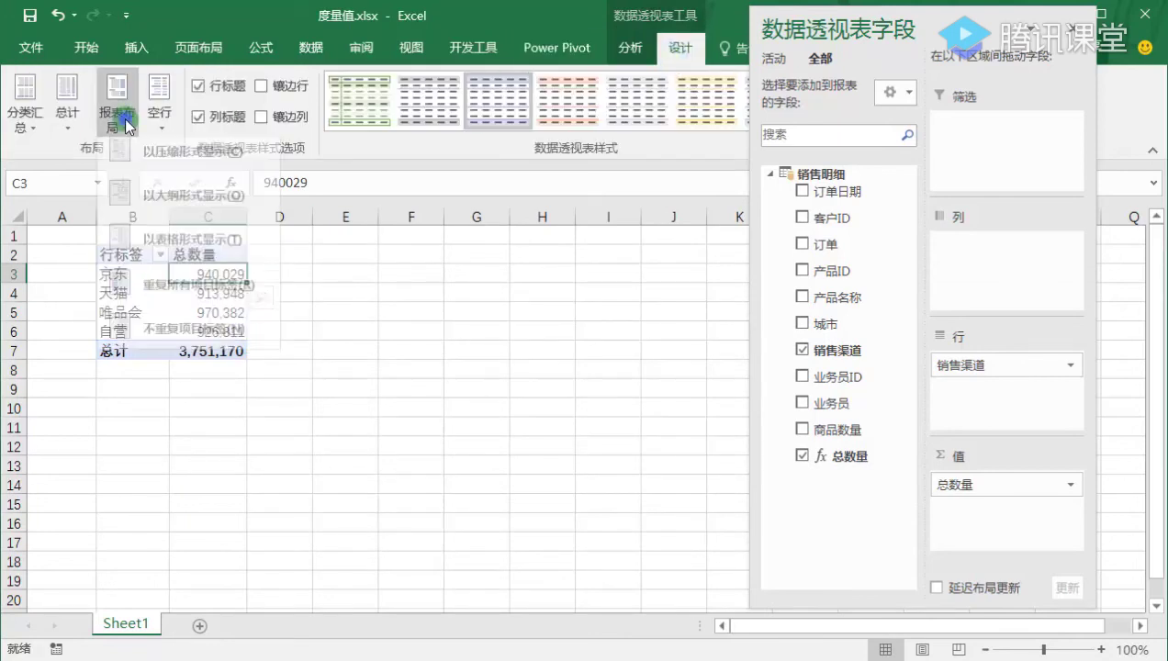
{"action": "left_click", "coordinate": [194, 211]}
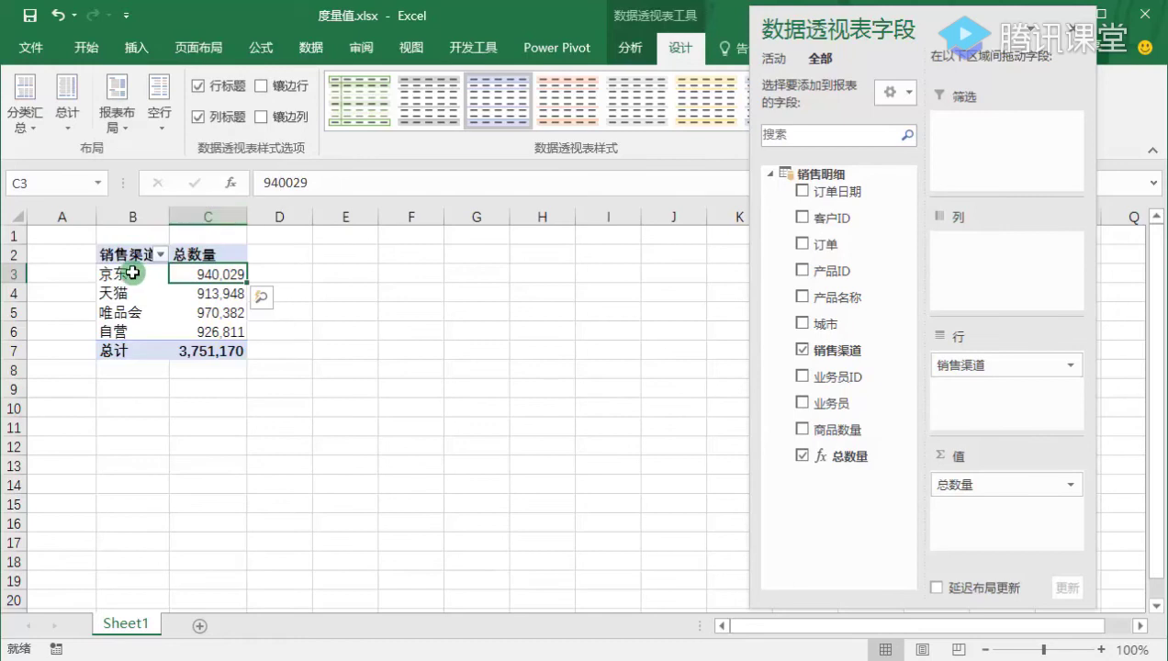
{"action": "left_click_drag", "start_coordinate": [168, 215], "coordinate": [299, 215]}
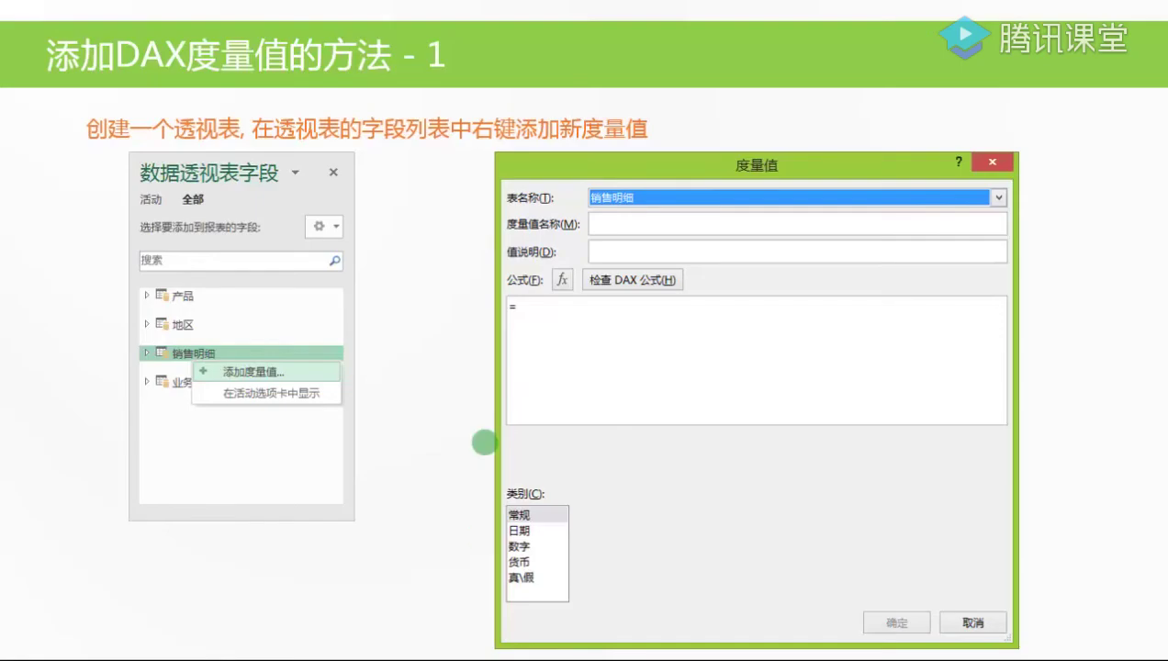
{"action": "left_click", "coordinate": [485, 443]}
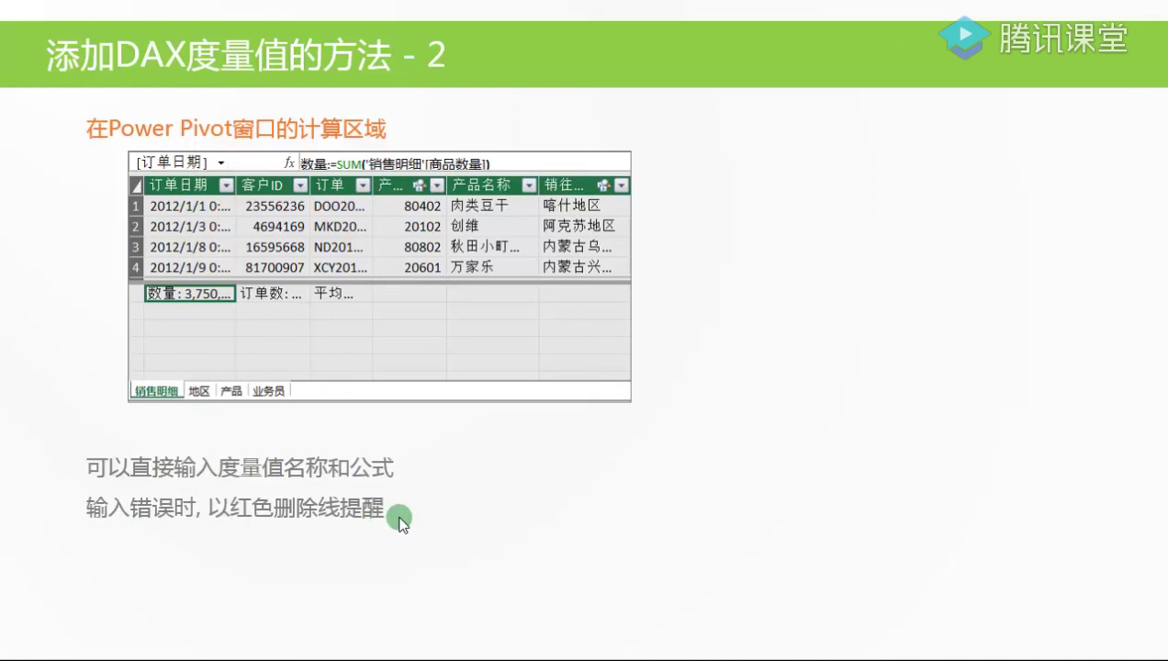
{"action": "key", "text": "Page_Down"}
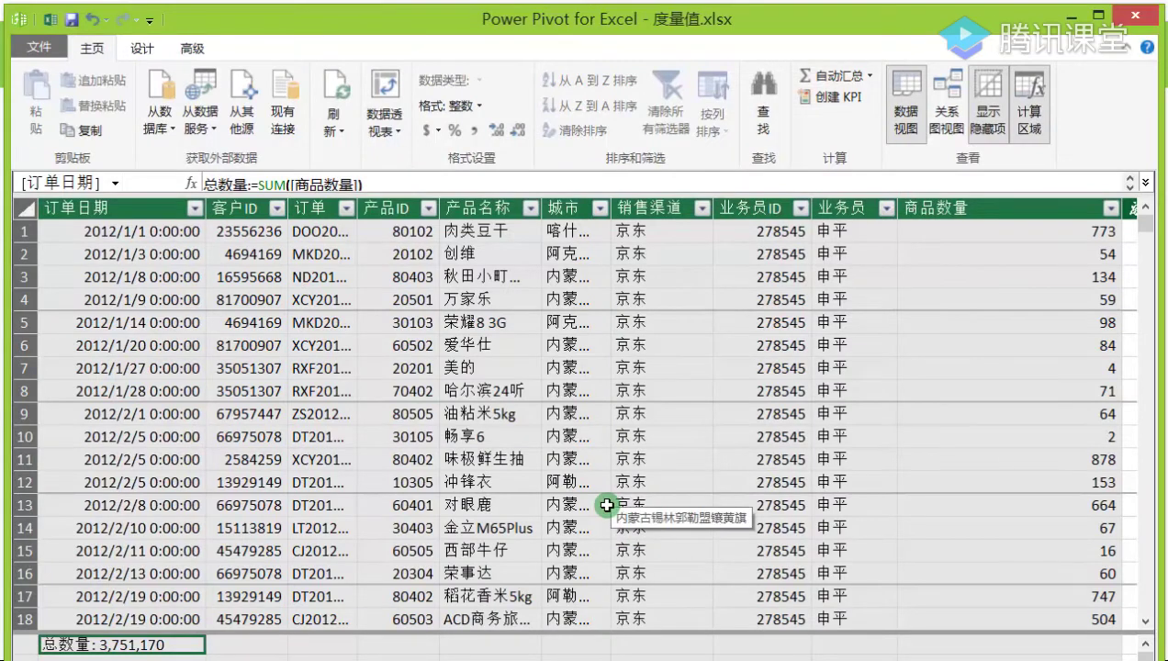
In the Power Pivot window, bring more of the calculation area into view below the 销售明细 data and widen the 订单 column.
{"action": "left_click_drag", "start_coordinate": [530, 660], "coordinate": [530, 648]}
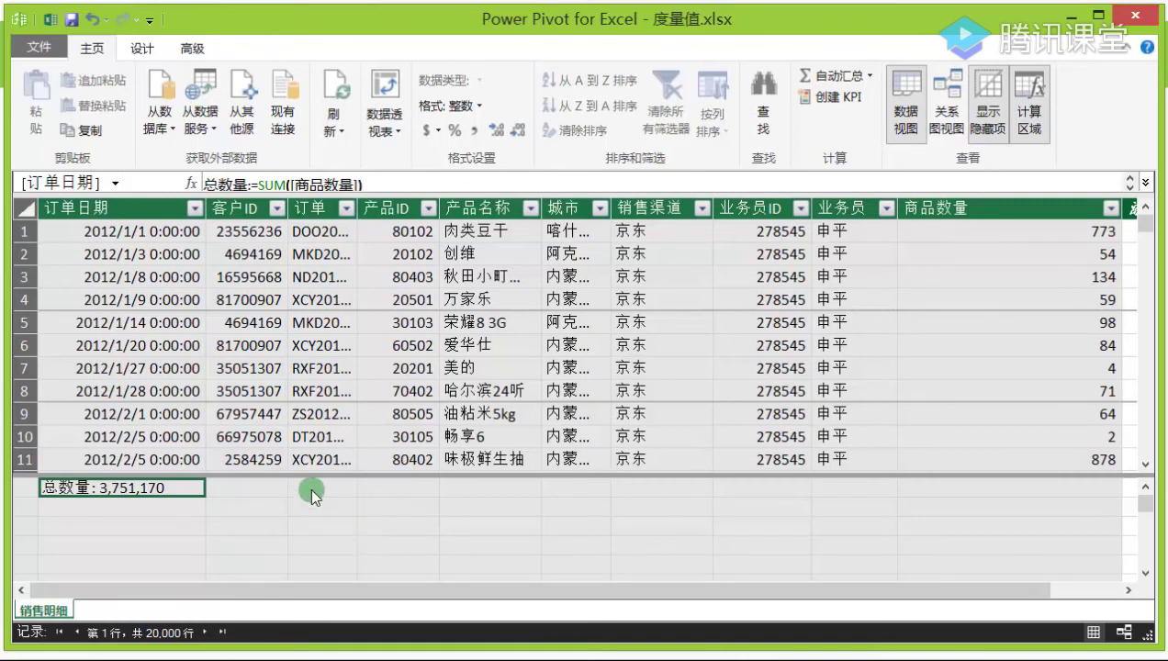
{"action": "left_click", "coordinate": [320, 435]}
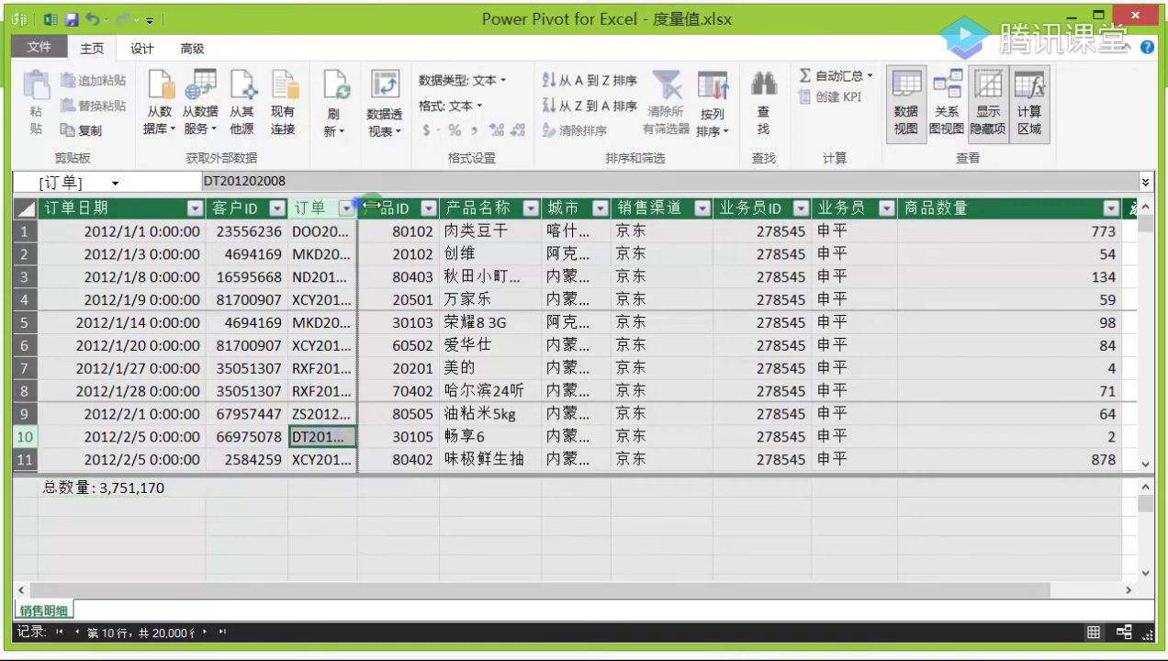
{"action": "left_click_drag", "start_coordinate": [372, 206], "coordinate": [395, 204]}
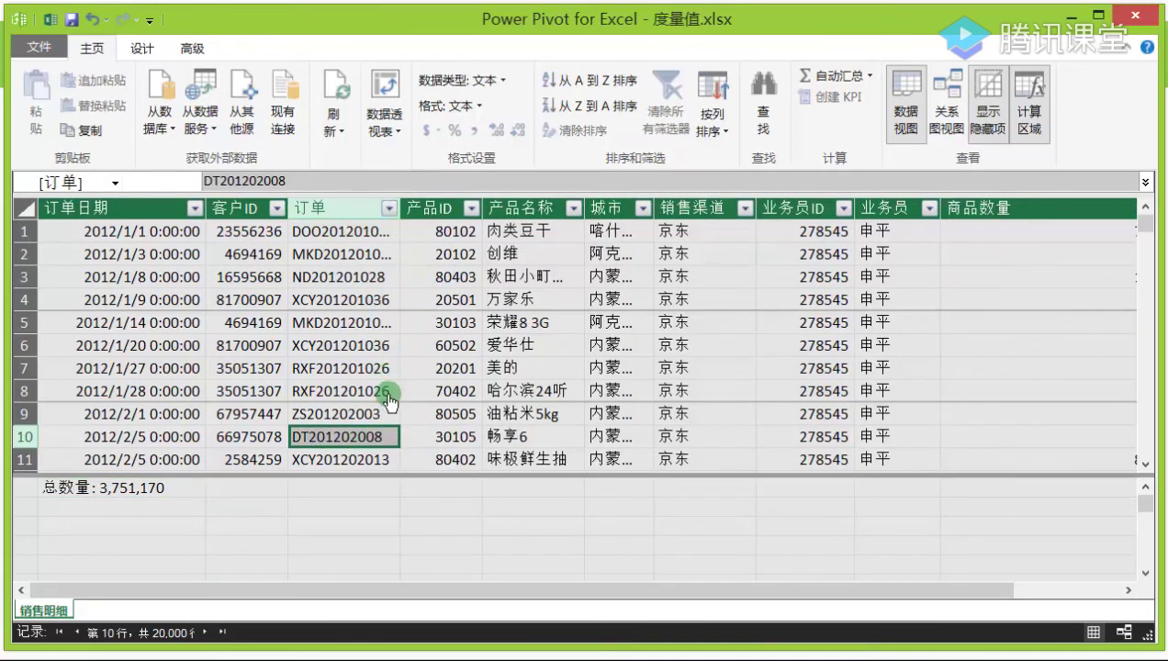
Select a value in the 订单 column and review the AutoSum (自动汇总) aggregation choices available for it.
{"action": "left_click_drag", "start_coordinate": [347, 395], "coordinate": [357, 422]}
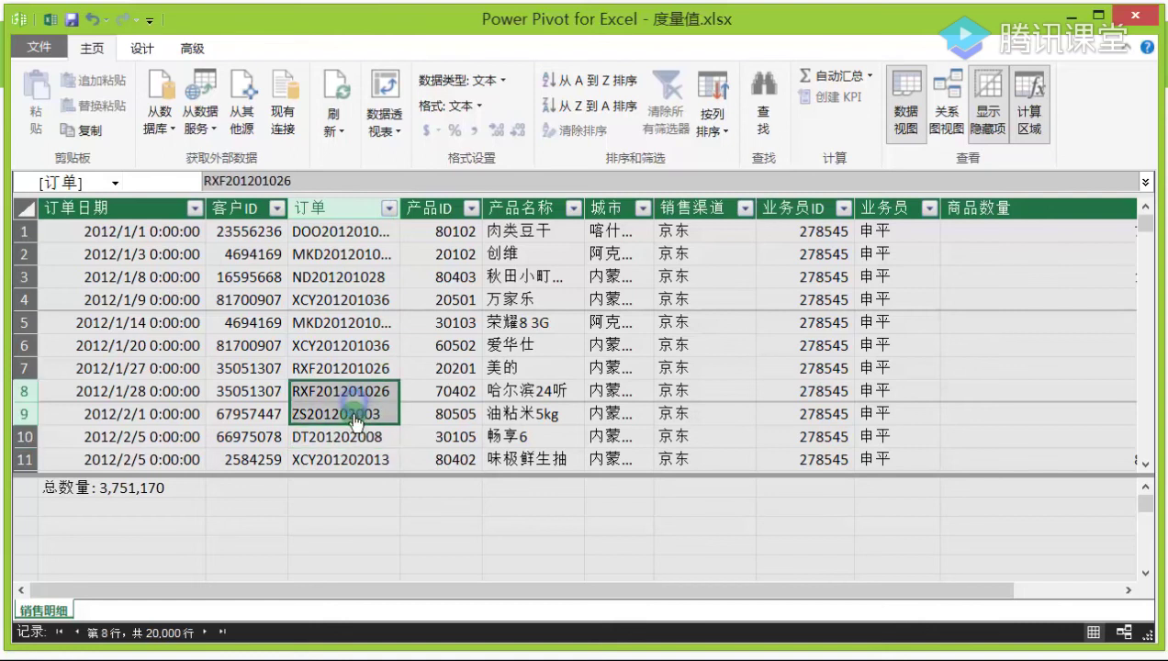
{"action": "left_click", "coordinate": [349, 346]}
{"action": "left_click", "coordinate": [357, 390]}
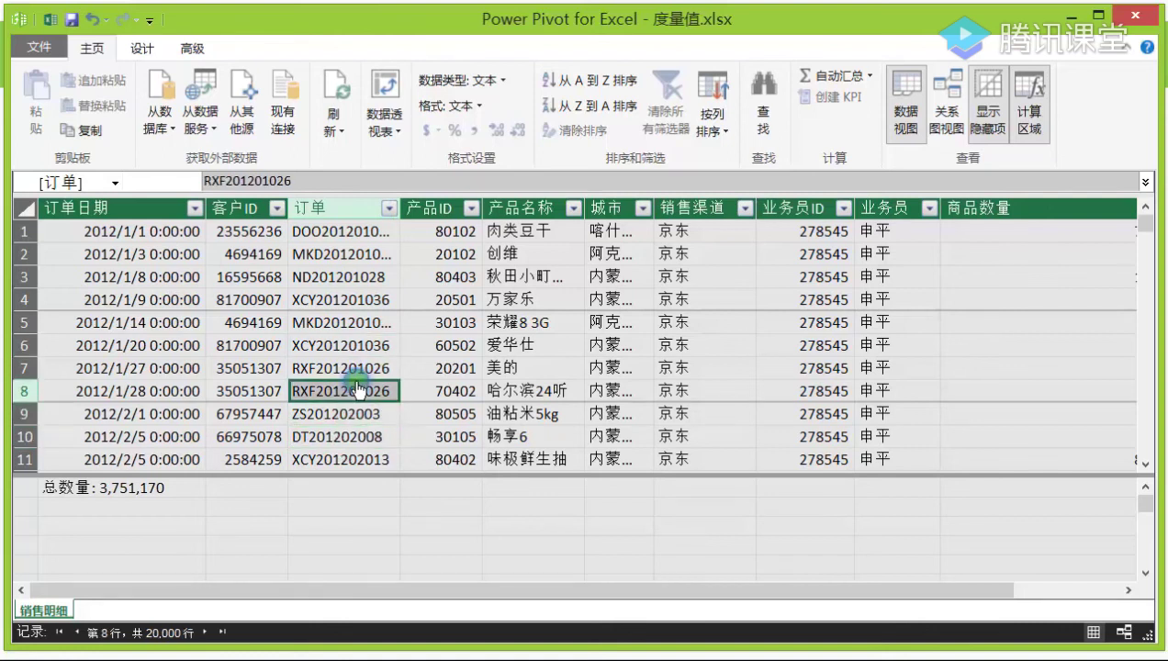
{"action": "left_click", "coordinate": [870, 78]}
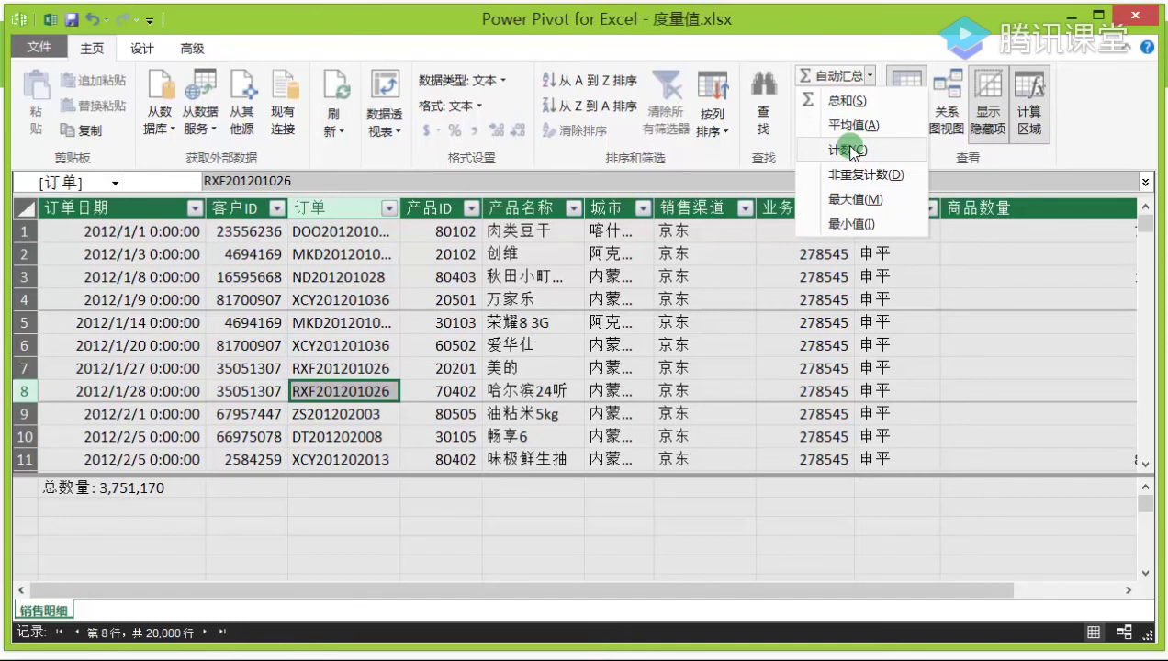
{"action": "left_click", "coordinate": [379, 349]}
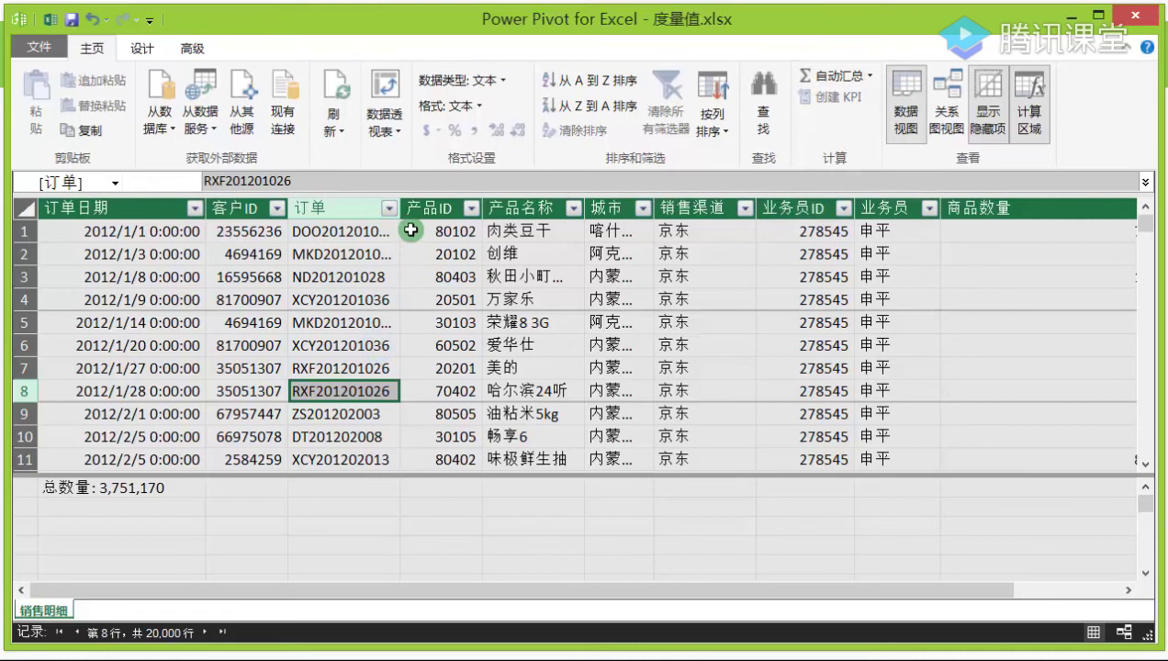
Widen the 订单 column to show its full values and compare the order and product entries in rows 7 and 8.
{"action": "left_click_drag", "start_coordinate": [402, 210], "coordinate": [451, 210]}
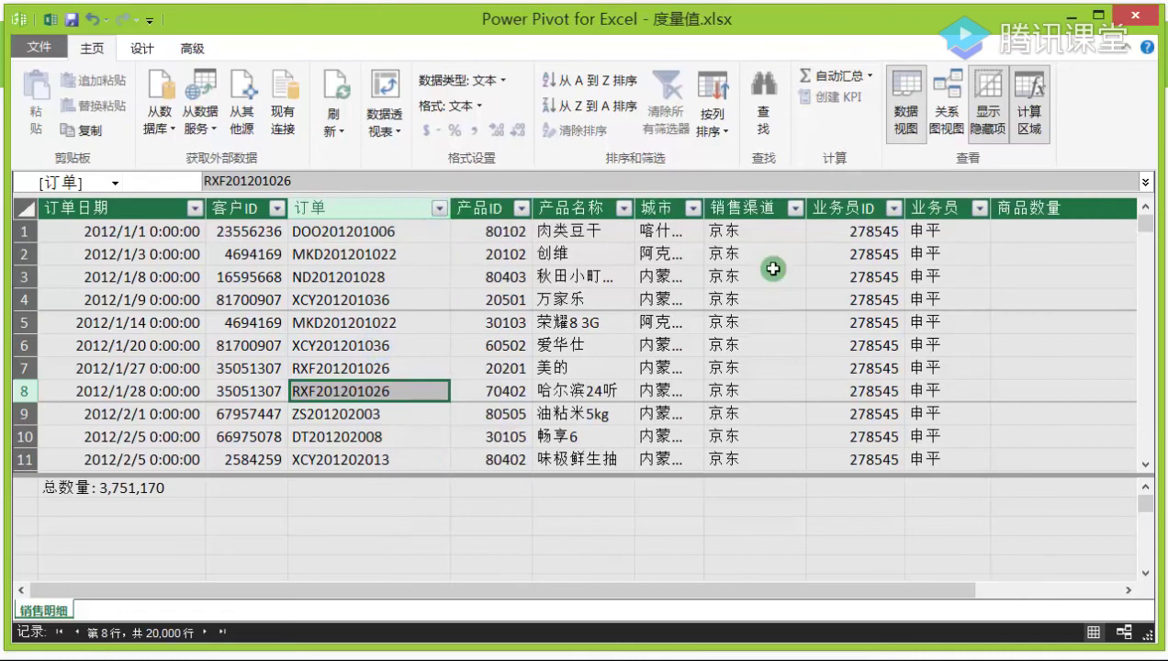
{"action": "left_click", "coordinate": [406, 367], "text": "shift"}
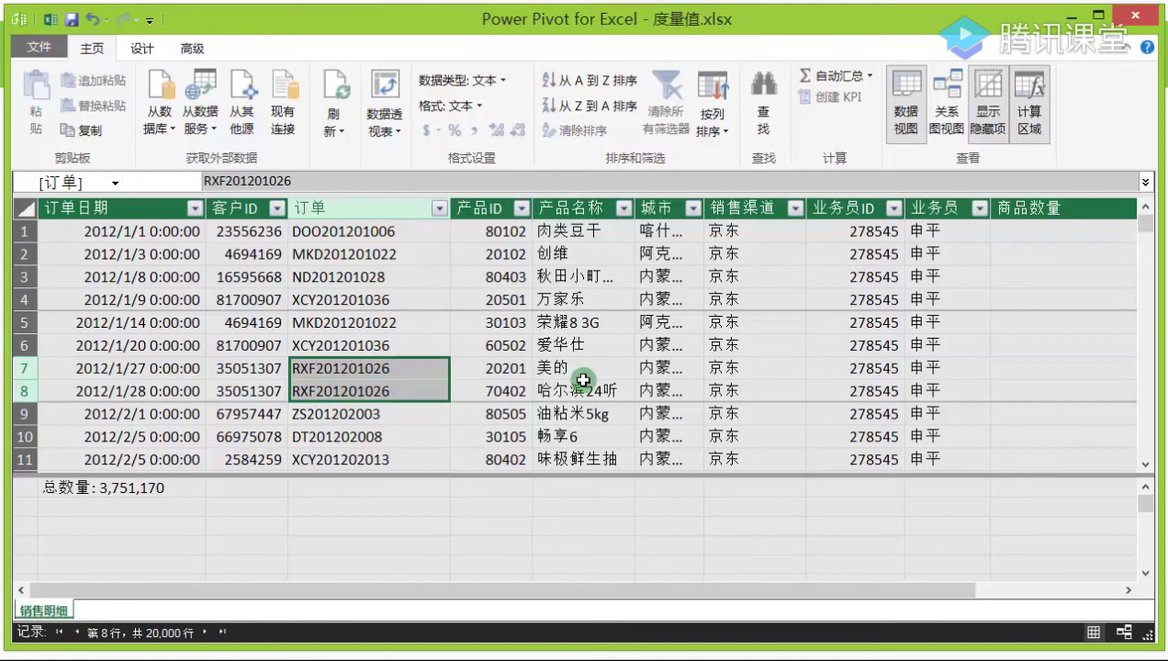
{"action": "left_click_drag", "start_coordinate": [505, 366], "coordinate": [576, 385]}
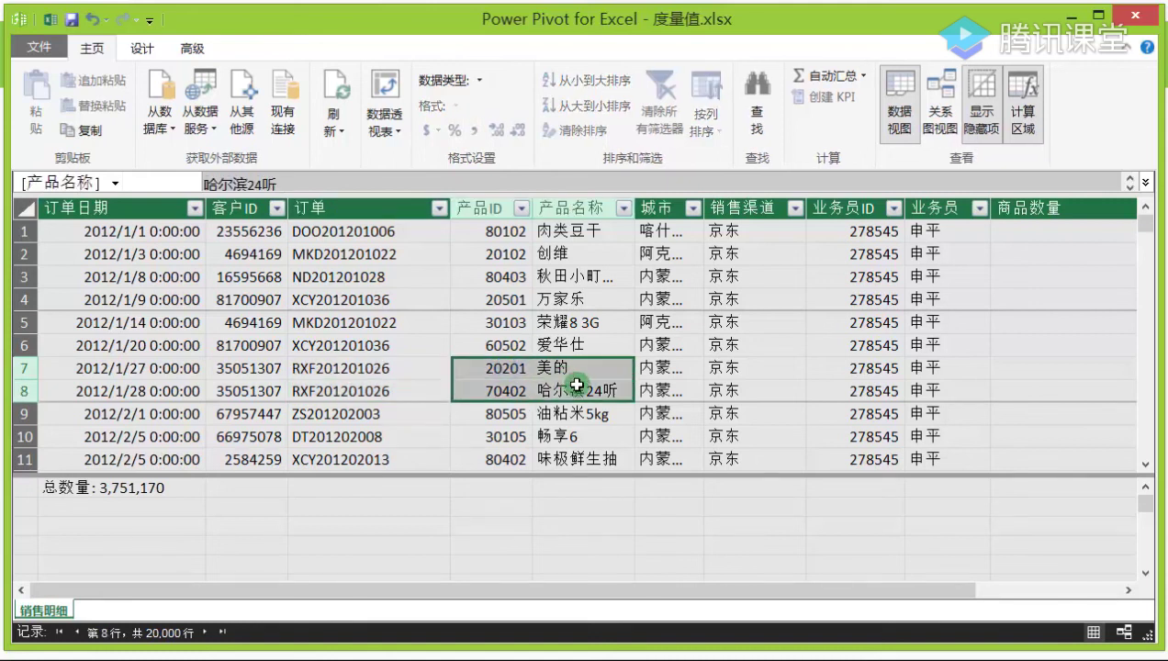
{"action": "left_click_drag", "start_coordinate": [386, 369], "coordinate": [391, 383]}
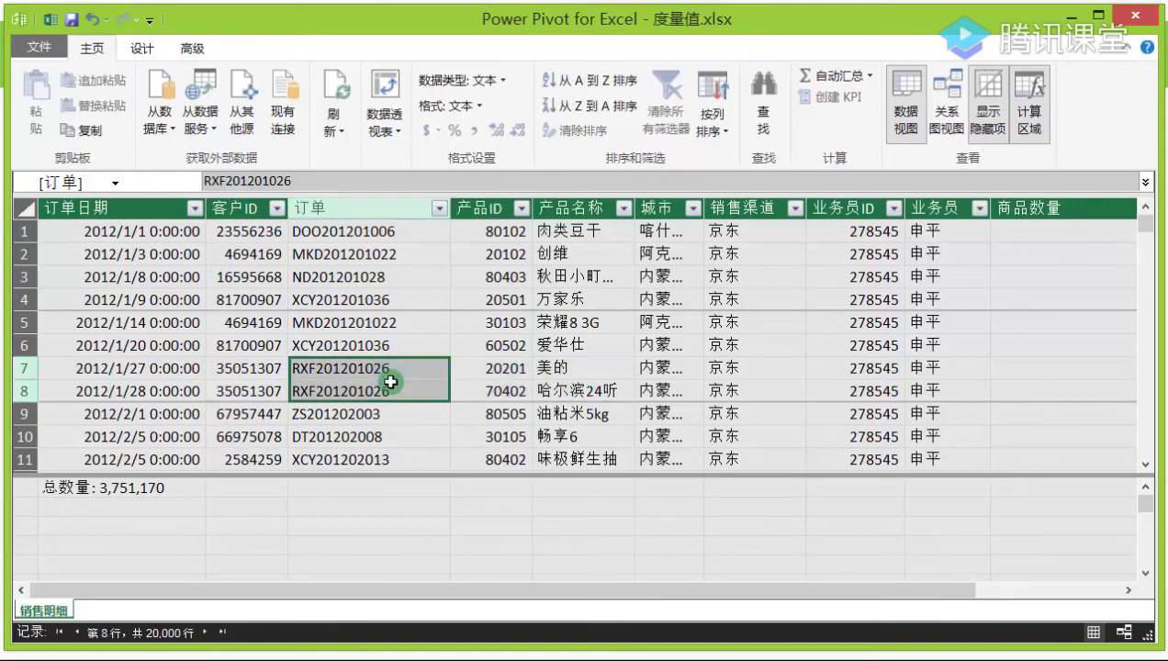
Add a distinct count (非重复计数) AutoSum measure for the 订单 column and select it in the calculation area.
{"action": "left_click", "coordinate": [868, 76]}
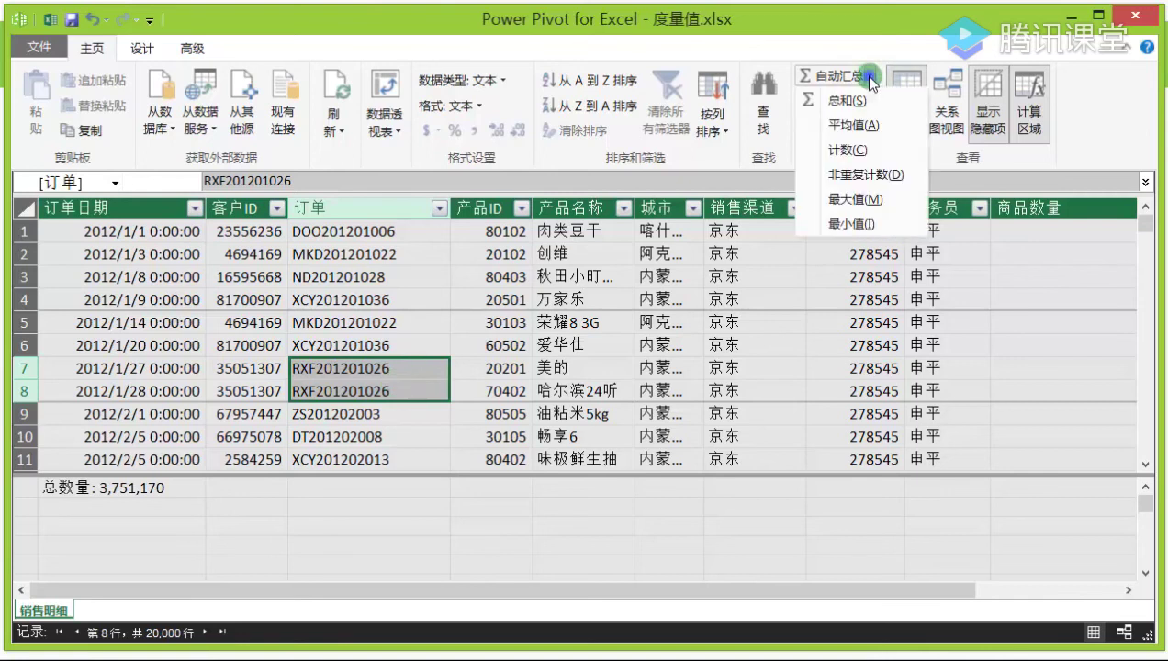
{"action": "left_click", "coordinate": [857, 175]}
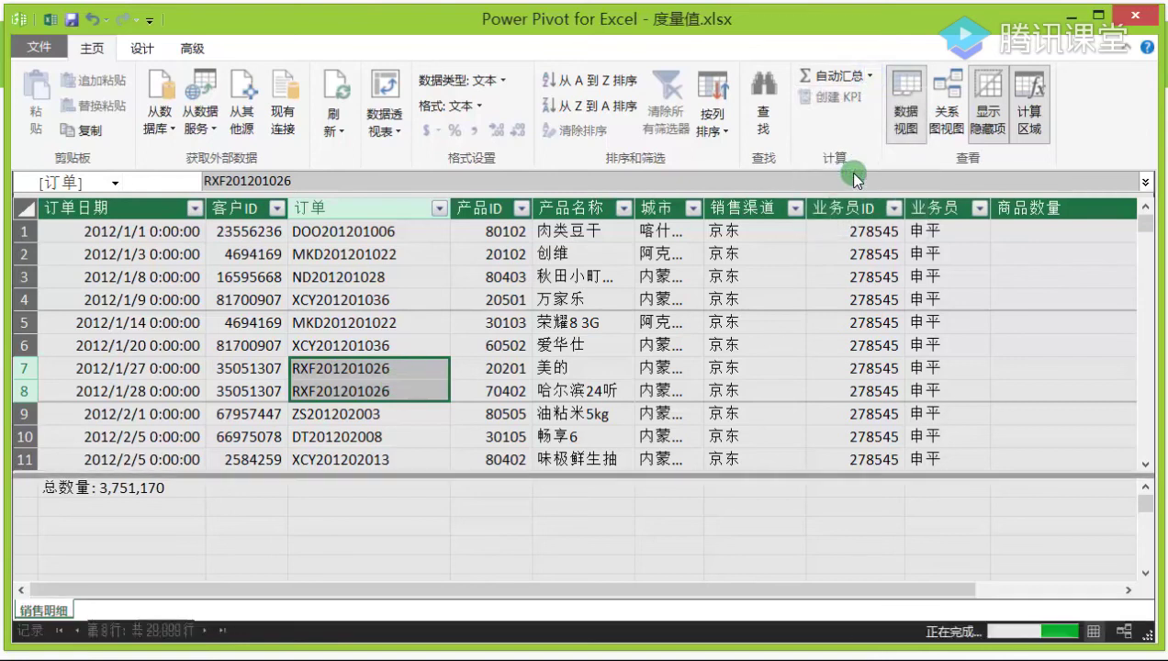
{"action": "left_click", "coordinate": [360, 254]}
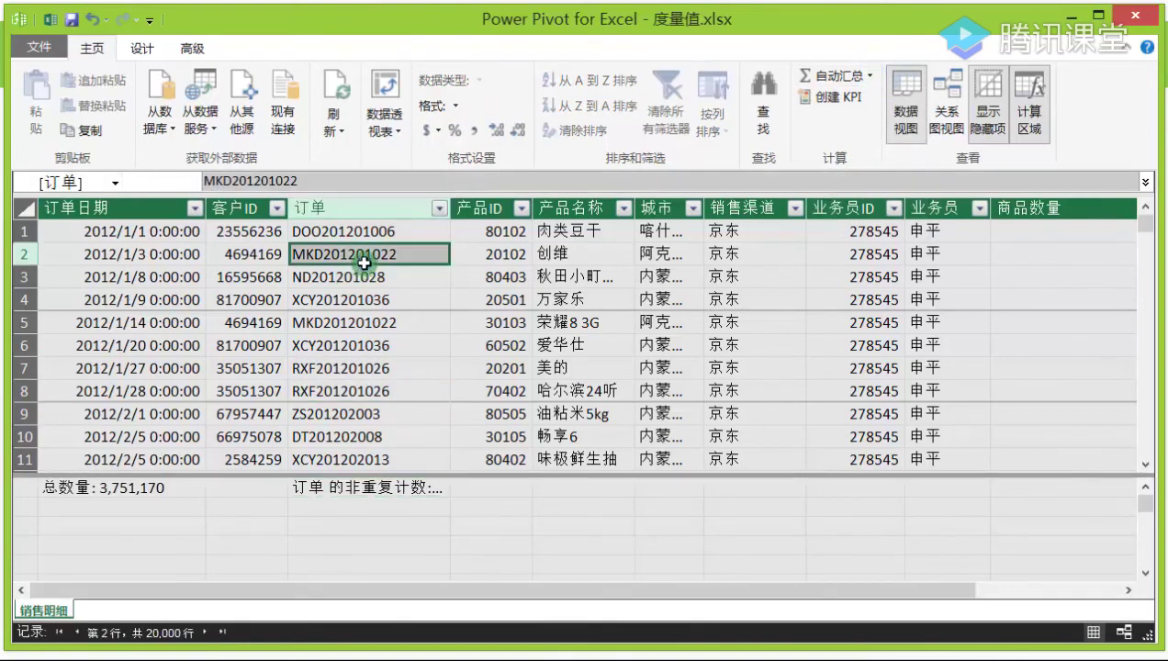
{"action": "left_click", "coordinate": [357, 411]}
{"action": "left_click", "coordinate": [342, 493]}
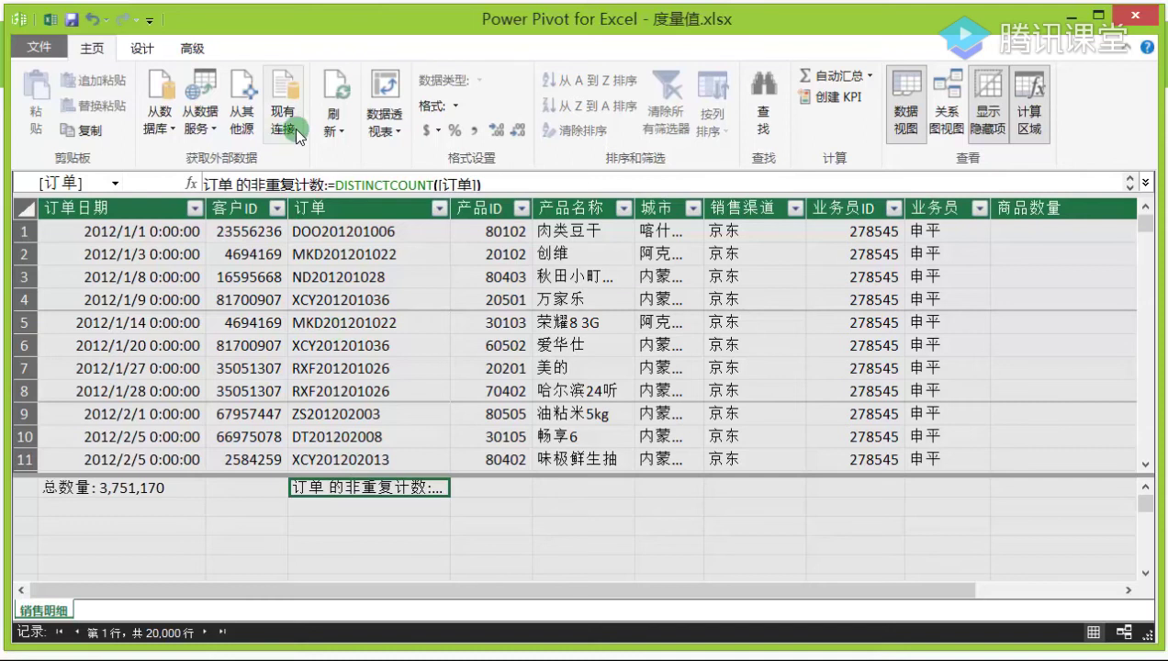
Rename the distinct count measure on the 订单 column as 订单数, keeping the formula DISTINCTCOUNT([订单]).
{"action": "left_click_drag", "start_coordinate": [322, 183], "coordinate": [188, 181]}
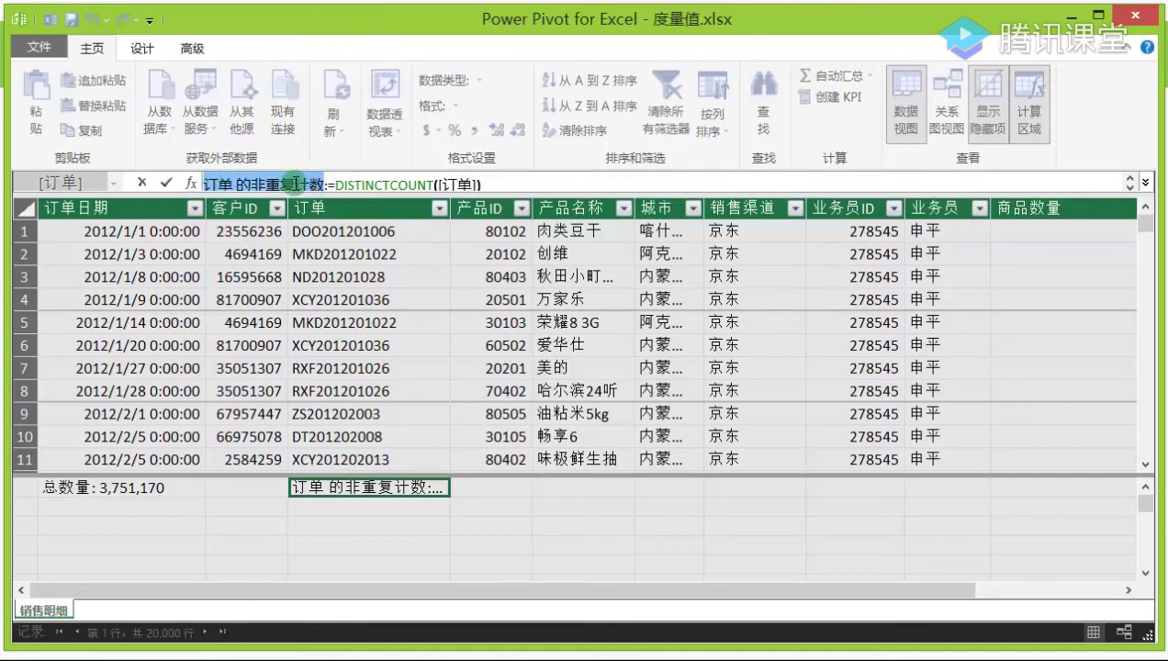
{"action": "left_click_drag", "start_coordinate": [334, 186], "coordinate": [511, 186]}
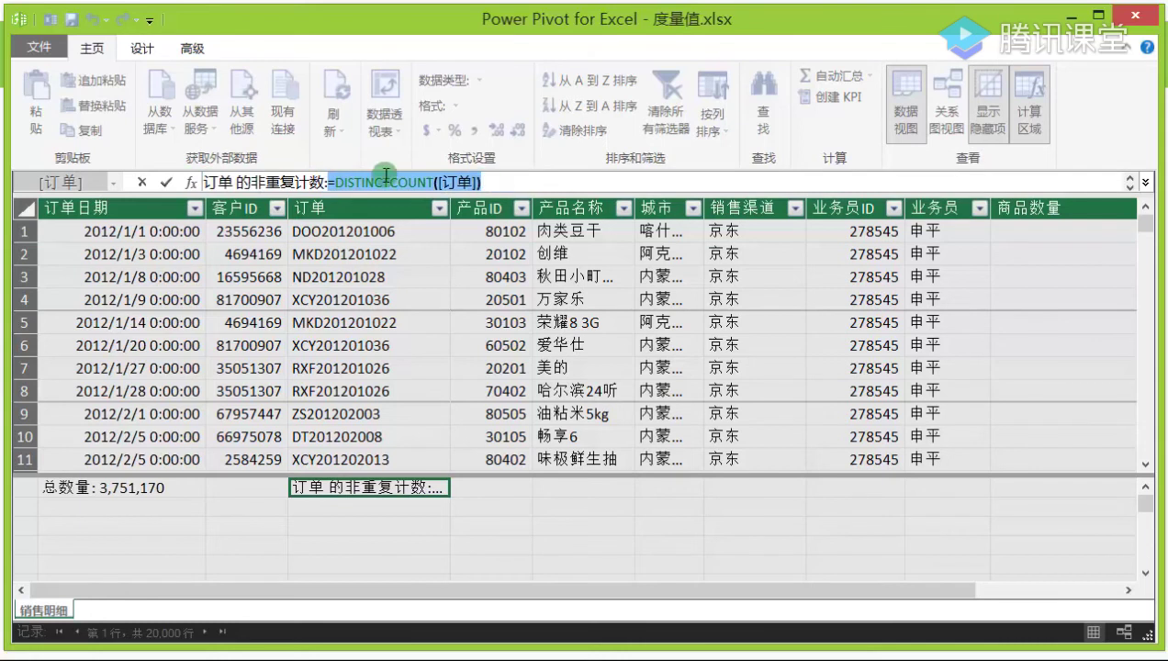
{"action": "left_click_drag", "start_coordinate": [326, 181], "coordinate": [152, 179]}
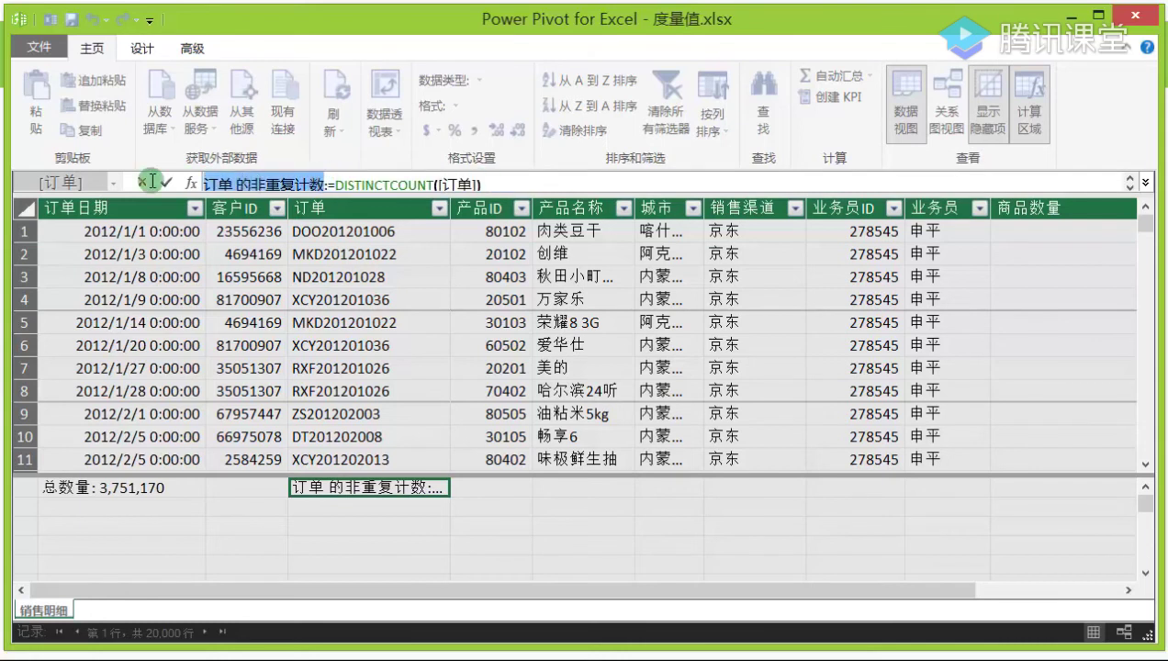
{"action": "type", "text": "订单数"}
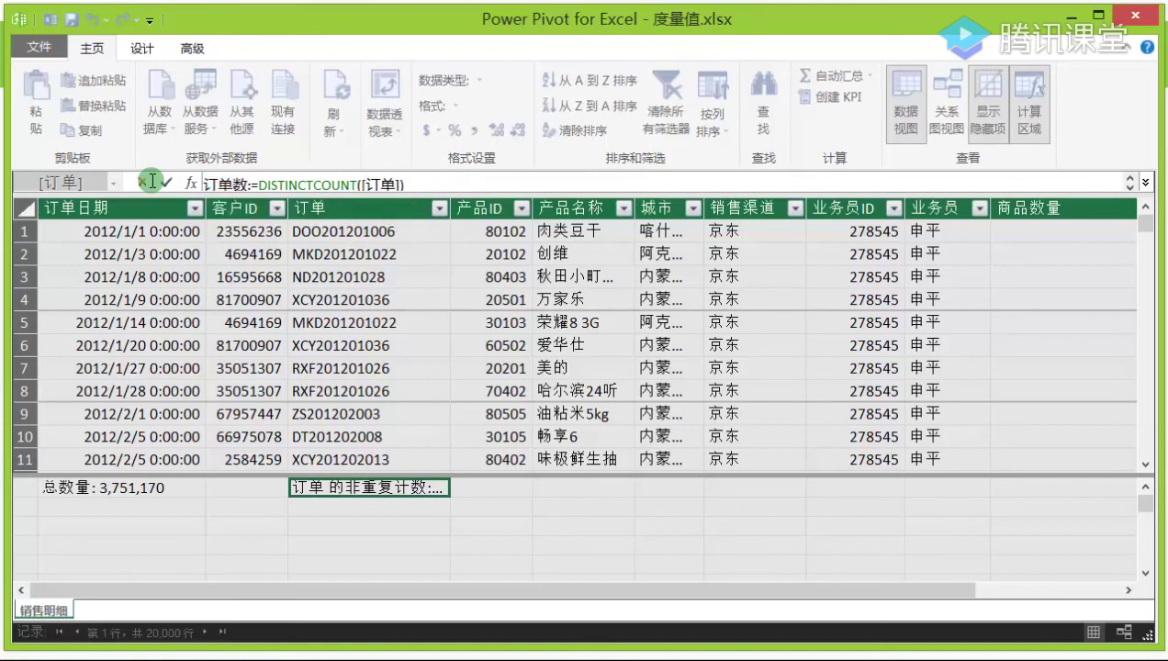
{"action": "key", "text": "Return"}
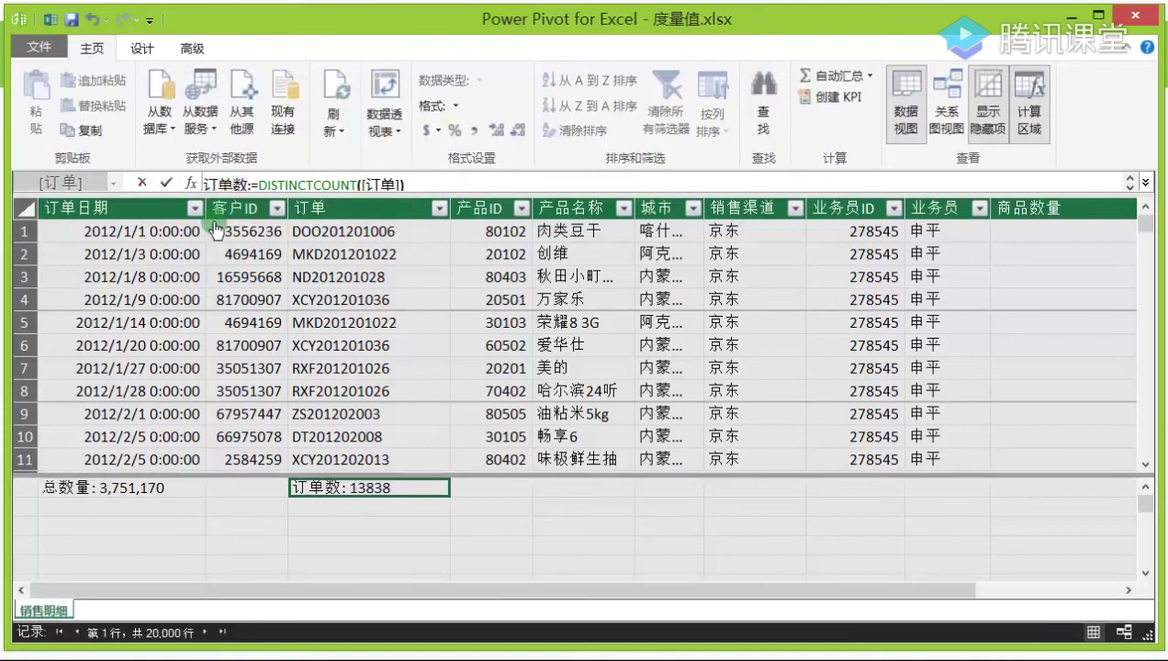
Format the 订单数 measure as a whole number (整数) with a thousands separator.
{"action": "left_click", "coordinate": [456, 106]}
{"action": "left_click", "coordinate": [468, 173]}
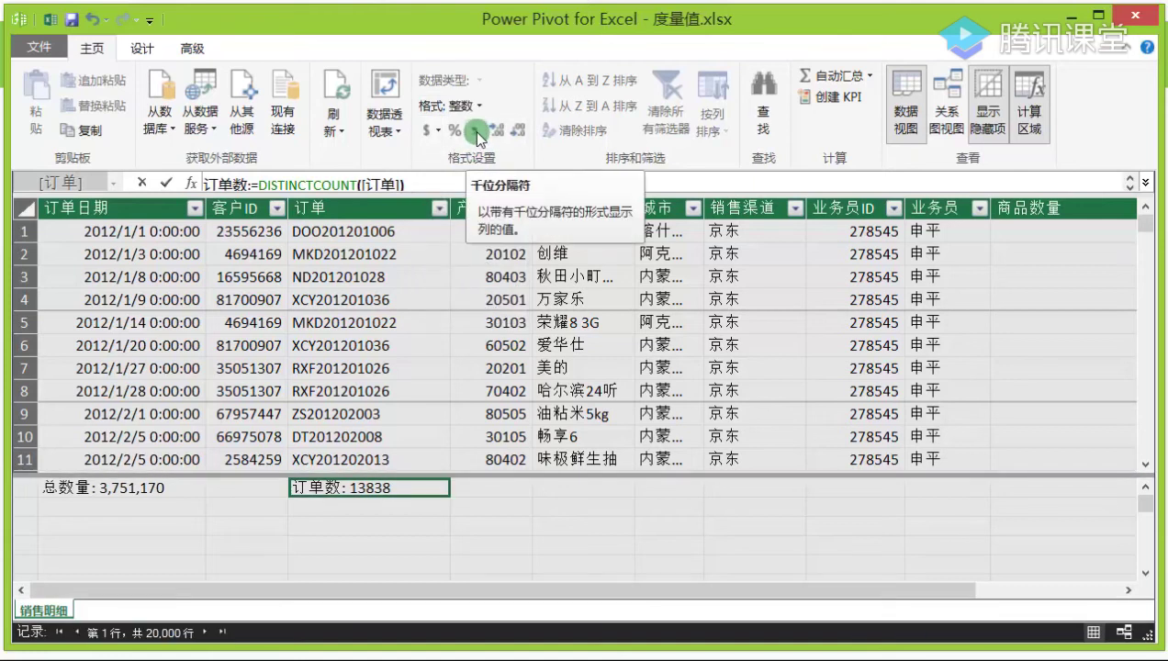
{"action": "left_click", "coordinate": [479, 136]}
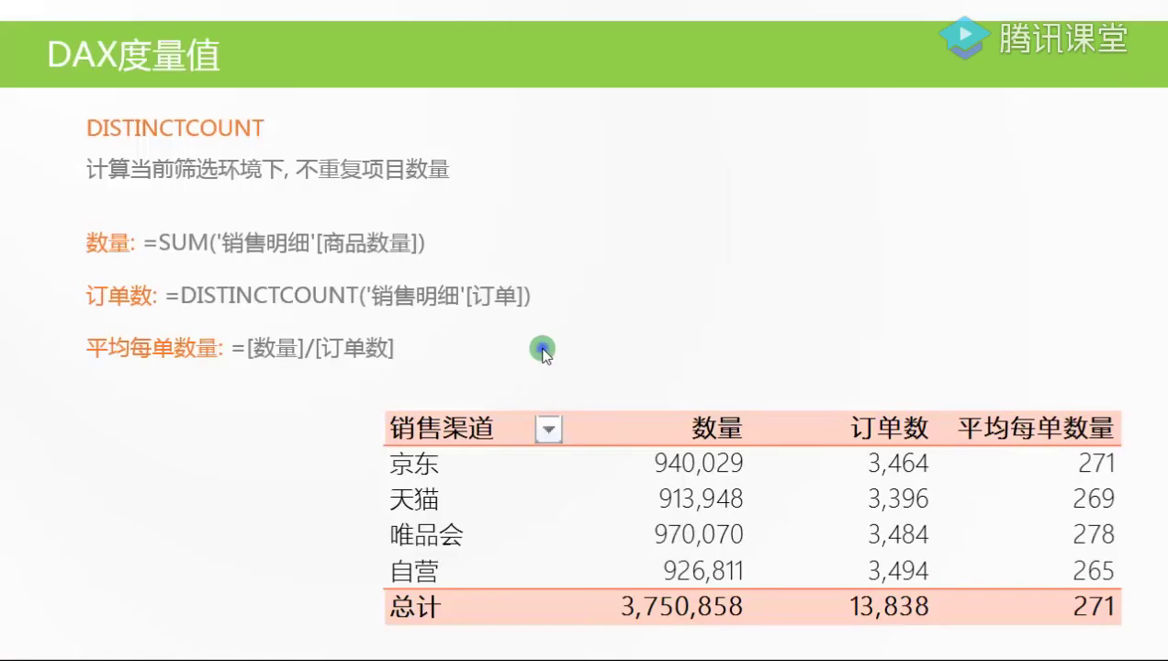
{"action": "left_click", "coordinate": [543, 350]}
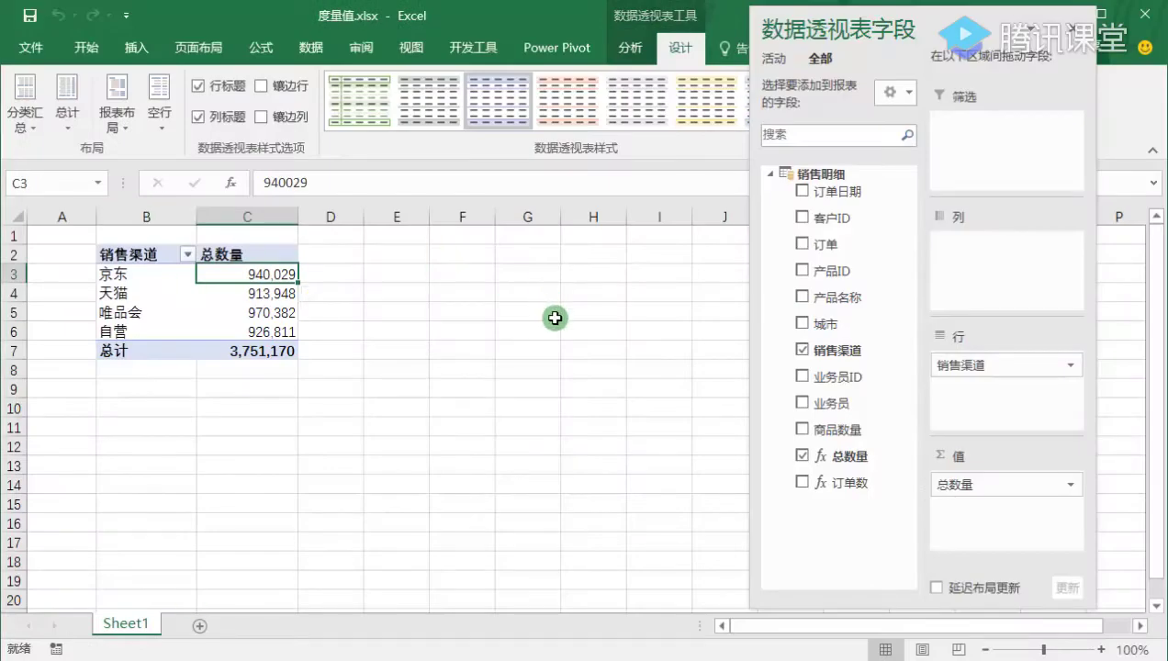
Switch to the Excel workbook and start a new measure named 平均订单数 in the 销售明细 table.
{"action": "left_click", "coordinate": [554, 318]}
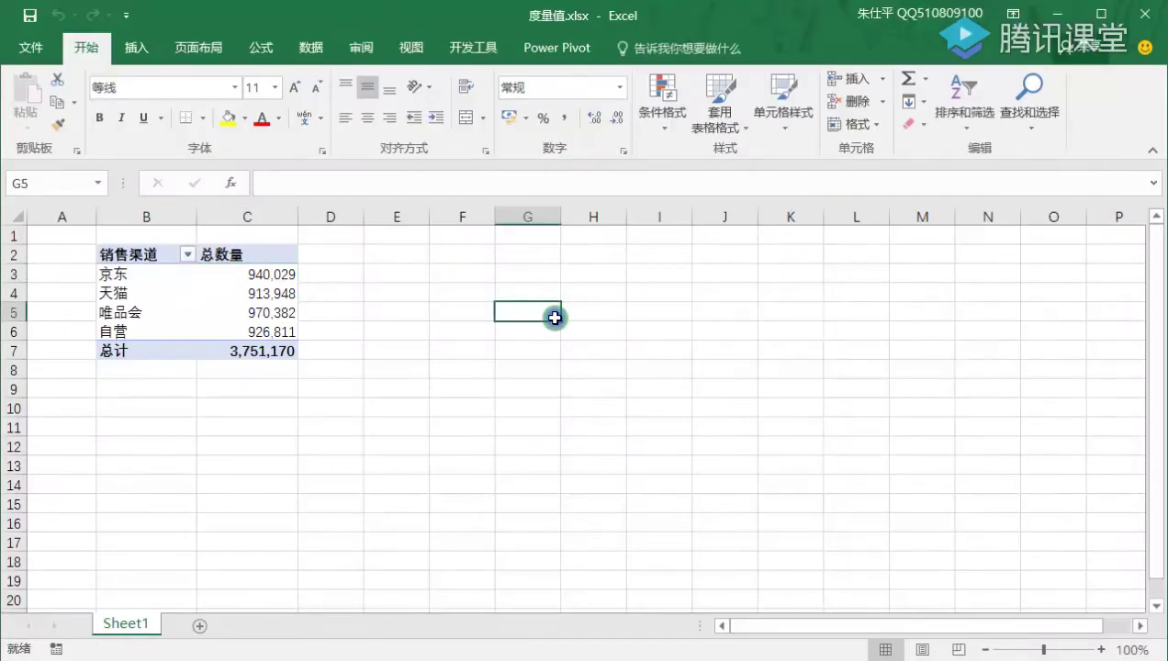
{"action": "left_click", "coordinate": [558, 47]}
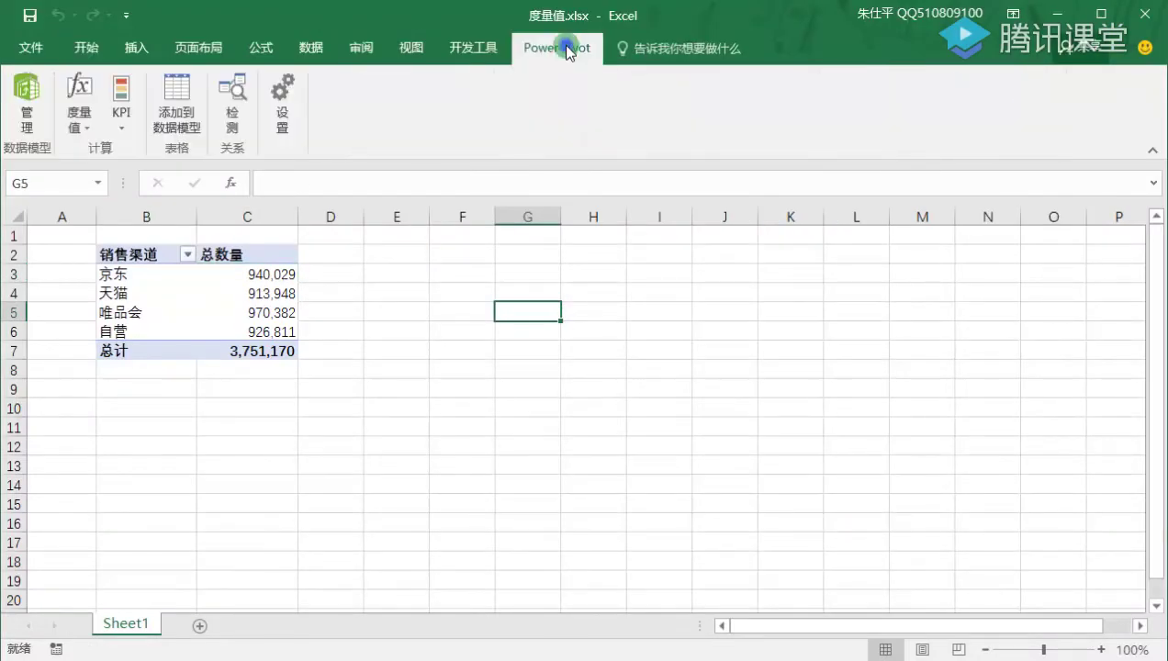
{"action": "left_click", "coordinate": [79, 121]}
{"action": "left_click", "coordinate": [108, 156]}
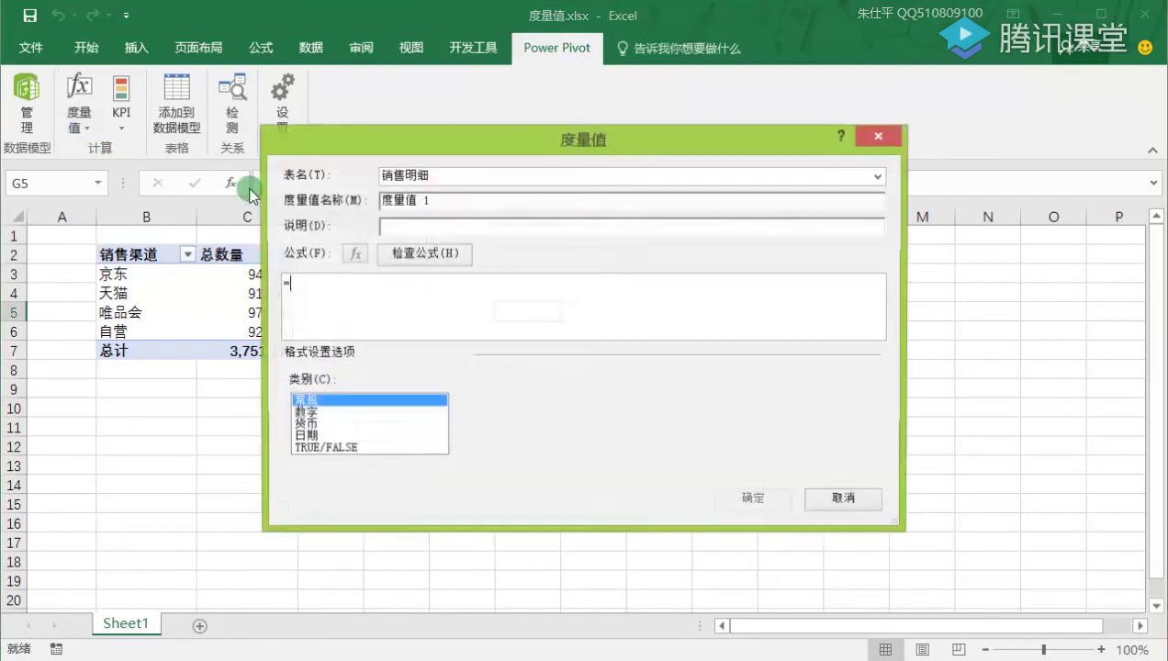
{"action": "double_click", "coordinate": [452, 200]}
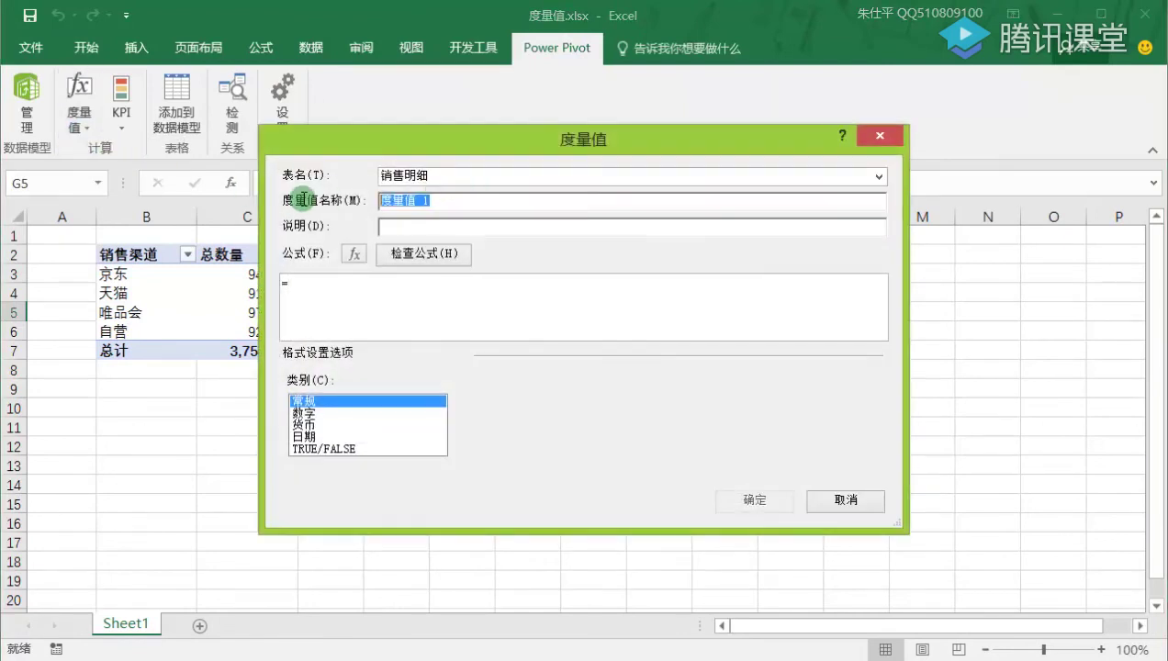
{"action": "type", "text": "平均"}
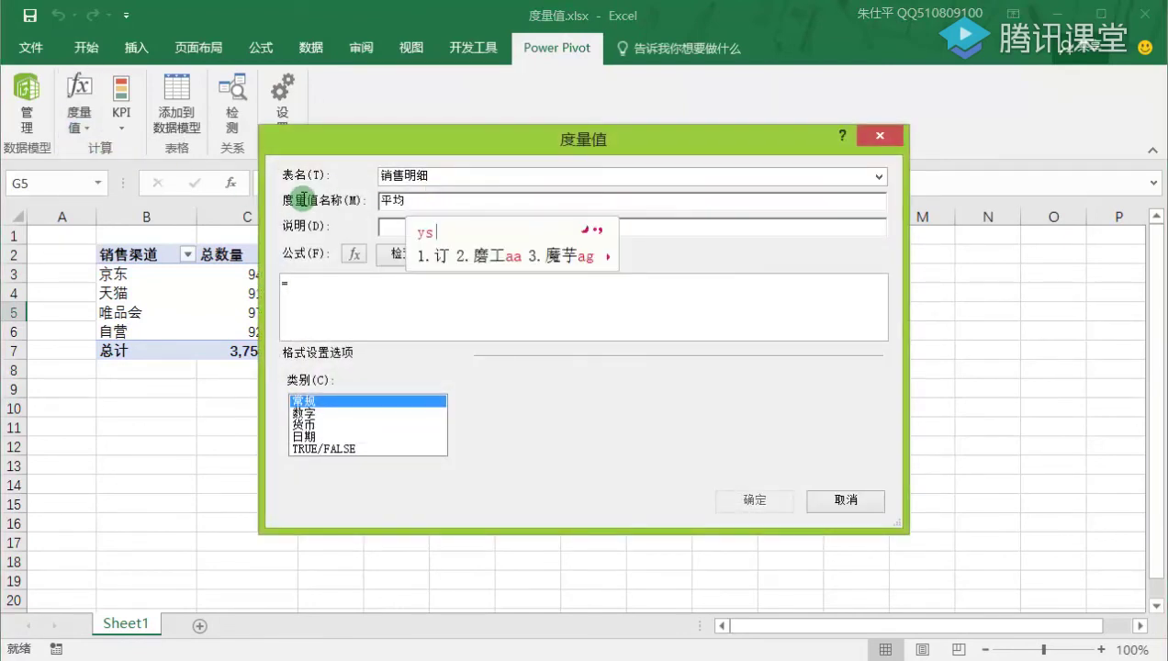
{"action": "type", "text": "订单数"}
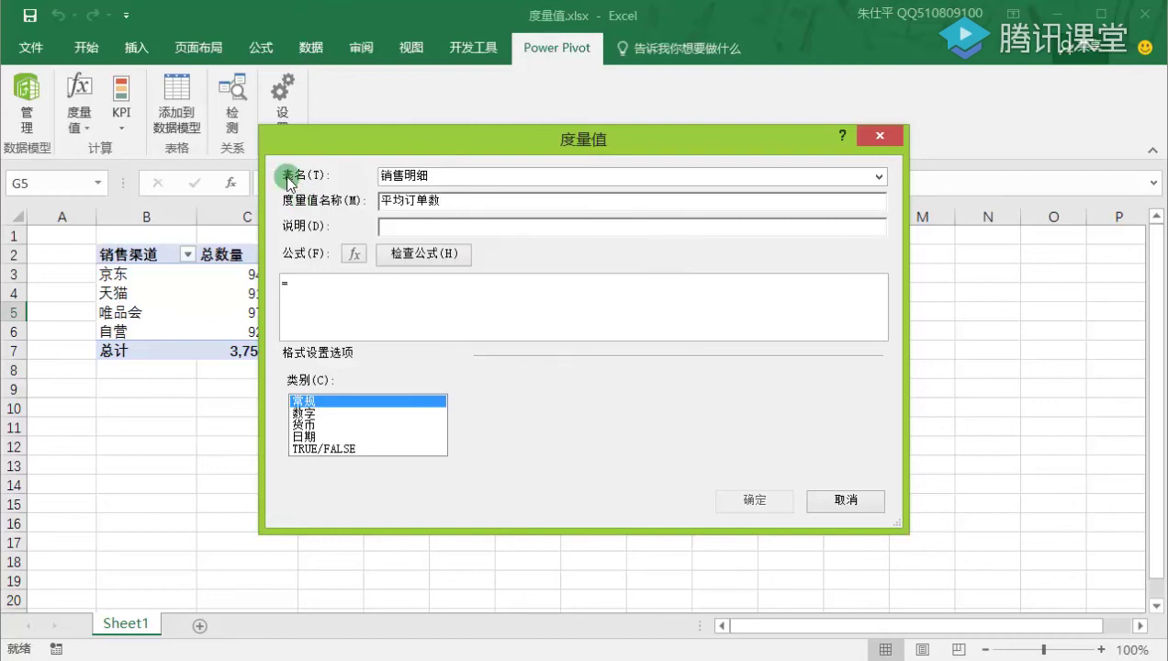
Enter the formula =[总数量]/[订单数] for the 平均订单数 measure.
{"action": "left_click_drag", "start_coordinate": [404, 158], "coordinate": [496, 138]}
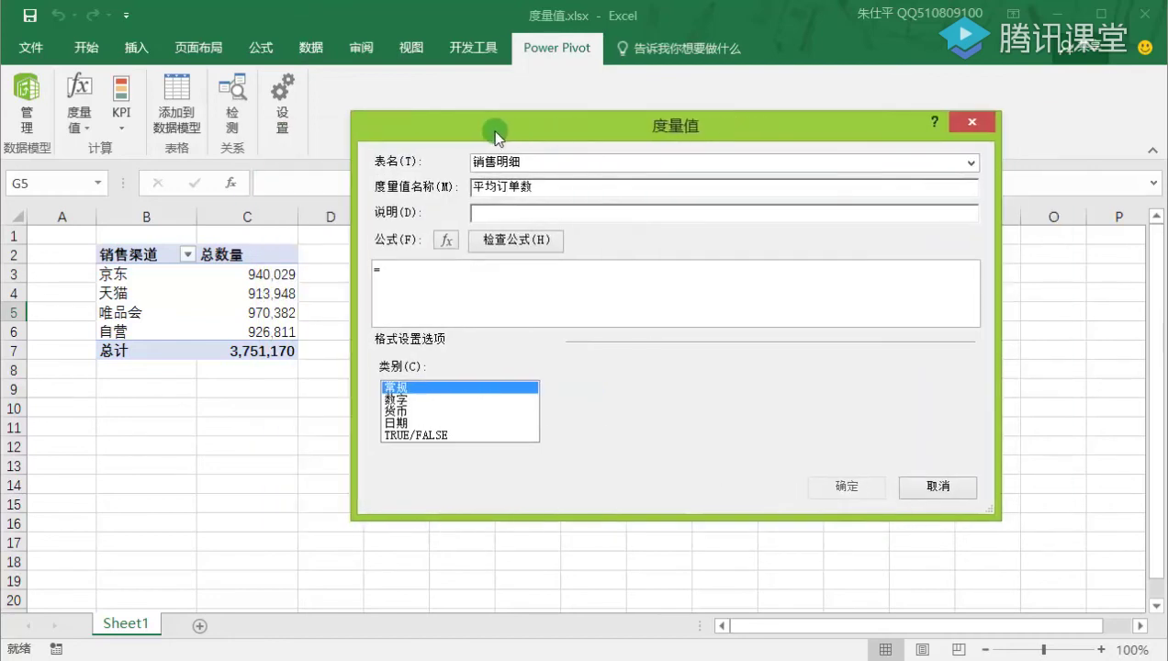
{"action": "left_click", "coordinate": [462, 278]}
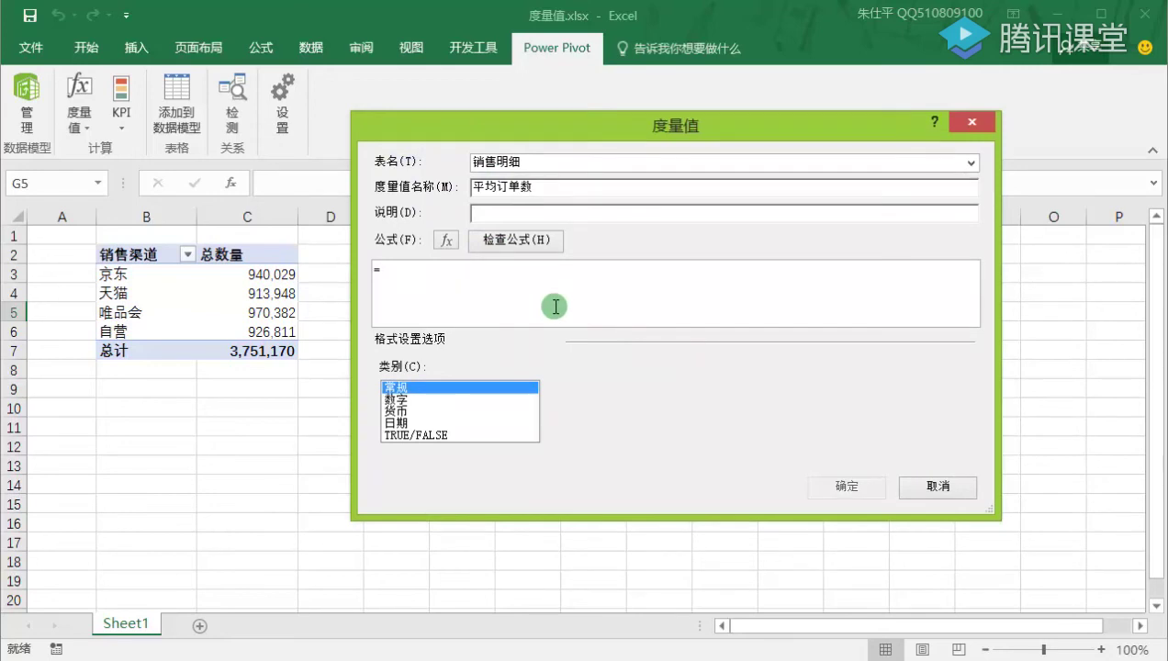
{"action": "type", "text": "["}
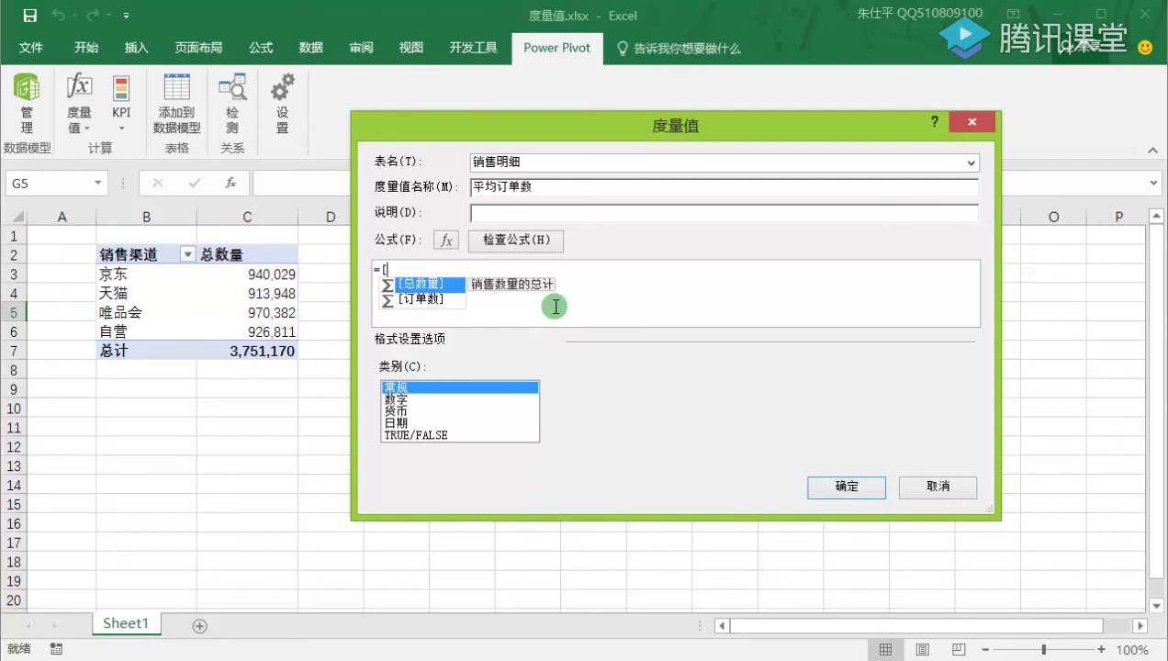
{"action": "key", "text": "Tab"}
{"action": "type", "text": "/"}
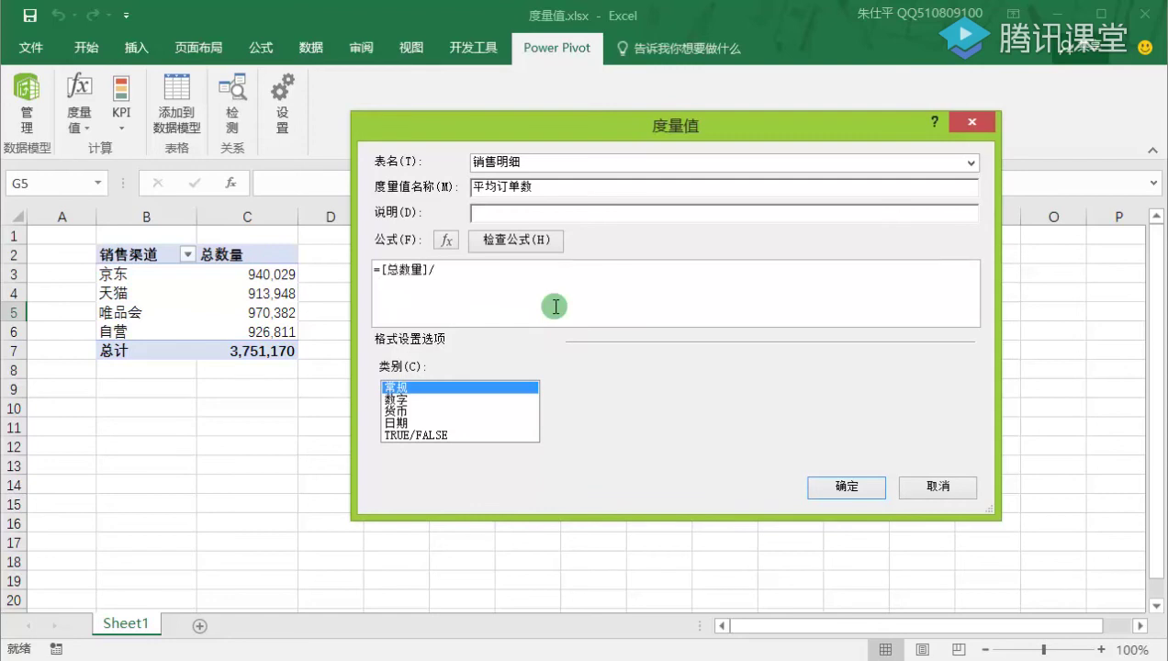
{"action": "type", "text": "["}
{"action": "key", "text": "Down"}
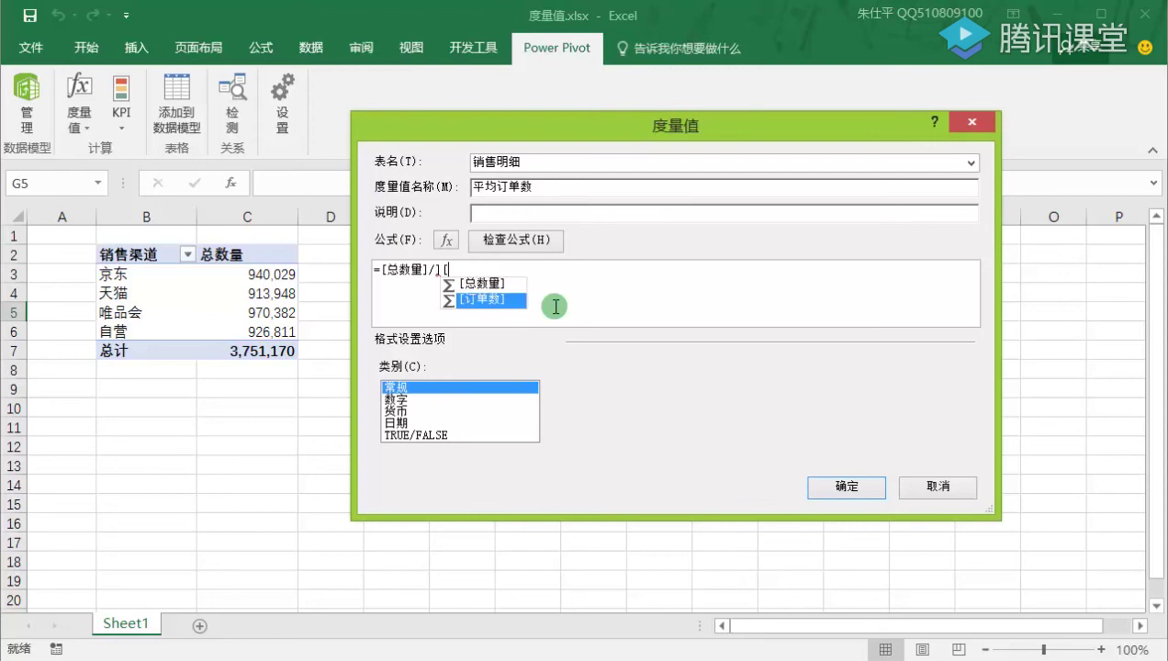
{"action": "key", "text": "Tab"}
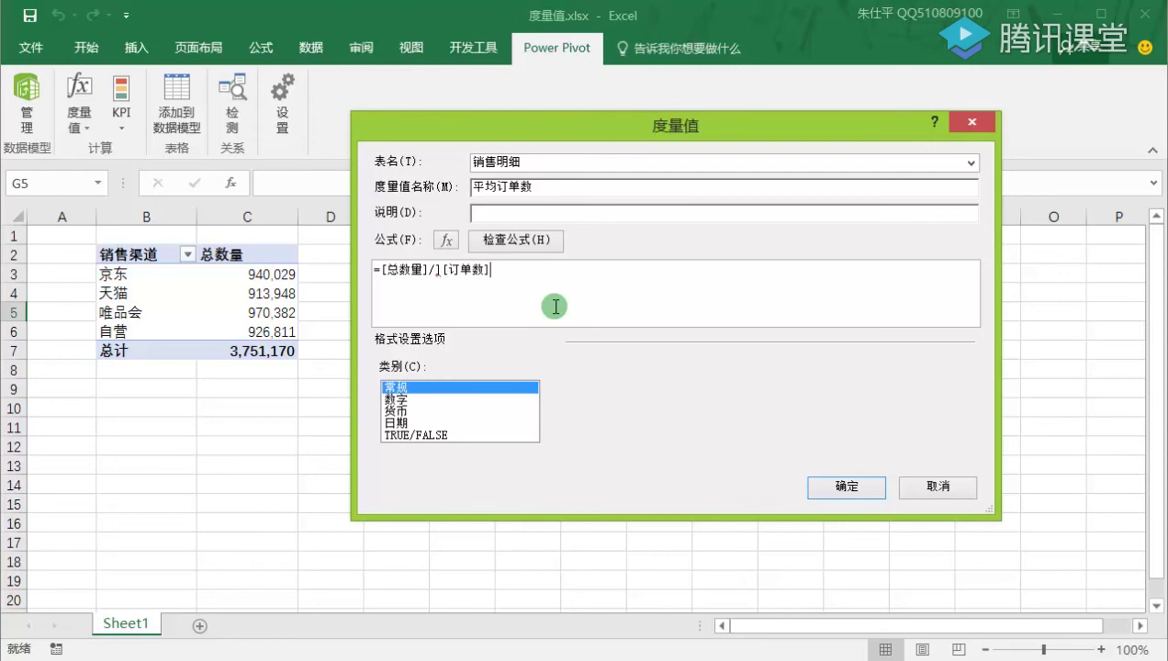
{"action": "left_click", "coordinate": [433, 269]}
{"action": "key", "text": "BackSpace"}
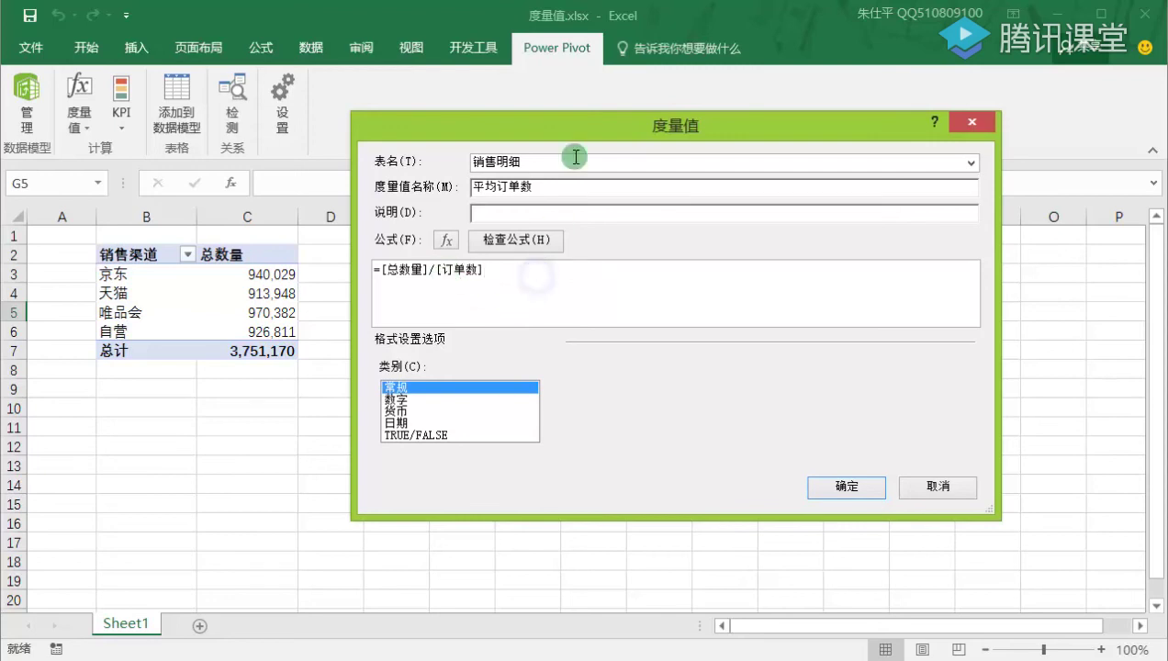
Format the 平均订单数 measure as a whole number (整数) with the thousands separator and create it.
{"action": "left_click_drag", "start_coordinate": [580, 131], "coordinate": [637, 130]}
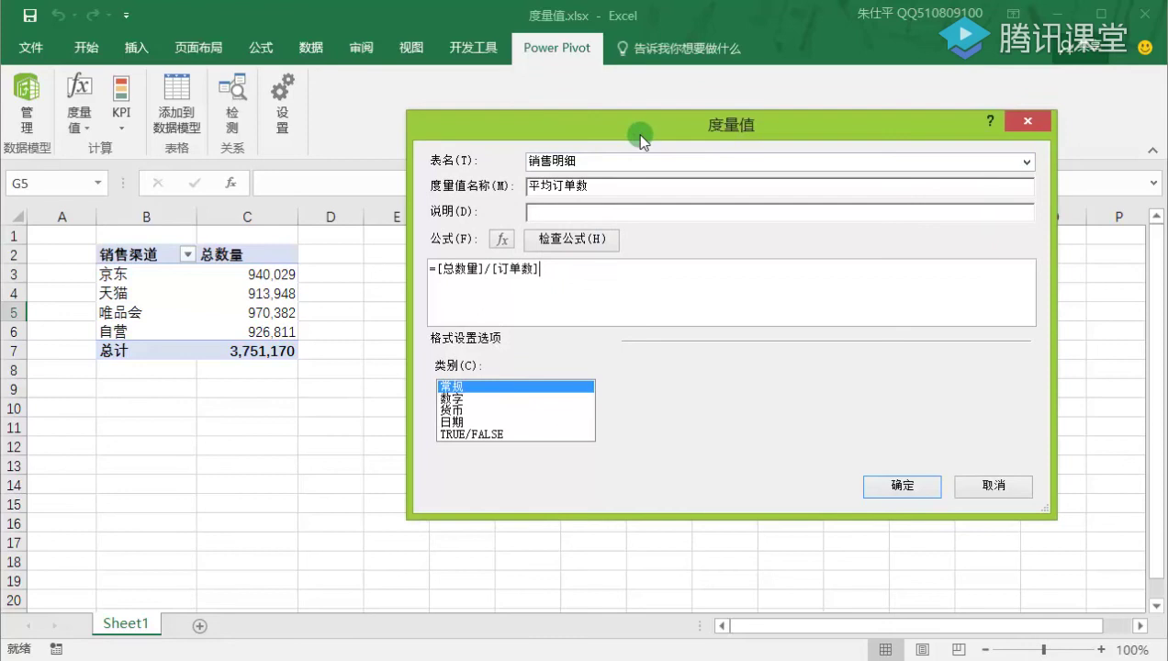
{"action": "left_click", "coordinate": [514, 401]}
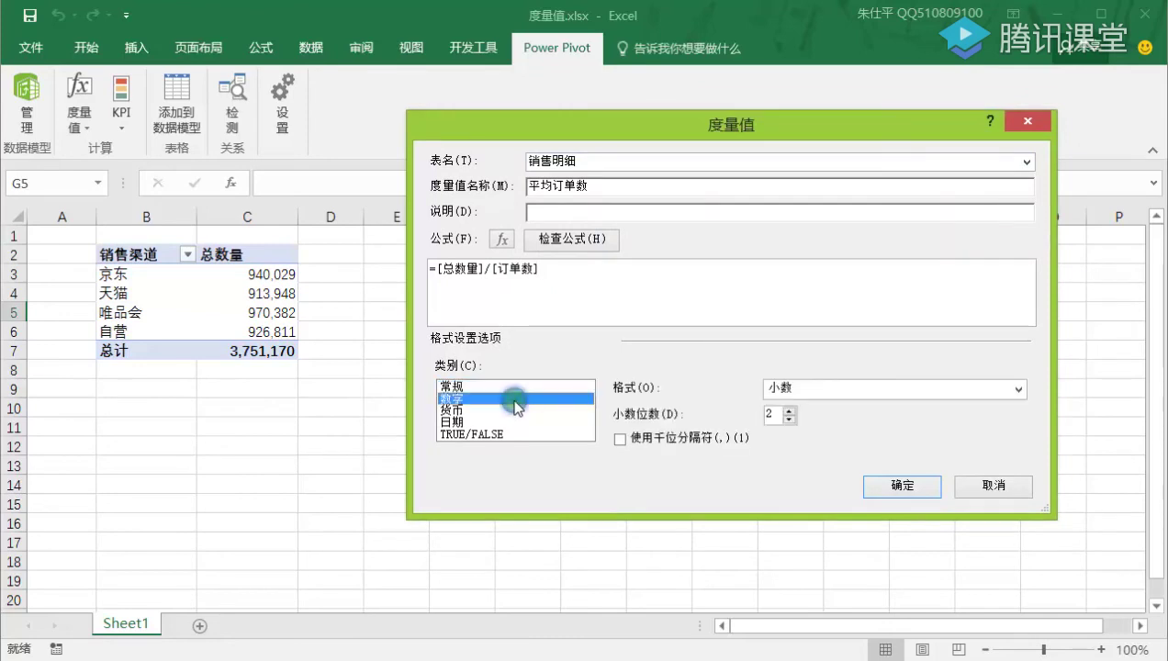
{"action": "left_click", "coordinate": [867, 393]}
{"action": "left_click", "coordinate": [817, 420]}
{"action": "left_click", "coordinate": [708, 434]}
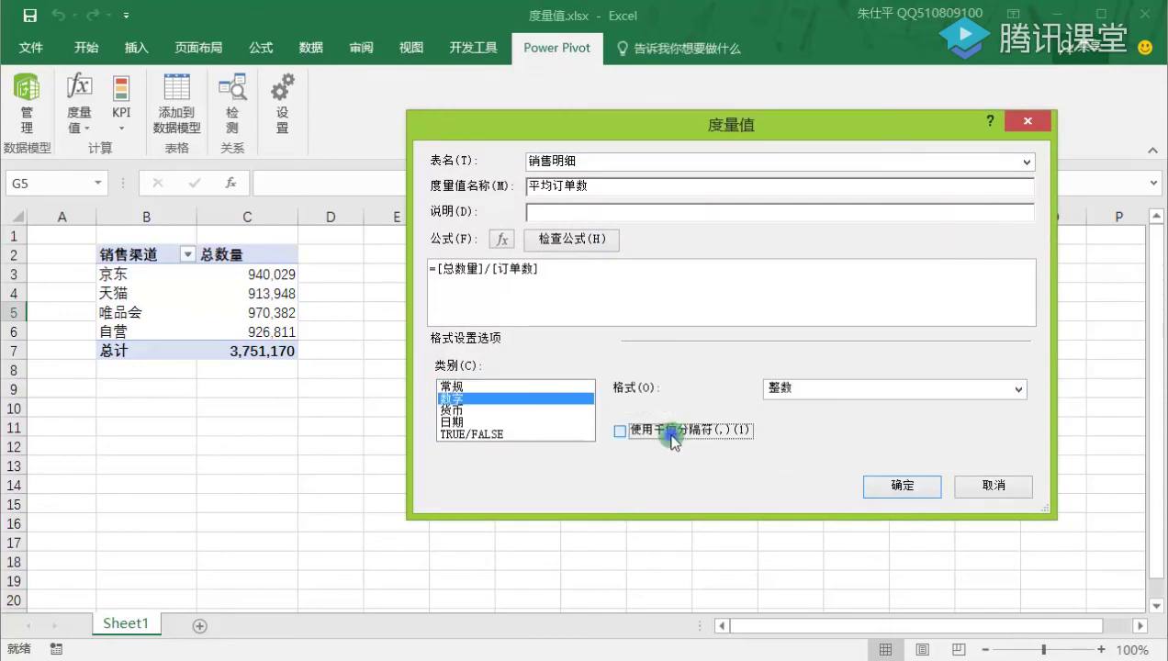
{"action": "left_click", "coordinate": [903, 486]}
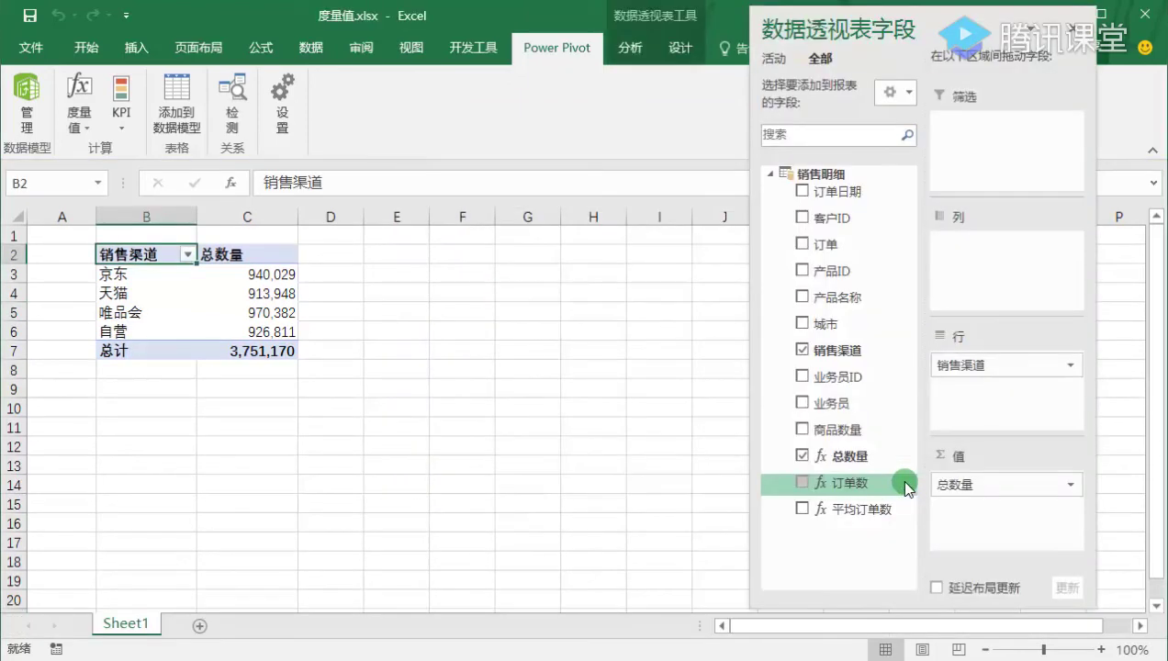
Add the 订单数 and 平均订单数 measures to the pivot table's values and adjust columns D and E to fit their headings.
{"action": "left_click", "coordinate": [802, 484]}
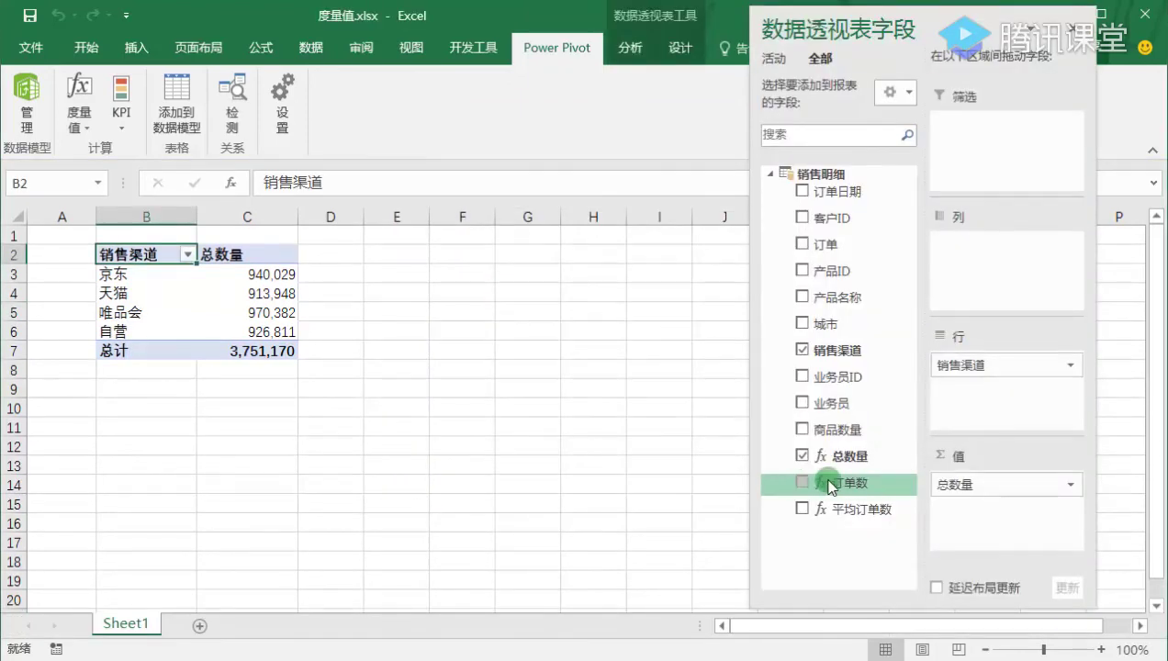
{"action": "left_click_drag", "start_coordinate": [829, 512], "coordinate": [1010, 539]}
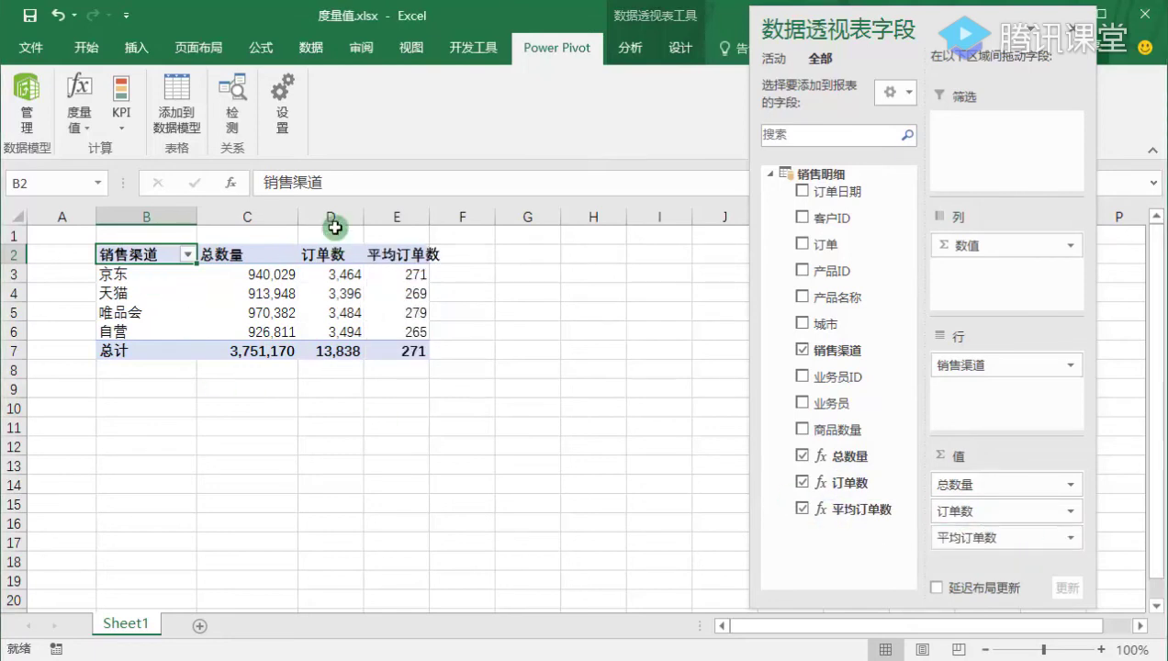
{"action": "left_click_drag", "start_coordinate": [429, 214], "coordinate": [504, 214]}
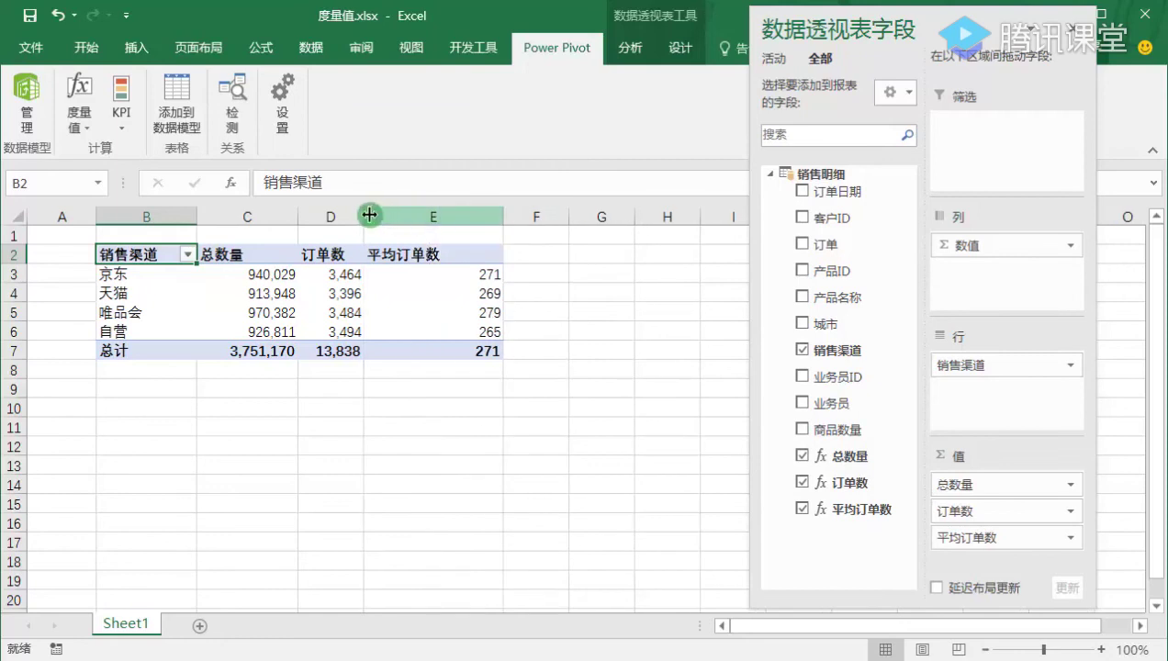
{"action": "left_click_drag", "start_coordinate": [369, 214], "coordinate": [387, 214]}
{"action": "left_click", "coordinate": [438, 391]}
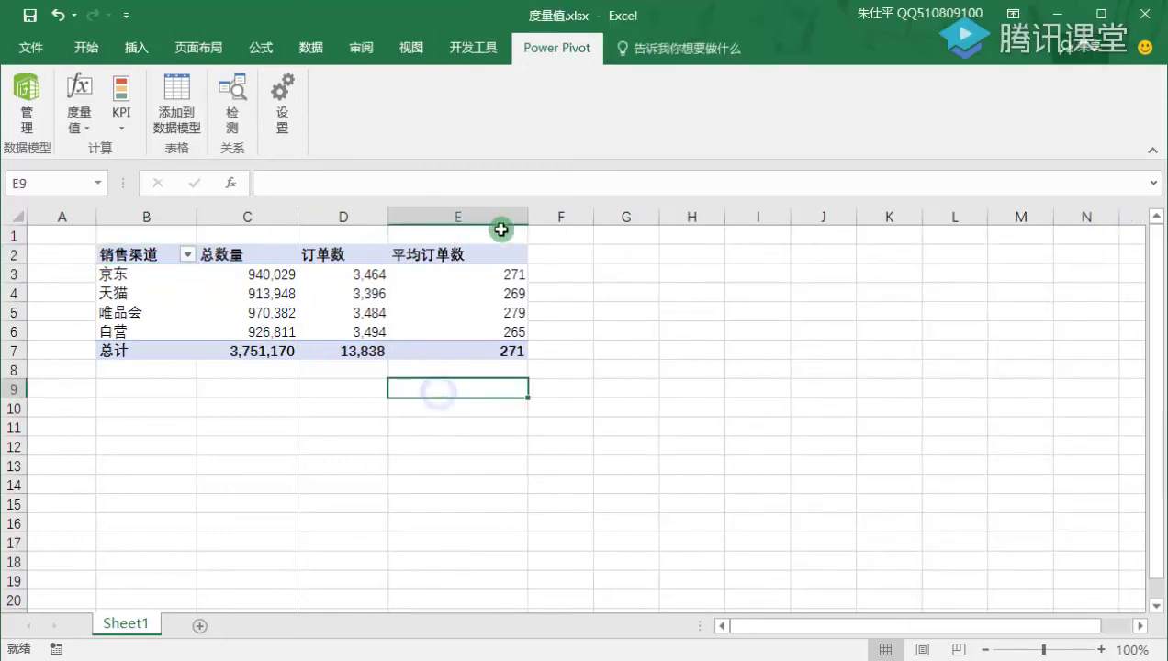
{"action": "left_click_drag", "start_coordinate": [527, 216], "coordinate": [511, 217]}
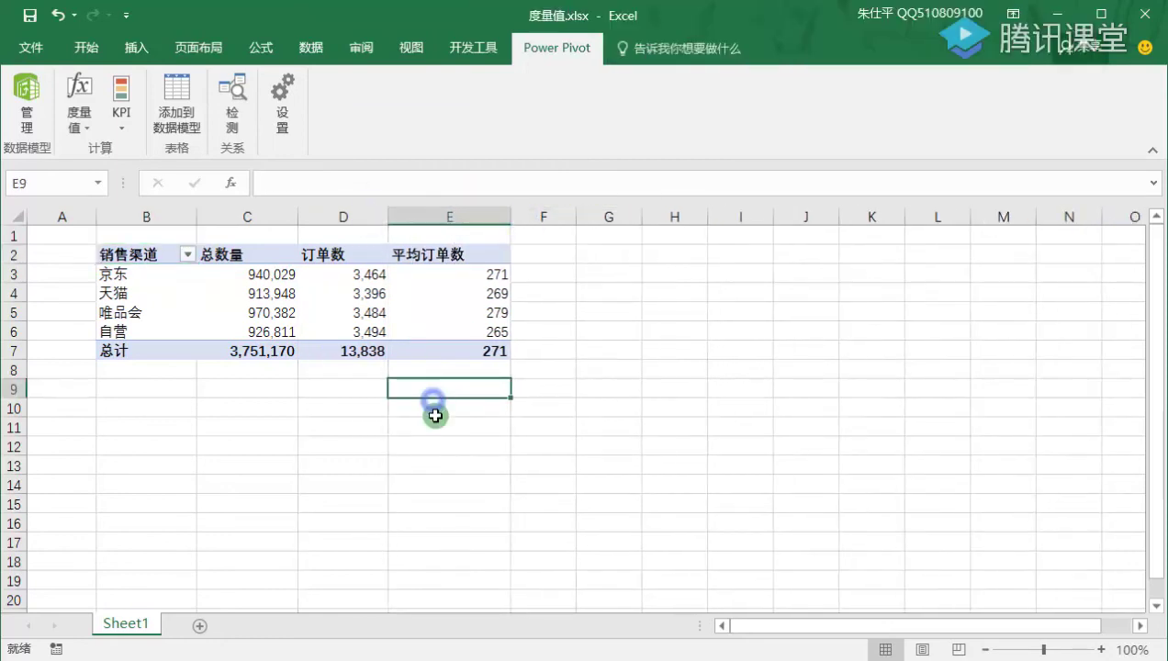
{"action": "left_click", "coordinate": [437, 430]}
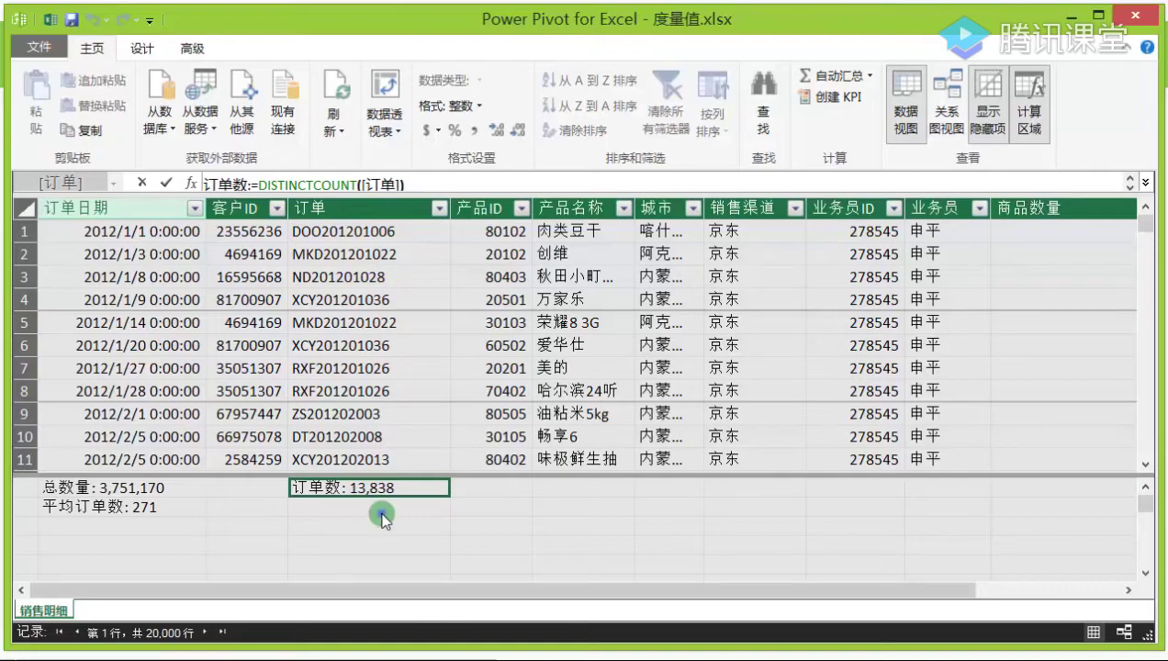
Delete the 订单数 measure from the calculation area and confirm its removal from the model.
{"action": "left_click", "coordinate": [381, 507]}
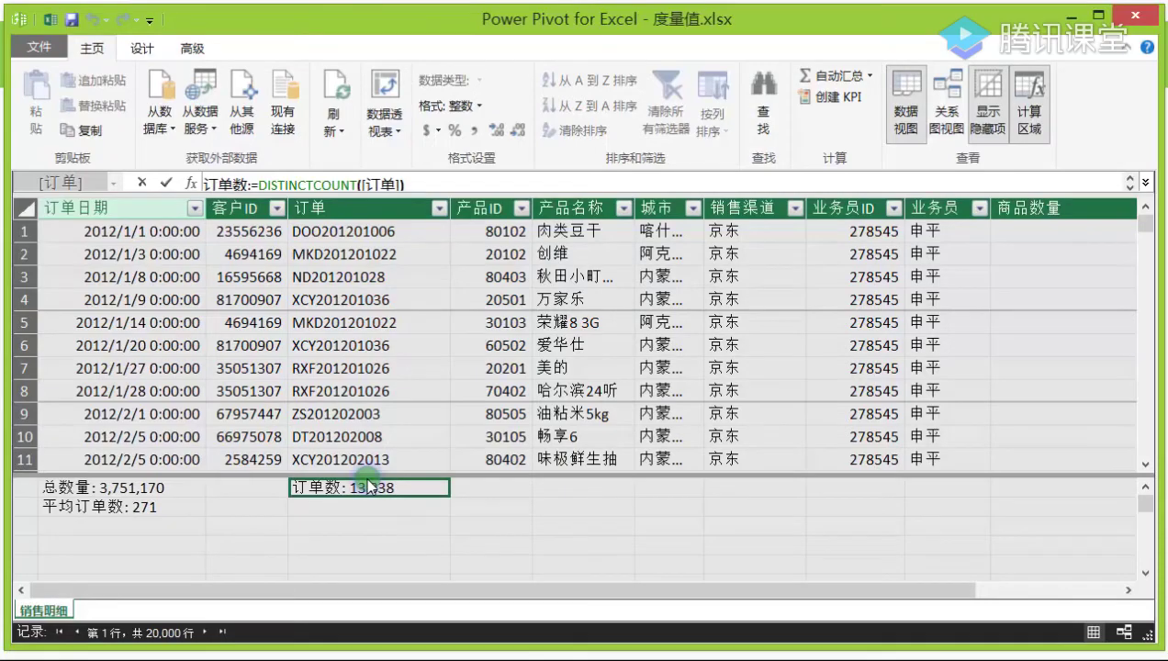
{"action": "key", "text": "Delete"}
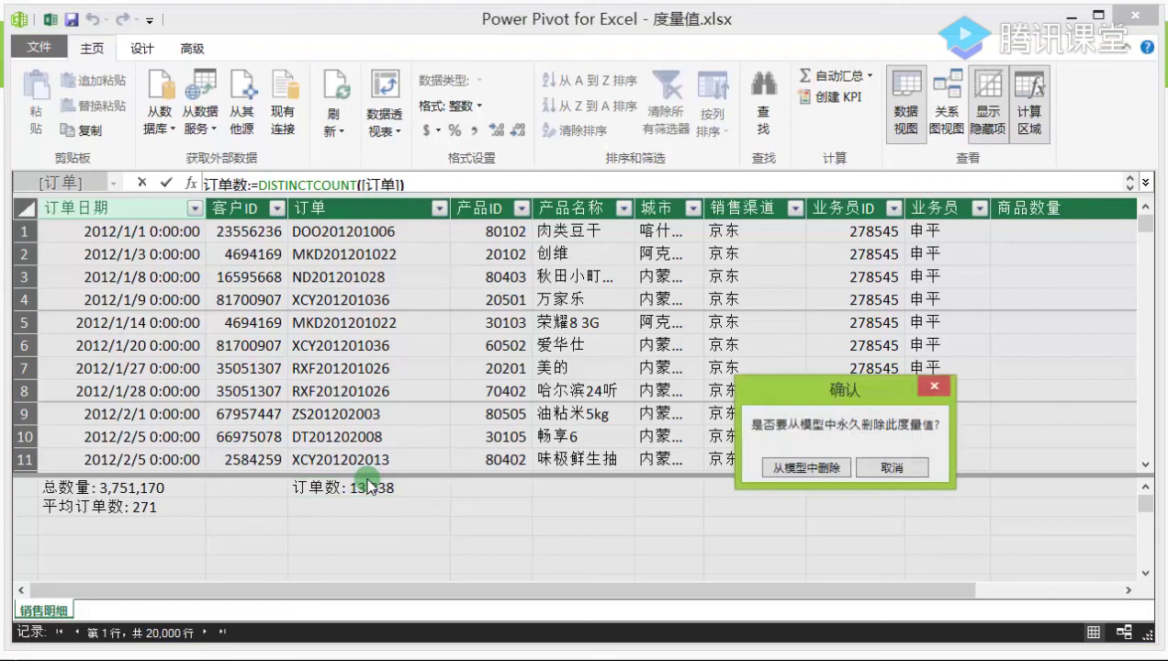
{"action": "left_click", "coordinate": [807, 467]}
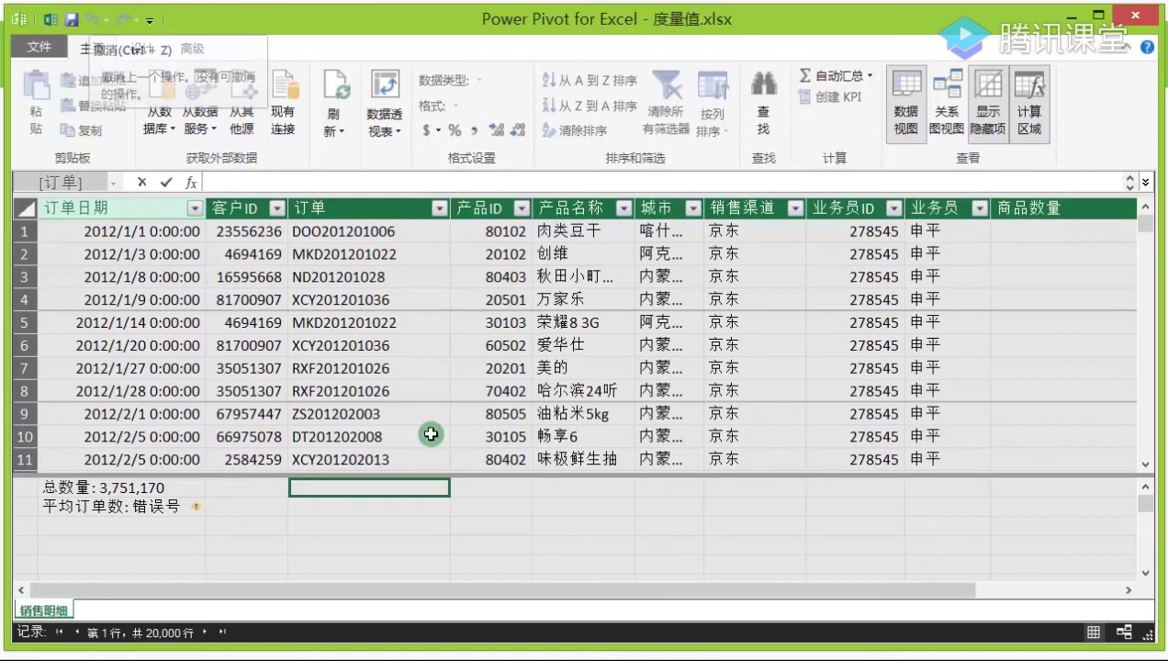
Use AutoSum to create a distinct count (非重复计数) of the 订单 column and rename the measure 订单数.
{"action": "left_click", "coordinate": [869, 78]}
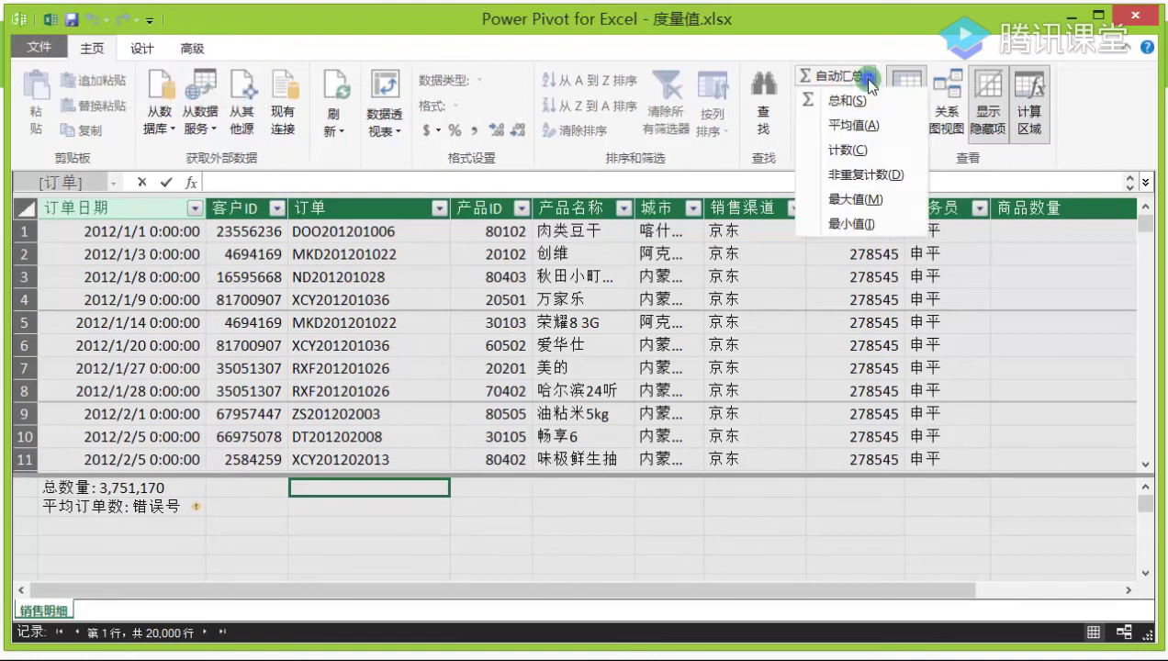
{"action": "left_click", "coordinate": [863, 175]}
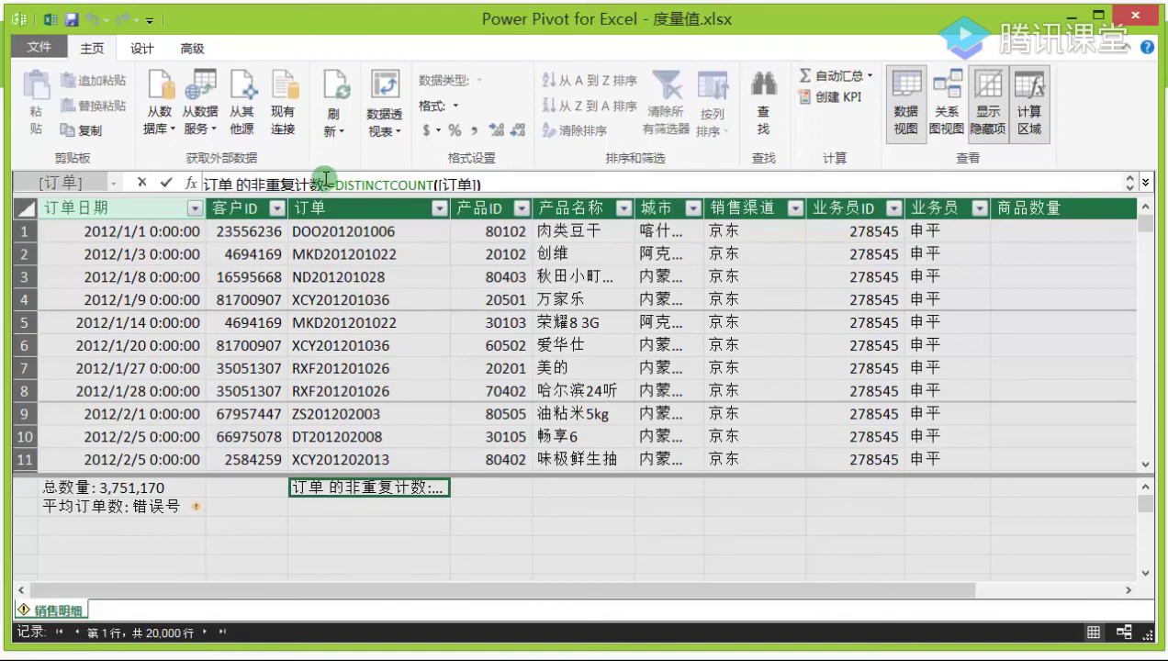
{"action": "left_click_drag", "start_coordinate": [325, 180], "coordinate": [171, 164]}
{"action": "type", "text": "订单数"}
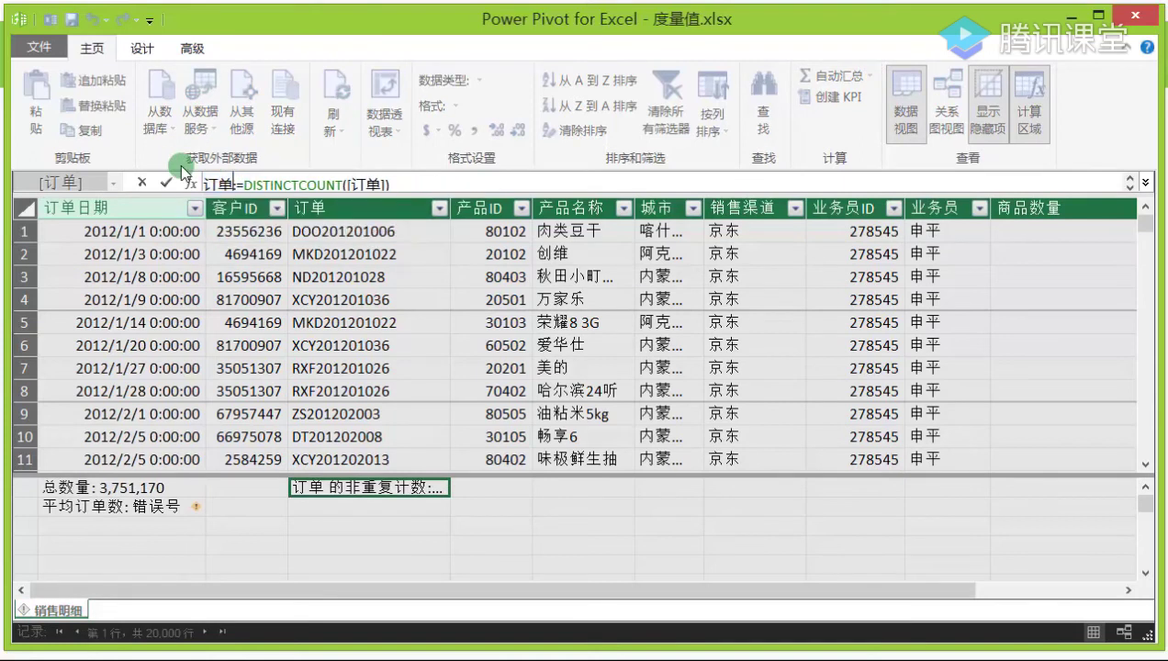
{"action": "key", "text": "Return"}
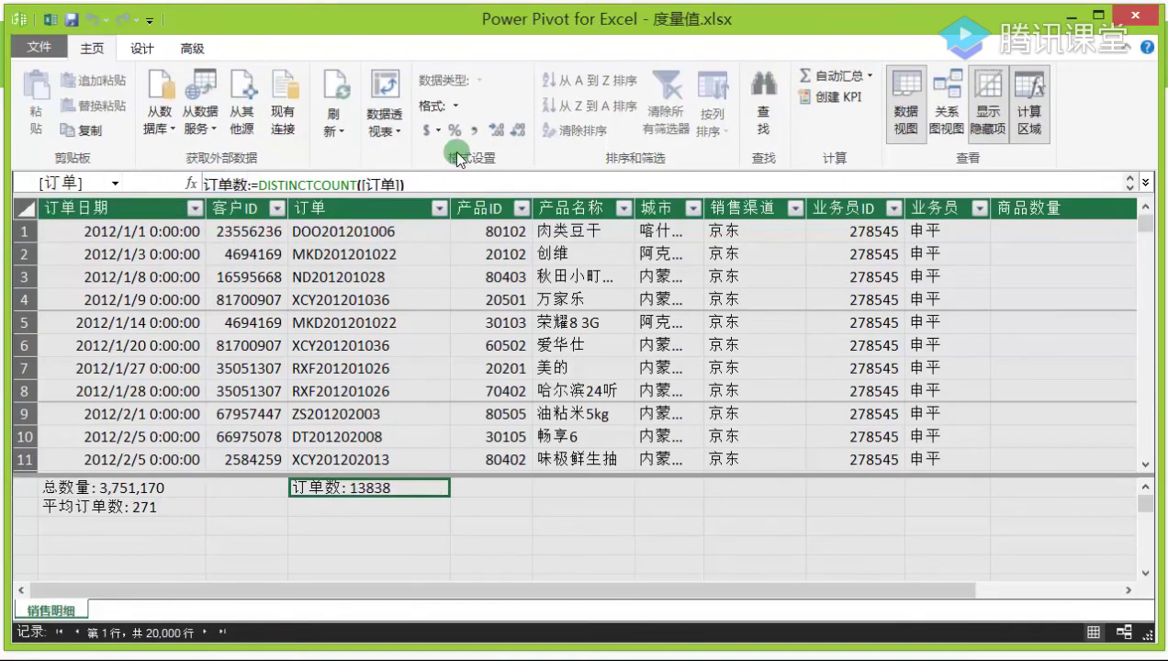
Format the 订单数 measure in the calculation area as a whole number (整数) with the thousands separator.
{"action": "left_click", "coordinate": [456, 107]}
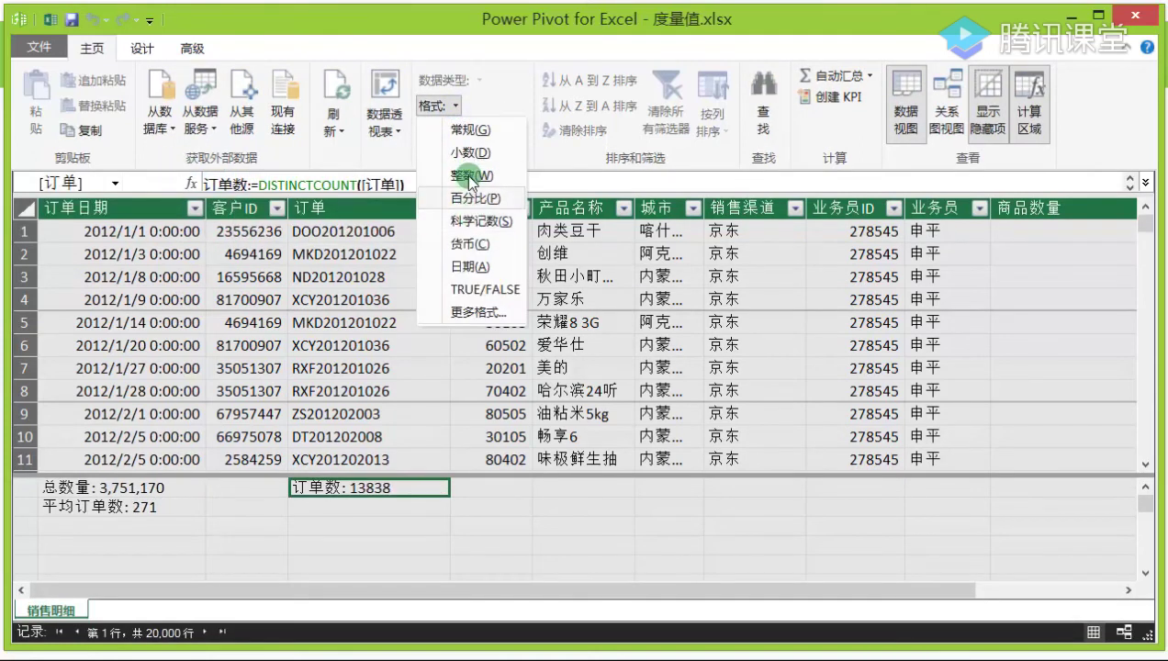
{"action": "left_click", "coordinate": [465, 175]}
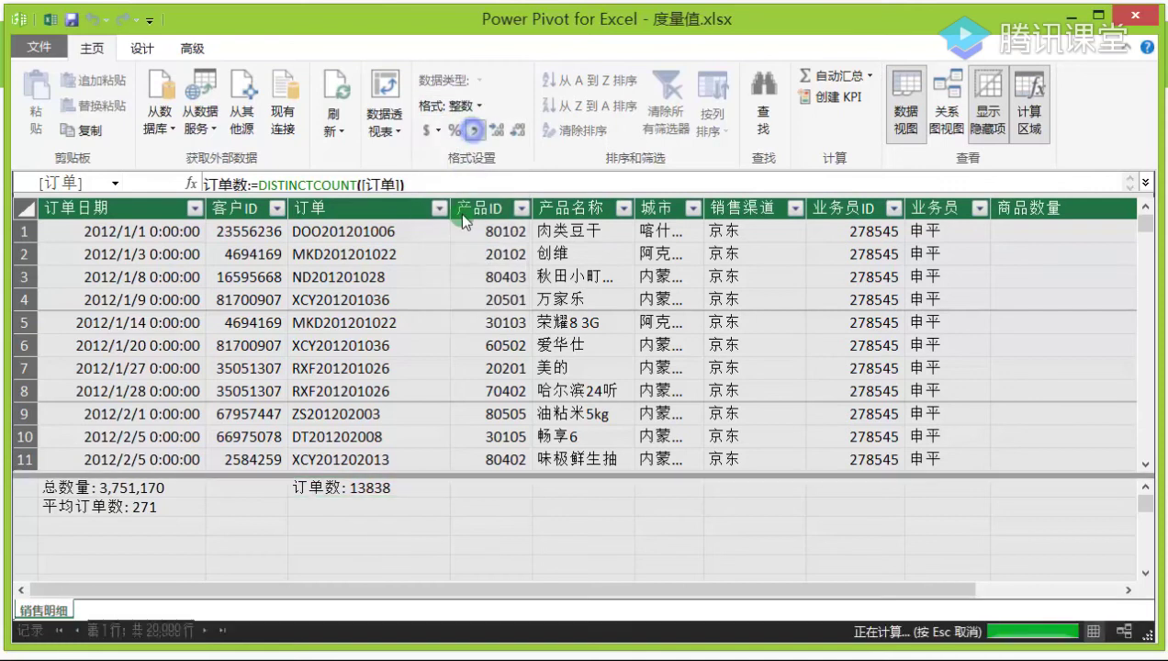
{"action": "left_click", "coordinate": [405, 490]}
{"action": "left_click", "coordinate": [405, 510]}
{"action": "left_click", "coordinate": [378, 486]}
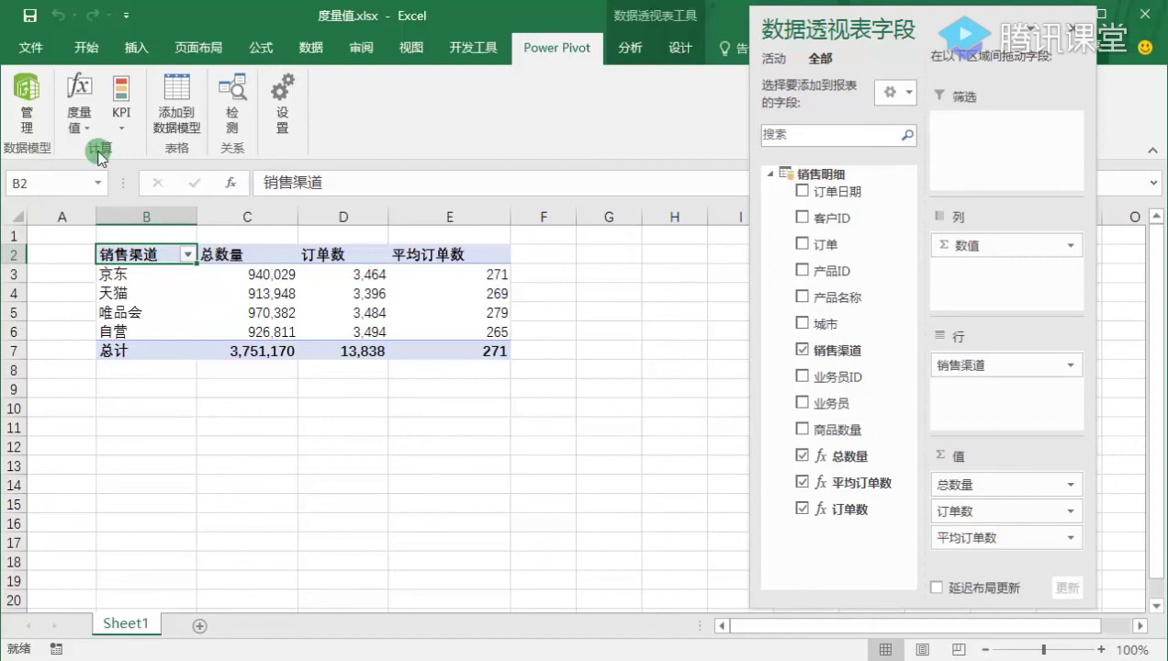
Delete the 订单数 measure through measure management in the Excel workbook and return to the pivot table.
{"action": "left_click", "coordinate": [89, 124]}
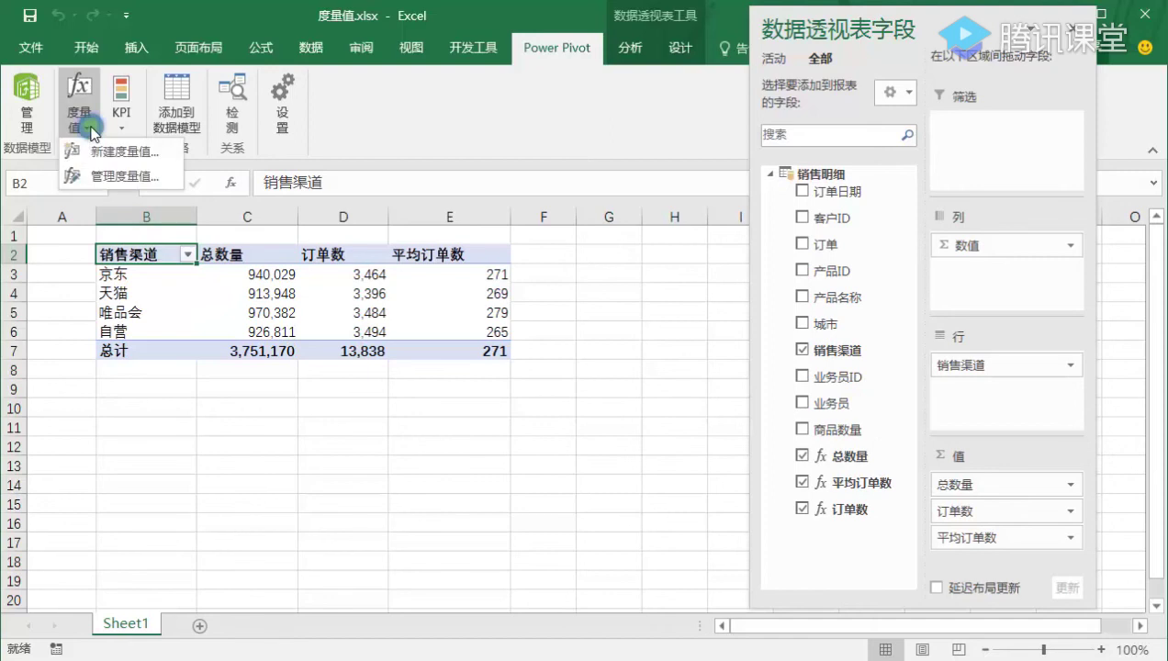
{"action": "left_click", "coordinate": [118, 178]}
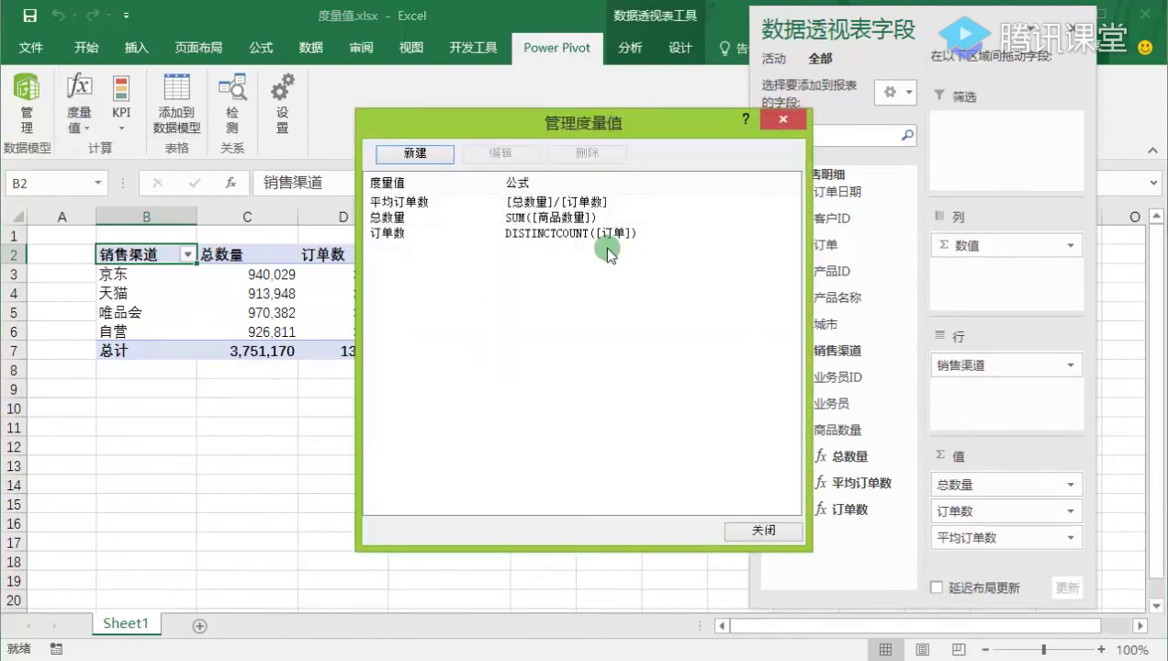
{"action": "left_click", "coordinate": [470, 234]}
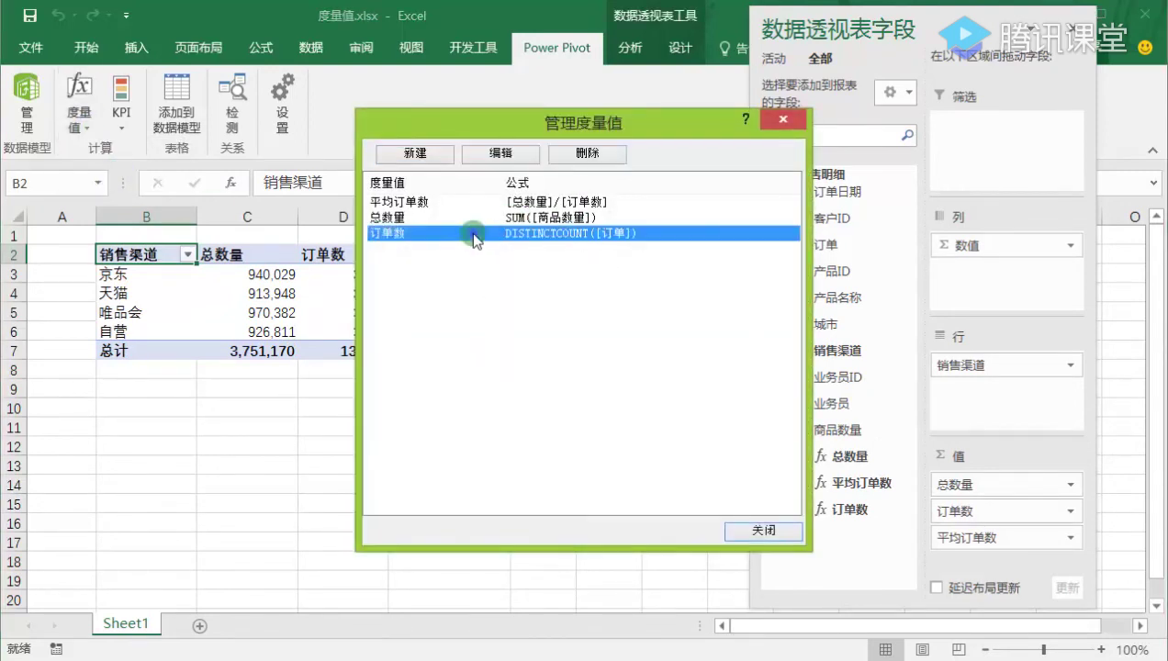
{"action": "left_click", "coordinate": [589, 156]}
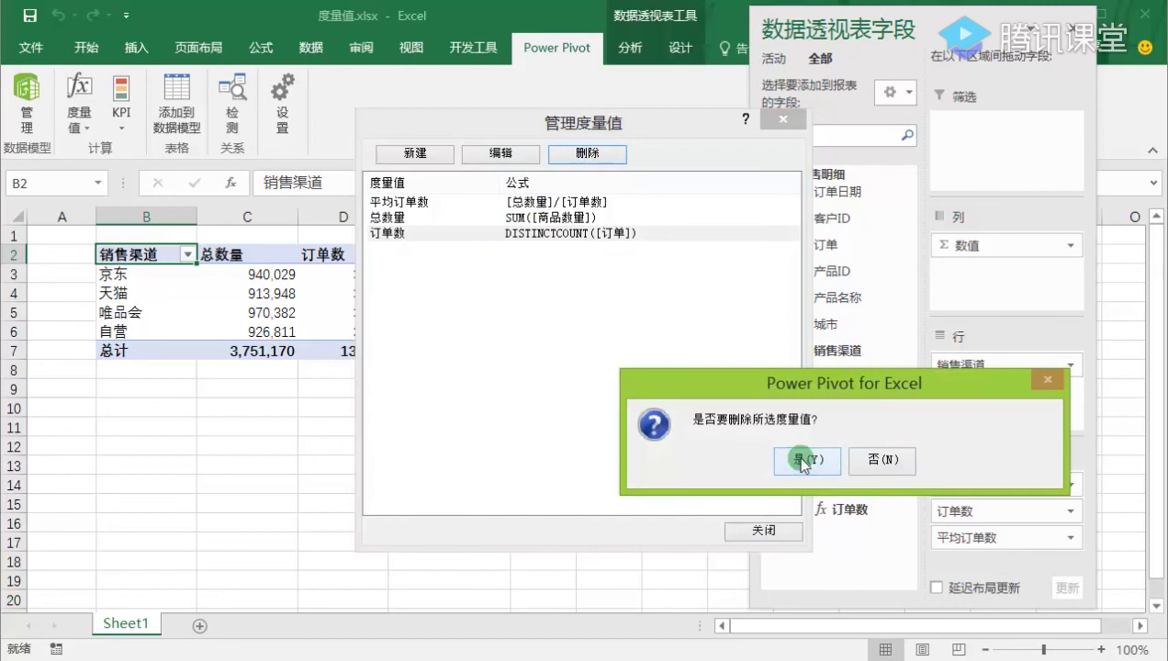
{"action": "left_click", "coordinate": [733, 460]}
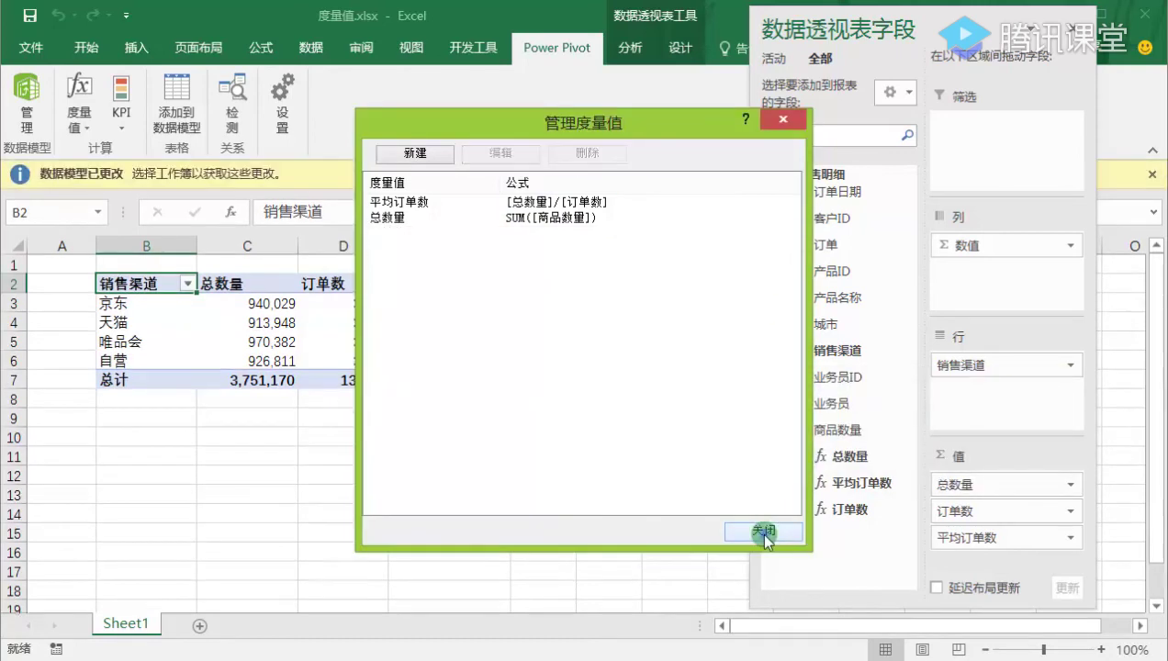
{"action": "left_click", "coordinate": [764, 532]}
{"action": "left_click", "coordinate": [225, 313]}
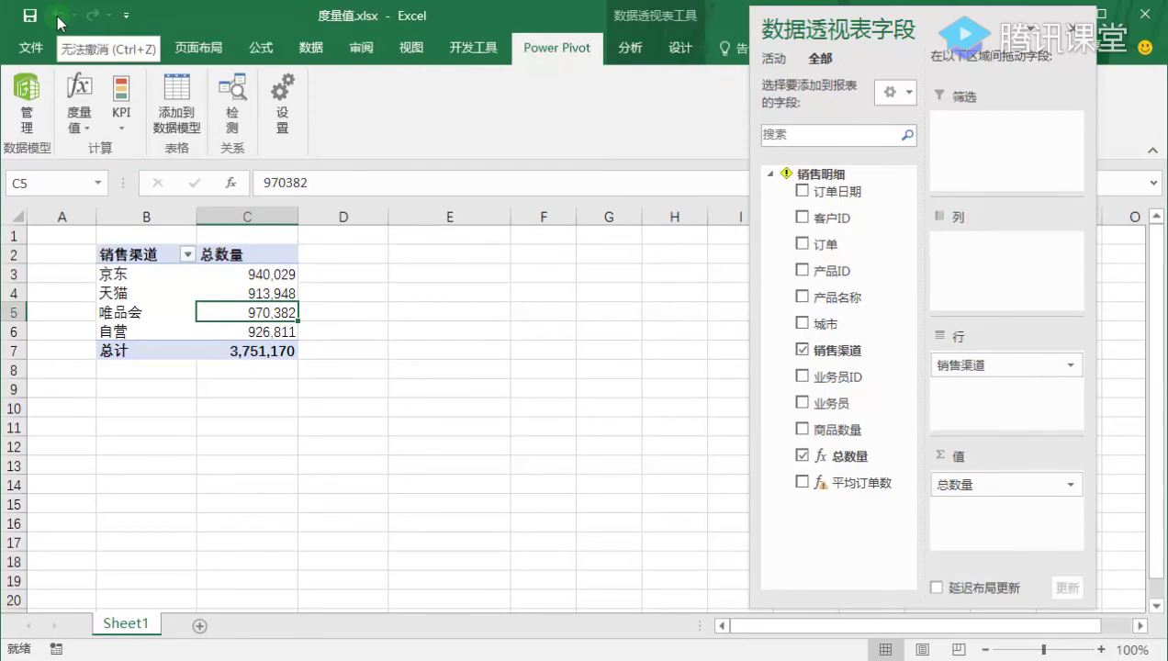
Start a new measure in the 销售明细 table and name it 订单数.
{"action": "left_click", "coordinate": [79, 119]}
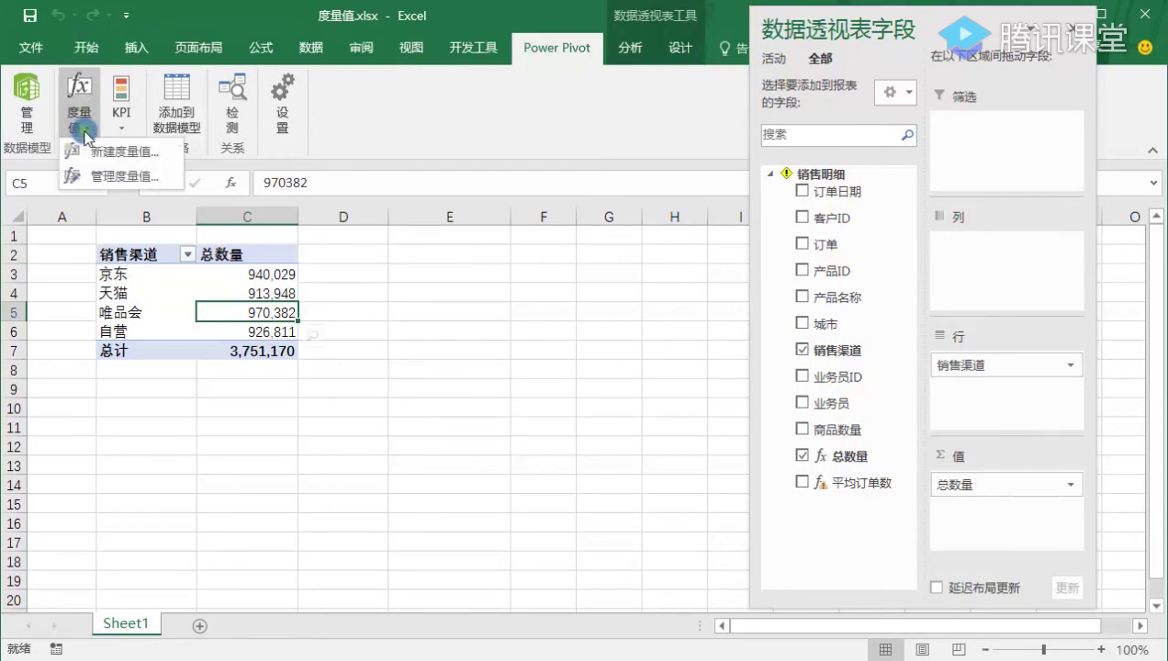
{"action": "left_click", "coordinate": [97, 151]}
{"action": "left_click_drag", "start_coordinate": [464, 195], "coordinate": [266, 188]}
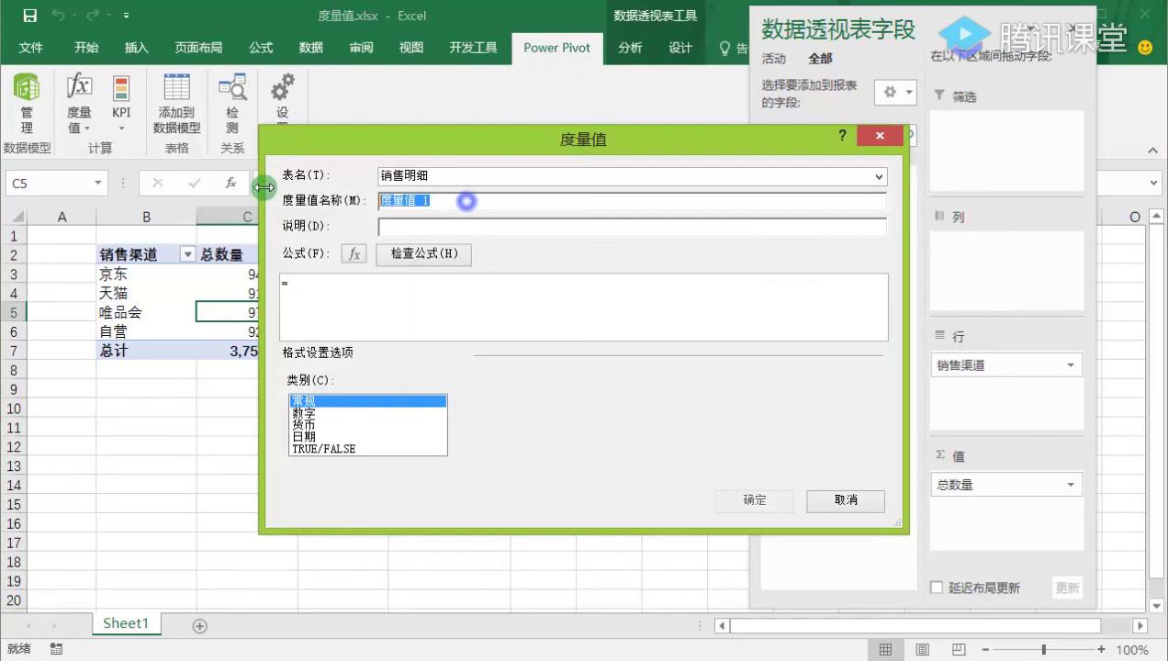
{"action": "type", "text": "订单数"}
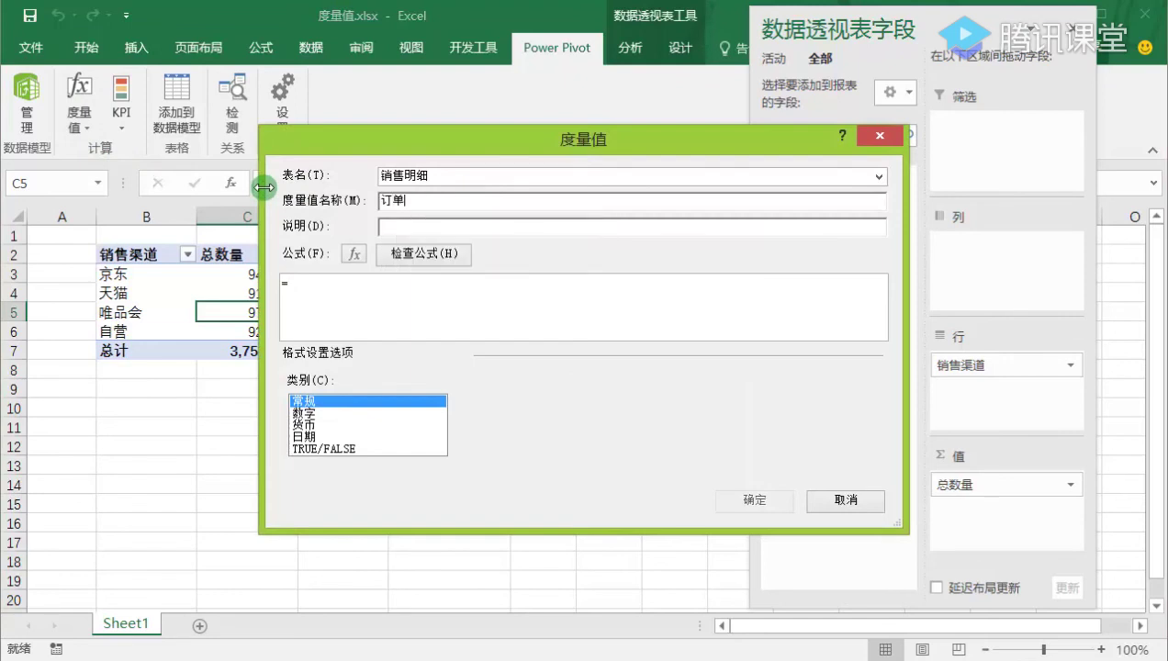
Enter the formula =DISTINCTCOUNT([订单]) for the 订单数 measure.
{"action": "left_click", "coordinate": [372, 279]}
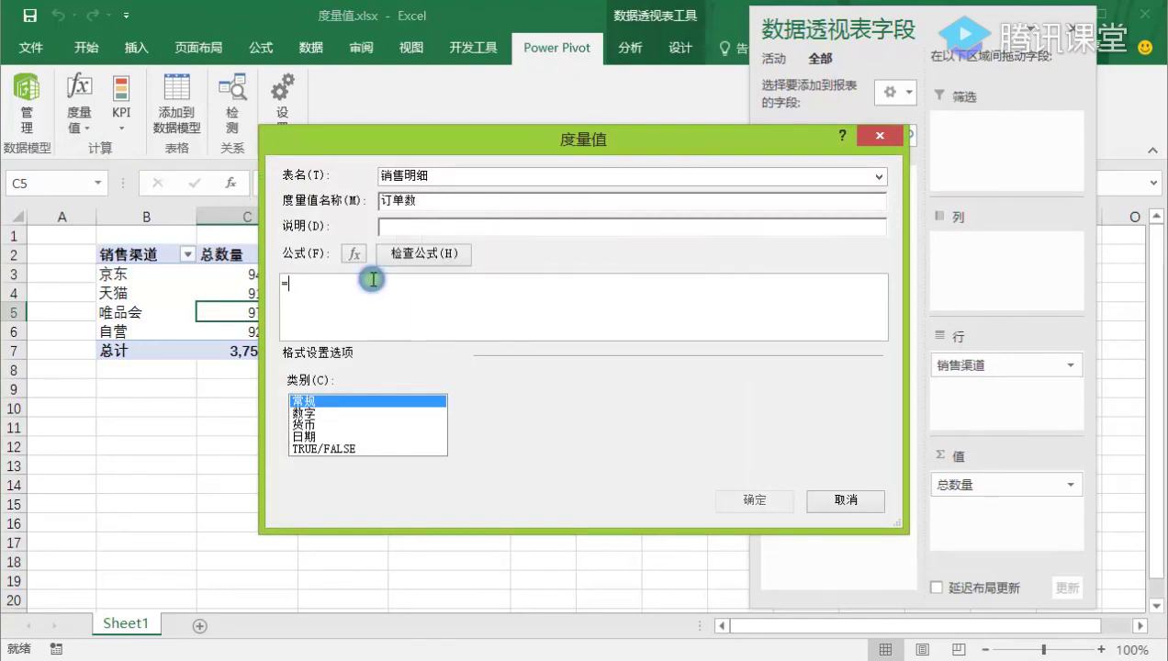
{"action": "type", "text": "DIS"}
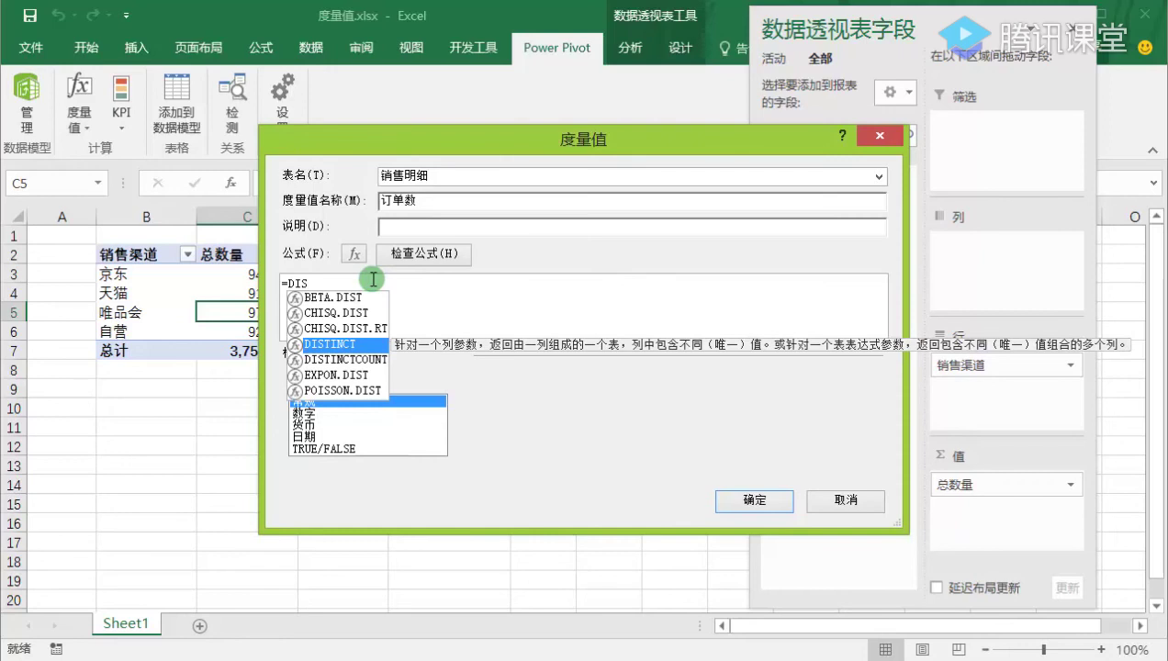
{"action": "key", "text": "Down"}
{"action": "key", "text": "Tab"}
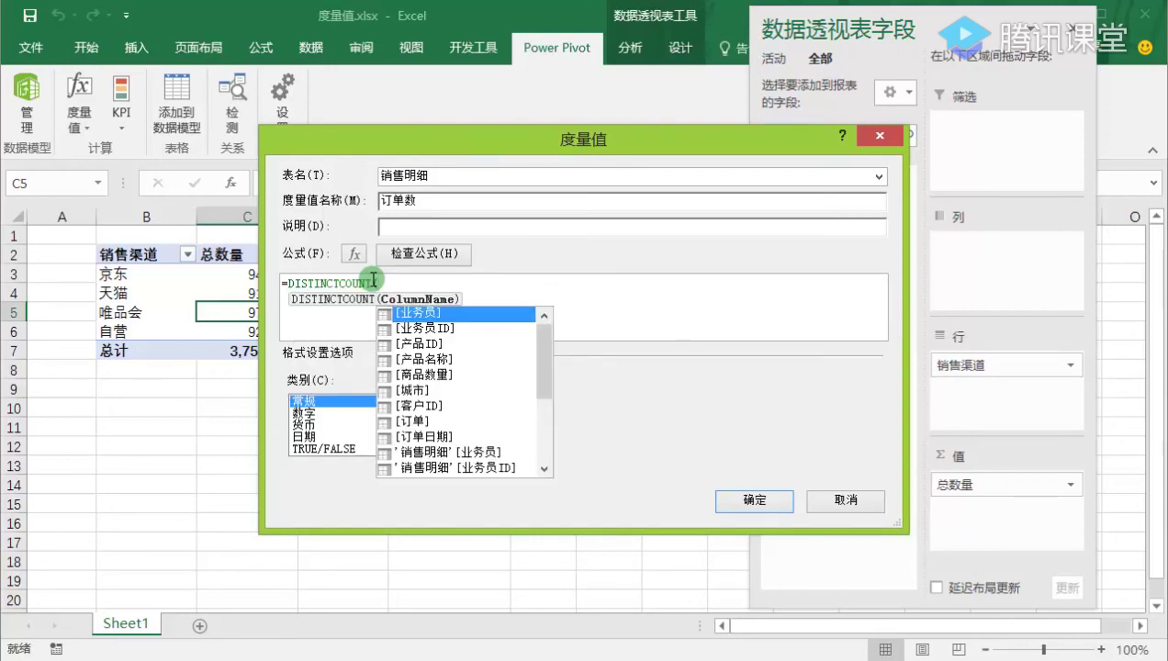
{"action": "key", "text": "Down"}
{"action": "key", "text": "Down"}
{"action": "key", "text": "Down"}
{"action": "key", "text": "Down"}
{"action": "key", "text": "Down"}
{"action": "key", "text": "Down"}
{"action": "key", "text": "Down"}
{"action": "key", "text": "Tab"}
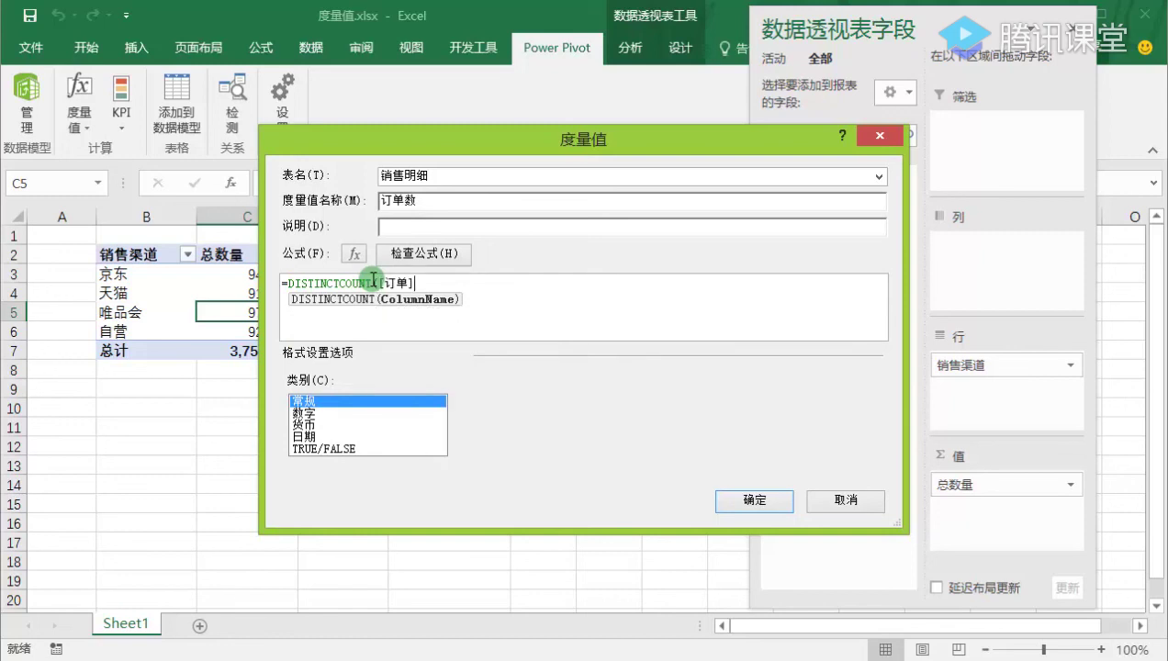
{"action": "type", "text": ")"}
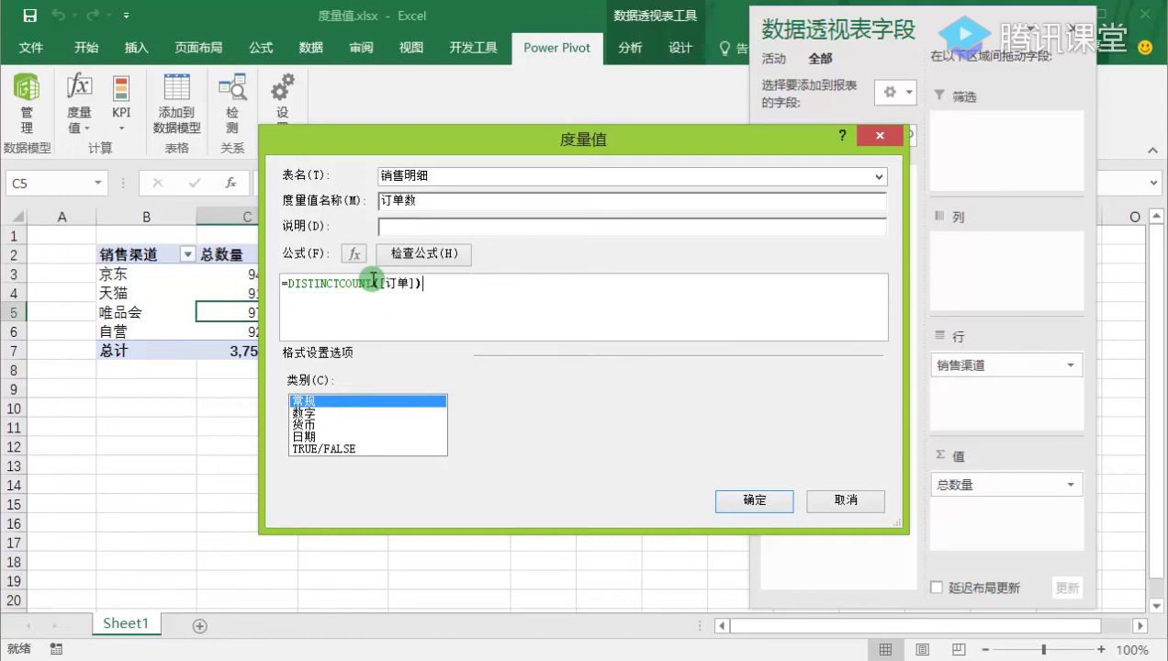
Create the 订单数 measure as a whole number (整数) with the thousands separator and add 平均订单数 to the pivot table's values.
{"action": "left_click", "coordinate": [386, 413]}
{"action": "left_click", "coordinate": [693, 403]}
{"action": "left_click", "coordinate": [689, 432]}
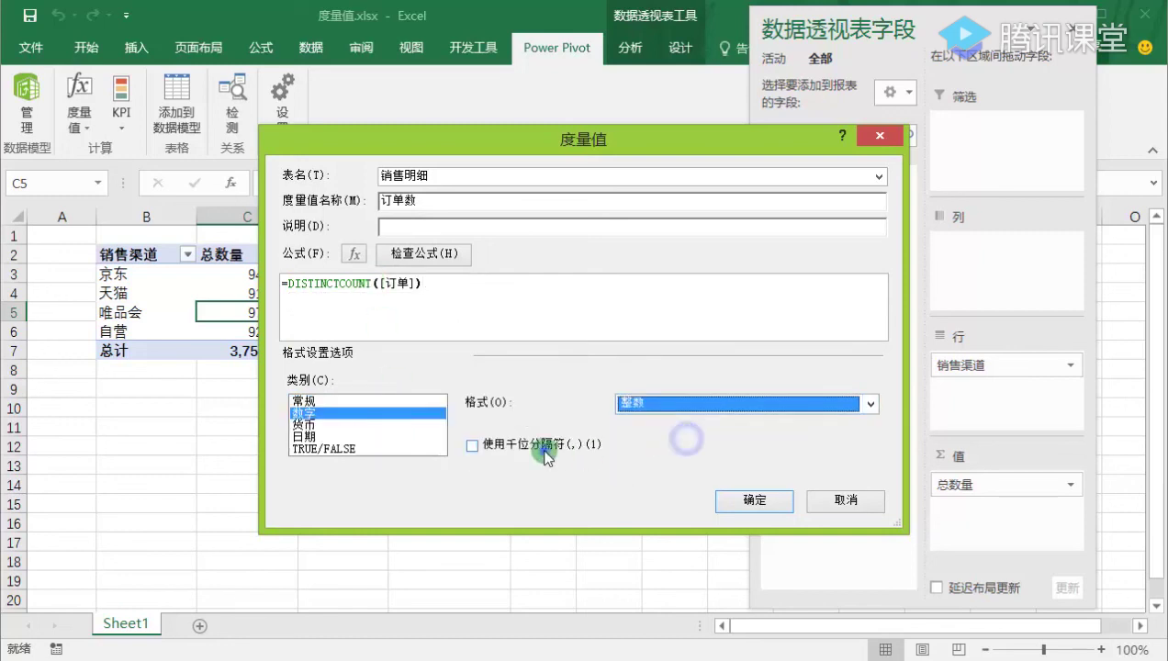
{"action": "left_click", "coordinate": [542, 447]}
{"action": "left_click", "coordinate": [744, 492]}
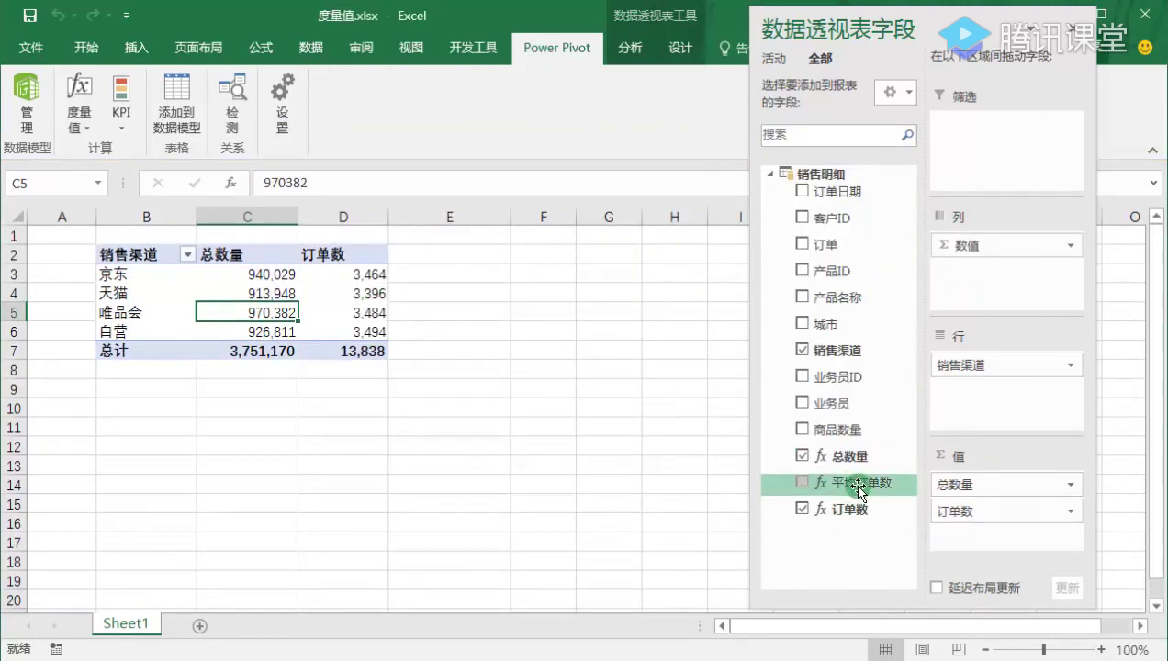
{"action": "left_click_drag", "start_coordinate": [848, 482], "coordinate": [997, 538]}
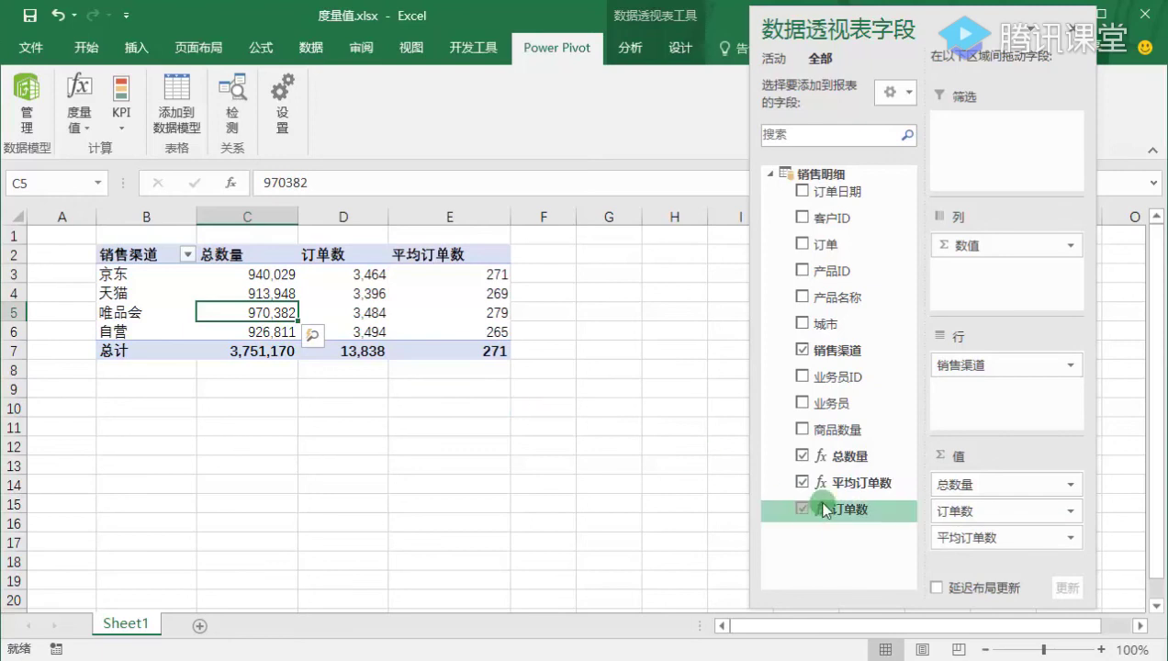
Delete the 平均订单数 measure from the pivot table's field list and undo the deletion.
{"action": "right_click", "coordinate": [883, 488]}
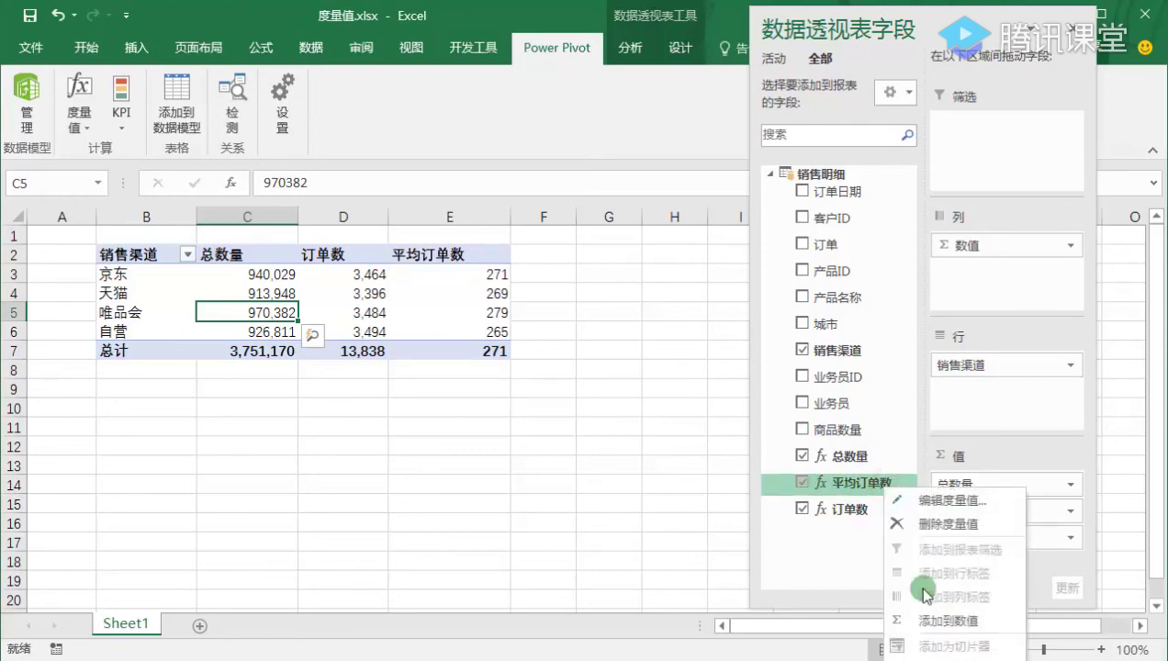
{"action": "left_click", "coordinate": [931, 526]}
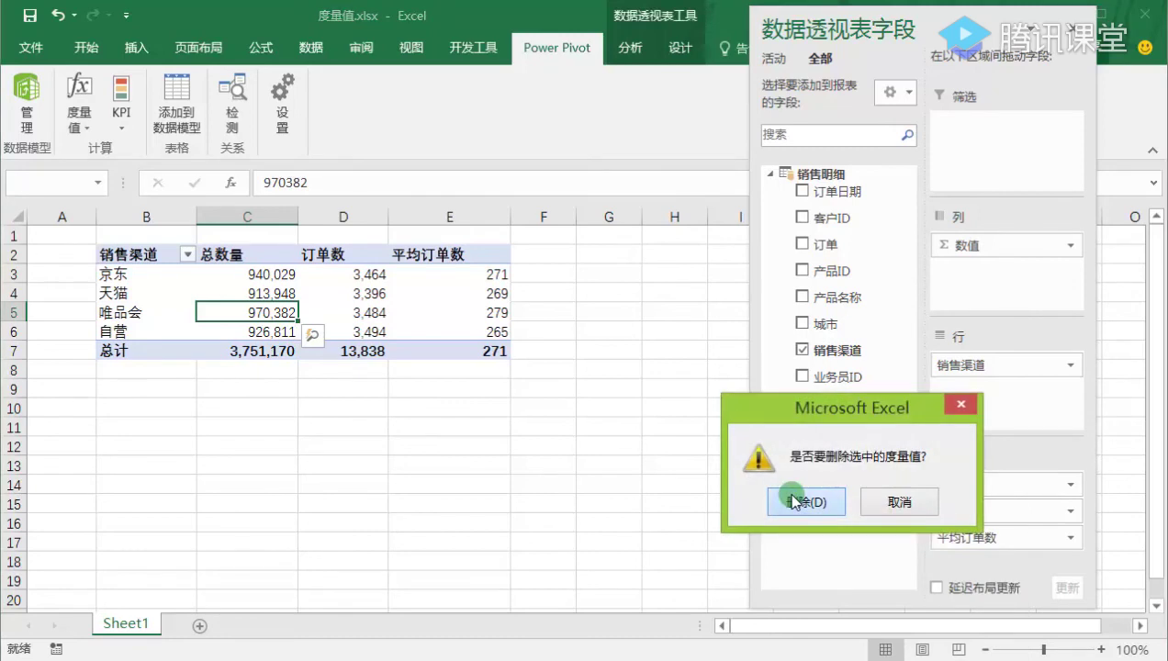
{"action": "left_click", "coordinate": [795, 501]}
{"action": "left_click", "coordinate": [607, 426]}
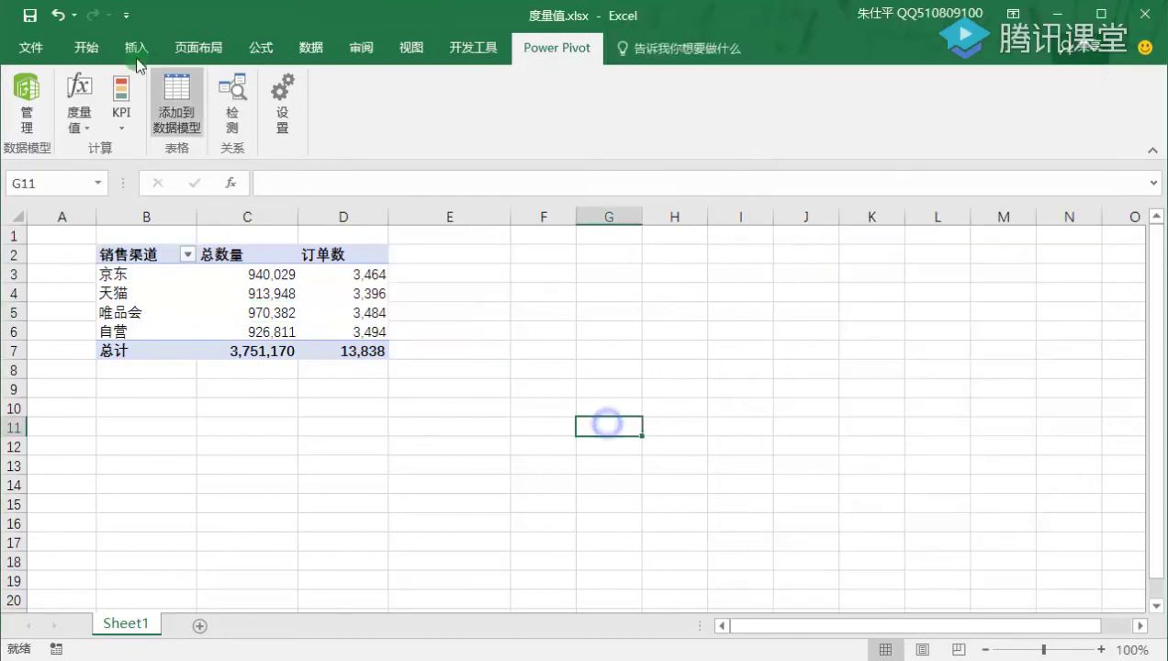
{"action": "left_click", "coordinate": [60, 16]}
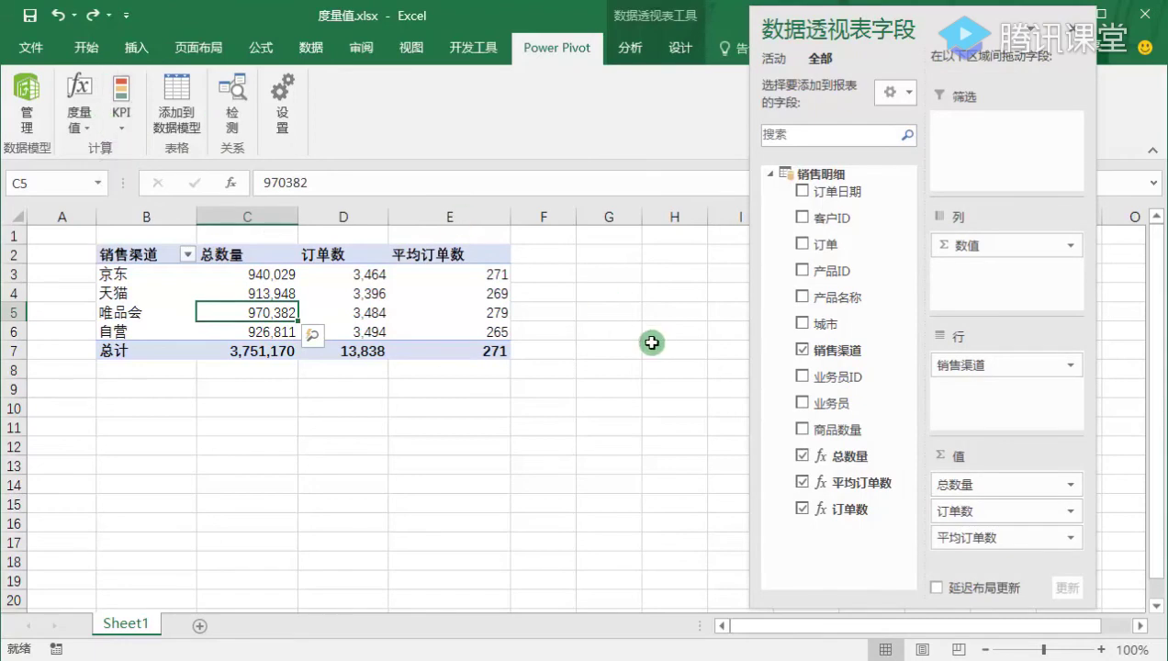
Open the definition of the 平均订单数 measure from the field list to view its formula and format, and close it without changes.
{"action": "right_click", "coordinate": [853, 479]}
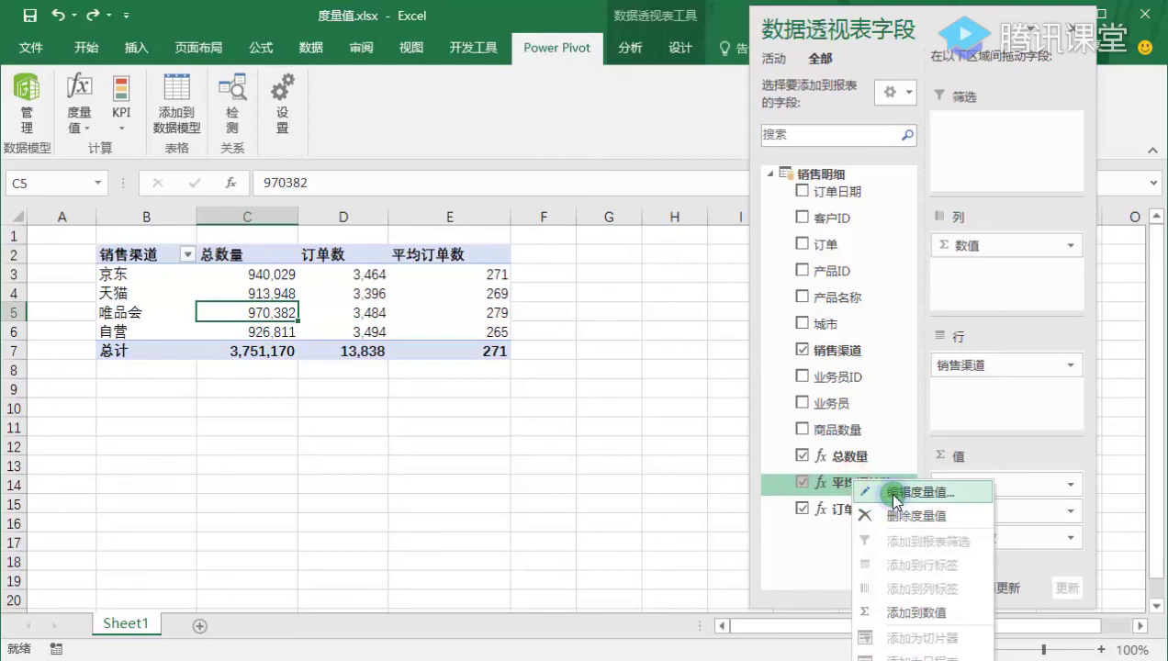
{"action": "left_click", "coordinate": [918, 492]}
{"action": "left_click", "coordinate": [917, 572]}
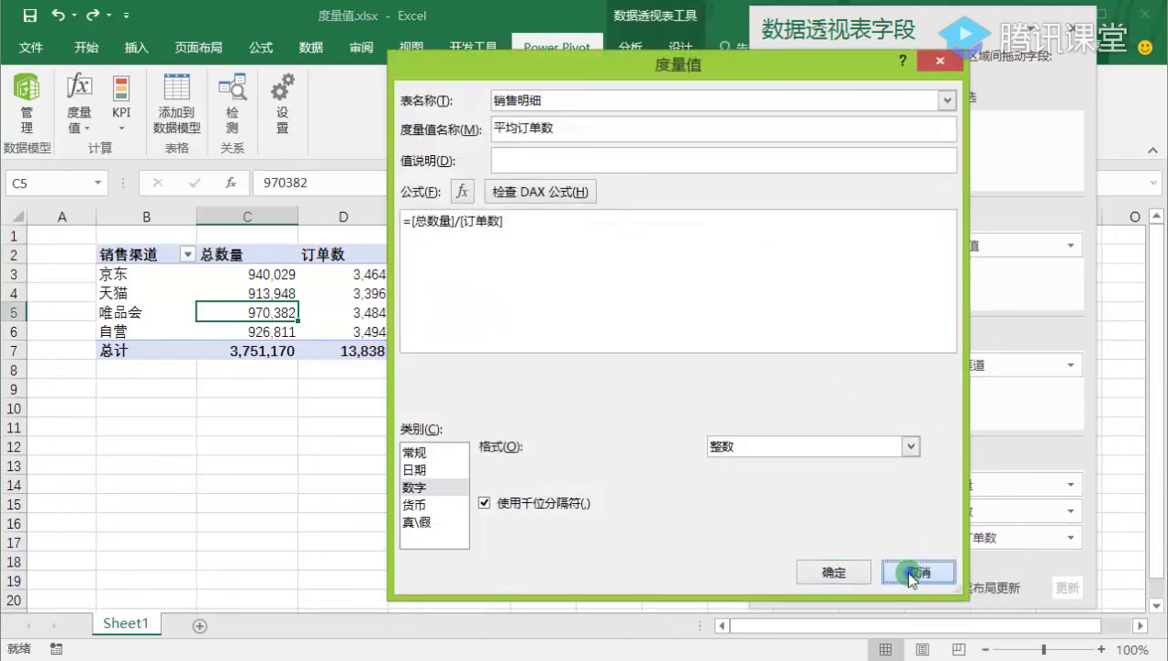
{"action": "left_click", "coordinate": [547, 469]}
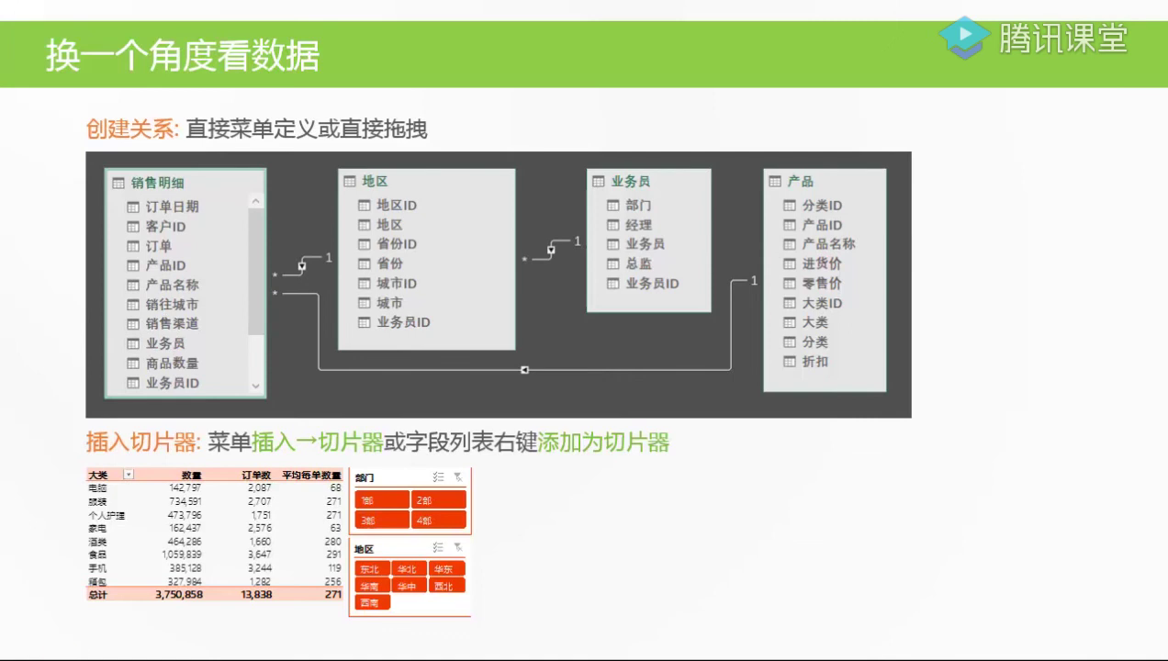
Switch from the slides to Excel, open the Power Pivot data model and examine the 订单日期 and 产品ID columns.
{"action": "key", "text": "alt+Tab"}
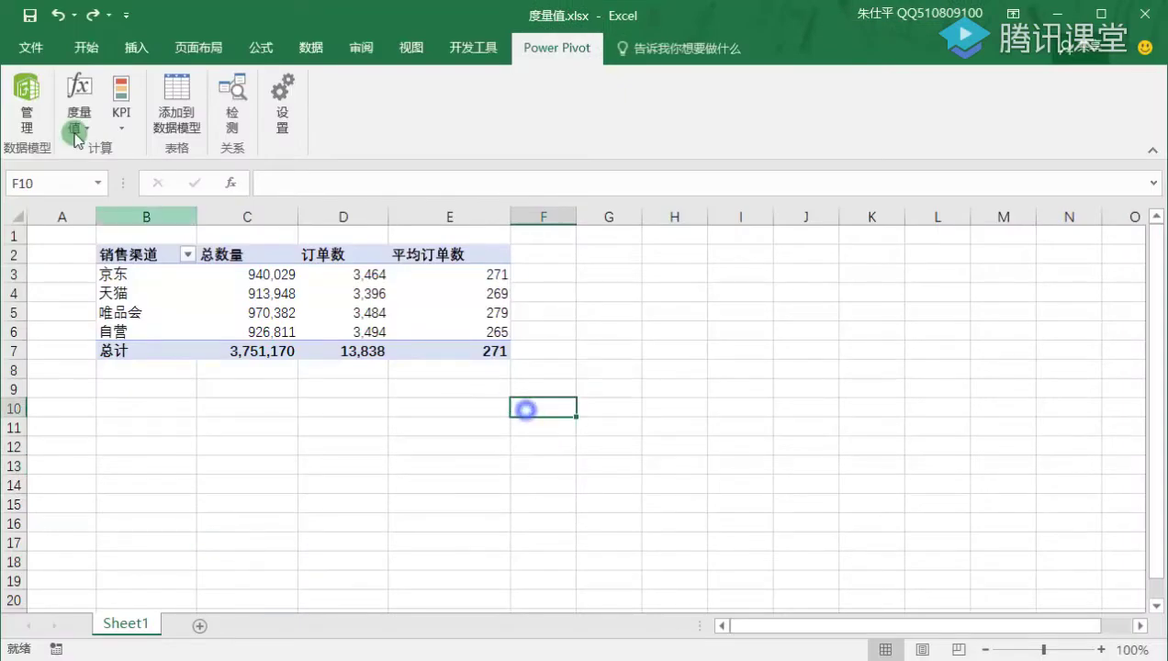
{"action": "left_click", "coordinate": [30, 86]}
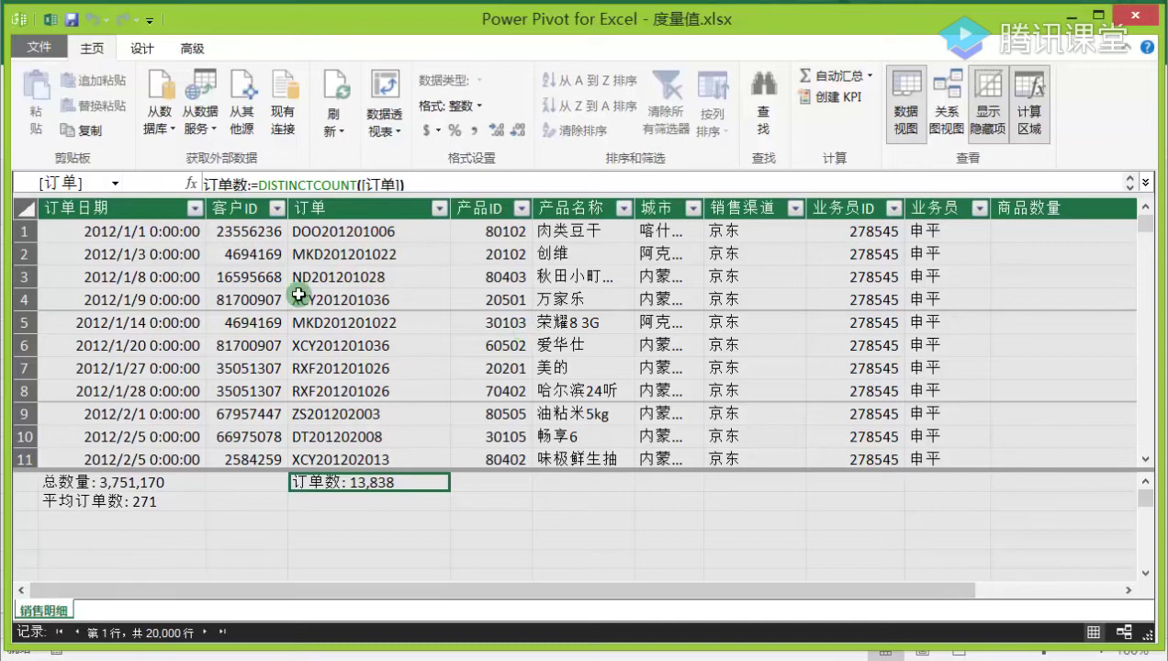
{"action": "left_click", "coordinate": [148, 210]}
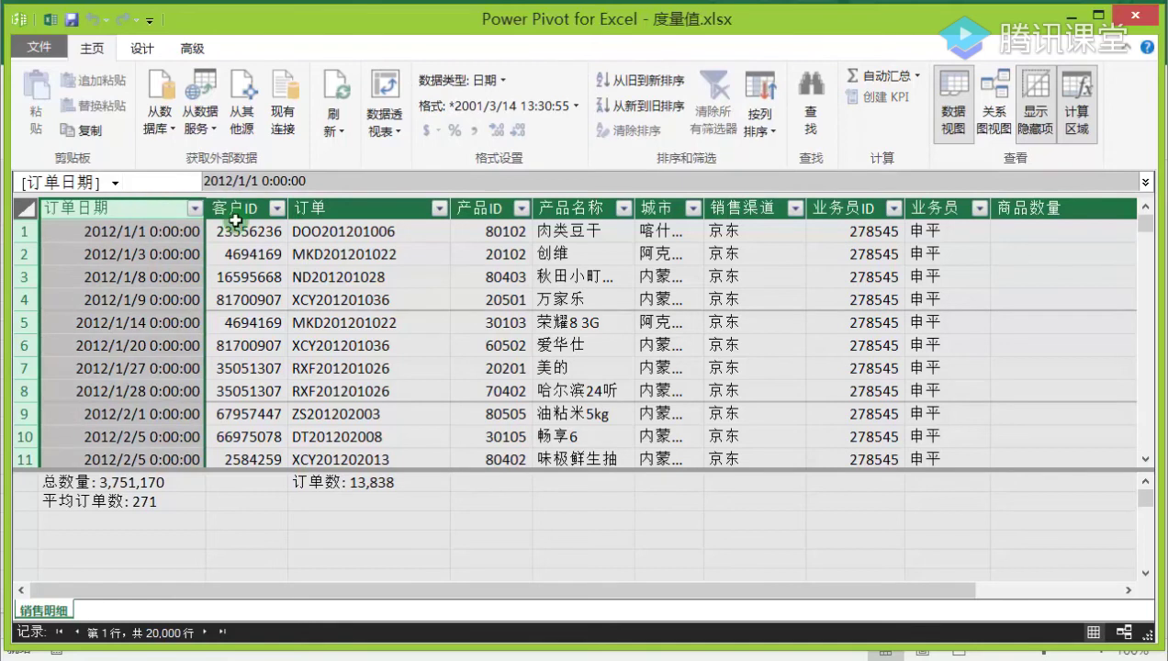
{"action": "left_click", "coordinate": [494, 210]}
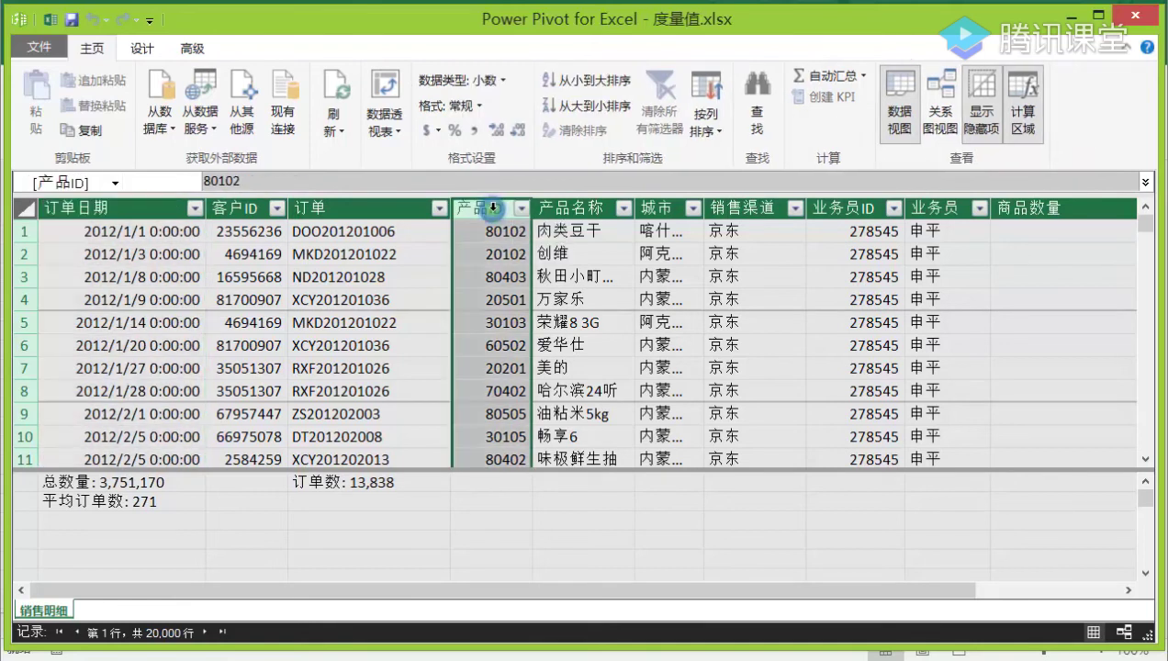
Widen the 城市 column of the 销售明细 table to show the full city names.
{"action": "left_click", "coordinate": [585, 209]}
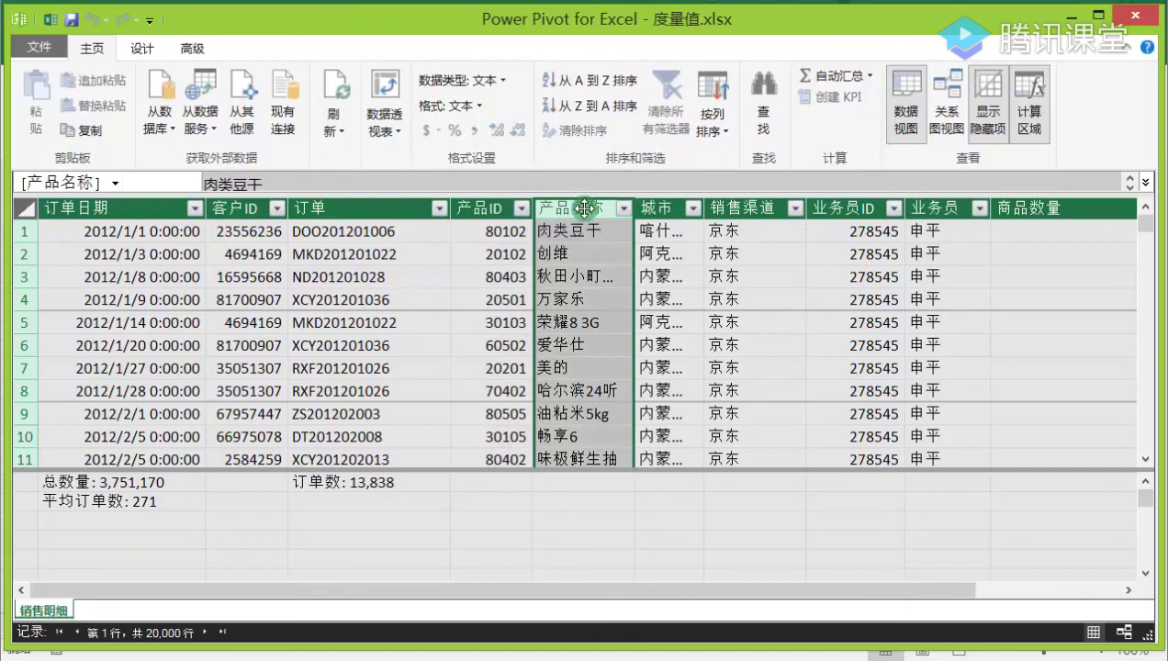
{"action": "left_click", "coordinate": [657, 209]}
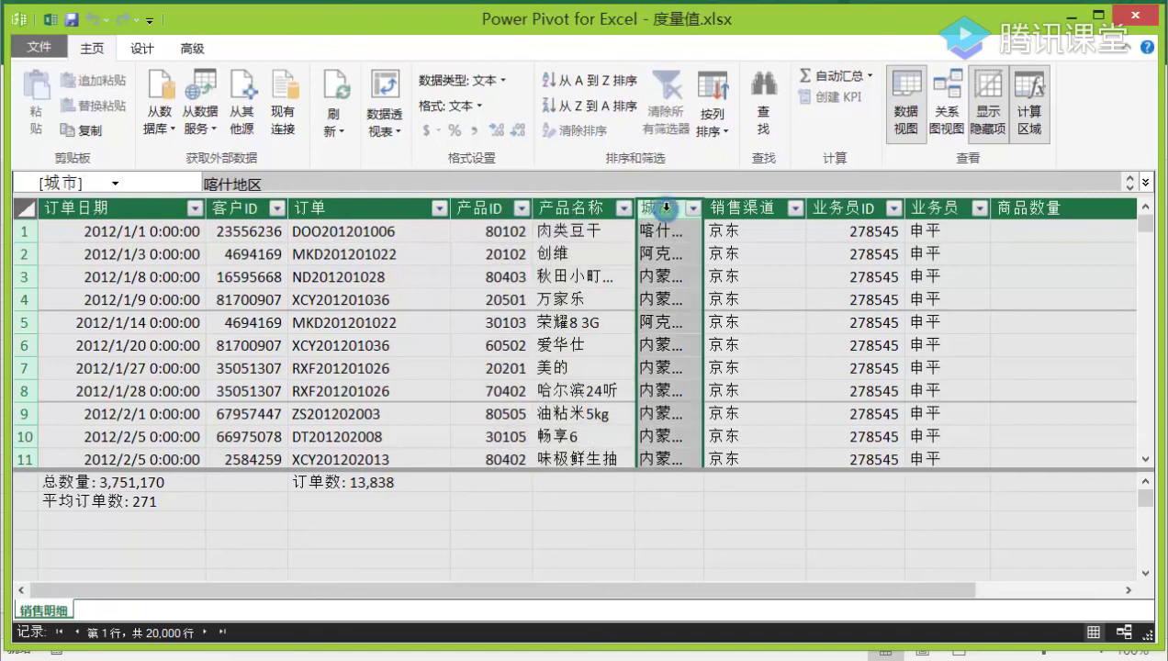
{"action": "left_click_drag", "start_coordinate": [701, 209], "coordinate": [770, 213]}
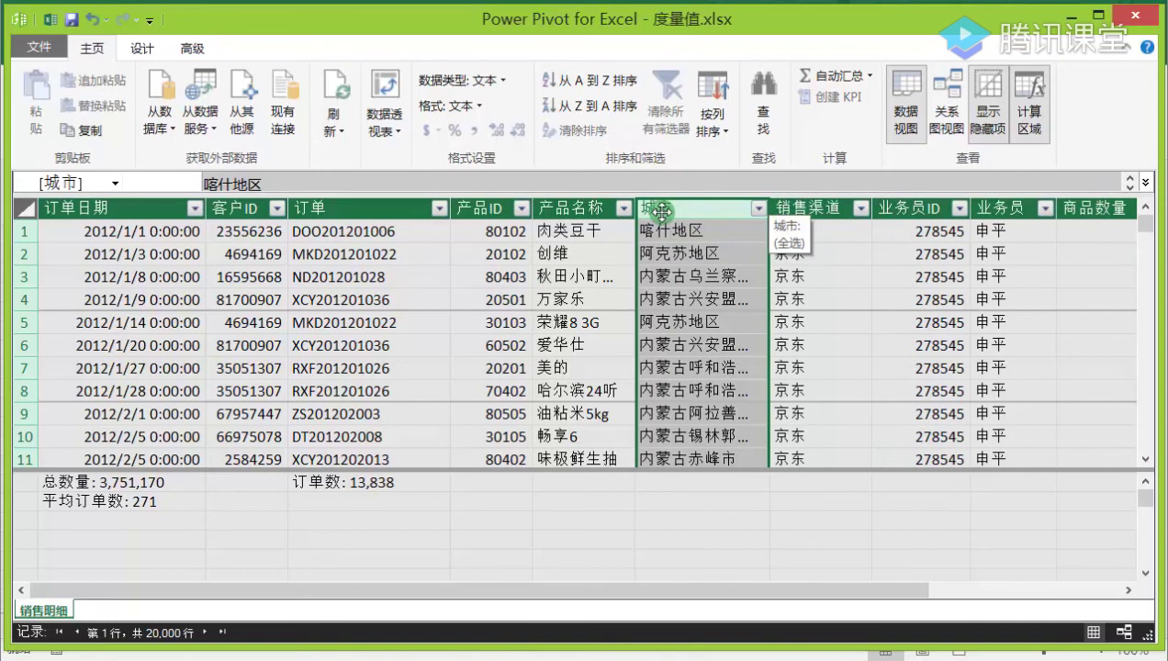
Examine the 业务员ID and 商品数量 columns of the 销售明细 table.
{"action": "left_click", "coordinate": [900, 208]}
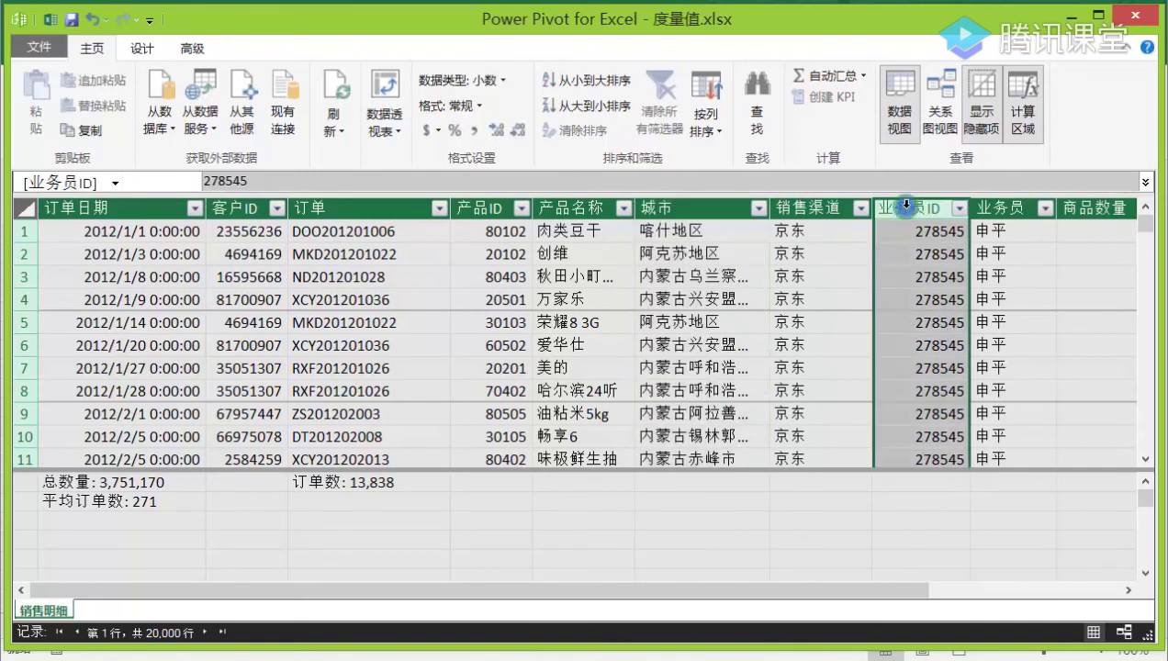
{"action": "left_click_drag", "start_coordinate": [814, 590], "coordinate": [979, 589]}
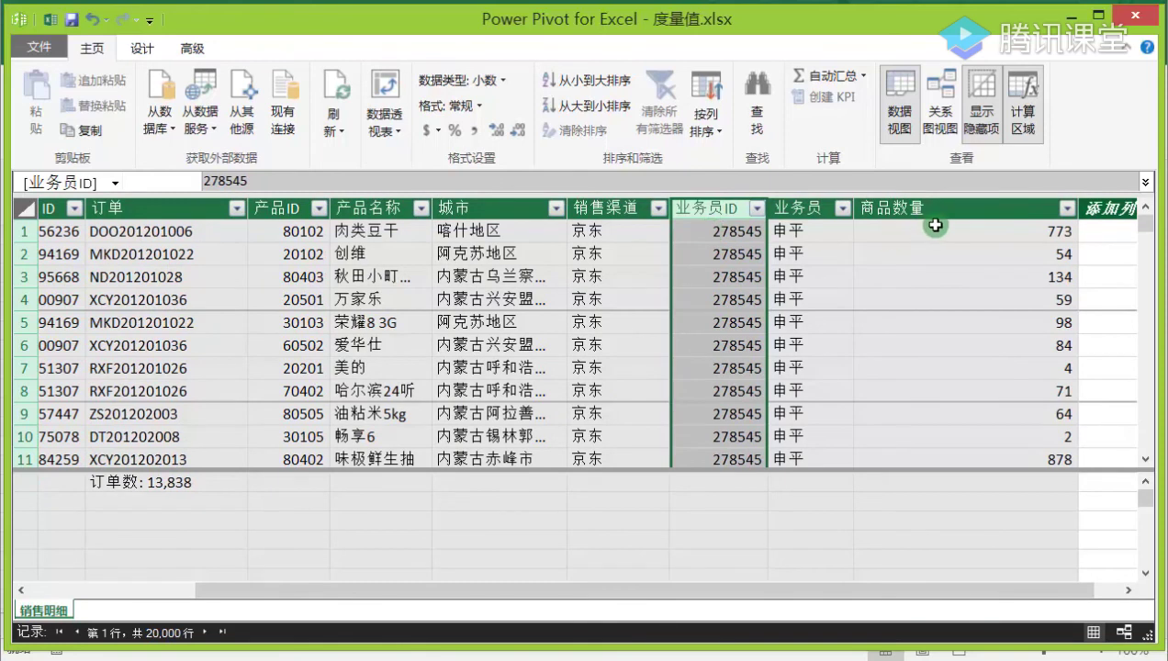
{"action": "left_click", "coordinate": [935, 225]}
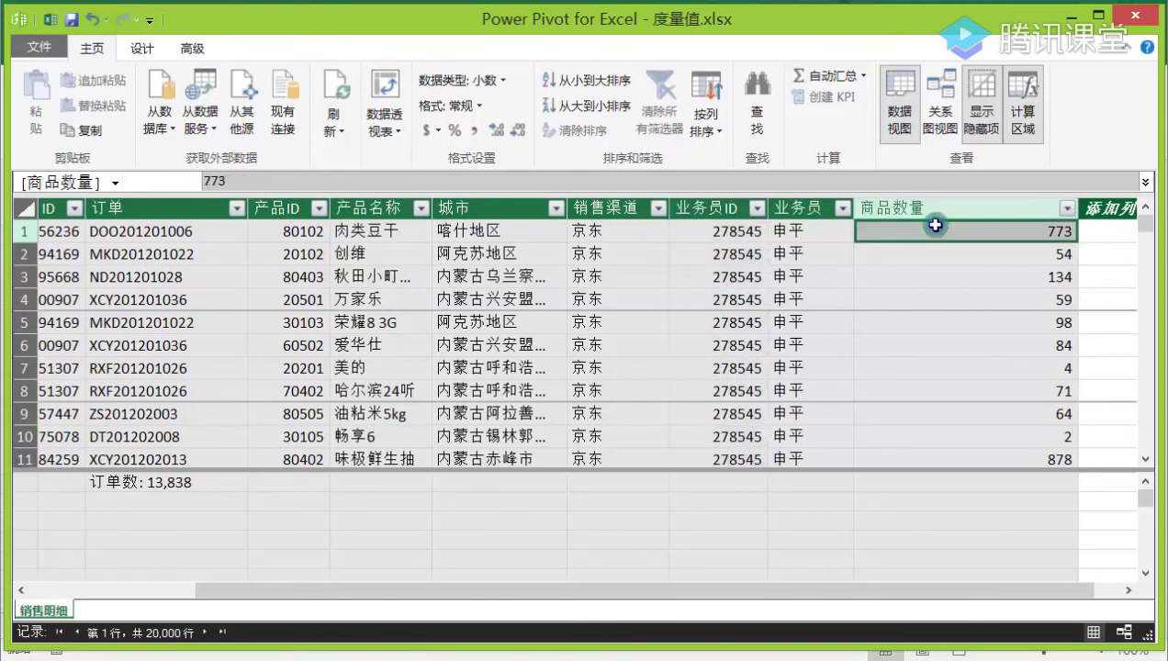
{"action": "left_click", "coordinate": [977, 278]}
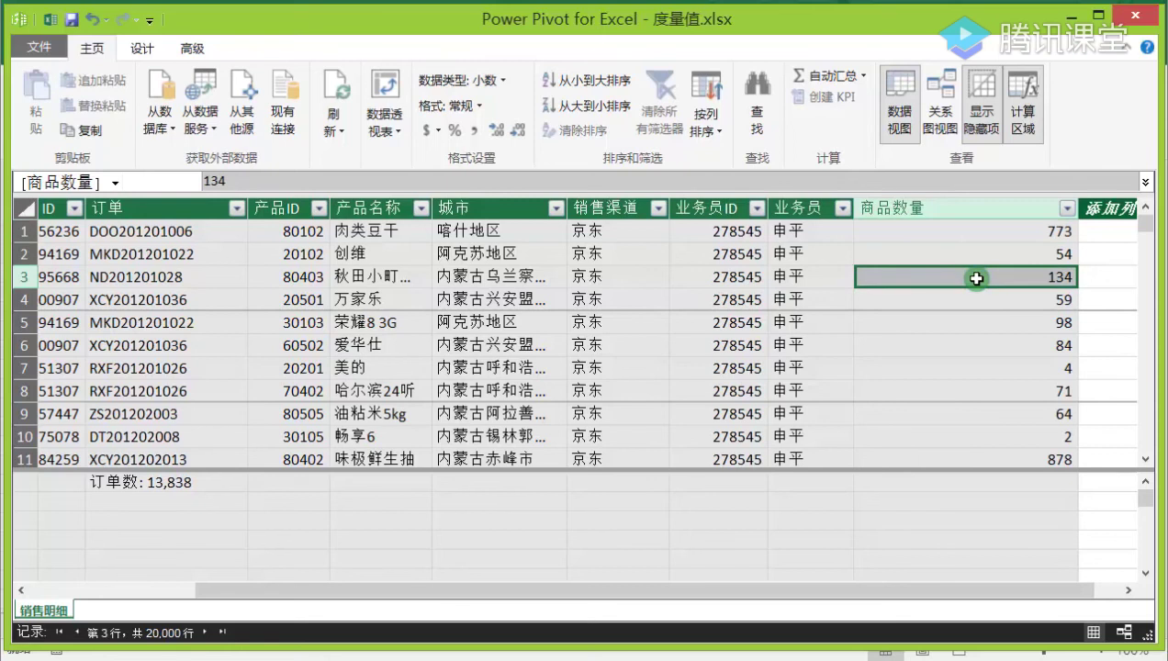
{"action": "left_click", "coordinate": [991, 253]}
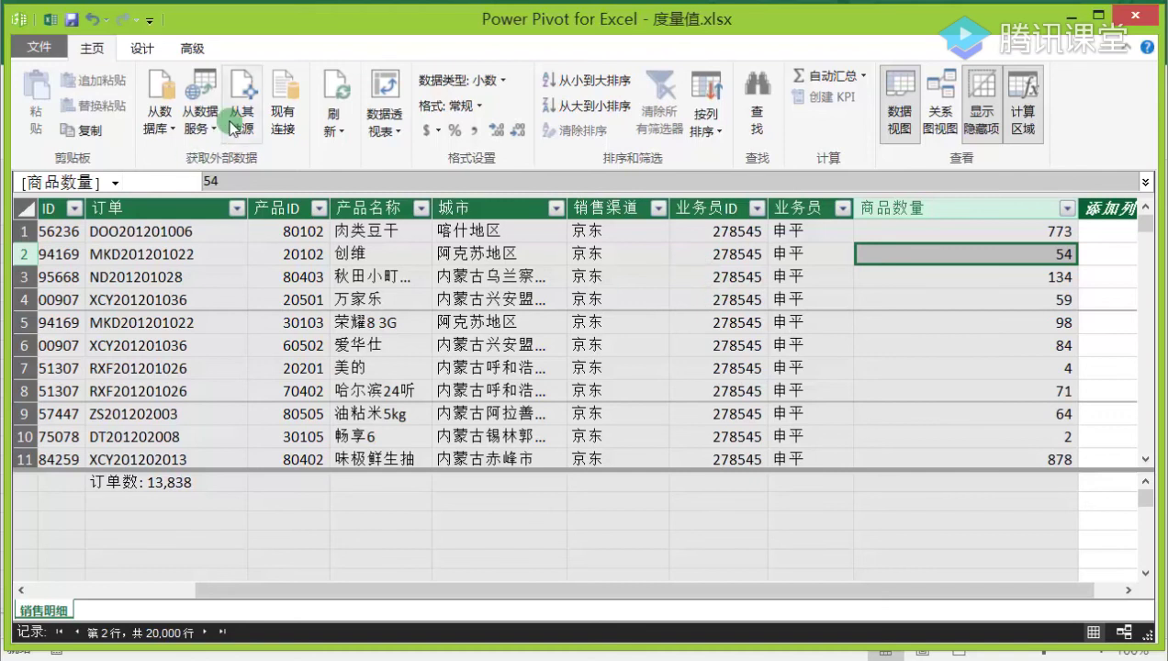
Start an import from other sources, review the available source types and choose an Excel file as the source.
{"action": "left_click", "coordinate": [242, 90]}
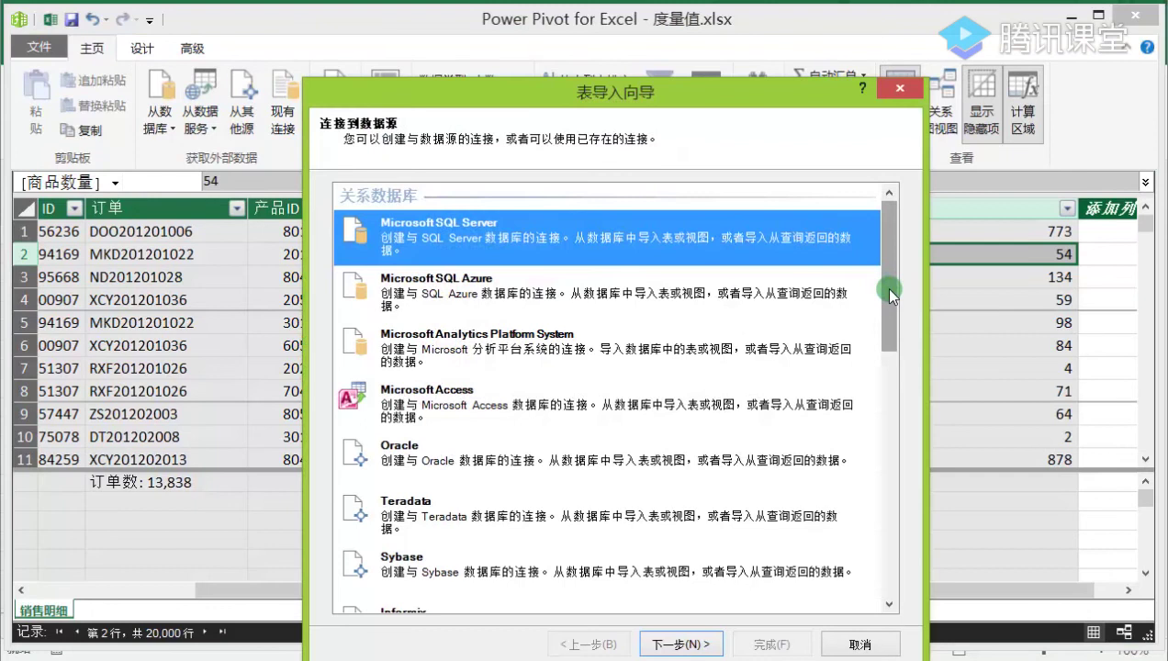
{"action": "left_click_drag", "start_coordinate": [887, 292], "coordinate": [863, 578]}
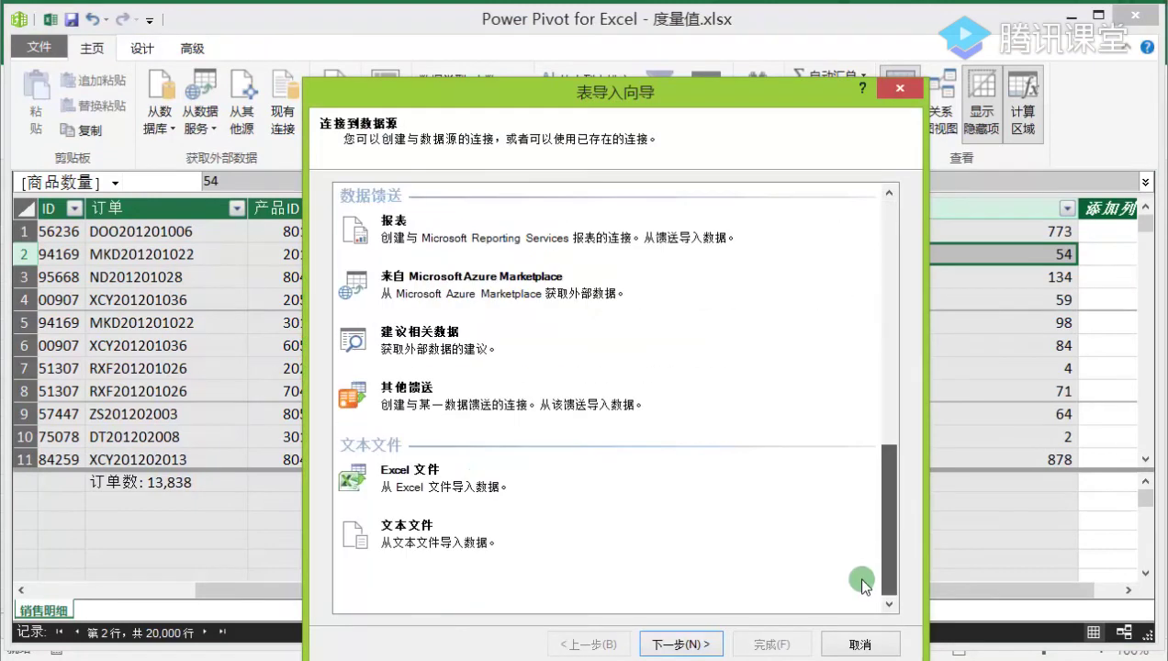
{"action": "left_click", "coordinate": [481, 479]}
{"action": "left_click_drag", "start_coordinate": [577, 97], "coordinate": [576, 53]}
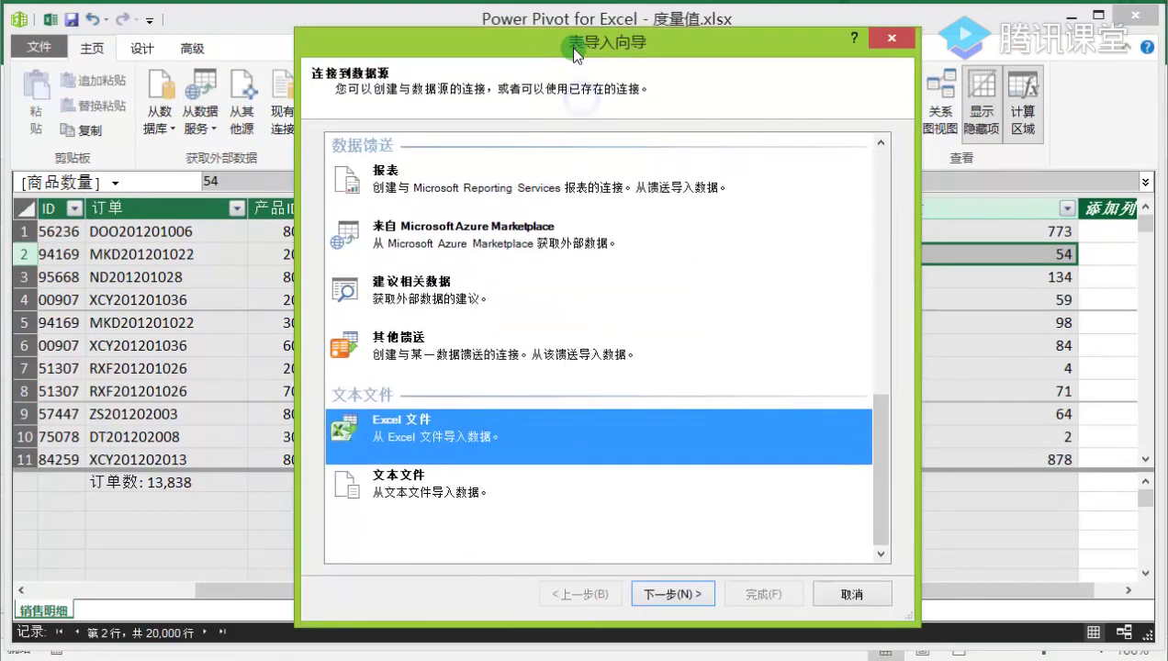
{"action": "left_click_drag", "start_coordinate": [882, 466], "coordinate": [900, 198]}
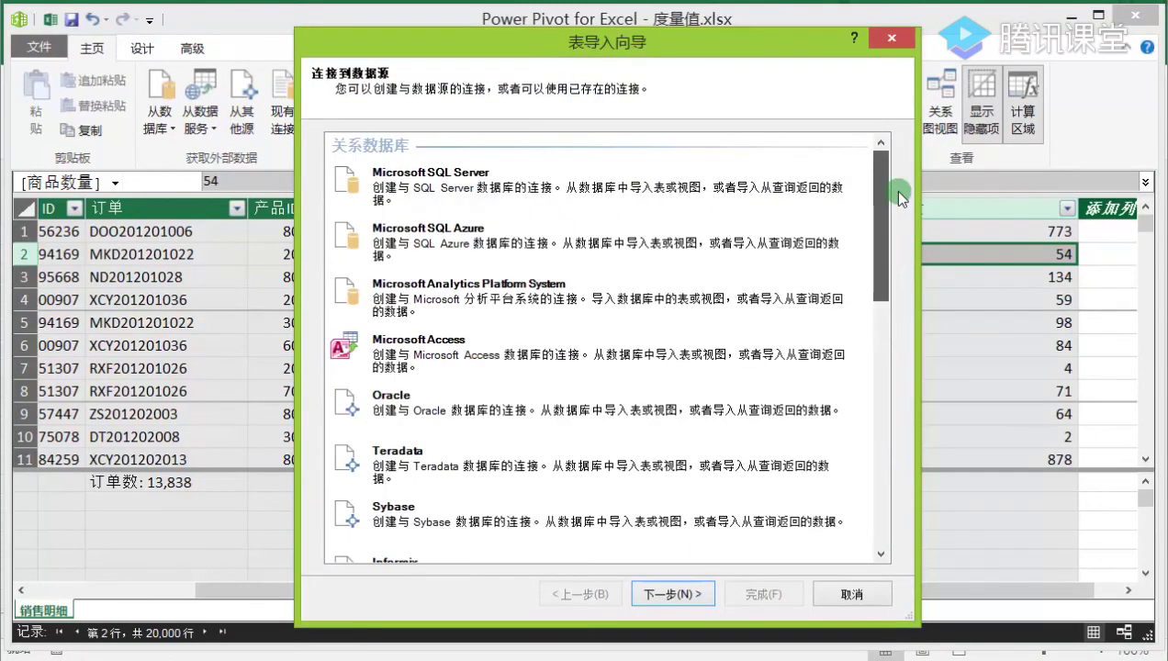
{"action": "left_click", "coordinate": [446, 342]}
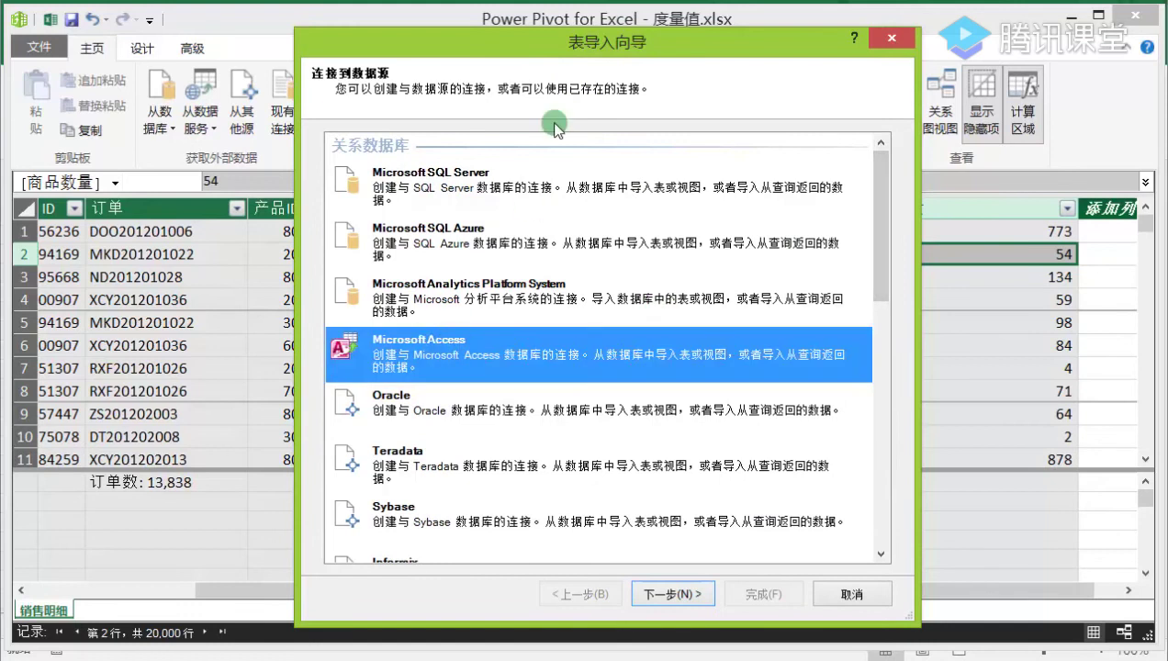
{"action": "left_click_drag", "start_coordinate": [556, 36], "coordinate": [560, 20]}
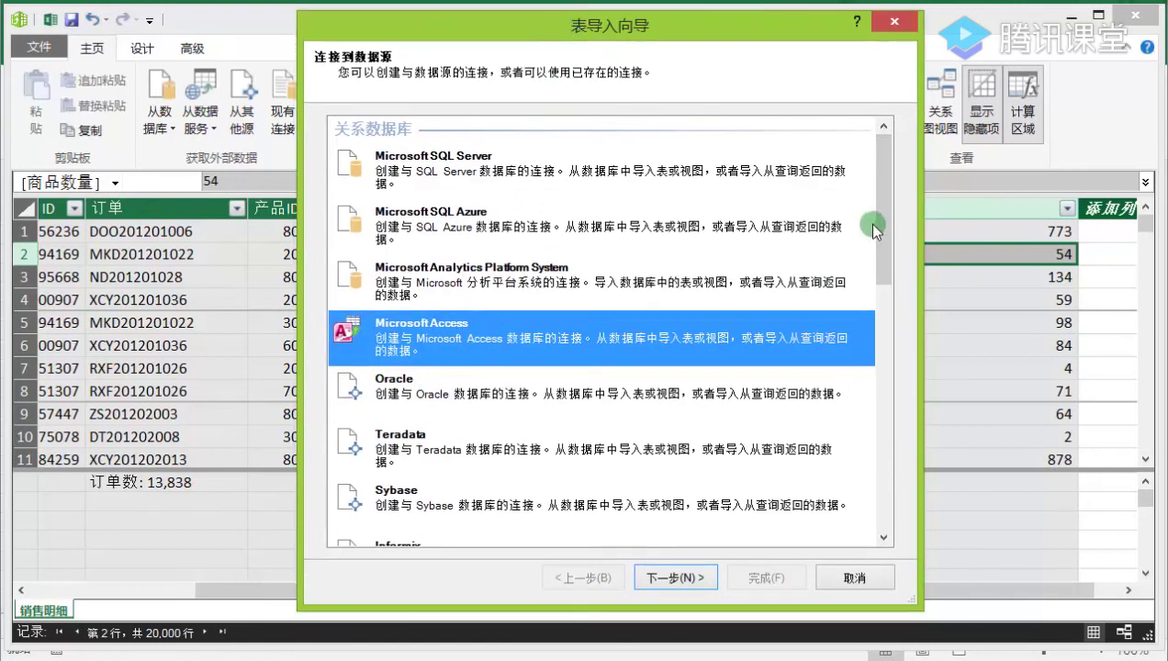
{"action": "left_click_drag", "start_coordinate": [875, 230], "coordinate": [883, 487]}
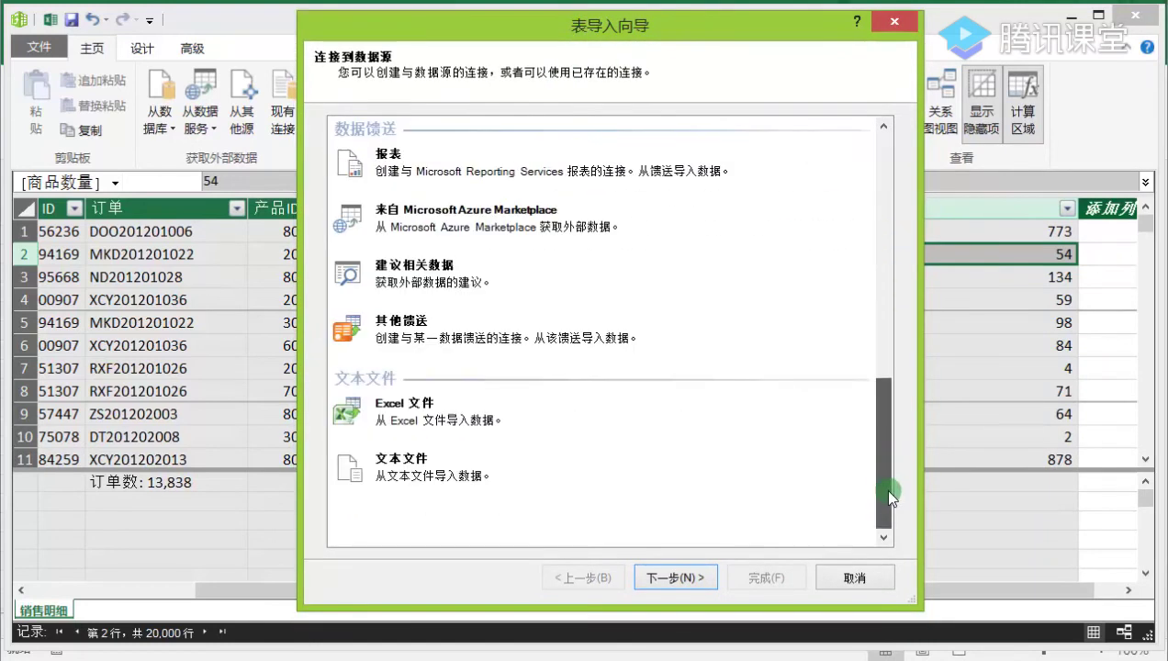
{"action": "left_click", "coordinate": [425, 421]}
{"action": "left_click", "coordinate": [658, 584]}
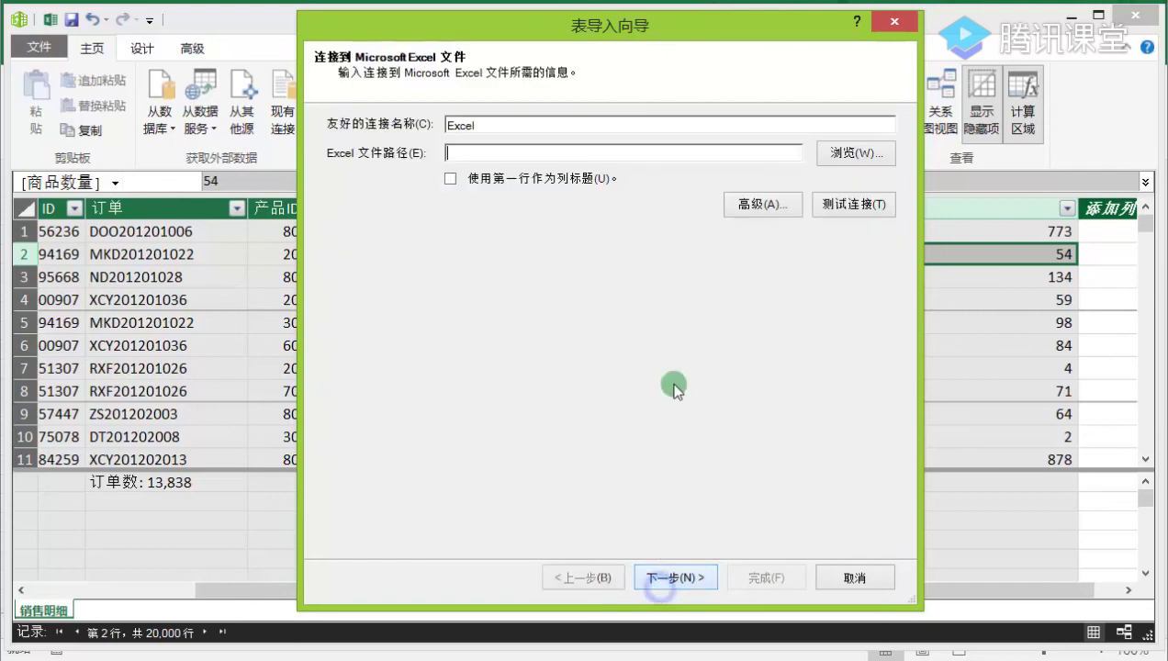
Connect to 02 产品ID.xlsx with the first row as column headers and import only the 产品$ sheet.
{"action": "left_click", "coordinate": [855, 153]}
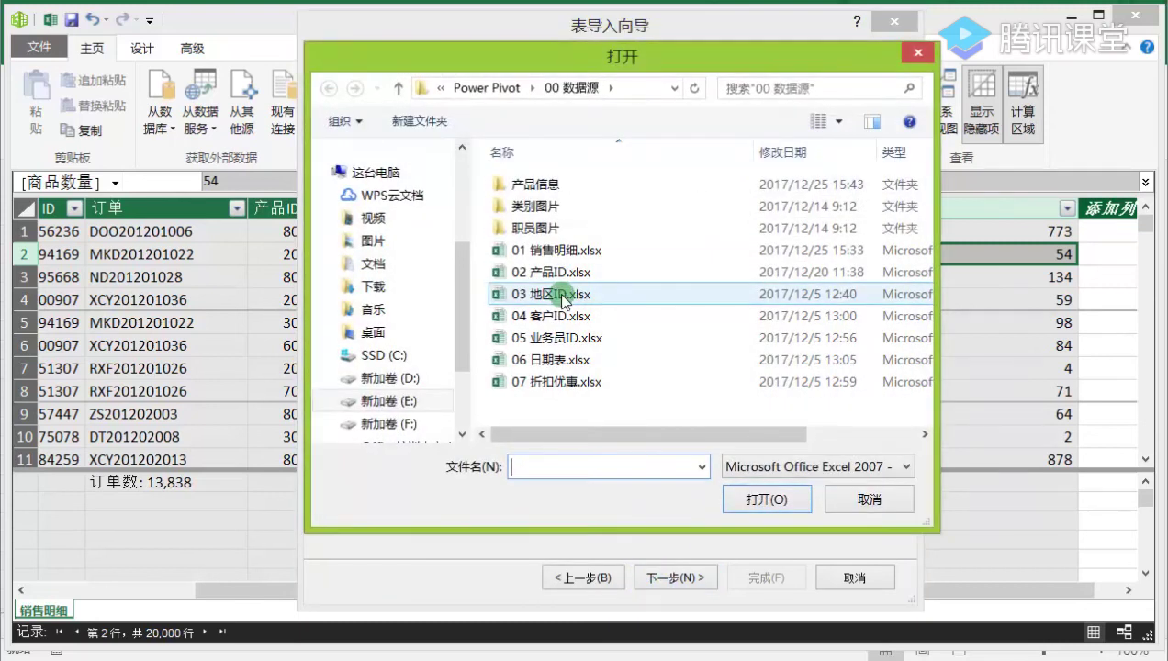
{"action": "left_click", "coordinate": [556, 272]}
{"action": "left_click", "coordinate": [781, 496]}
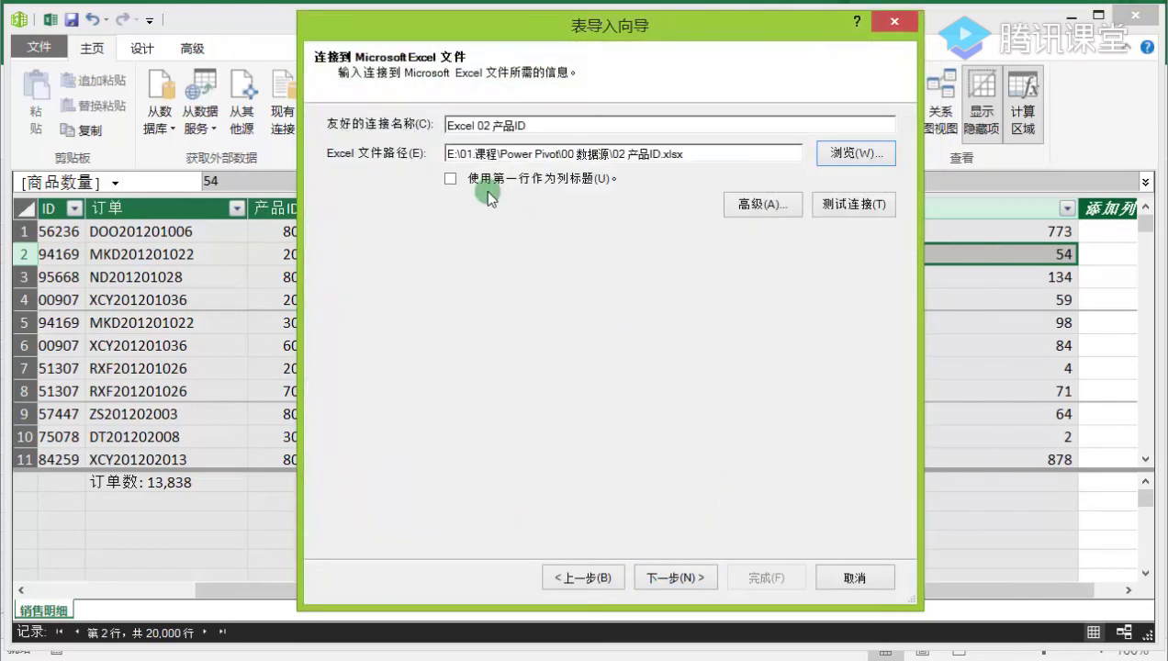
{"action": "left_click", "coordinate": [450, 179]}
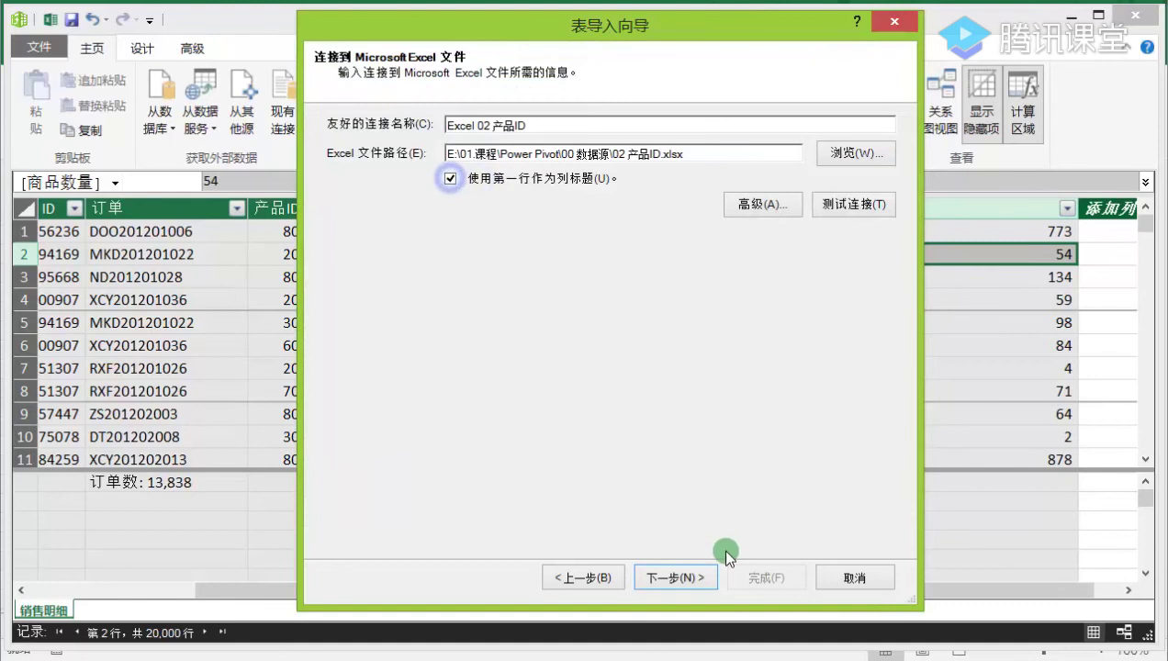
{"action": "left_click", "coordinate": [679, 578]}
{"action": "left_click", "coordinate": [334, 195]}
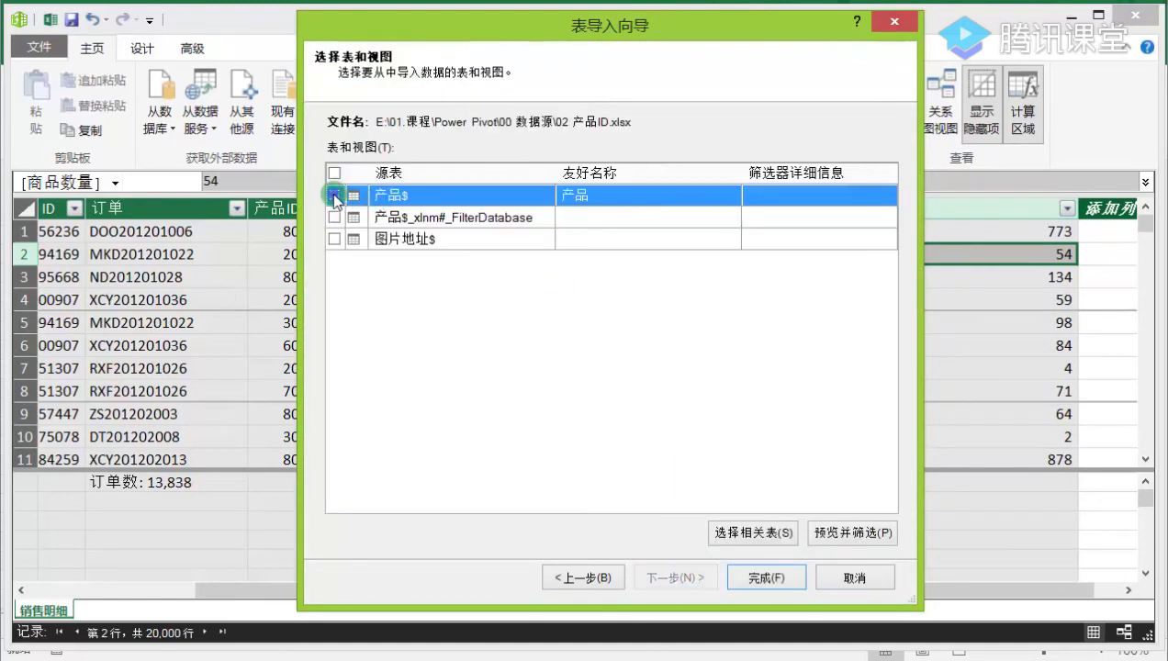
{"action": "left_click", "coordinate": [751, 577]}
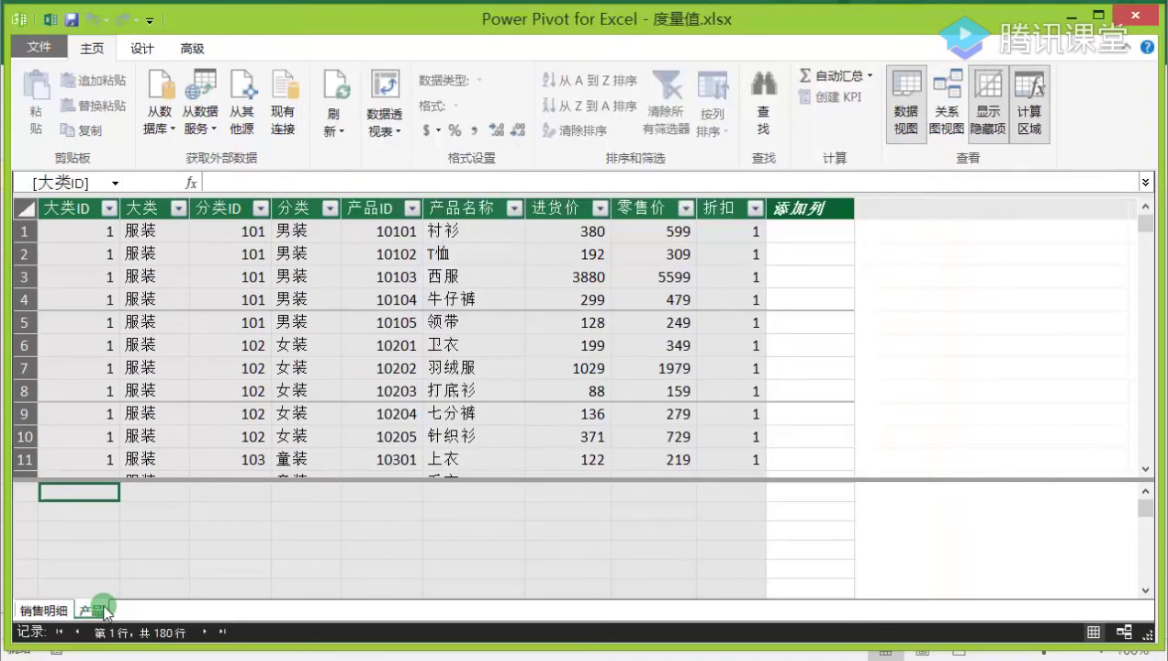
Set up another Excel file import from 03 地区ID.xlsx, using the first row as column headers.
{"action": "left_click", "coordinate": [242, 117]}
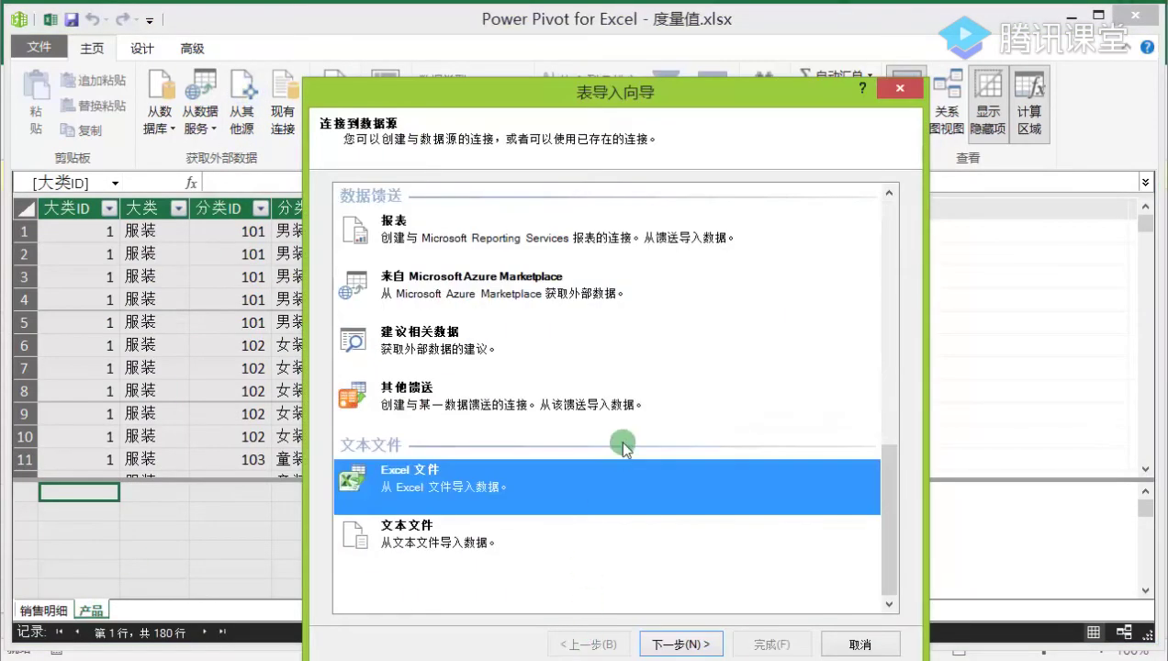
{"action": "left_click", "coordinate": [671, 643]}
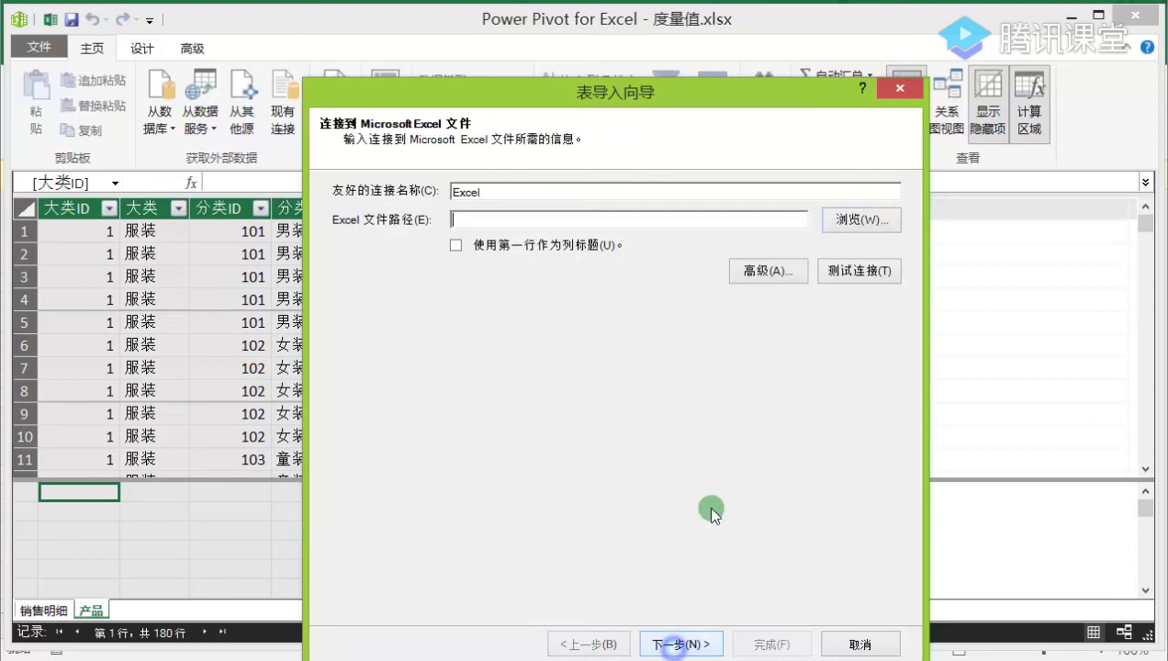
{"action": "left_click", "coordinate": [864, 221]}
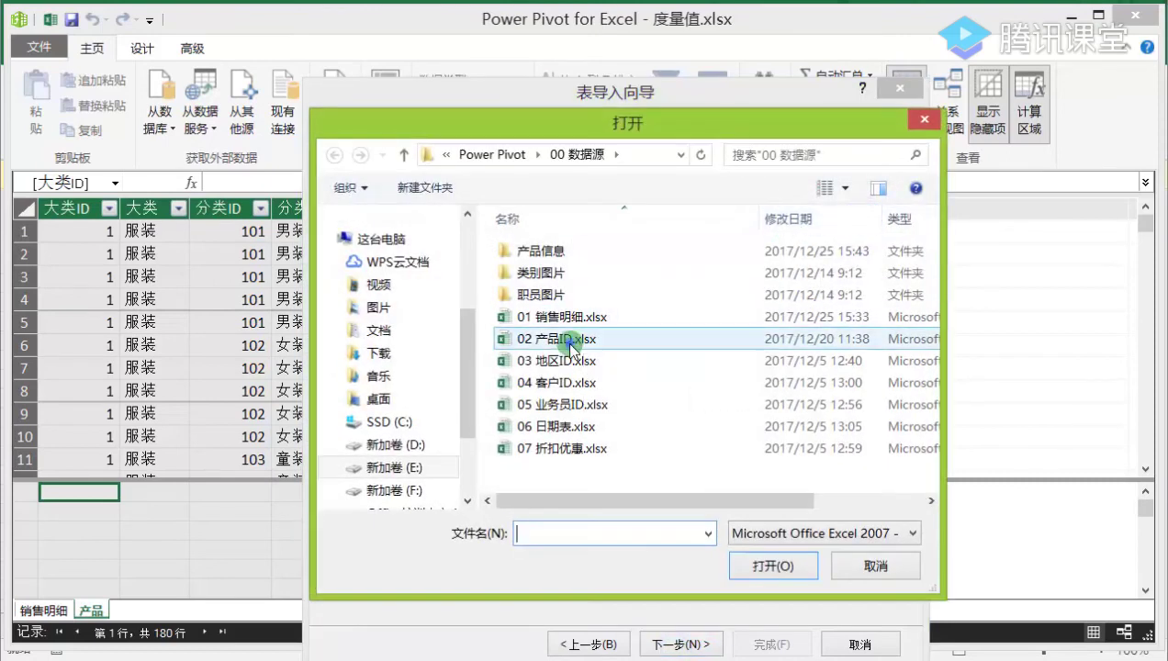
{"action": "left_click", "coordinate": [567, 339]}
{"action": "left_click", "coordinate": [570, 360]}
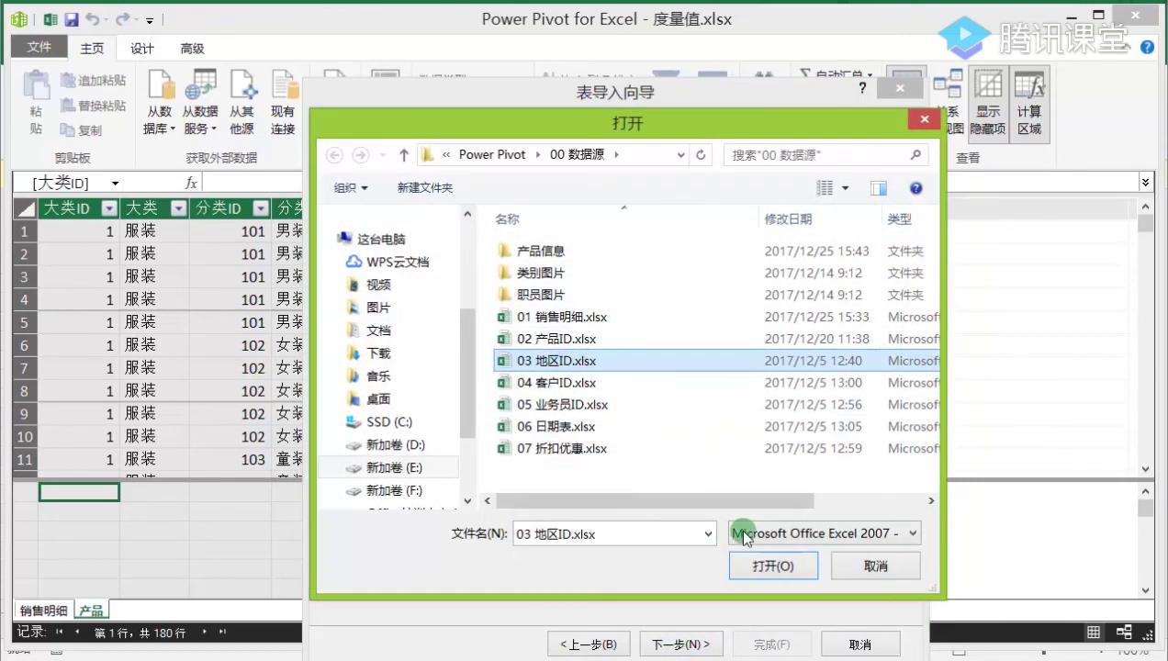
{"action": "left_click", "coordinate": [770, 565]}
{"action": "left_click", "coordinate": [457, 246]}
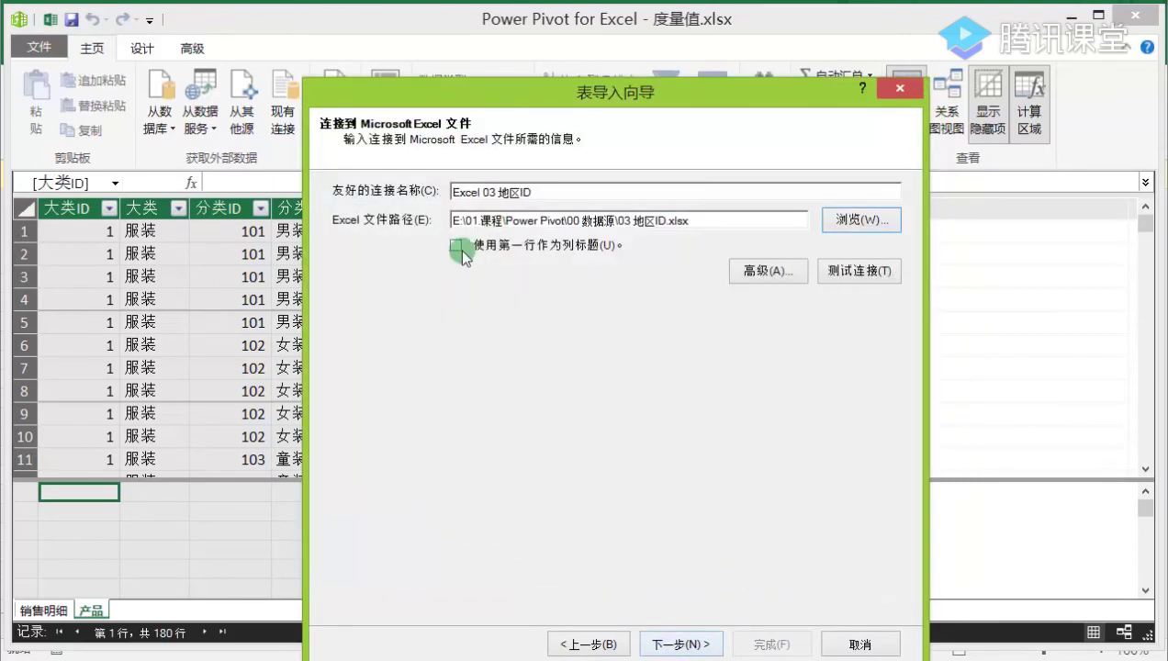
Import the 地区$ sheet into the data model and close the import wizard.
{"action": "left_click", "coordinate": [689, 641]}
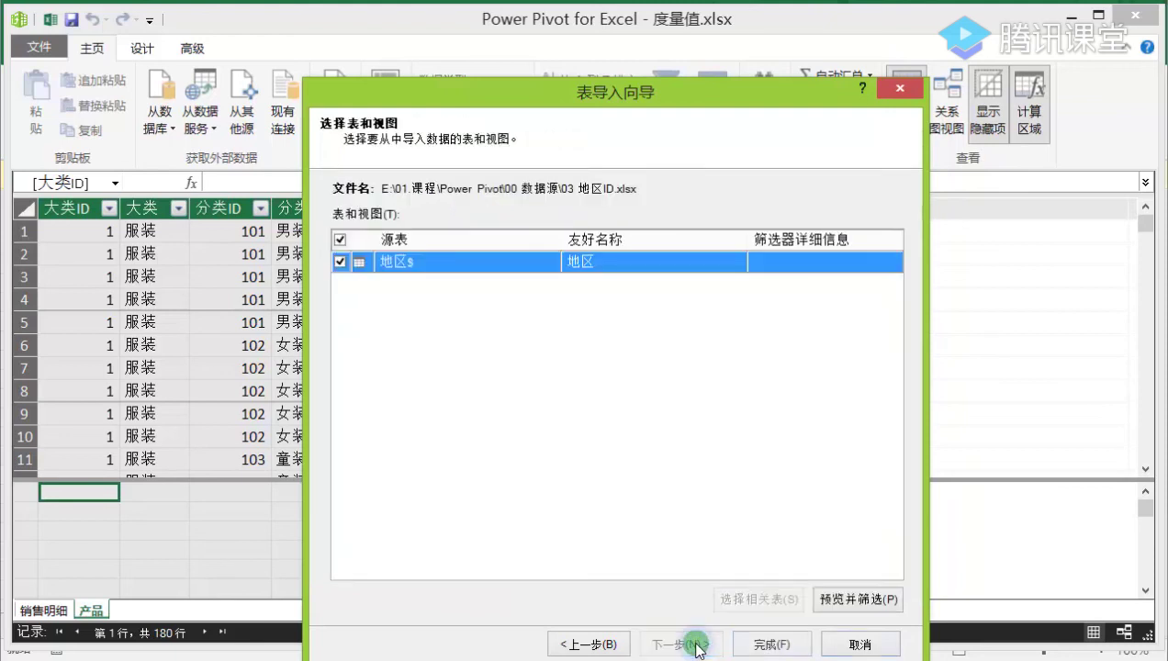
{"action": "left_click", "coordinate": [772, 645]}
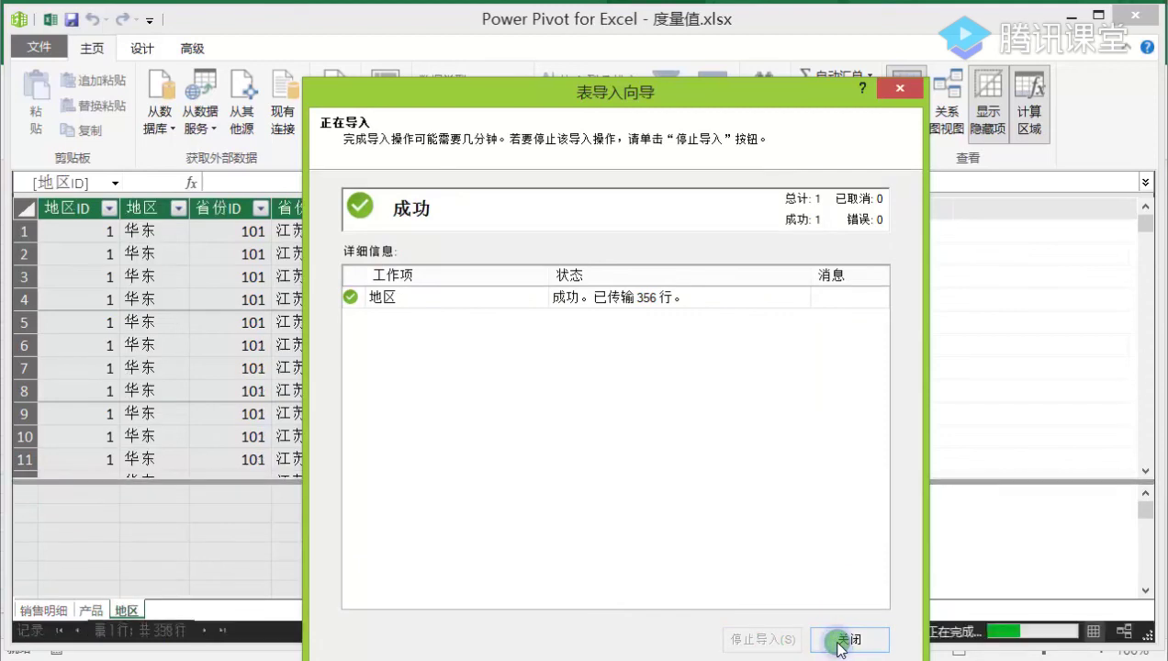
{"action": "key", "text": "Return"}
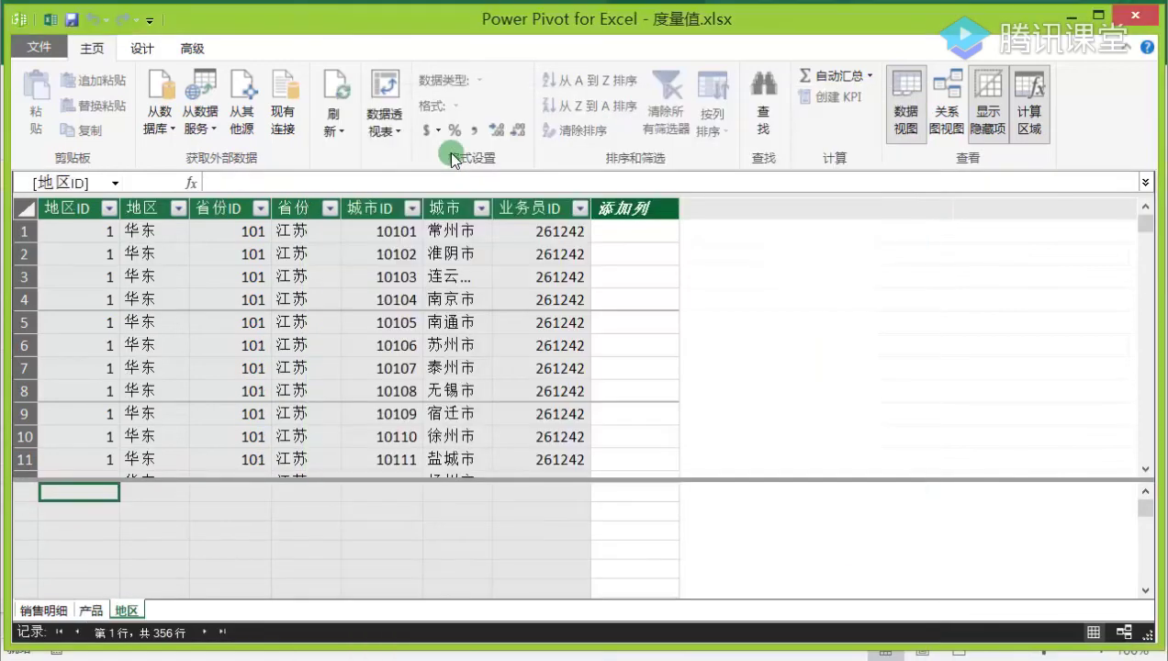
Set up a further Excel file import from 05 业务员ID.xlsx, using the first row as column headers.
{"action": "left_click", "coordinate": [243, 108]}
{"action": "left_click_drag", "start_coordinate": [884, 265], "coordinate": [906, 565]}
{"action": "double_click", "coordinate": [540, 478]}
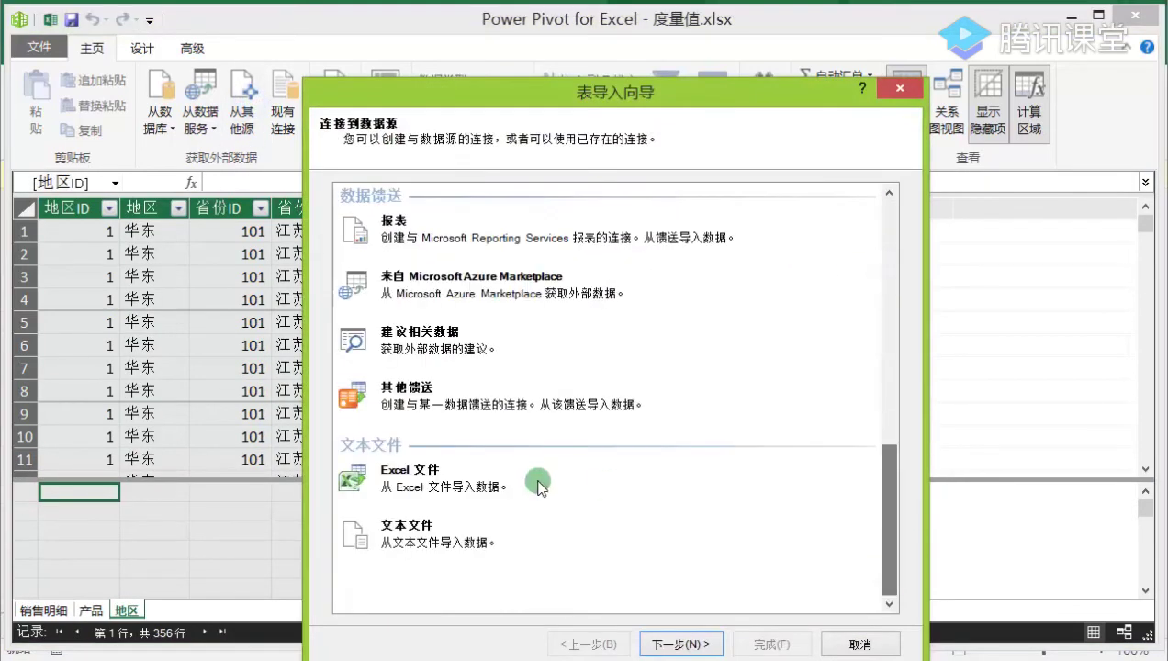
{"action": "left_click", "coordinate": [557, 390]}
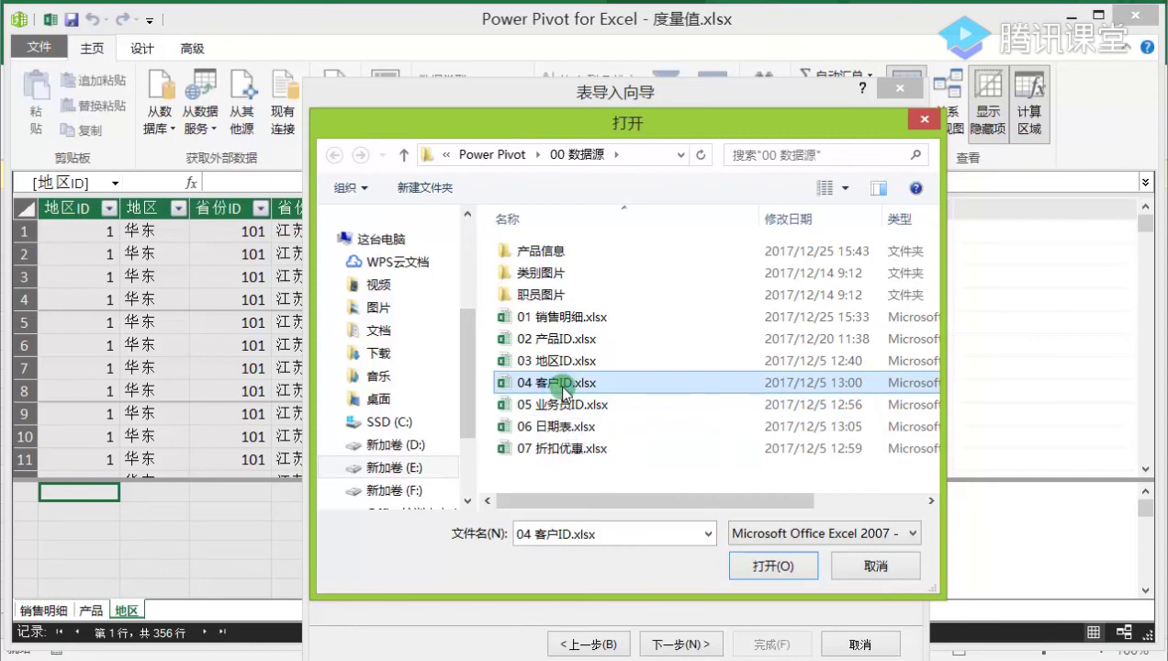
{"action": "left_click", "coordinate": [560, 405]}
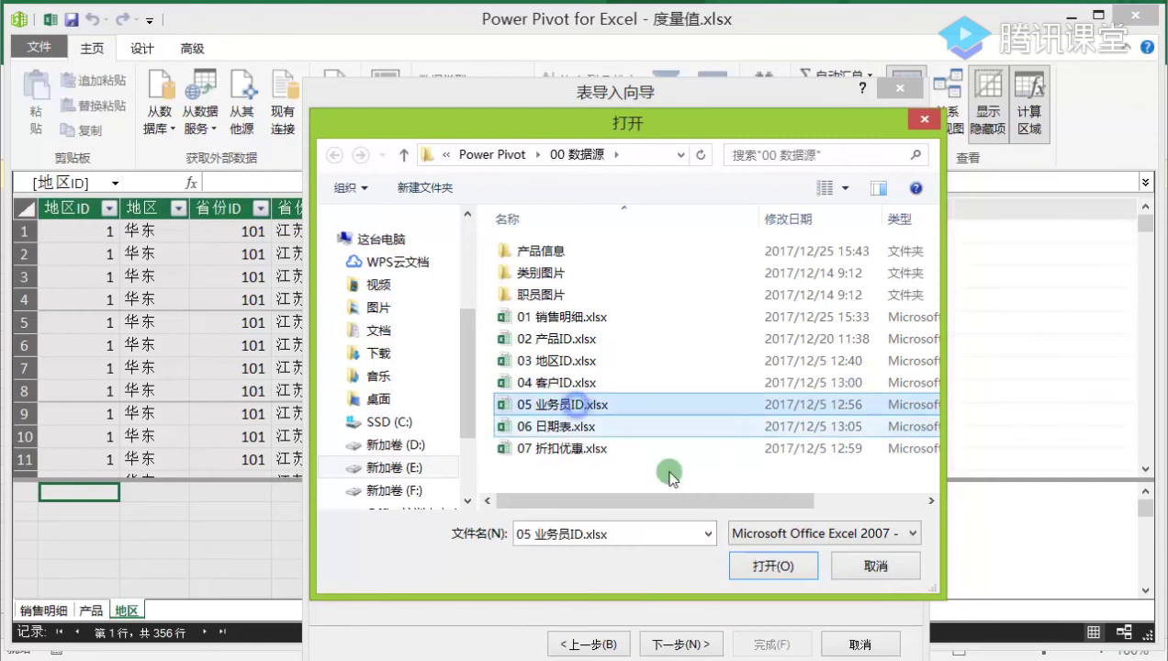
{"action": "left_click", "coordinate": [757, 565]}
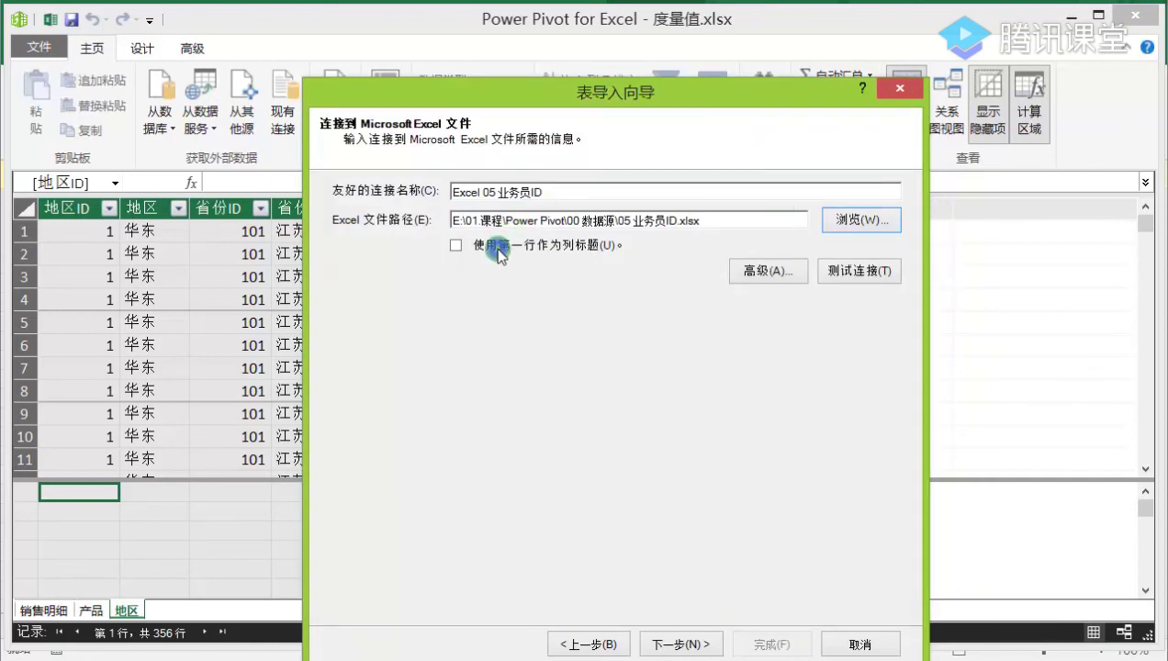
{"action": "left_click", "coordinate": [453, 246]}
Import only the 业务员$ sheet into the data model and close the import wizard.
{"action": "left_click", "coordinate": [682, 644]}
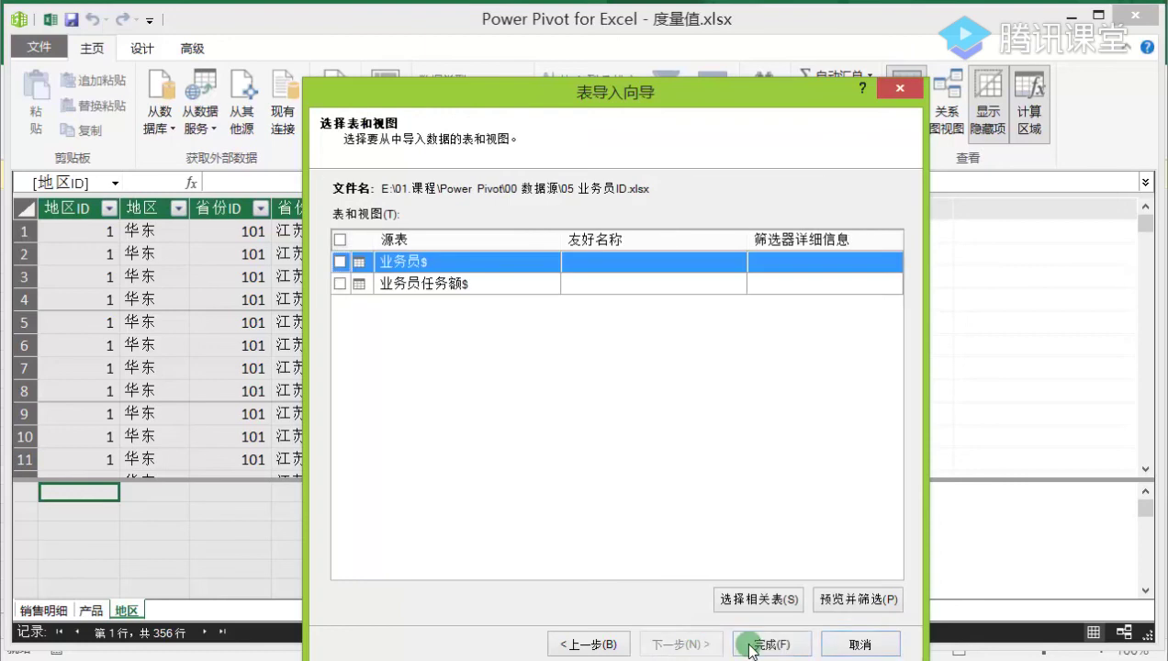
{"action": "left_click", "coordinate": [340, 262]}
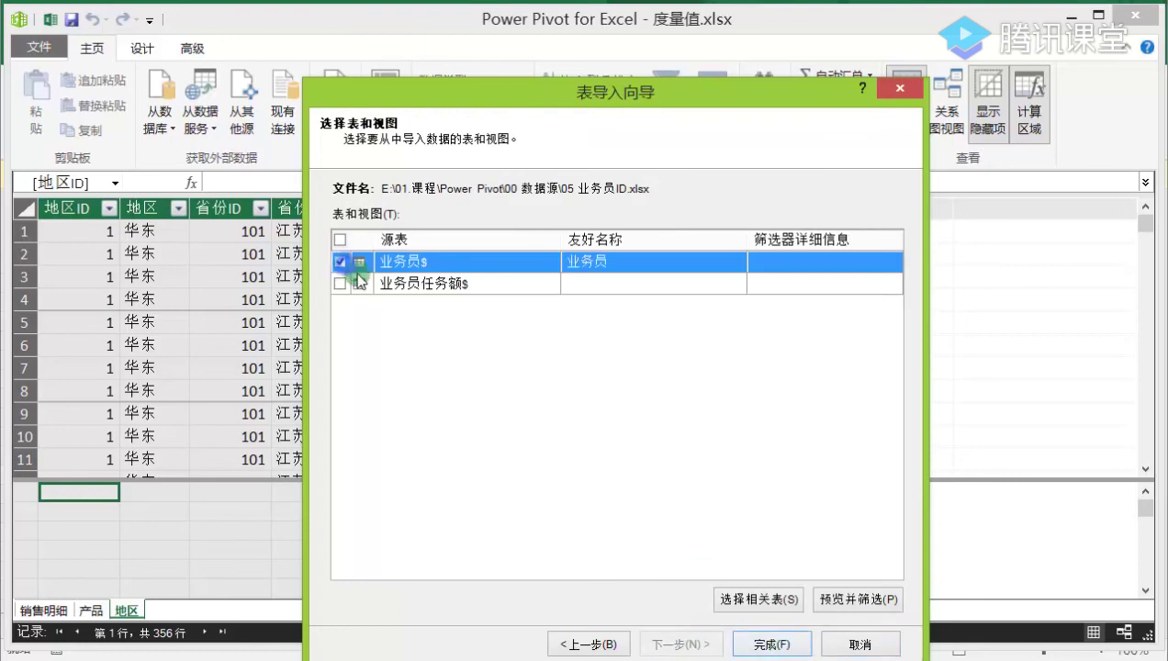
{"action": "left_click", "coordinate": [773, 645]}
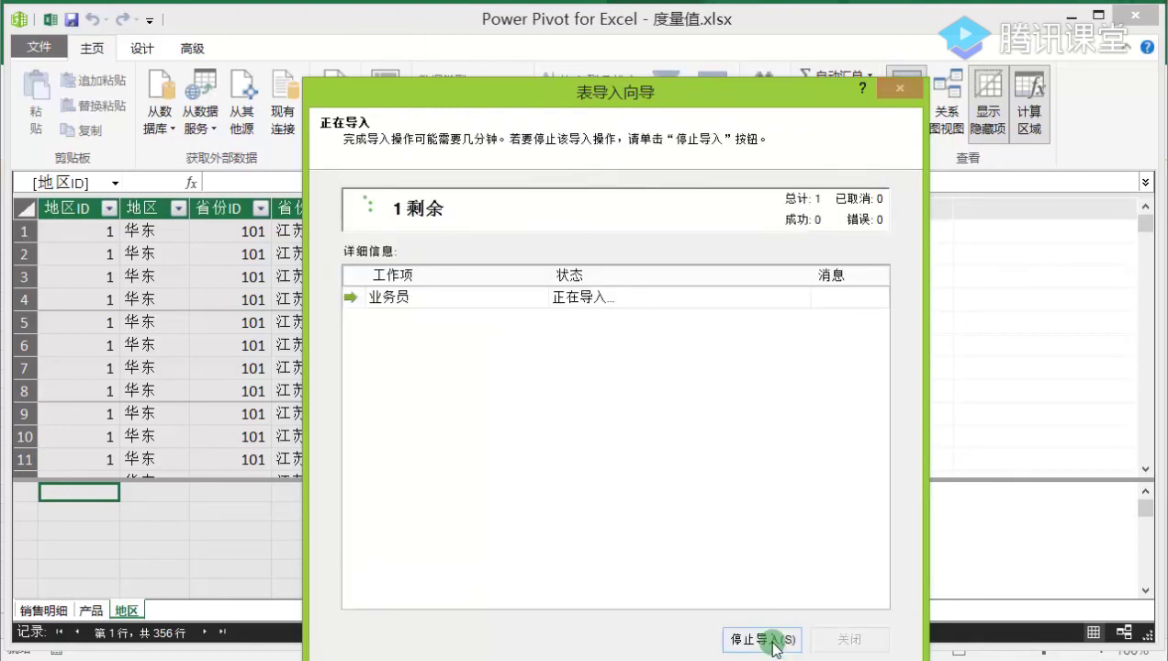
{"action": "left_click", "coordinate": [831, 636]}
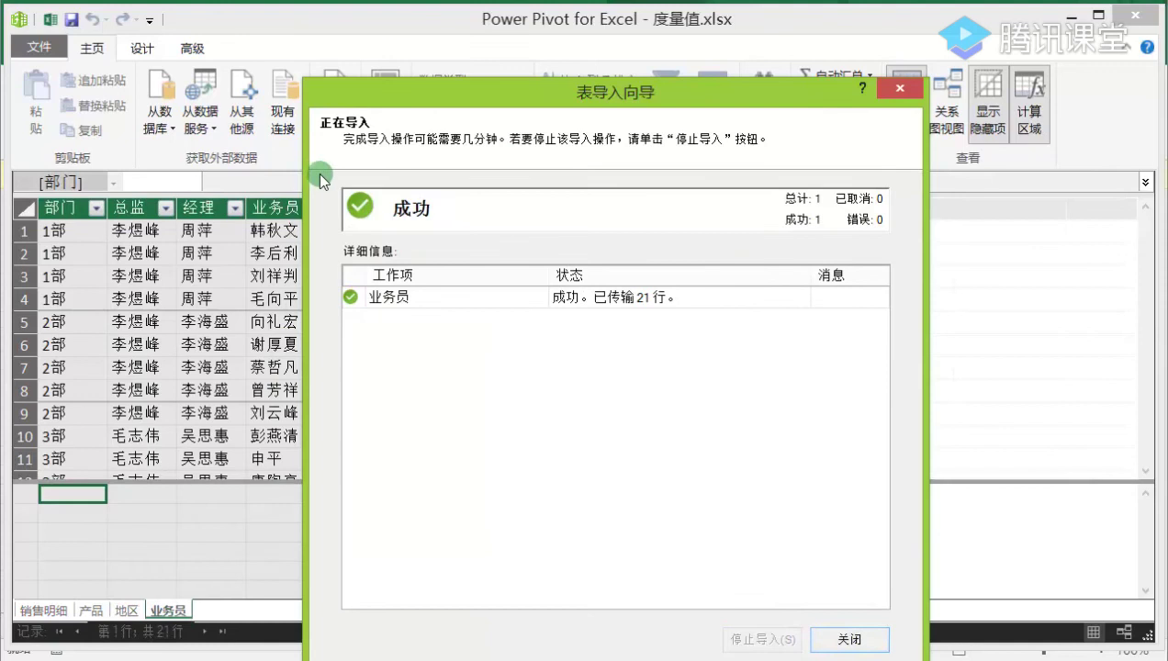
Set up another Excel file import from 06 日期表.xlsx, using the first row as column headers.
{"action": "left_click", "coordinate": [243, 101]}
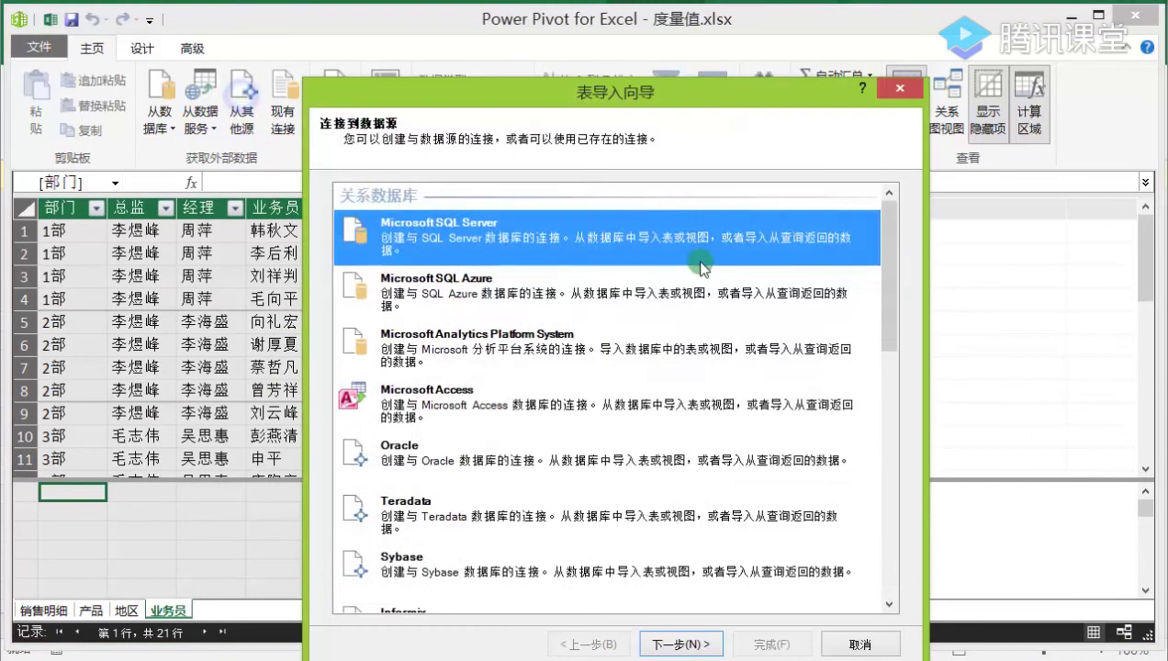
{"action": "left_click_drag", "start_coordinate": [887, 293], "coordinate": [895, 520]}
{"action": "left_click", "coordinate": [435, 483]}
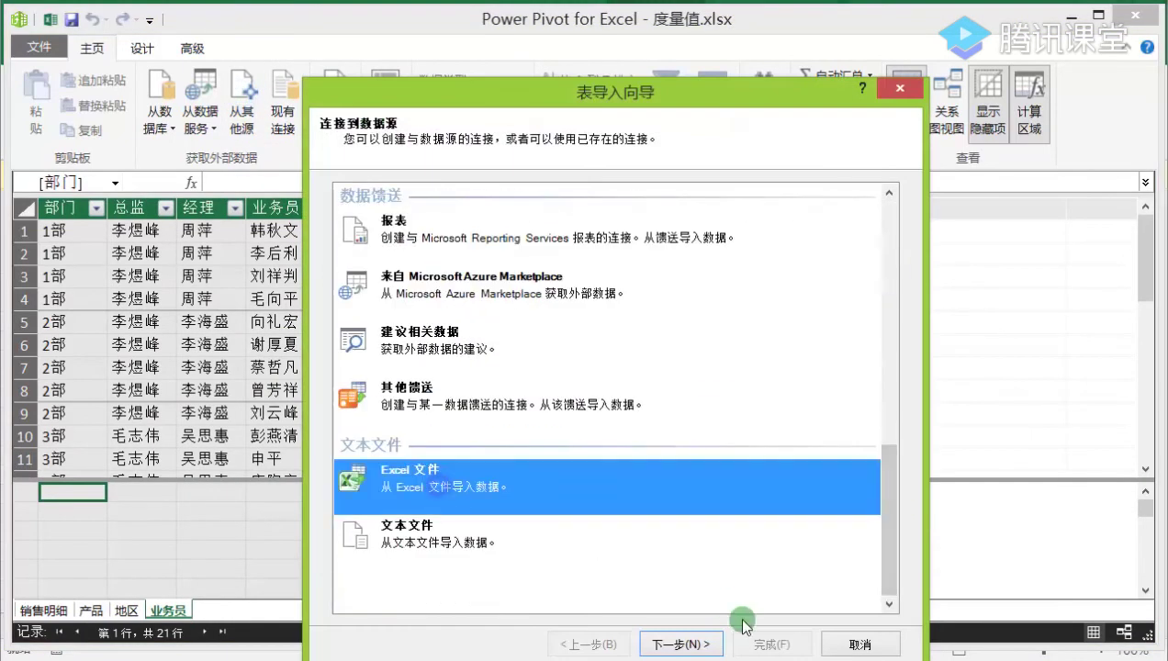
{"action": "left_click", "coordinate": [704, 640]}
{"action": "left_click", "coordinate": [882, 222]}
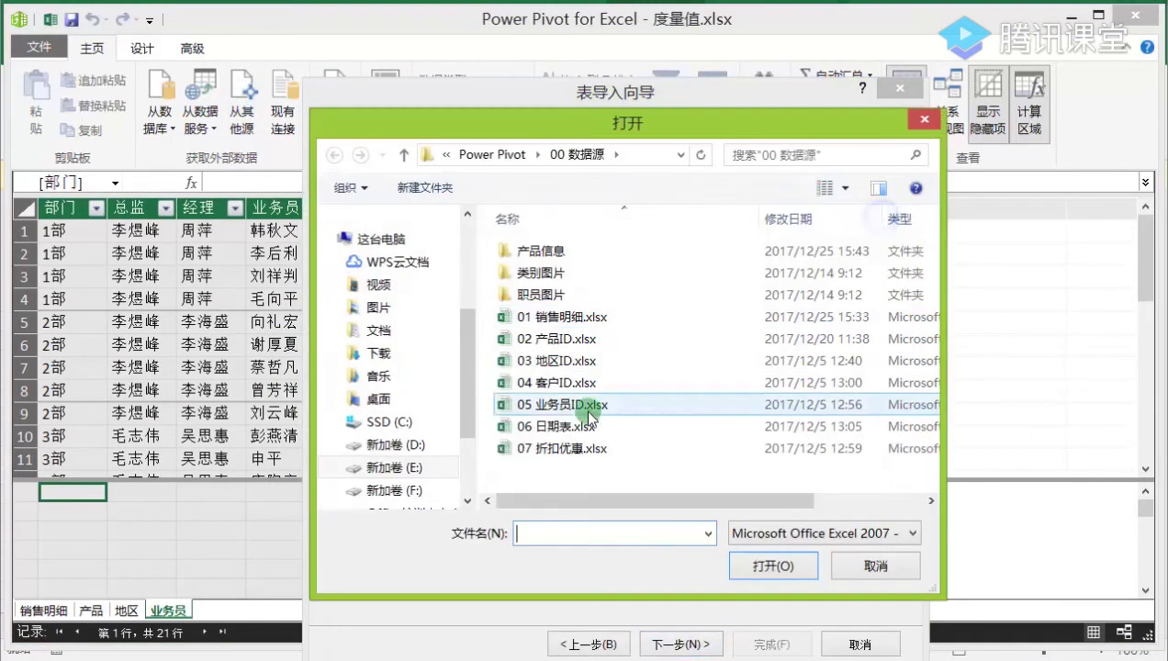
{"action": "left_click", "coordinate": [588, 426]}
{"action": "left_click", "coordinate": [772, 565]}
{"action": "left_click", "coordinate": [508, 315]}
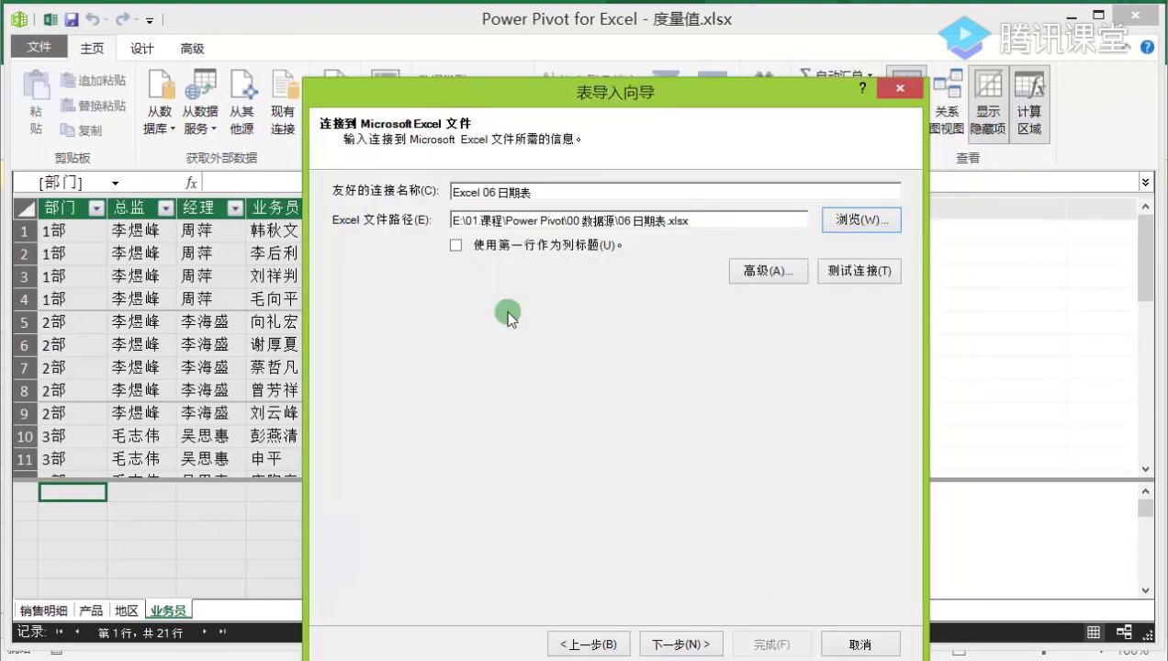
{"action": "left_click", "coordinate": [457, 248]}
Import the 日期表$ sheet into the data model and close the import wizard.
{"action": "left_click", "coordinate": [681, 643]}
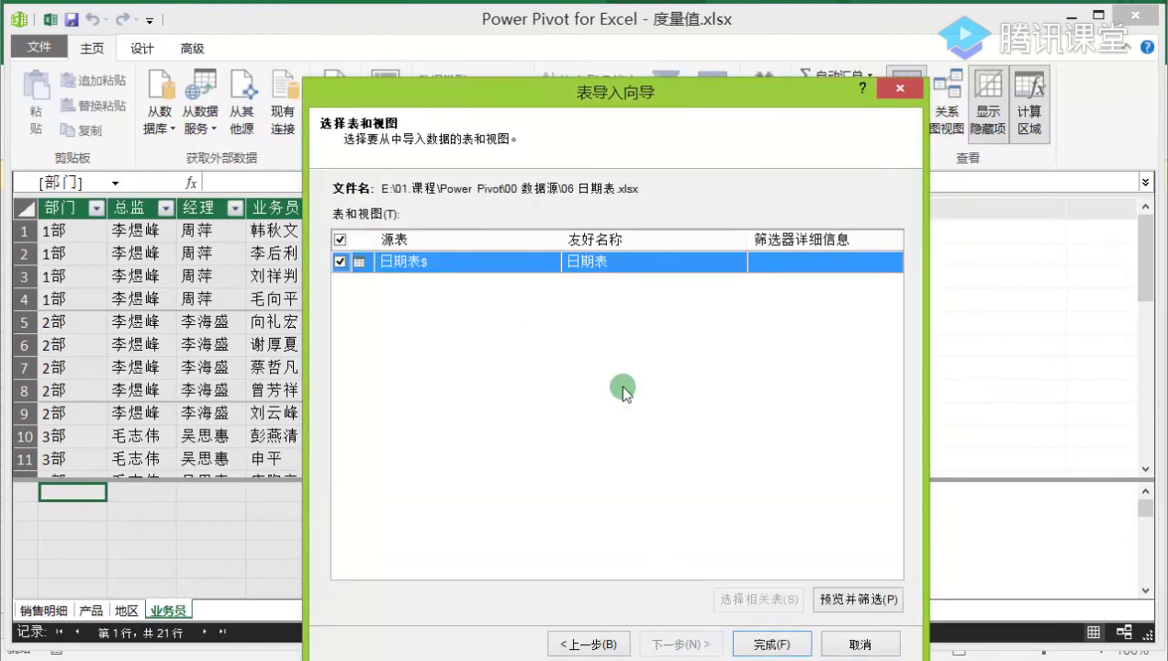
{"action": "left_click", "coordinate": [765, 644]}
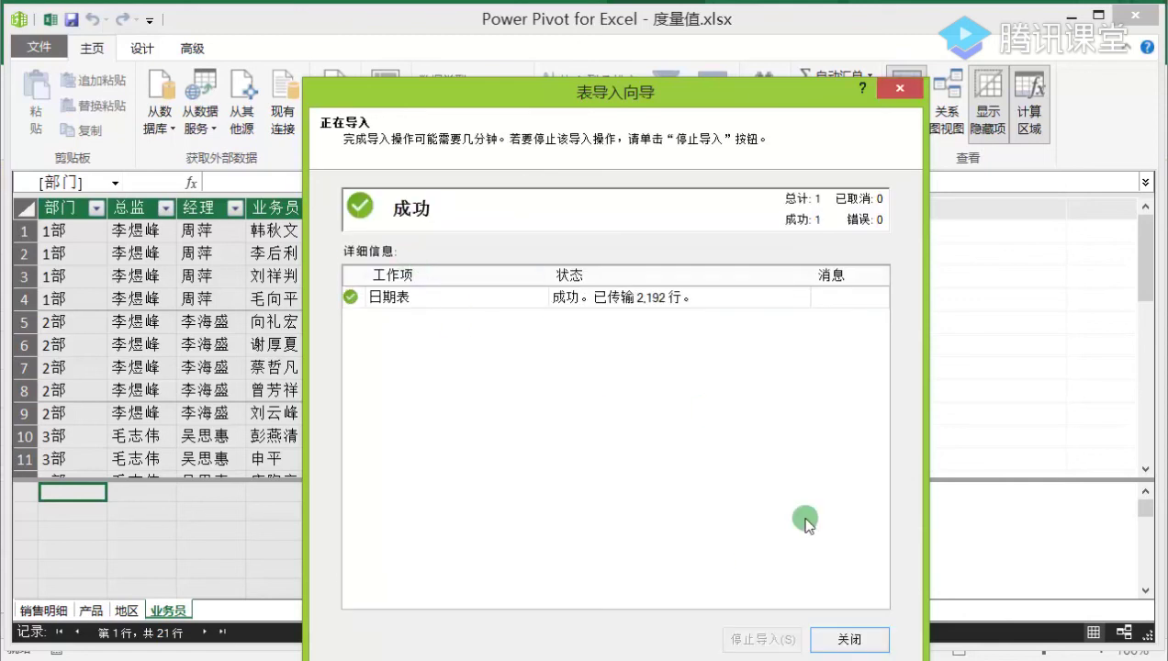
{"action": "left_click", "coordinate": [849, 641]}
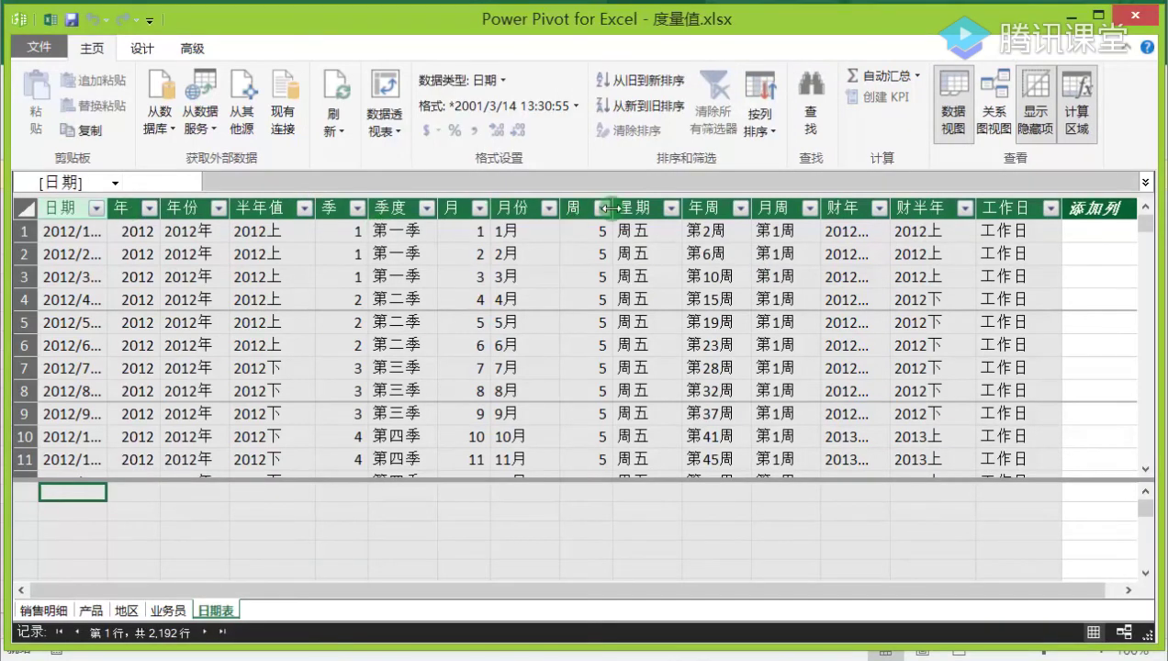
In the table properties of 日期表, exclude the 周, 星期, 年周 and 月周 columns.
{"action": "left_click", "coordinate": [144, 49]}
{"action": "left_click", "coordinate": [335, 103]}
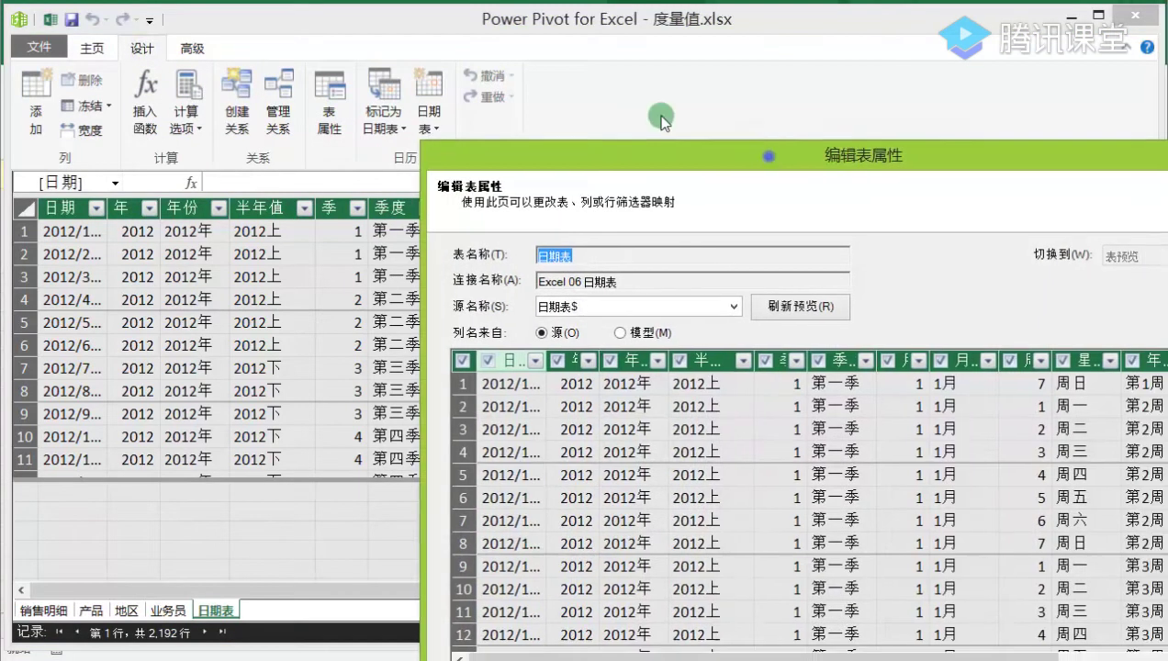
{"action": "left_click_drag", "start_coordinate": [769, 163], "coordinate": [462, 18]}
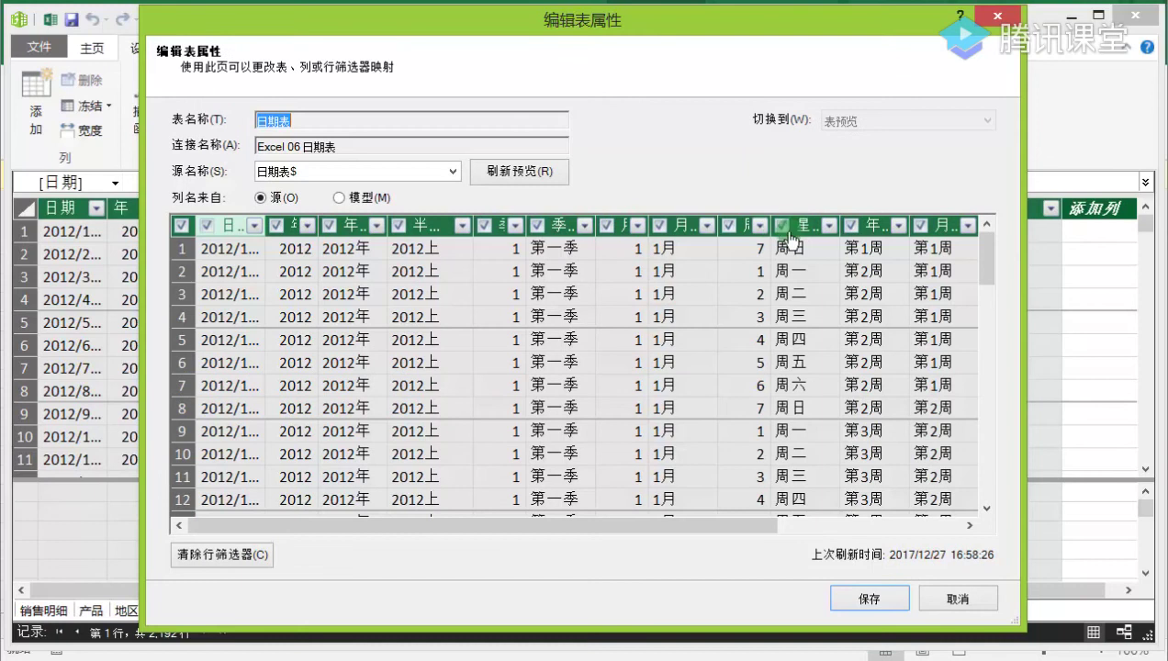
{"action": "left_click", "coordinate": [760, 225]}
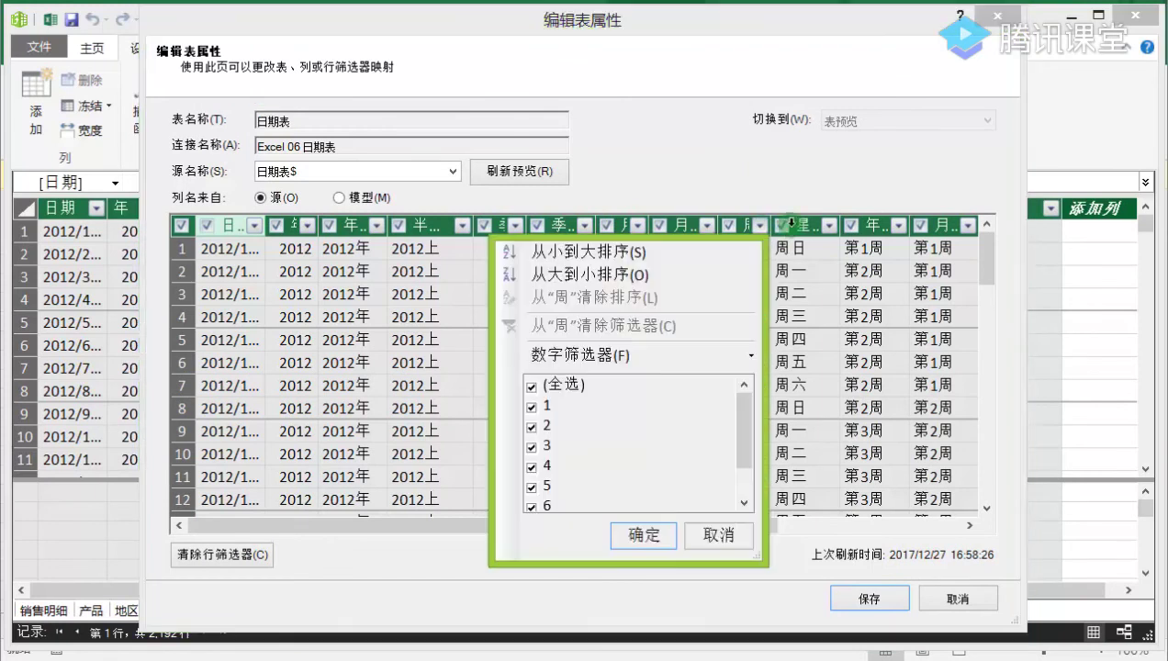
{"action": "left_click", "coordinate": [725, 230]}
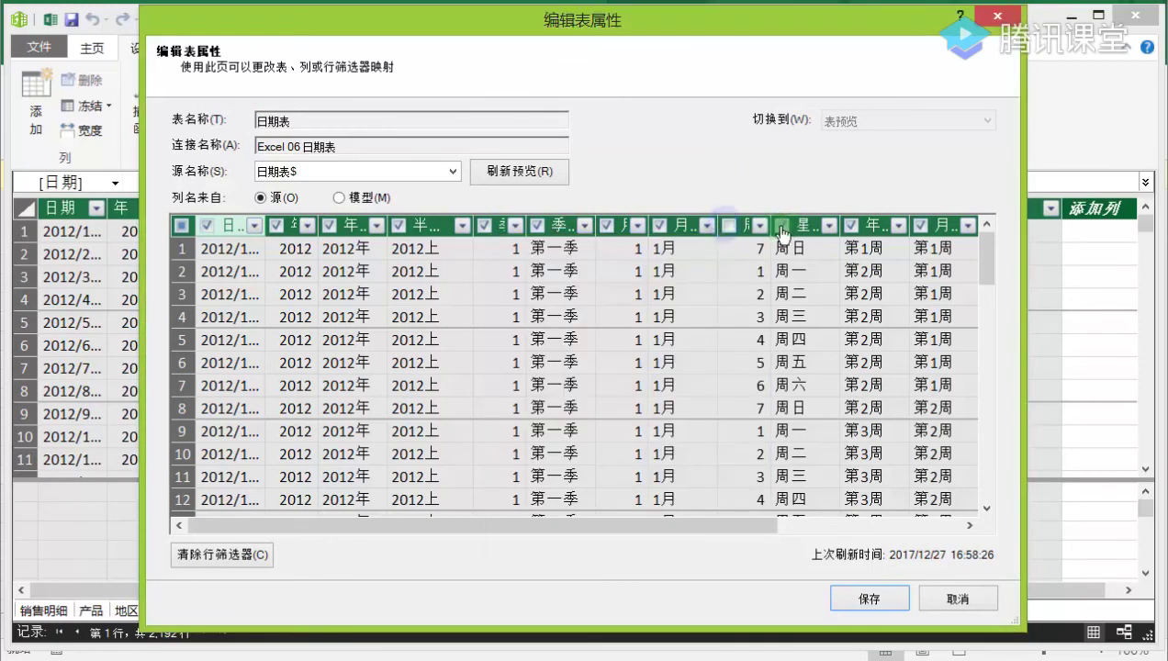
{"action": "left_click", "coordinate": [851, 225]}
{"action": "left_click", "coordinate": [920, 225]}
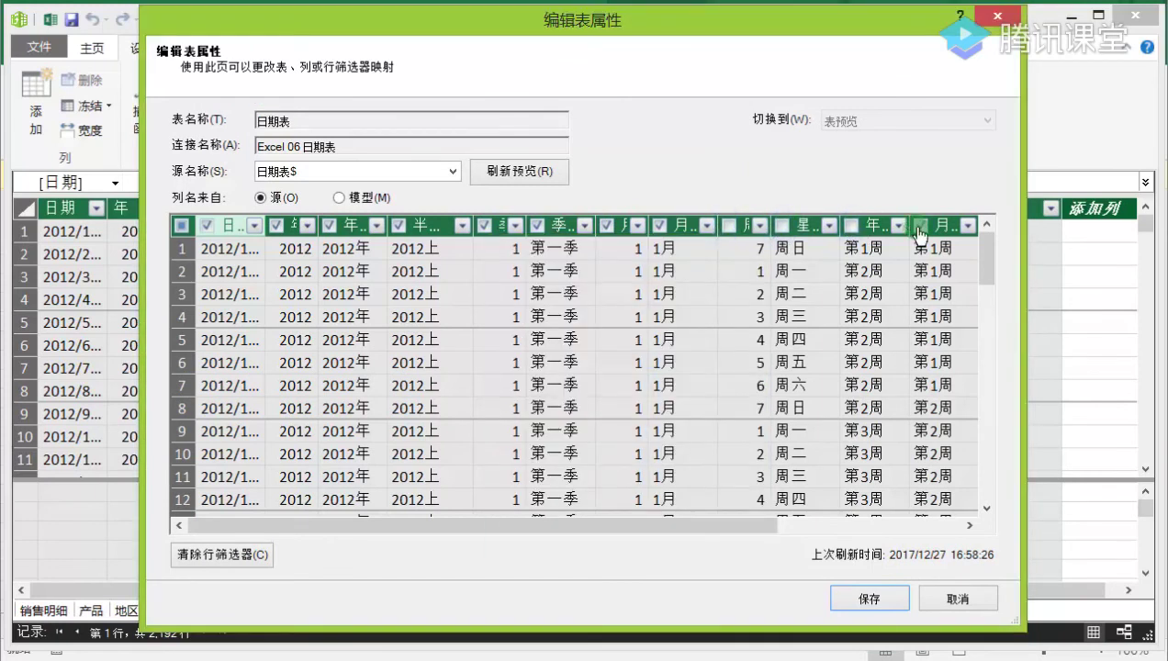
Also exclude the 财年, 财半年 and 工作日 columns from 日期表 and save the table properties.
{"action": "left_click_drag", "start_coordinate": [761, 526], "coordinate": [954, 525]}
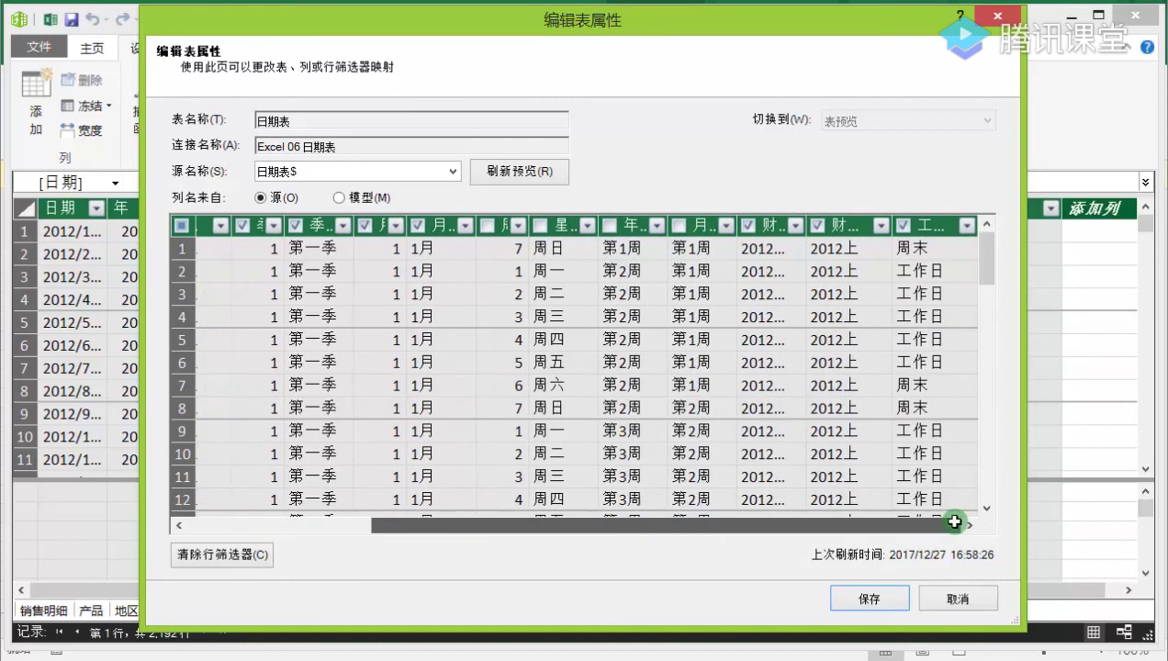
{"action": "left_click", "coordinate": [749, 229]}
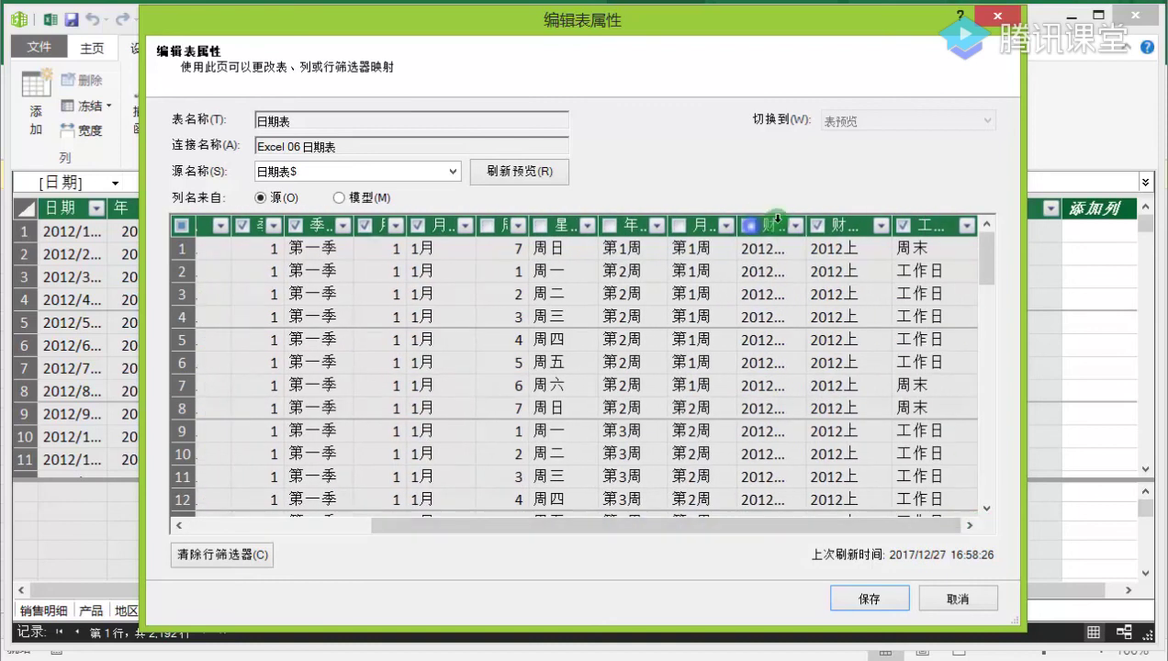
{"action": "left_click", "coordinate": [815, 227]}
{"action": "left_click", "coordinate": [903, 230]}
{"action": "left_click_drag", "start_coordinate": [551, 525], "coordinate": [386, 529]}
{"action": "left_click", "coordinate": [862, 601]}
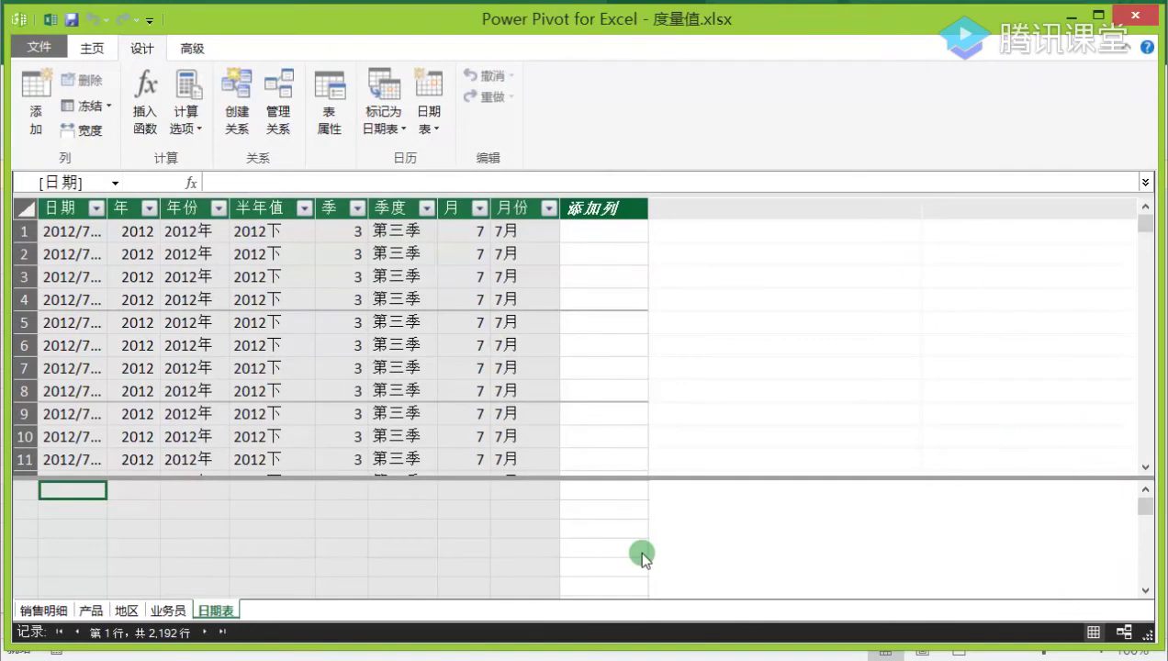
Create a relationship from 产品ID in the 销售明细 table to 产品ID in the 产品 table.
{"action": "left_click", "coordinate": [35, 613]}
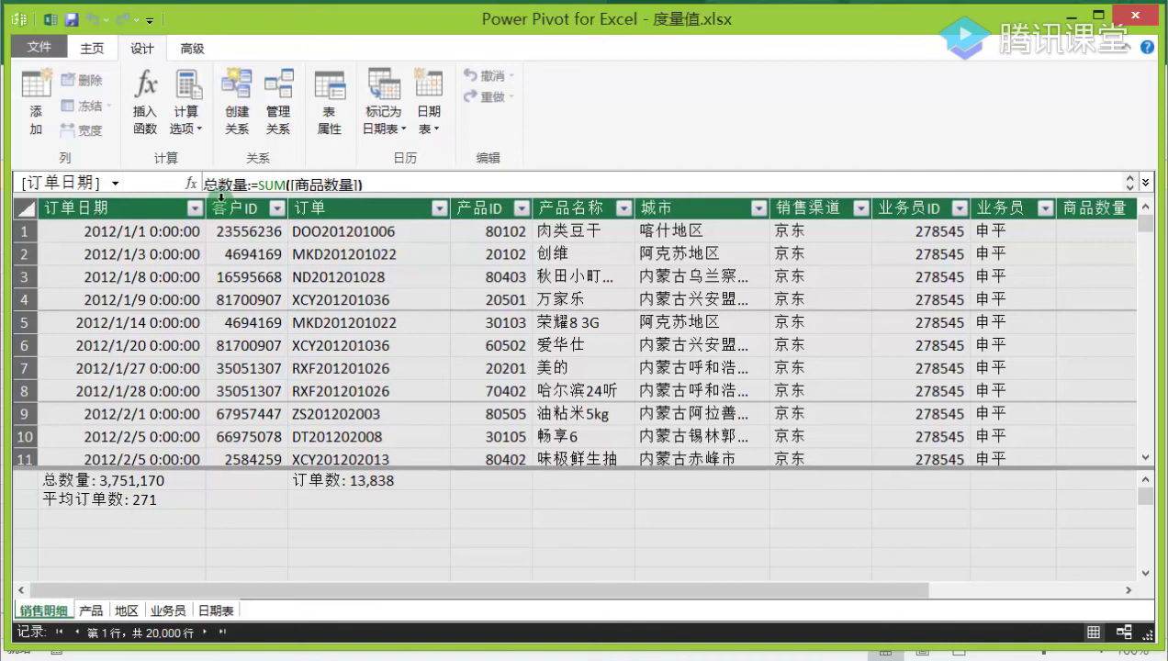
{"action": "left_click", "coordinate": [138, 46]}
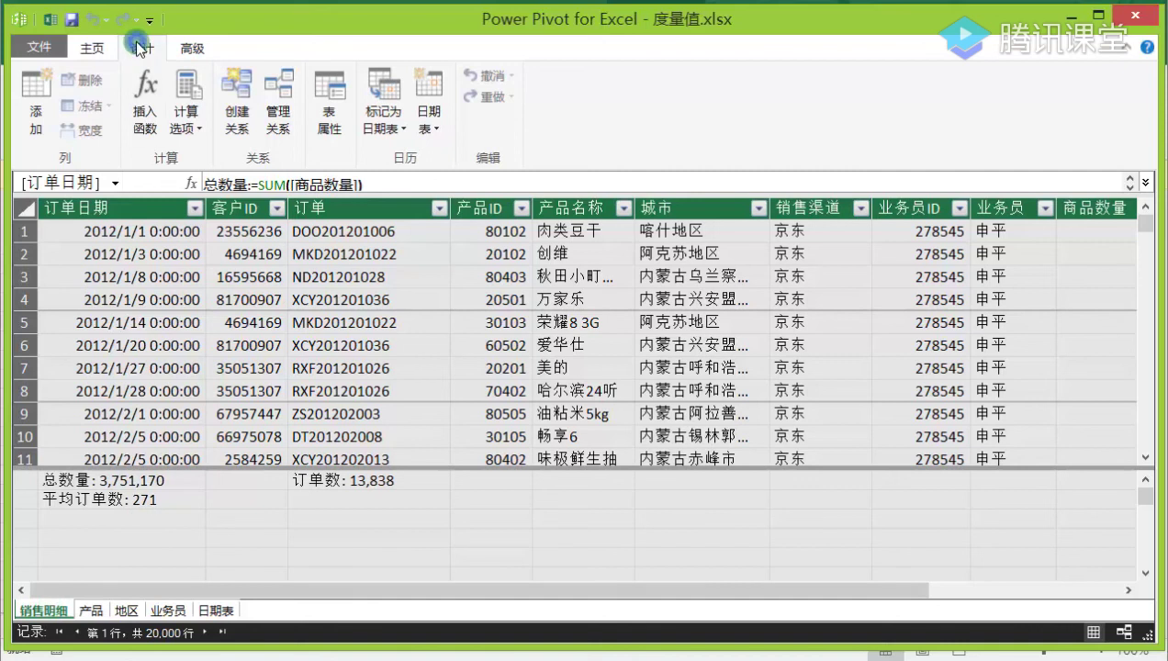
{"action": "left_click", "coordinate": [234, 84]}
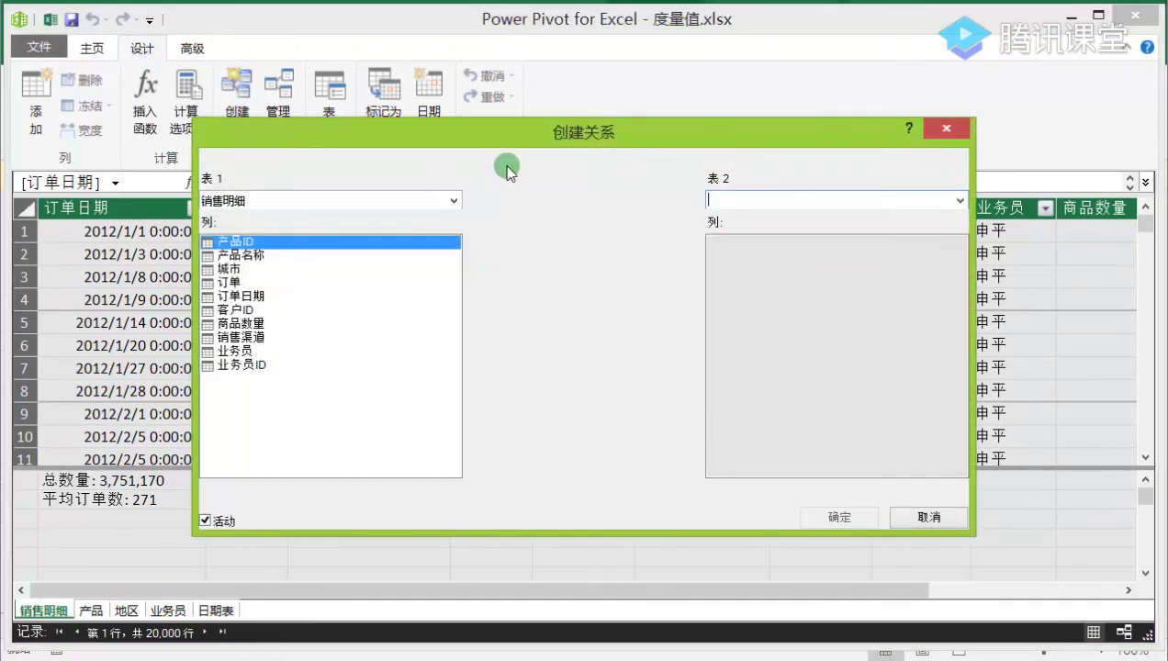
{"action": "left_click_drag", "start_coordinate": [399, 130], "coordinate": [430, 73]}
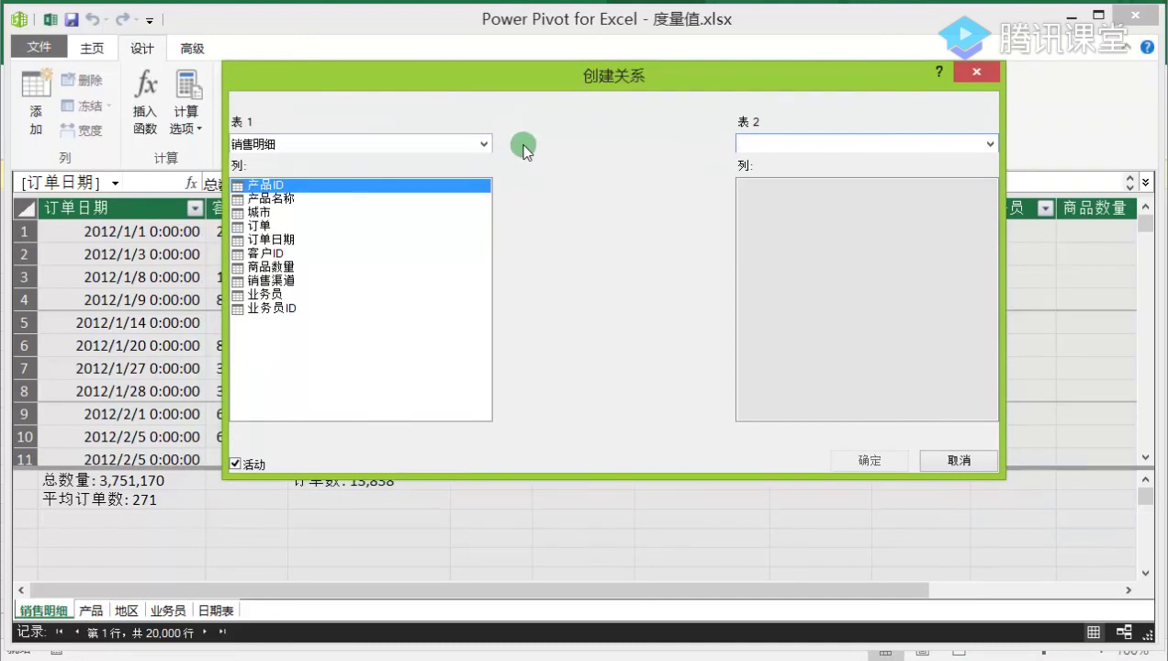
{"action": "left_click", "coordinate": [988, 144]}
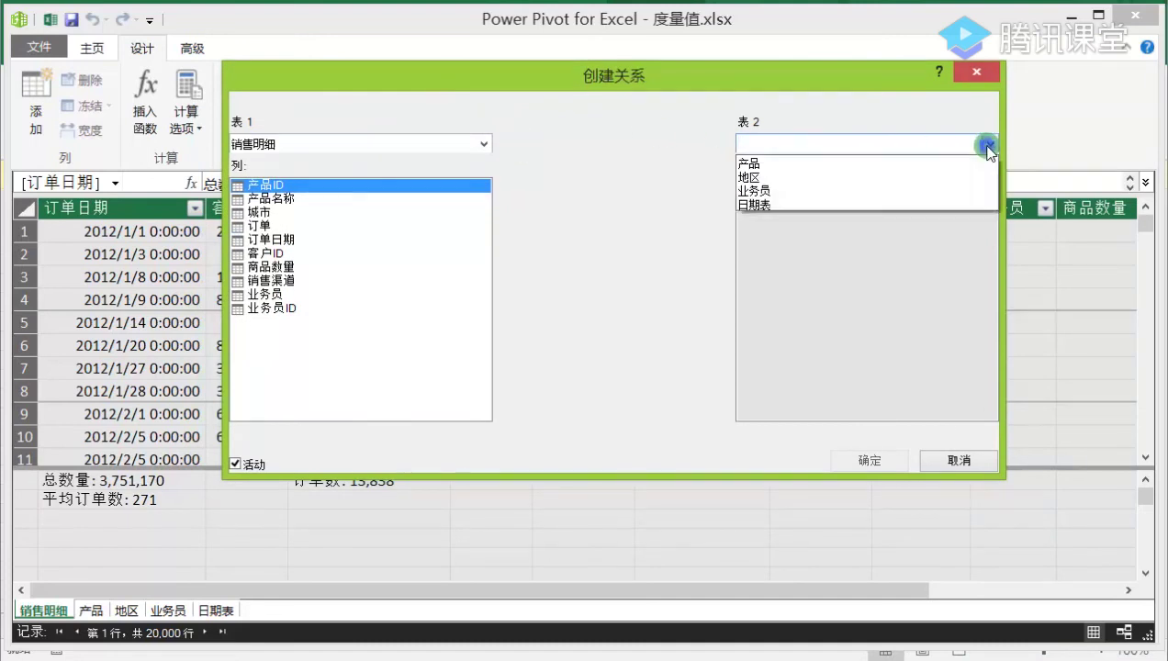
{"action": "left_click", "coordinate": [816, 164]}
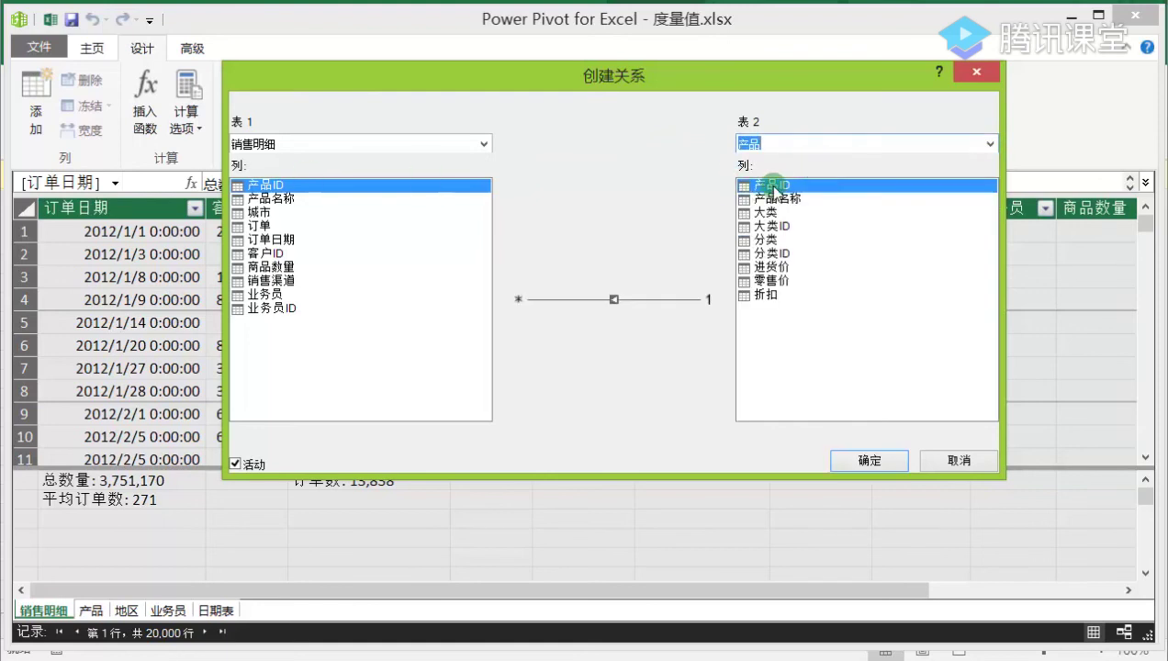
{"action": "left_click", "coordinate": [776, 185]}
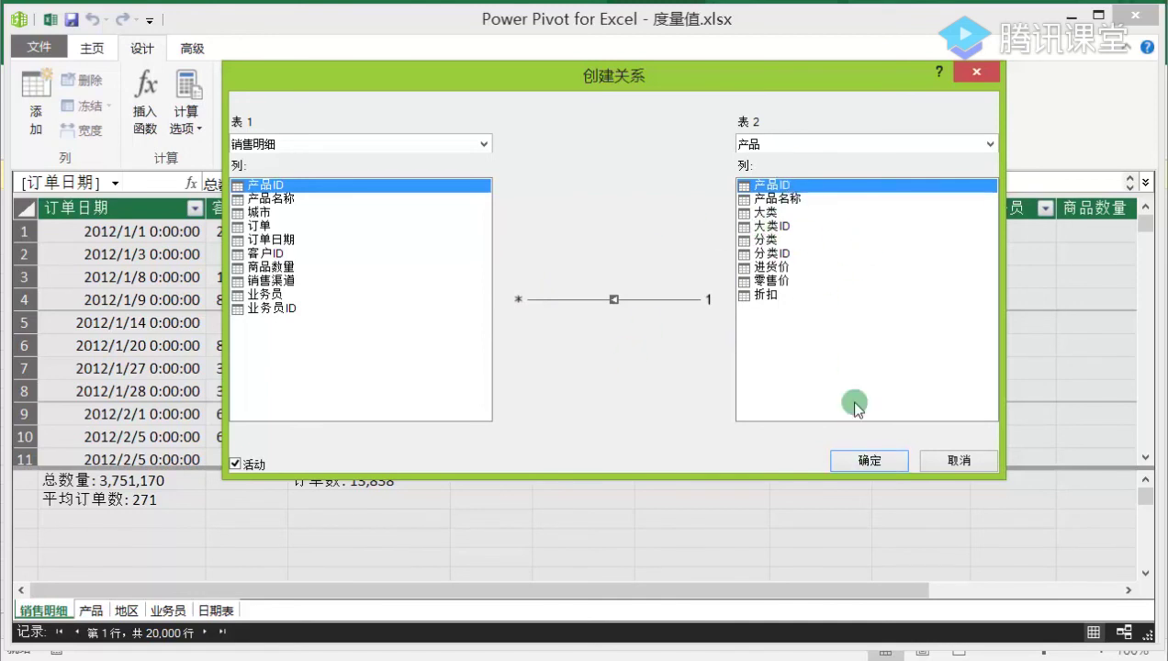
{"action": "left_click", "coordinate": [867, 462]}
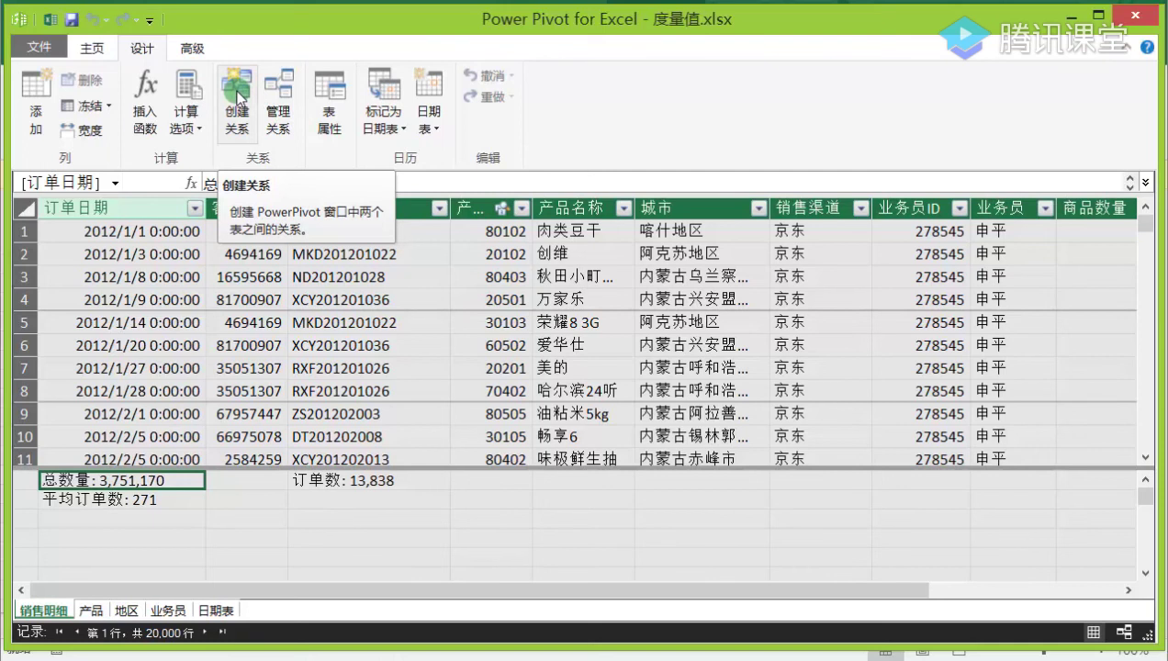
In the diagram view, heighten the 销售明细 table to show all its fields and move 业务员 directly above 地区.
{"action": "left_click", "coordinate": [92, 48]}
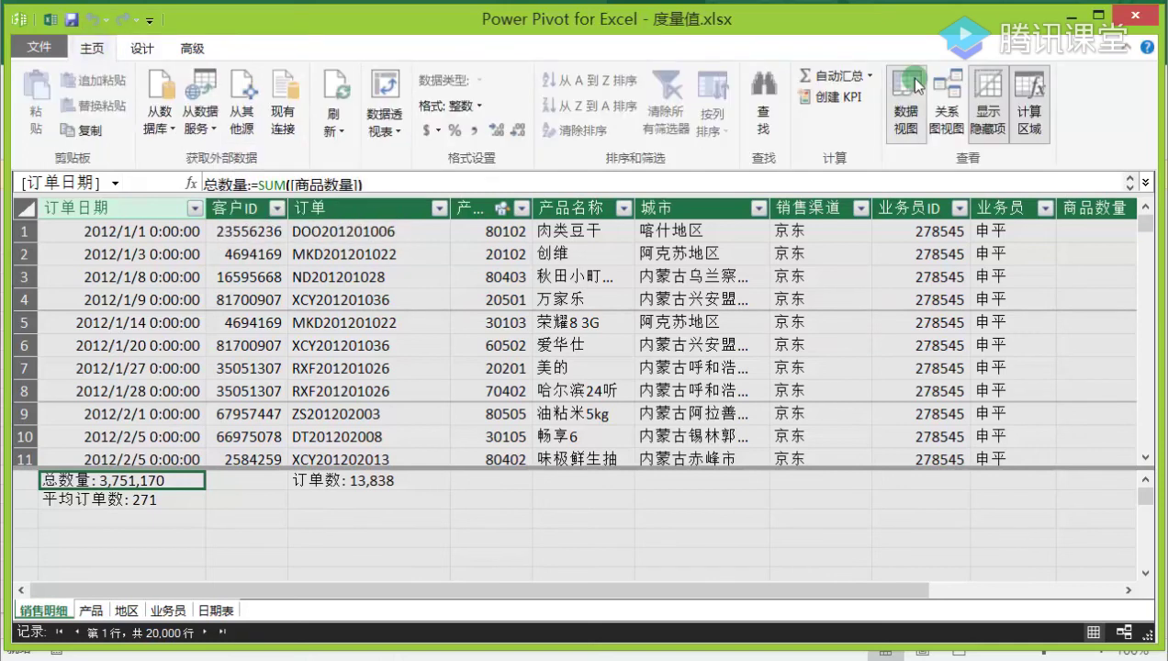
{"action": "left_click", "coordinate": [946, 98]}
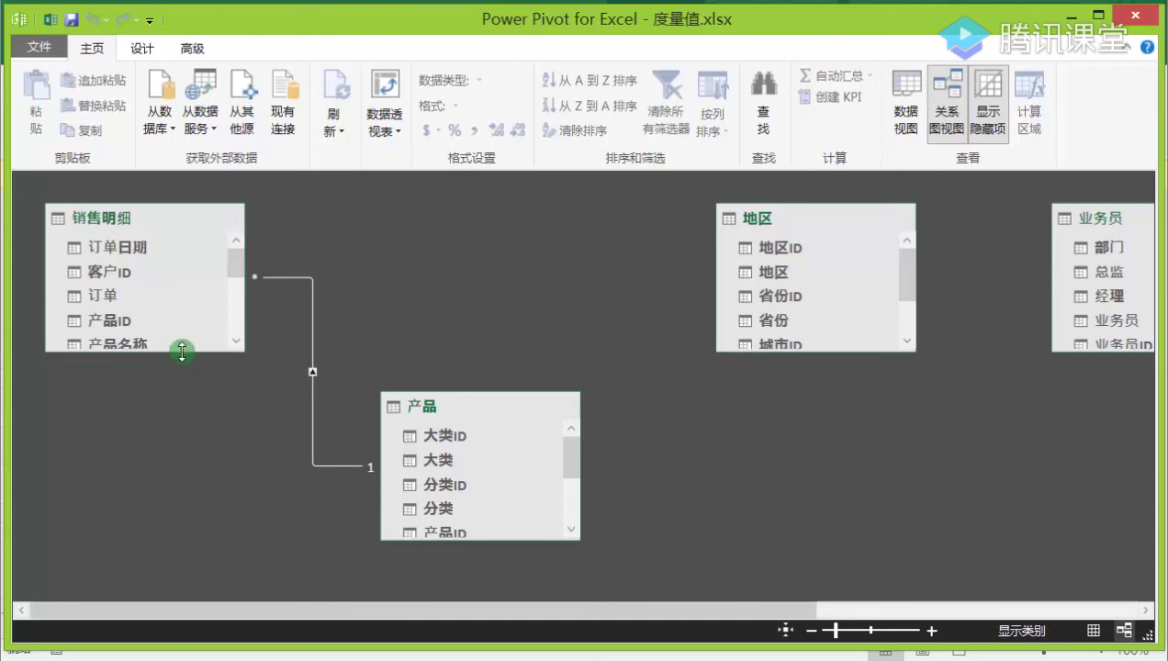
{"action": "left_click_drag", "start_coordinate": [182, 354], "coordinate": [156, 528]}
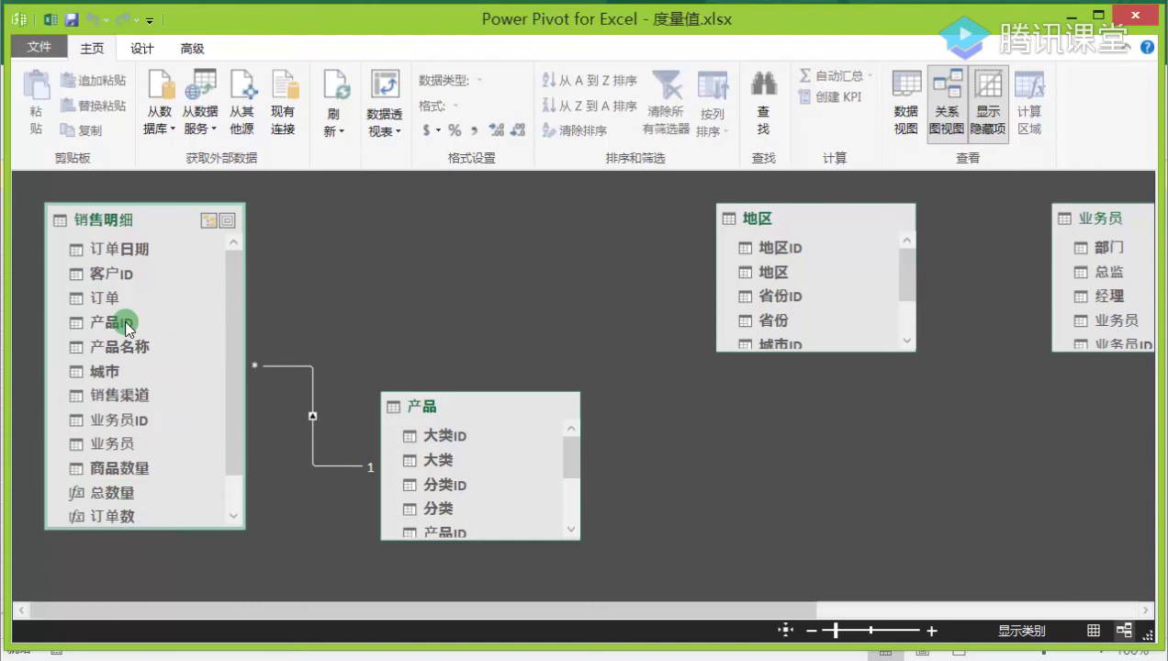
{"action": "left_click_drag", "start_coordinate": [762, 204], "coordinate": [746, 390]}
{"action": "left_click_drag", "start_coordinate": [1070, 221], "coordinate": [746, 226]}
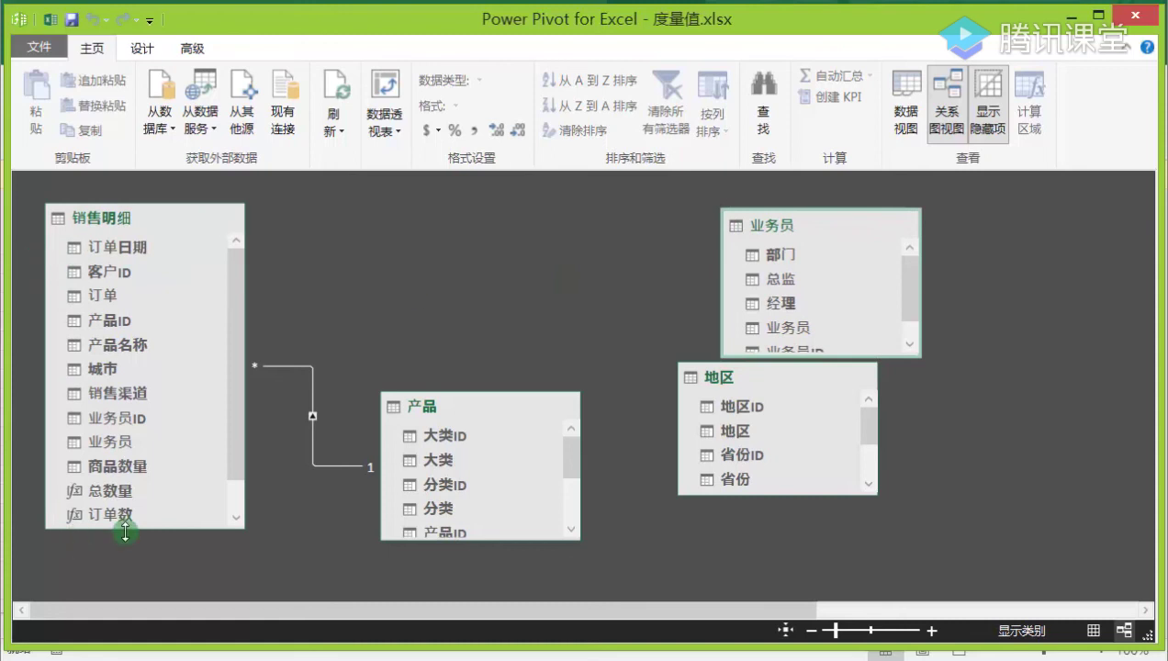
{"action": "left_click_drag", "start_coordinate": [126, 530], "coordinate": [116, 564]}
{"action": "left_click", "coordinate": [216, 421]}
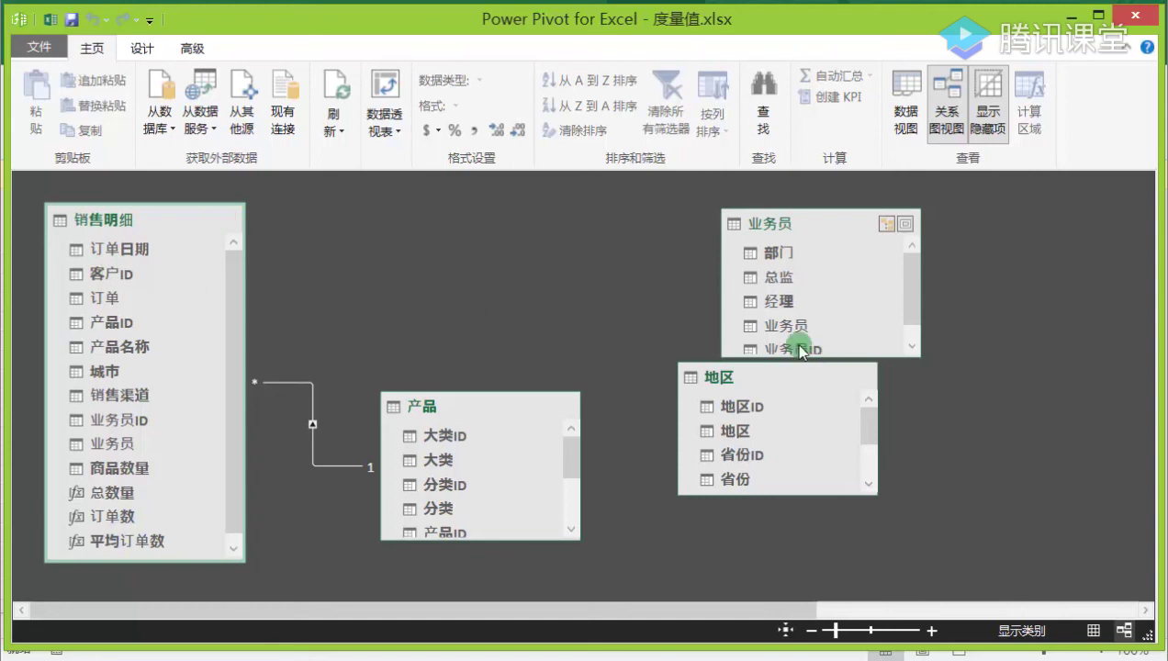
Place 销售明细 below a row of the 产品, 业务员 and 地区 tables, narrowing the 产品 and 业务员 boxes.
{"action": "left_click_drag", "start_coordinate": [162, 217], "coordinate": [411, 457]}
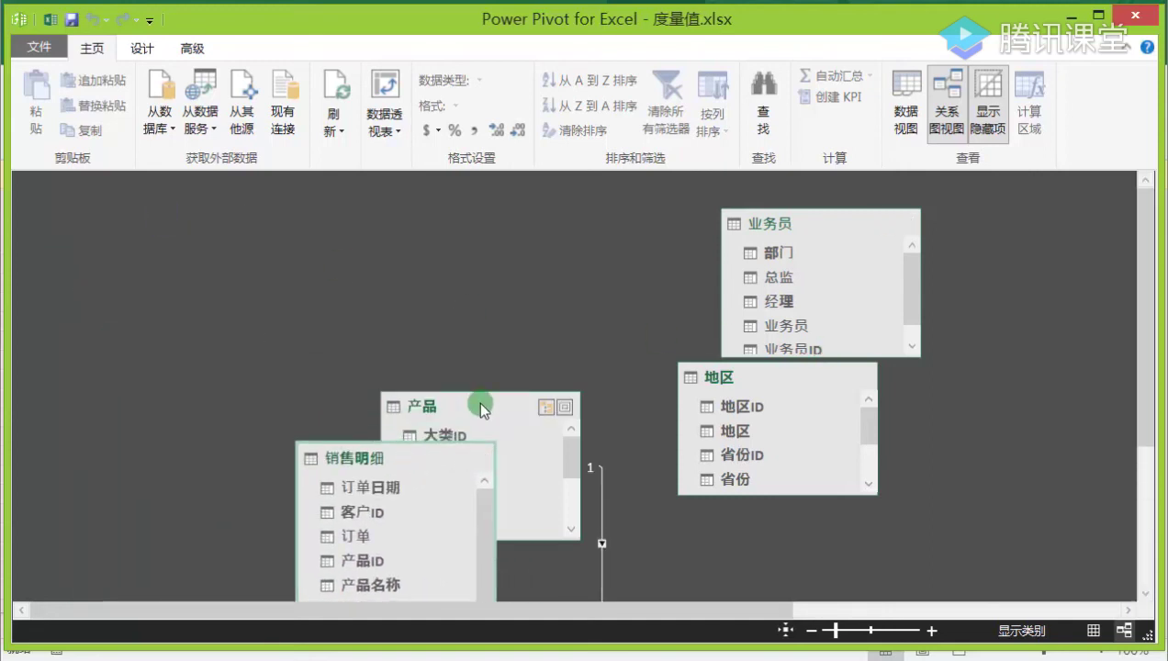
{"action": "left_click_drag", "start_coordinate": [481, 410], "coordinate": [145, 223]}
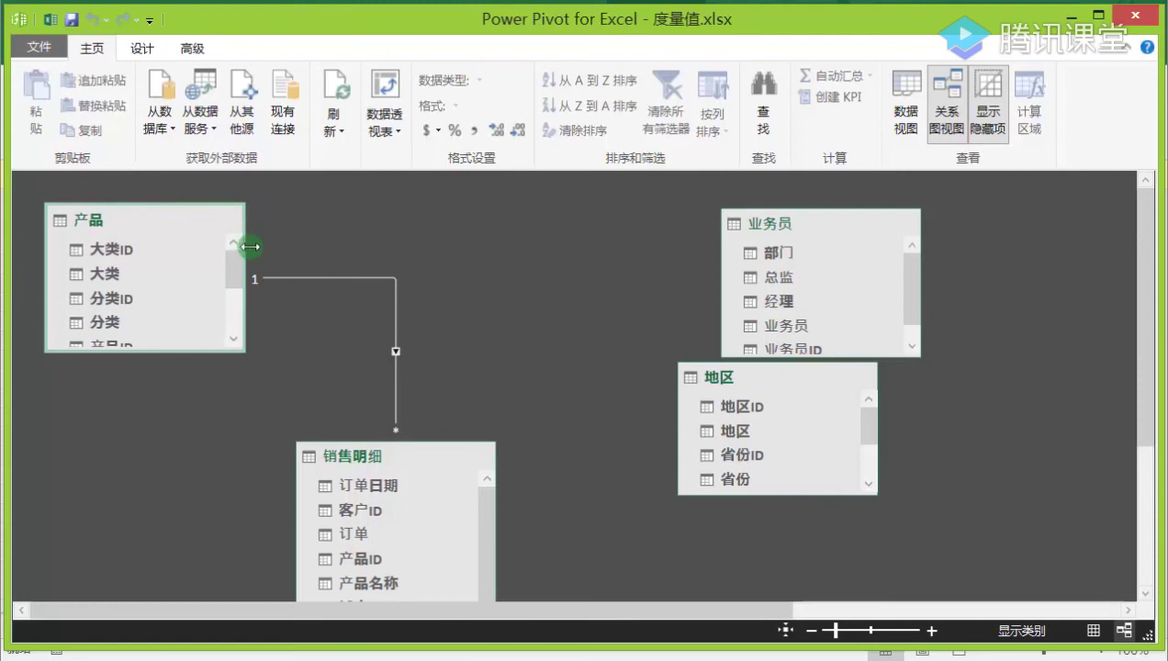
{"action": "left_click_drag", "start_coordinate": [248, 259], "coordinate": [186, 254]}
{"action": "left_click_drag", "start_coordinate": [795, 226], "coordinate": [345, 219]}
{"action": "left_click_drag", "start_coordinate": [465, 255], "coordinate": [412, 257]}
{"action": "left_click_drag", "start_coordinate": [748, 357], "coordinate": [540, 217]}
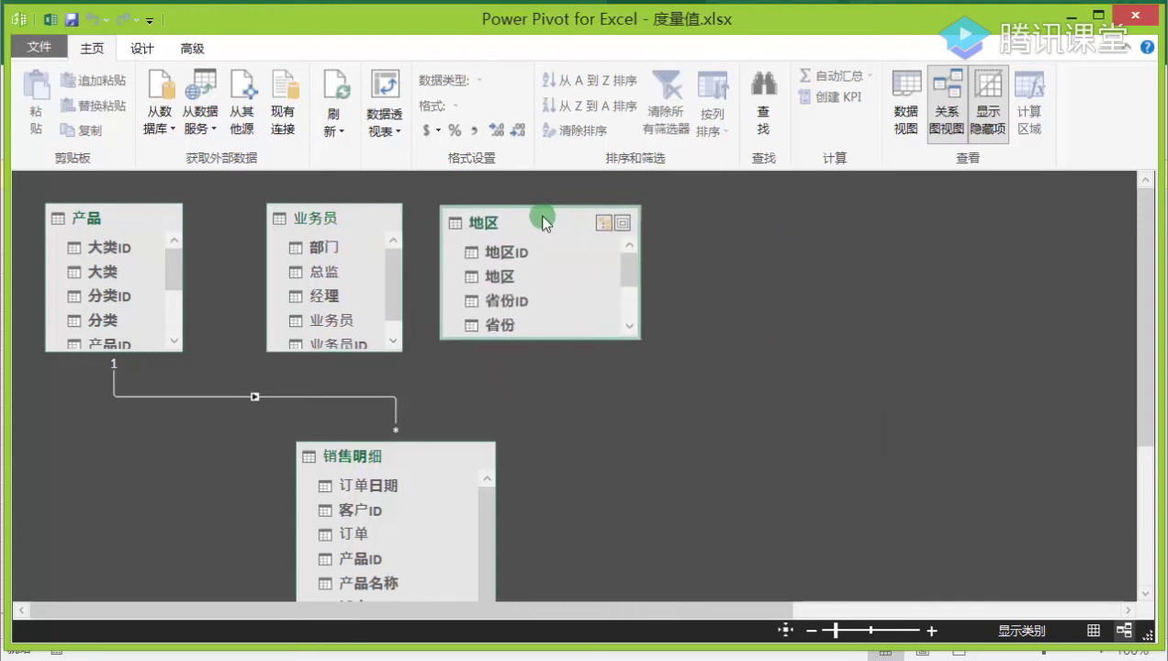
Place 日期表 beside 地区 in the row above 销售明细, narrowing both boxes and spacing 业务员 evenly between 产品 and 地区.
{"action": "left_click_drag", "start_coordinate": [638, 271], "coordinate": [571, 268]}
{"action": "mouse_move", "coordinate": [521, 338]}
{"action": "left_mouse_down"}
{"action": "mouse_move", "coordinate": [522, 360]}
{"action": "mouse_move", "coordinate": [522, 349]}
{"action": "left_mouse_up"}
{"action": "left_click_drag", "start_coordinate": [335, 215], "coordinate": [314, 215]}
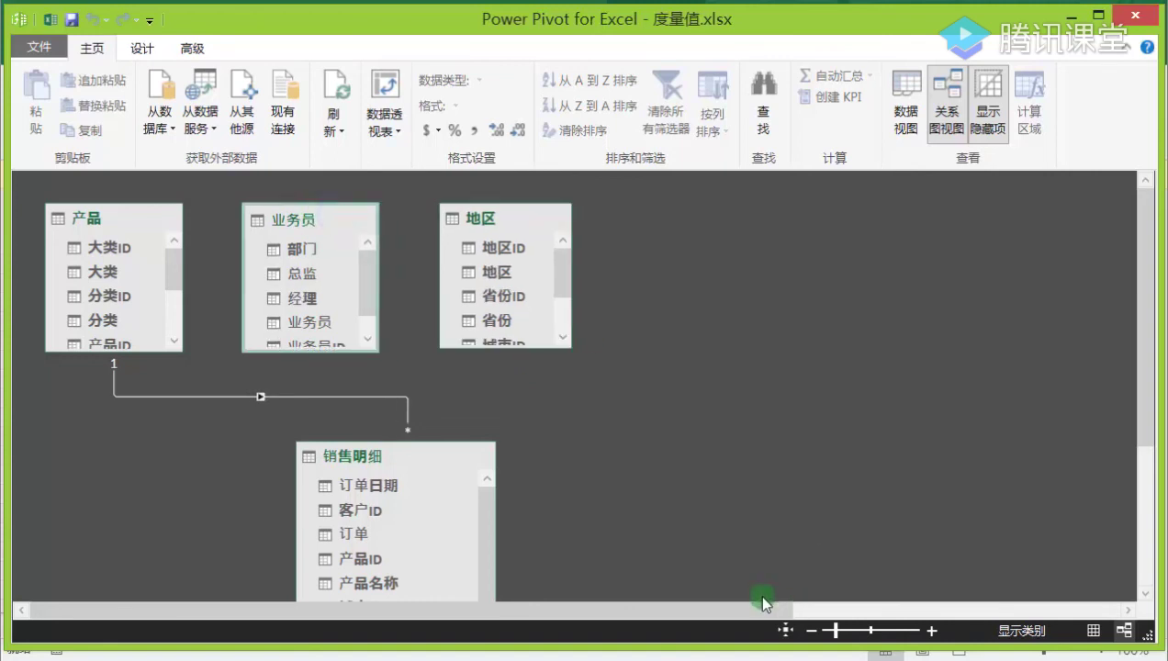
{"action": "left_click_drag", "start_coordinate": [735, 608], "coordinate": [1082, 614]}
{"action": "left_click_drag", "start_coordinate": [1053, 215], "coordinate": [281, 184]}
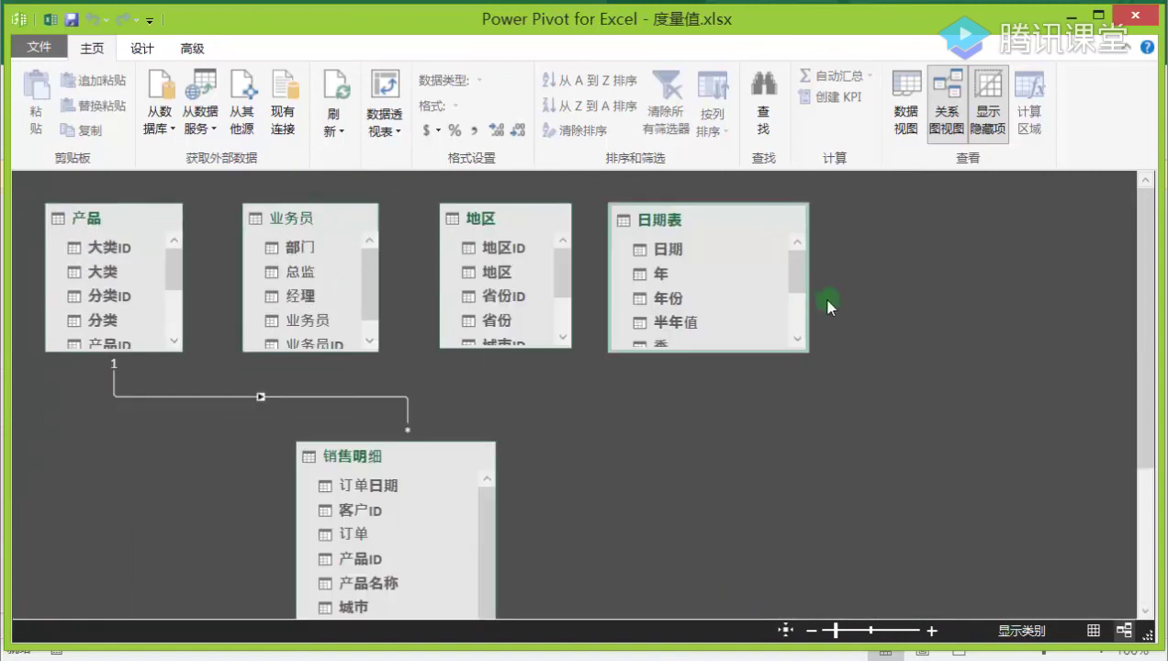
{"action": "left_click_drag", "start_coordinate": [808, 305], "coordinate": [739, 303]}
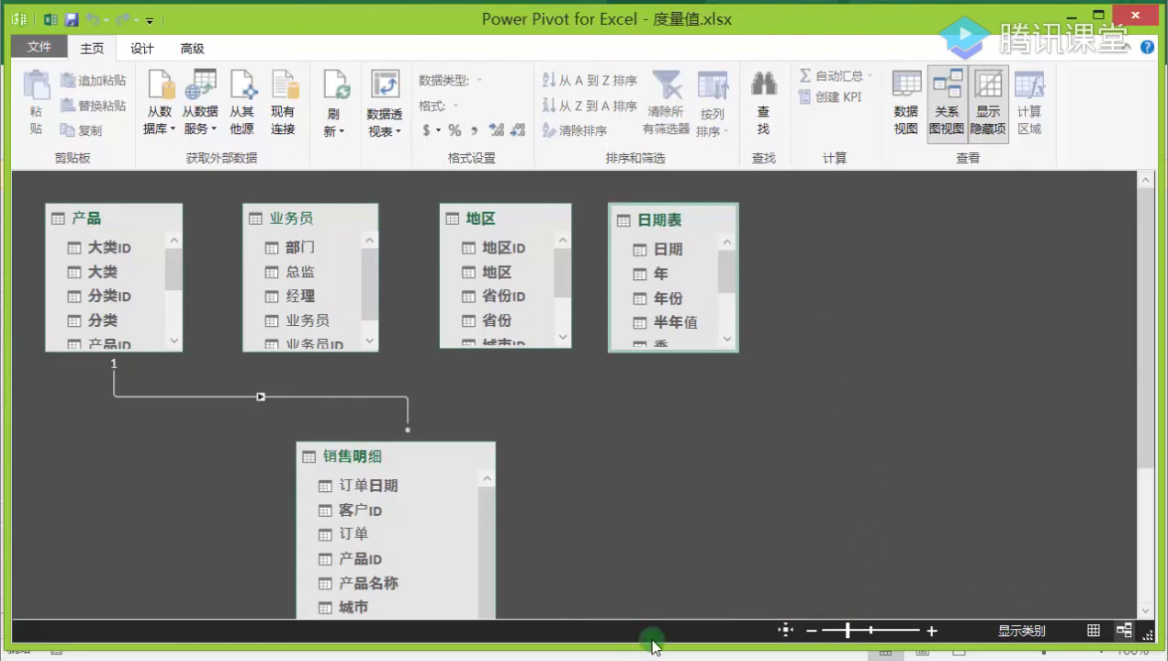
Heighten the 产品 box to show its 产品ID field fully and check which fields its relationship to 销售明细 links.
{"action": "left_click", "coordinate": [93, 218]}
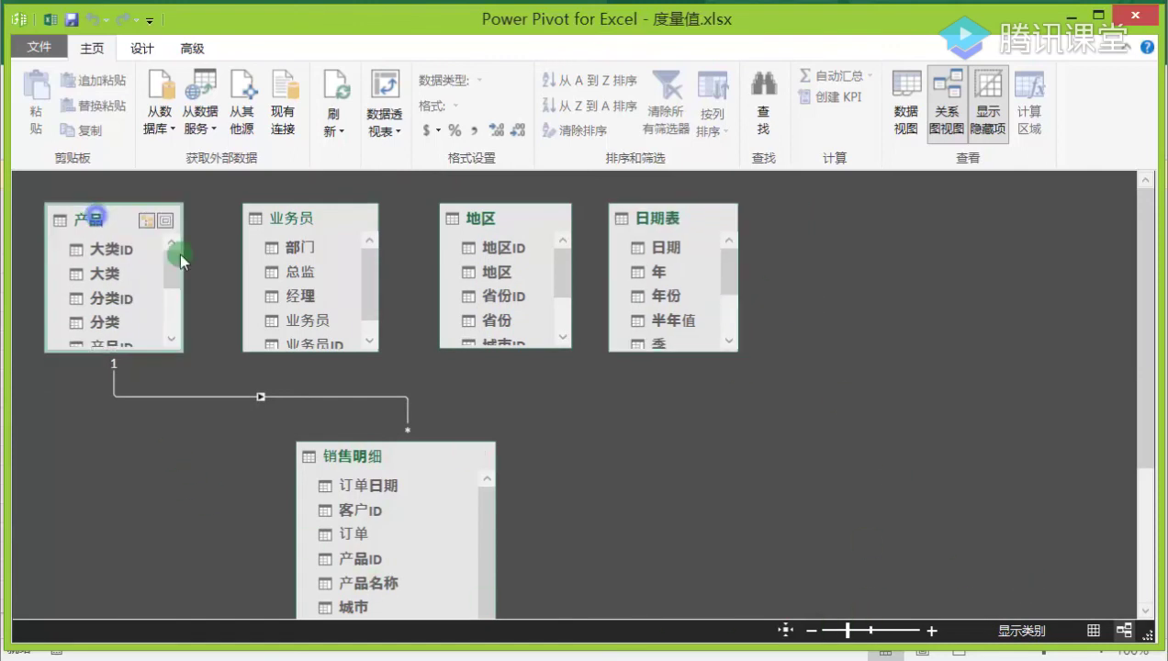
{"action": "left_click", "coordinate": [388, 473]}
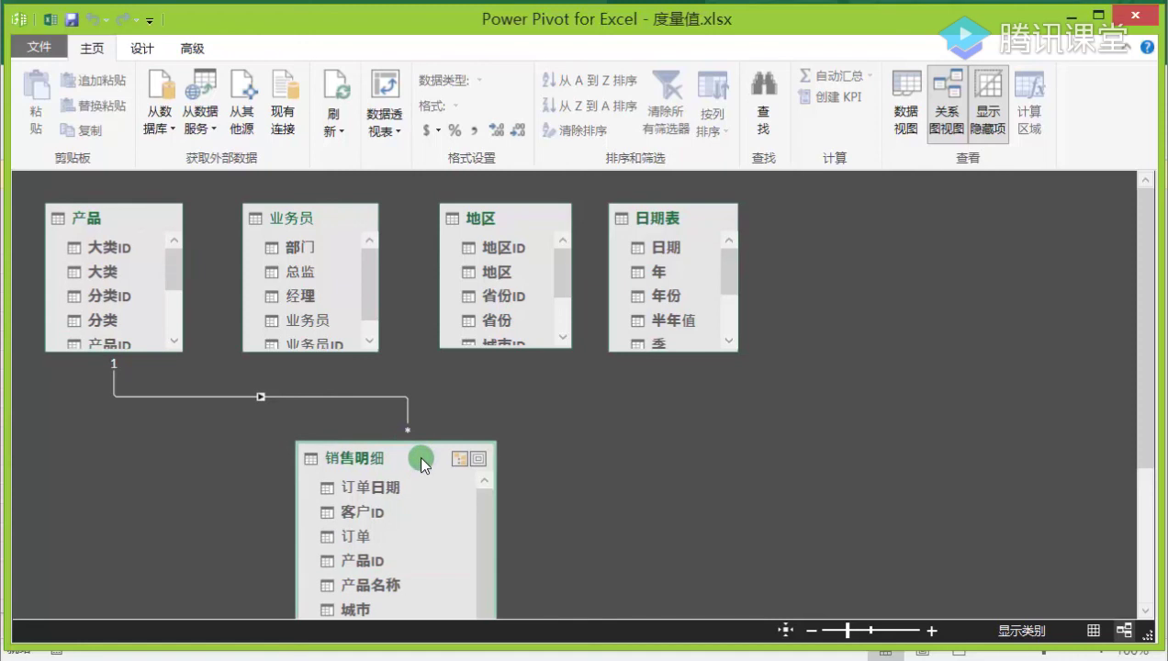
{"action": "left_click", "coordinate": [238, 398]}
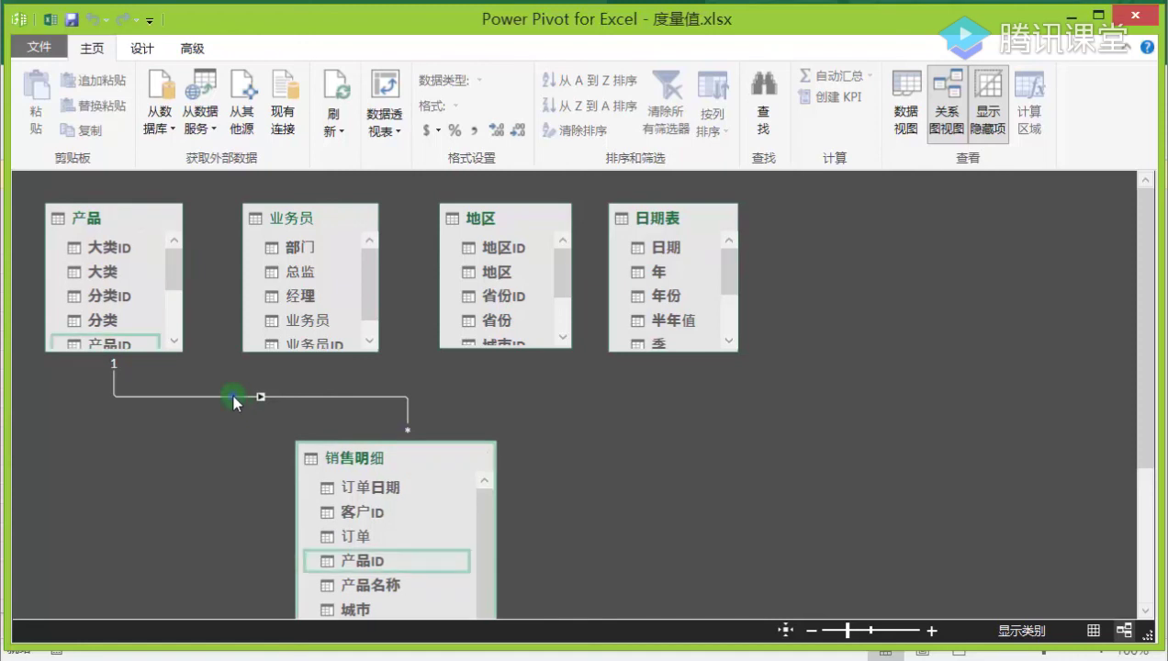
{"action": "left_click", "coordinate": [234, 398]}
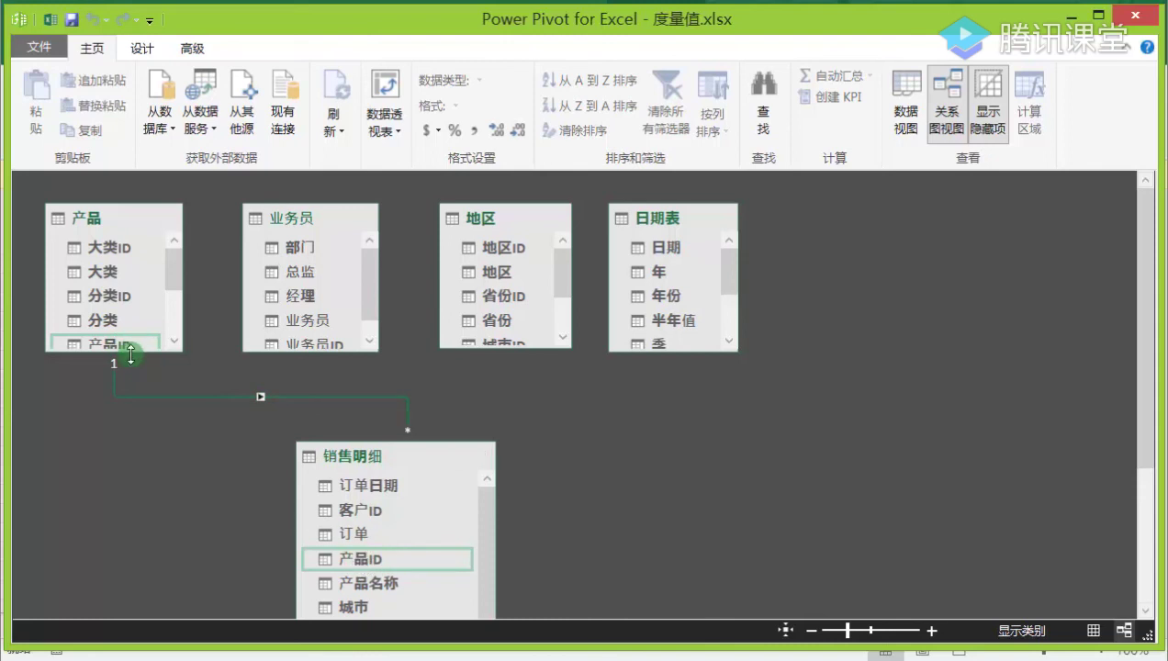
{"action": "left_click_drag", "start_coordinate": [126, 351], "coordinate": [128, 377]}
{"action": "left_click", "coordinate": [177, 409]}
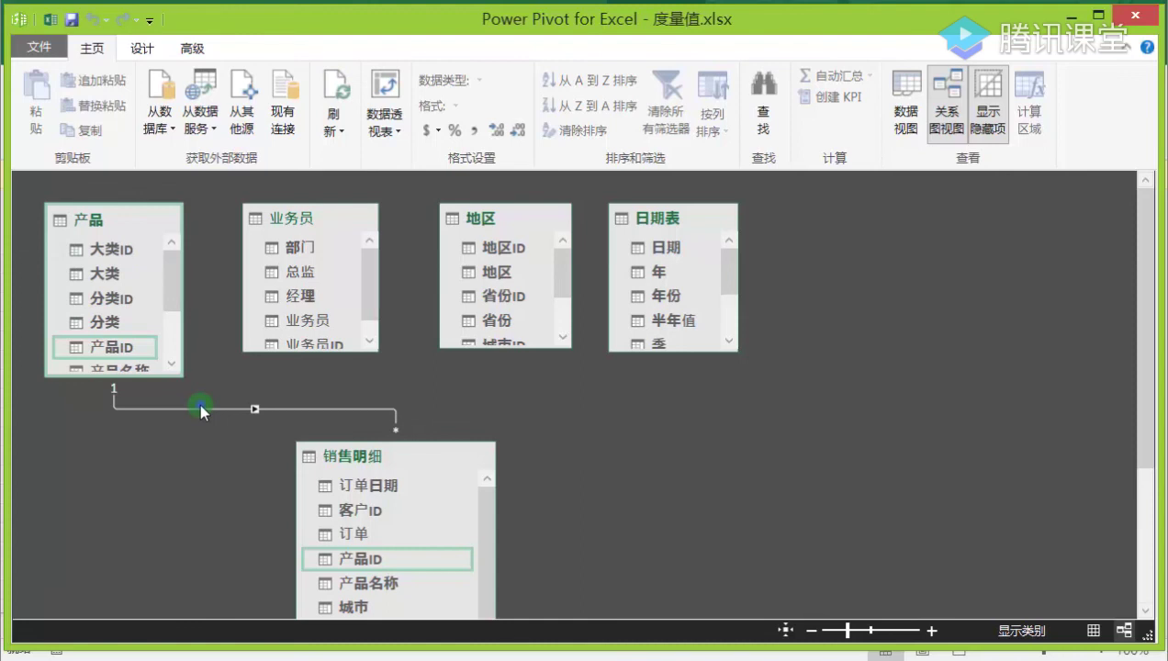
{"action": "left_click", "coordinate": [71, 346]}
{"action": "left_click", "coordinate": [368, 560]}
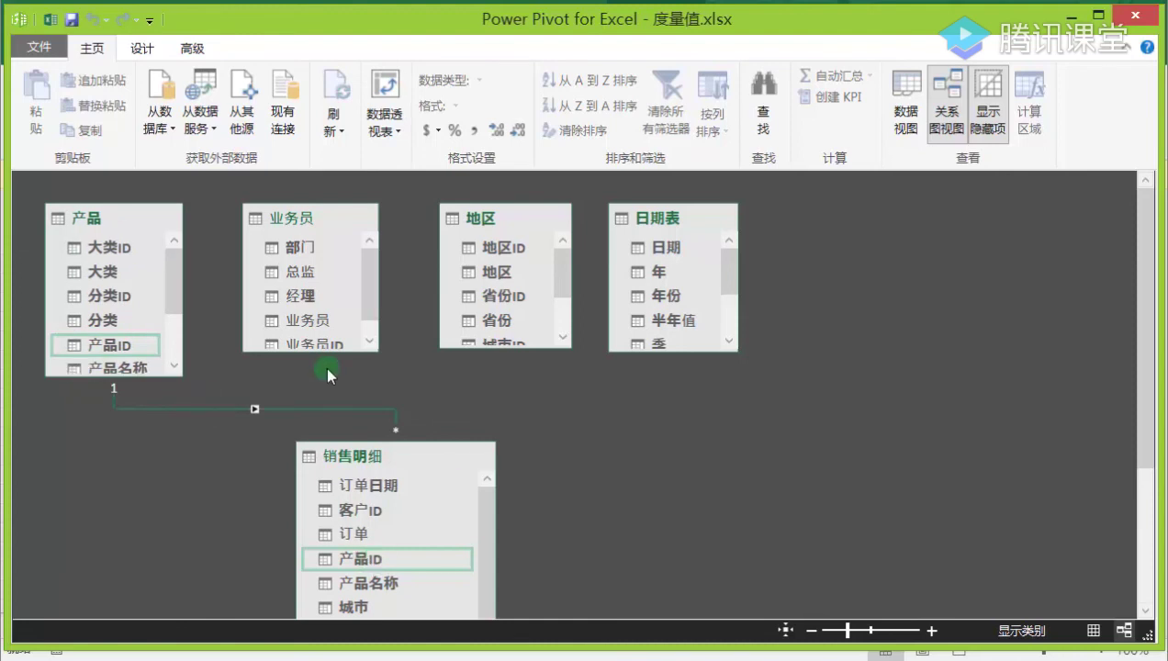
Move 销售明细 directly below 业务员 and create a relationship between the 业务员ID fields of the two tables.
{"action": "left_click", "coordinate": [367, 285]}
{"action": "left_click_drag", "start_coordinate": [371, 283], "coordinate": [372, 309]}
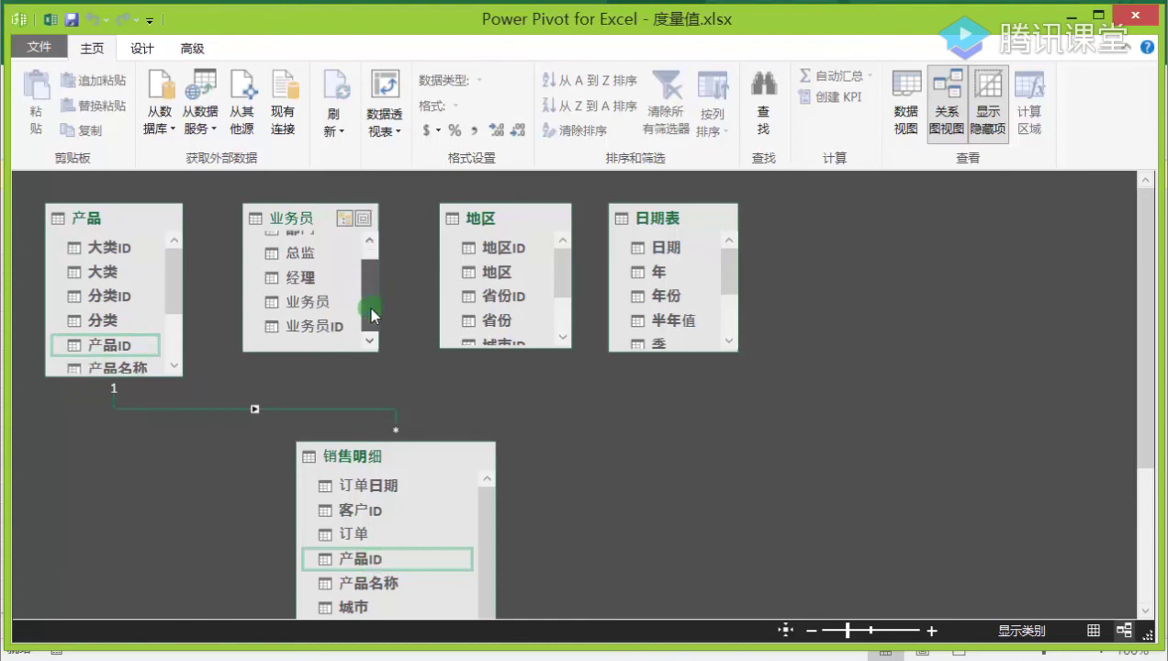
{"action": "left_click", "coordinate": [470, 528]}
{"action": "left_click_drag", "start_coordinate": [481, 545], "coordinate": [487, 588]}
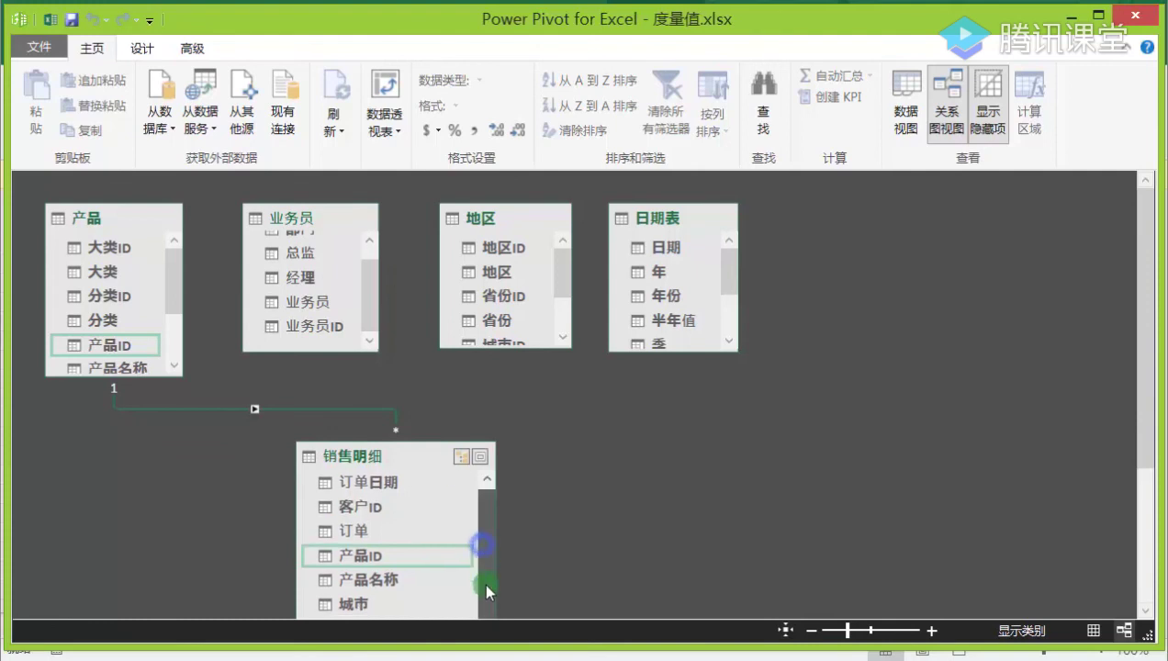
{"action": "left_click_drag", "start_coordinate": [410, 441], "coordinate": [349, 390]}
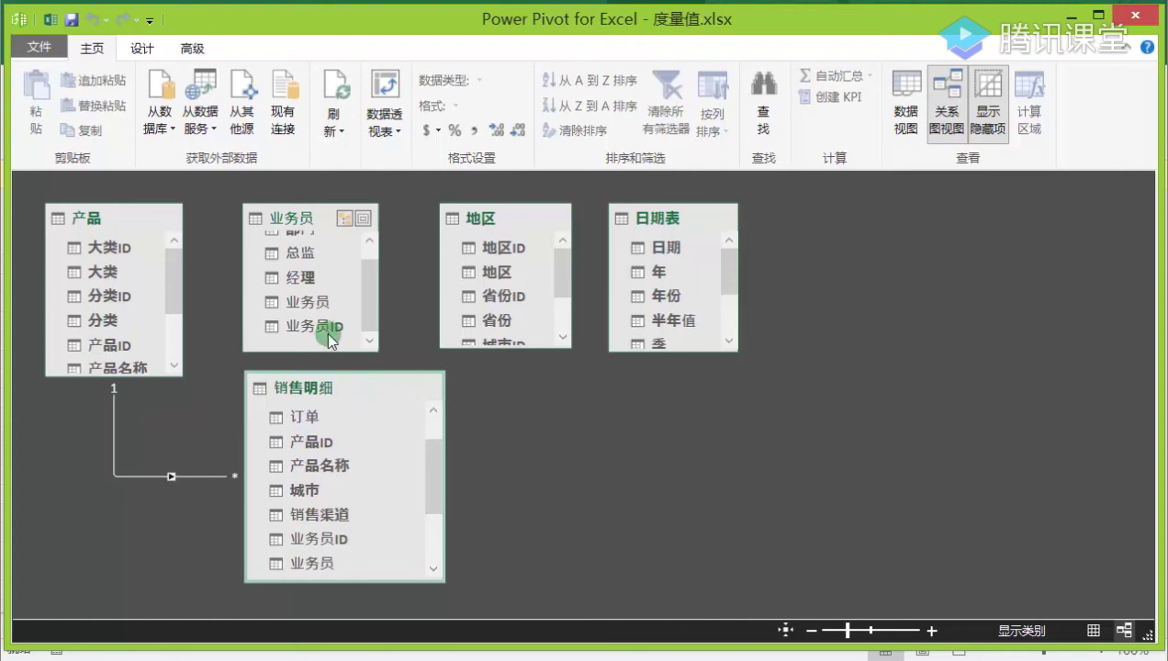
{"action": "mouse_move", "coordinate": [328, 339]}
{"action": "left_mouse_down"}
{"action": "mouse_move", "coordinate": [302, 537]}
{"action": "mouse_move", "coordinate": [322, 332]}
{"action": "mouse_move", "coordinate": [329, 417]}
{"action": "mouse_move", "coordinate": [307, 493]}
{"action": "mouse_move", "coordinate": [331, 542]}
{"action": "mouse_move", "coordinate": [327, 530]}
{"action": "left_mouse_up"}
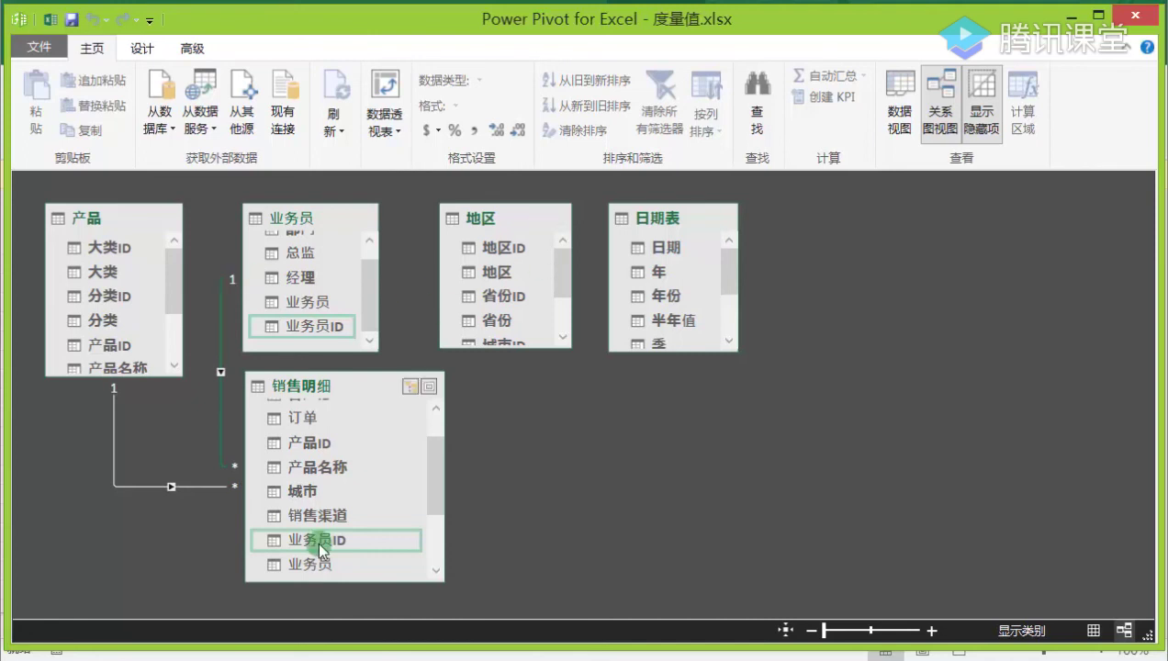
Create a relationship from 城市 in the 销售明细 table to 城市 in the 地区 table.
{"action": "left_click_drag", "start_coordinate": [493, 214], "coordinate": [486, 217]}
{"action": "left_click", "coordinate": [352, 487]}
{"action": "left_click", "coordinate": [308, 491]}
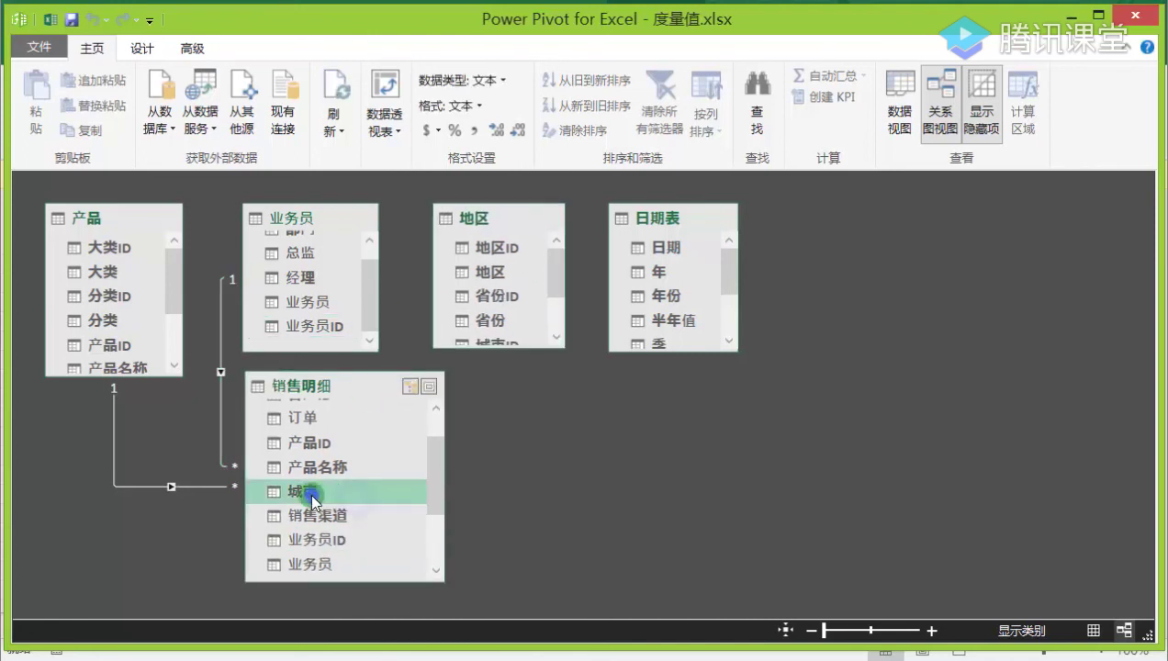
{"action": "left_click_drag", "start_coordinate": [556, 261], "coordinate": [556, 294]}
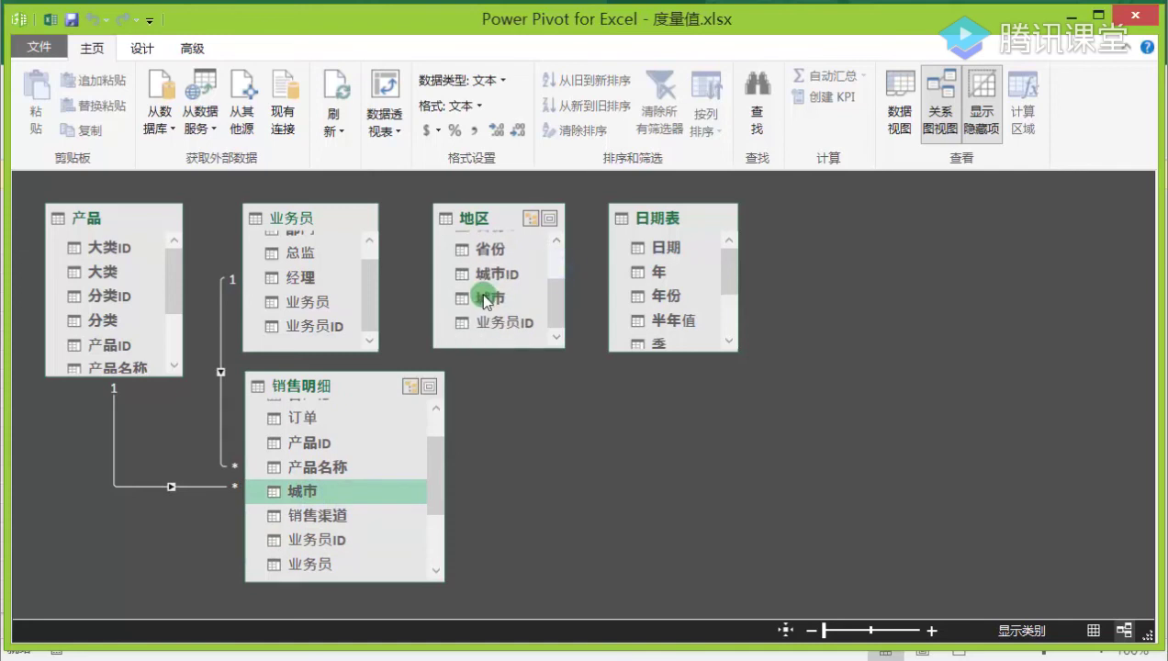
{"action": "left_click_drag", "start_coordinate": [296, 500], "coordinate": [490, 302]}
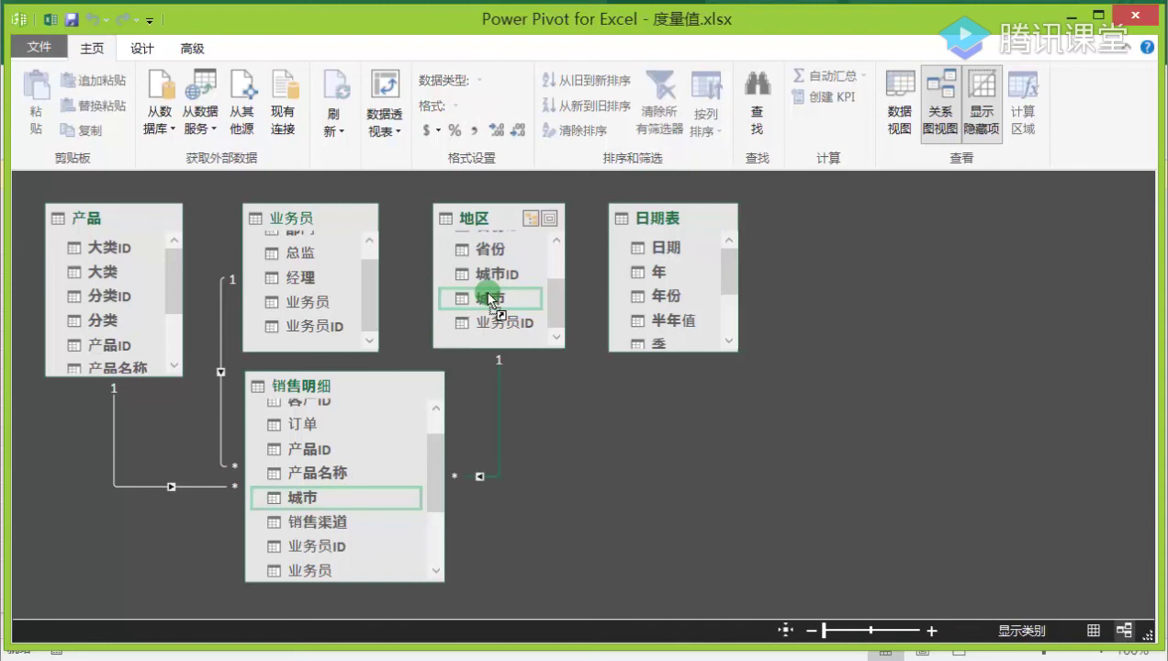
{"action": "left_click", "coordinate": [512, 437]}
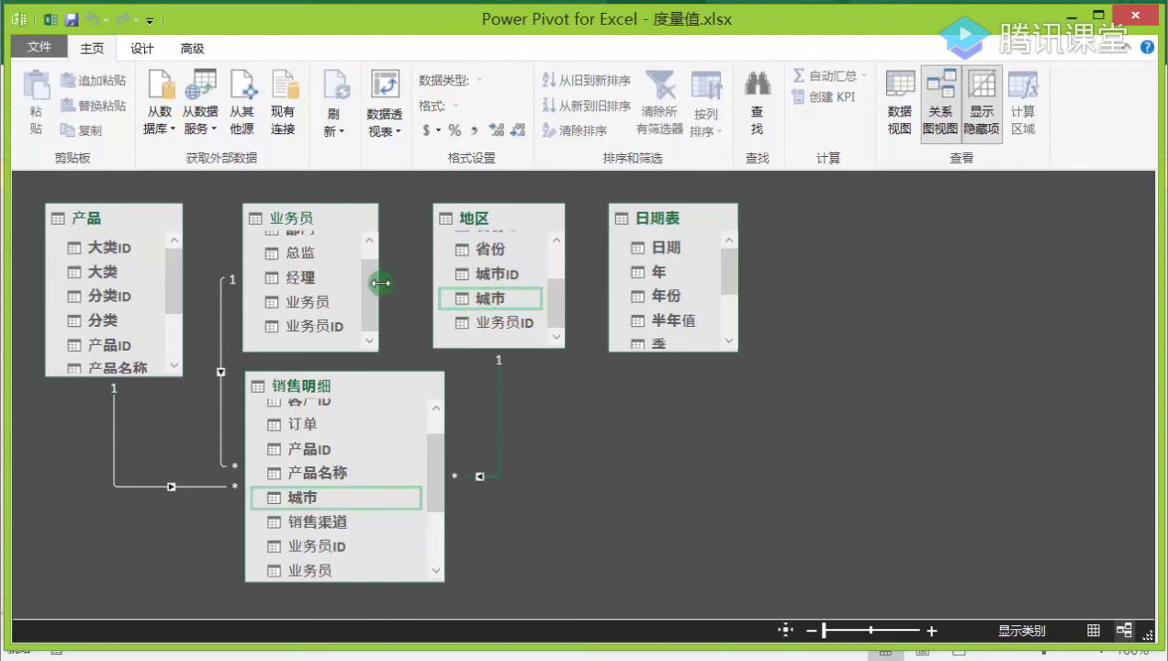
Relate 订单日期 in 销售明细 to 日期 in 日期表, widening the 业务员 box and shifting 地区 slightly away from it.
{"action": "left_click_drag", "start_coordinate": [378, 281], "coordinate": [409, 281]}
{"action": "mouse_move", "coordinate": [643, 253]}
{"action": "left_mouse_down"}
{"action": "mouse_move", "coordinate": [470, 367]}
{"action": "mouse_move", "coordinate": [435, 478]}
{"action": "mouse_move", "coordinate": [446, 417]}
{"action": "mouse_move", "coordinate": [330, 421]}
{"action": "mouse_move", "coordinate": [648, 245]}
{"action": "left_mouse_up"}
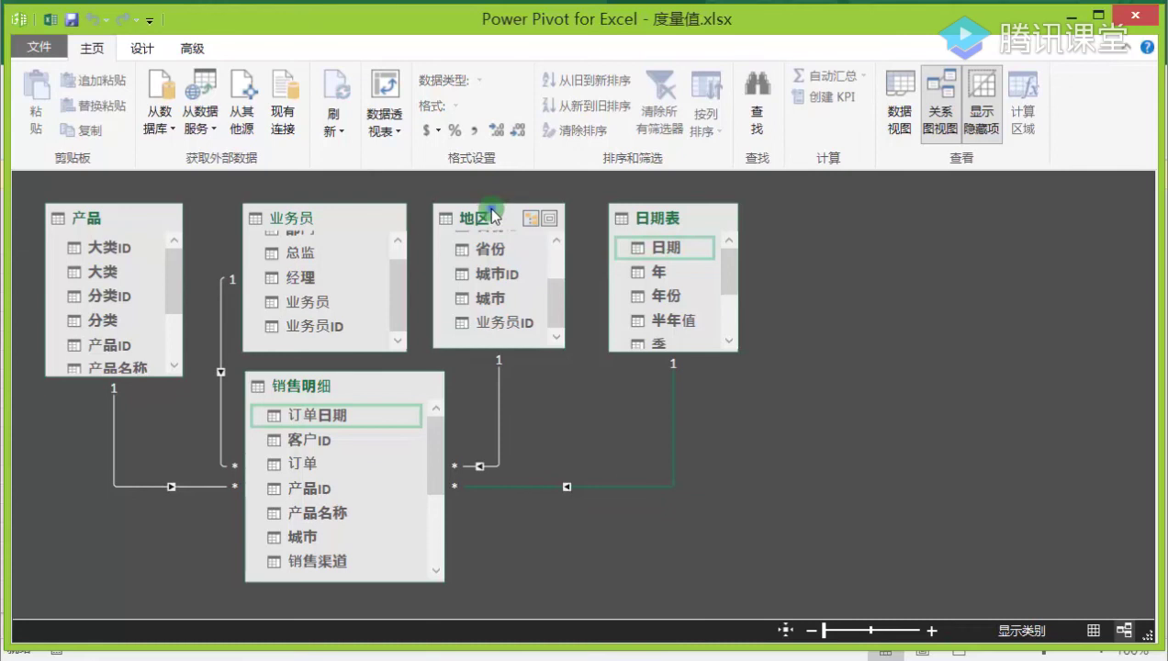
{"action": "left_click_drag", "start_coordinate": [494, 208], "coordinate": [505, 208]}
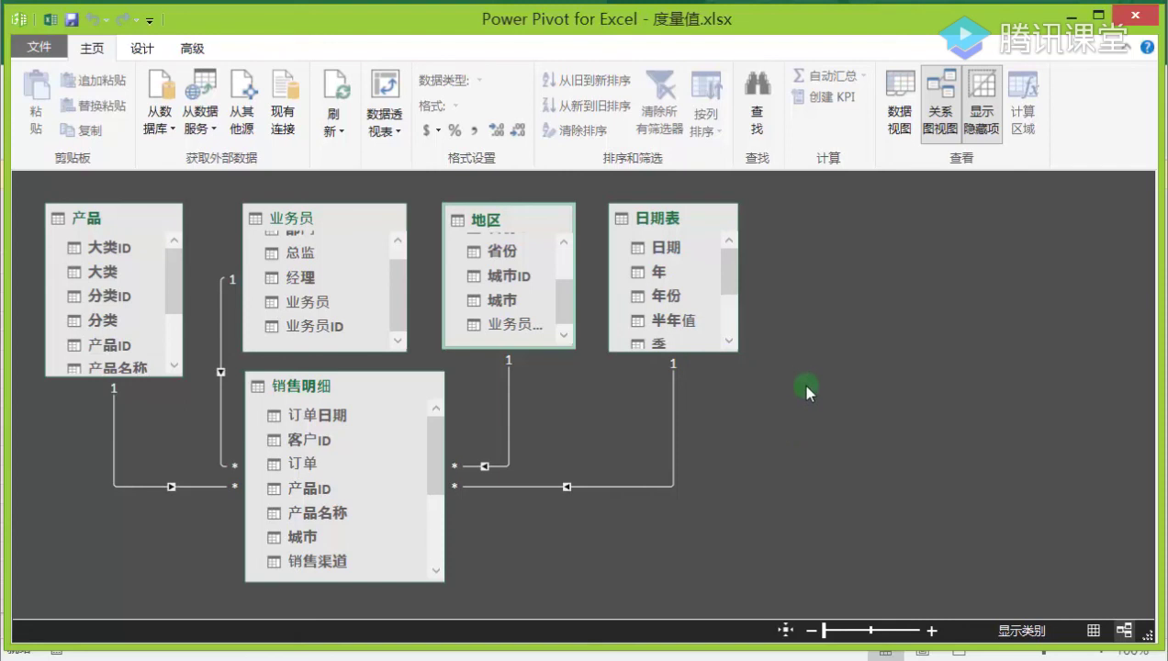
Close the Power Pivot window and examine the fields of each related table in the existing pivot table's field list.
{"action": "left_click", "coordinate": [1128, 21]}
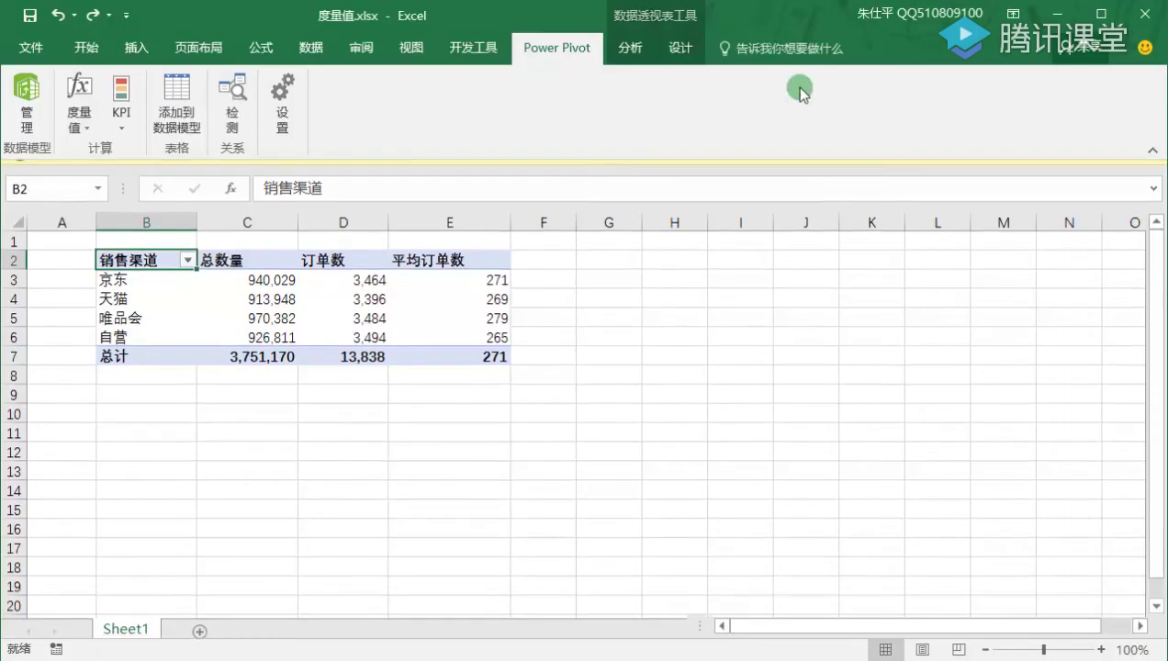
{"action": "left_click", "coordinate": [162, 296]}
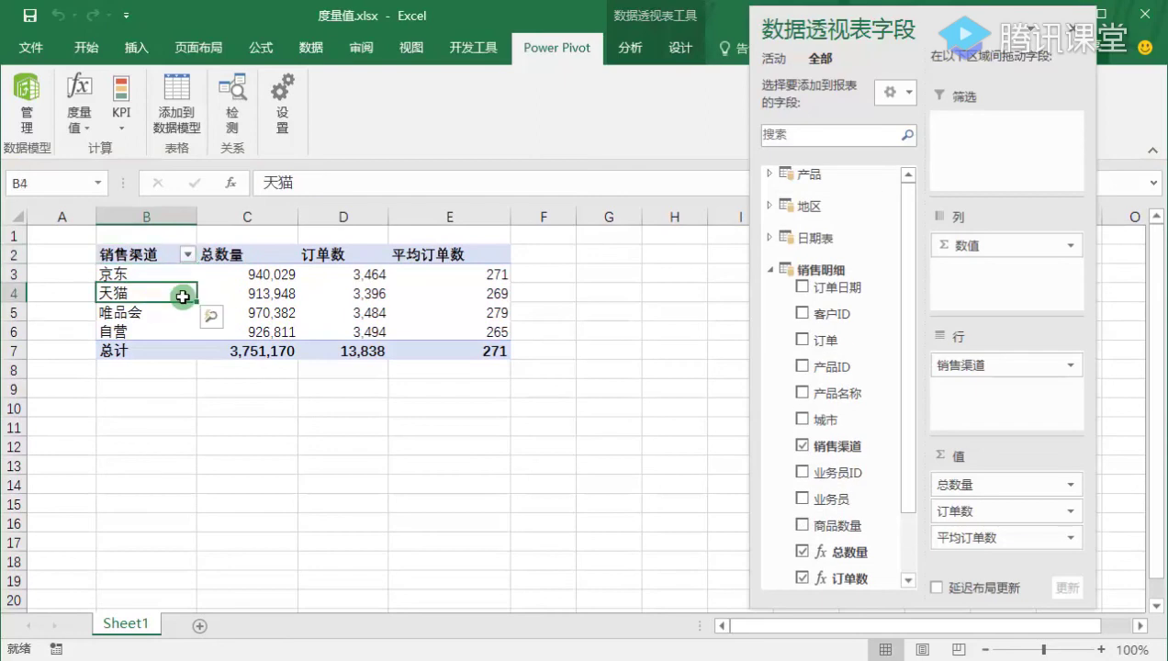
{"action": "left_click", "coordinate": [136, 275]}
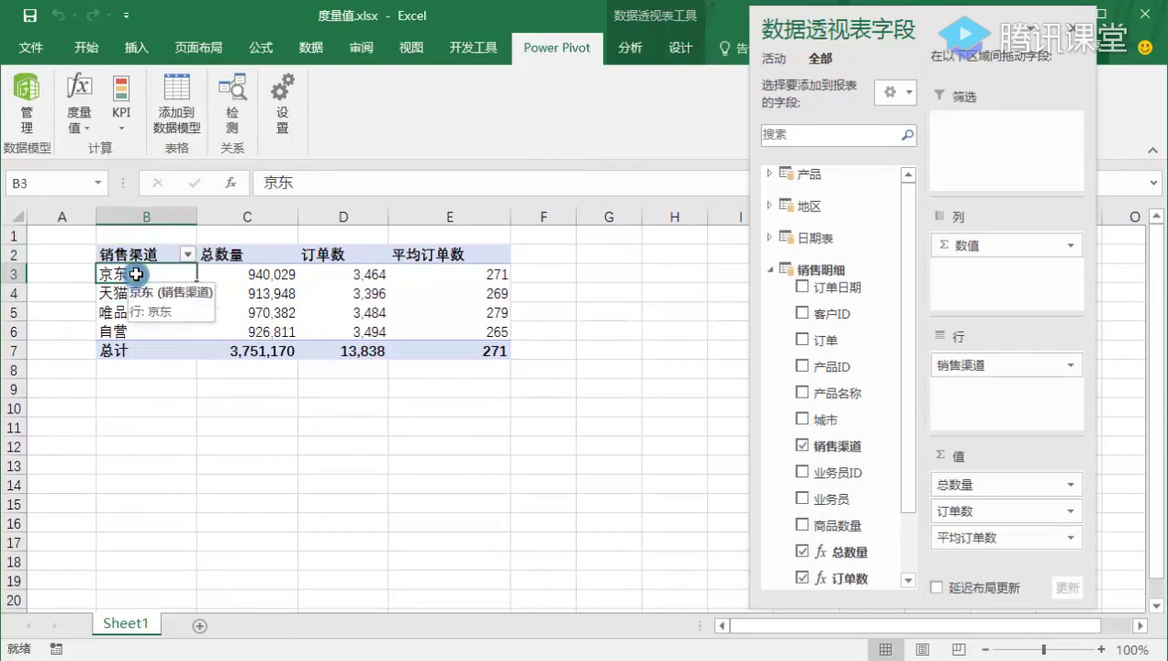
{"action": "left_click", "coordinate": [353, 276]}
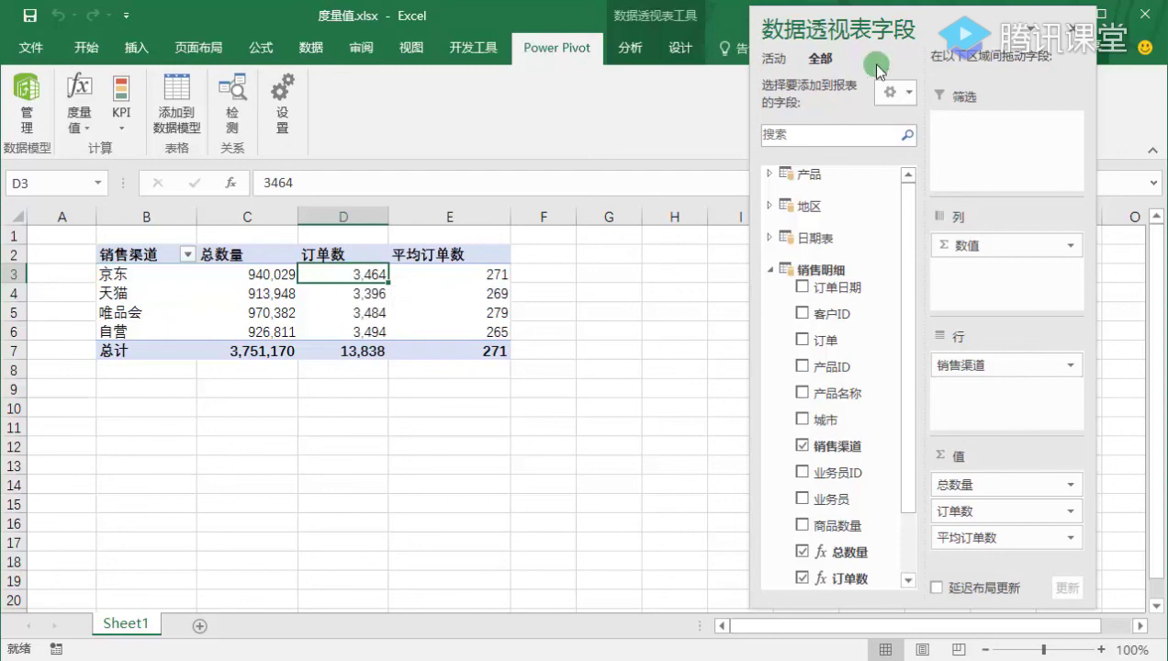
{"action": "left_click", "coordinate": [770, 269]}
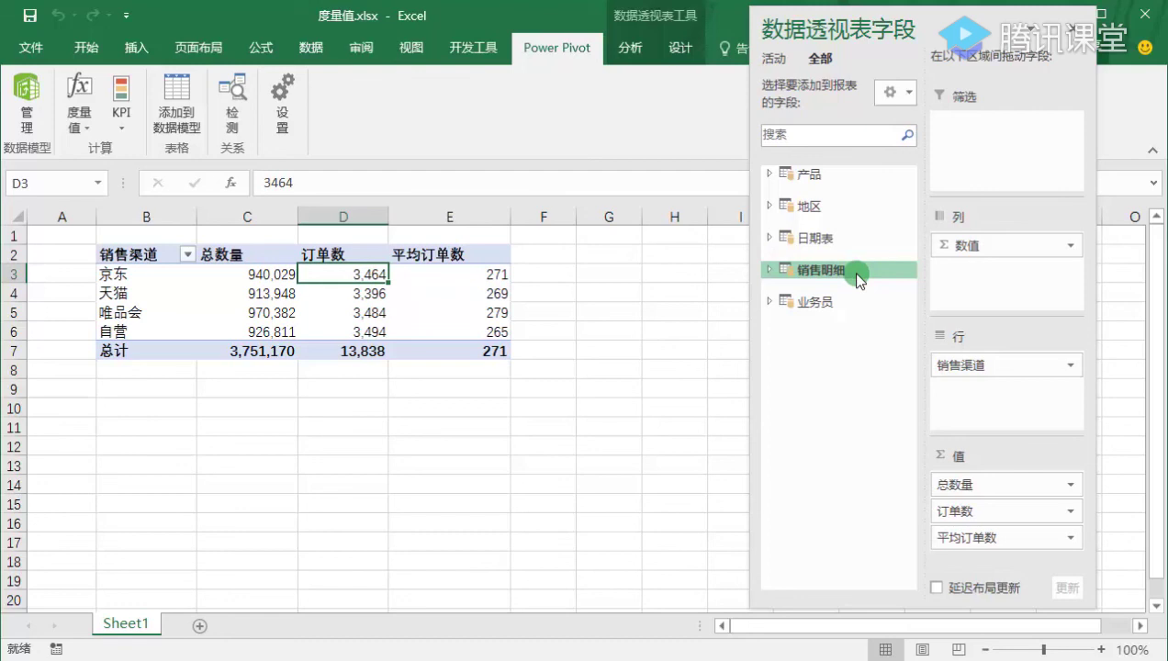
{"action": "left_click", "coordinate": [837, 298]}
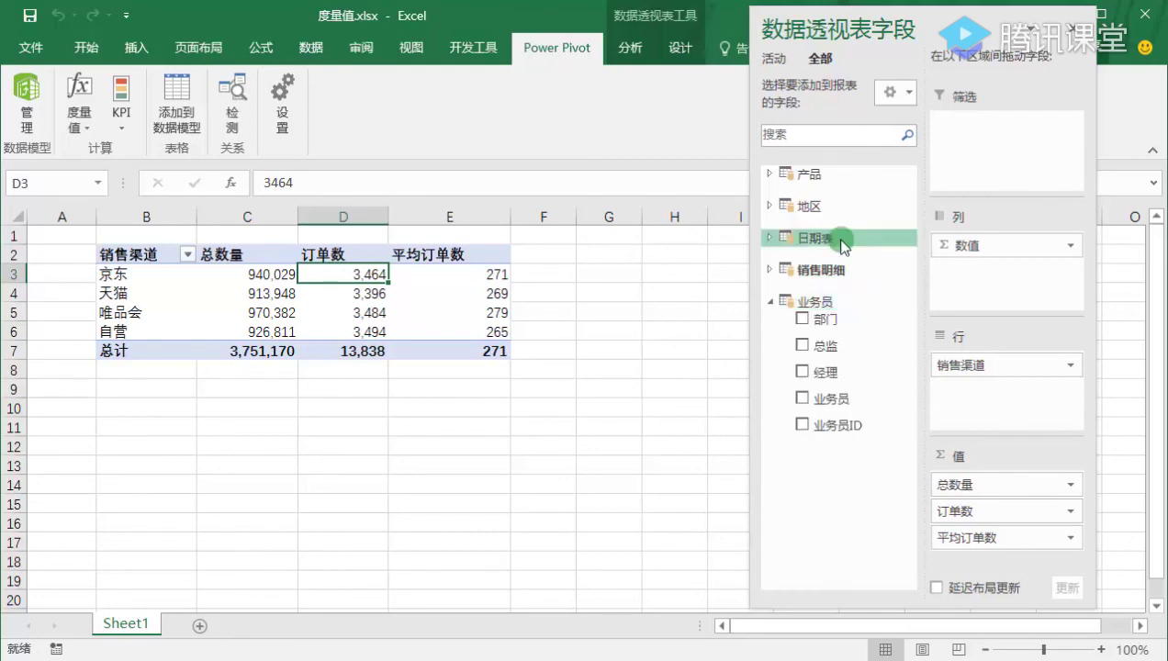
{"action": "left_click", "coordinate": [841, 241]}
{"action": "left_click", "coordinate": [771, 204]}
{"action": "left_click", "coordinate": [776, 174]}
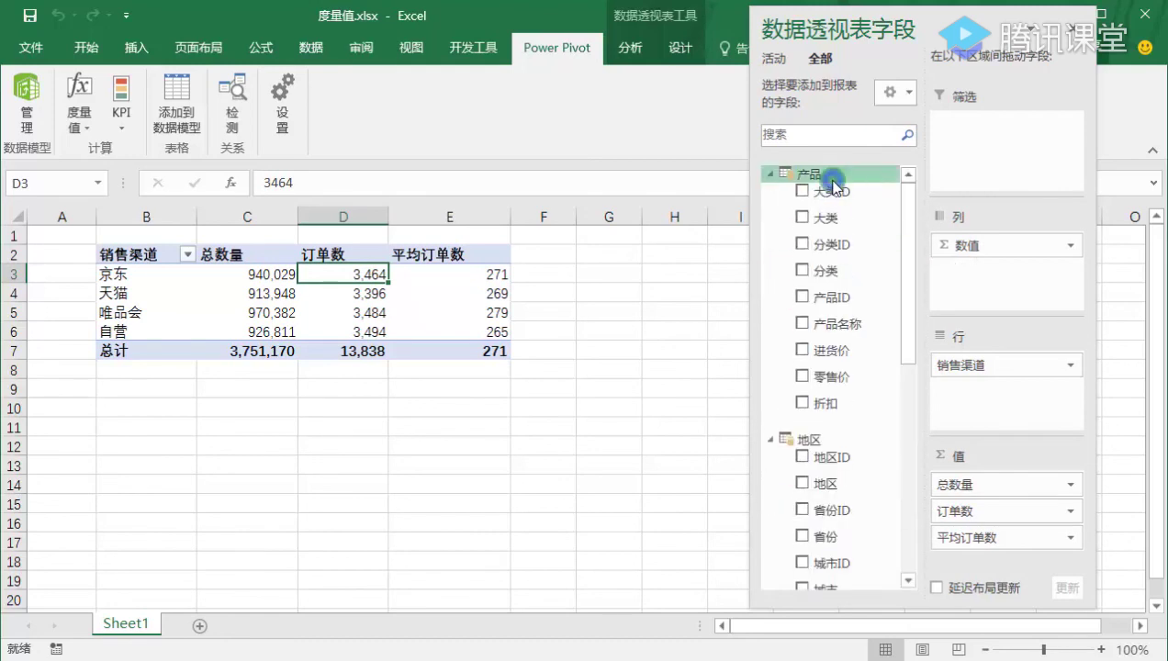
{"action": "left_click", "coordinate": [771, 174]}
{"action": "left_click", "coordinate": [767, 205]}
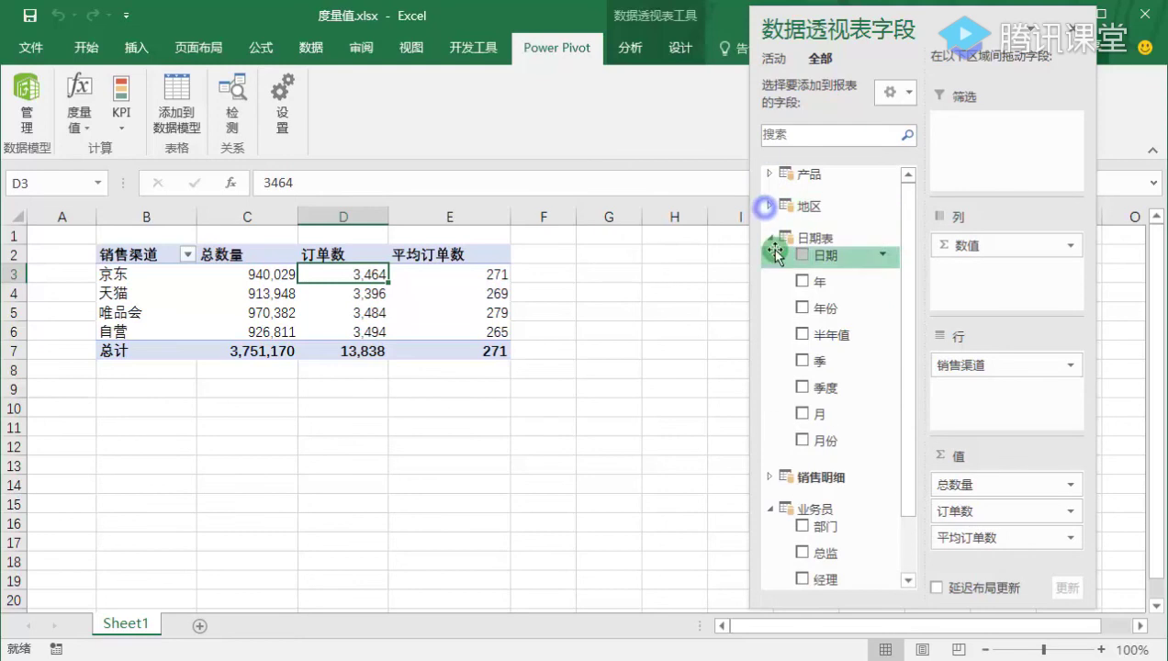
{"action": "left_click", "coordinate": [772, 241]}
{"action": "left_click", "coordinate": [770, 305]}
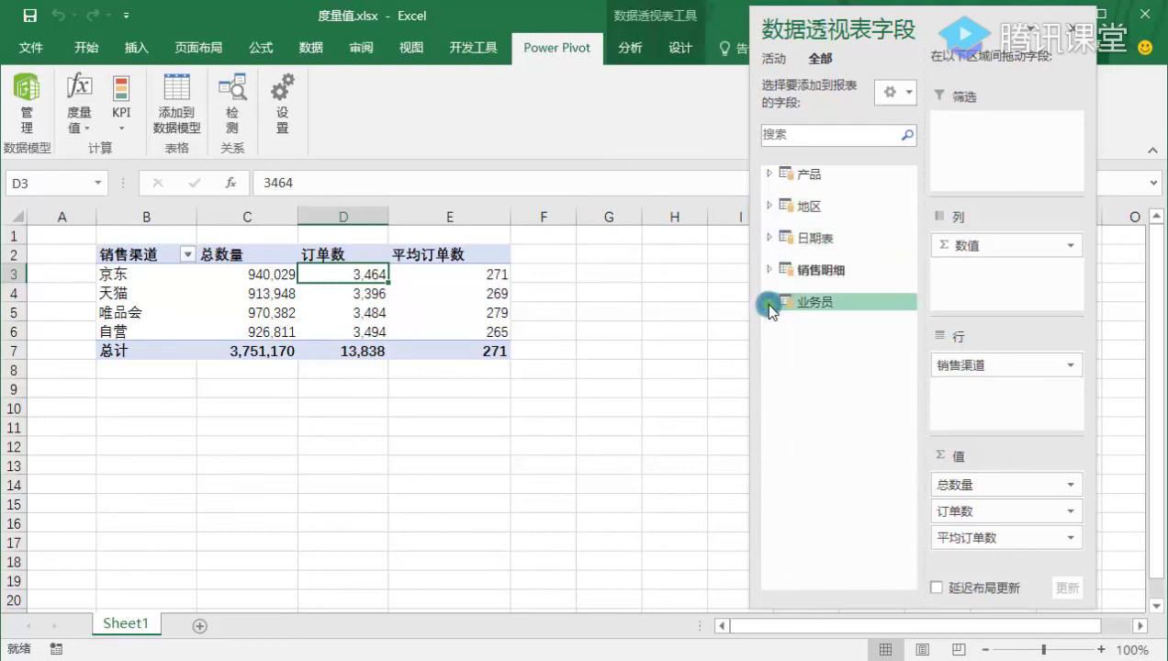
{"action": "left_click", "coordinate": [610, 434]}
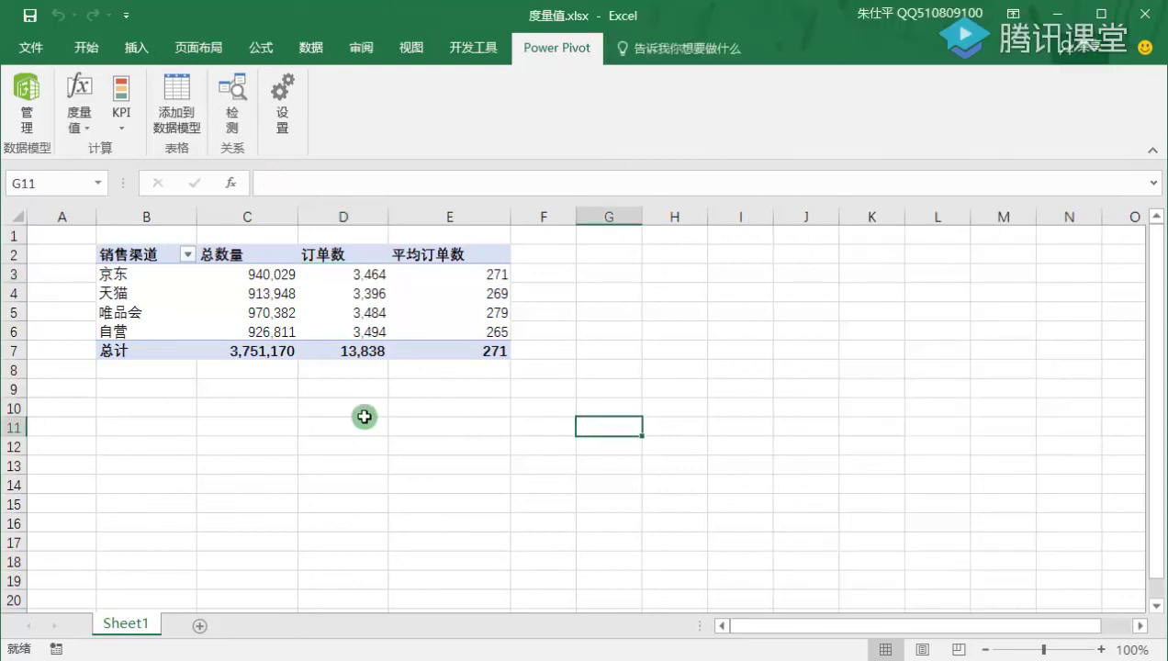
Add a new worksheet and insert a pivot table at its cell B2, based on the workbook's data model.
{"action": "left_click", "coordinate": [200, 628]}
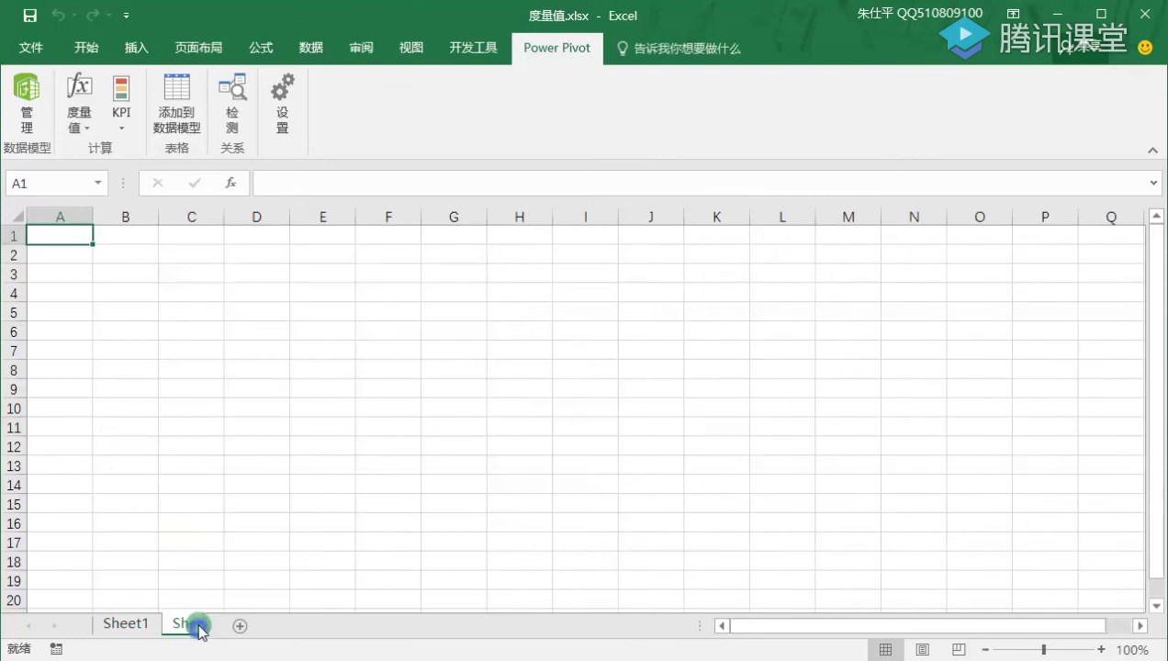
{"action": "left_click", "coordinate": [138, 253]}
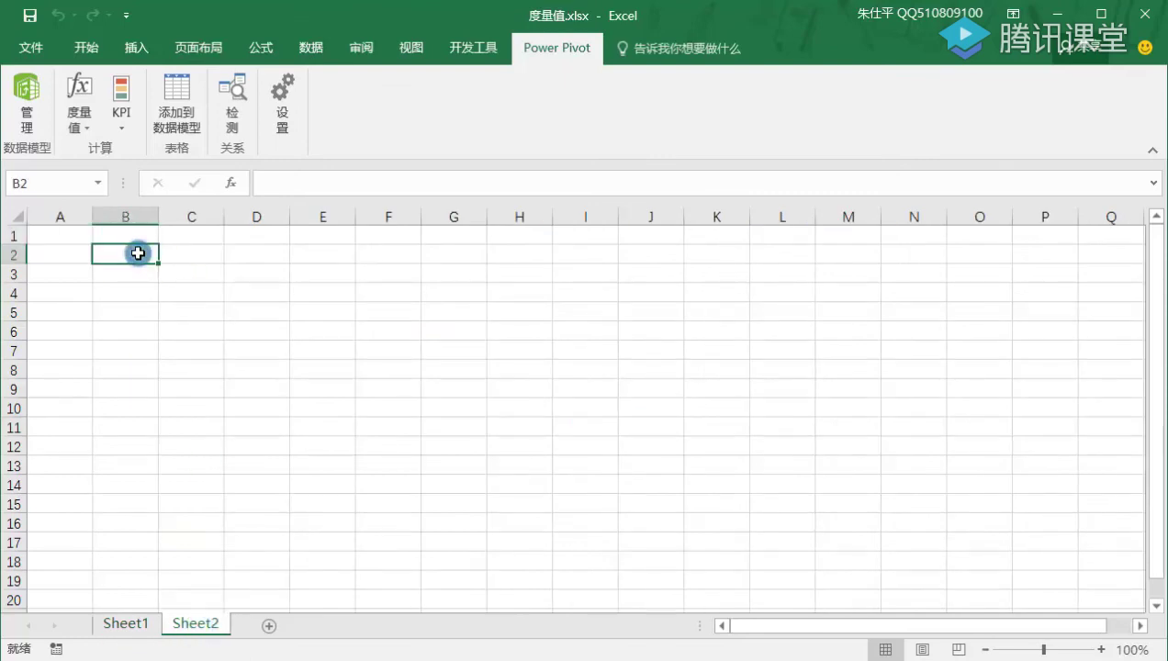
{"action": "left_click", "coordinate": [135, 47]}
{"action": "left_click", "coordinate": [27, 98]}
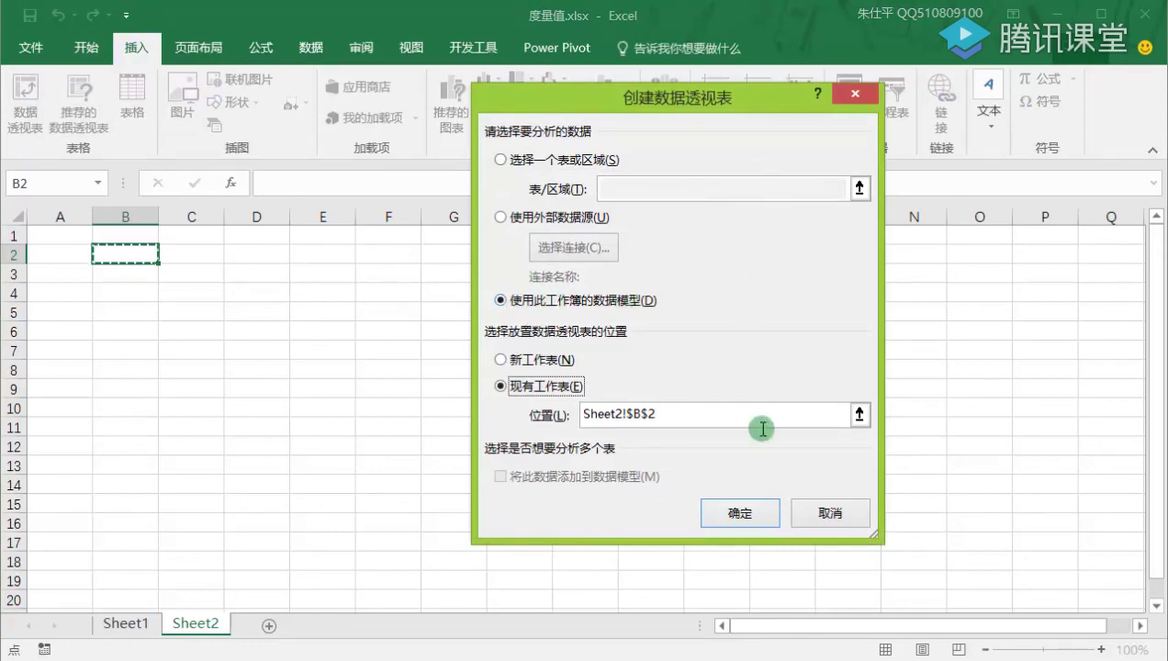
{"action": "left_click", "coordinate": [740, 513]}
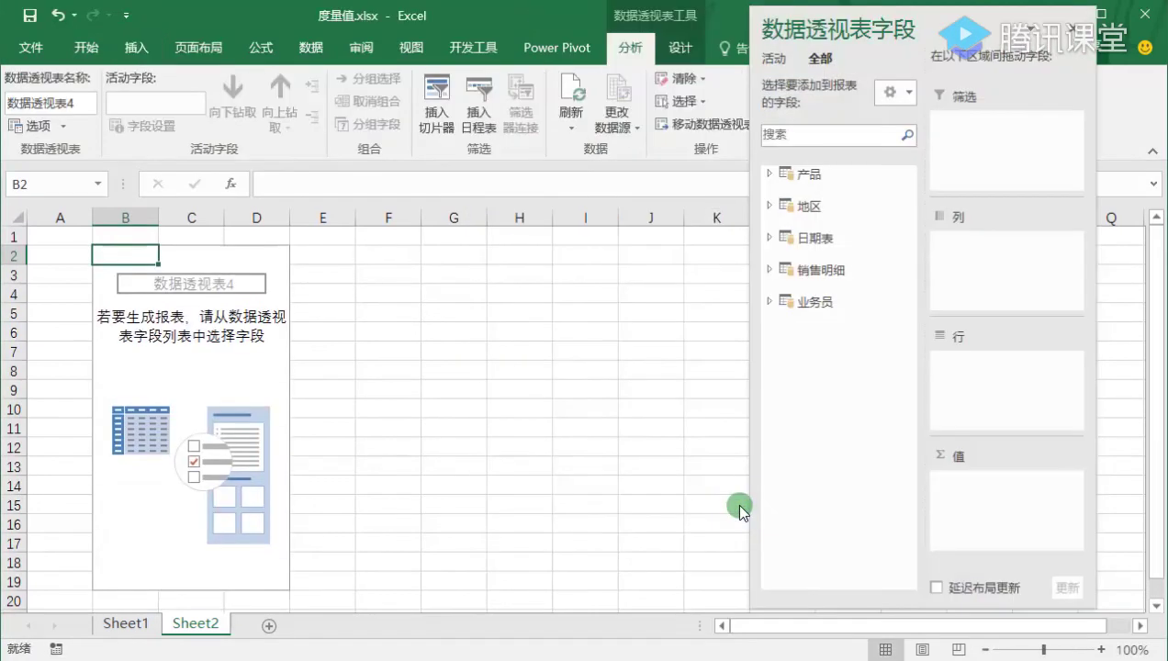
Put 部门 from 业务员 in the rows and 总数量, 订单数 and 平均订单数 from 销售明细 in the values, widening the value columns.
{"action": "left_click", "coordinate": [768, 302]}
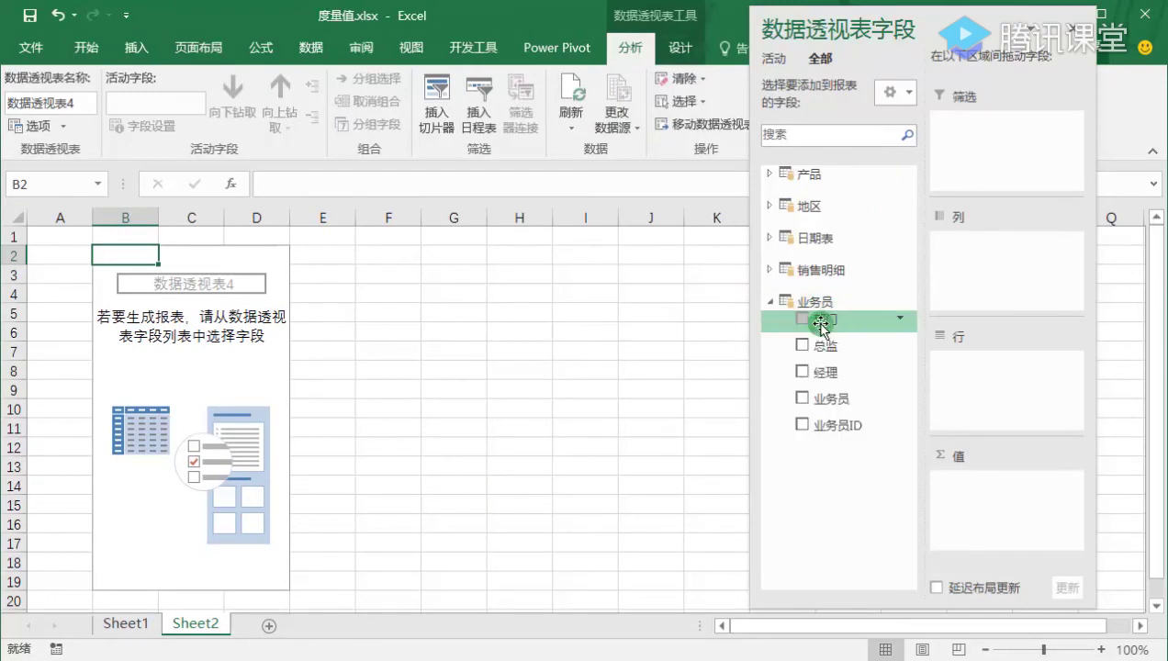
{"action": "left_click_drag", "start_coordinate": [822, 324], "coordinate": [987, 366]}
{"action": "left_click", "coordinate": [771, 270]}
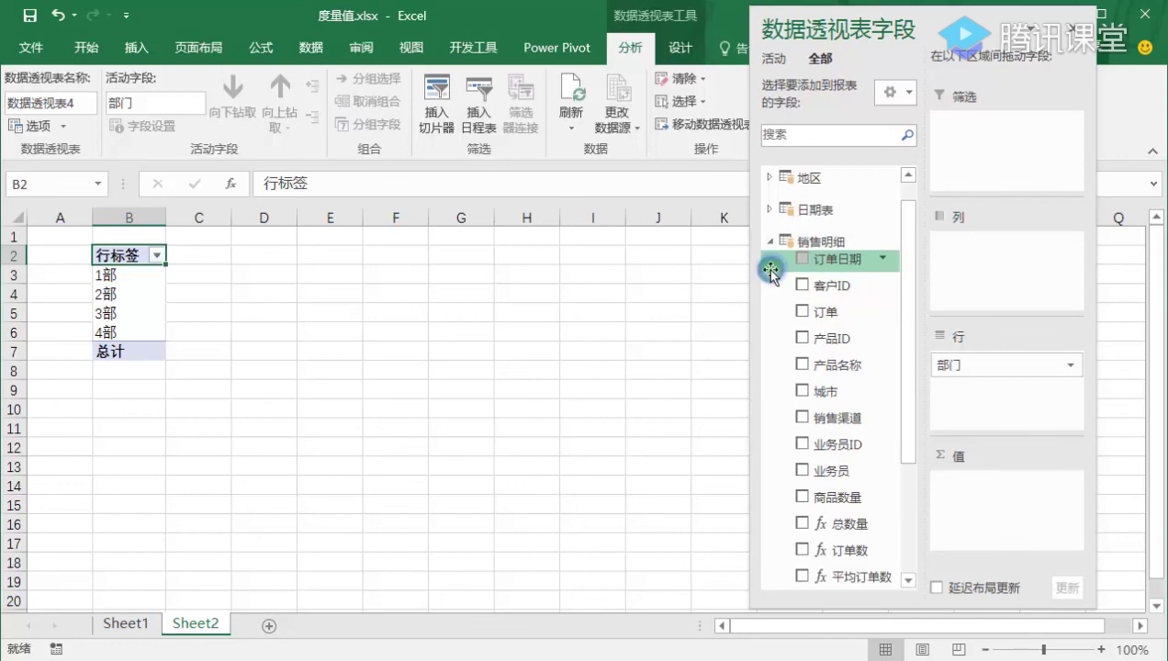
{"action": "scroll", "coordinate": [814, 339], "scroll_direction": "down", "scroll_amount": 2}
{"action": "left_click_drag", "start_coordinate": [836, 474], "coordinate": [971, 501]}
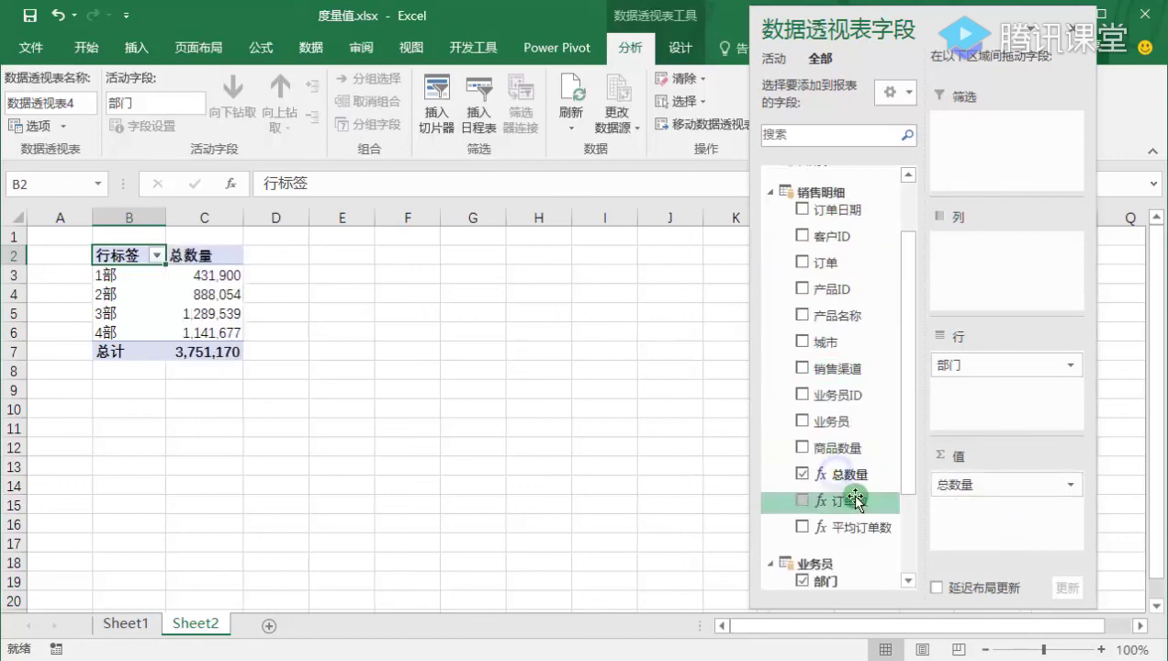
{"action": "left_click_drag", "start_coordinate": [833, 500], "coordinate": [992, 515]}
{"action": "left_click_drag", "start_coordinate": [829, 527], "coordinate": [981, 538]}
{"action": "left_click_drag", "start_coordinate": [305, 217], "coordinate": [331, 218]}
{"action": "left_click_drag", "start_coordinate": [244, 219], "coordinate": [248, 221]}
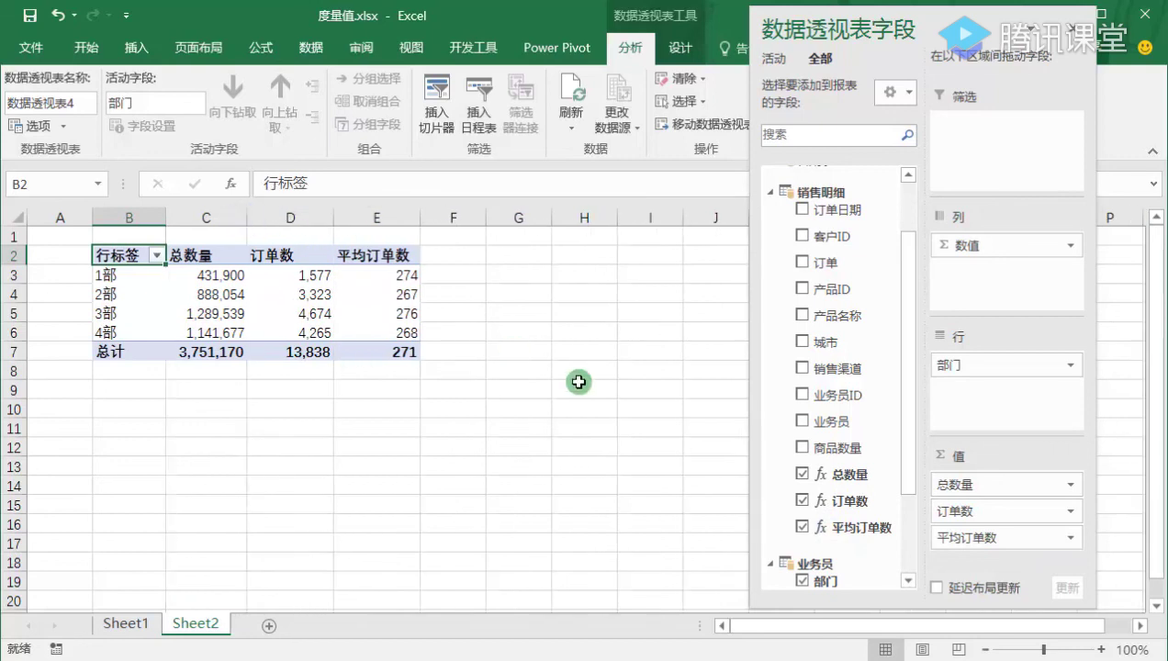
Examine in Power Pivot how 业务员ID links 销售明细 to the 业务员 table's 部门 column, plus the 总数量 measure, and return to Excel.
{"action": "left_click", "coordinate": [571, 380]}
{"action": "left_click", "coordinate": [555, 46]}
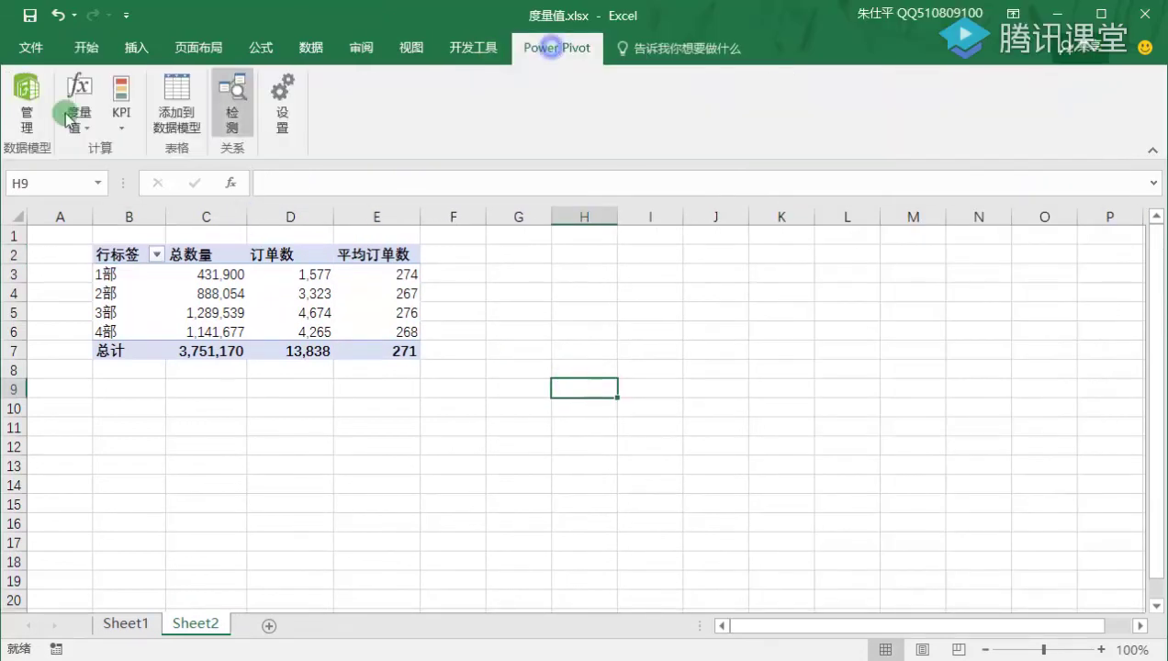
{"action": "left_click", "coordinate": [28, 102]}
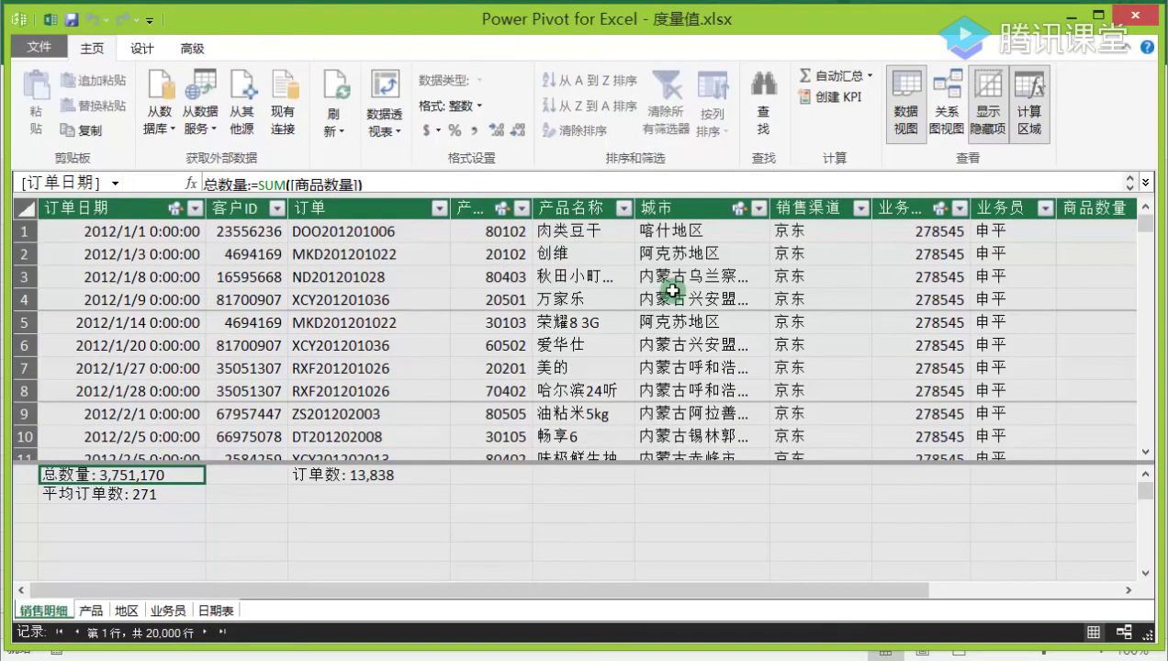
{"action": "left_click", "coordinate": [898, 209]}
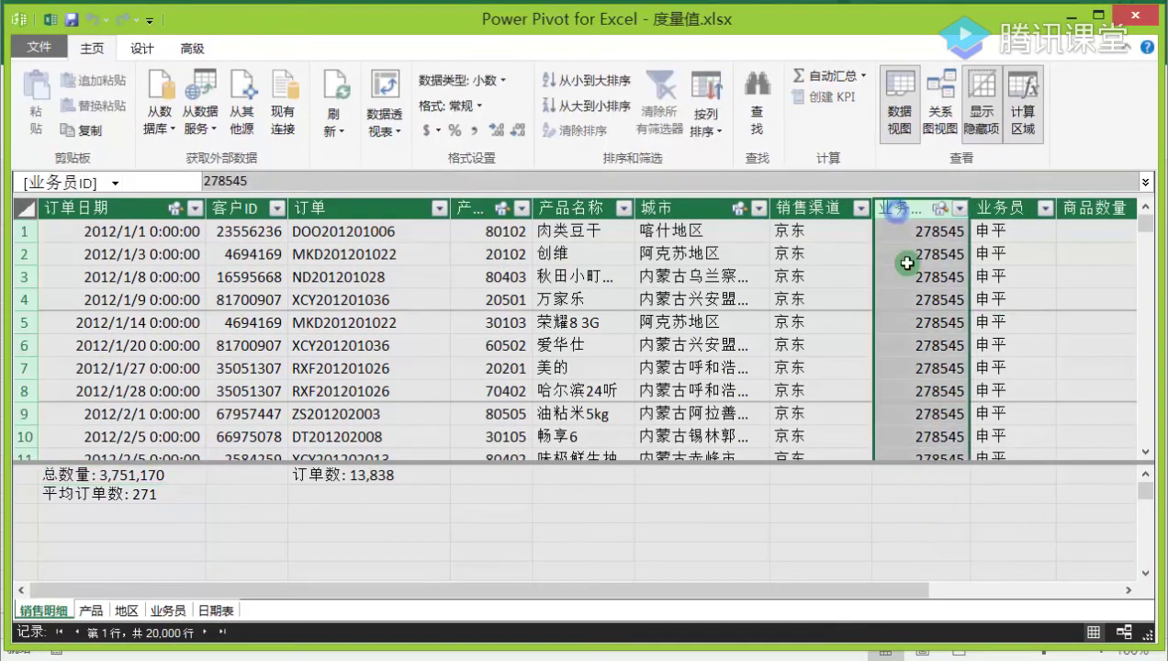
{"action": "left_click_drag", "start_coordinate": [880, 588], "coordinate": [1047, 590]}
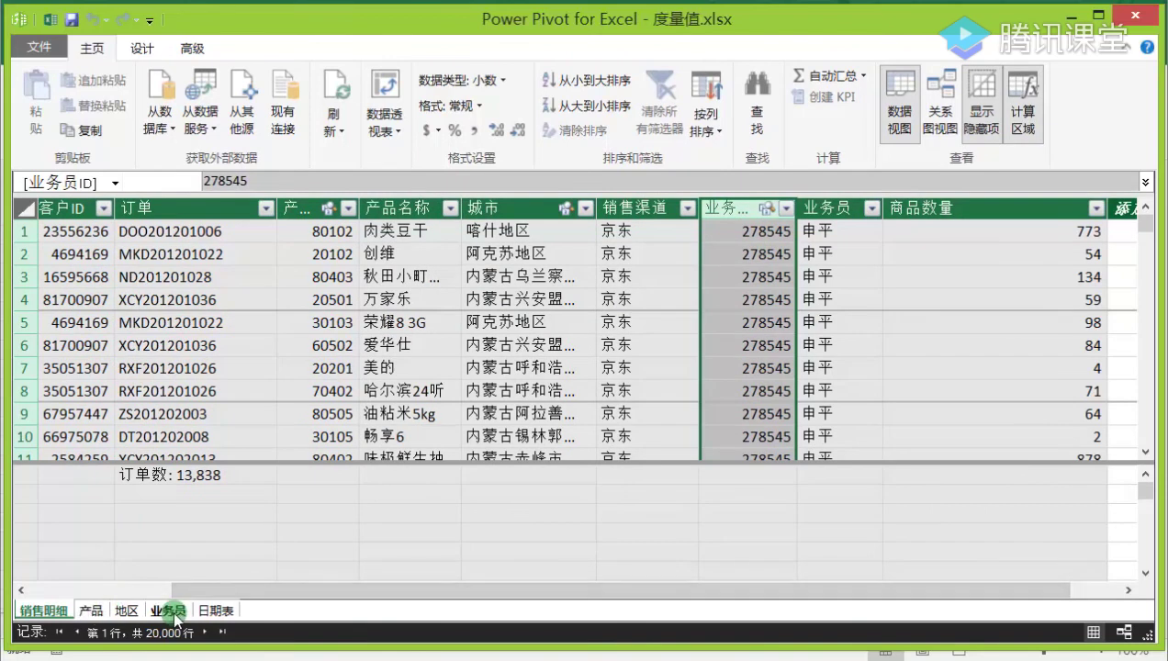
{"action": "left_click", "coordinate": [170, 611]}
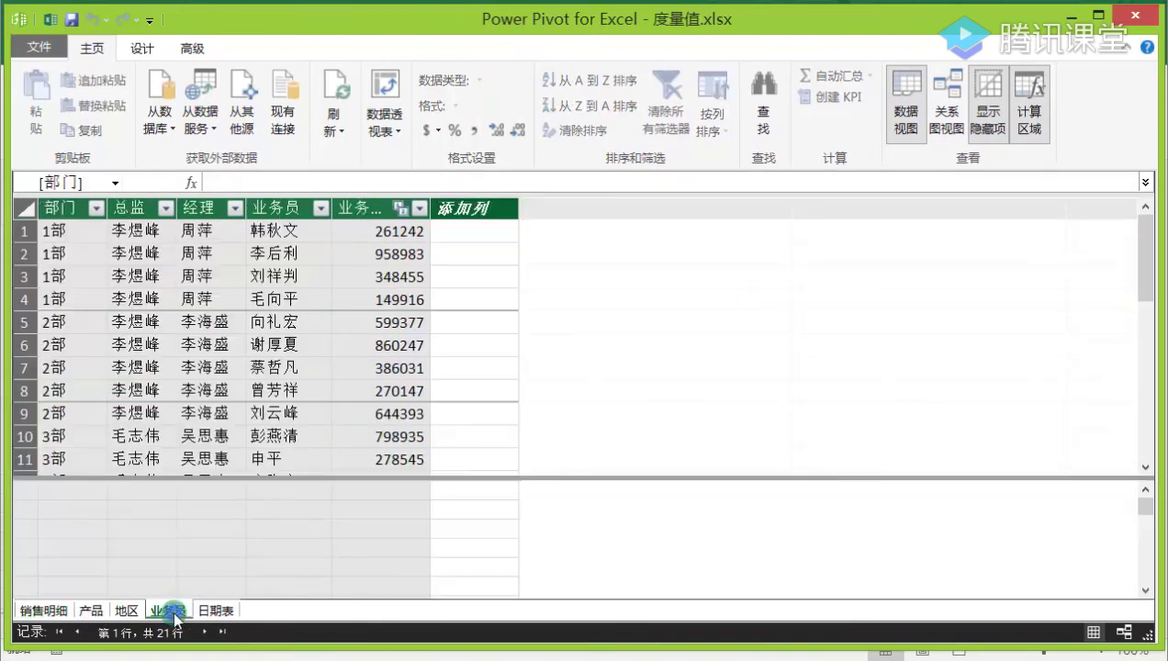
{"action": "left_click", "coordinate": [382, 263]}
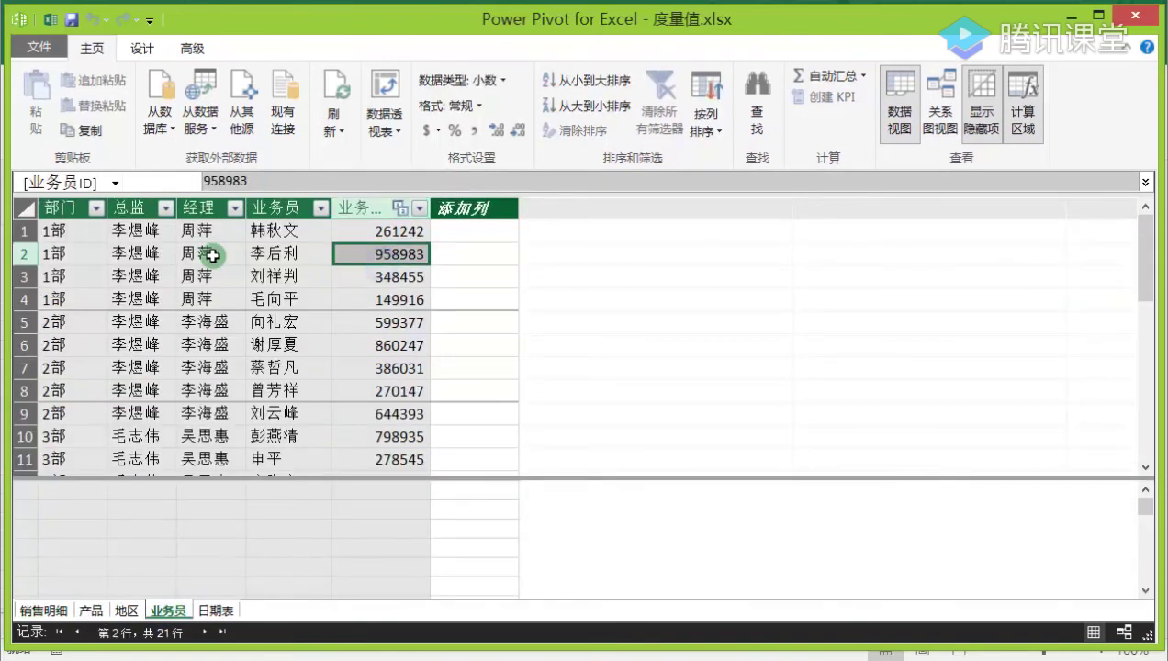
{"action": "left_click", "coordinate": [62, 209]}
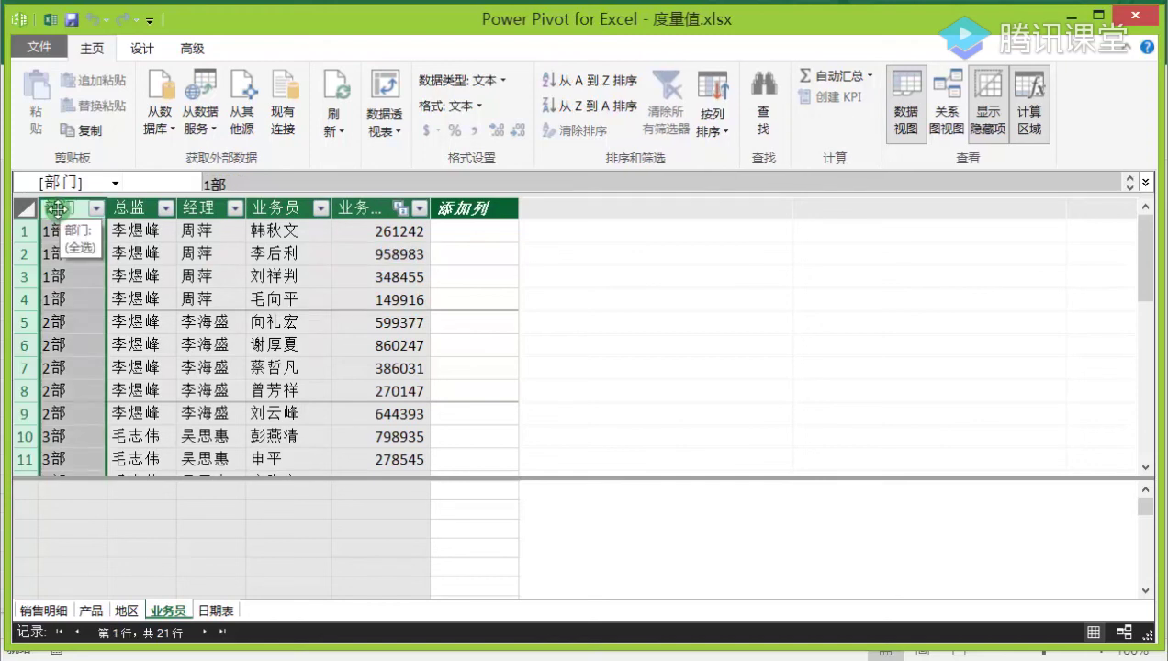
{"action": "left_click", "coordinate": [57, 612]}
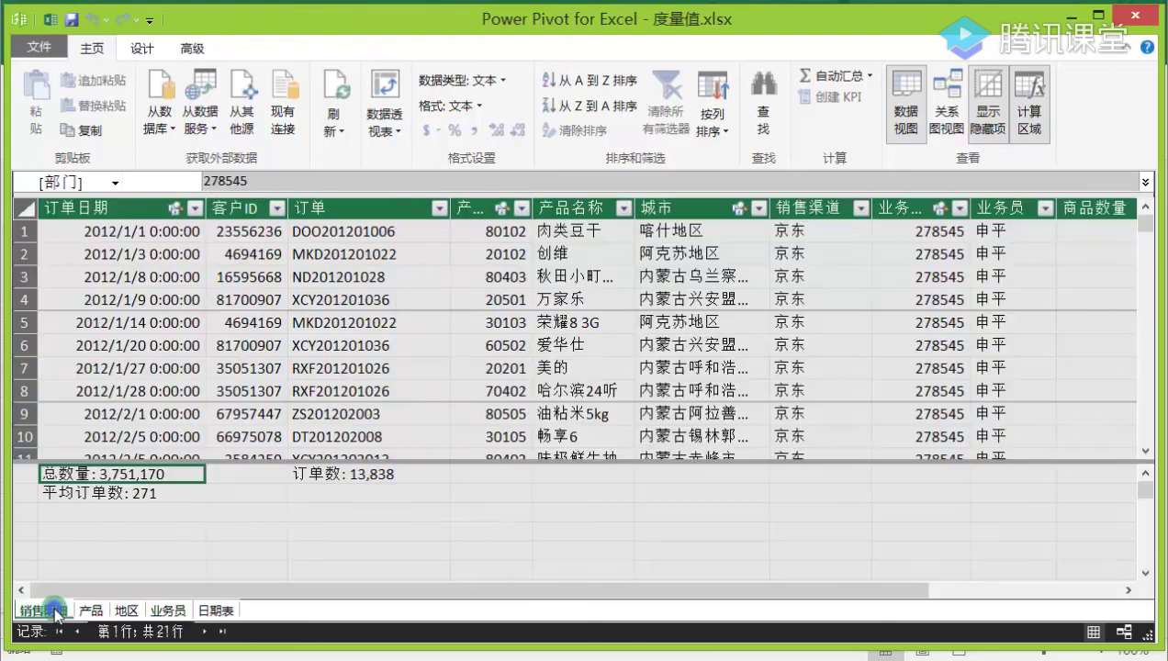
{"action": "left_click", "coordinate": [163, 477]}
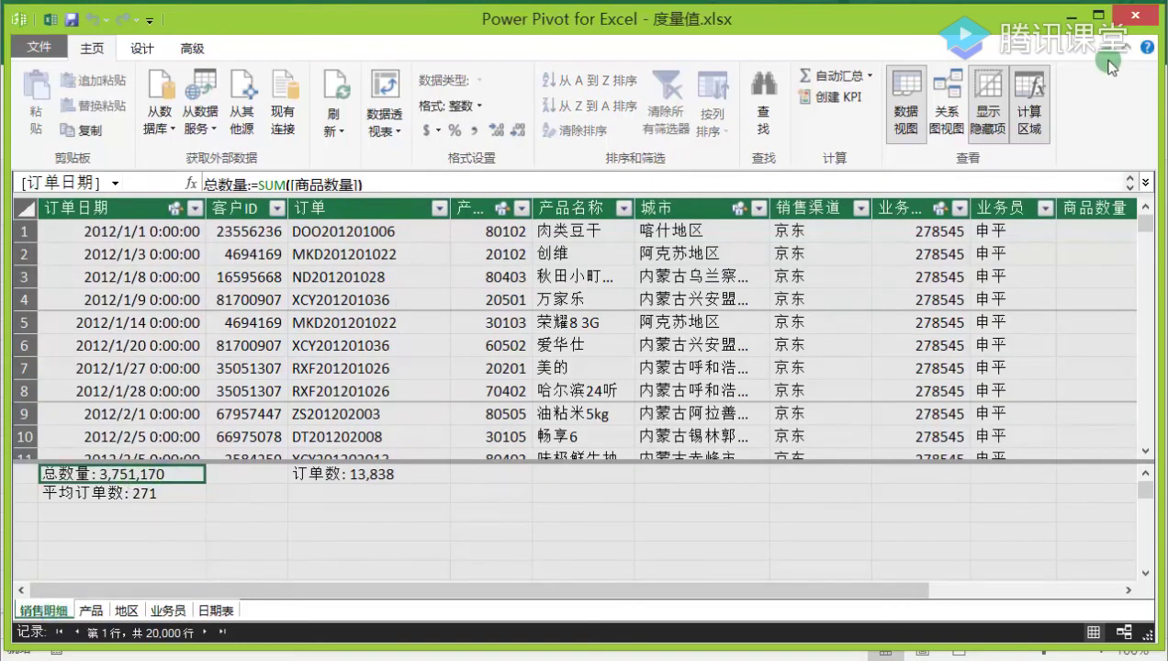
{"action": "left_click", "coordinate": [1071, 16]}
Change the pivot table's report layout to outline form.
{"action": "left_click", "coordinate": [262, 276]}
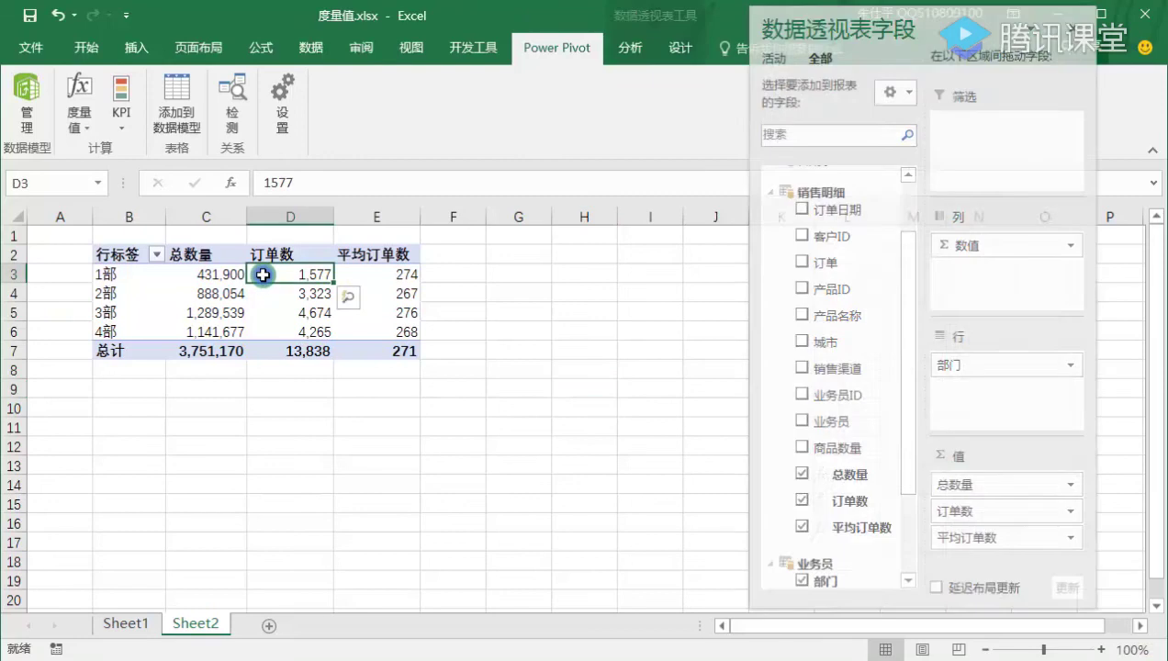
{"action": "mouse_move", "coordinate": [289, 291]}
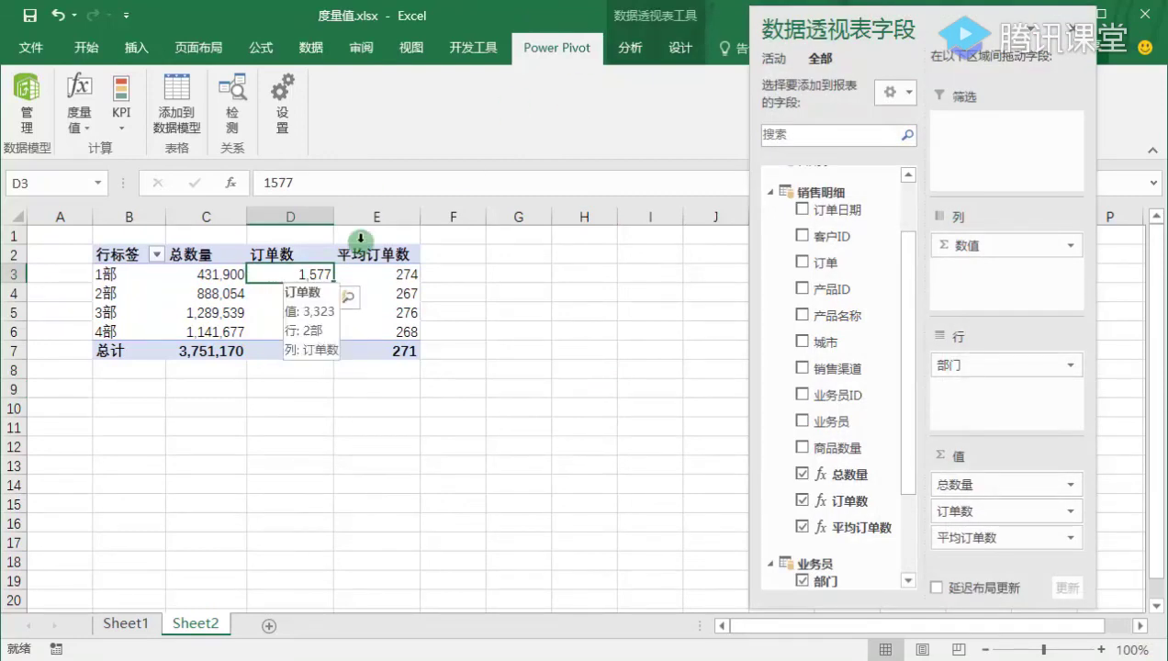
{"action": "left_click", "coordinate": [681, 49]}
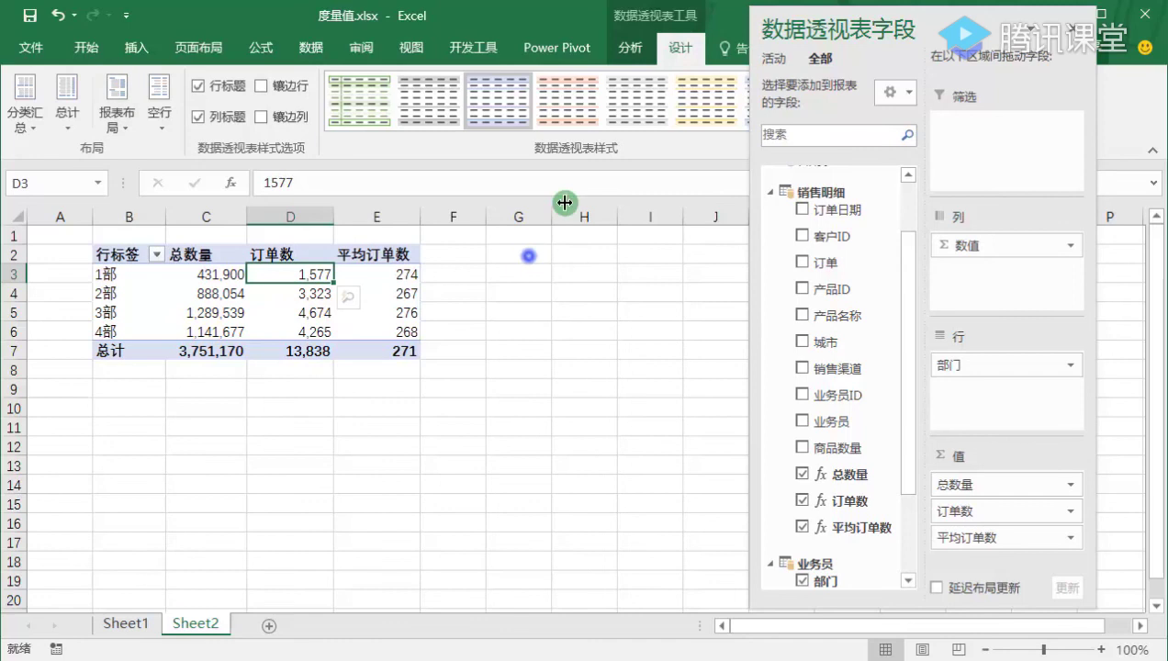
{"action": "left_click", "coordinate": [117, 112]}
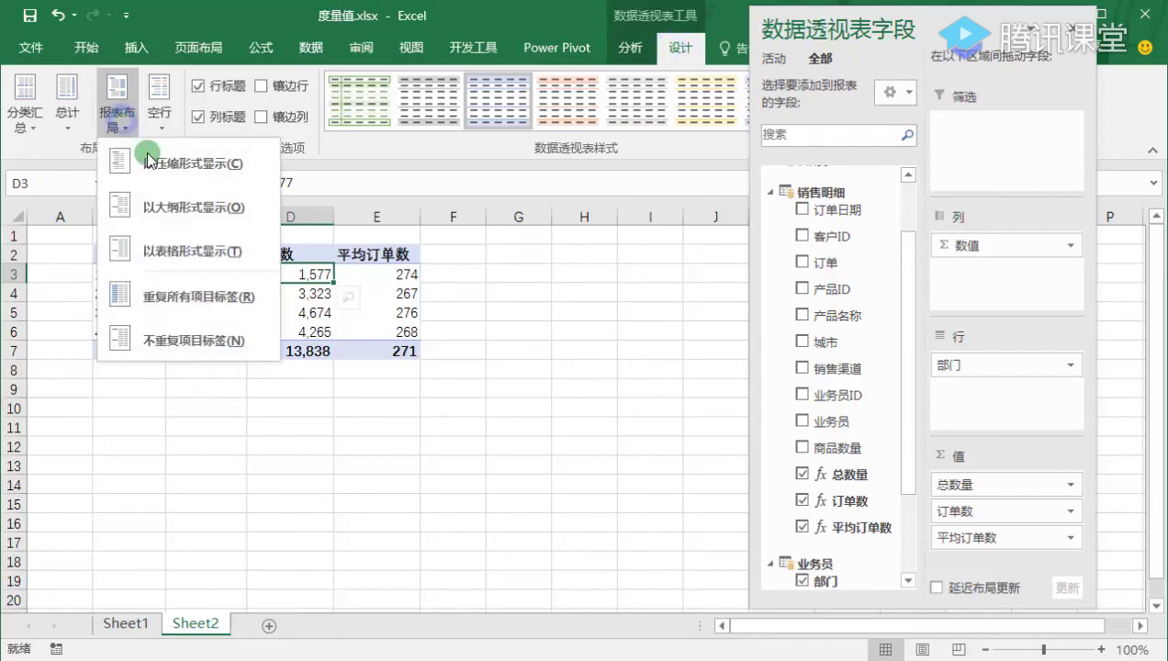
{"action": "left_click", "coordinate": [195, 207]}
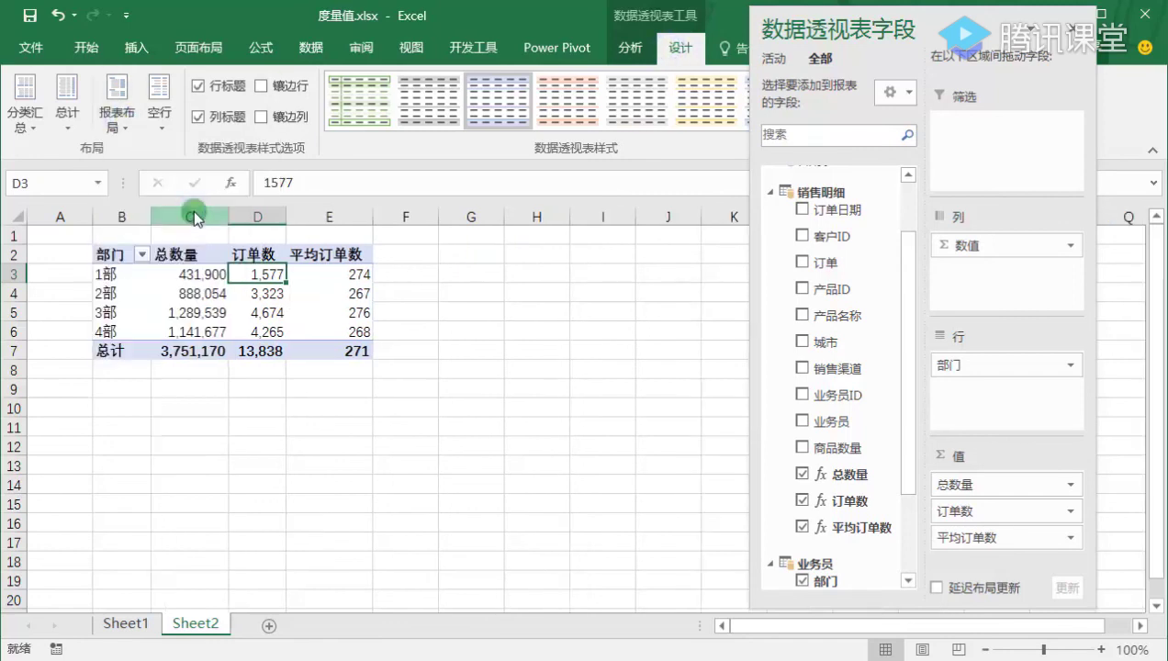
Turn off automatic column-width adjustment on update in the pivot table's options and give columns C to E one wider, equal width.
{"action": "right_click", "coordinate": [306, 275]}
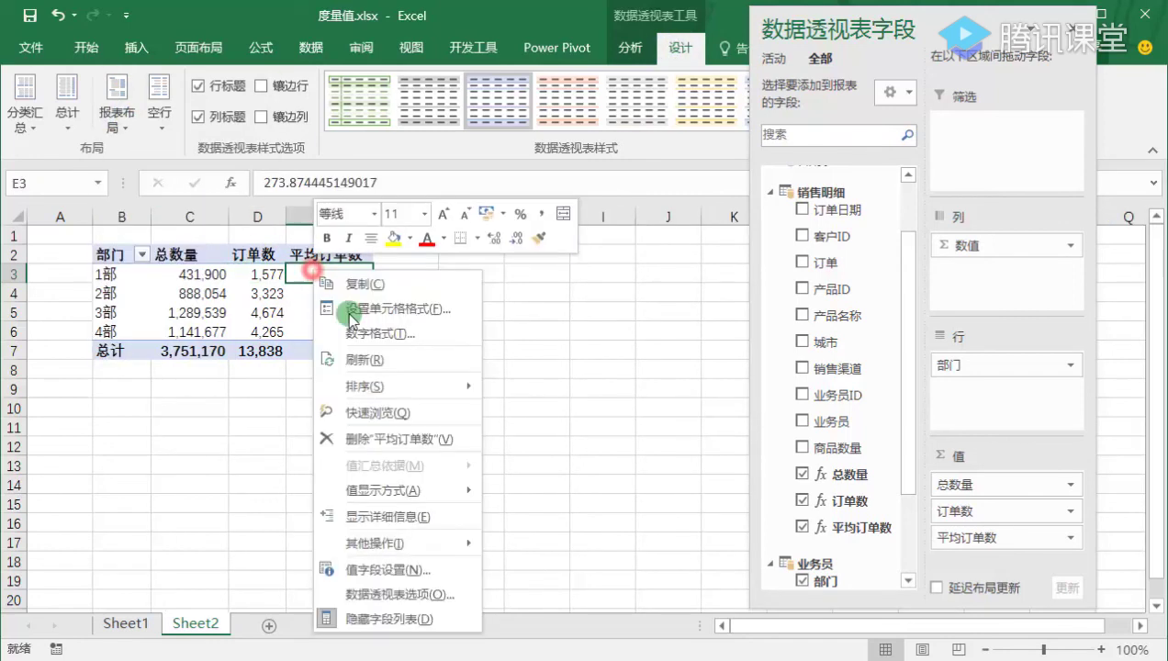
{"action": "left_click", "coordinate": [396, 595]}
{"action": "left_click_drag", "start_coordinate": [413, 187], "coordinate": [574, 43]}
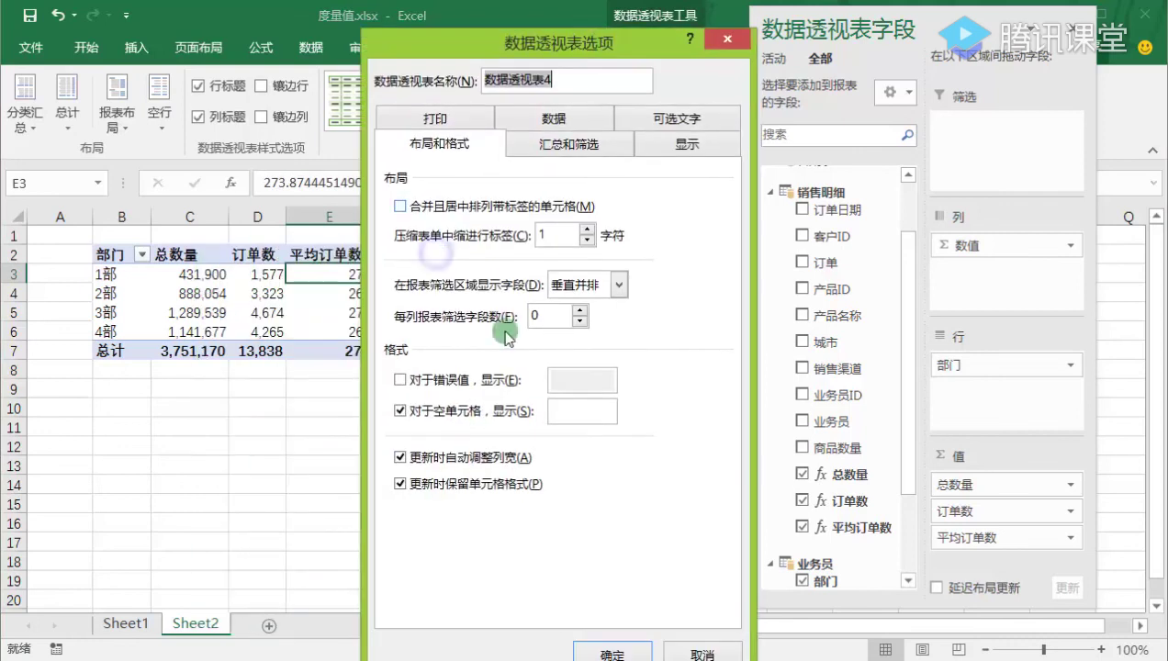
{"action": "left_click", "coordinate": [466, 464]}
{"action": "left_click", "coordinate": [597, 647]}
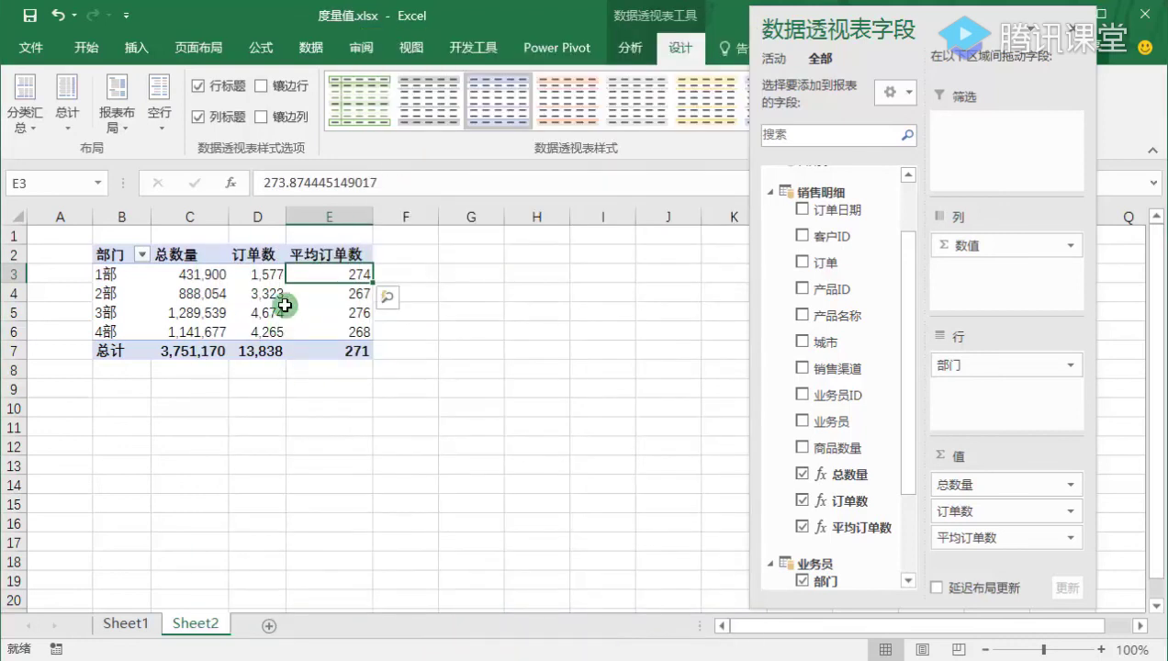
{"action": "left_click_drag", "start_coordinate": [315, 215], "coordinate": [242, 214]}
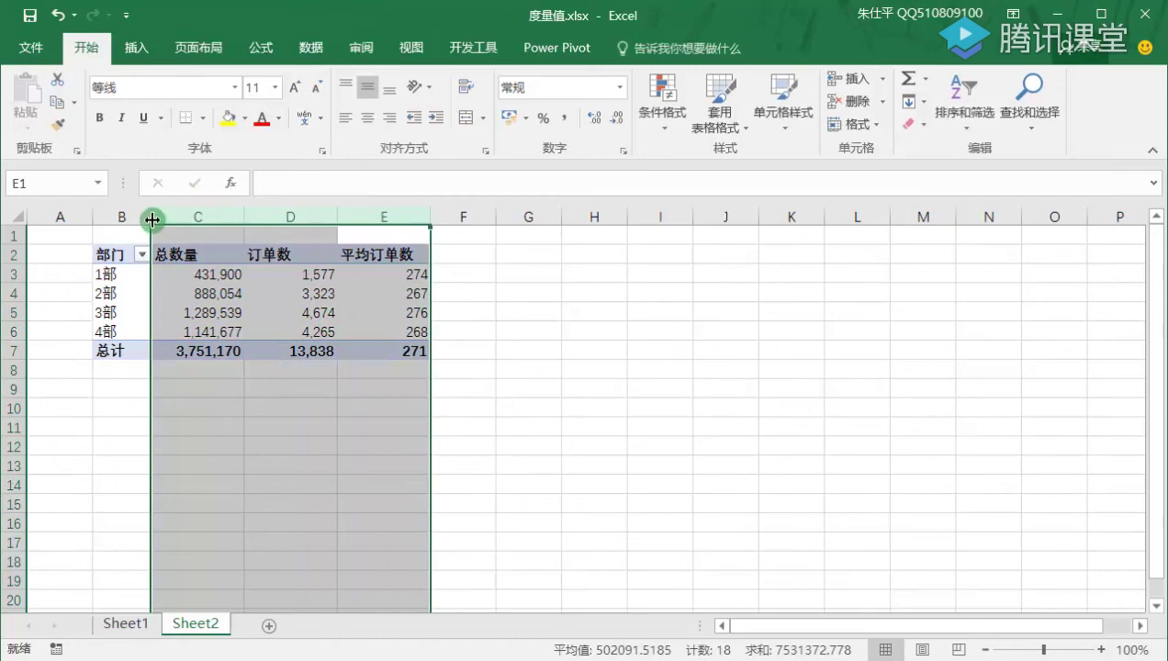
{"action": "left_click", "coordinate": [253, 294]}
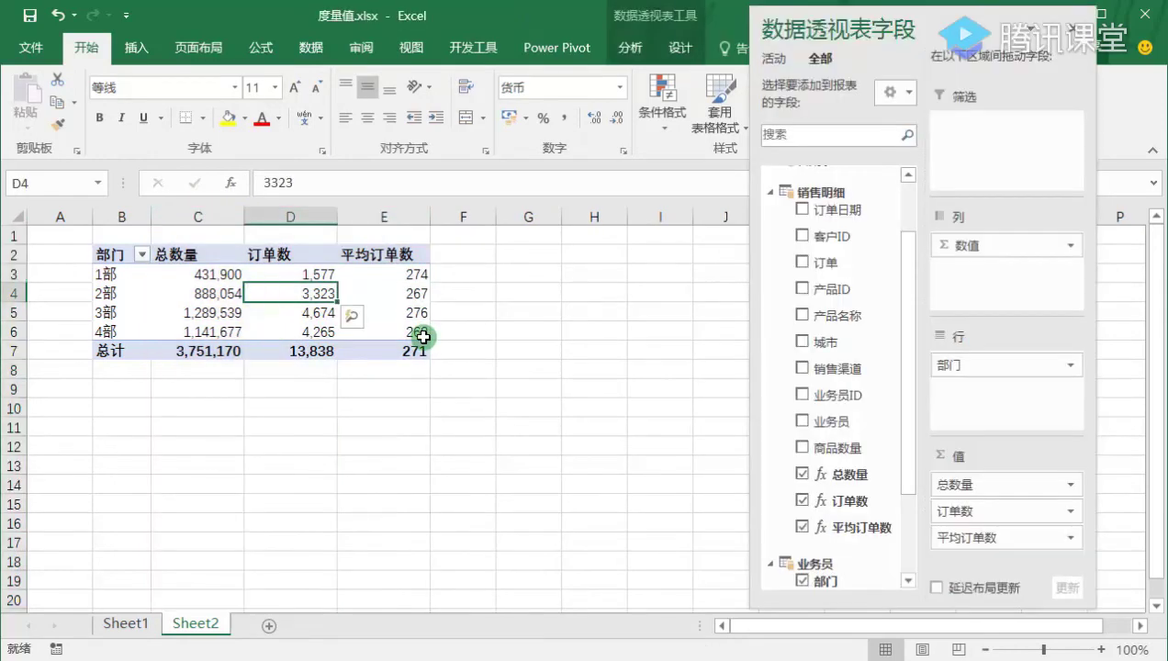
Insert six rows above the pivot table so that it starts in row 8.
{"action": "left_click_drag", "start_coordinate": [18, 239], "coordinate": [19, 332]}
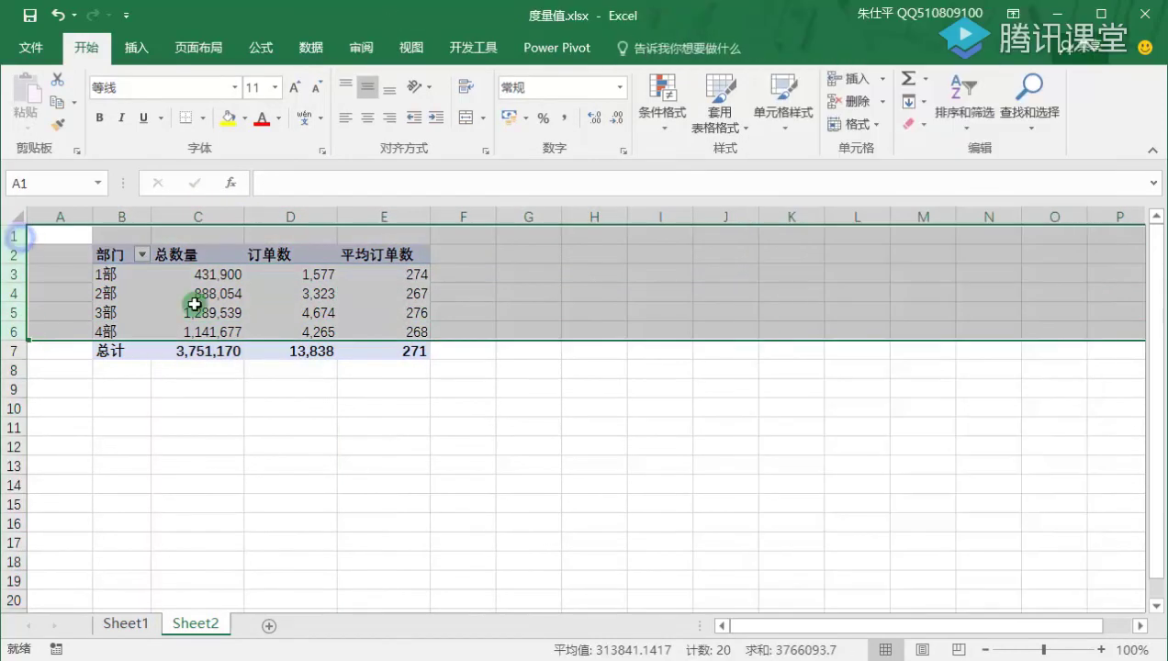
{"action": "right_click", "coordinate": [248, 295]}
{"action": "left_click", "coordinate": [306, 420]}
{"action": "left_click", "coordinate": [237, 315]}
{"action": "left_click", "coordinate": [257, 427]}
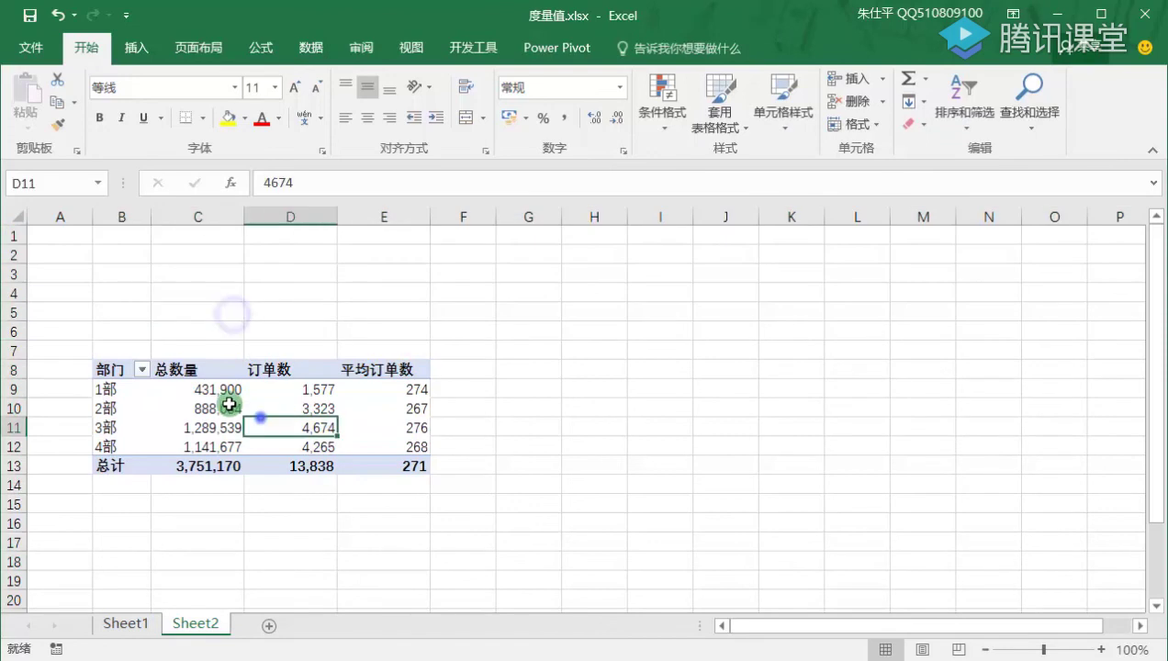
Copy the whole pivot table at B8:E13 and paste the copy at B2.
{"action": "left_click_drag", "start_coordinate": [118, 368], "coordinate": [374, 461]}
{"action": "key", "text": "ctrl+c"}
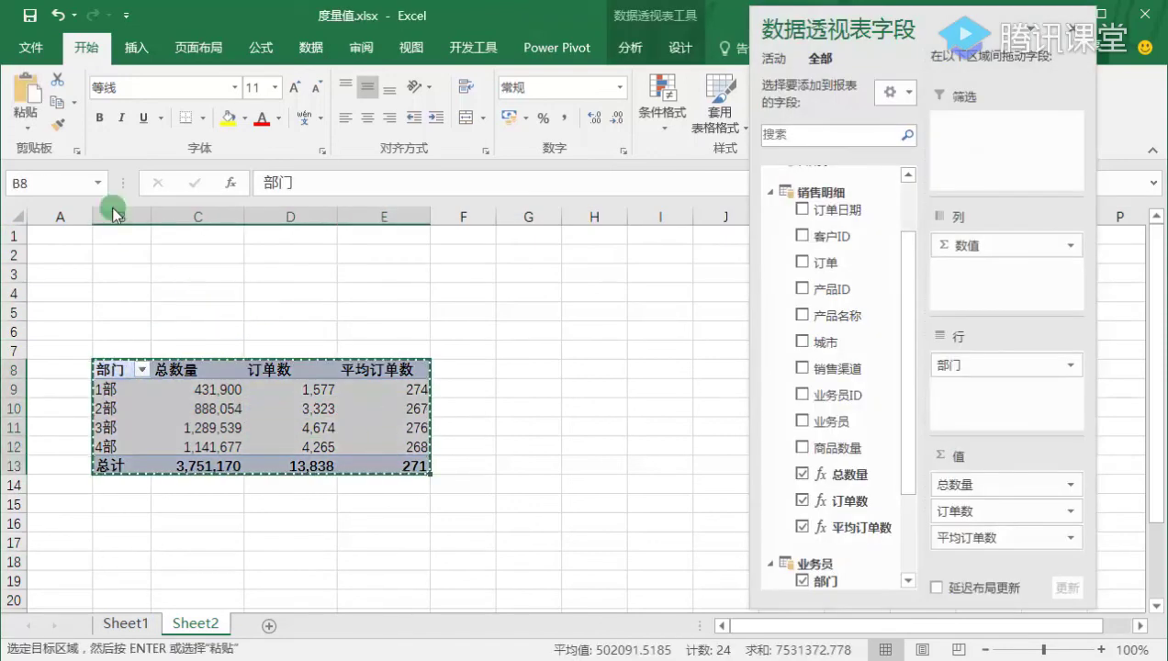
{"action": "left_click", "coordinate": [122, 241]}
{"action": "left_click", "coordinate": [123, 256]}
{"action": "key", "text": "ctrl+v"}
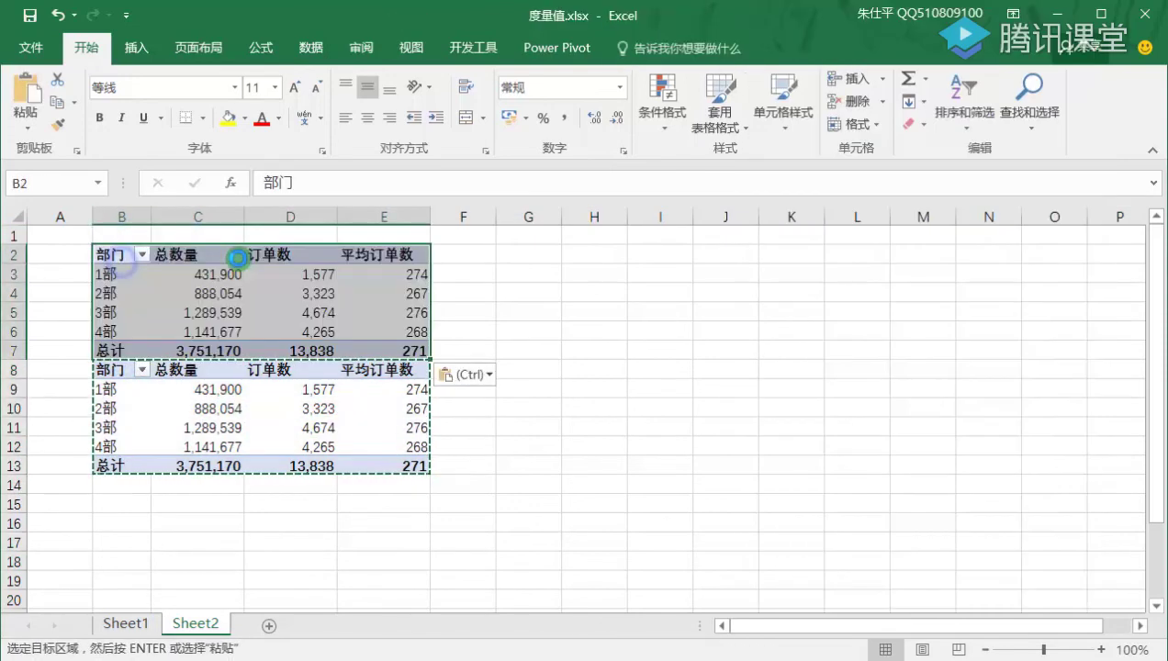
Remove 部门 from the rows of the pivot table copy at B2 and widen column B to fit its 总数量 value.
{"action": "left_click_drag", "start_coordinate": [960, 365], "coordinate": [200, 320]}
{"action": "left_click", "coordinate": [224, 291]}
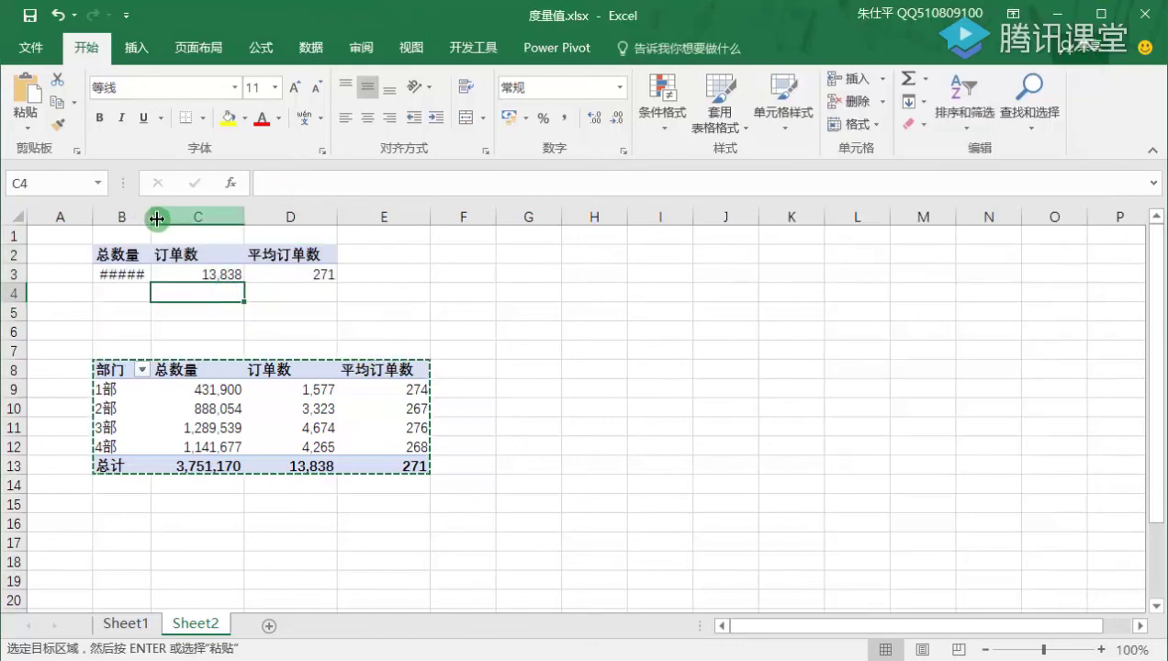
{"action": "left_click_drag", "start_coordinate": [152, 216], "coordinate": [247, 266]}
Try to move the totals-only pivot table at B2:D3 several columns to the right.
{"action": "left_click_drag", "start_coordinate": [136, 242], "coordinate": [434, 272]}
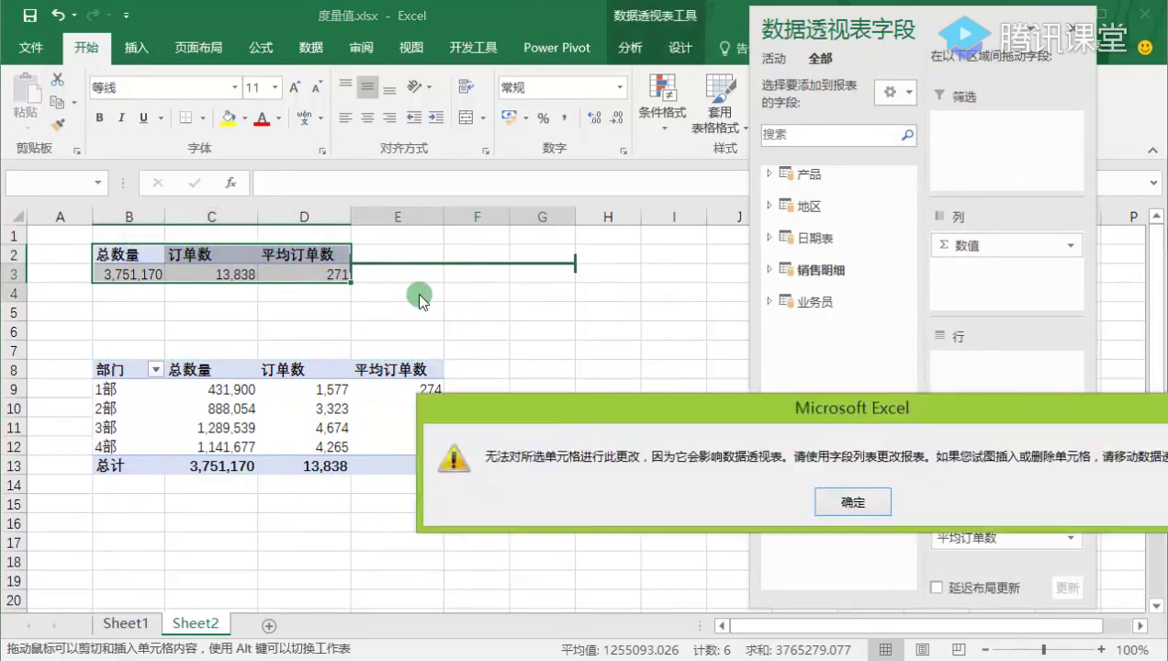
{"action": "left_click", "coordinate": [864, 497]}
{"action": "left_click", "coordinate": [455, 321]}
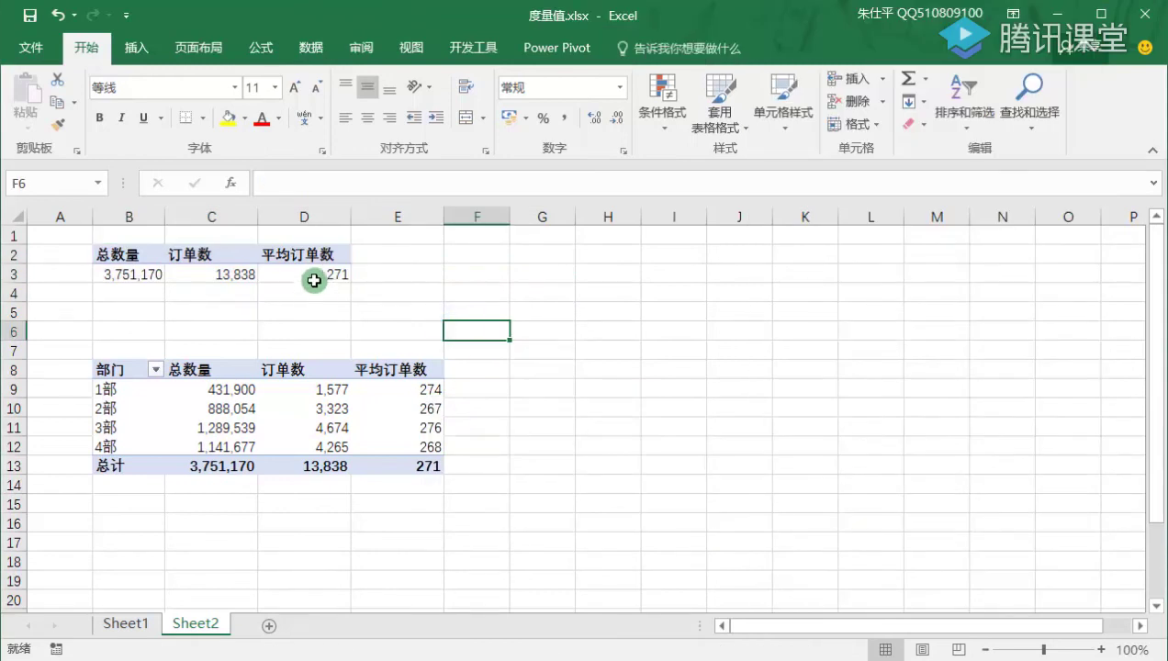
Move the totals-only pivot table one column to the right so that it starts at C2, including the surrounding empty rows.
{"action": "left_click_drag", "start_coordinate": [315, 287], "coordinate": [128, 230]}
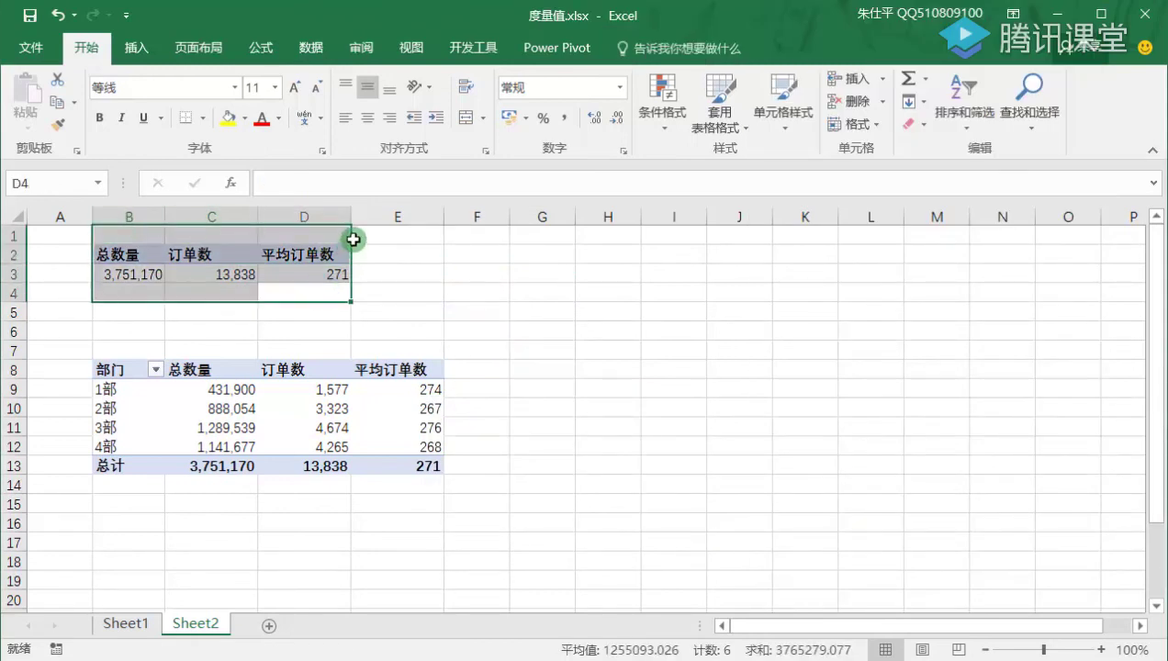
{"action": "left_click_drag", "start_coordinate": [353, 240], "coordinate": [386, 271]}
{"action": "left_click", "coordinate": [336, 349]}
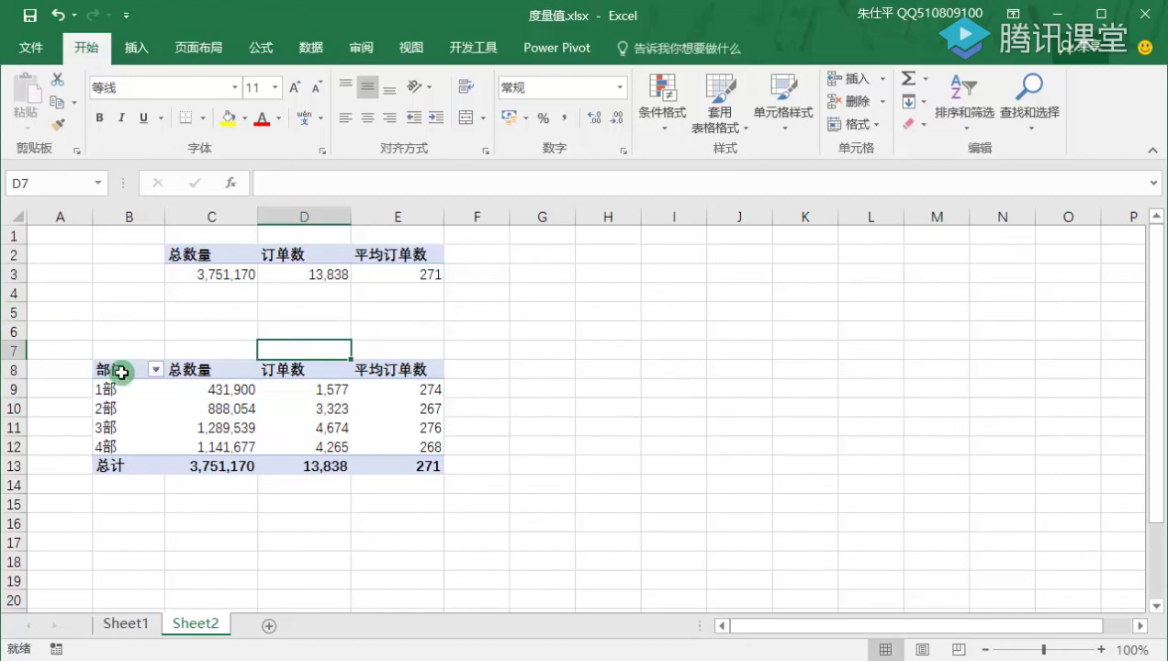
Copy the 部门 pivot table at B8:E13 to G8 and remove 部门 from the copy's rows.
{"action": "left_click_drag", "start_coordinate": [120, 372], "coordinate": [391, 464]}
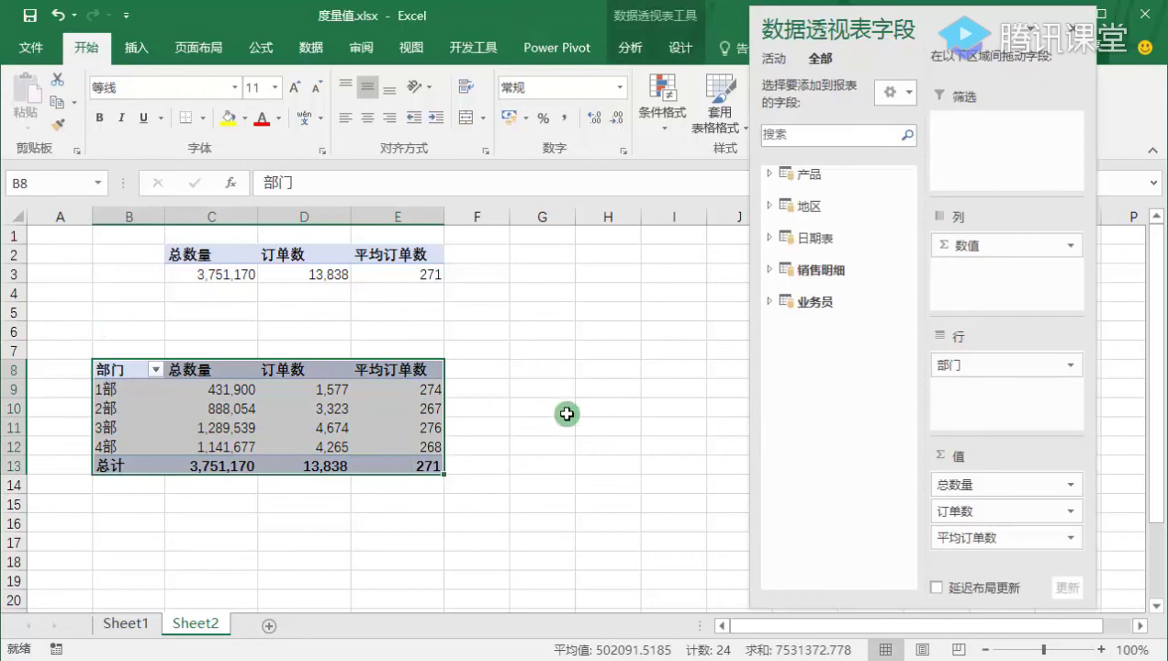
{"action": "key", "text": "ctrl+c"}
{"action": "left_click", "coordinate": [539, 375]}
{"action": "key", "text": "ctrl+v"}
{"action": "left_click", "coordinate": [608, 428]}
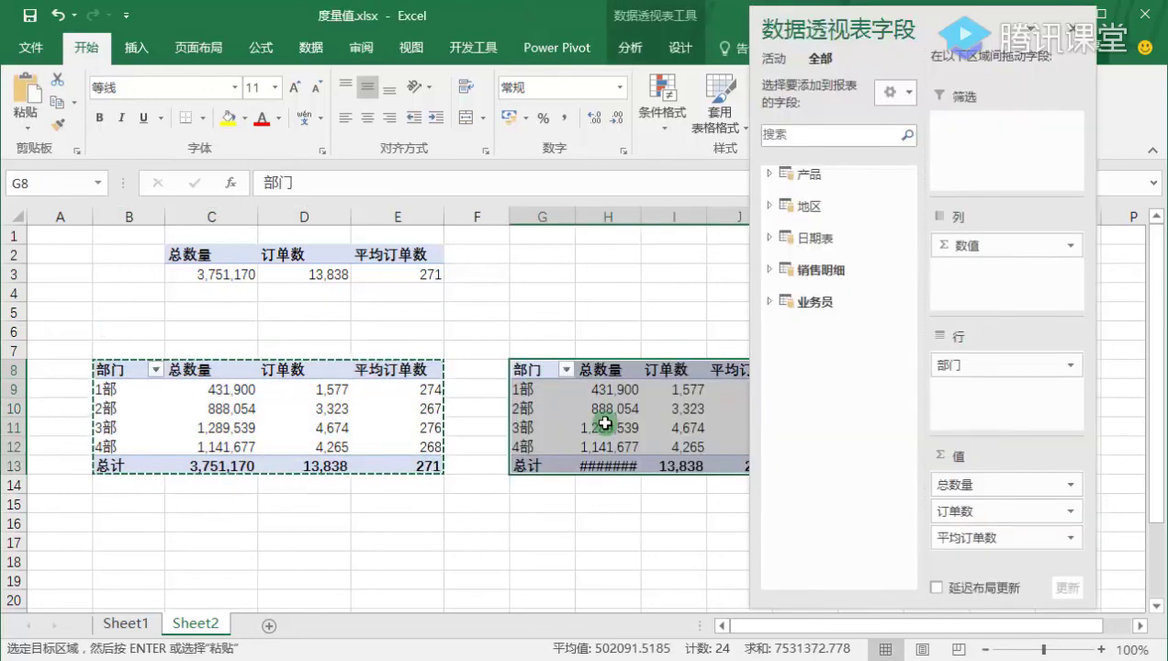
{"action": "left_click_drag", "start_coordinate": [956, 365], "coordinate": [634, 261]}
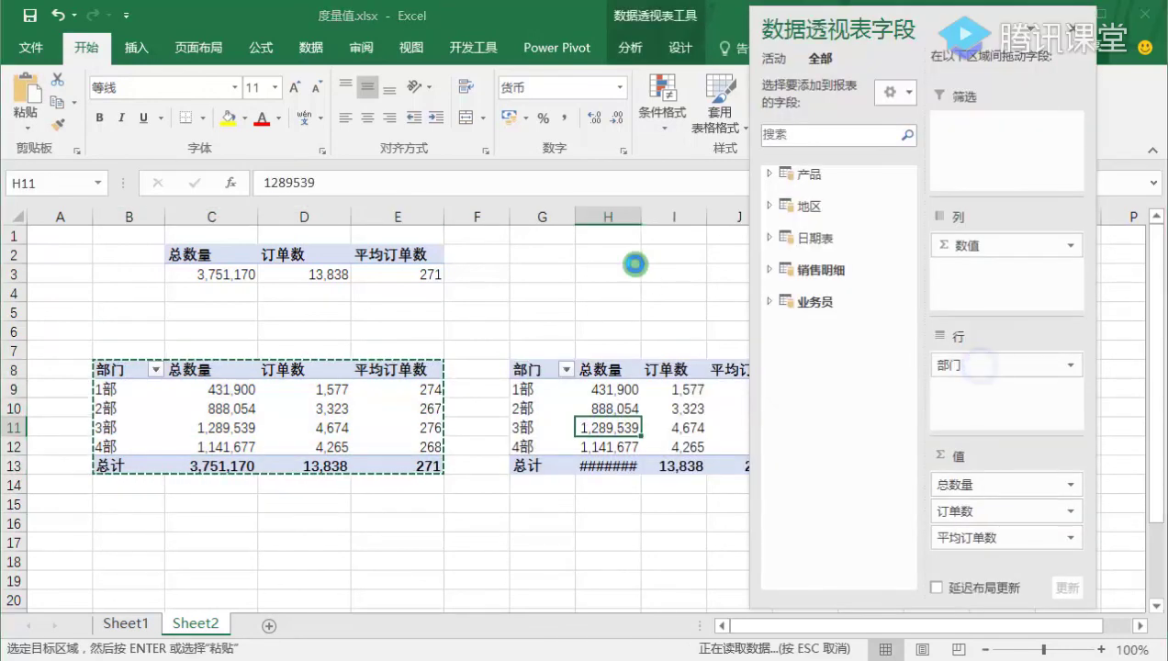
Add 大类 from the 产品 table to the rows of the pivot table at G8.
{"action": "left_click", "coordinate": [770, 174]}
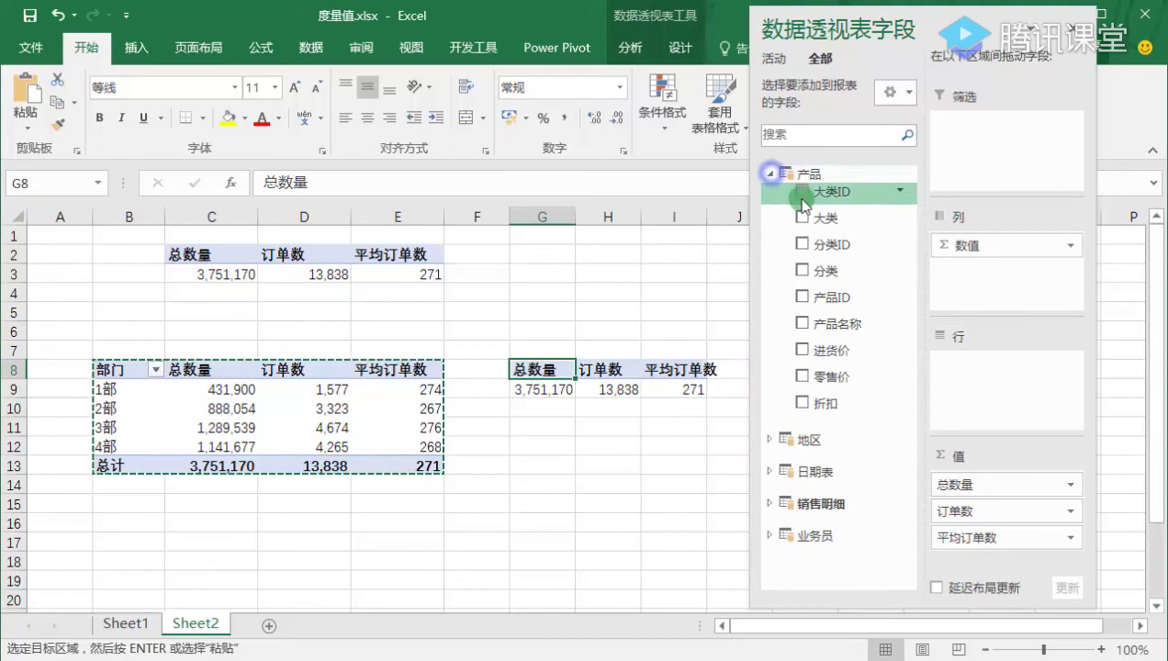
{"action": "left_click_drag", "start_coordinate": [814, 217], "coordinate": [990, 397]}
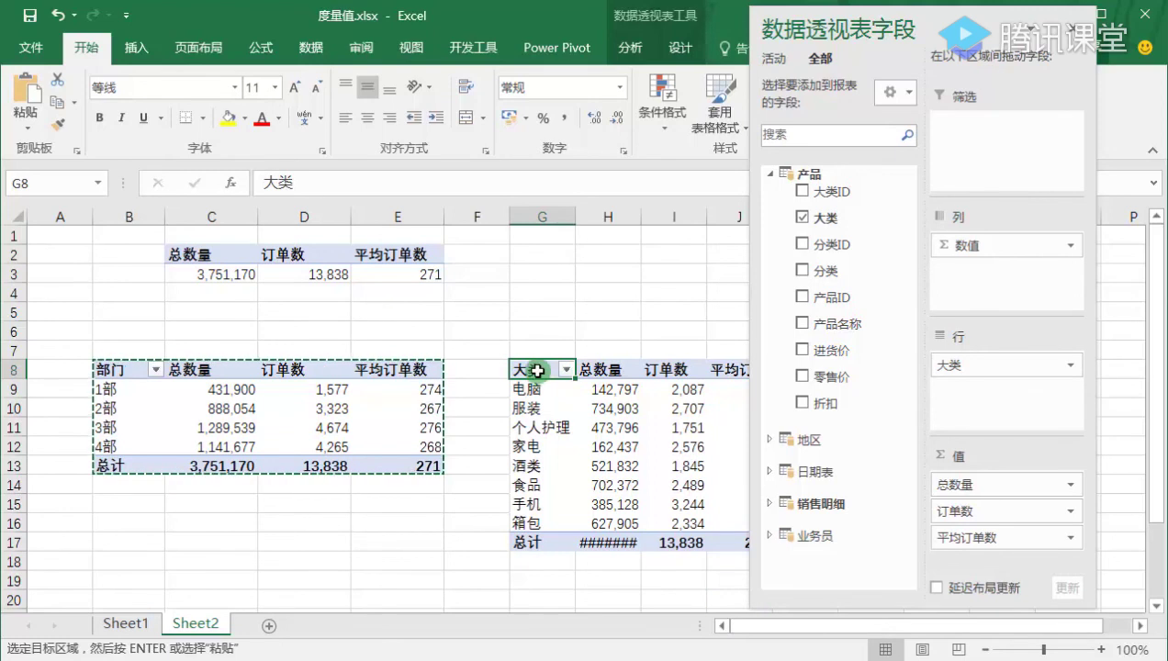
{"action": "left_click_drag", "start_coordinate": [537, 370], "coordinate": [711, 535]}
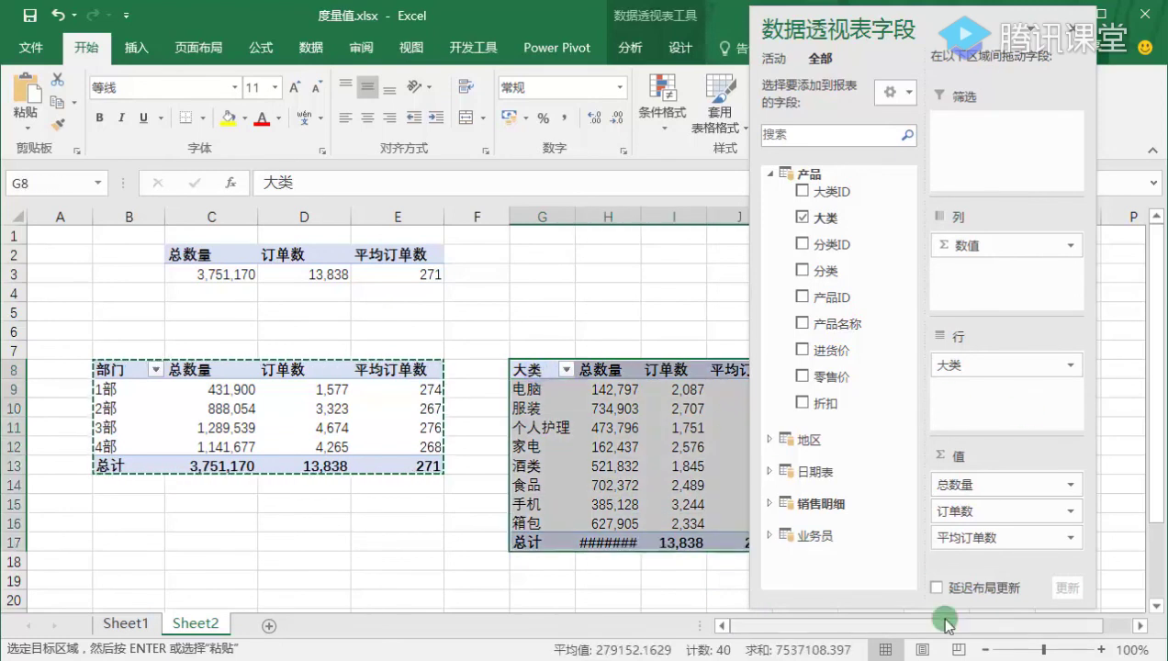
{"action": "left_click", "coordinate": [468, 580]}
Paste the copied 部门 pivot table at L8 and replace its row field with 地区 from the 地区 table.
{"action": "left_click", "coordinate": [873, 377]}
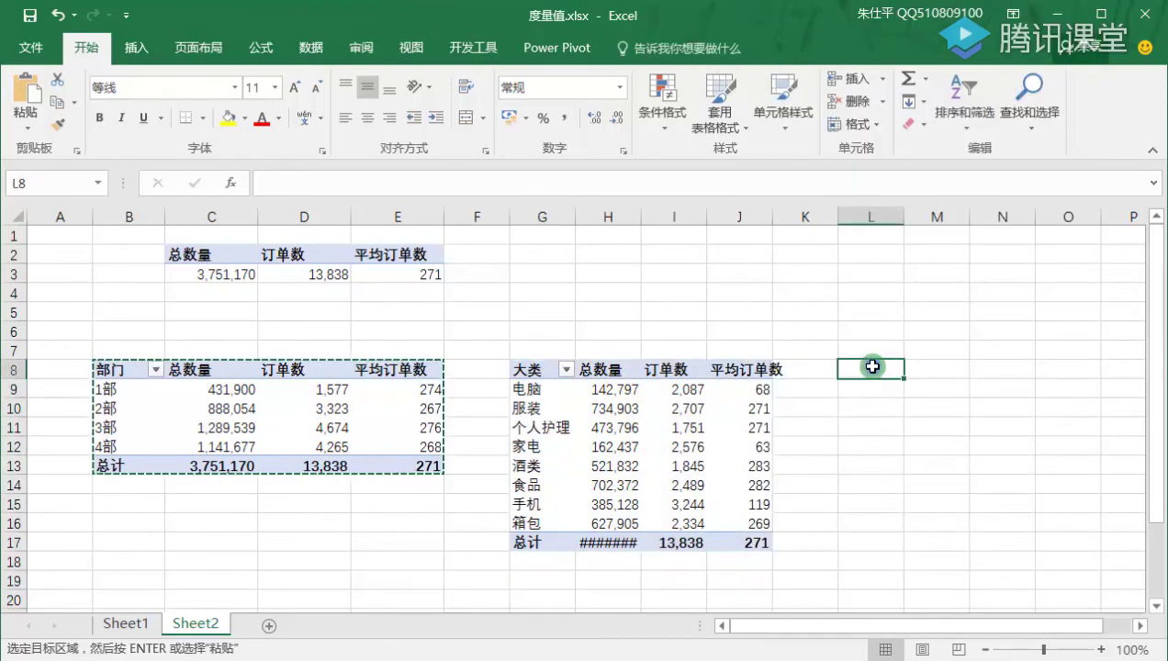
{"action": "key", "text": "ctrl+v"}
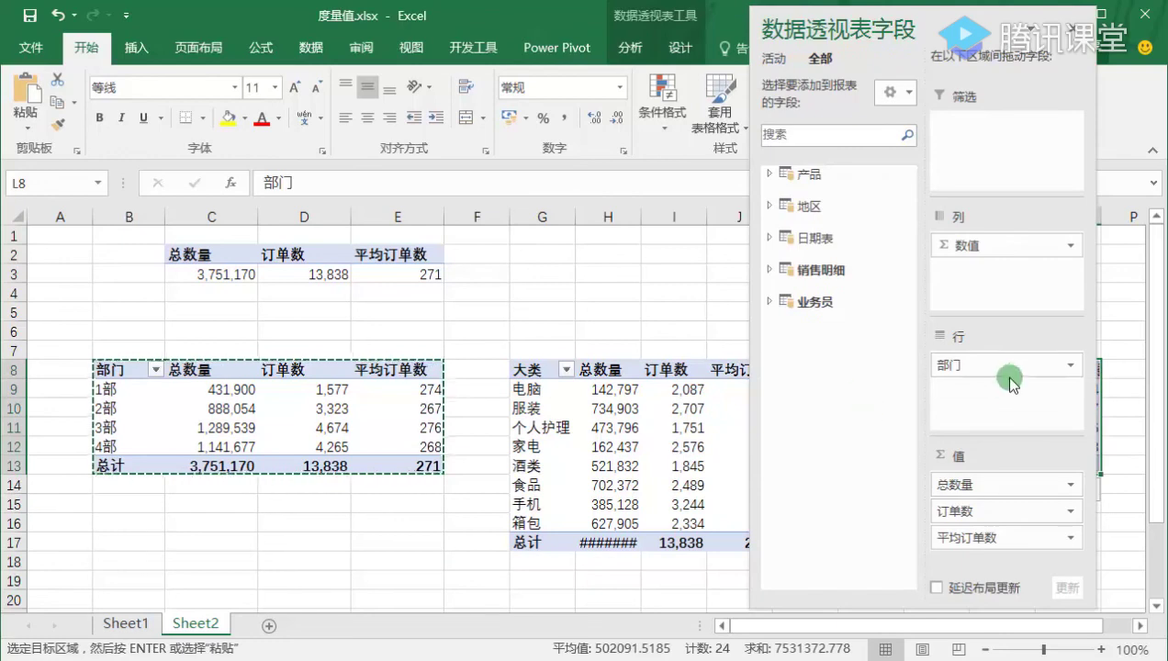
{"action": "left_click_drag", "start_coordinate": [1006, 365], "coordinate": [659, 305]}
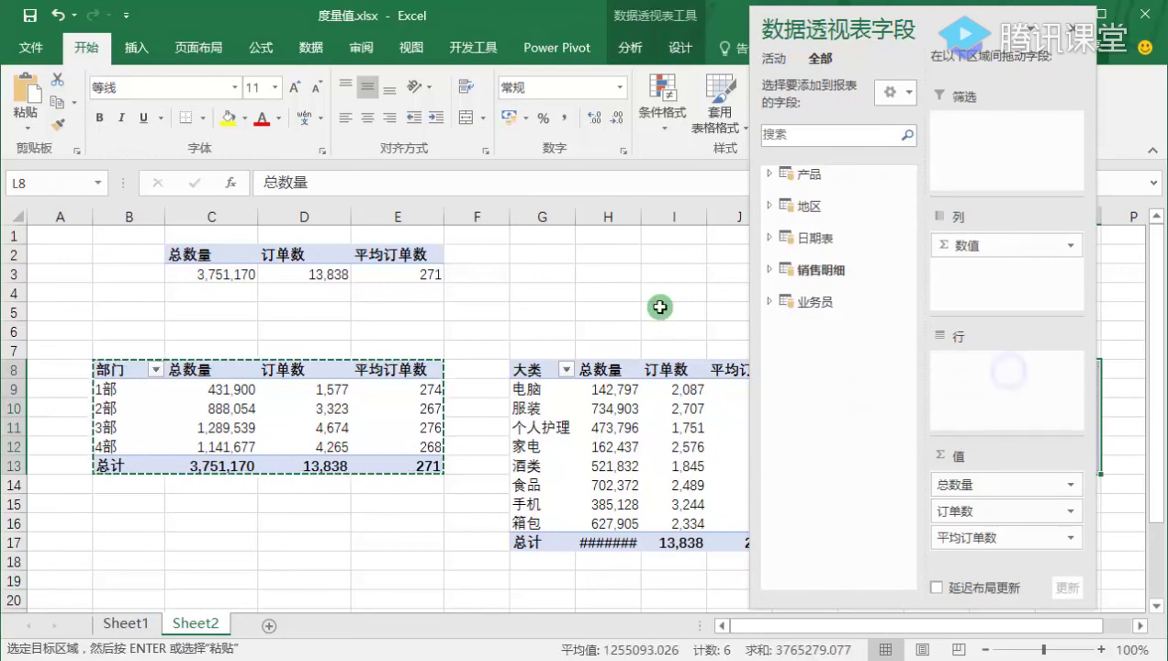
{"action": "left_click", "coordinate": [769, 205]}
{"action": "left_click_drag", "start_coordinate": [838, 250], "coordinate": [1019, 391]}
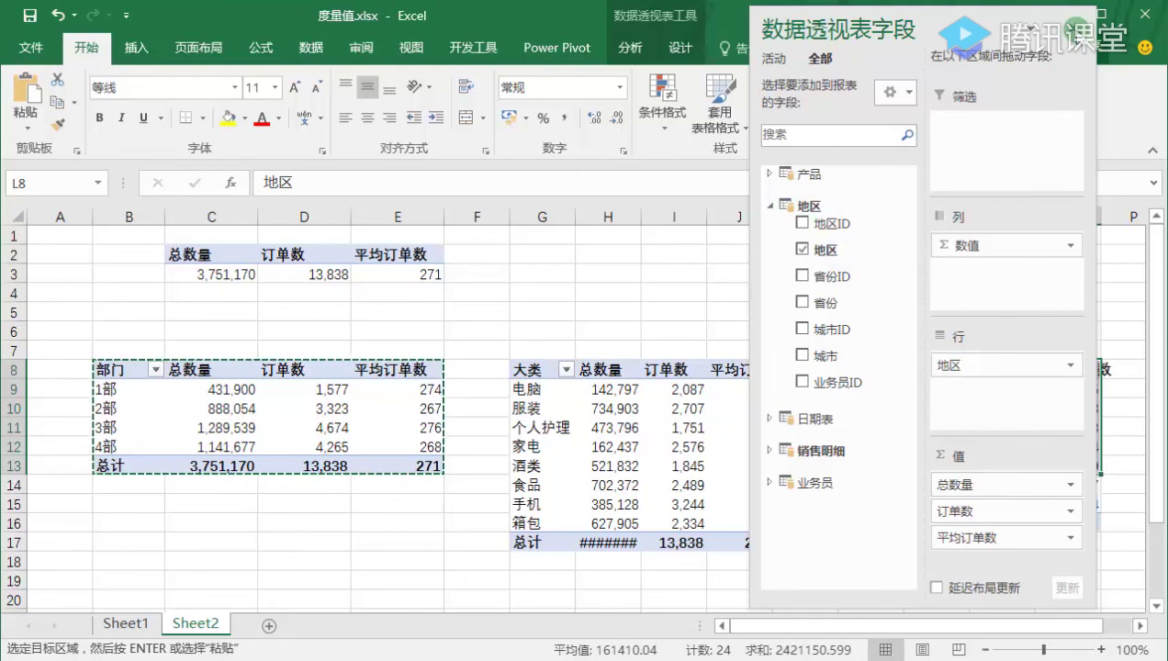
{"action": "left_click", "coordinate": [1084, 30]}
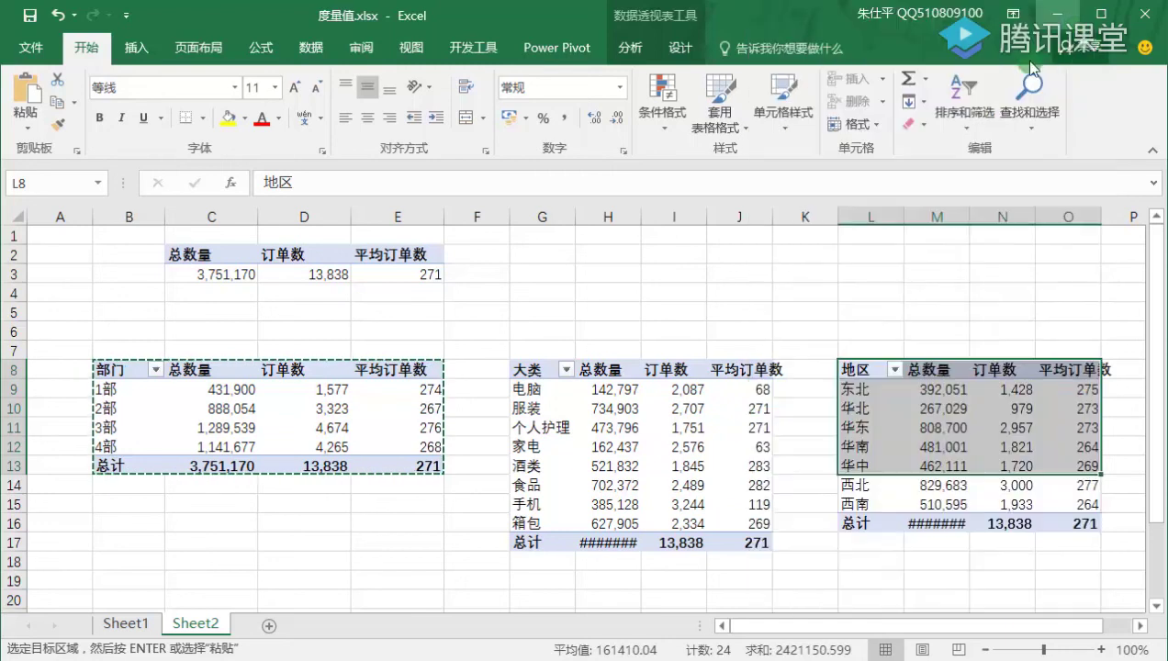
Autofit column M to the 总数量 grand total of the 地区 pivot table.
{"action": "left_click", "coordinate": [943, 432]}
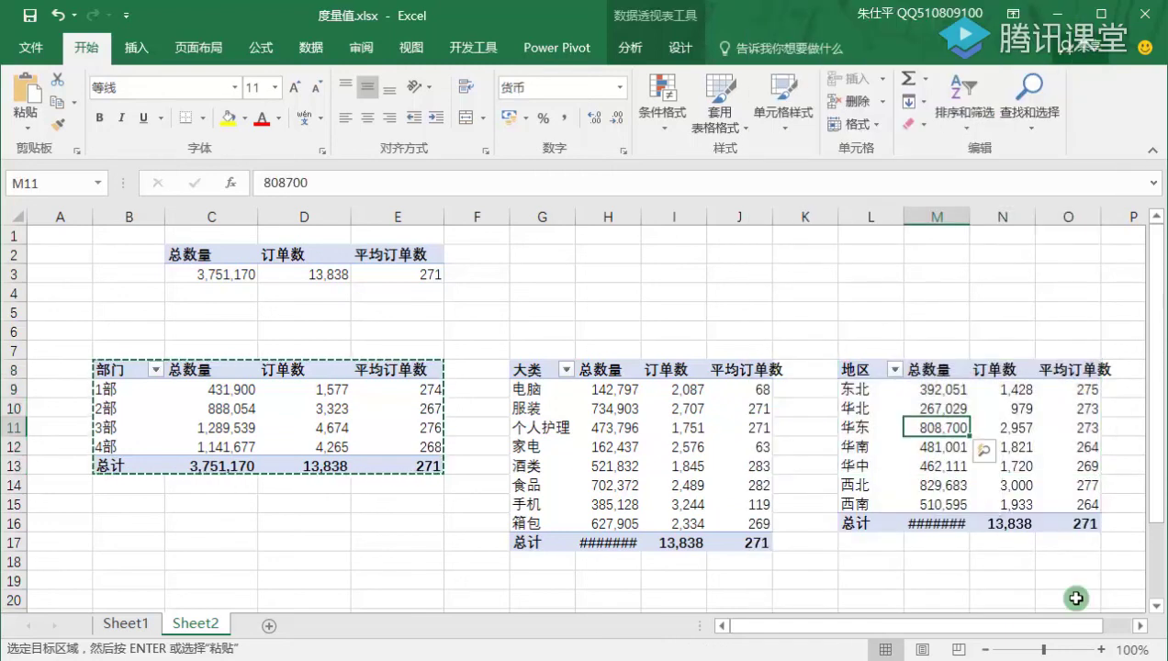
{"action": "left_click", "coordinate": [1139, 627]}
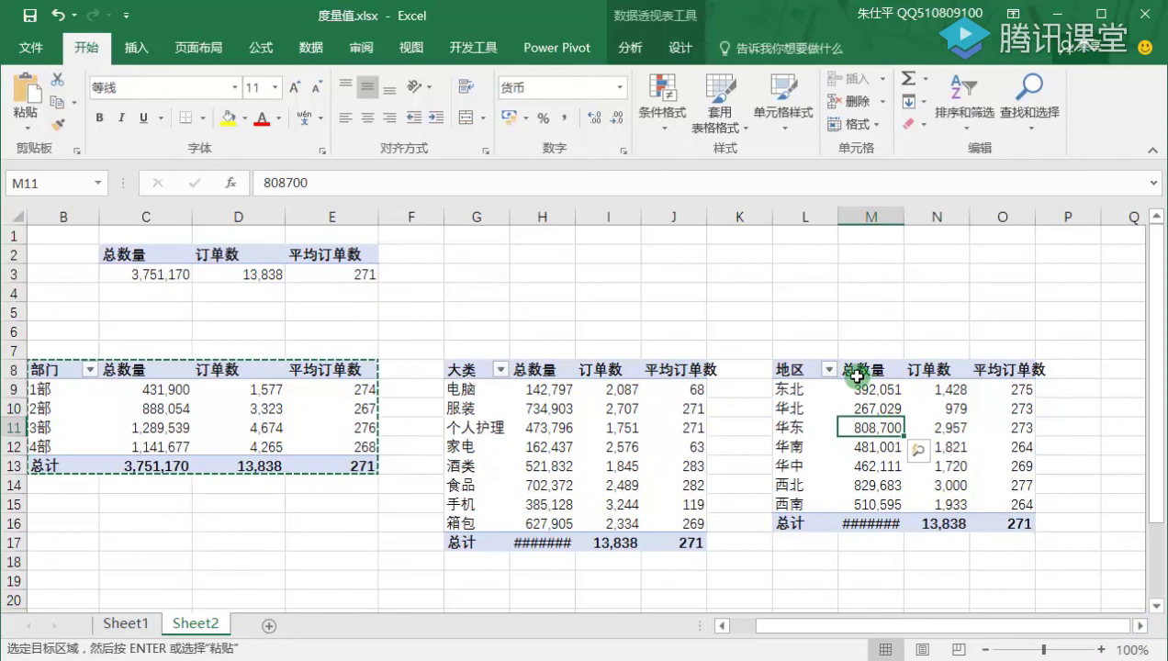
{"action": "left_click", "coordinate": [849, 455]}
{"action": "left_click", "coordinate": [880, 485]}
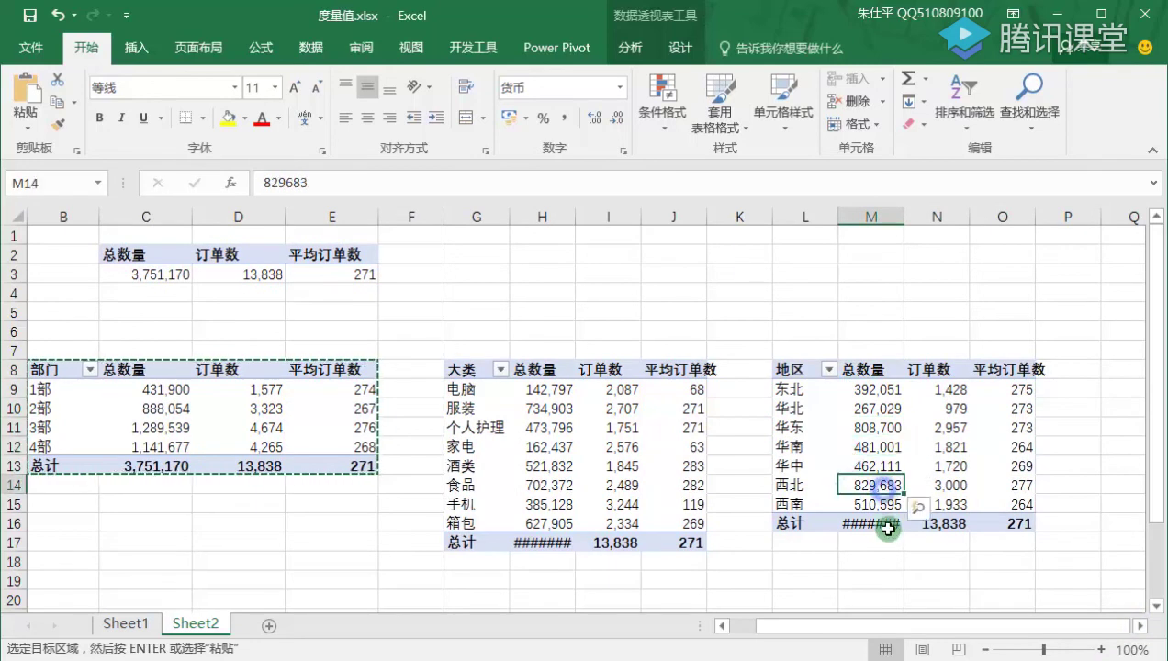
{"action": "left_click", "coordinate": [880, 524]}
{"action": "double_click", "coordinate": [903, 218]}
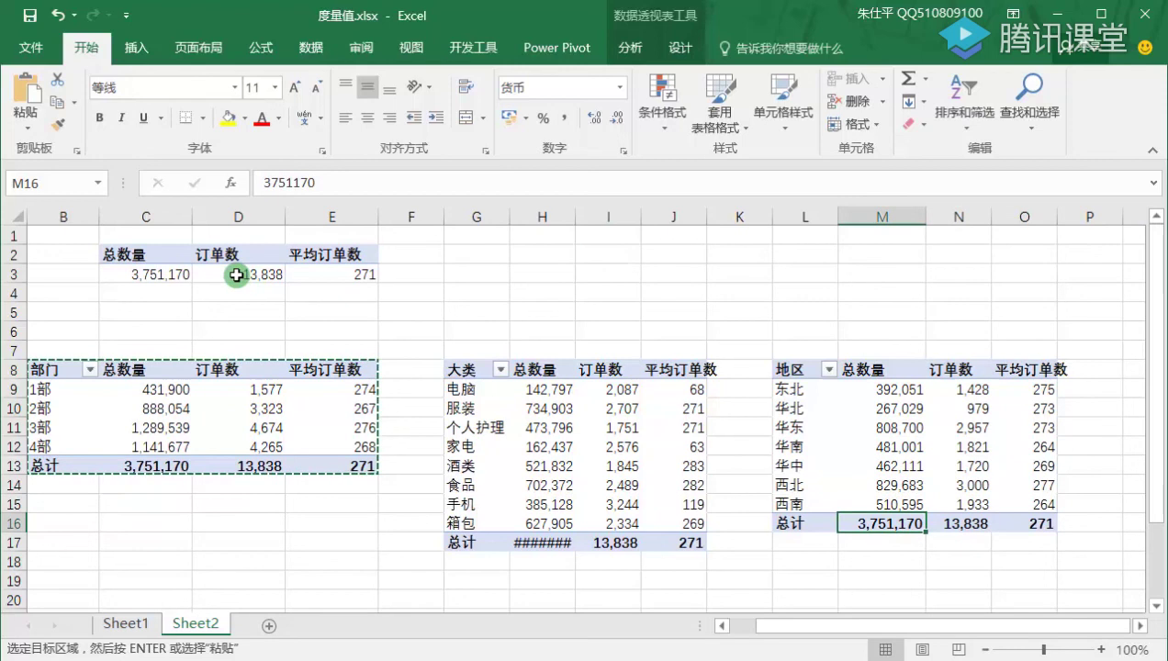
Name the totals-only pivot table at C2 汇总.
{"action": "left_click", "coordinate": [237, 275]}
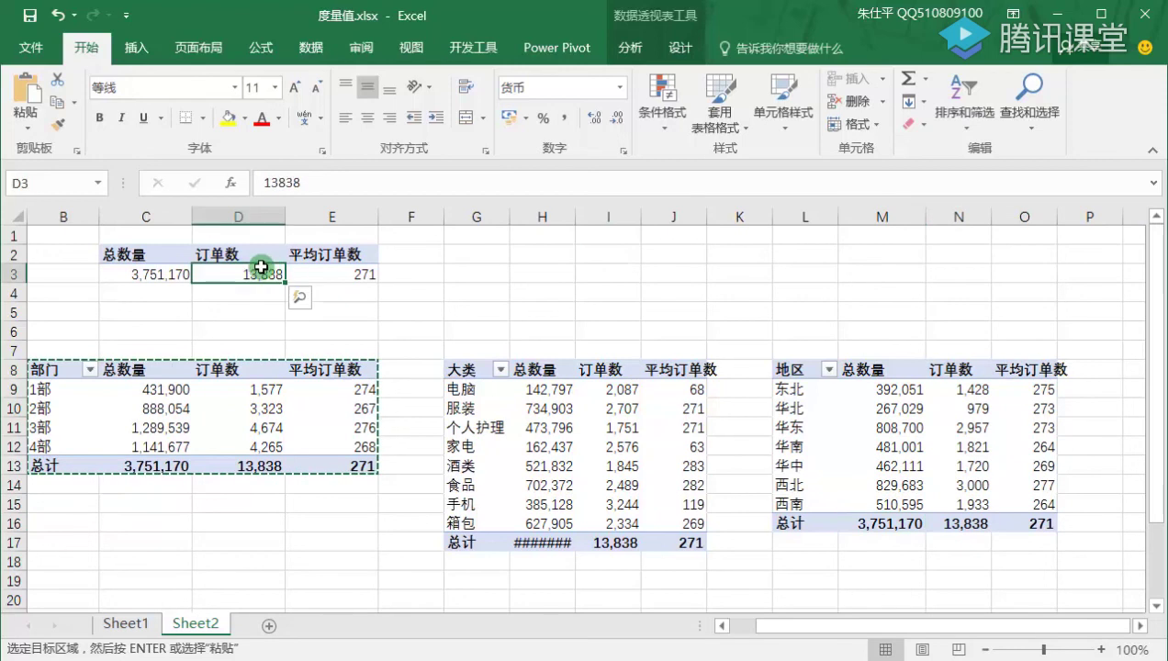
{"action": "left_click", "coordinate": [239, 255]}
{"action": "left_click", "coordinate": [680, 47]}
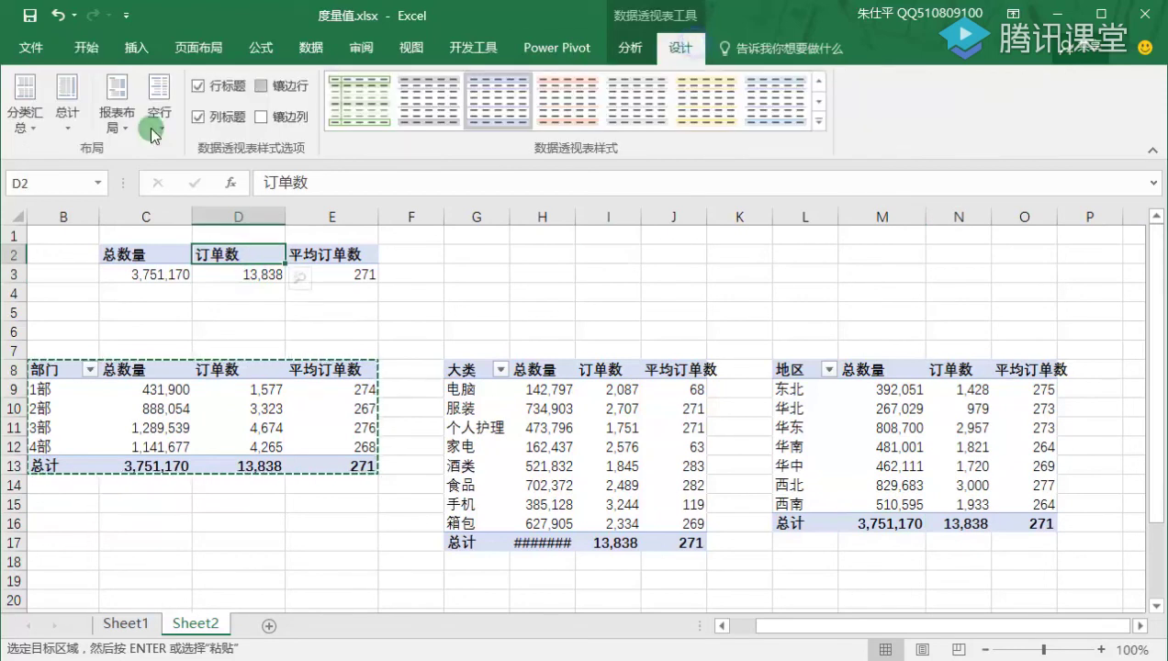
{"action": "left_click", "coordinate": [630, 47]}
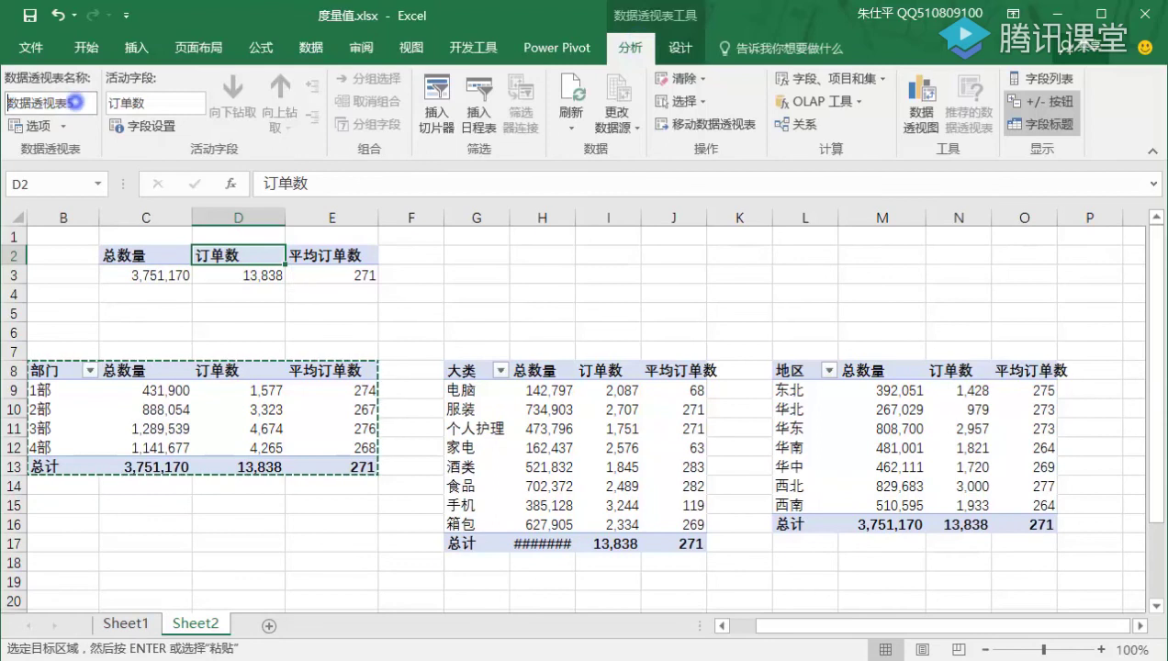
{"action": "left_click", "coordinate": [76, 101]}
{"action": "double_click", "coordinate": [82, 101]}
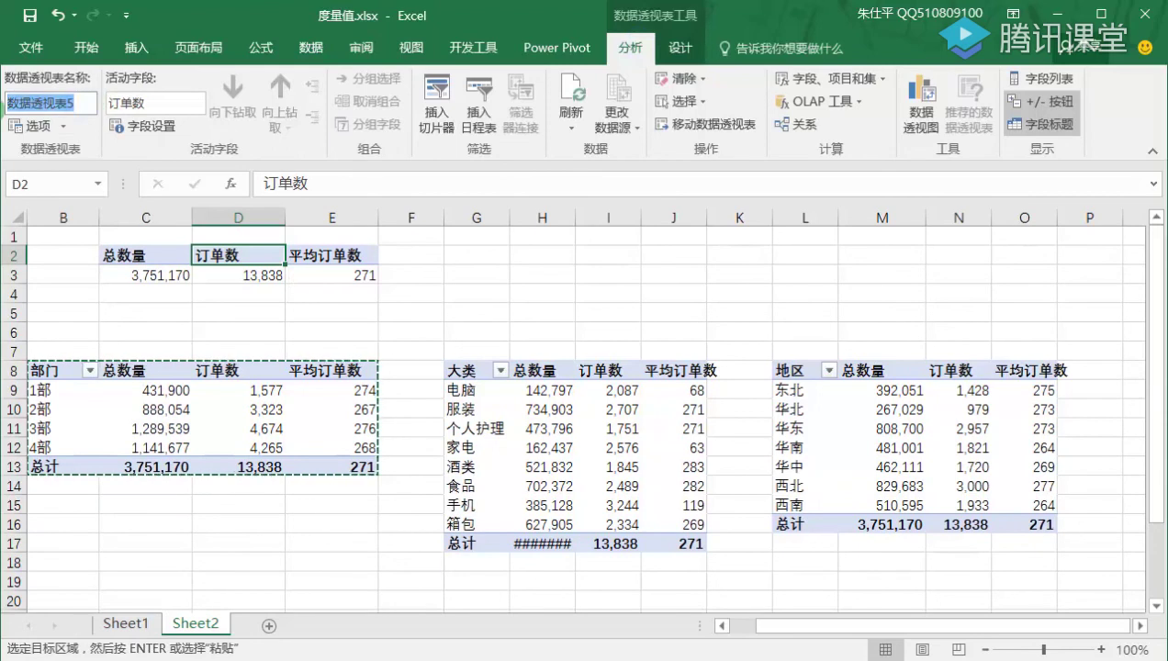
{"action": "type", "text": "总"}
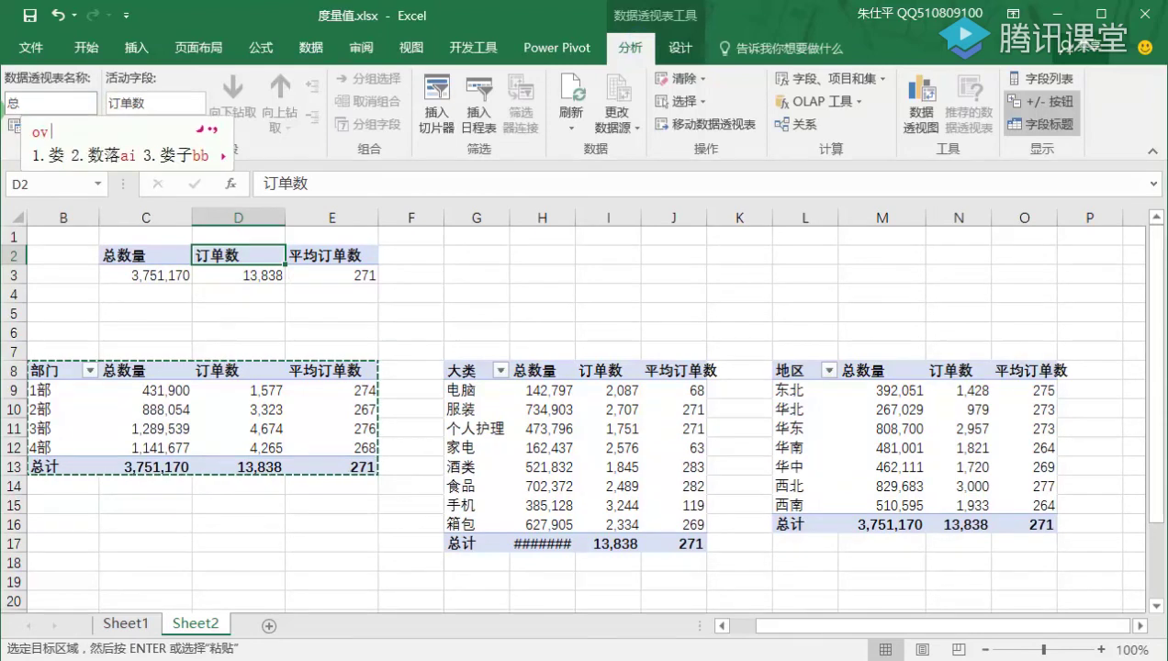
{"action": "key", "text": "Escape"}
{"action": "key", "text": "BackSpace"}
{"action": "type", "text": "汇总"}
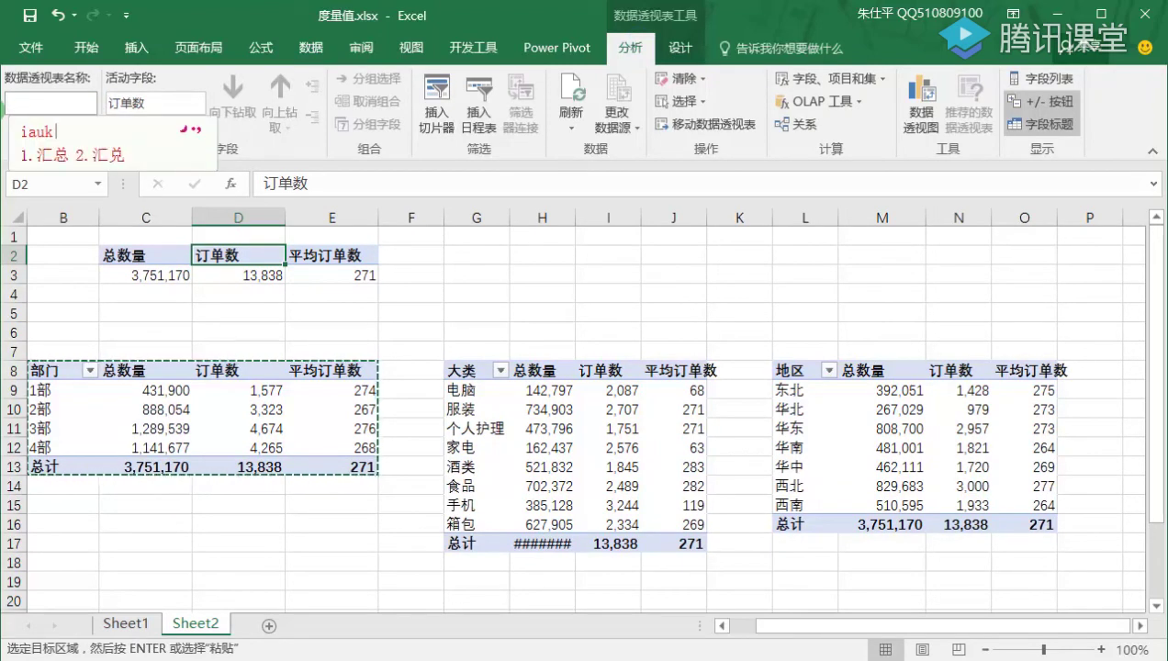
Name the 部门 pivot table at B8 部门分析.
{"action": "left_click", "coordinate": [225, 409]}
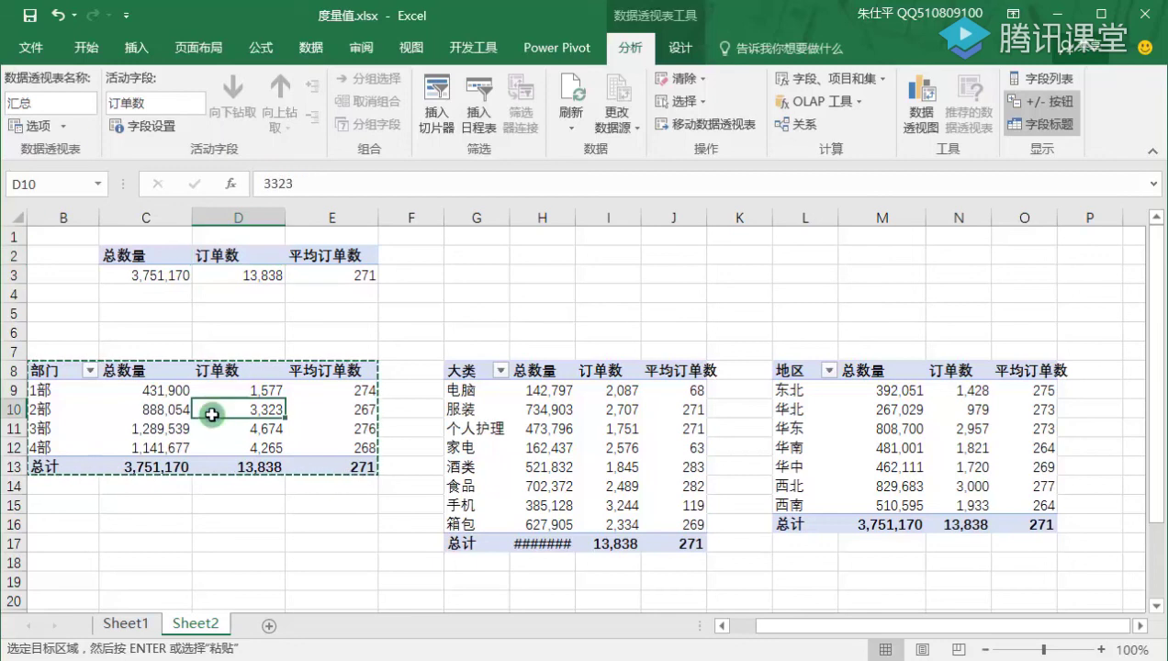
{"action": "double_click", "coordinate": [73, 105]}
{"action": "type", "text": "部门"}
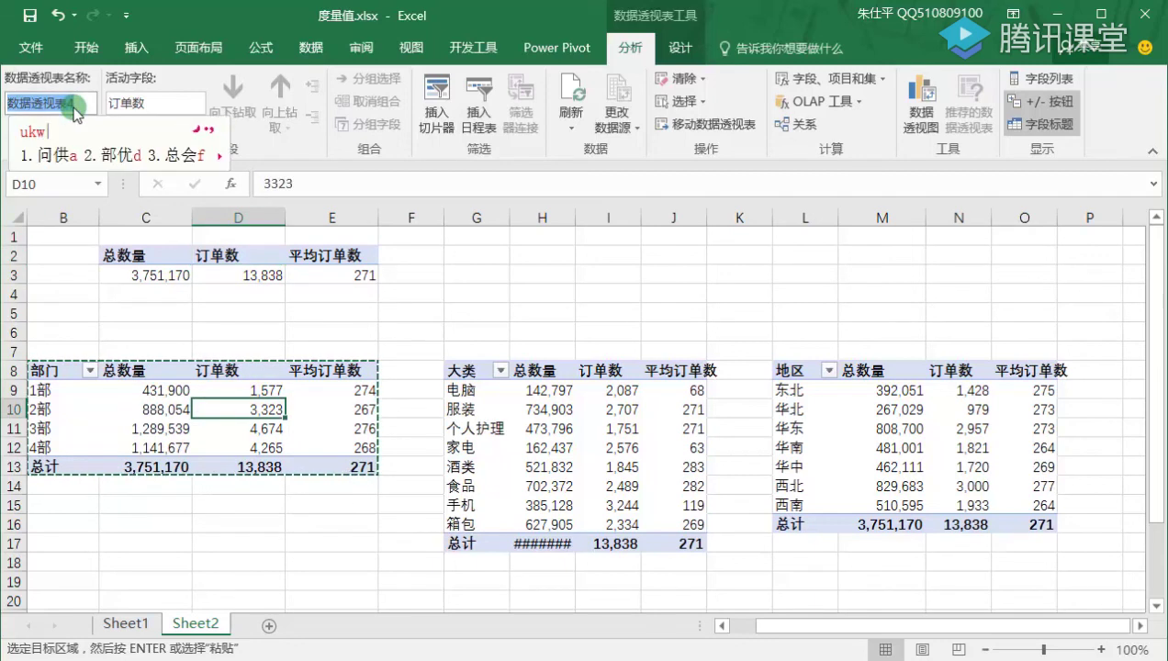
{"action": "type", "text": "分析"}
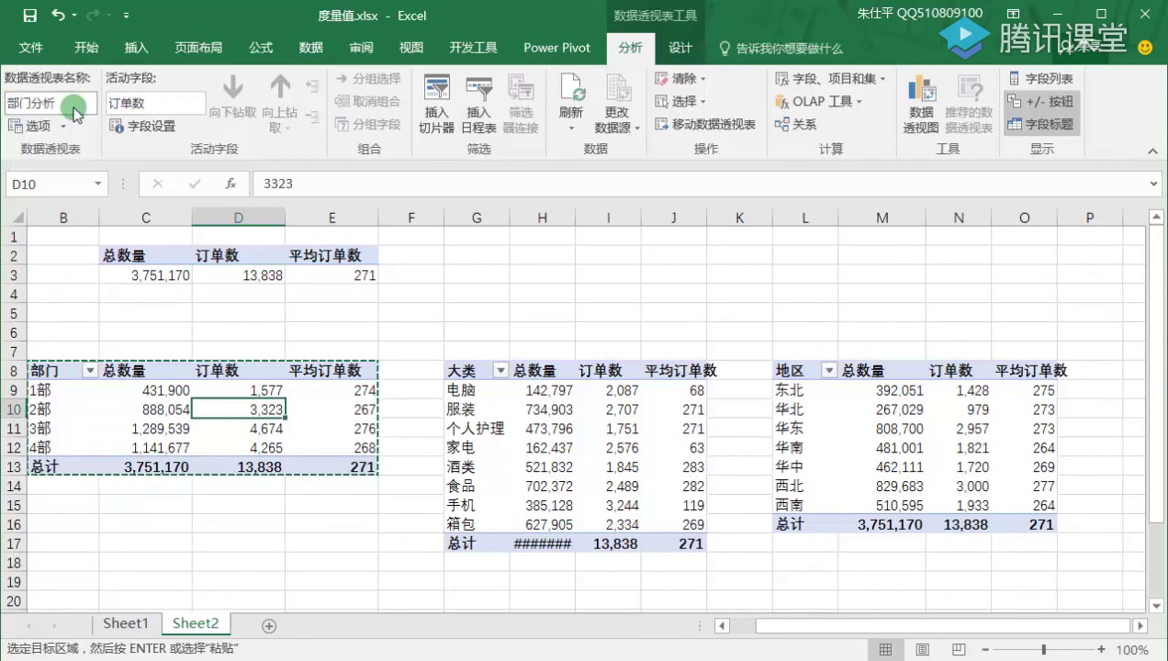
{"action": "key", "text": "Return"}
Name the 大类 pivot table at G8 大类分析.
{"action": "left_click", "coordinate": [551, 428]}
{"action": "double_click", "coordinate": [72, 103]}
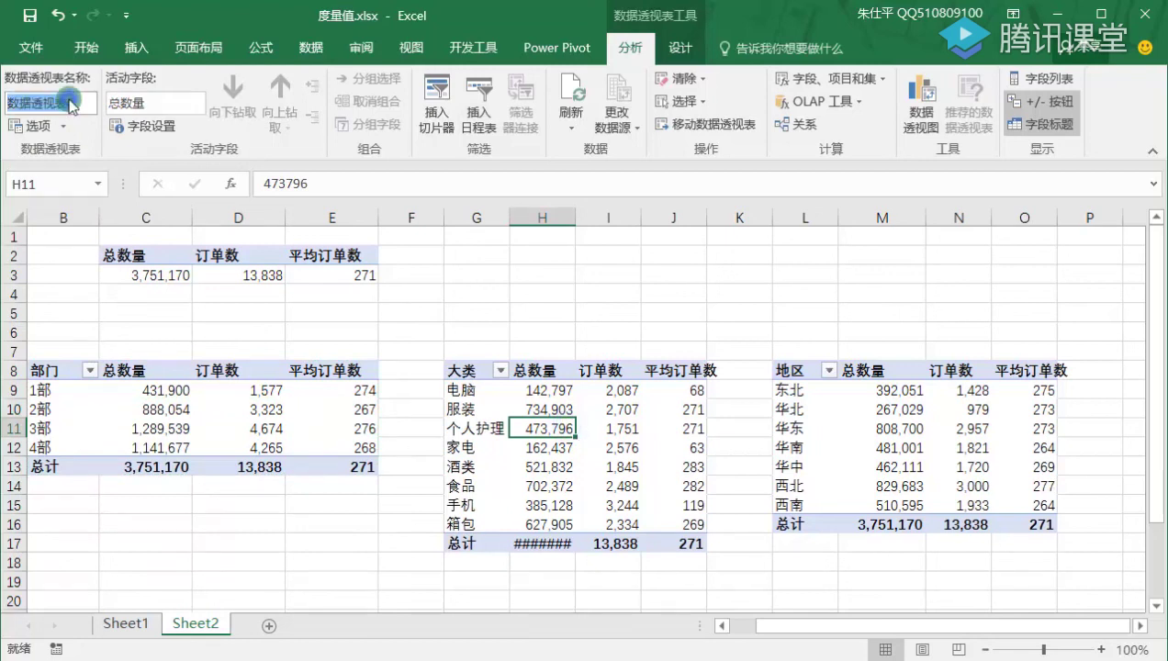
{"action": "type", "text": "大类"}
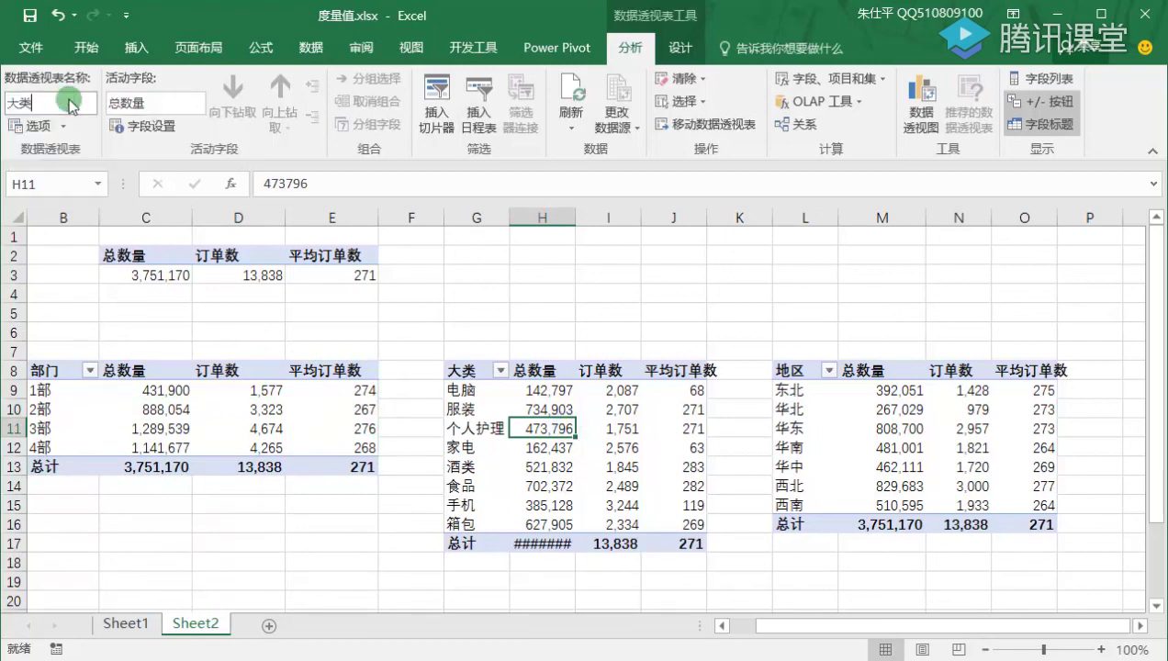
{"action": "type", "text": "分析"}
{"action": "key", "text": "Return"}
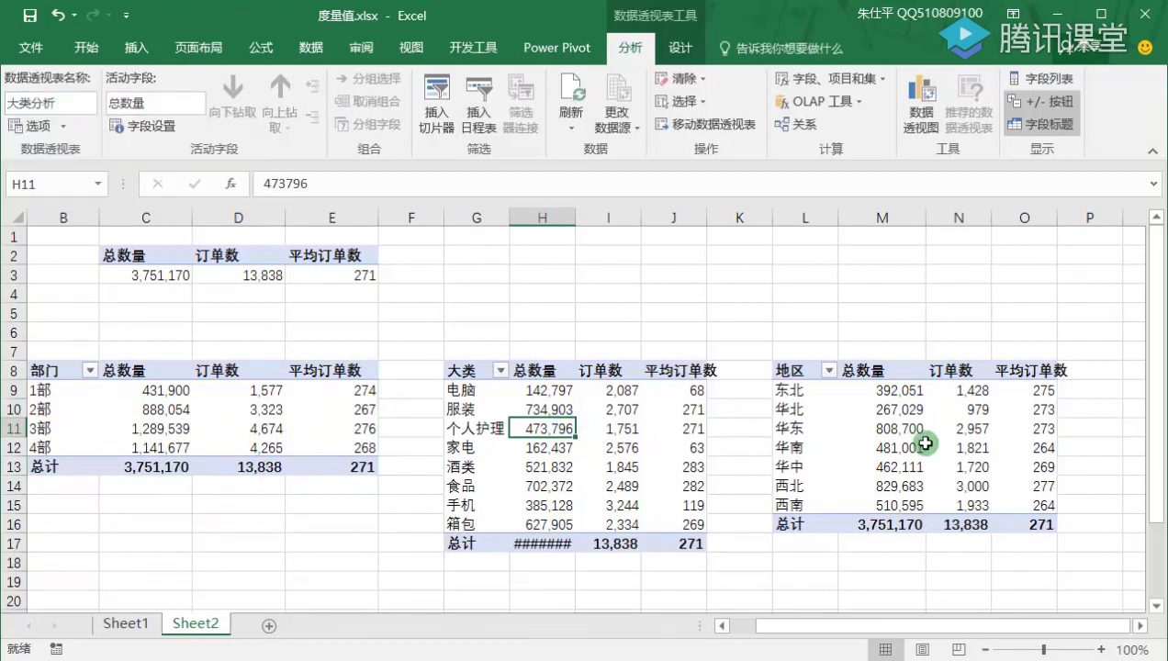
Name the 地区 pivot table at L8 地区分析.
{"action": "left_click", "coordinate": [918, 444]}
{"action": "left_click", "coordinate": [81, 99]}
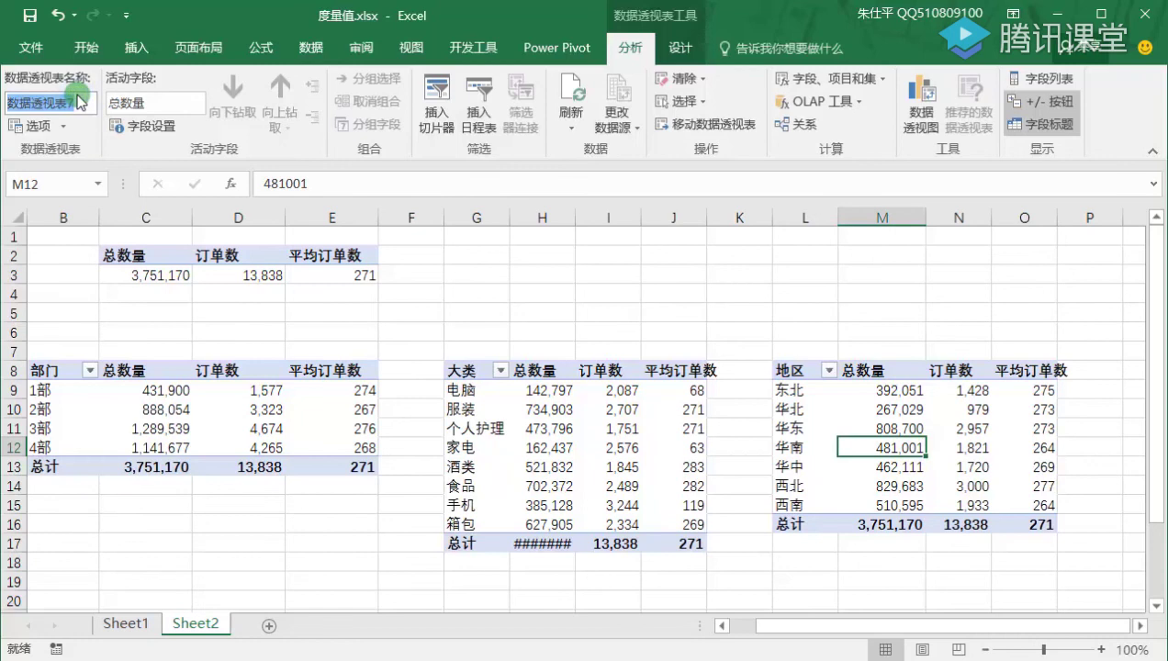
{"action": "type", "text": "地区"}
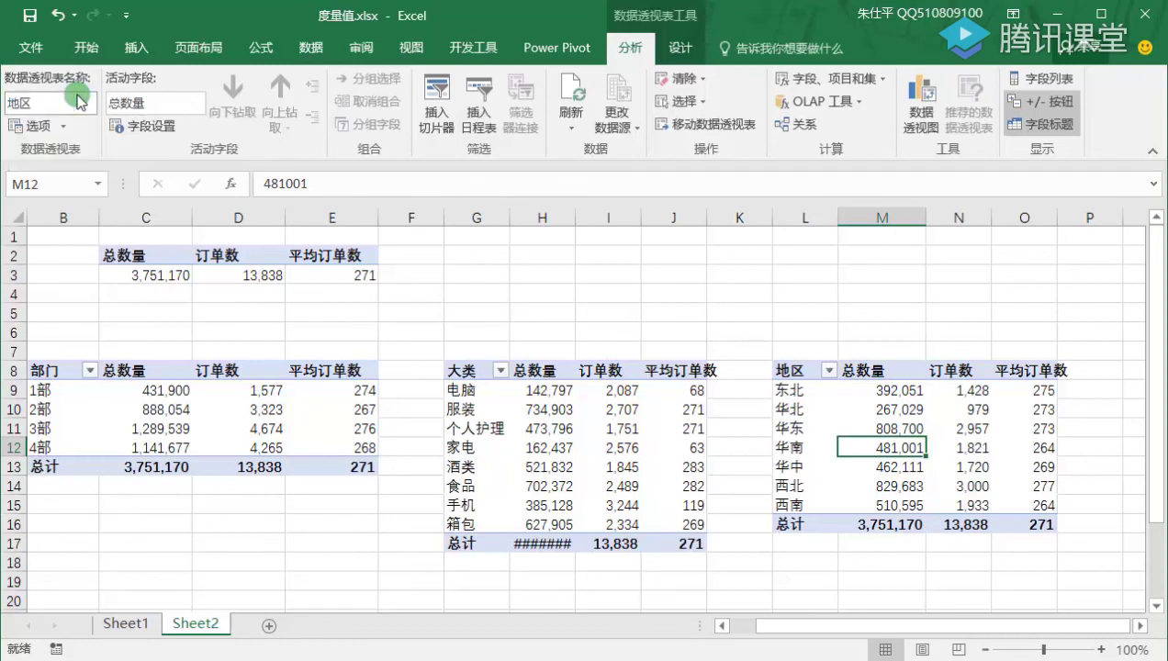
{"action": "type", "text": "分析"}
{"action": "key", "text": "Return"}
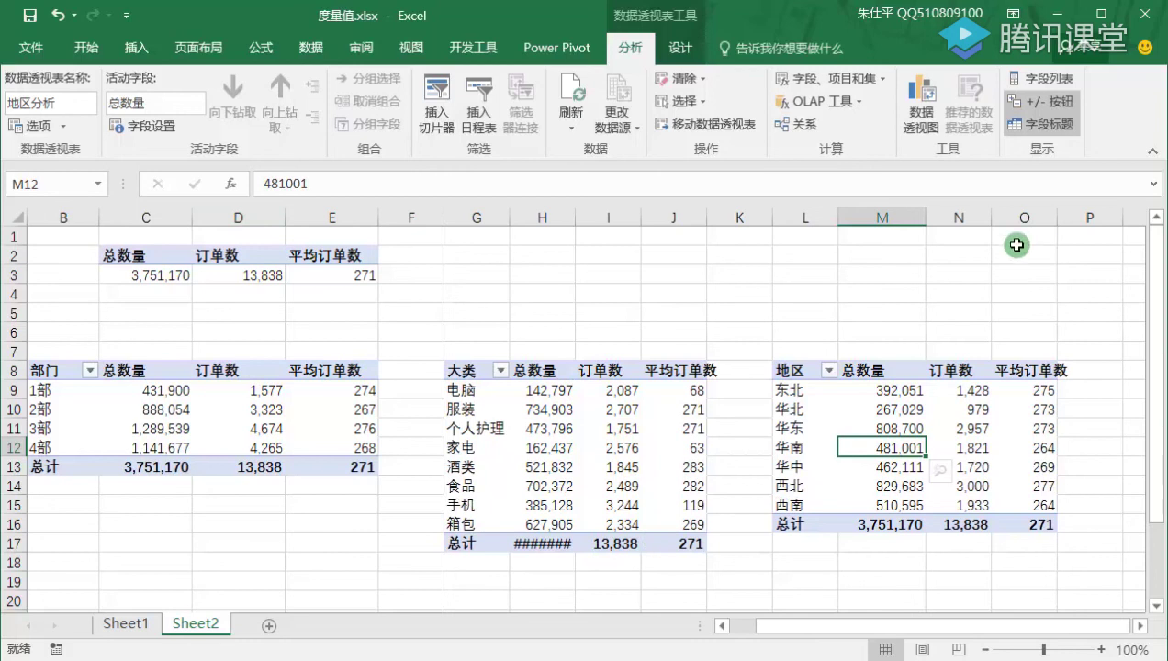
Autofit the widths of columns A to O to their contents.
{"action": "left_click", "coordinate": [1020, 215]}
{"action": "key", "text": "ctrl+shift+Left"}
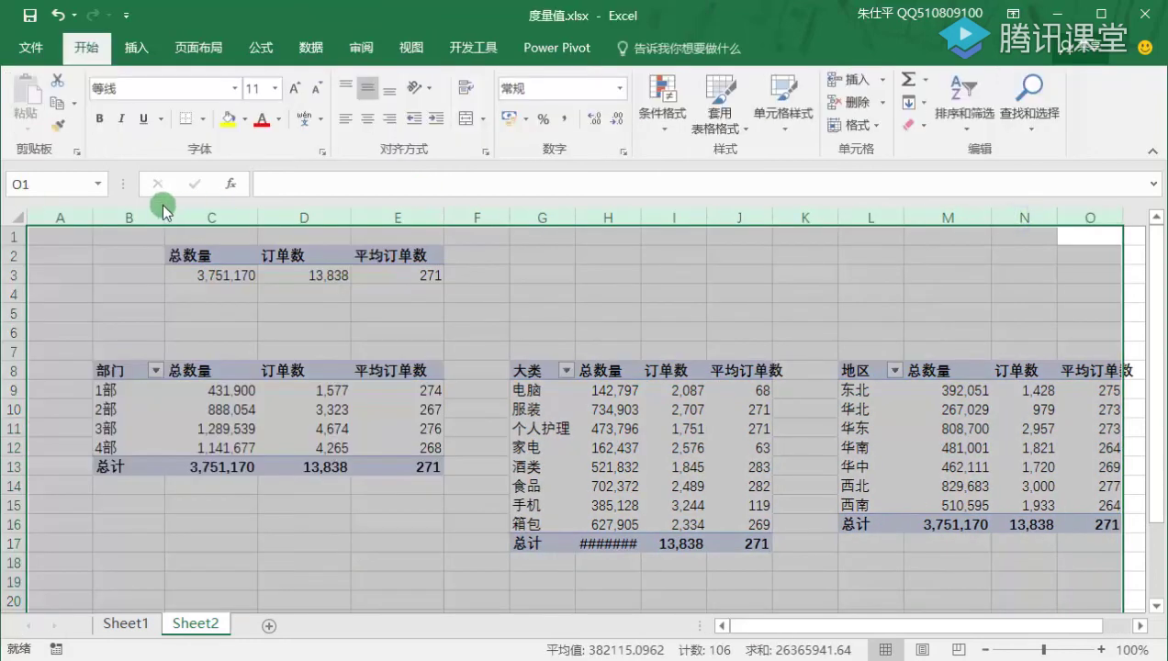
{"action": "double_click", "coordinate": [161, 215]}
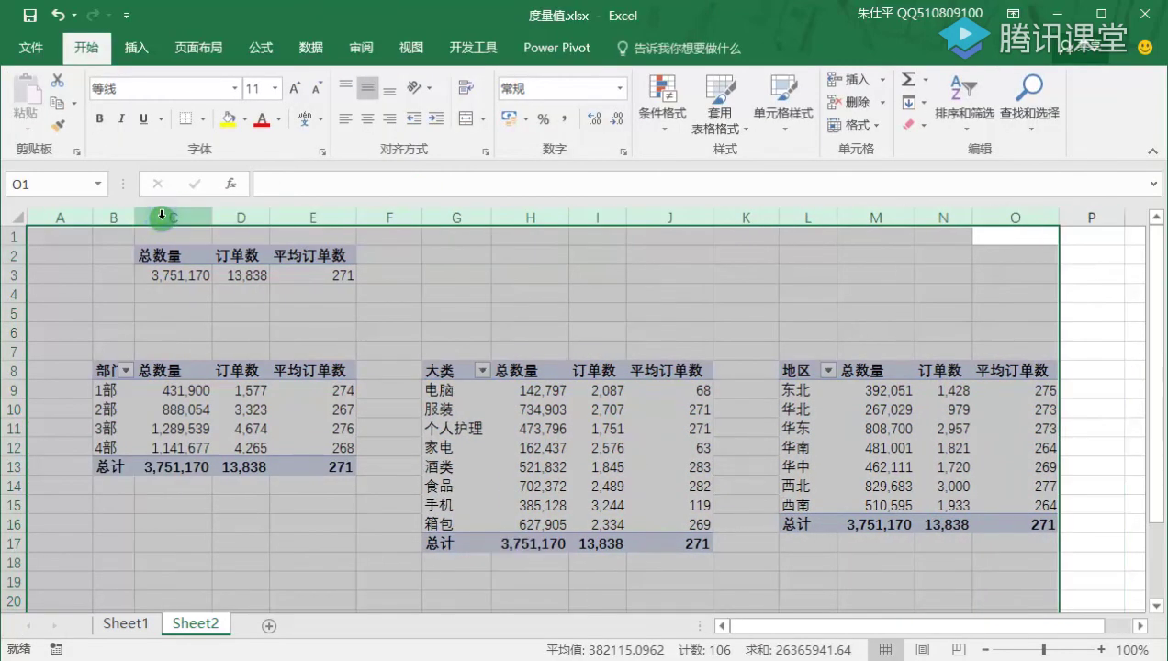
Narrow the empty columns K and F to small gaps between the three pivot tables.
{"action": "left_click", "coordinate": [510, 331]}
{"action": "left_click_drag", "start_coordinate": [776, 219], "coordinate": [733, 217]}
{"action": "left_click_drag", "start_coordinate": [421, 221], "coordinate": [373, 217]}
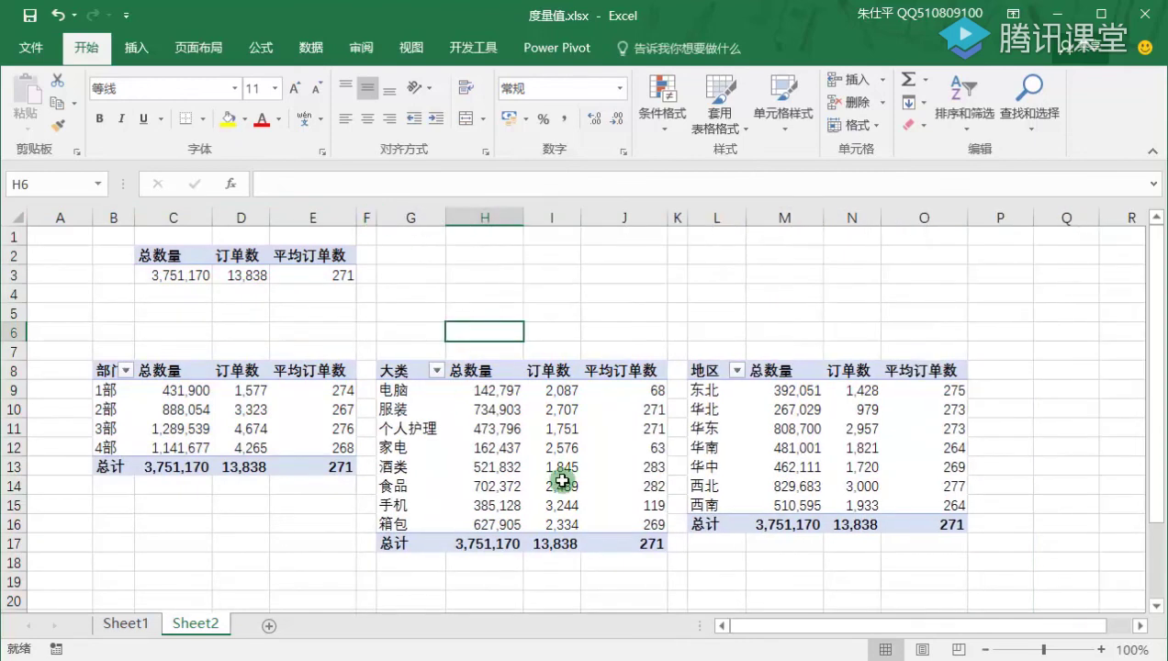
{"action": "left_click", "coordinate": [284, 528]}
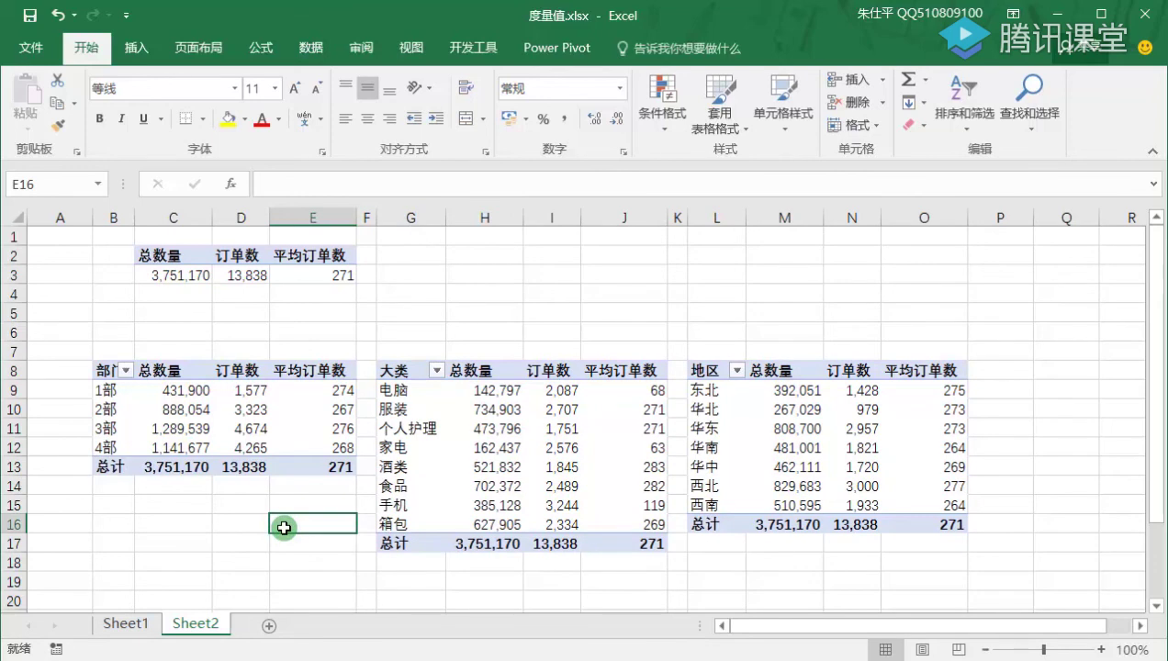
{"action": "left_click", "coordinate": [474, 401]}
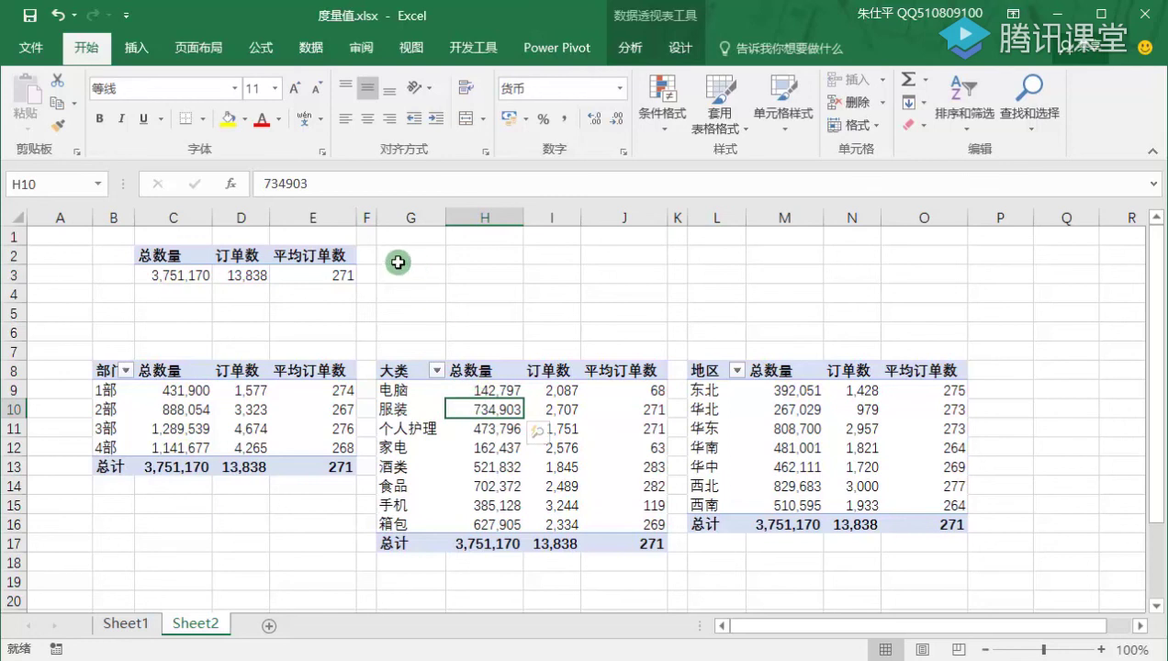
{"action": "left_click", "coordinate": [411, 292]}
{"action": "key", "text": "Up"}
{"action": "key", "text": "Up"}
{"action": "left_click", "coordinate": [395, 425]}
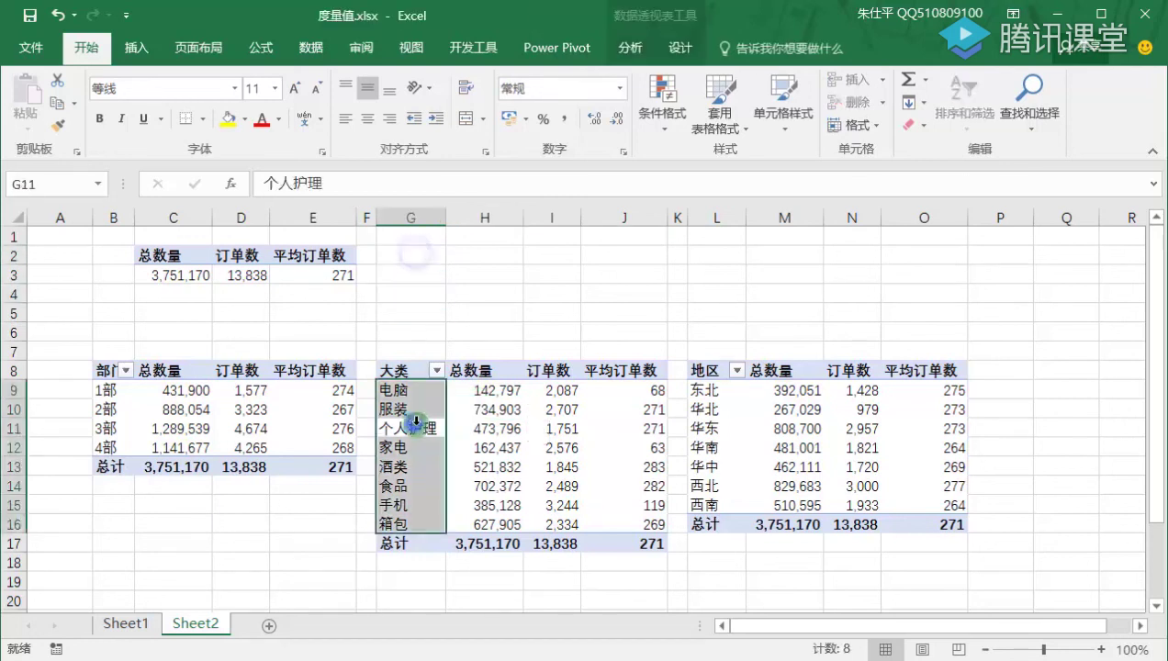
{"action": "left_click", "coordinate": [511, 410]}
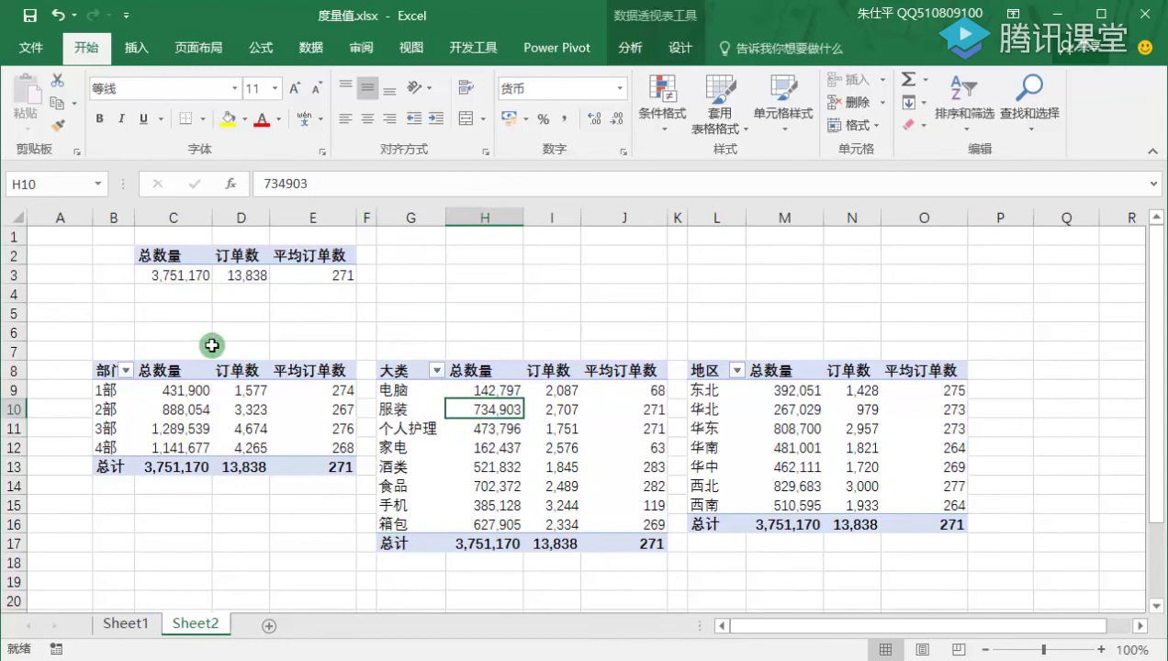
{"action": "left_click", "coordinate": [200, 374]}
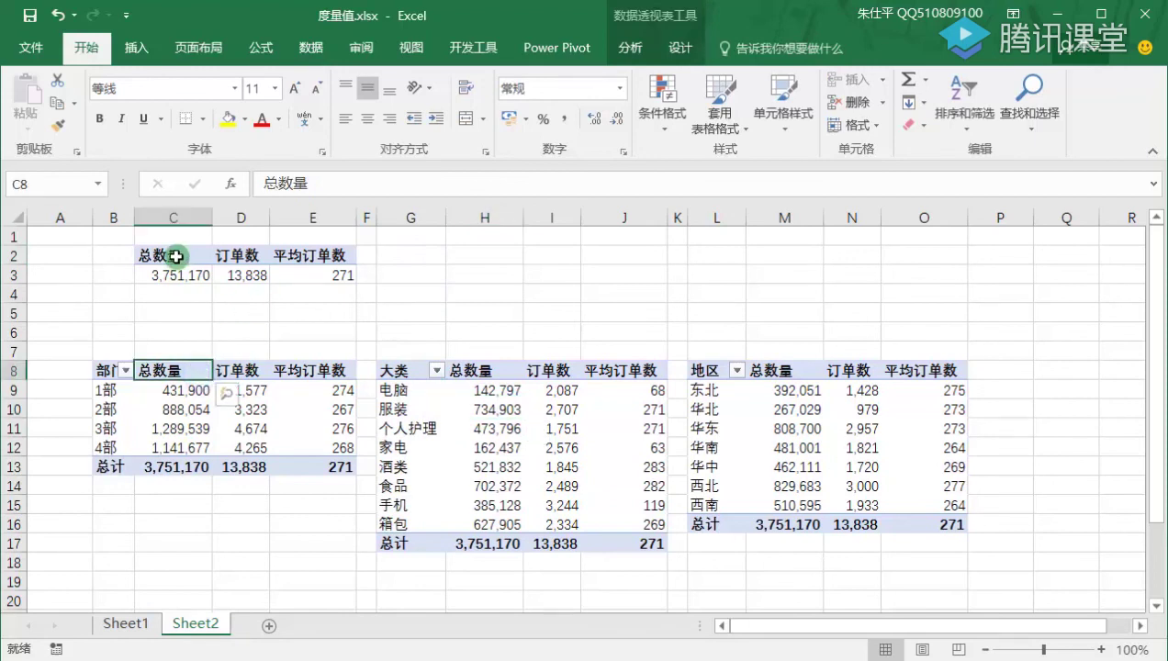
Add a slicer for the 年份 field of the 日期表 table to the 部门 pivot table at B8.
{"action": "left_click_drag", "start_coordinate": [175, 254], "coordinate": [333, 277]}
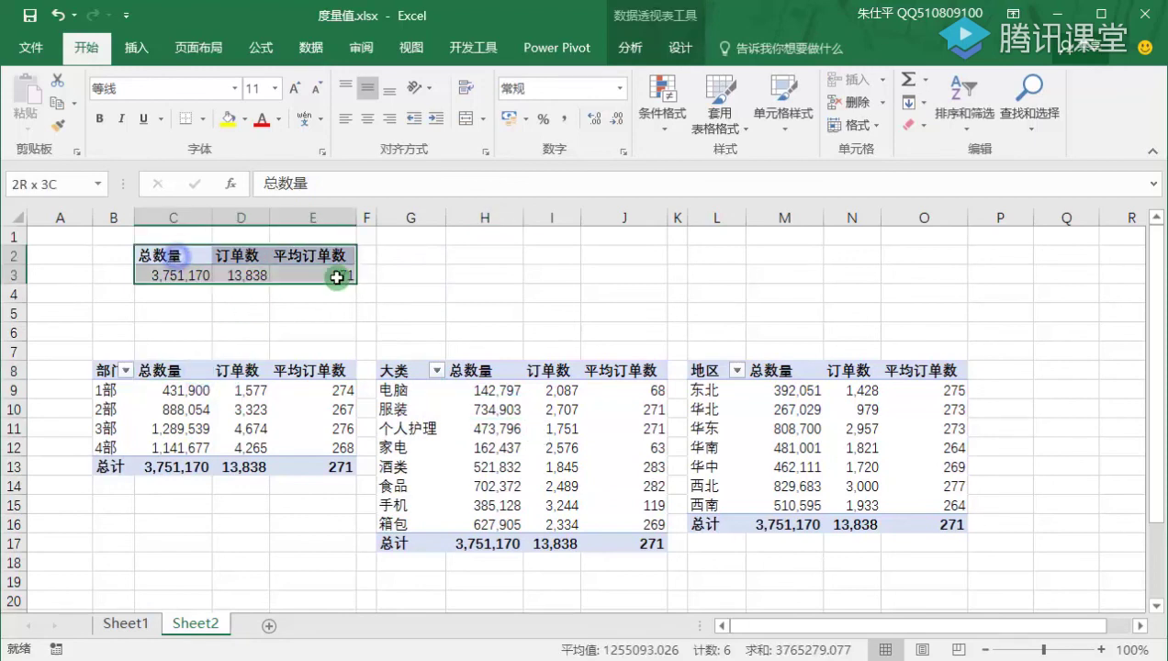
{"action": "left_click", "coordinate": [242, 372]}
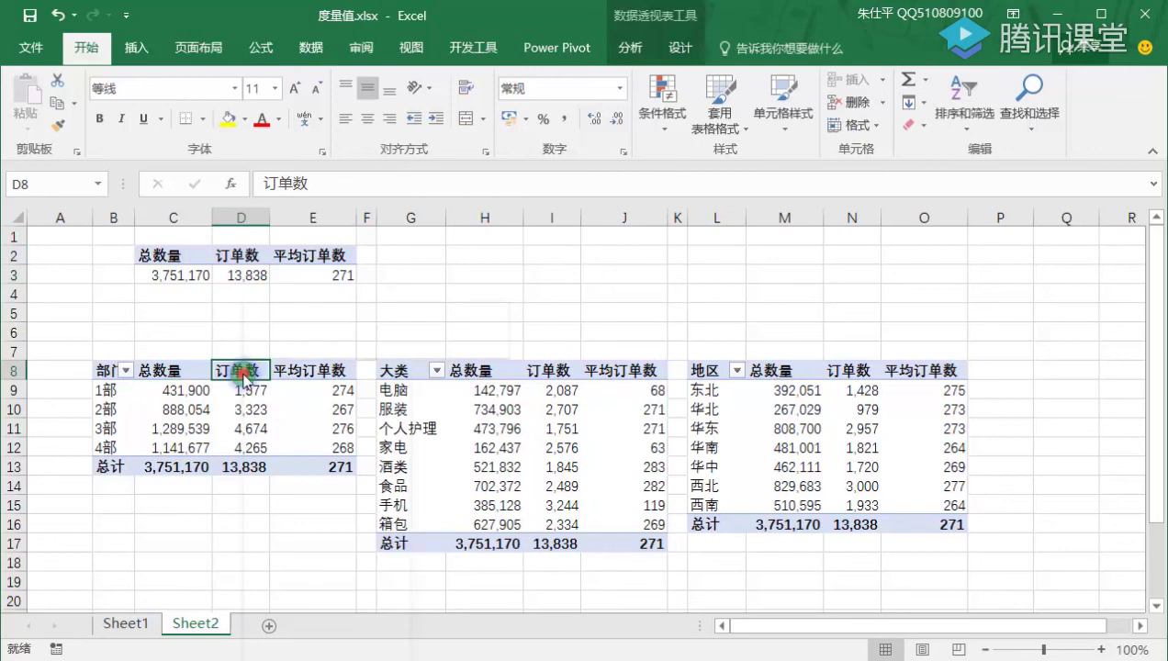
{"action": "right_click", "coordinate": [240, 372]}
{"action": "left_click", "coordinate": [379, 644]}
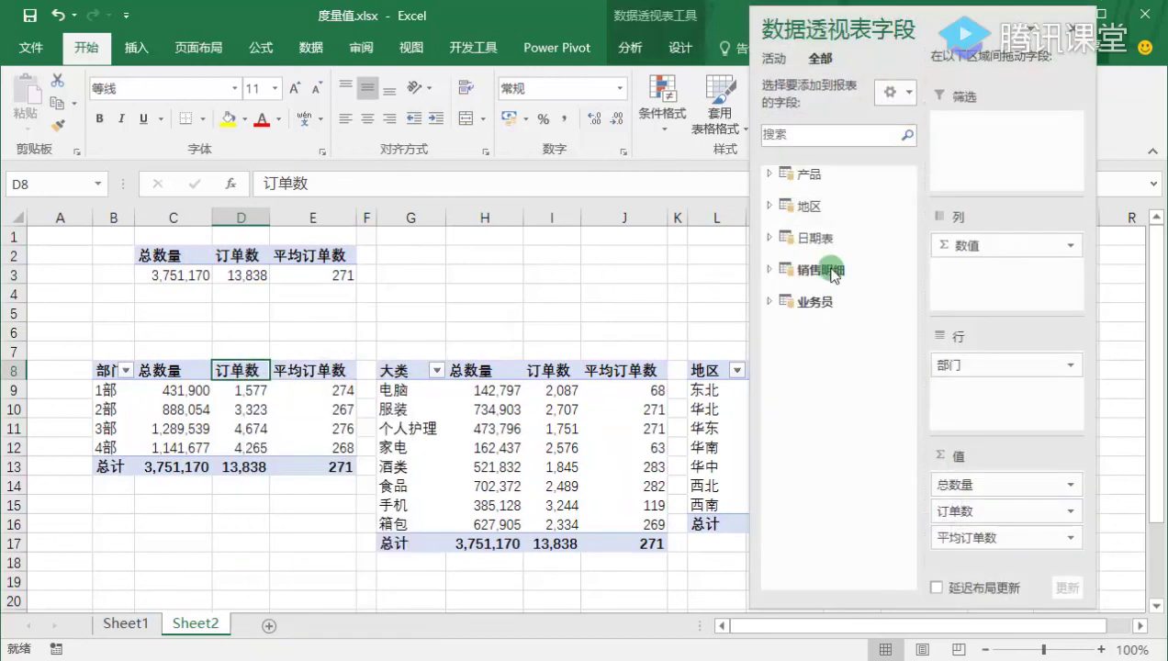
{"action": "left_click", "coordinate": [772, 238]}
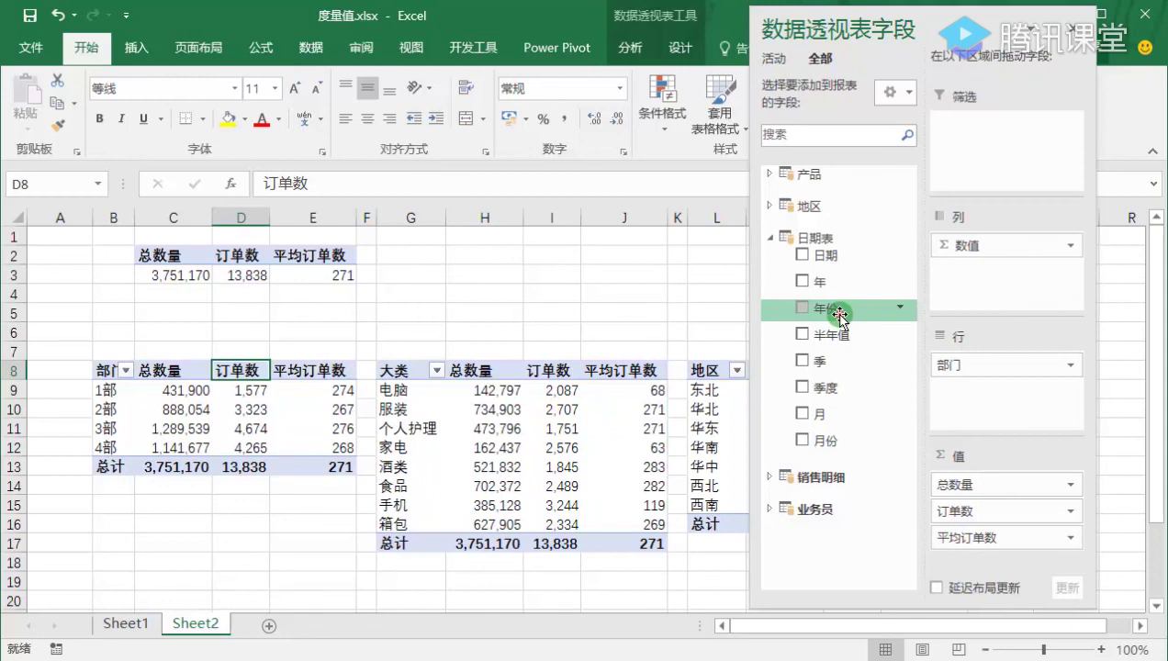
{"action": "right_click", "coordinate": [838, 312]}
{"action": "left_click", "coordinate": [930, 425]}
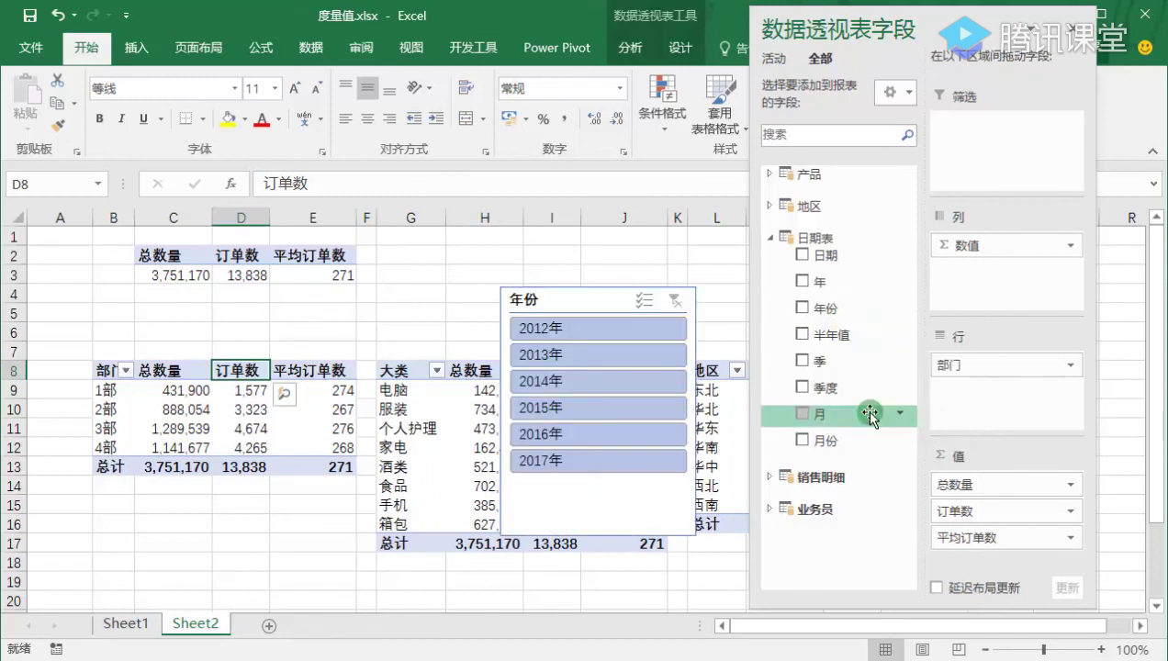
Add a slicer for the 季度 field of 日期表 to the same pivot table and close the field list.
{"action": "right_click", "coordinate": [835, 386]}
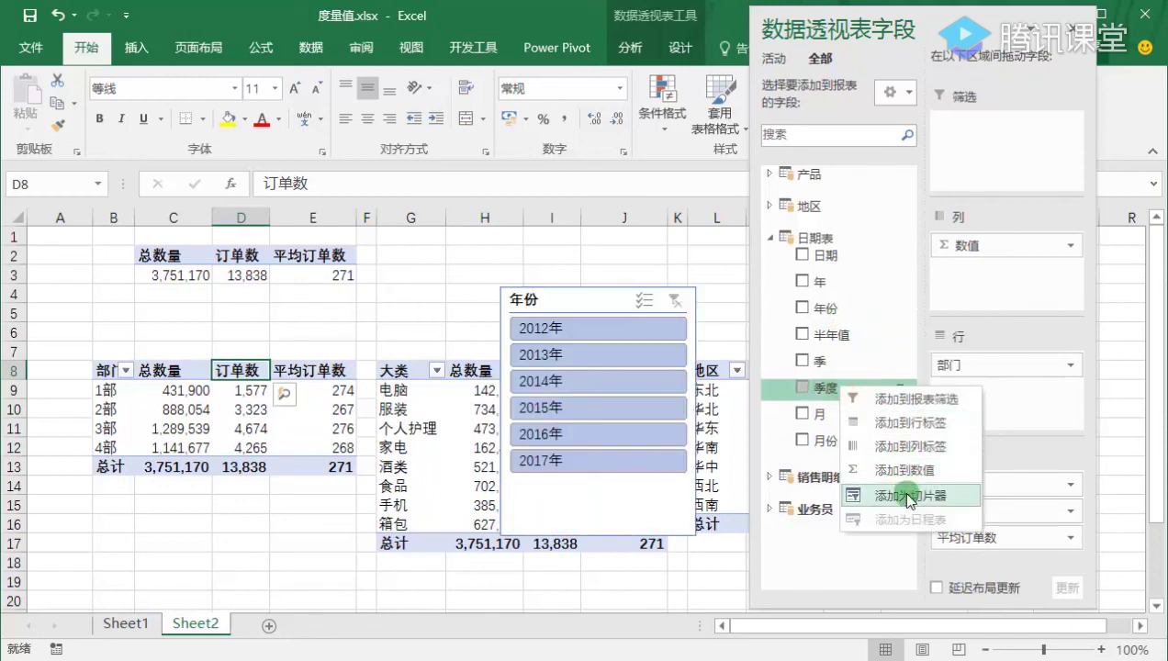
{"action": "left_click", "coordinate": [896, 495]}
{"action": "left_click", "coordinate": [1066, 26]}
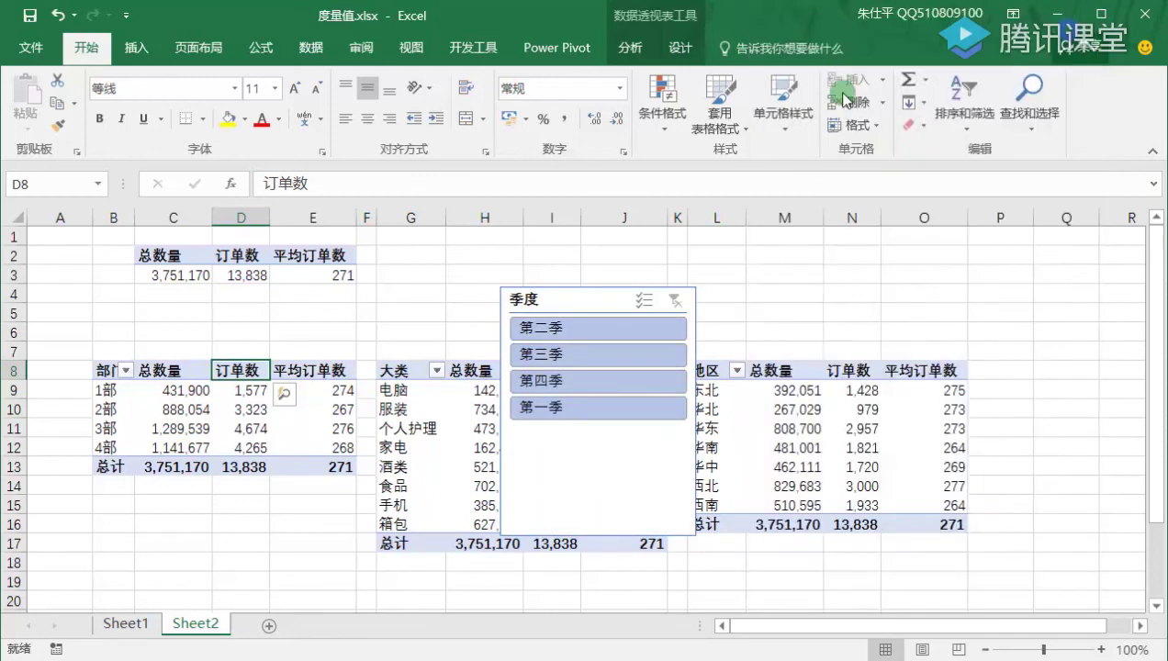
Place the 年份 slicer above the 大类 pivot table with 3 button columns, resized to about 7.4 × 2.8 cm.
{"action": "left_click_drag", "start_coordinate": [595, 306], "coordinate": [455, 265]}
{"action": "left_click", "coordinate": [641, 47]}
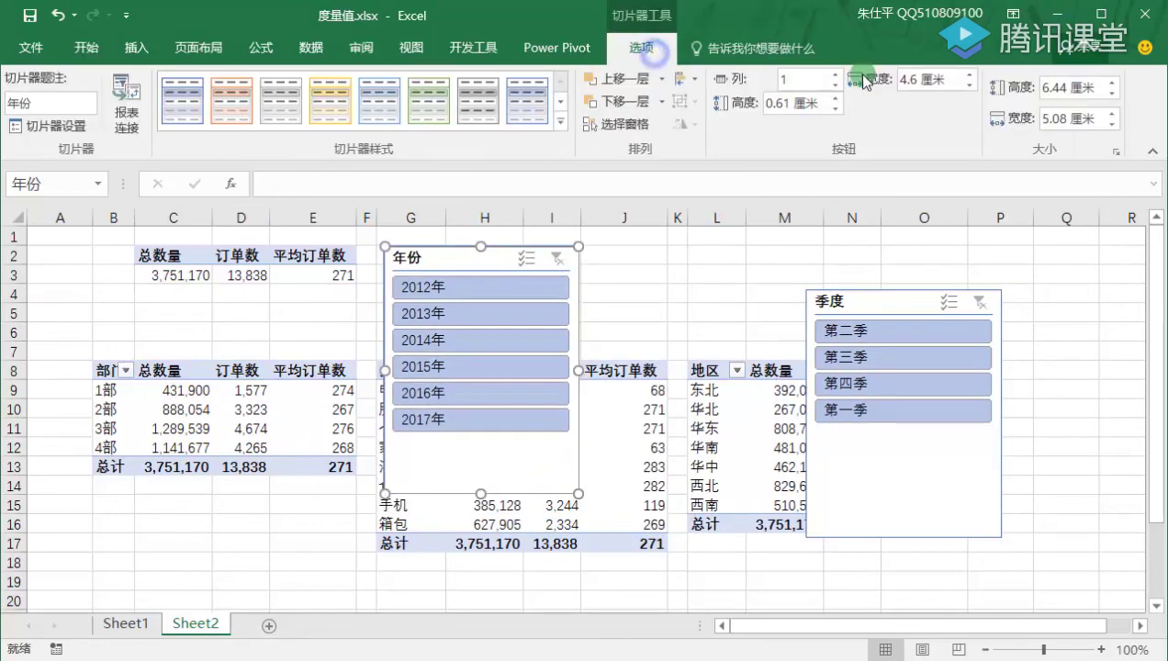
{"action": "left_click", "coordinate": [836, 75]}
{"action": "left_click", "coordinate": [836, 75]}
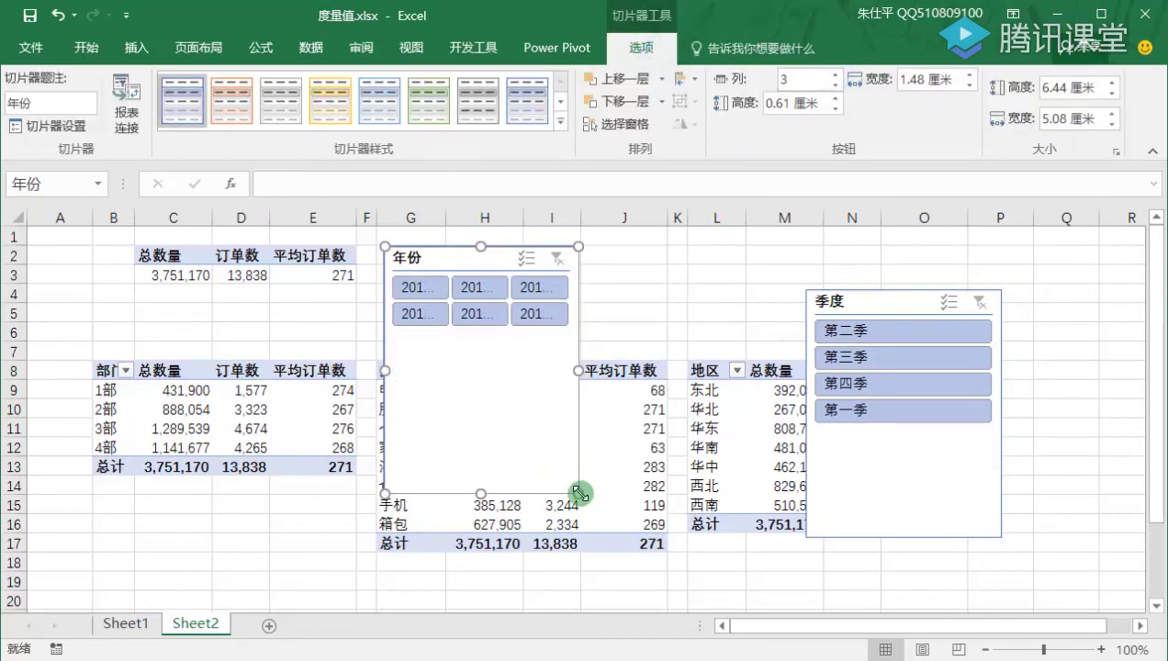
{"action": "left_click_drag", "start_coordinate": [578, 493], "coordinate": [668, 353]}
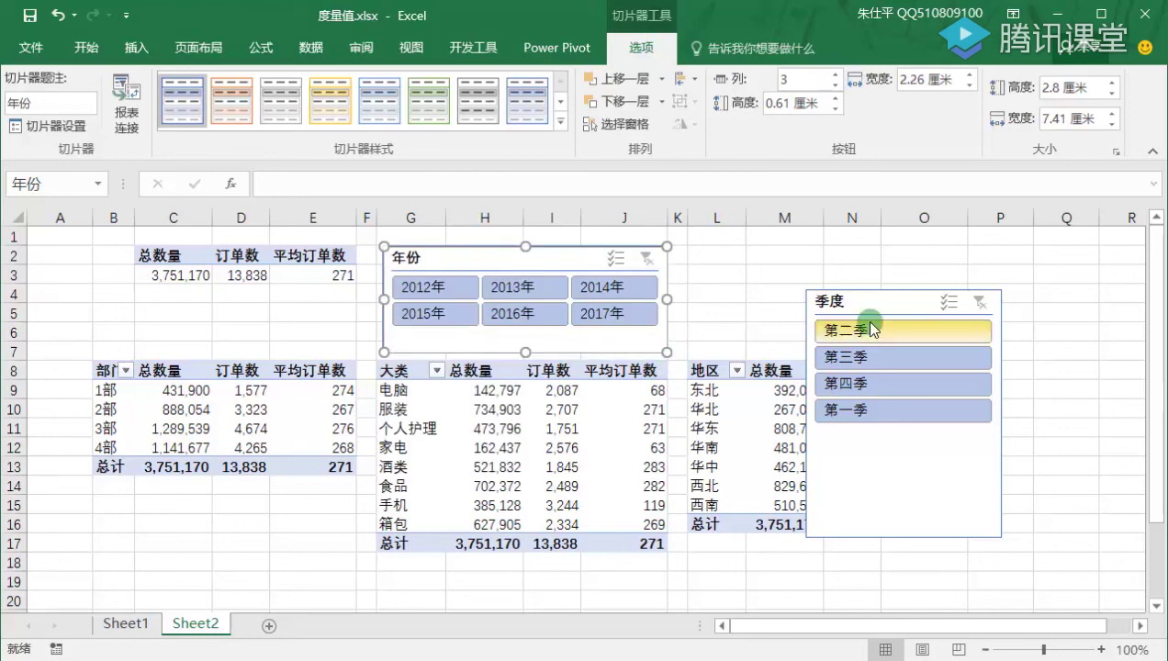
Place the 季度 slicer above the 地区 pivot table with 2 button columns, resized to about 6.7 × 2.8 cm.
{"action": "left_click_drag", "start_coordinate": [876, 303], "coordinate": [813, 271]}
{"action": "left_click", "coordinate": [836, 85]}
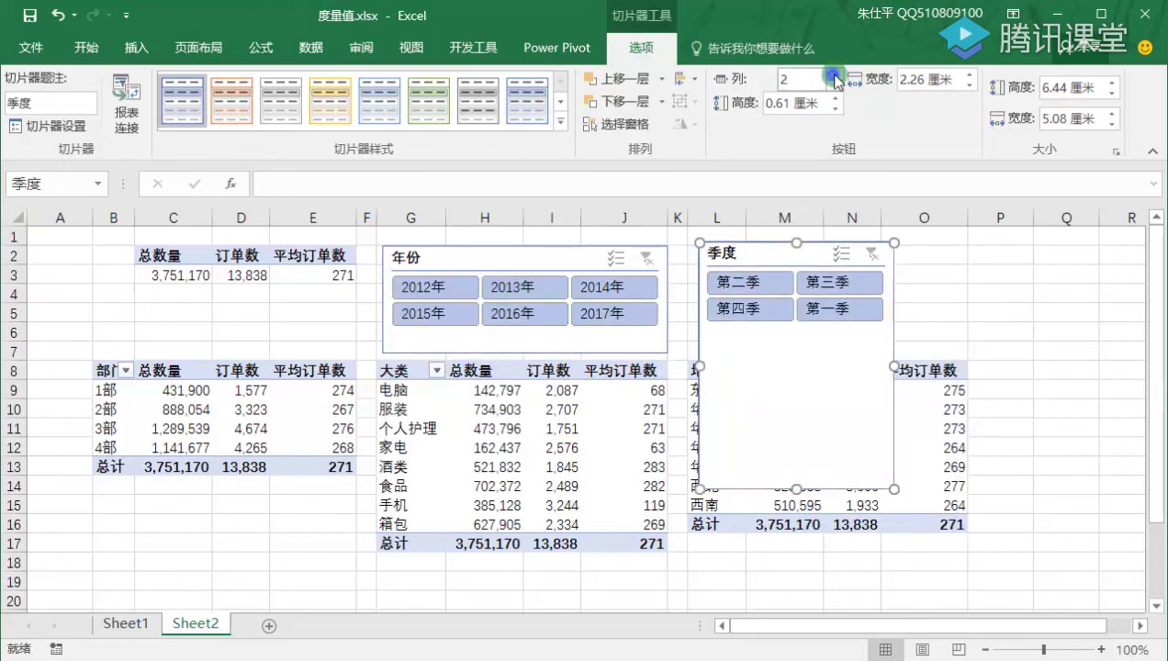
{"action": "left_click_drag", "start_coordinate": [895, 489], "coordinate": [957, 348]}
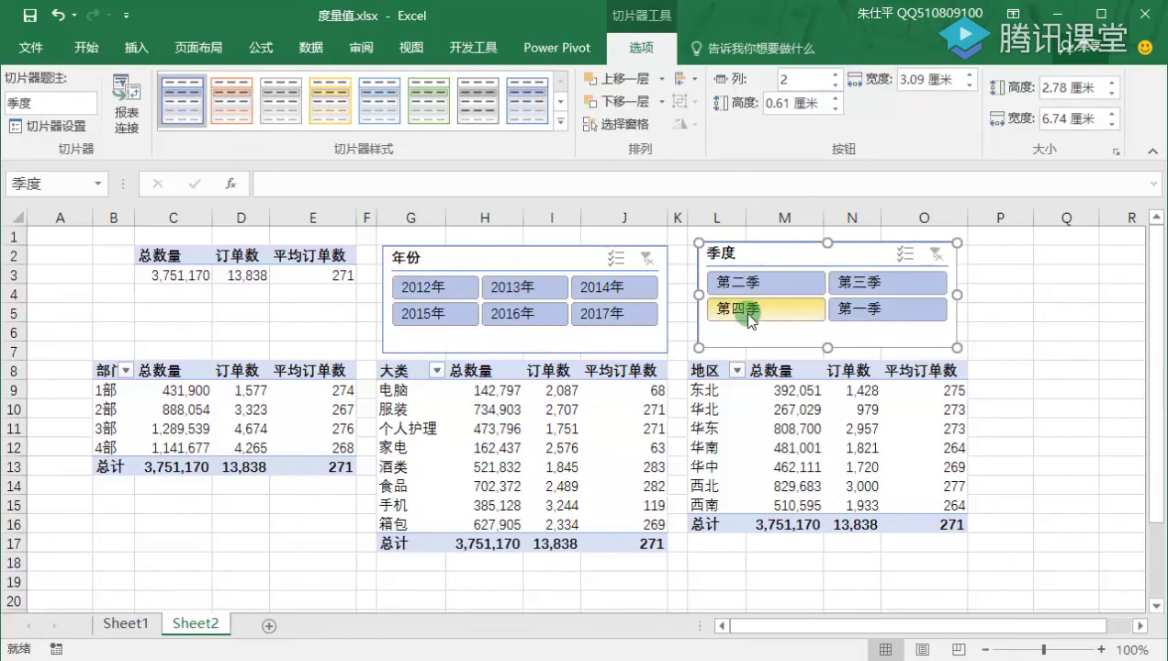
{"action": "left_click_drag", "start_coordinate": [764, 251], "coordinate": [760, 253]}
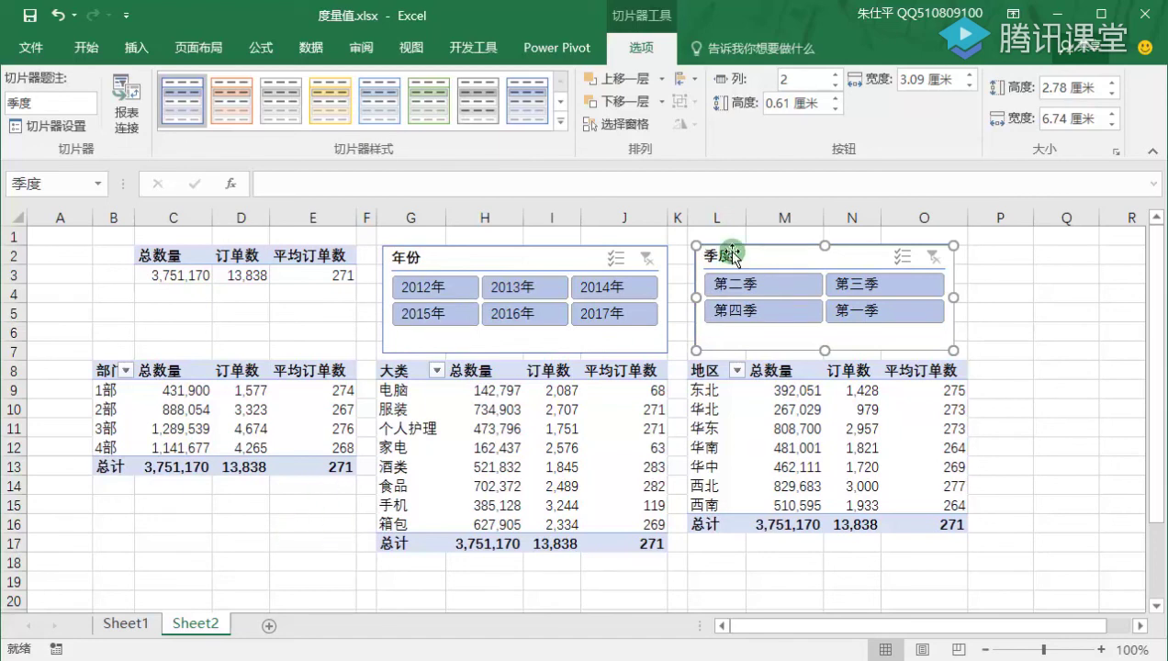
{"action": "left_click", "coordinate": [264, 538]}
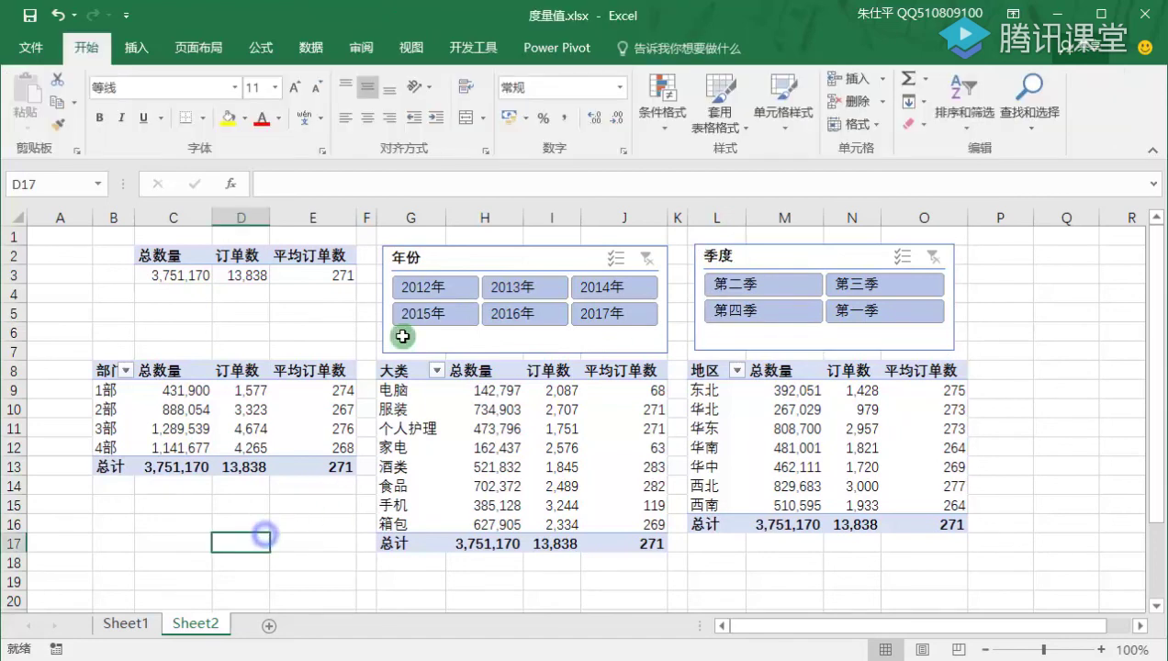
Open the 日期表 table in the Power Pivot data model and check its quarter and month columns.
{"action": "left_click", "coordinate": [556, 48]}
{"action": "left_click", "coordinate": [25, 99]}
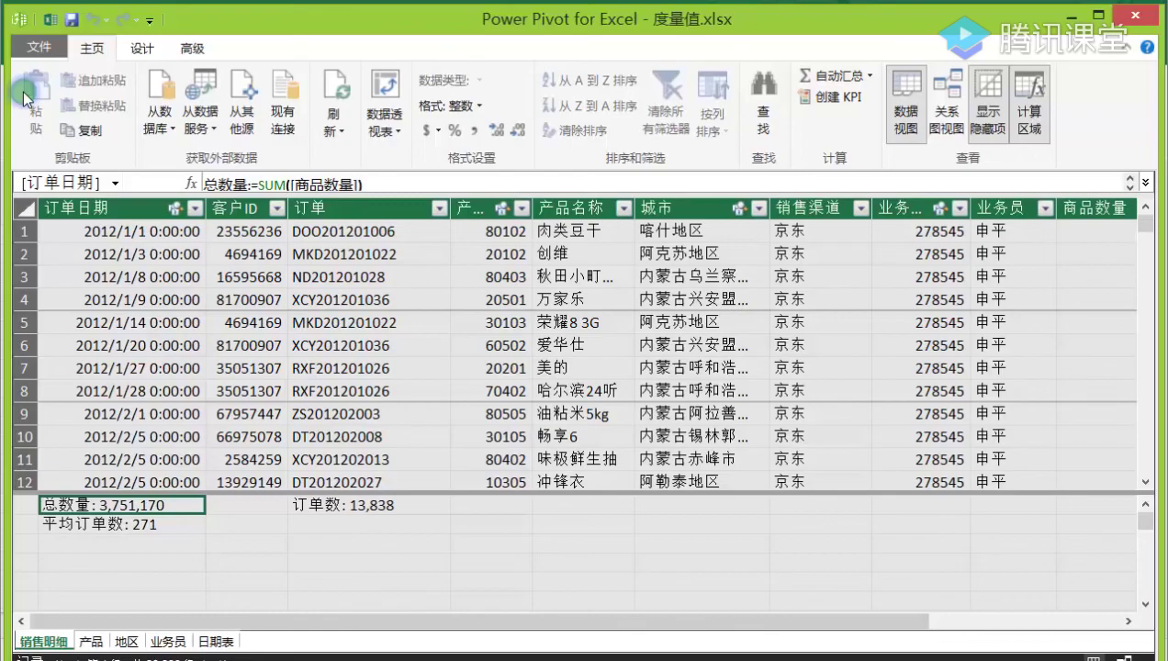
{"action": "left_click", "coordinate": [214, 642]}
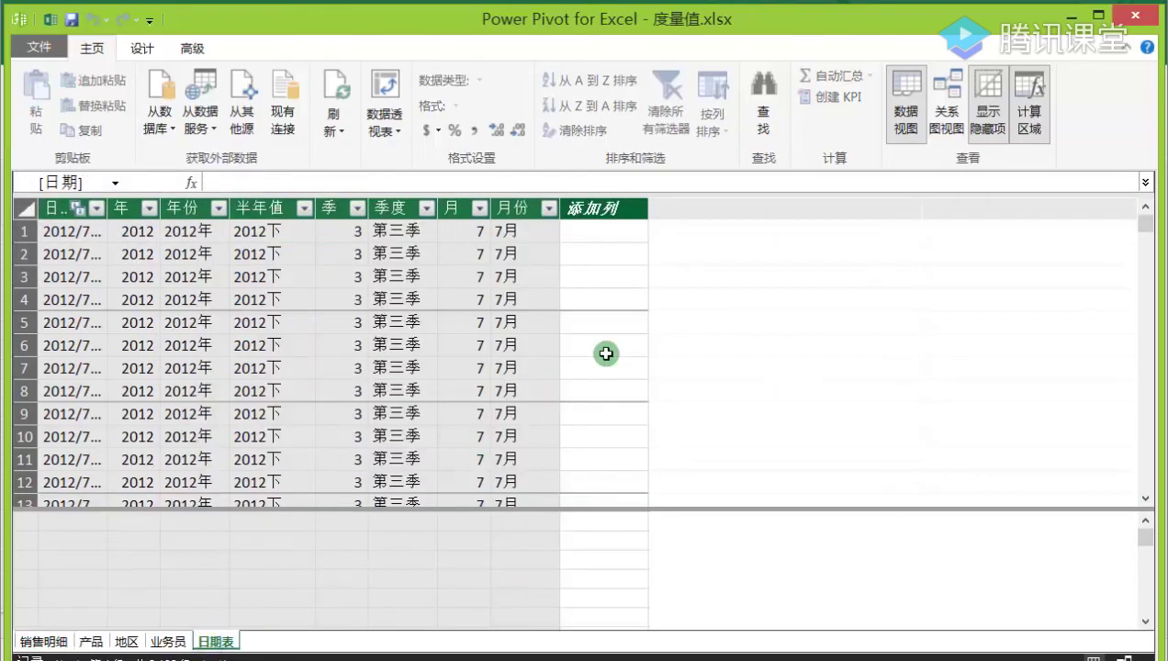
{"action": "left_click", "coordinate": [353, 212]}
{"action": "left_click", "coordinate": [391, 208]}
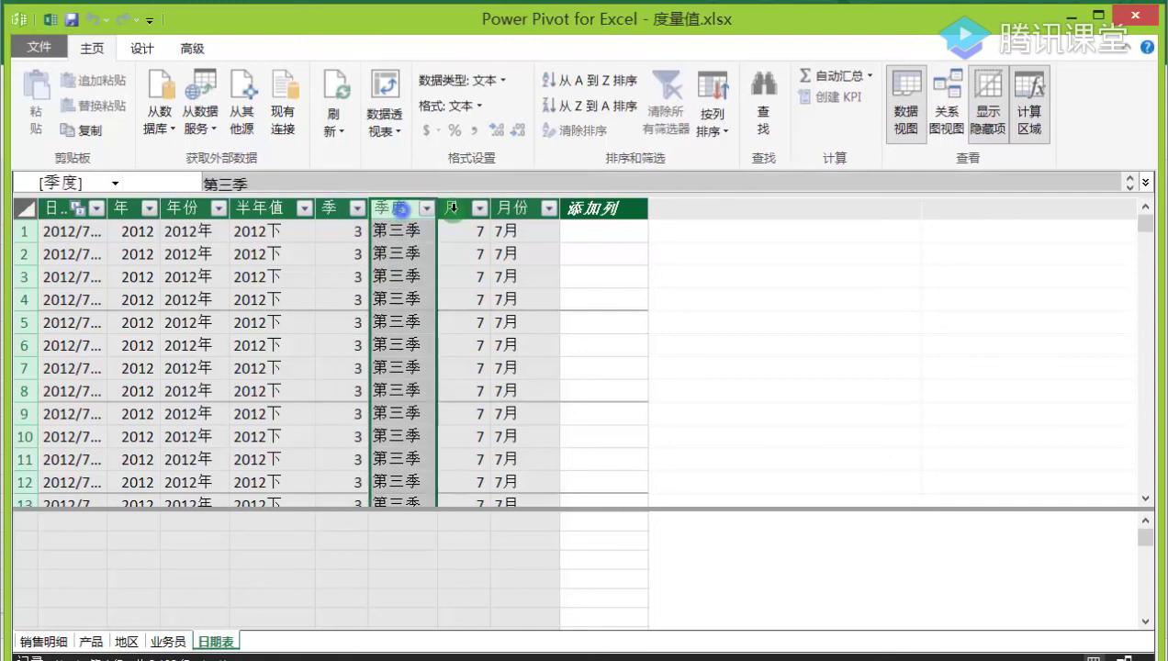
{"action": "left_click", "coordinate": [464, 208]}
{"action": "left_click", "coordinate": [516, 208]}
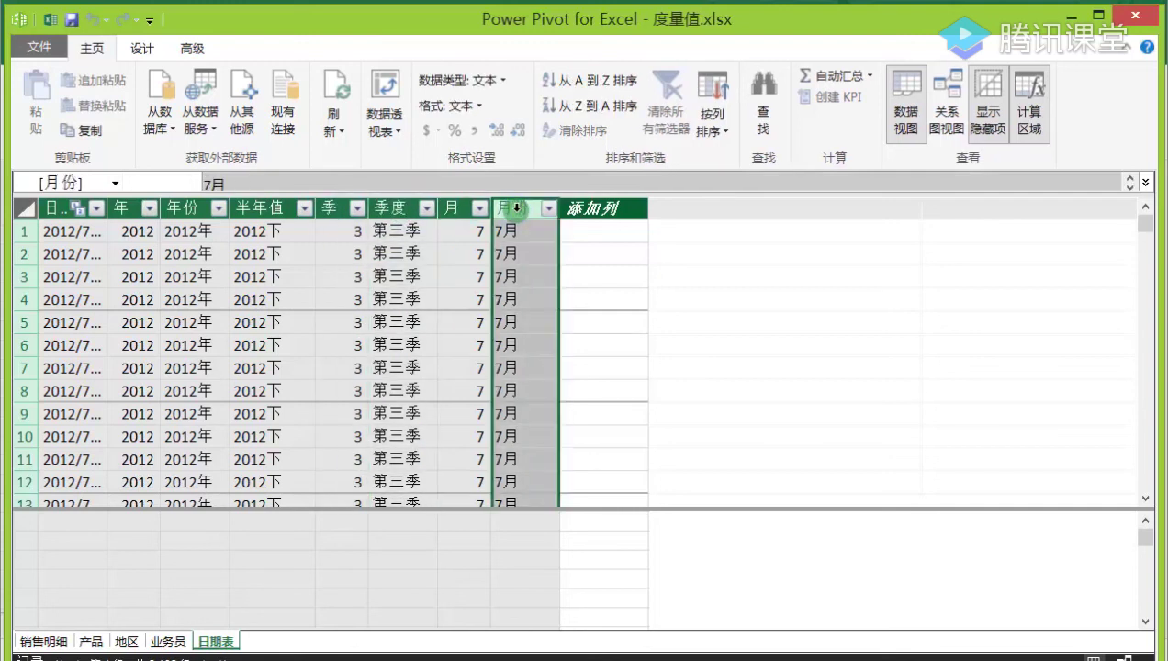
Set the 季度 column of 日期表 to sort by the 季 column.
{"action": "left_click", "coordinate": [401, 209]}
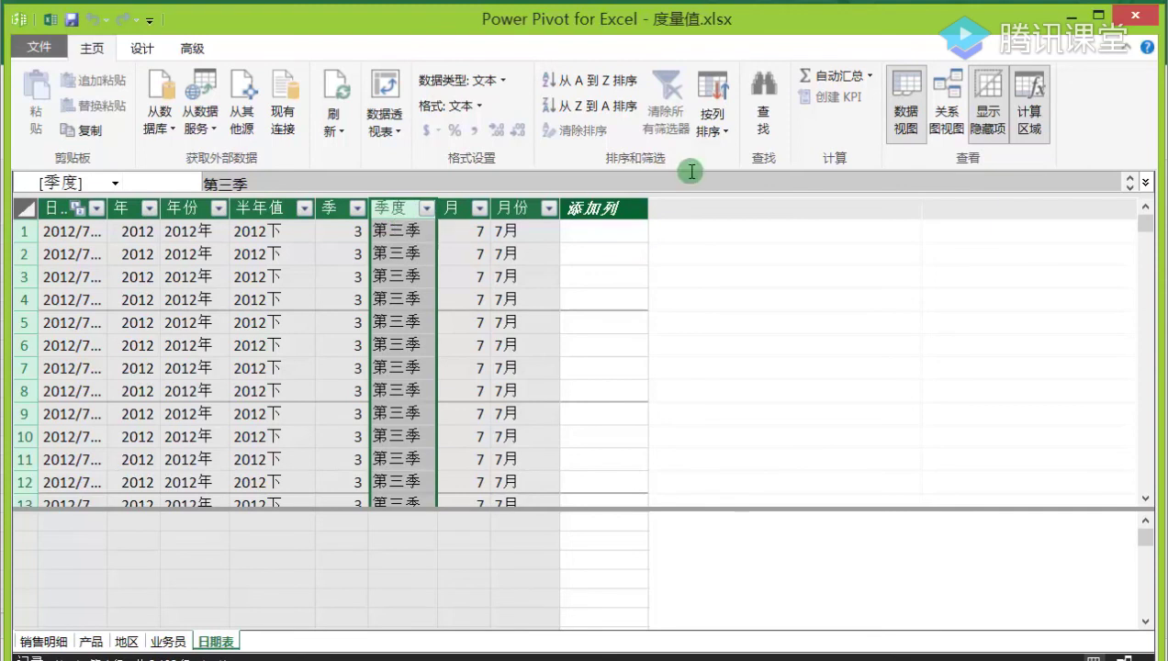
{"action": "left_click", "coordinate": [716, 114]}
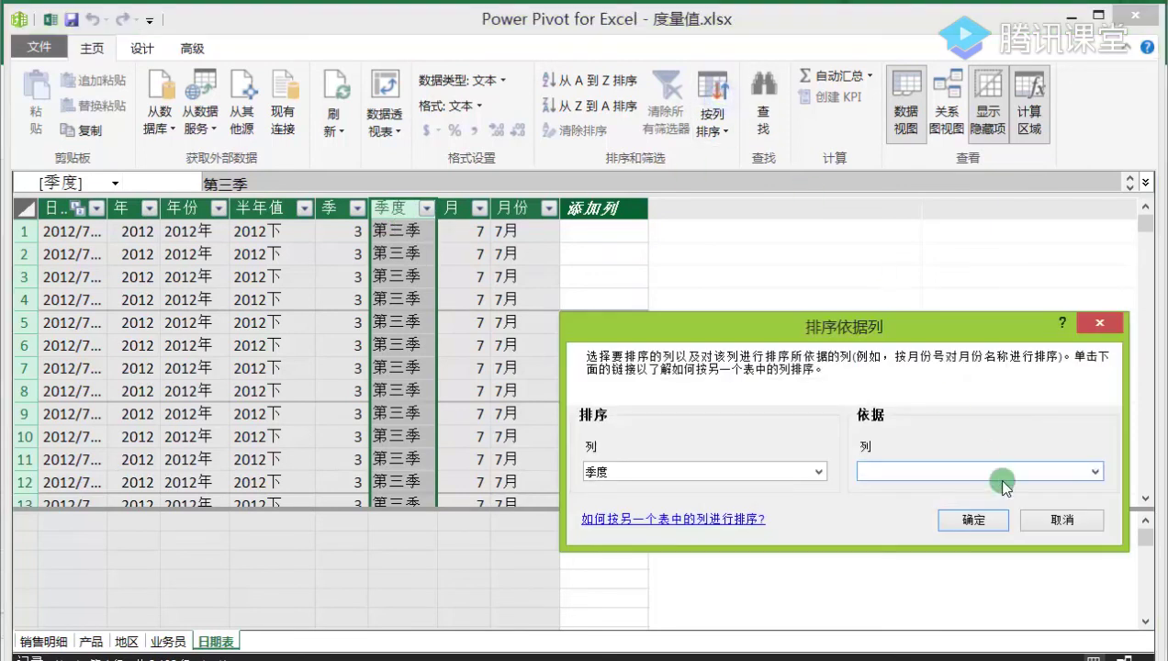
{"action": "left_click", "coordinate": [1095, 471]}
{"action": "left_click", "coordinate": [877, 549]}
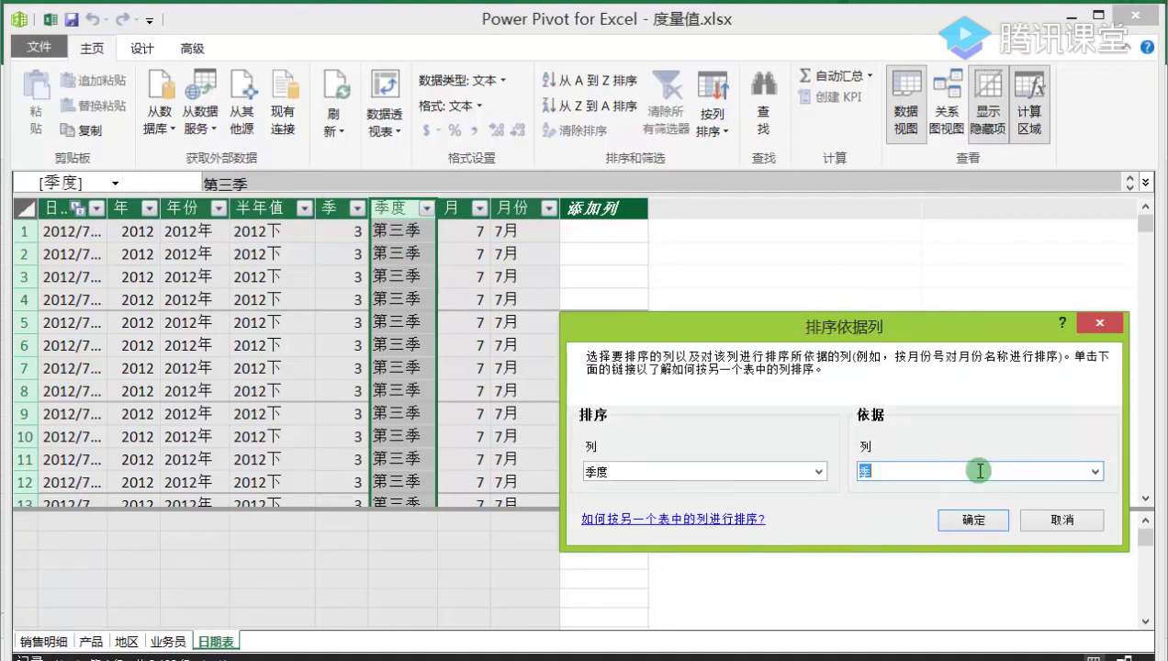
{"action": "left_click", "coordinate": [967, 521]}
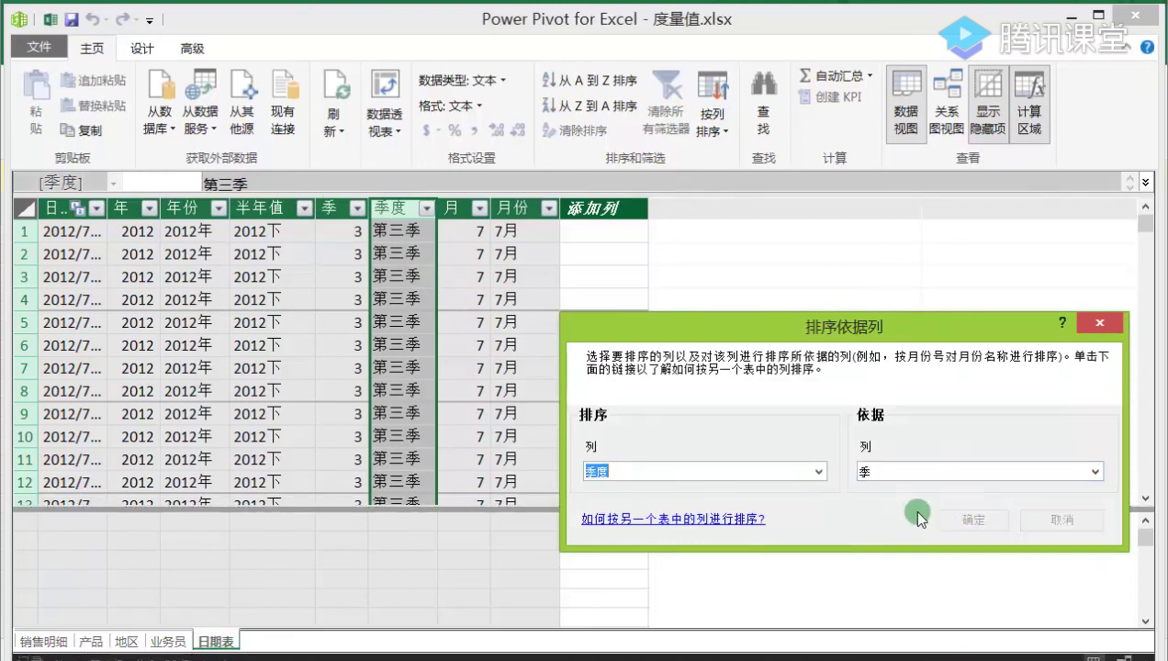
Set the 月份 column of 日期表 to sort by the 月 column and return to the Excel worksheet.
{"action": "left_click", "coordinate": [516, 207]}
{"action": "left_click", "coordinate": [716, 85]}
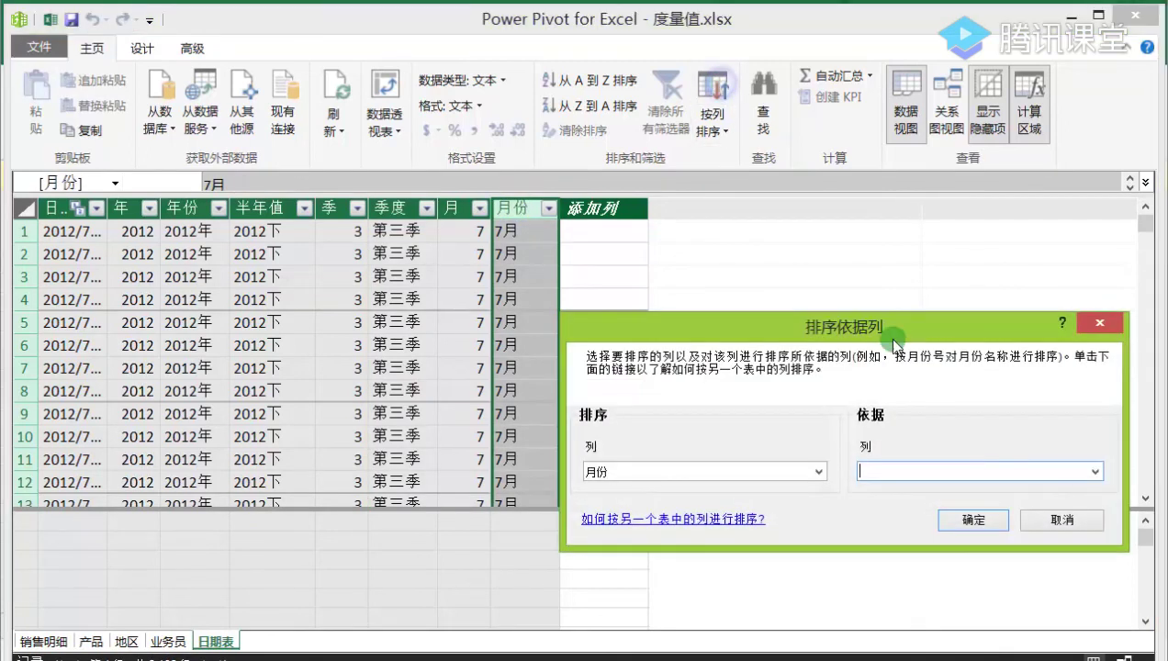
{"action": "left_click", "coordinate": [1093, 472]}
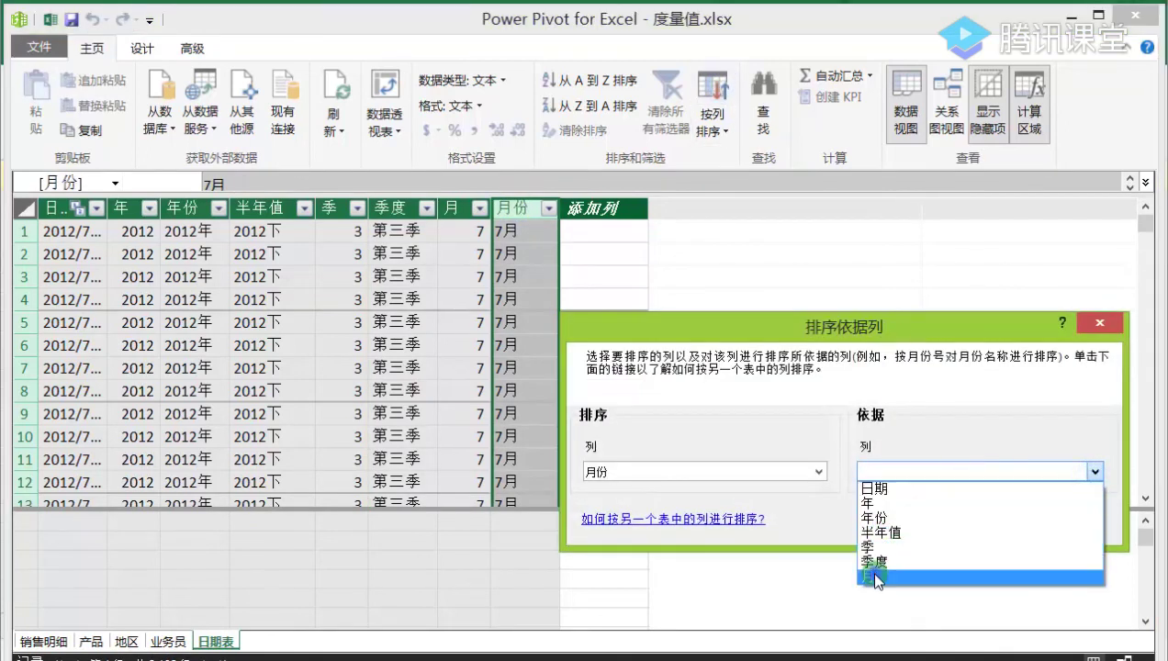
{"action": "left_click", "coordinate": [869, 576]}
{"action": "left_click", "coordinate": [973, 519]}
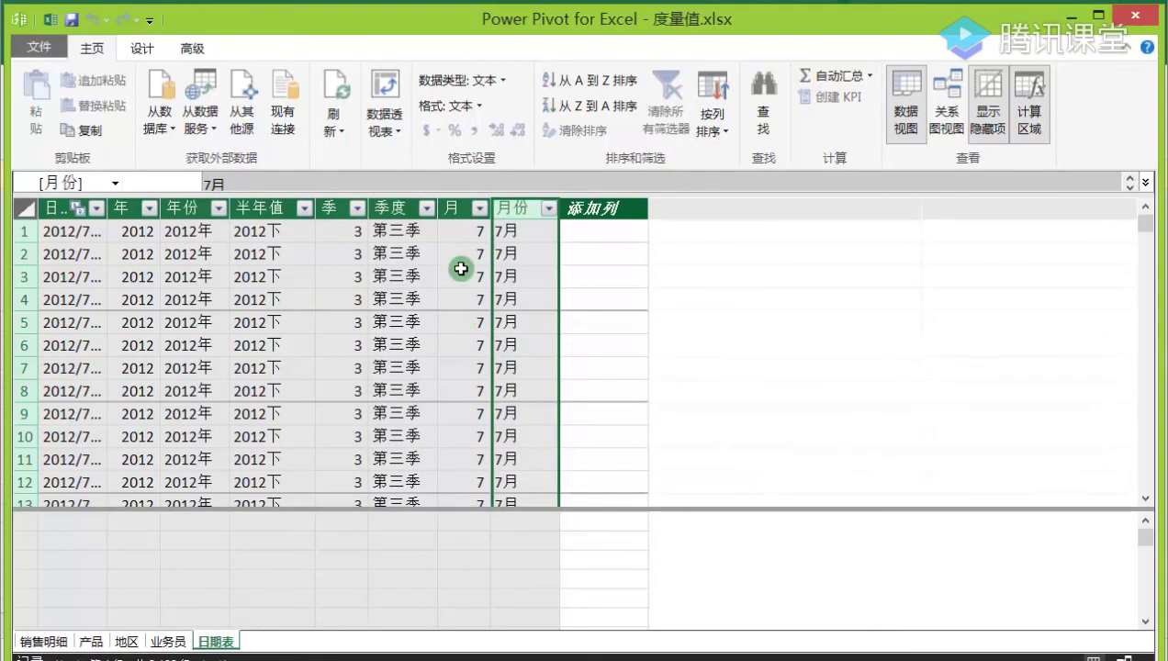
{"action": "left_click", "coordinate": [454, 199]}
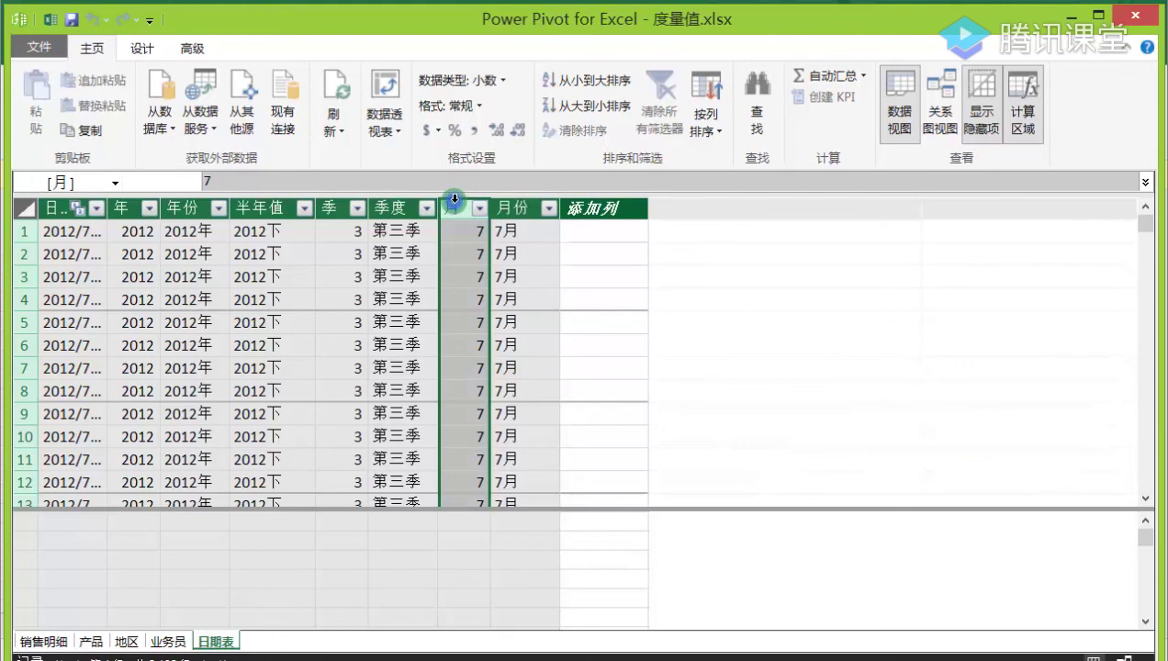
{"action": "left_click", "coordinate": [516, 210]}
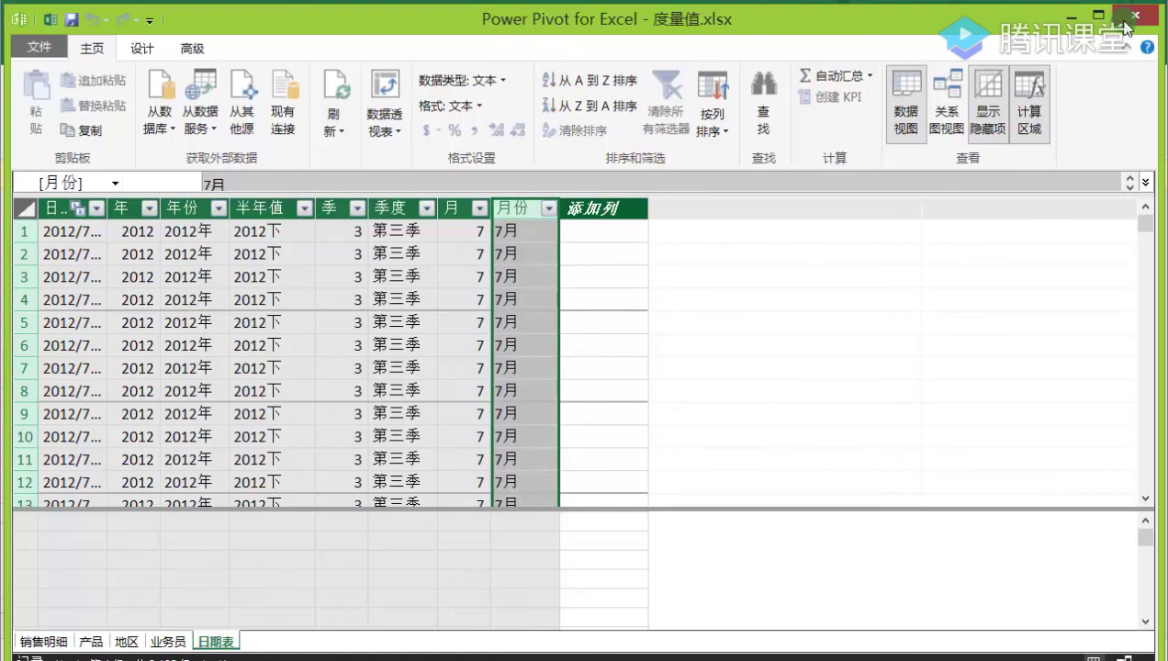
{"action": "left_click", "coordinate": [1126, 25]}
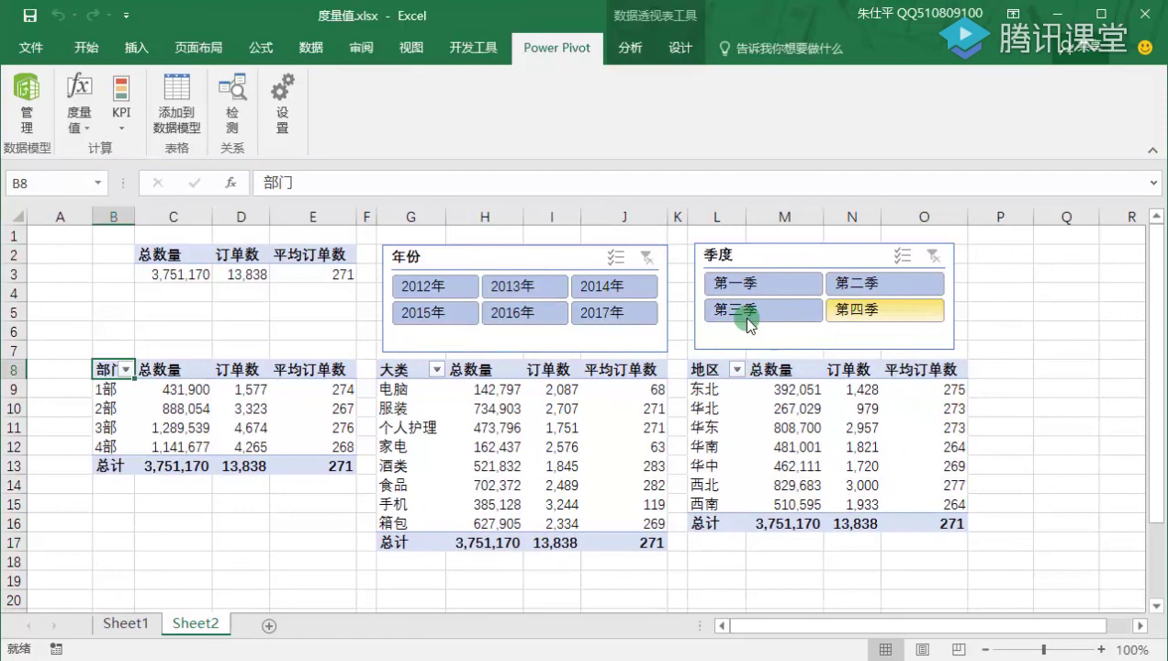
Filter with the 年份 slicer to 2012年 and switch the selection to 2013年.
{"action": "left_click", "coordinate": [429, 292]}
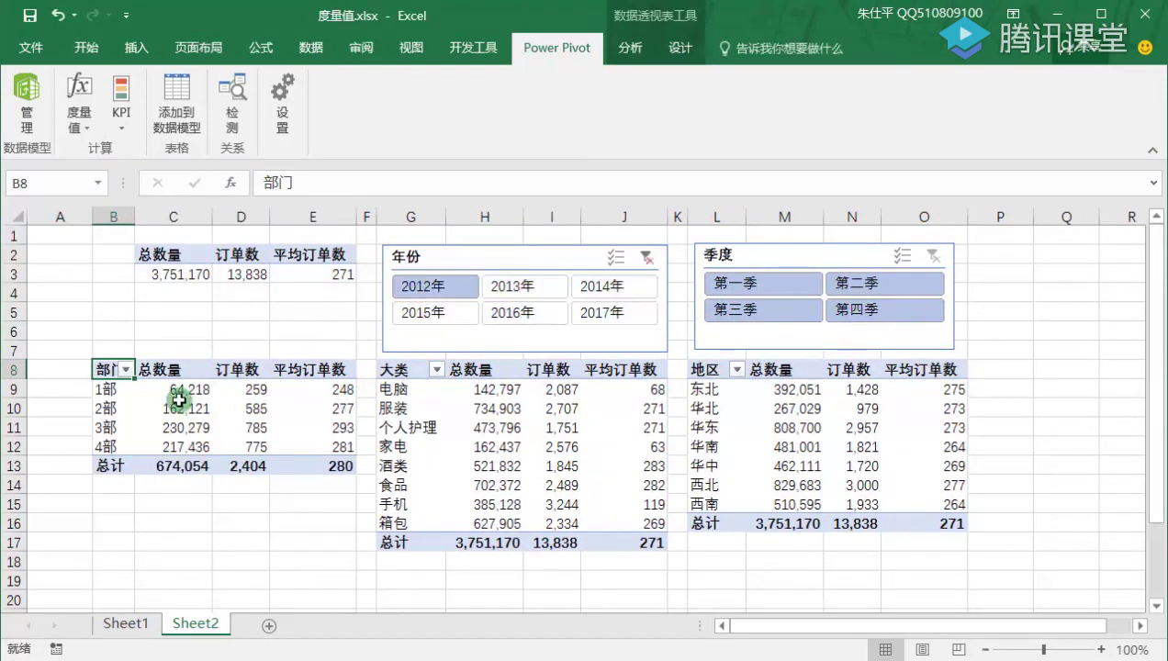
{"action": "left_click", "coordinate": [510, 289]}
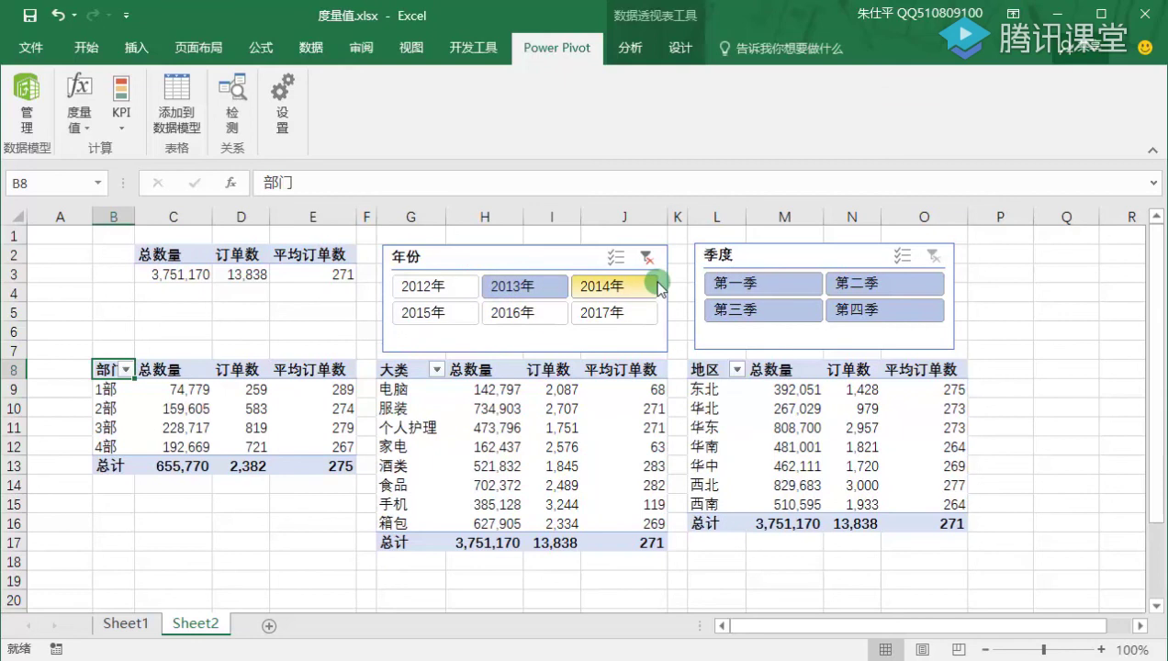
Connect the 年份 slicer to the 大类分析 and 地区分析 PivotTables on Sheet2 in addition to 部门分析.
{"action": "left_click", "coordinate": [484, 258]}
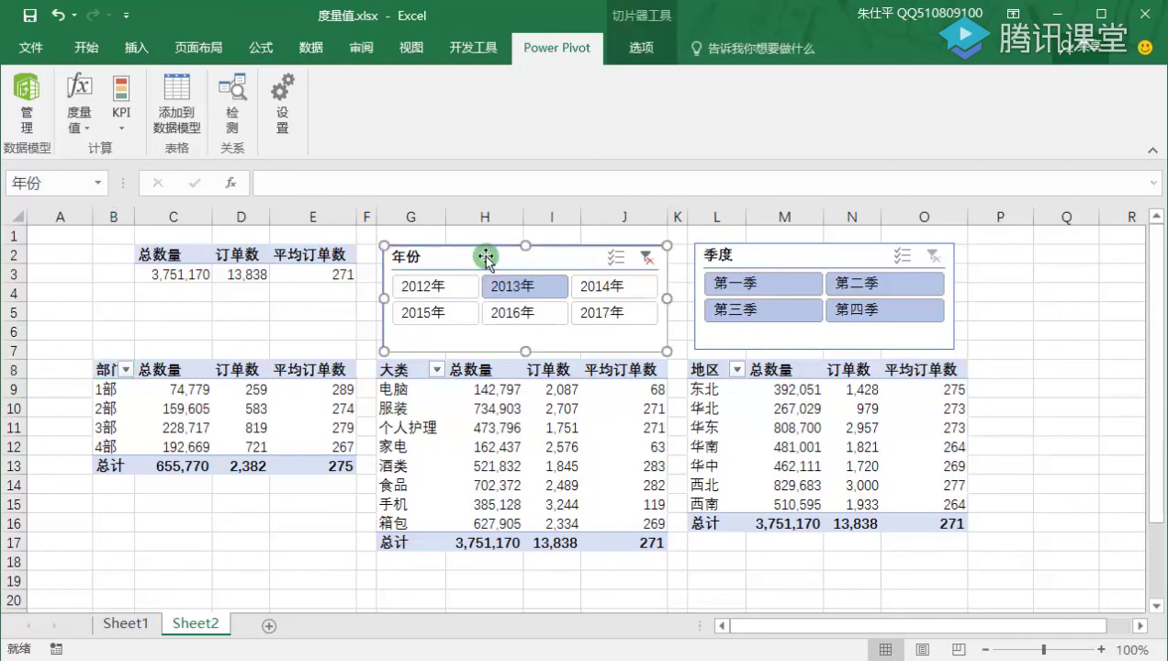
{"action": "right_click", "coordinate": [485, 258]}
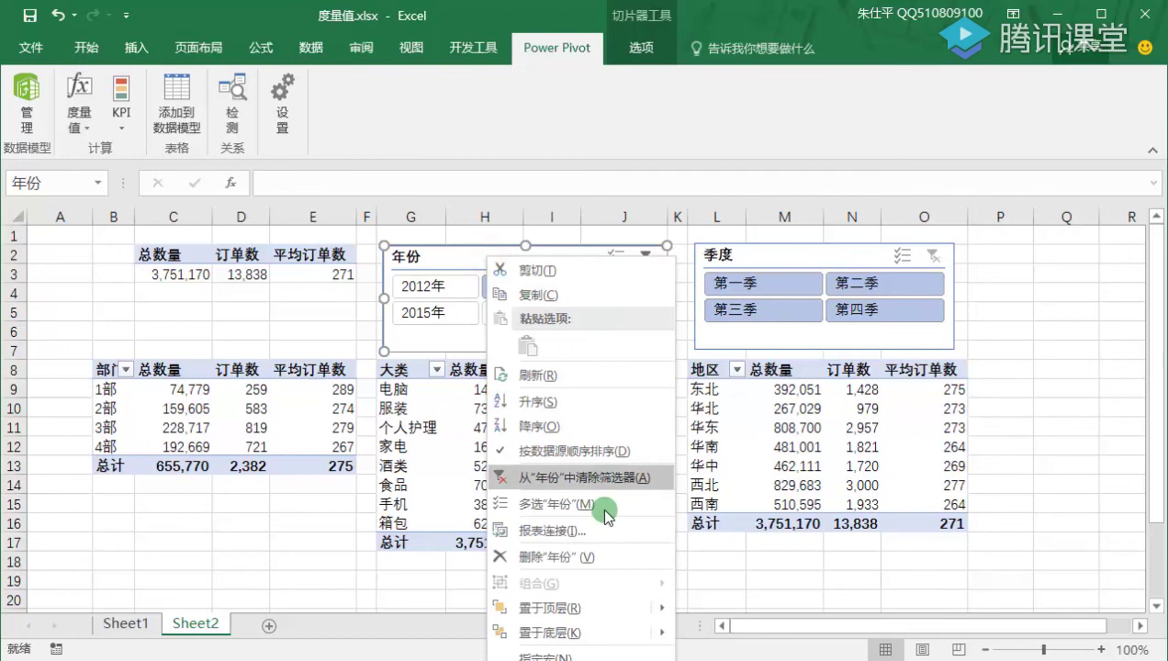
{"action": "left_click", "coordinate": [551, 531]}
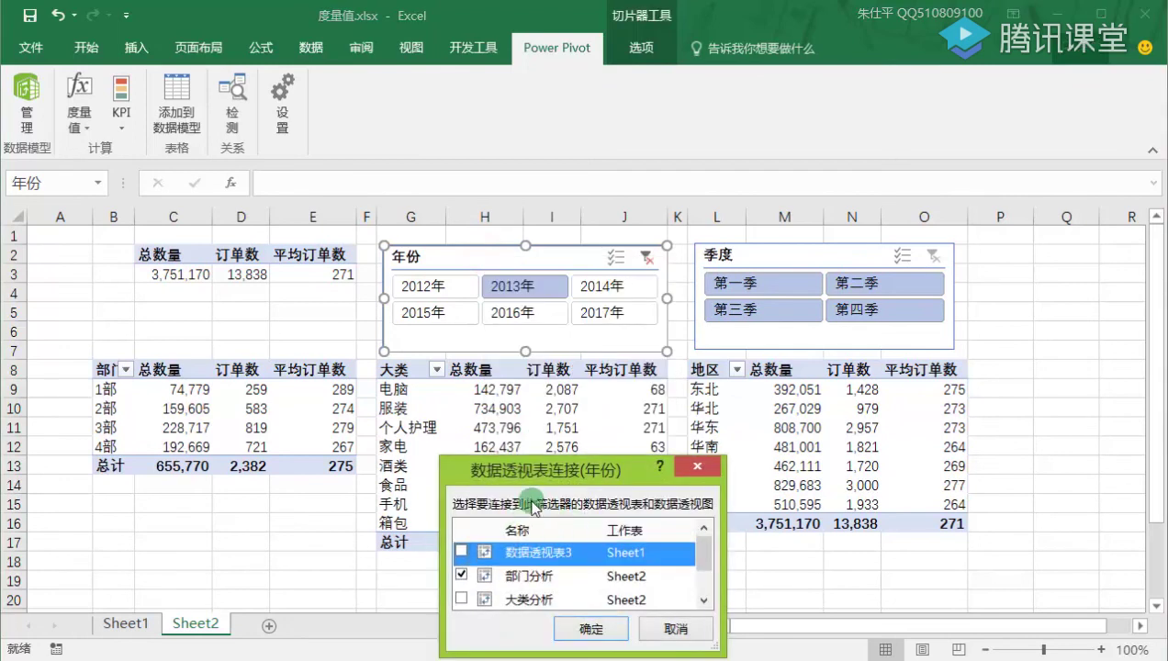
{"action": "left_click_drag", "start_coordinate": [560, 457], "coordinate": [560, 321]}
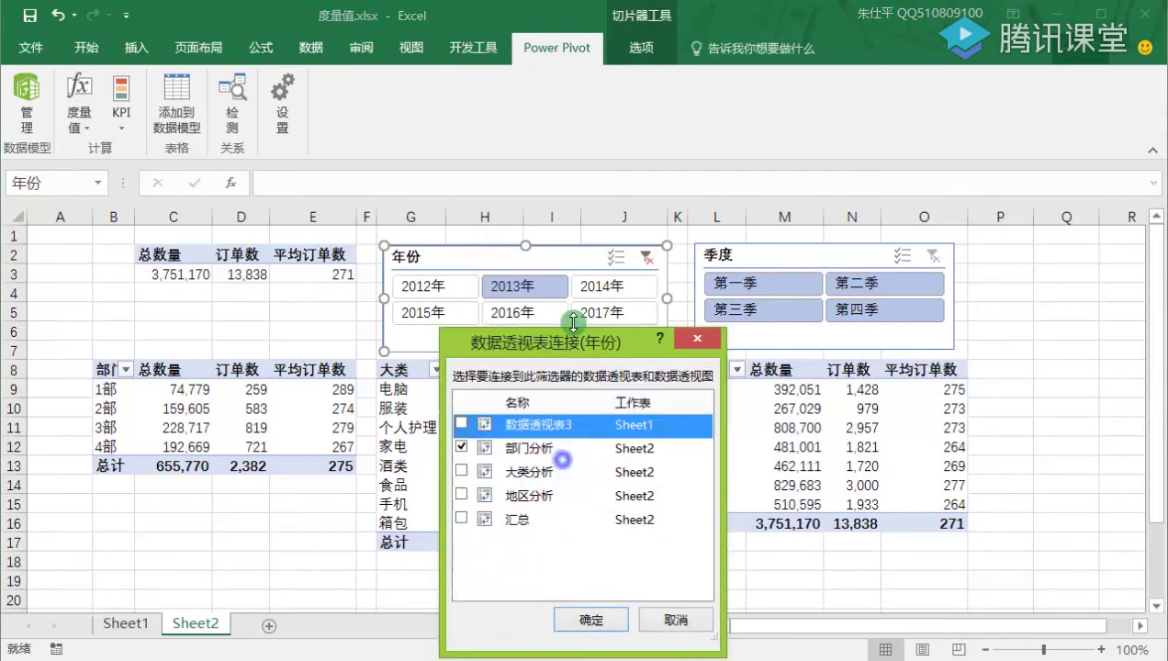
{"action": "left_click", "coordinate": [462, 464]}
{"action": "left_click", "coordinate": [461, 486]}
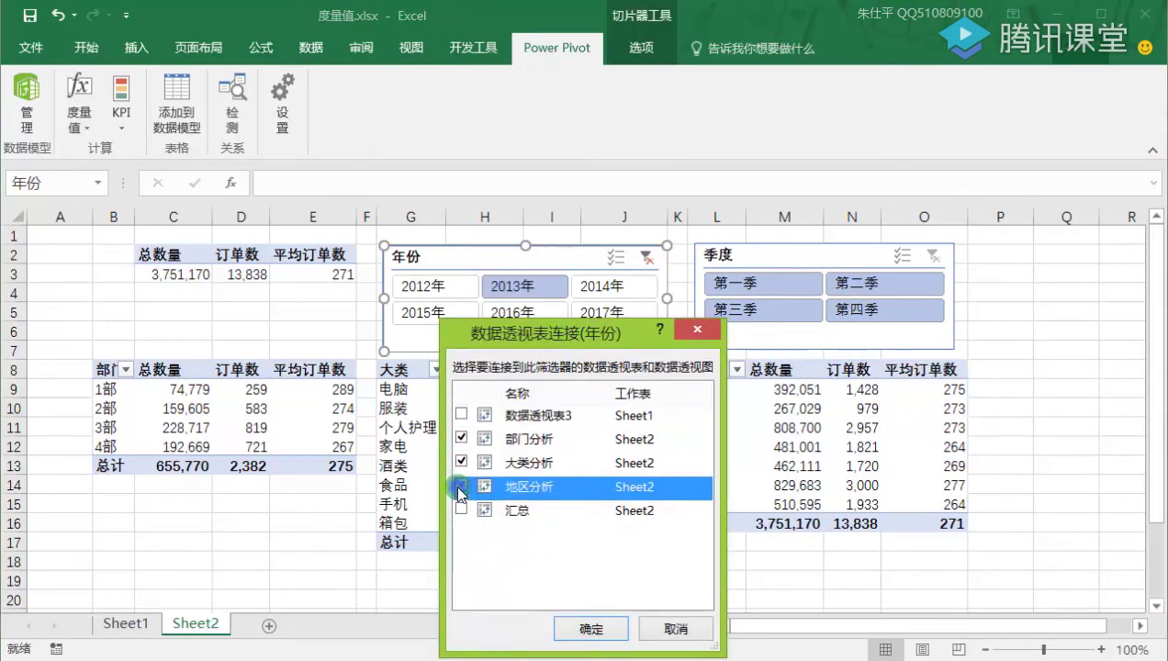
{"action": "left_click", "coordinate": [591, 629]}
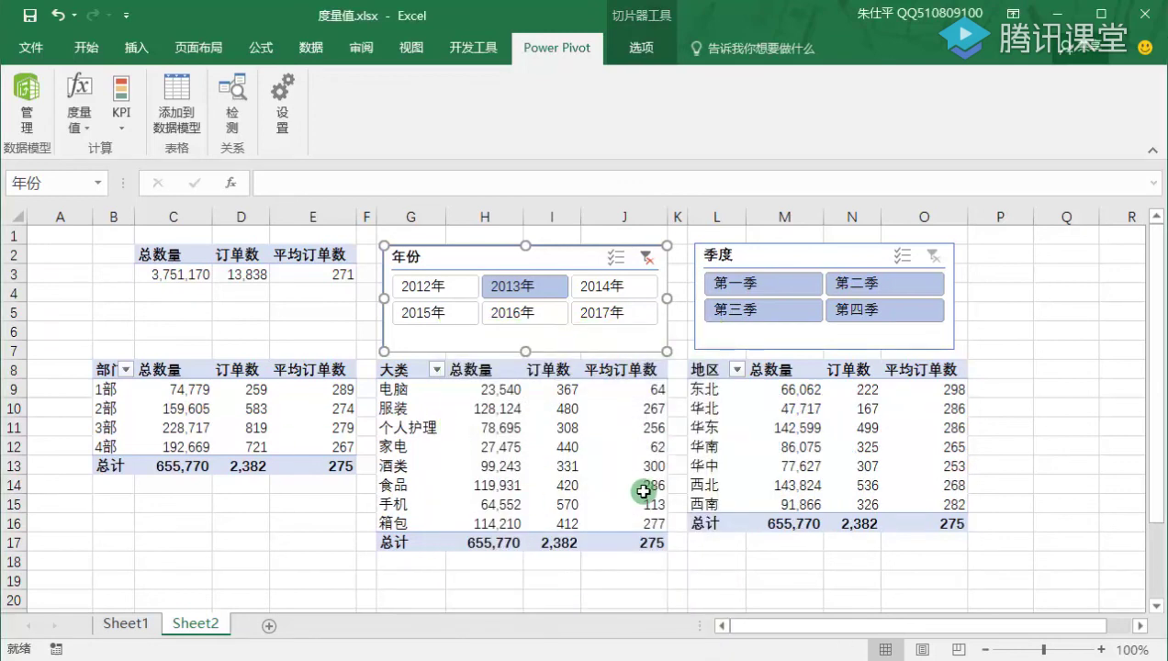
Connect the 季度 slicer to the 大类分析 and 地区分析 PivotTables on Sheet2 as well.
{"action": "left_click", "coordinate": [775, 250]}
{"action": "right_click", "coordinate": [775, 250]}
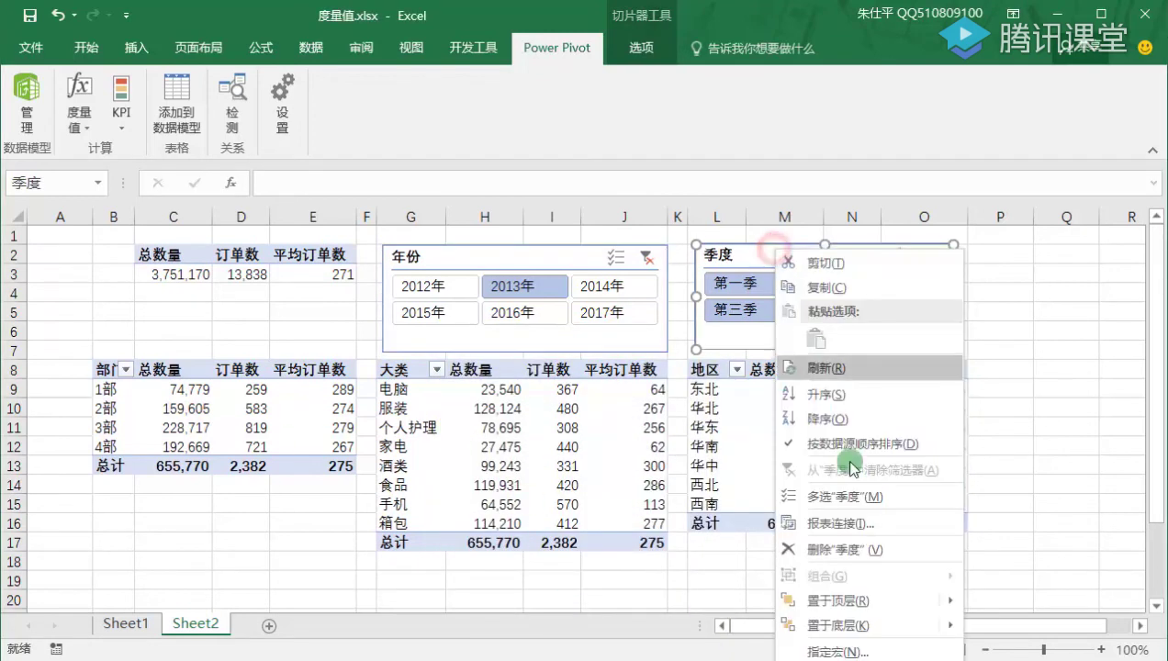
{"action": "left_click", "coordinate": [817, 519]}
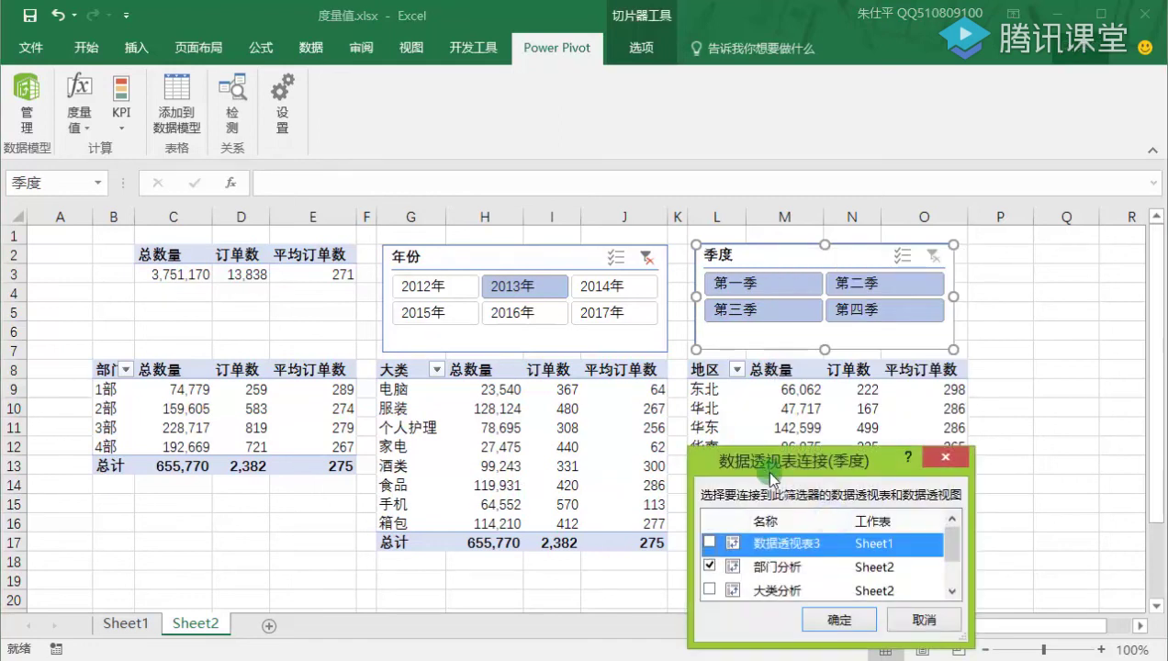
{"action": "left_click_drag", "start_coordinate": [781, 449], "coordinate": [780, 329]}
{"action": "left_click", "coordinate": [709, 473]}
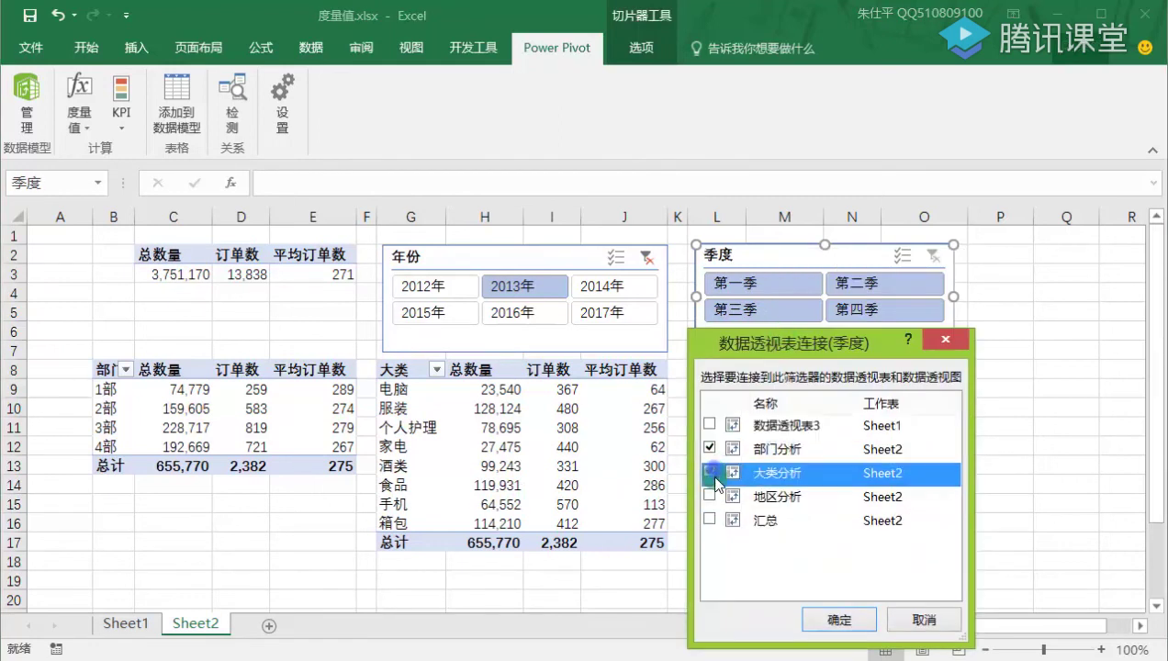
{"action": "left_click", "coordinate": [711, 497]}
{"action": "left_click", "coordinate": [836, 619]}
{"action": "left_click", "coordinate": [838, 312]}
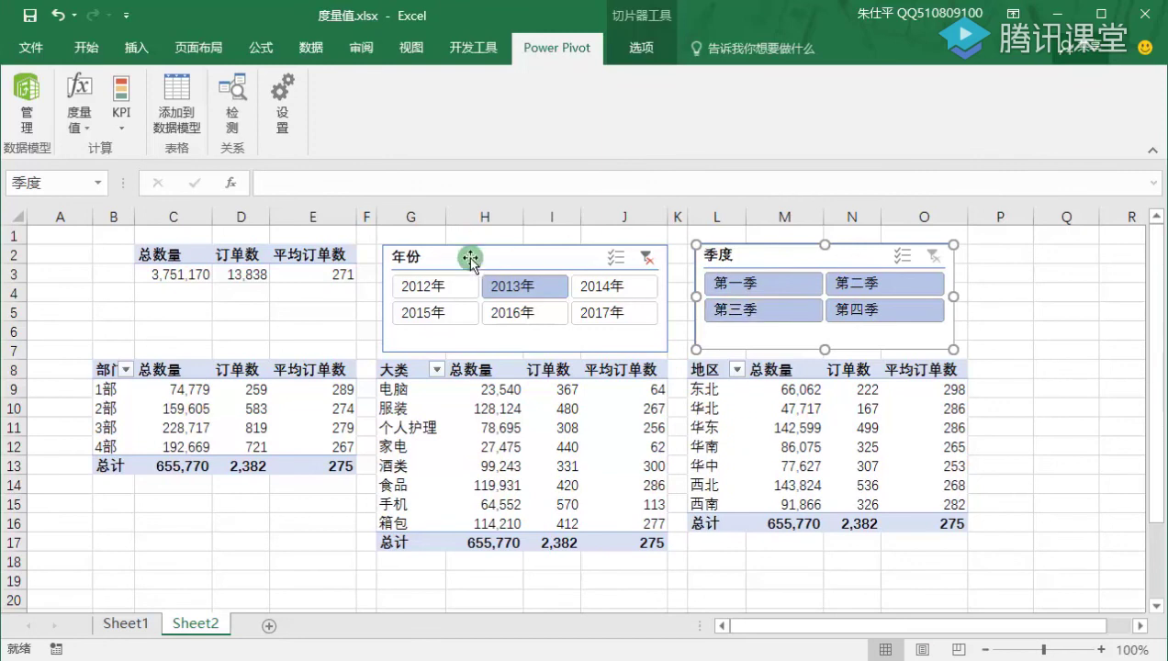
Line up the 年份 and 季度 slicers with the left edges of the tables beneath them and set both slicers' height to 2.6 厘米.
{"action": "left_click_drag", "start_coordinate": [471, 258], "coordinate": [464, 258]}
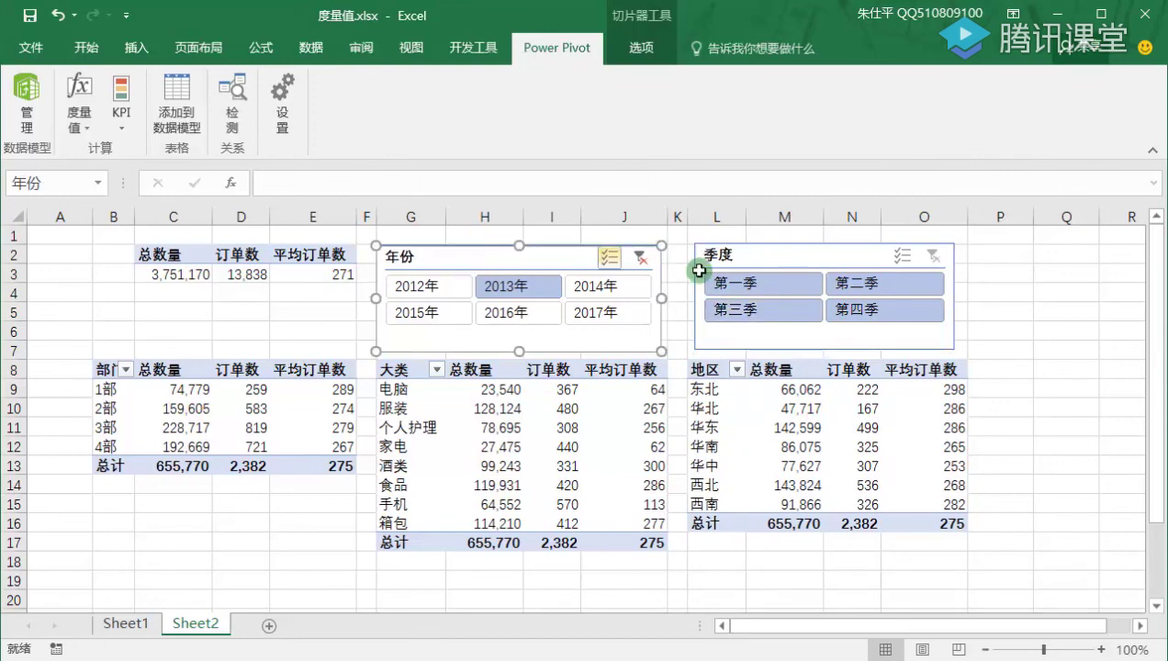
{"action": "left_click_drag", "start_coordinate": [755, 264], "coordinate": [748, 268]}
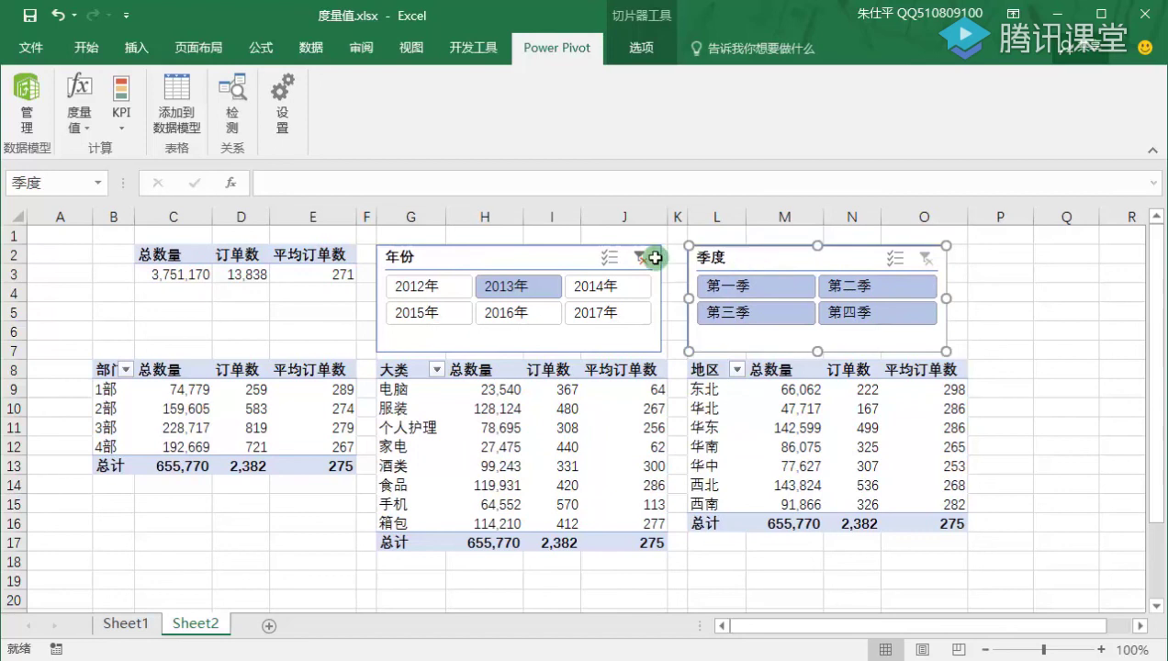
{"action": "left_click", "coordinate": [629, 48]}
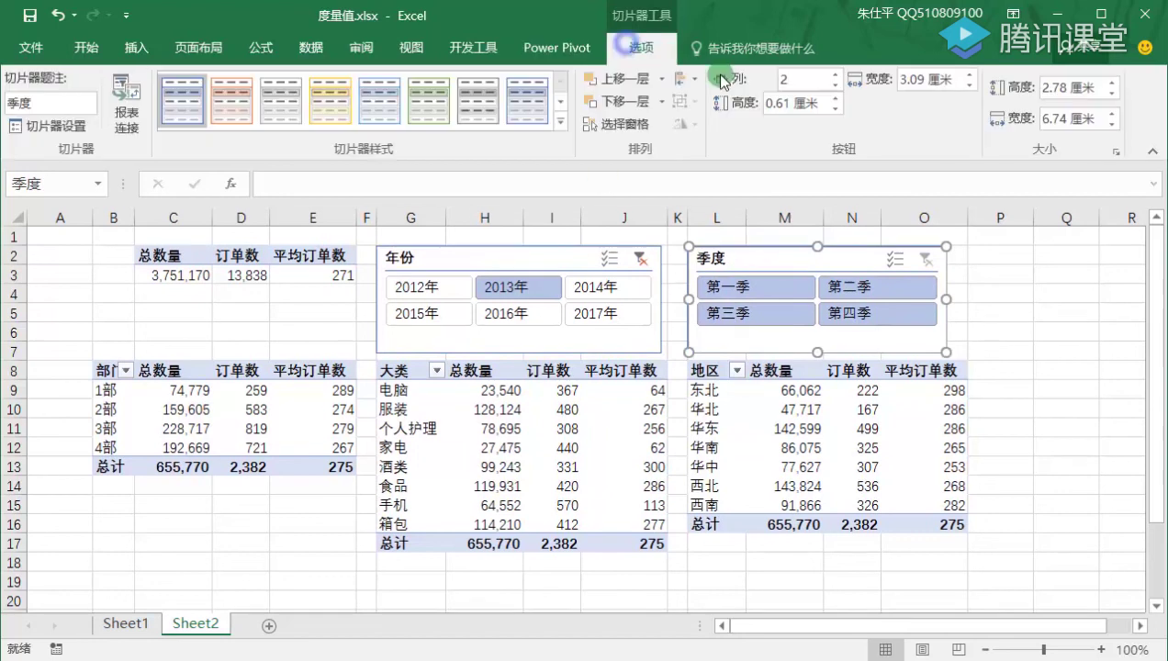
{"action": "left_click", "coordinate": [525, 260]}
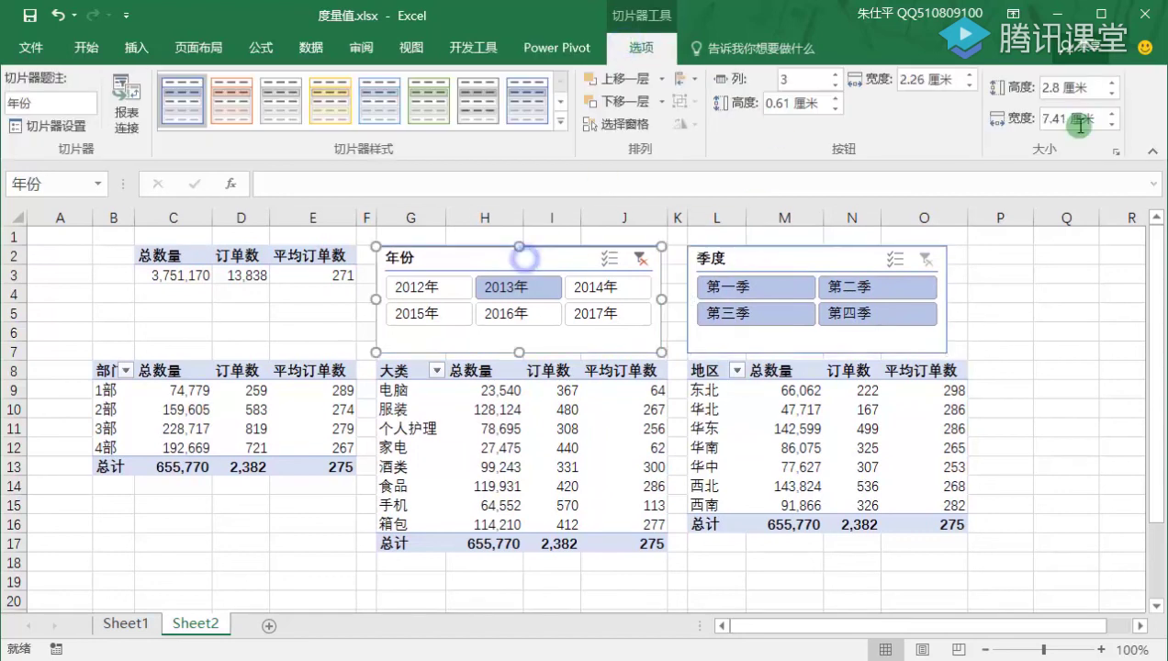
{"action": "left_click", "coordinate": [826, 263], "text": "ctrl"}
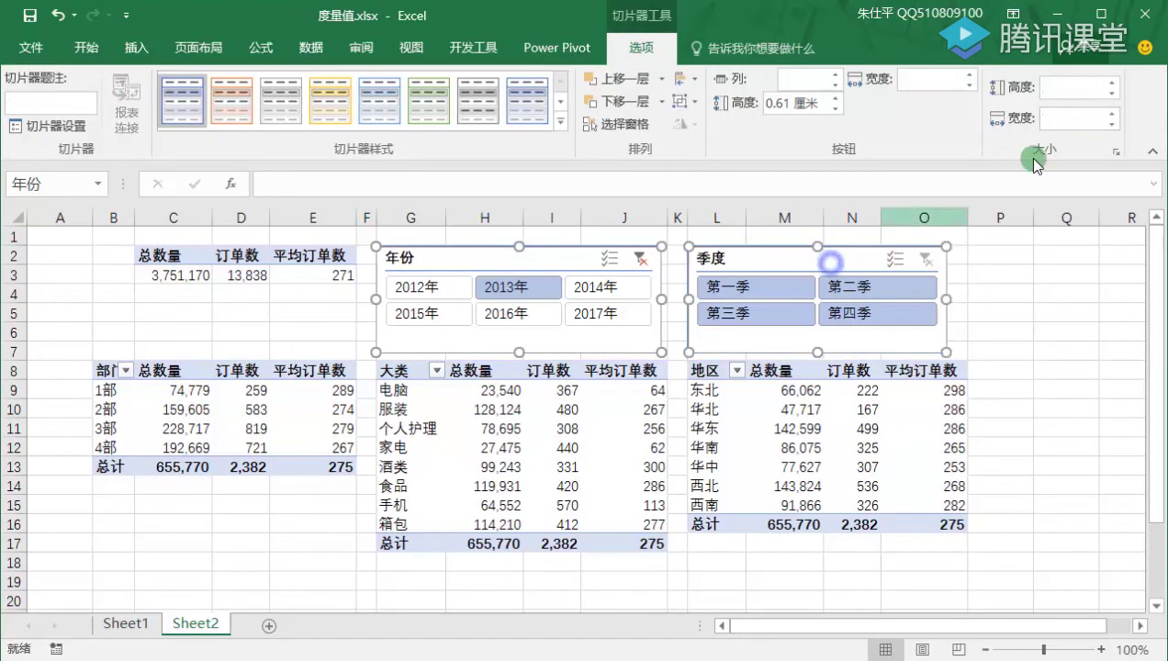
{"action": "left_click", "coordinate": [1052, 243]}
{"action": "left_click", "coordinate": [505, 258]}
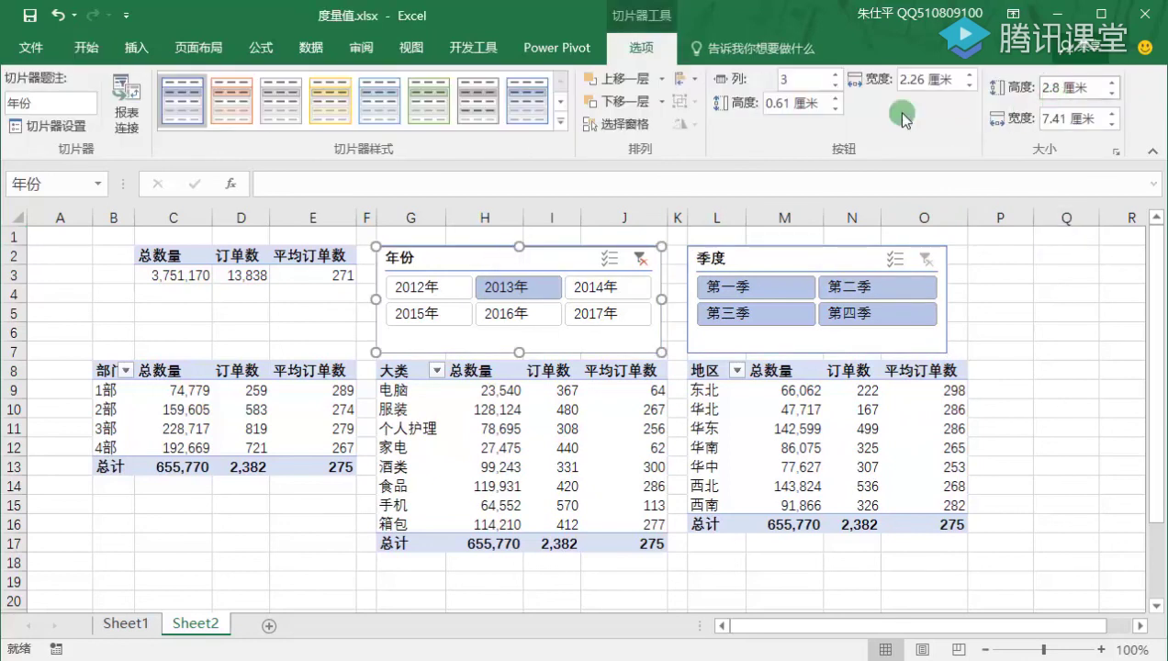
{"action": "left_click", "coordinate": [799, 260], "text": "ctrl"}
{"action": "left_click", "coordinate": [1076, 90]}
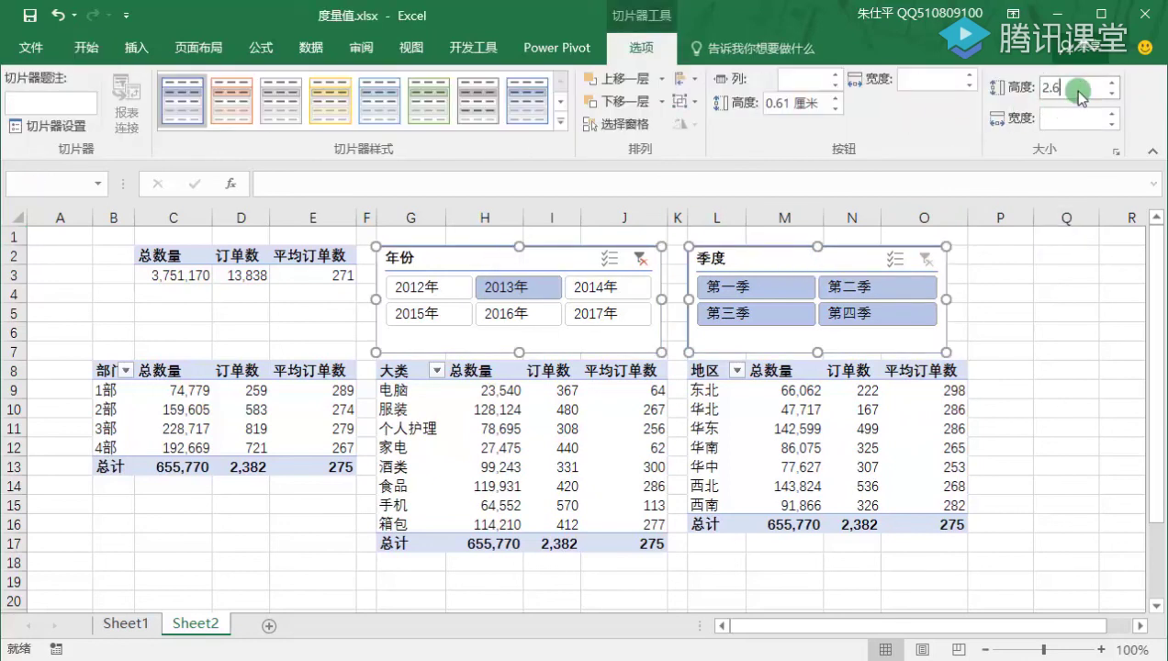
{"action": "key", "text": "Return"}
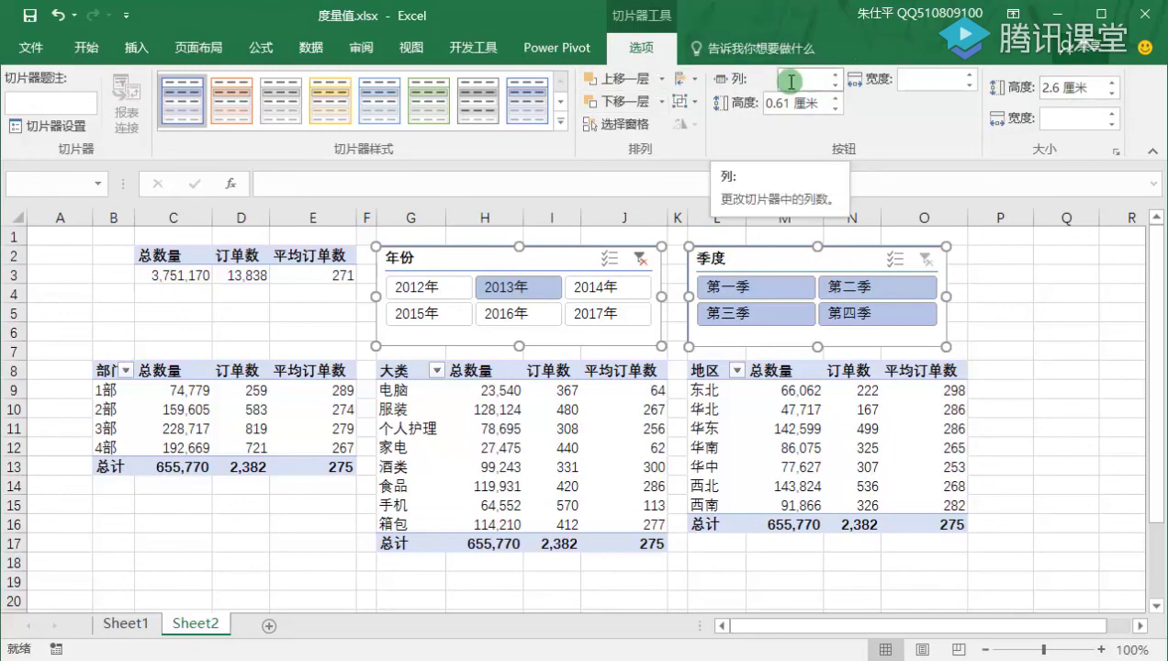
{"action": "left_click", "coordinate": [683, 79]}
{"action": "left_click", "coordinate": [728, 180]}
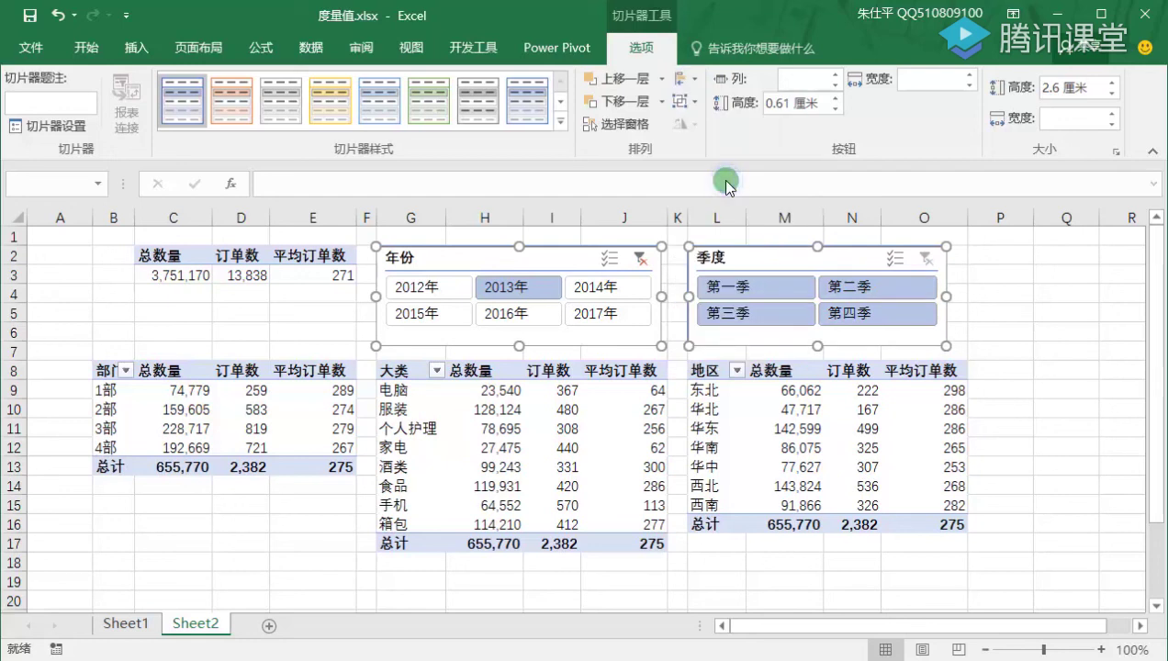
{"action": "left_click", "coordinate": [997, 307]}
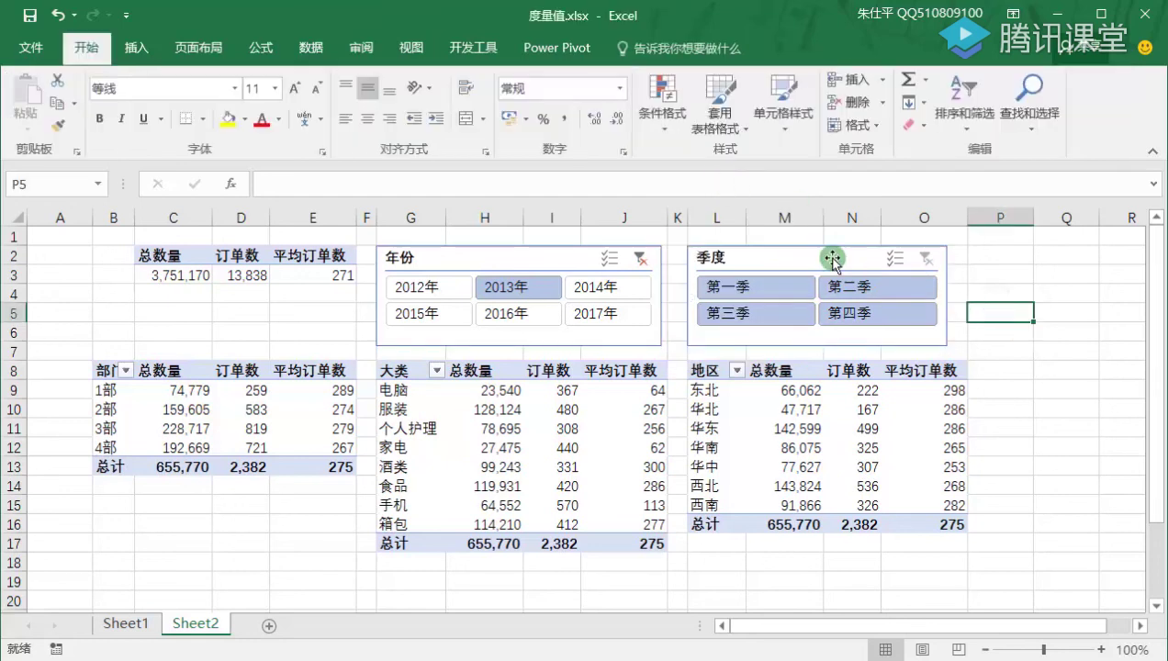
Resize the 年份 slicer to the width of the 大类 table and the 季度 slicer to the width of the 地区 table.
{"action": "left_click_drag", "start_coordinate": [830, 255], "coordinate": [852, 255]}
{"action": "left_click", "coordinate": [500, 248]}
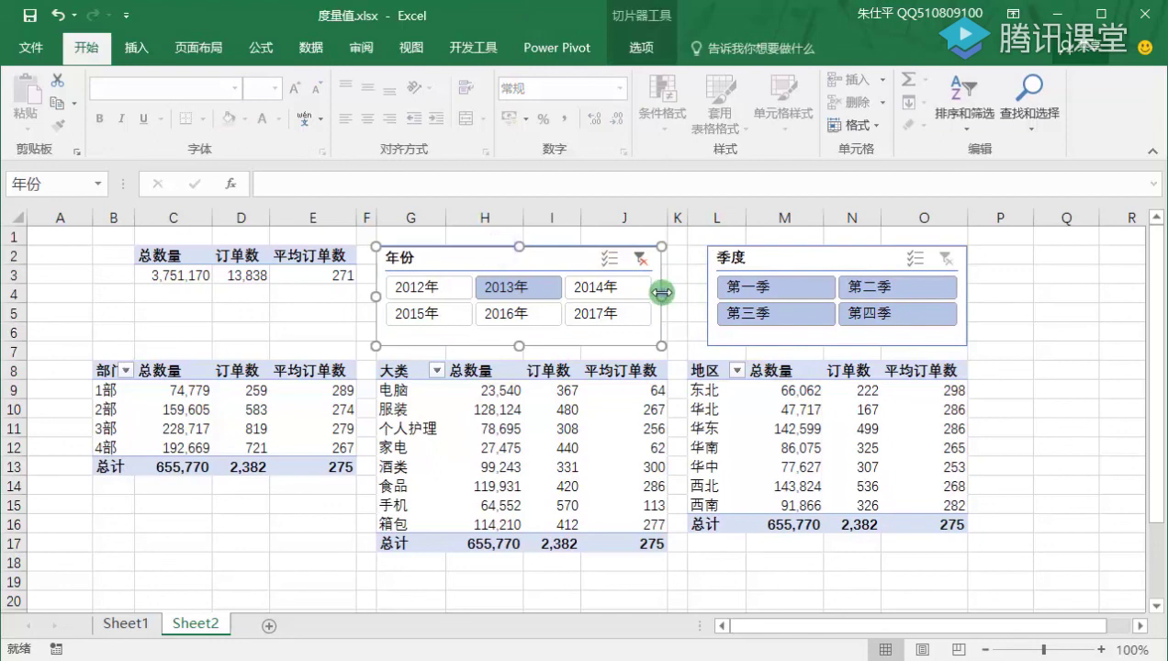
{"action": "left_click_drag", "start_coordinate": [661, 297], "coordinate": [668, 294]}
{"action": "left_click", "coordinate": [1028, 349]}
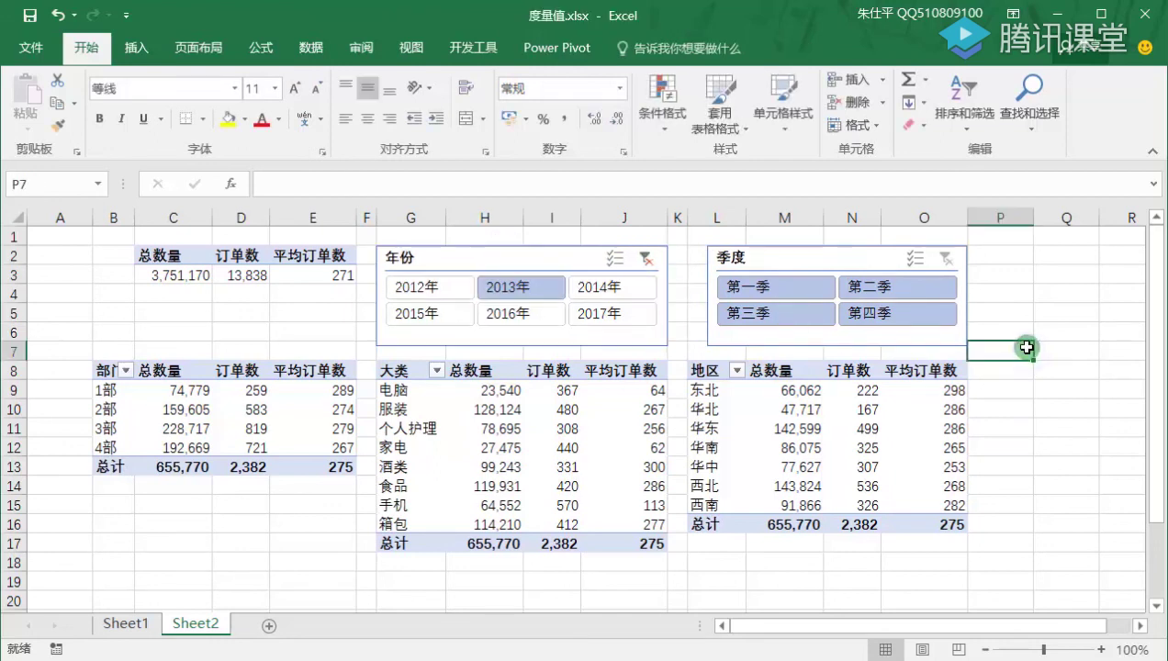
{"action": "left_click", "coordinate": [730, 255]}
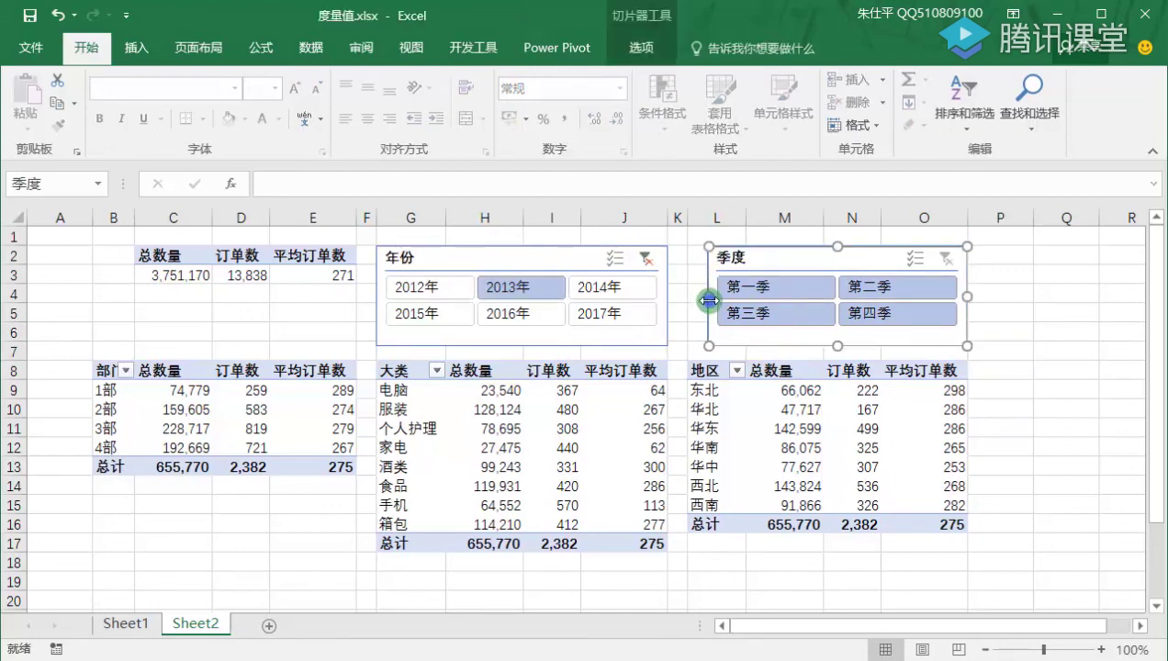
{"action": "left_click_drag", "start_coordinate": [709, 300], "coordinate": [688, 297]}
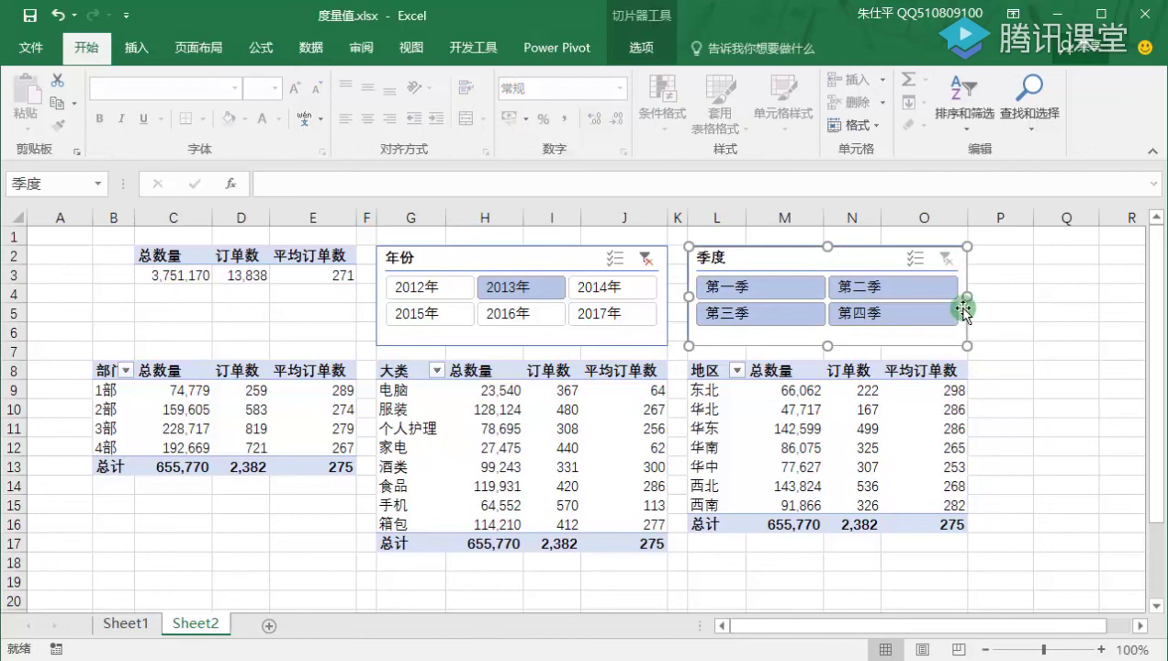
{"action": "left_click", "coordinate": [555, 258]}
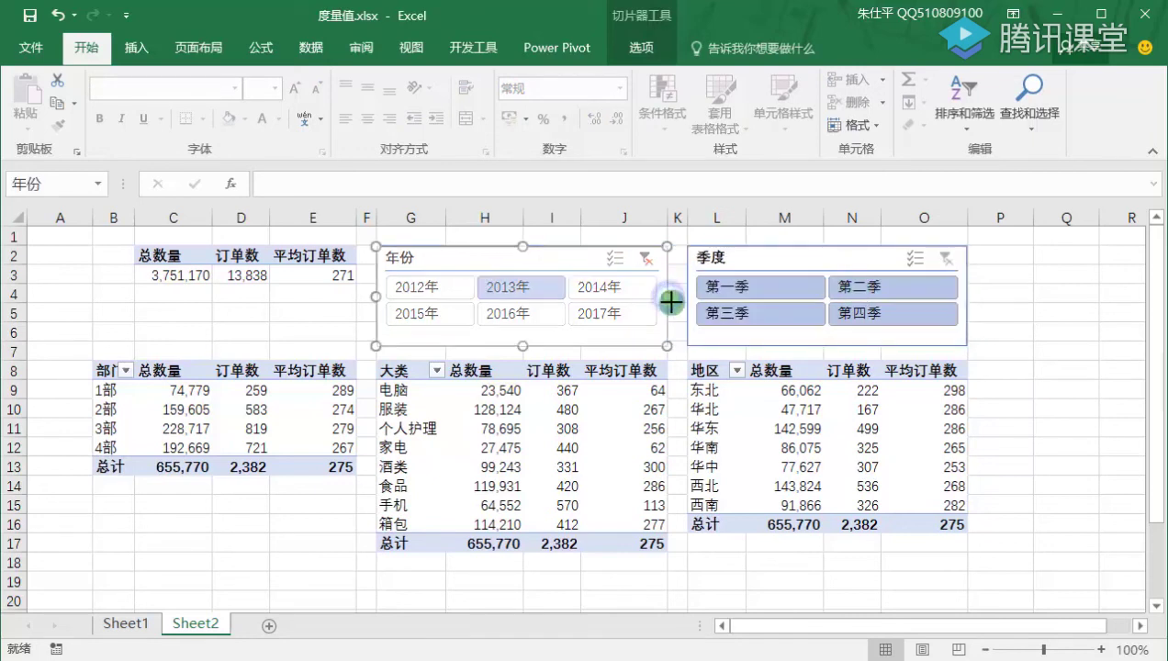
{"action": "left_click_drag", "start_coordinate": [377, 297], "coordinate": [383, 301]}
{"action": "left_click", "coordinate": [1043, 384]}
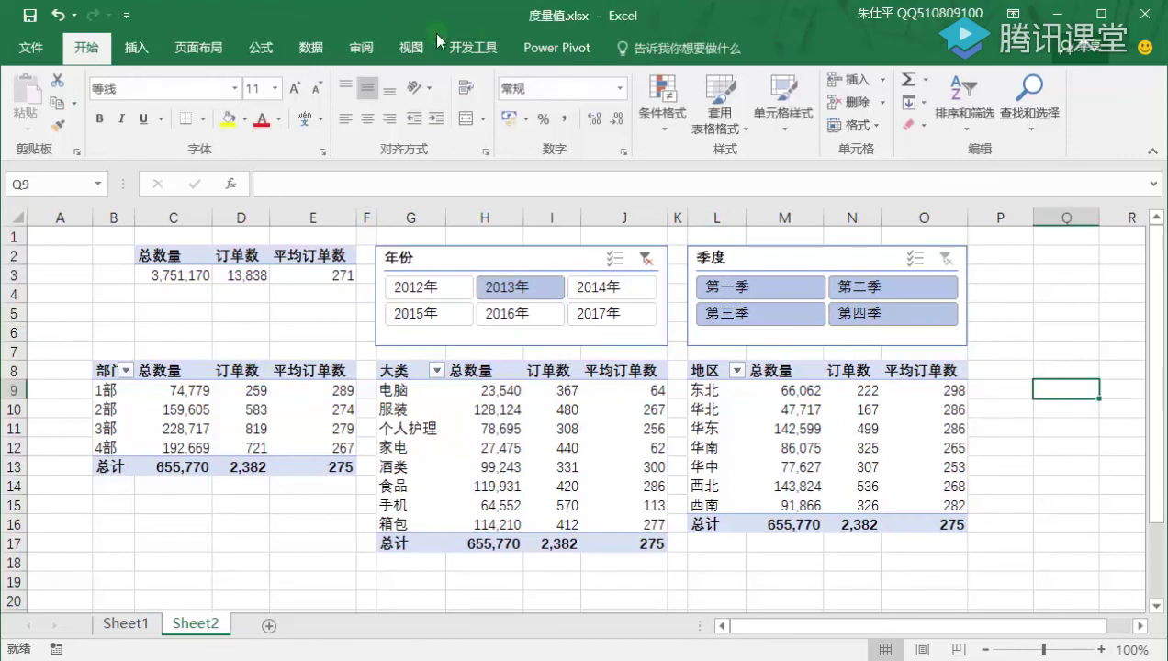
Hide the gridlines on Sheet2 and widen column K slightly.
{"action": "left_click", "coordinate": [412, 47]}
{"action": "left_click", "coordinate": [246, 119]}
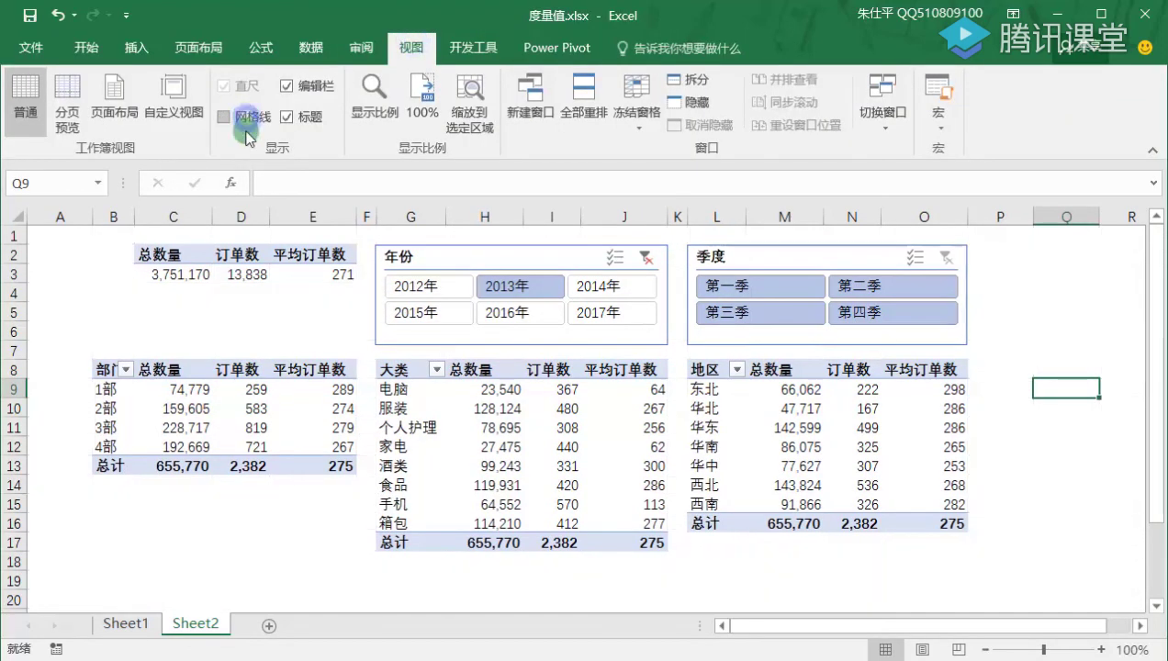
{"action": "left_click", "coordinate": [237, 558]}
{"action": "left_click_drag", "start_coordinate": [683, 222], "coordinate": [692, 221]}
Filter the connected tables with the 年份 slicer by 2012年, 2013年, 2014年 and 2015年 in turn.
{"action": "left_click", "coordinate": [456, 292]}
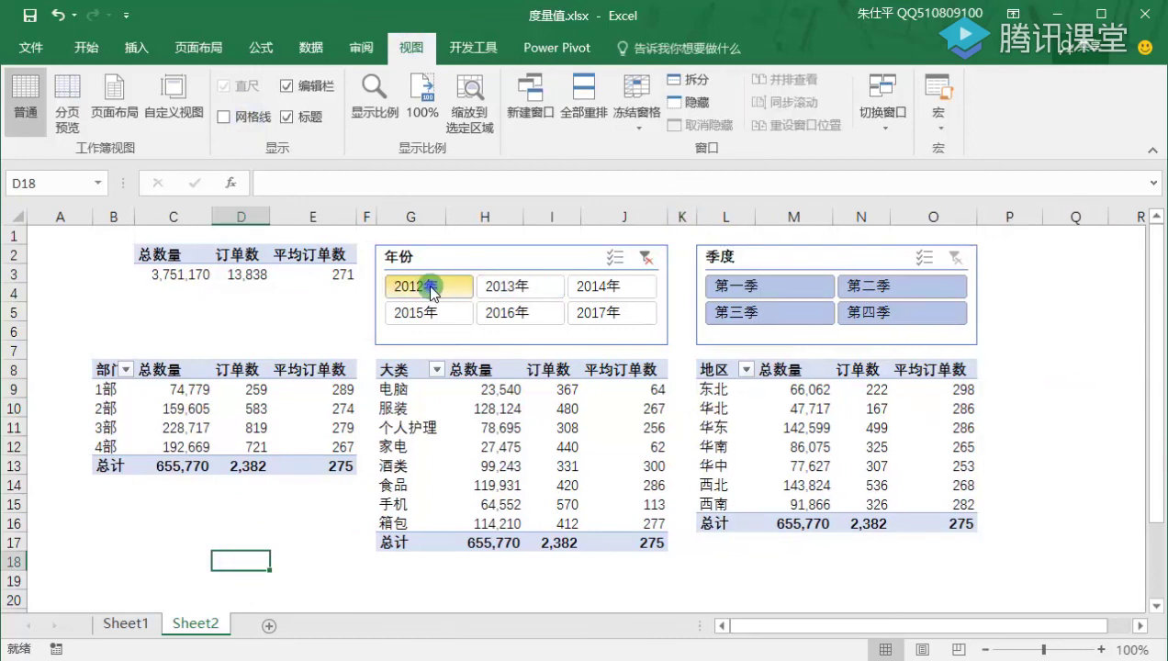
{"action": "left_click", "coordinate": [511, 290]}
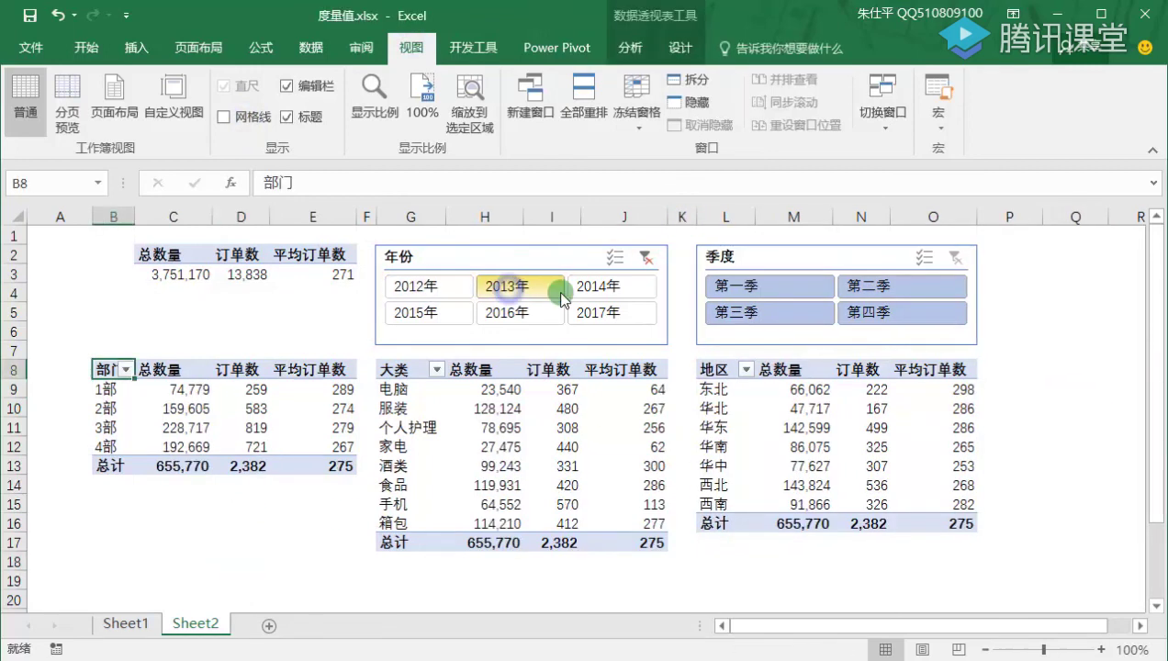
{"action": "left_click", "coordinate": [600, 292]}
{"action": "left_click", "coordinate": [418, 313]}
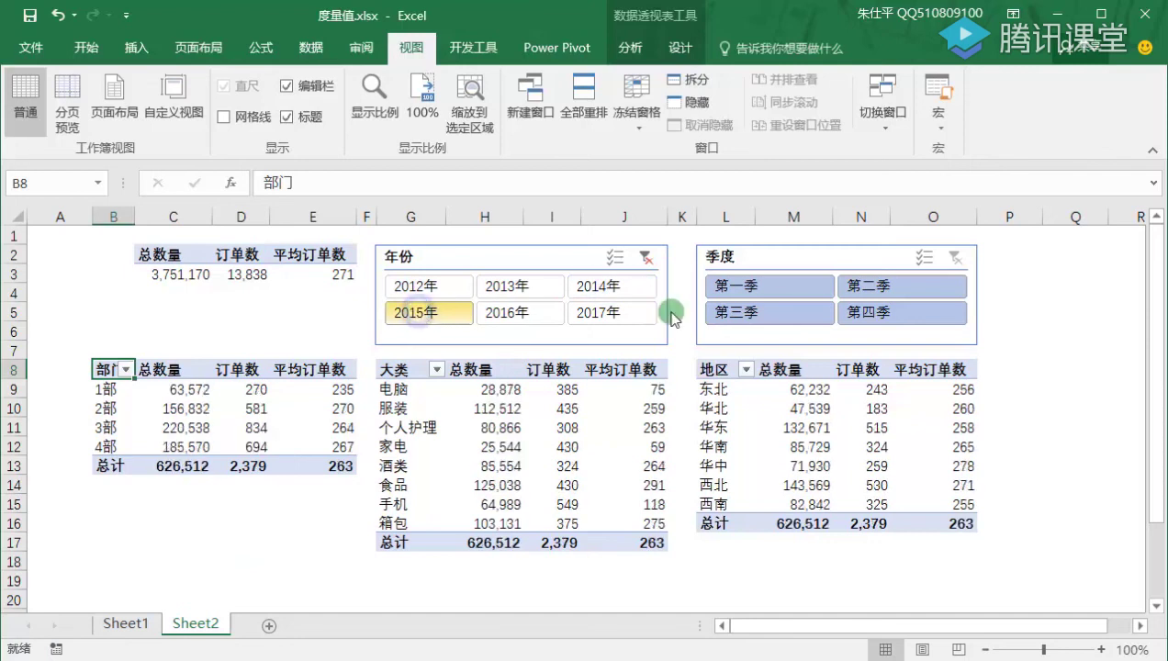
Switch through the quarters in the 季度 slicer, leaving 第二季 selected, and clear the filter of the 年份 slicer.
{"action": "left_click", "coordinate": [850, 292]}
{"action": "left_click", "coordinate": [874, 315]}
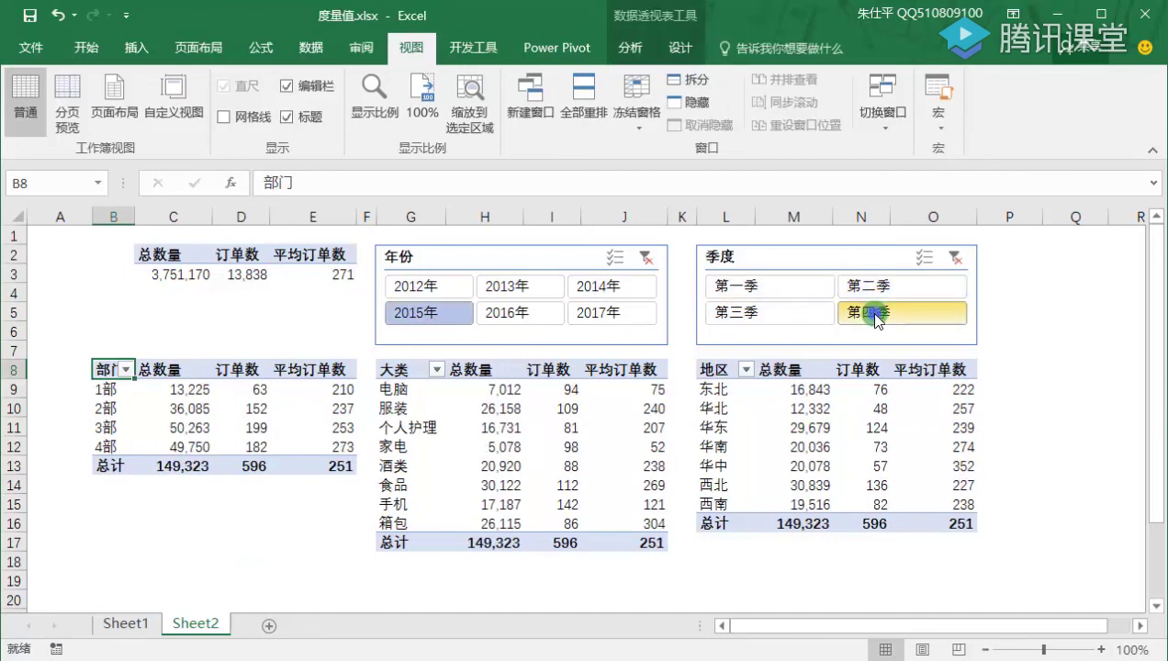
{"action": "left_click", "coordinate": [823, 318]}
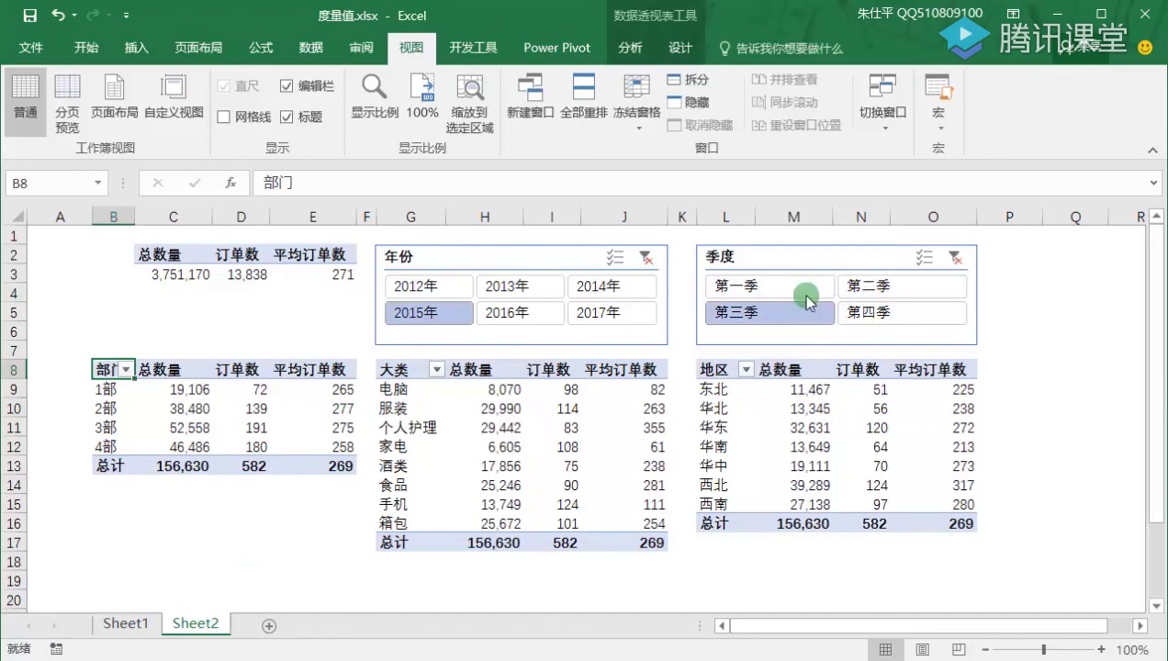
{"action": "left_click", "coordinate": [803, 289]}
{"action": "left_click", "coordinate": [872, 292], "text": "ctrl"}
{"action": "left_click", "coordinate": [871, 292]}
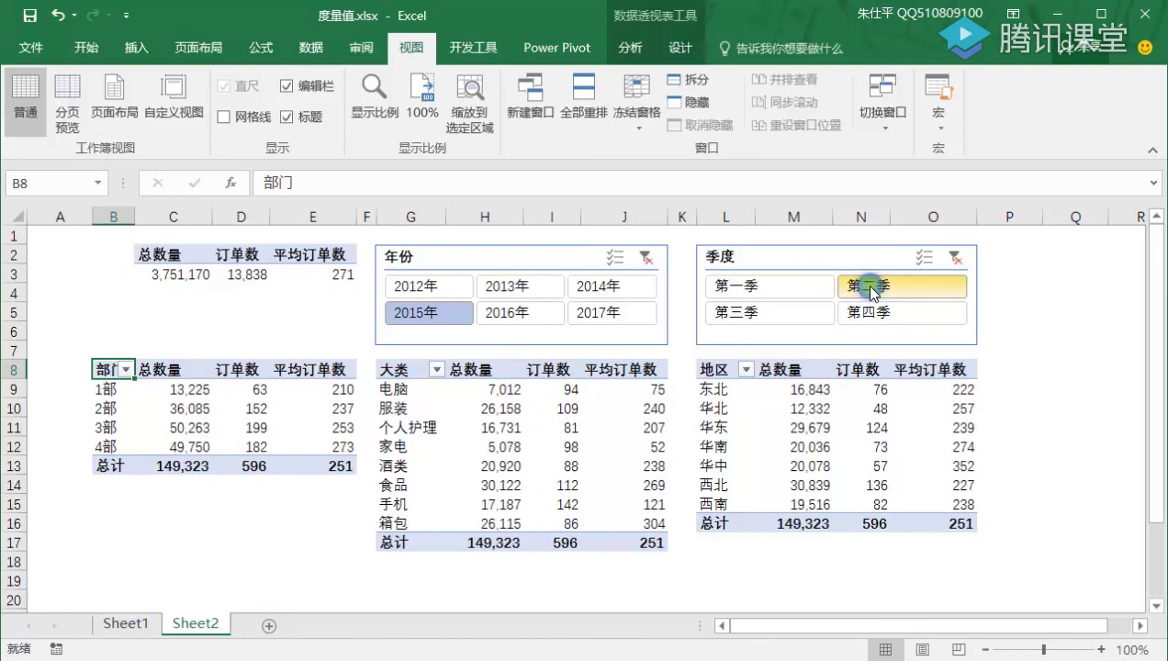
{"action": "left_click", "coordinate": [415, 287]}
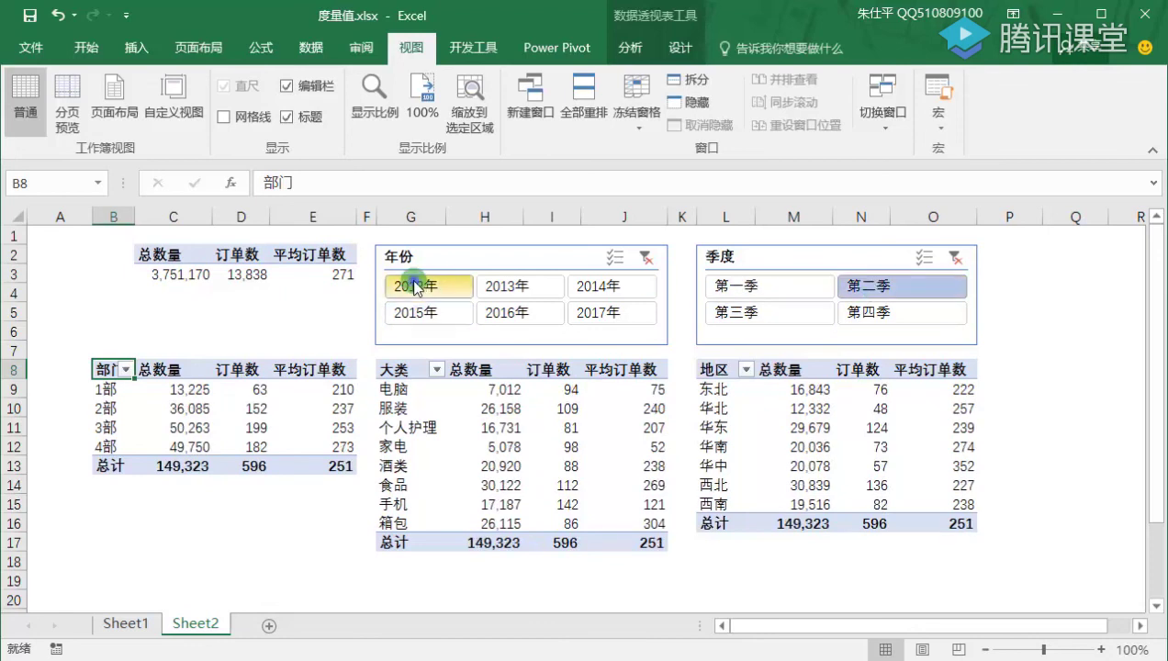
{"action": "left_click", "coordinate": [648, 259]}
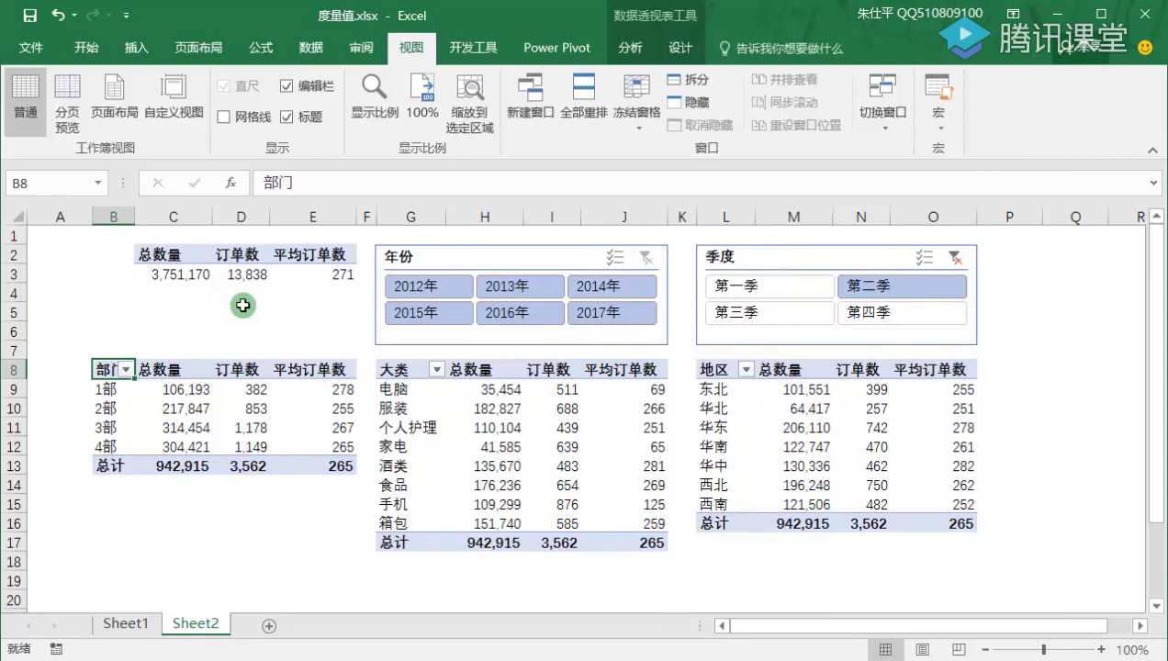
Change the workbook's theme colours to the 绿色 colour scheme.
{"action": "left_click", "coordinate": [187, 52]}
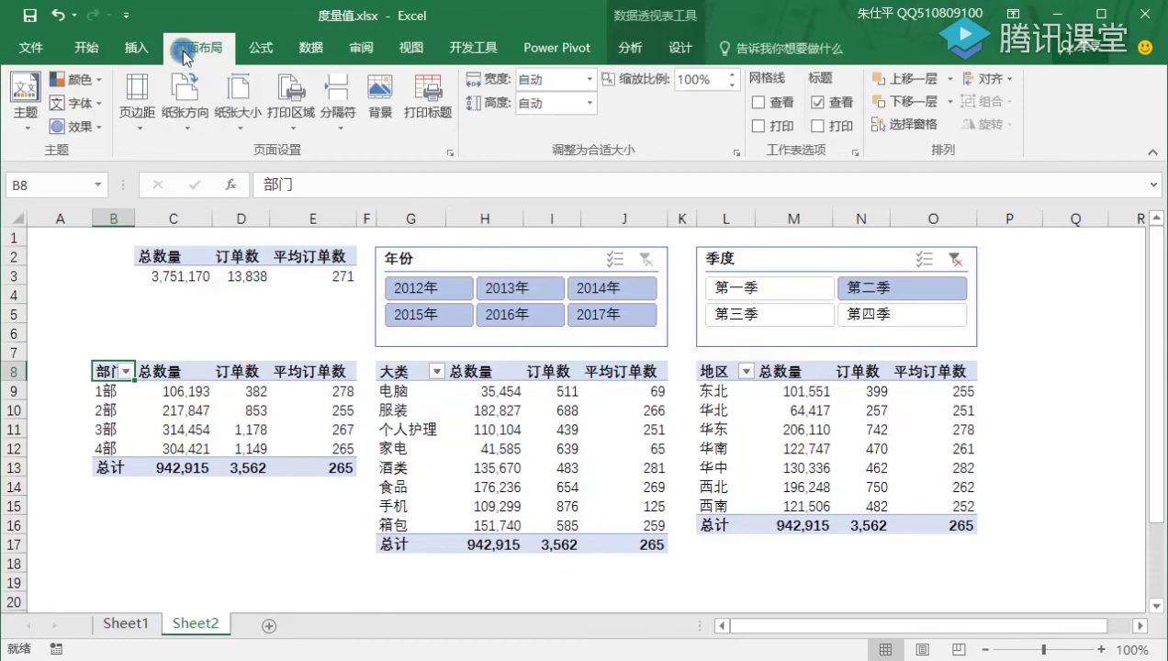
{"action": "left_click", "coordinate": [101, 81]}
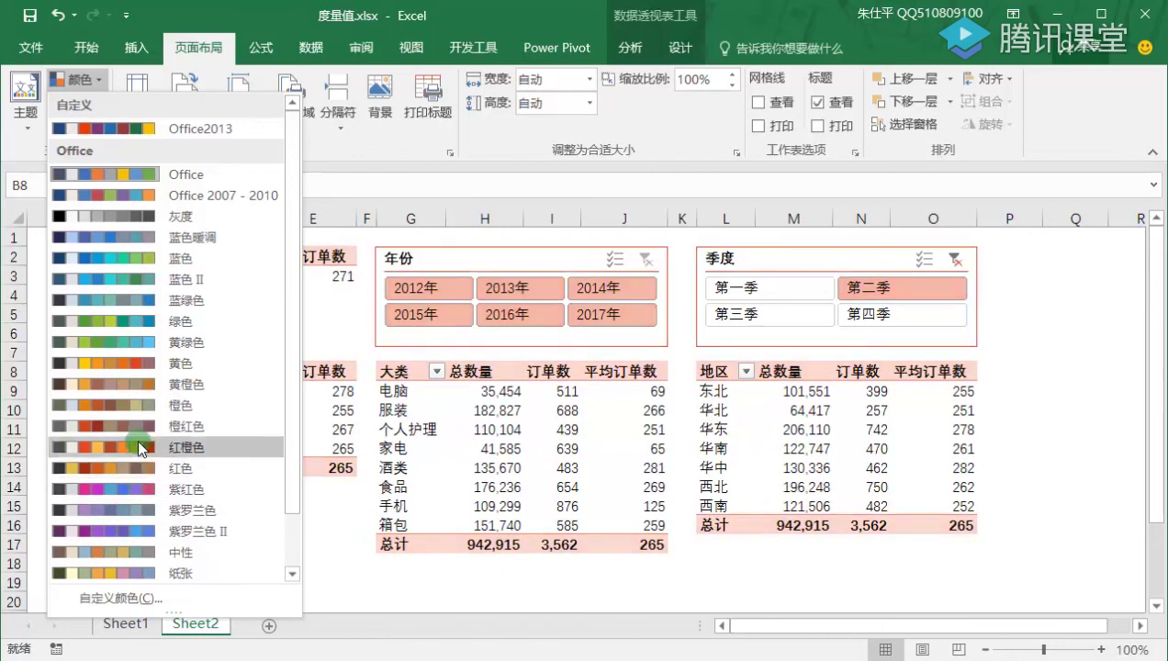
{"action": "left_click", "coordinate": [148, 324]}
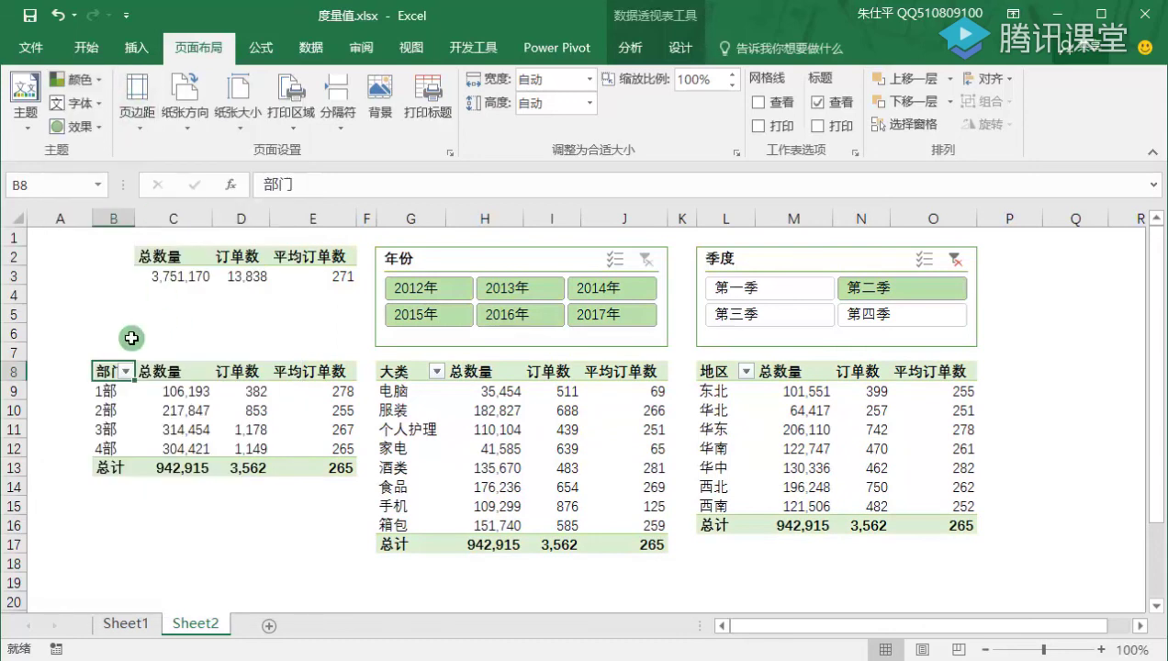
AutoFit column B on Sheet2 so the 部门 header is fully readable.
{"action": "left_click", "coordinate": [99, 314]}
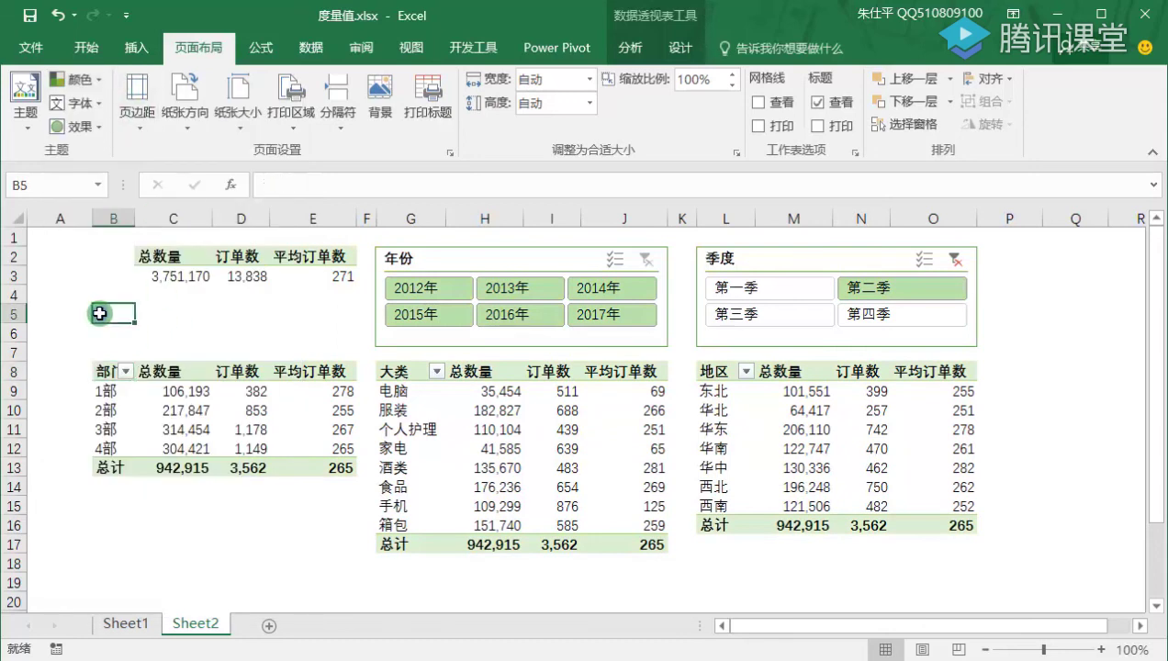
{"action": "double_click", "coordinate": [134, 217]}
{"action": "left_click", "coordinate": [189, 582]}
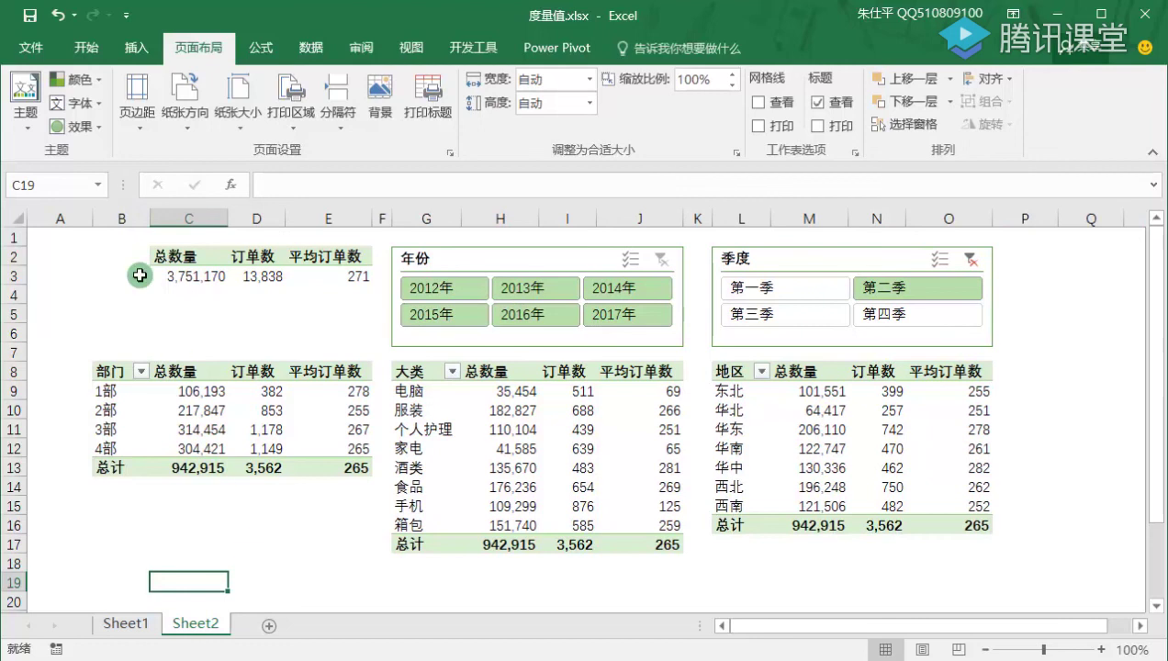
Look over the table and slicer layout on Sheet2, and examine the 销售渠道 table on Sheet1 for comparison.
{"action": "left_click_drag", "start_coordinate": [120, 256], "coordinate": [947, 529]}
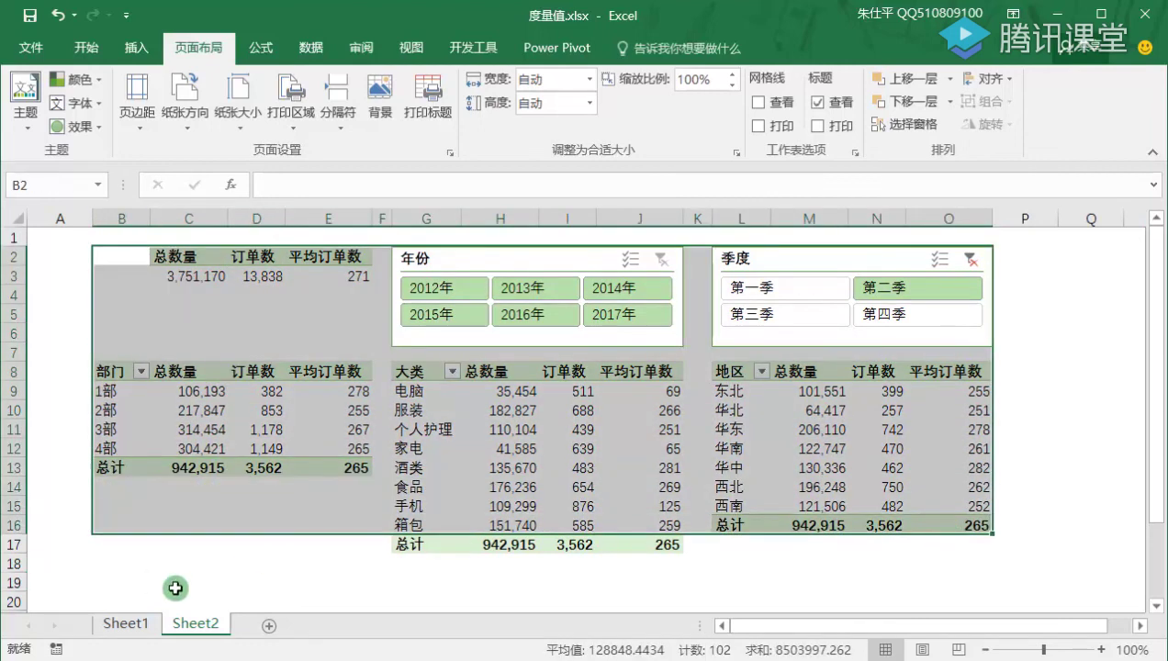
{"action": "left_click", "coordinate": [129, 622]}
{"action": "left_click", "coordinate": [268, 430]}
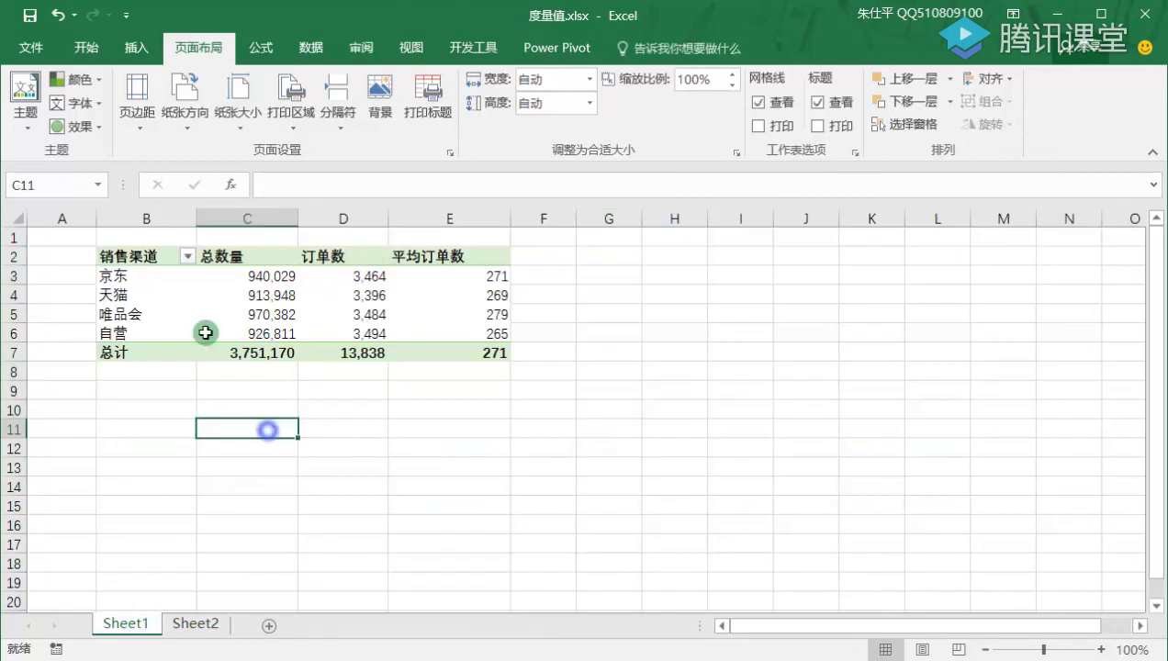
{"action": "left_click_drag", "start_coordinate": [149, 255], "coordinate": [472, 349]}
{"action": "left_click", "coordinate": [395, 447]}
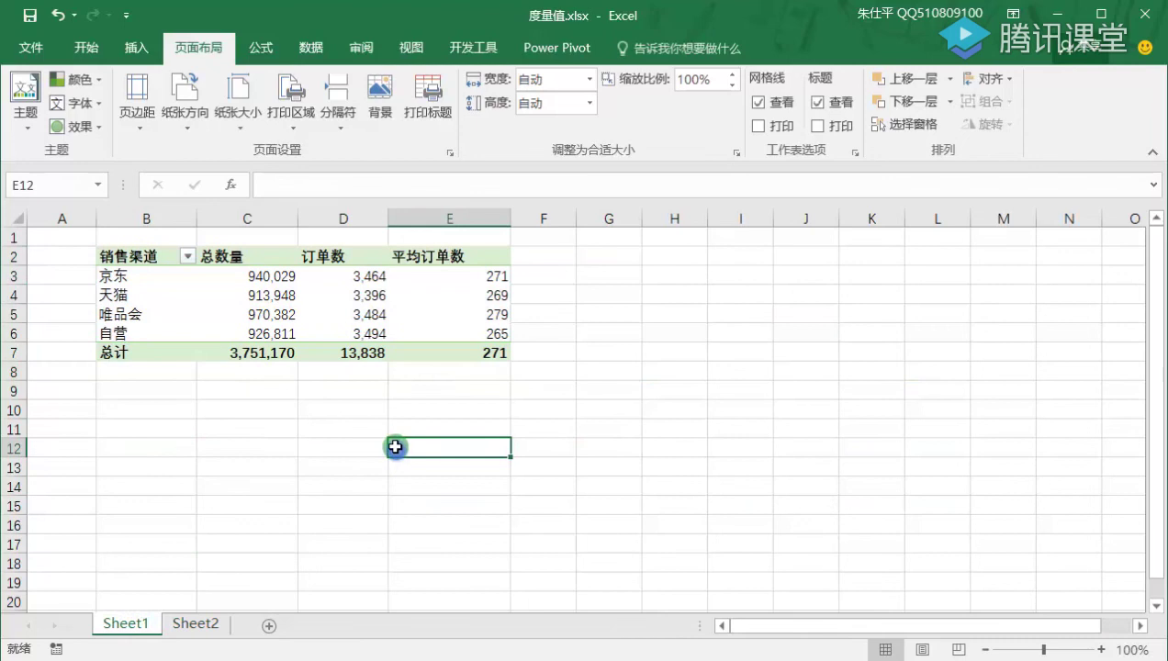
{"action": "left_click", "coordinate": [490, 417]}
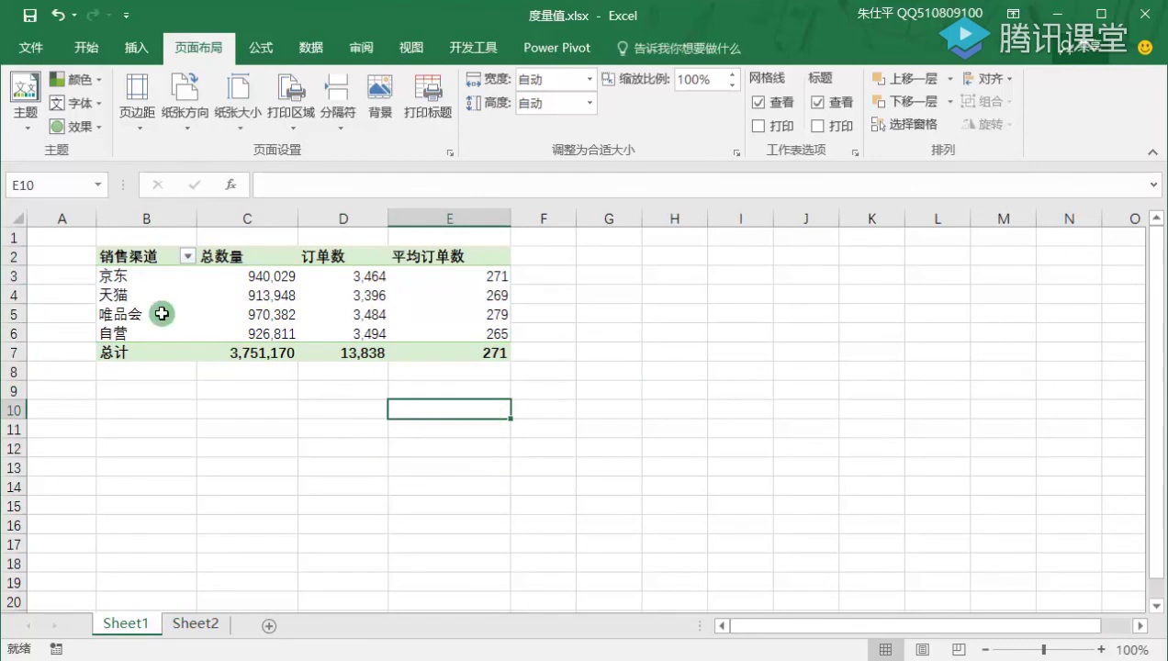
{"action": "left_click_drag", "start_coordinate": [142, 256], "coordinate": [487, 347]}
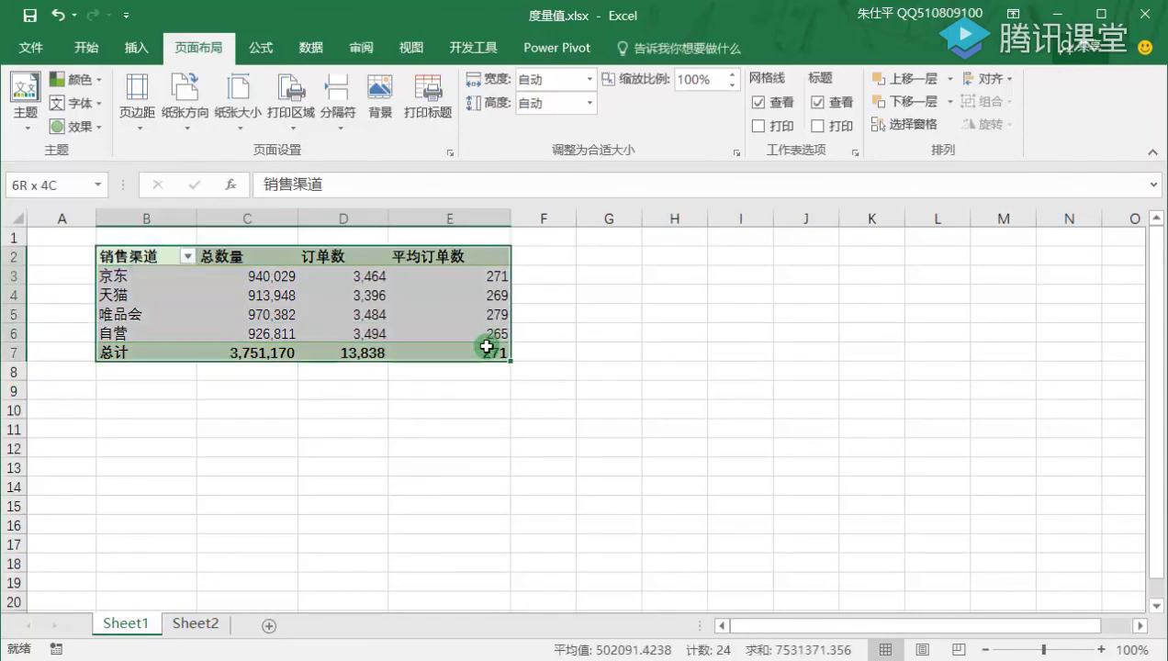
{"action": "left_click", "coordinate": [349, 412]}
{"action": "left_click", "coordinate": [246, 447]}
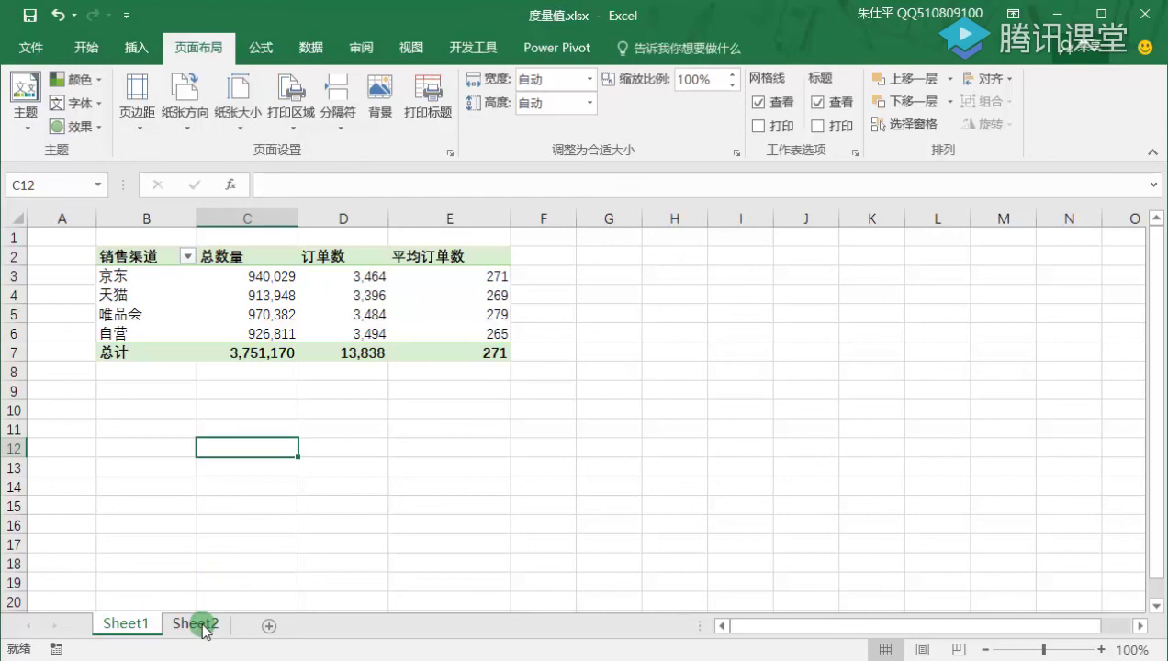
Return to Sheet2 and review the whole block of tables and slicers.
{"action": "left_click", "coordinate": [197, 624]}
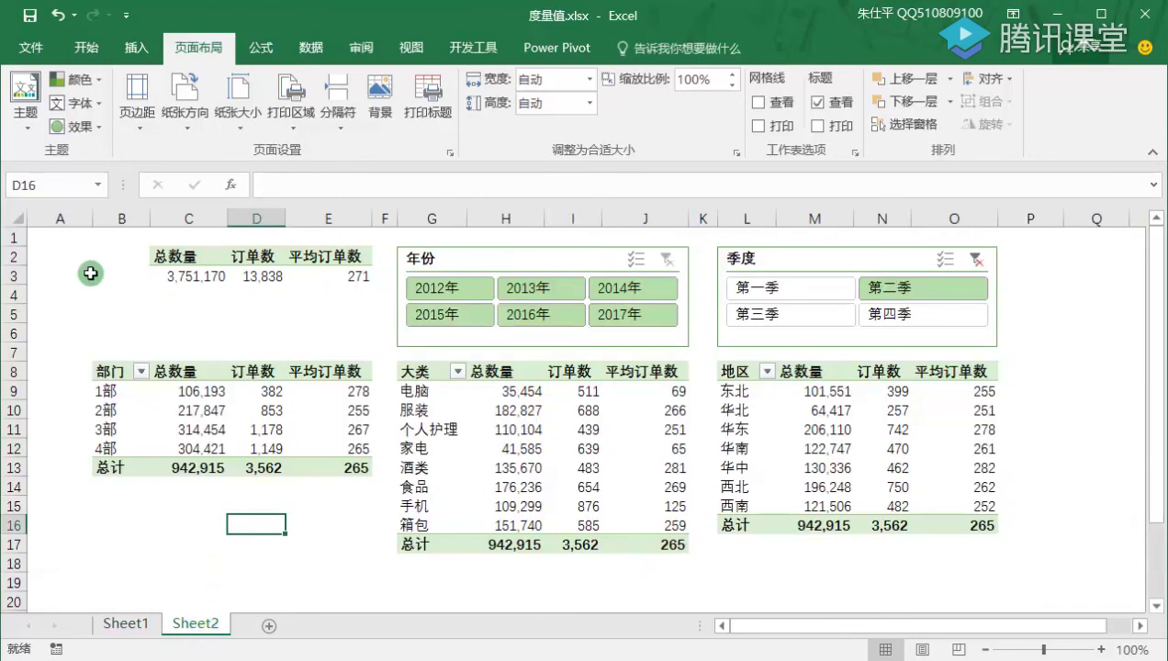
{"action": "left_click_drag", "start_coordinate": [108, 259], "coordinate": [994, 552]}
{"action": "left_click", "coordinate": [271, 551]}
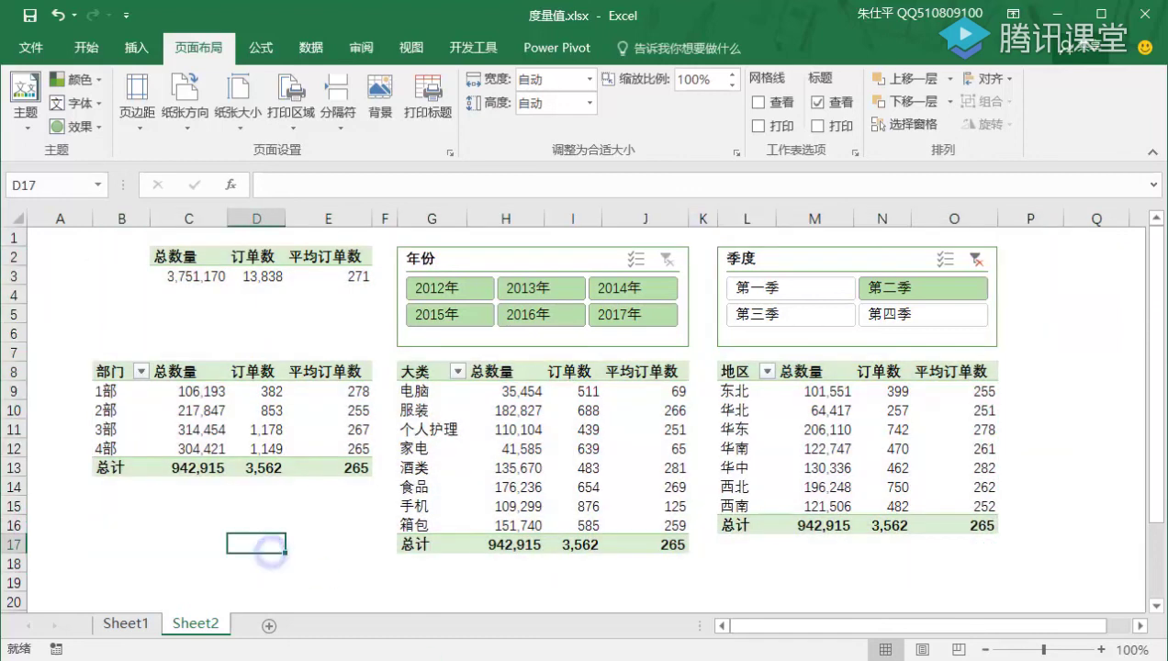